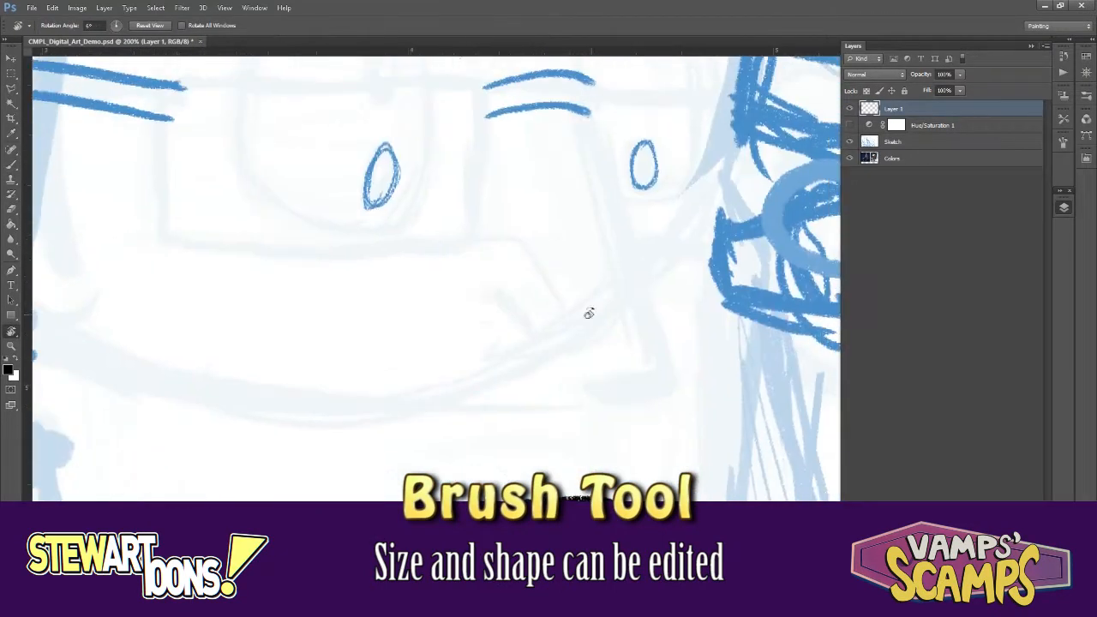
- Ink the man's furrowed eyebrow, nose and mouth in black over the blue sketch
drag(530, 334, 478, 296)
drag(478, 239, 526, 269)
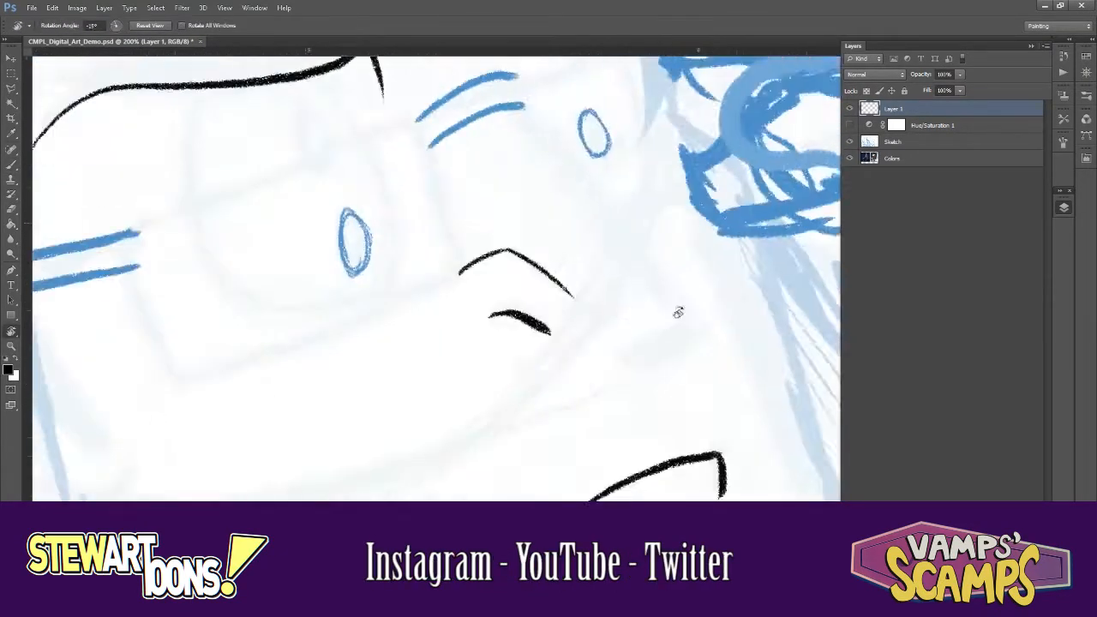
drag(618, 348, 661, 343)
ctrl+click(549, 270)
key(b)
mouse_move(626, 266)
mouse_down()
mouse_move(612, 304)
mouse_move(632, 259)
mouse_move(631, 269)
mouse_up()
key(ctrl+z)
drag(270, 247, 573, 252)
mouse_move(536, 286)
mouse_down()
mouse_move(554, 360)
mouse_move(546, 273)
mouse_up()
- Ink the man's small oval eyes and raised eyebrow on the same layer
key(ctrl+minus)
key(ctrl+minus)
key(ctrl+minus)
key(ctrl+minus)
key(ctrl+minus)
drag(730, 287, 654, 291)
key(ctrl+plus)
key(ctrl+plus)
key(ctrl+plus)
key(ctrl+plus)
key(r)
mouse_move(530, 376)
mouse_down()
mouse_move(553, 296)
mouse_move(645, 269)
mouse_up()
key(r)
drag(672, 278, 642, 220)
mouse_move(502, 386)
mouse_down()
mouse_move(505, 282)
mouse_move(619, 214)
mouse_up()
key(r)
drag(665, 294, 607, 381)
- Flip the whole artwork horizontally and add a new layer above the inked lines
key(ctrl+minus)
key(ctrl+minus)
key(ctrl+minus)
key(Escape)
key(ctrl+minus)
key(ctrl+minus)
key(ctrl+minus)
key(F2)
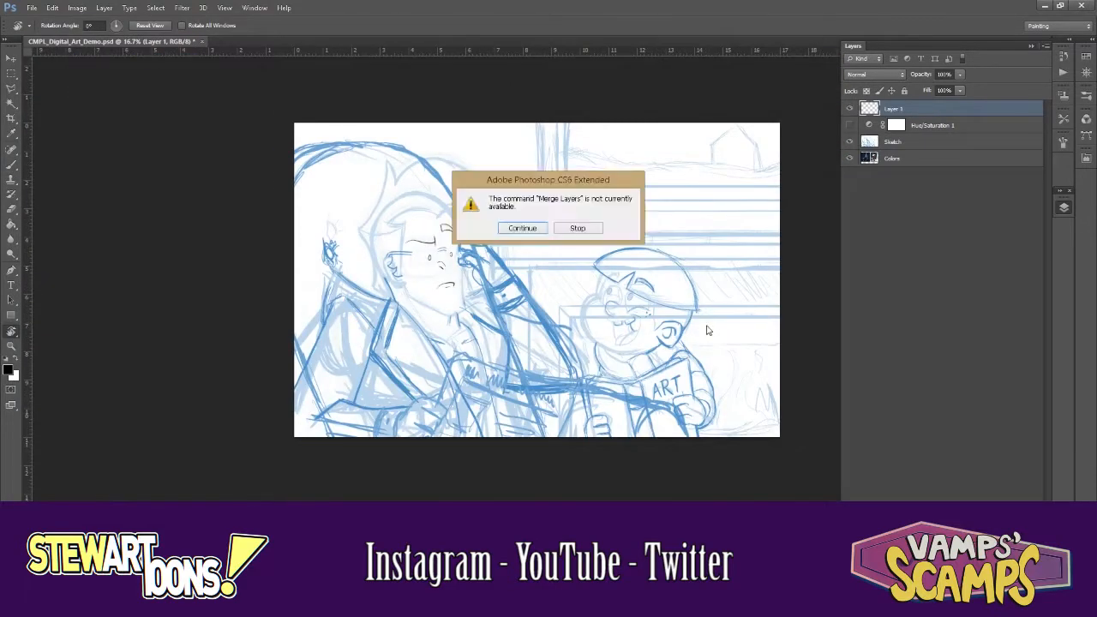
click(600, 229)
key(ctrl+shift+alt+n)
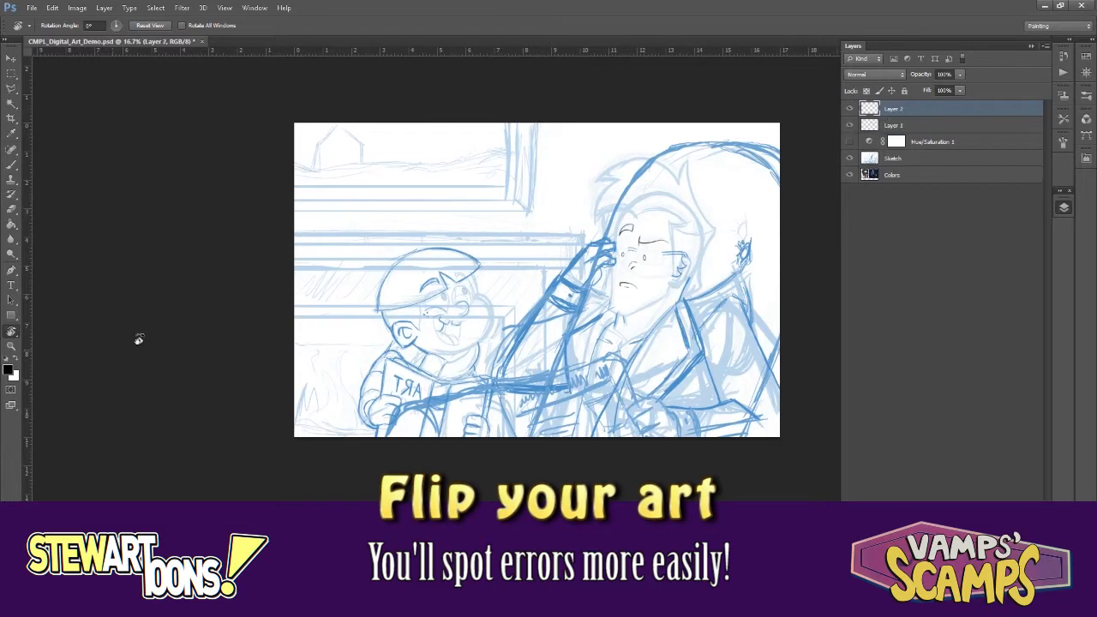
- Start the boy's head circle, and rename the top layer Sketch and the layer below it Line Art
key(ctrl+plus)
key(ctrl+plus)
key(b)
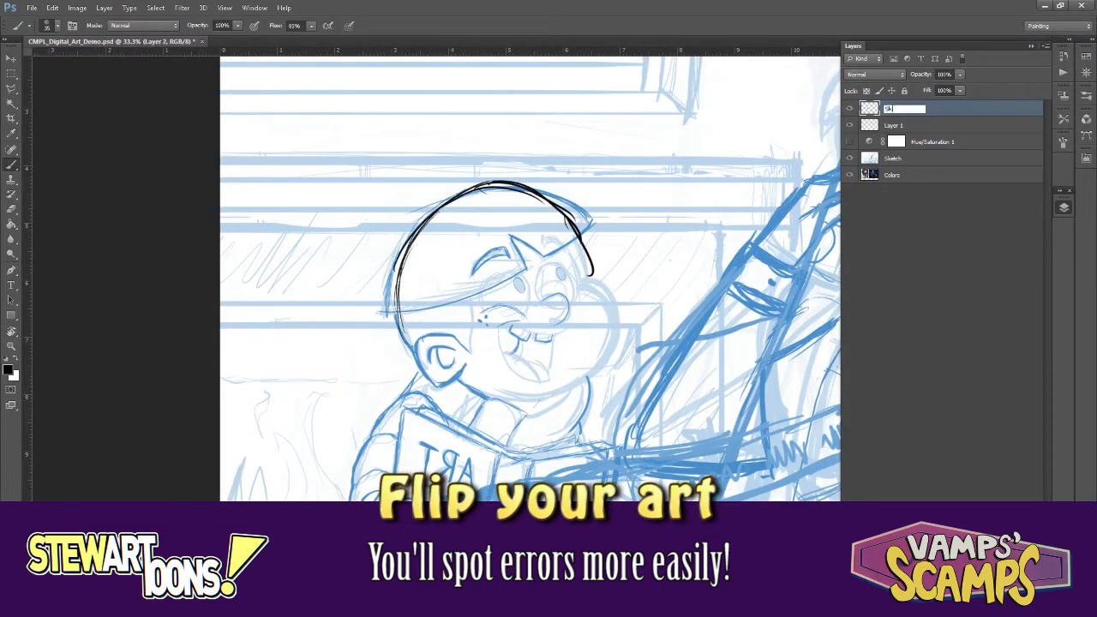
double_click(894, 126)
text(Line)
- Sketch the boy's round head as a full construction circle with a curved vertical guideline down the face
drag(397, 307, 486, 193)
key(r)
mouse_move(677, 276)
mouse_down()
mouse_move(671, 220)
mouse_move(489, 131)
mouse_up()
drag(479, 375, 511, 228)
key(r)
drag(561, 406, 622, 372)
mouse_move(529, 384)
mouse_down()
mouse_move(554, 249)
mouse_move(595, 409)
mouse_up()
key(r)
drag(713, 393, 747, 348)
key(b)
key(r)
drag(447, 273, 630, 345)
drag(455, 318, 585, 247)
key(r)
mouse_move(708, 367)
mouse_down()
mouse_move(710, 351)
mouse_move(591, 146)
mouse_up()
key(r)
drag(695, 385, 626, 151)
key(b)
- Show the Hue/Saturation 1 adjustment layer and sketch the boy's jaw, ear and facial features
drag(447, 290, 526, 337)
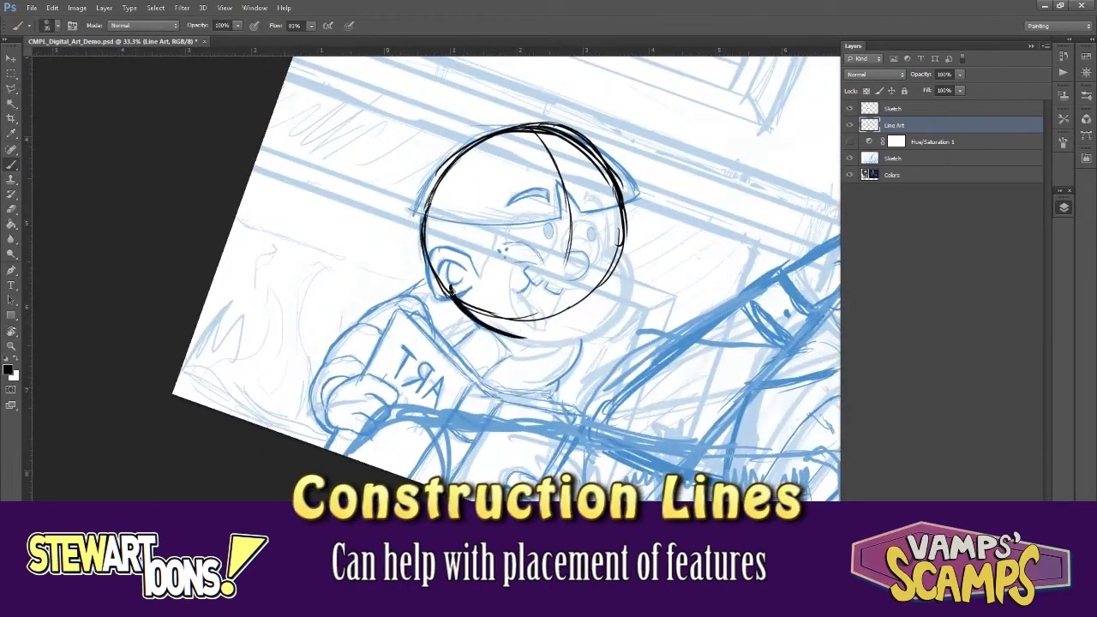
key(r)
drag(642, 323, 437, 354)
drag(515, 361, 462, 285)
key(r)
mouse_move(462, 285)
mouse_down()
mouse_move(559, 223)
mouse_move(571, 342)
mouse_up()
click(850, 142)
drag(652, 324, 657, 279)
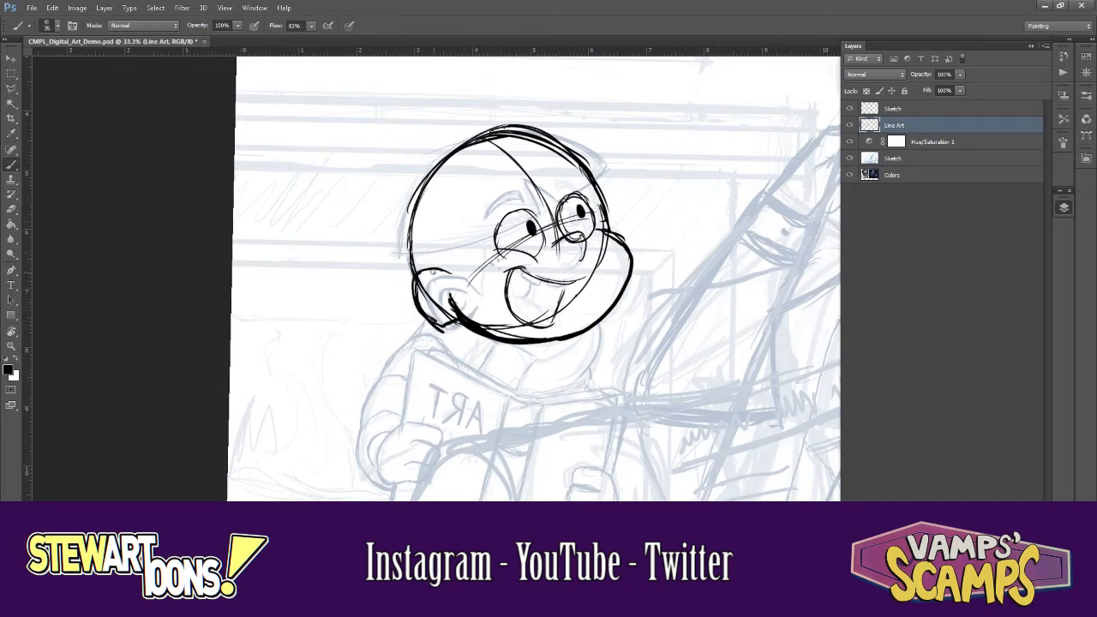
- Sketch the dome of the boy's cap around the head and a slanted brim line across the forehead
drag(396, 271, 457, 129)
mouse_move(416, 168)
mouse_down()
mouse_move(500, 117)
mouse_move(377, 262)
mouse_up()
key(r)
drag(373, 335, 398, 194)
drag(368, 328, 425, 171)
key(r)
drag(511, 120, 692, 224)
key(b)
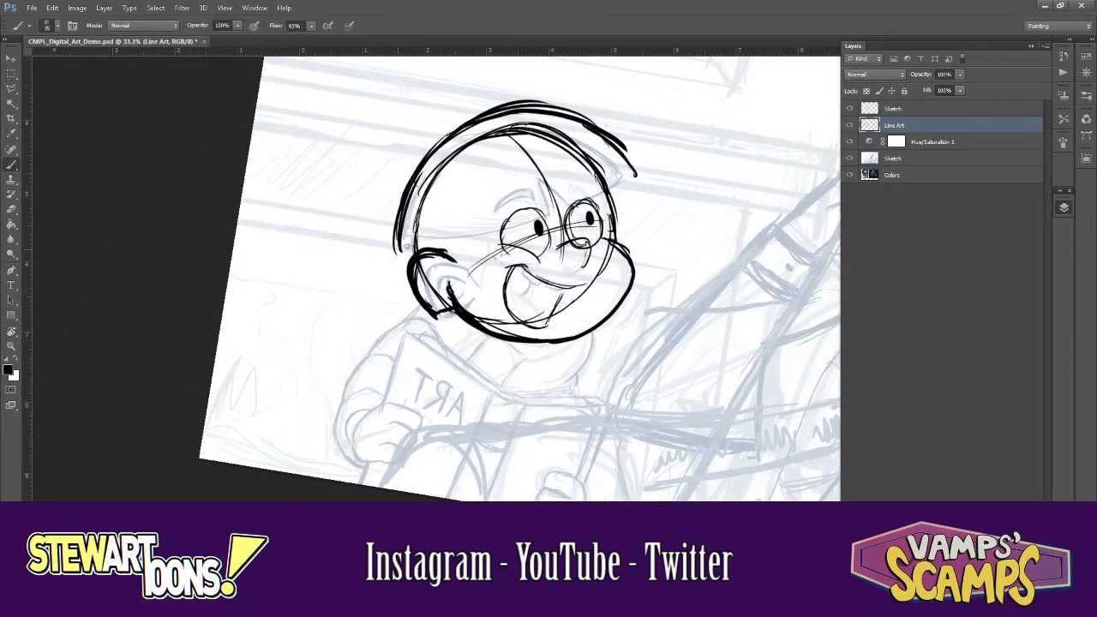
drag(377, 257, 665, 159)
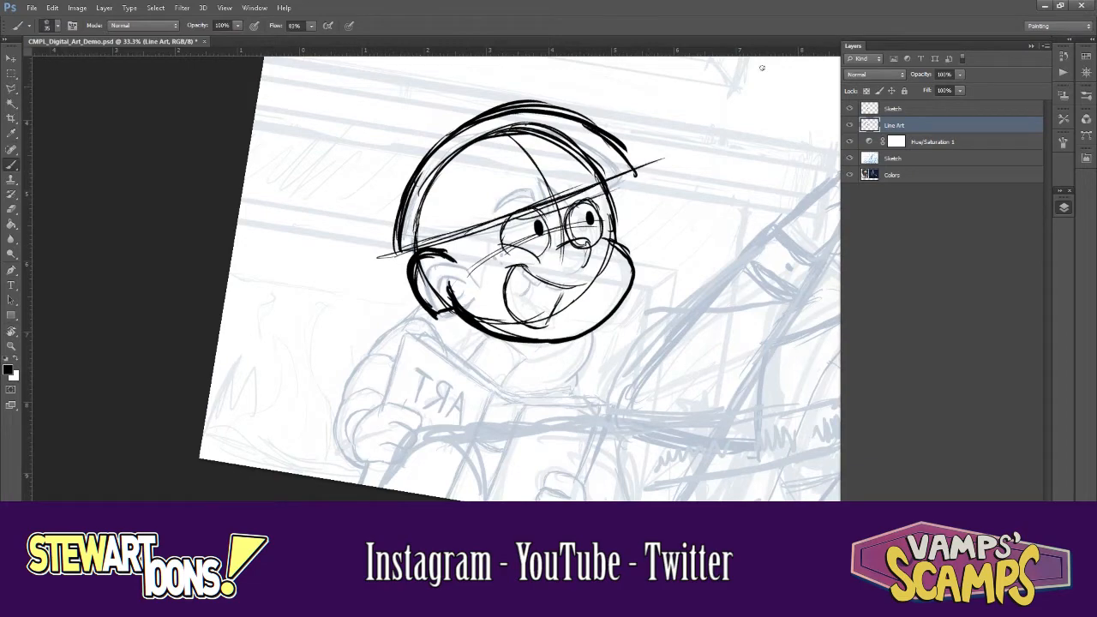
- Sketch the boy's pointed hair tuft at the cap brim and his sideburn in front of the ear
key(ctrl+minus)
key(ctrl+minus)
key(ctrl+plus)
key(ctrl+plus)
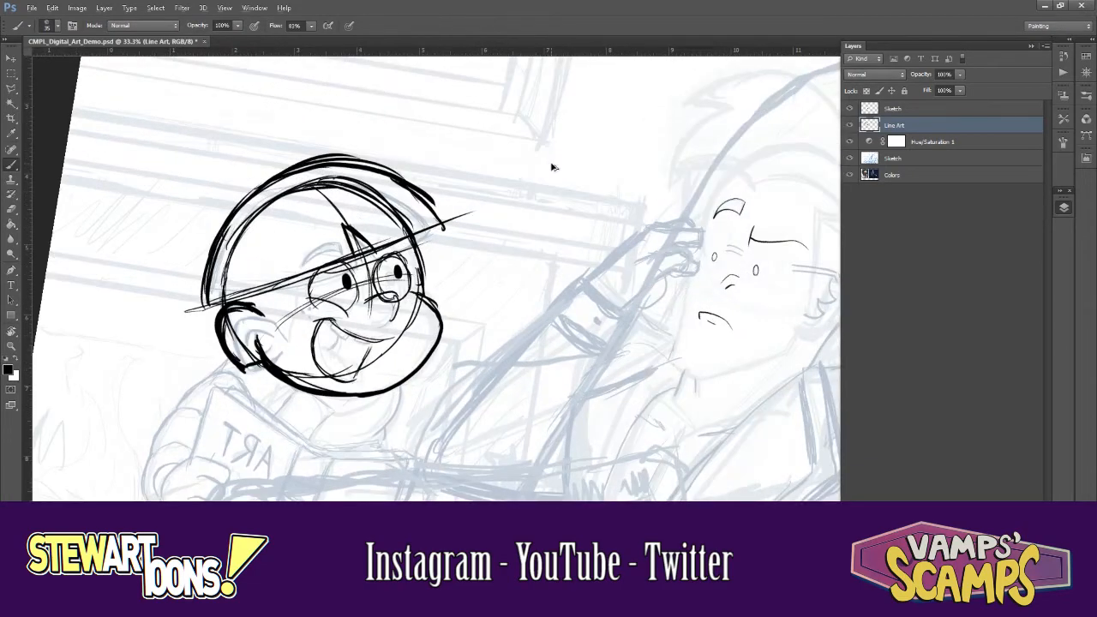
key(r)
mouse_move(470, 216)
mouse_down()
mouse_move(505, 214)
mouse_move(497, 237)
mouse_move(633, 279)
mouse_up()
key(b)
drag(341, 298, 378, 201)
key(ctrl+z)
drag(342, 288, 482, 170)
- Clean up overlapping lines on the boy's face and redraw his nose and open mouth with teeth and tongue
key(e)
key(ctrl+minus)
key(r)
mouse_move(749, 291)
mouse_down()
mouse_move(649, 264)
mouse_move(625, 204)
mouse_up()
key(b)
key(e)
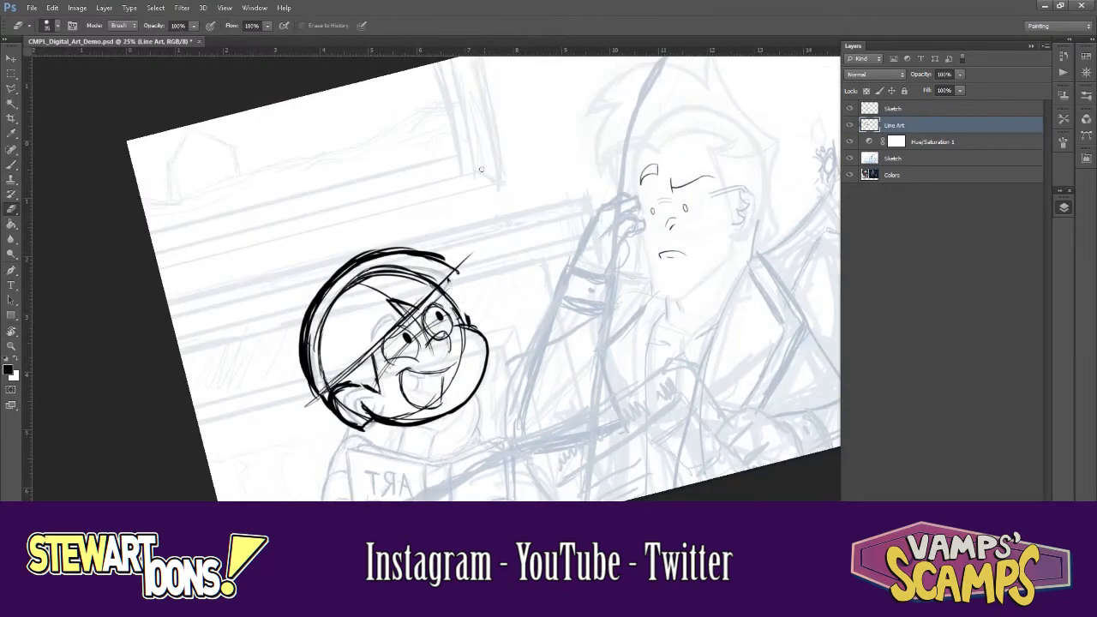
drag(410, 396, 475, 313)
key(b)
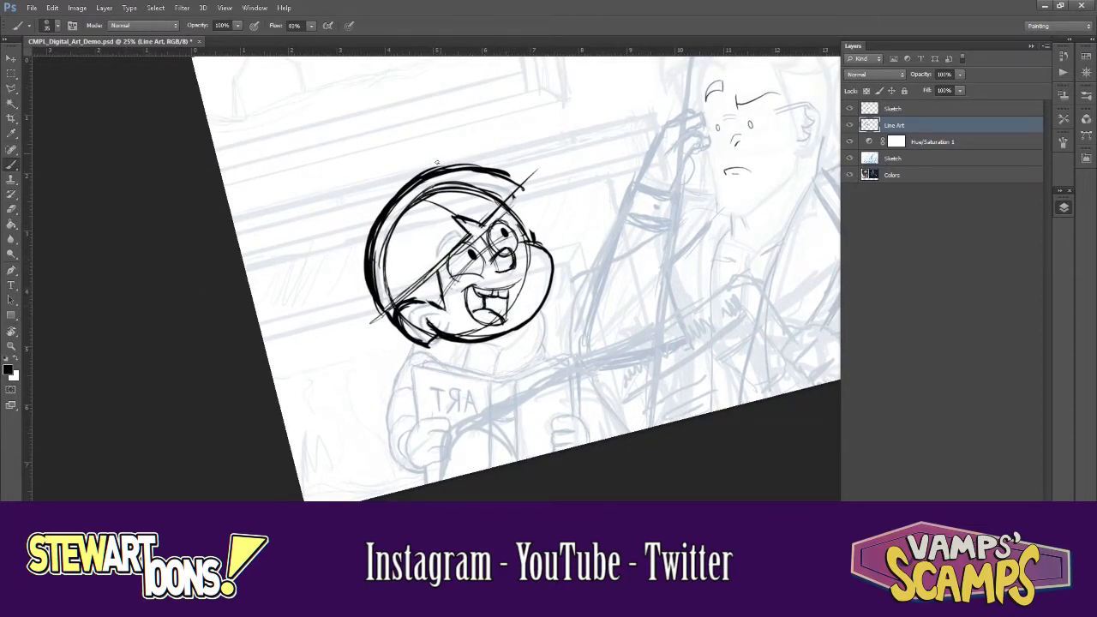
- Thicken the boy's cap outline and brim, erasing stray overlapping lines around them
key(r)
key(b)
mouse_move(486, 106)
mouse_down()
mouse_move(451, 285)
mouse_move(426, 330)
mouse_up()
key(e)
mouse_move(430, 291)
mouse_down()
mouse_move(412, 398)
mouse_move(360, 167)
mouse_move(321, 231)
mouse_up()
key(r)
key(b)
mouse_move(504, 158)
mouse_down()
mouse_move(553, 197)
mouse_move(537, 240)
mouse_up()
key(e)
key(b)
key(e)
key(b)
key(r)
key(b)
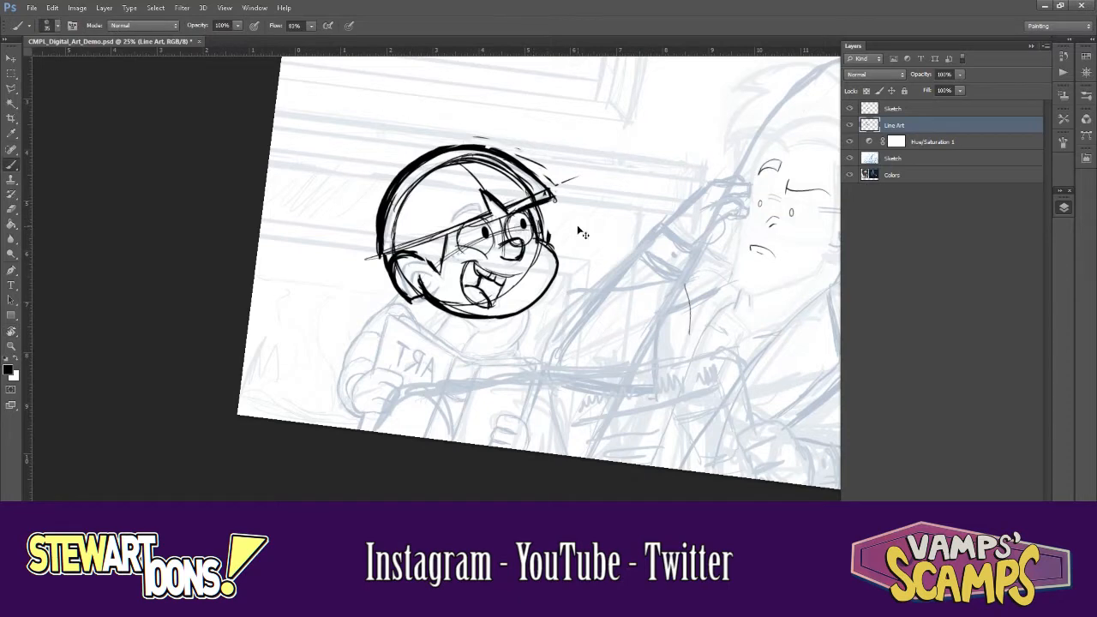
- Reset the canvas rotation and flip the artwork back to its original orientation
key(ctrl+minus)
key(r)
click(150, 26)
key(b)
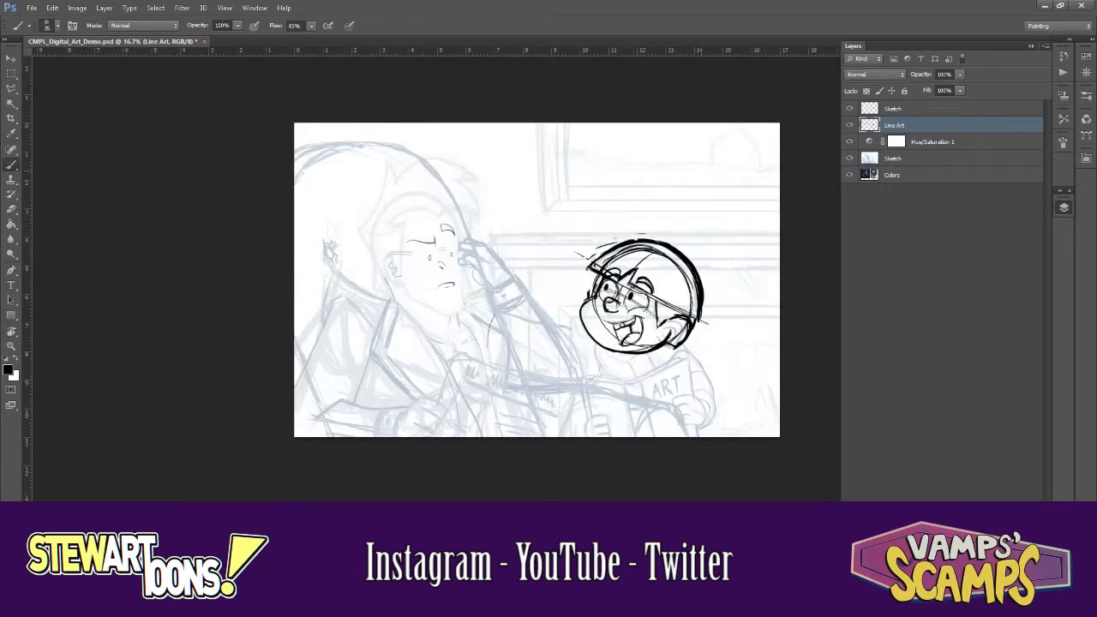
- Move the Line Art layer below the Hue/Saturation 1 adjustment layer and compare the artwork with the adjustment off and on
drag(870, 125, 868, 147)
click(849, 142)
click(849, 143)
click(849, 143)
click(849, 142)
drag(959, 74, 989, 96)
- Cut the man's inked lines from the Line Art layer and paste them in place on a new top layer
click(12, 73)
drag(273, 118, 555, 477)
key(ctrl+x)
click(919, 109)
key(ctrl+shift+v)
- Rename the layer holding the boy's drawing as Sketch and delete the unused Sketch layer above the adjustment layer
click(849, 126)
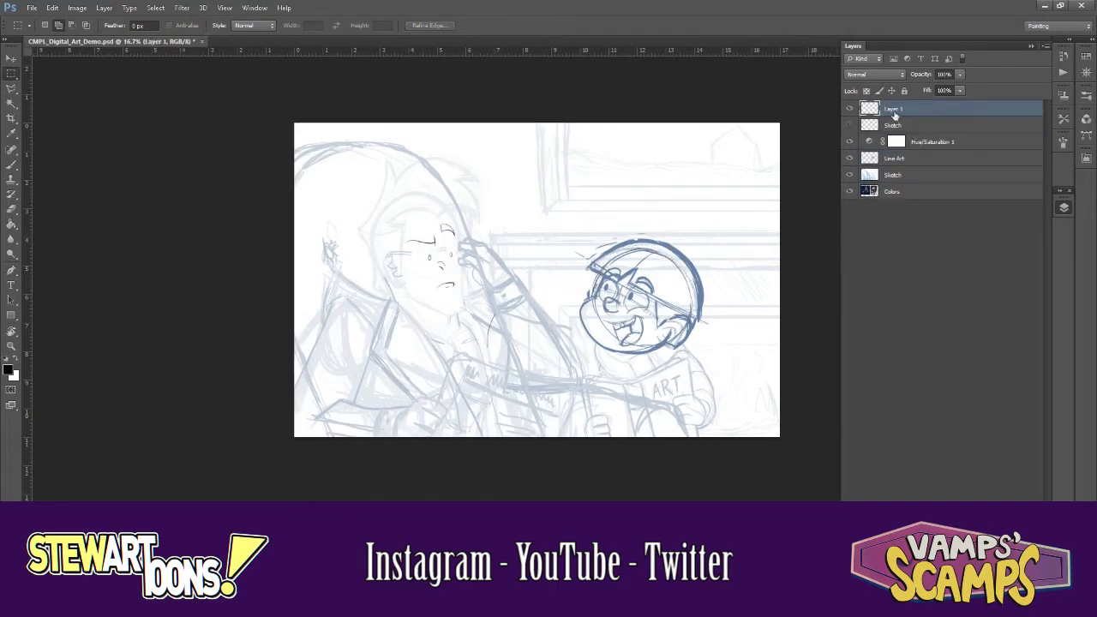
key(ctrl+plus)
key(ctrl+plus)
double_click(894, 157)
click(924, 127)
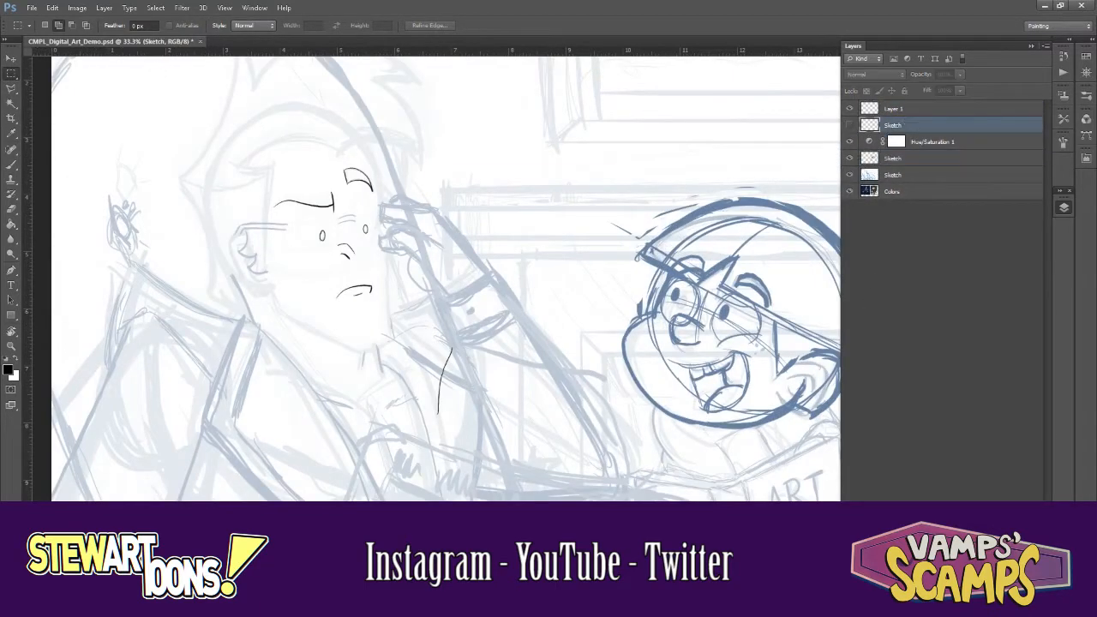
key(Delete)
- Rename the man's pasted layer as Line Art and add a new layer above it
double_click(923, 107)
key(ctrl+plus)
key(ctrl+plus)
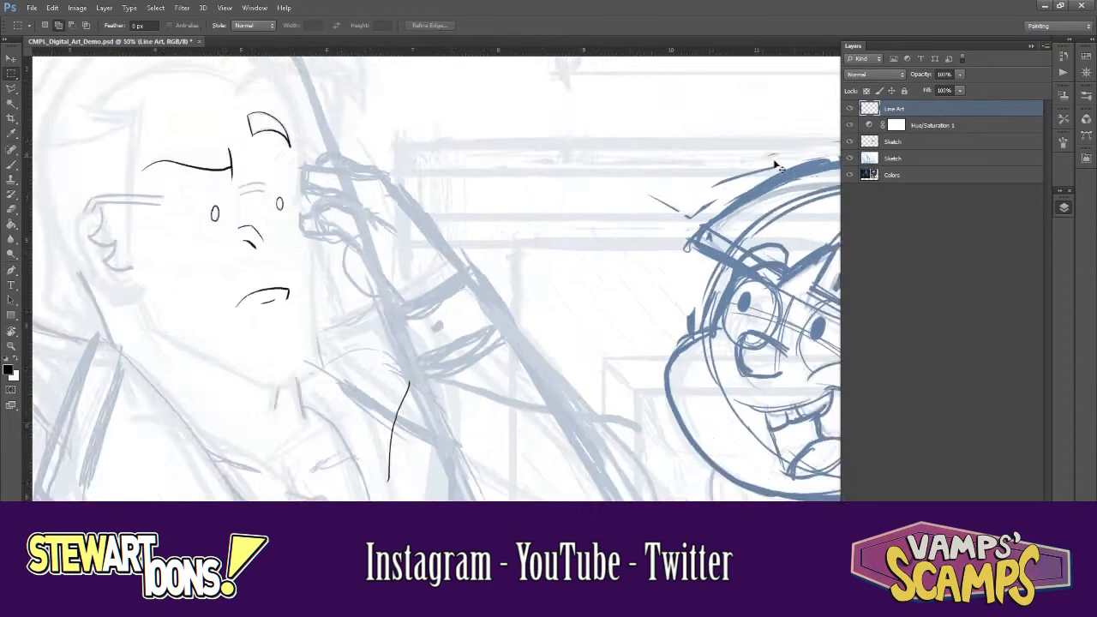
key(b)
key(ctrl+shift+alt+n)
- Ink the outer contour of the man's ear on the new layer, undoing and redrawing unsatisfactory strokes
key(r)
drag(583, 215, 662, 225)
drag(275, 162, 281, 300)
key(ctrl+z)
drag(274, 168, 281, 262)
key(ctrl+z)
key(r)
drag(642, 291, 633, 242)
drag(255, 299, 316, 403)
key(ctrl+z)
mouse_move(572, 360)
mouse_down()
mouse_move(603, 326)
mouse_move(757, 222)
mouse_up()
key(r)
drag(469, 352, 414, 278)
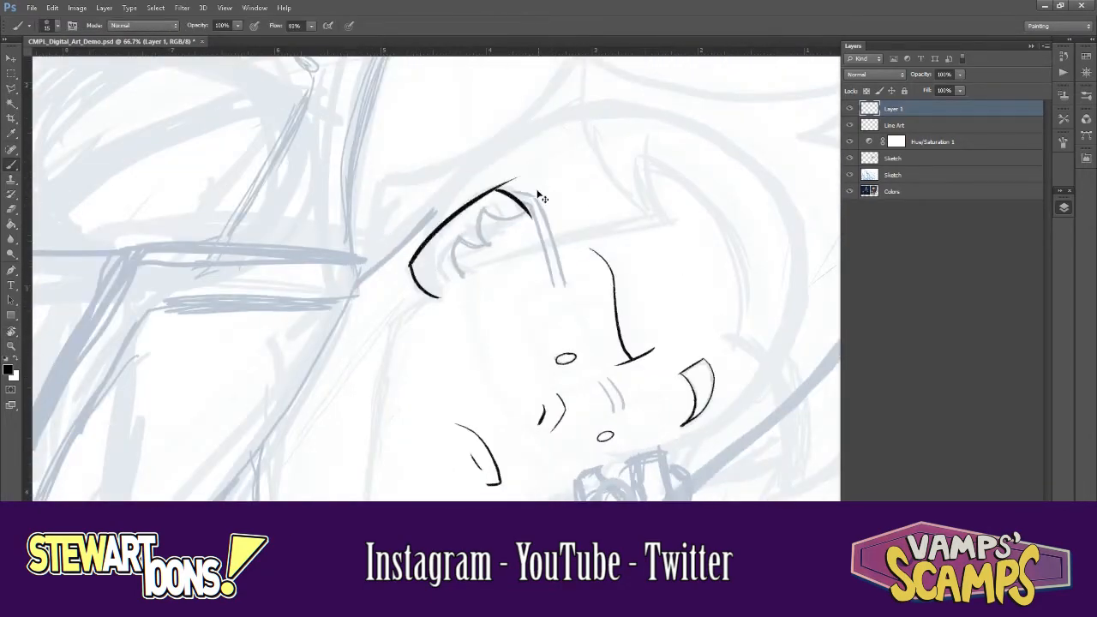
- Ink the inner folds of the man's ear and the curved hair line above it
key(r)
mouse_move(548, 463)
mouse_down()
mouse_move(710, 297)
mouse_move(635, 214)
mouse_move(553, 345)
mouse_up()
key(ctrl+minus)
key(ctrl+minus)
key(ctrl+minus)
key(ctrl+plus)
key(ctrl+plus)
key(ctrl+plus)
key(r)
drag(545, 203, 527, 250)
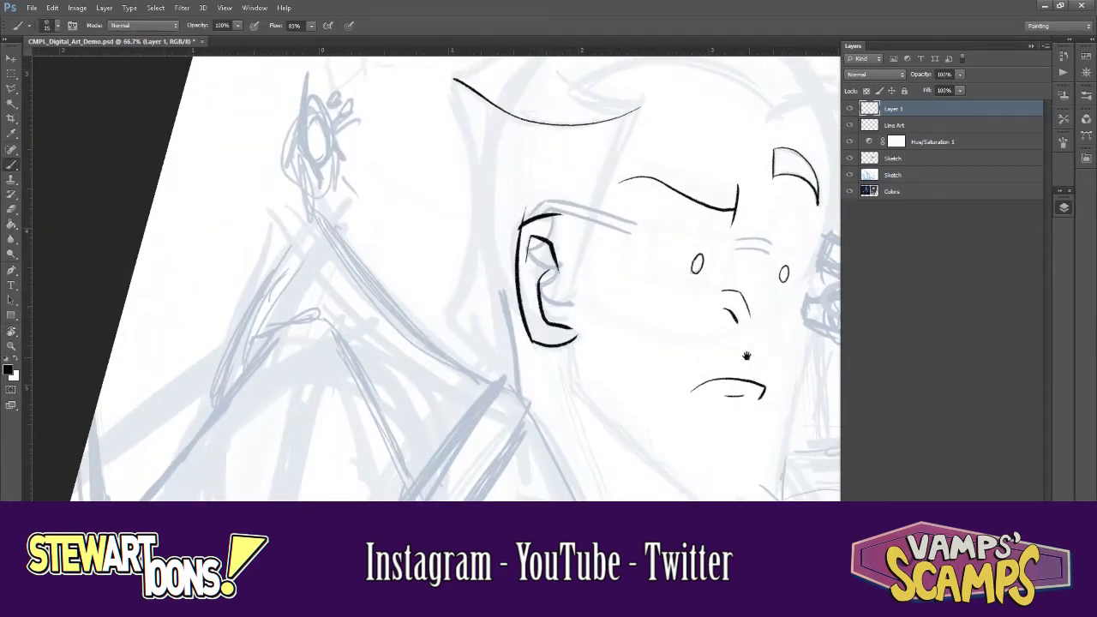
- Ink the short strokes of hair at the nape behind the man's ear with a smaller brush, undoing and redrawing unsatisfactory ones
drag(753, 357, 687, 261)
key(ctrl+plus)
mouse_move(393, 174)
mouse_down()
mouse_move(483, 292)
mouse_move(530, 384)
mouse_up()
key([)
key(ctrl+z)
mouse_move(485, 265)
mouse_down()
mouse_move(542, 382)
mouse_move(518, 369)
mouse_up()
key(ctrl+z)
drag(439, 286, 511, 360)
key(ctrl+minus)
key(ctrl+minus)
key(ctrl+minus)
- Ink a short curved strand just above the hair line on the man's forehead
key(r)
mouse_move(752, 334)
mouse_down()
mouse_move(744, 301)
mouse_move(608, 432)
mouse_move(582, 441)
mouse_up()
key(ctrl+plus)
key(ctrl+plus)
key(b)
drag(541, 219, 571, 301)
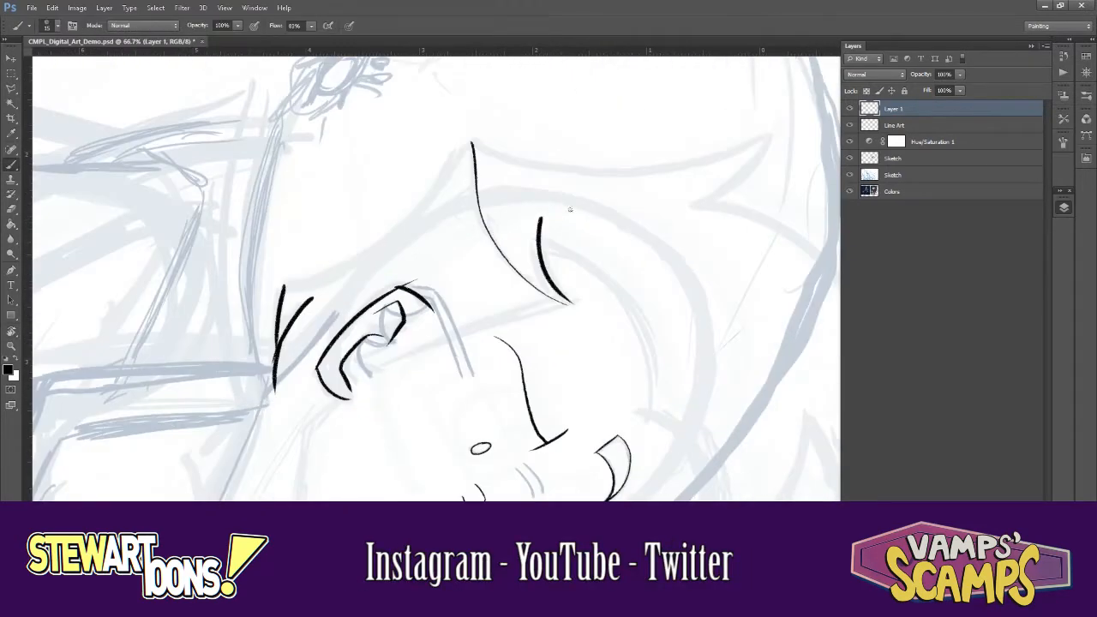
- Switch to Lazy Nezumi Pro, turn its smoothing on, and ink the curve of the side hair in front of the collar
key(alt+Tab)
click(796, 55)
key(r)
mouse_move(595, 160)
mouse_down()
mouse_move(535, 412)
mouse_move(493, 368)
mouse_move(675, 202)
mouse_up()
key(b)
key(r)
key(ctrl+minus)
mouse_move(703, 267)
mouse_down()
mouse_move(598, 355)
mouse_move(688, 309)
mouse_move(683, 343)
mouse_up()
key(b)
drag(509, 287, 557, 371)
- Ink the two long curves of the man's collar, letting them overshoot and cross at its point
key(r)
mouse_move(579, 332)
mouse_down()
mouse_move(542, 345)
mouse_move(603, 302)
mouse_up()
key(b)
key(r)
mouse_move(372, 390)
mouse_down()
mouse_move(394, 321)
mouse_move(536, 125)
mouse_up()
- Turn off Lazy Nezumi's smoothing, move its window clear of the drawing, and erase the overshooting ends at the collar's point
key(e)
click(796, 50)
key(ctrl+plus)
click(863, 13)
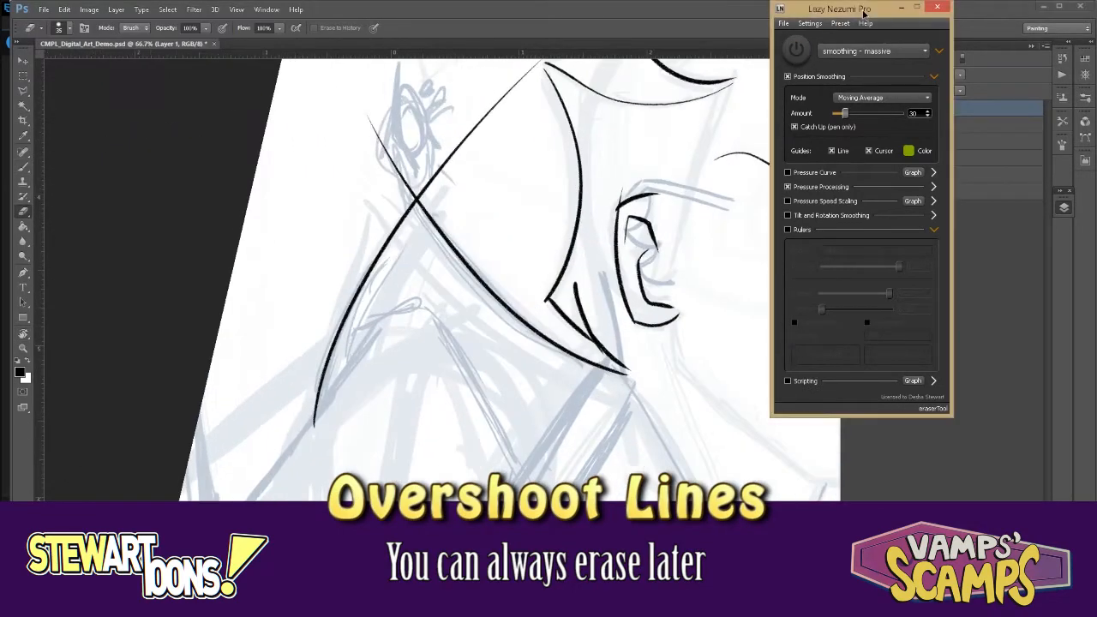
drag(863, 14, 130, 87)
key(ctrl+plus)
key(ctrl+plus)
mouse_move(465, 333)
mouse_down()
mouse_move(456, 345)
mouse_move(302, 90)
mouse_up()
key(ctrl+minus)
key(ctrl+minus)
- Ink the long curve of the man's jacket edge running down from the collar
drag(652, 142, 524, 286)
key(ctrl+minus)
key(ctrl+minus)
key(ctrl+minus)
key(r)
mouse_move(758, 343)
mouse_down()
mouse_move(757, 225)
mouse_move(671, 140)
mouse_move(570, 93)
mouse_up()
key(b)
mouse_move(502, 289)
mouse_down()
mouse_move(749, 47)
mouse_move(745, 271)
mouse_up()
- Turn Lazy Nezumi's smoothing back on and try strokes for the man's upper hair outline, undoing the last three
key(r)
key(ctrl+minus)
key(ctrl+plus)
key(ctrl+plus)
mouse_move(542, 236)
mouse_down()
mouse_move(695, 291)
mouse_move(437, 314)
mouse_move(287, 417)
mouse_up()
key(ctrl+plus)
key(b)
drag(544, 471, 528, 375)
click(63, 123)
mouse_move(540, 470)
mouse_down()
mouse_move(649, 181)
mouse_move(633, 193)
mouse_move(625, 182)
mouse_move(563, 251)
mouse_up()
key(ctrl+z)
key(ctrl+z)
key(ctrl+z)
- Ink the hair outline rising from the man's temple corner and the short cowlick stroke crossing its upper end
key(r)
mouse_move(403, 300)
mouse_down()
mouse_move(694, 303)
mouse_move(677, 367)
mouse_up()
drag(635, 254, 571, 150)
key(r)
mouse_move(784, 319)
mouse_down()
mouse_move(791, 283)
mouse_move(690, 86)
mouse_up()
drag(555, 178, 552, 298)
- Ink the top outline of the man's hair and the edge of its pointed front tuft, overshooting where they cross
drag(551, 346, 763, 135)
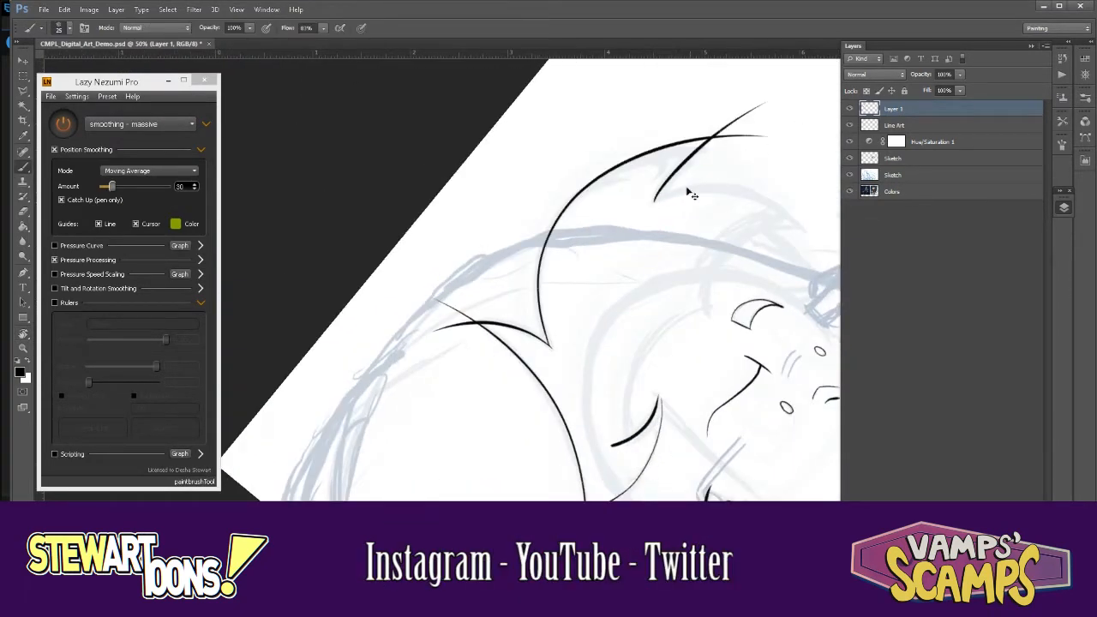
drag(654, 202, 759, 115)
key(r)
mouse_move(749, 221)
mouse_down()
mouse_move(615, 77)
mouse_move(635, 274)
mouse_up()
drag(543, 347, 682, 207)
- Ink the curved underside of the front tuft and the arched fringe line across the man's forehead
key(r)
mouse_move(604, 114)
mouse_down()
mouse_move(716, 248)
mouse_move(718, 282)
mouse_move(674, 164)
mouse_up()
drag(566, 242, 627, 86)
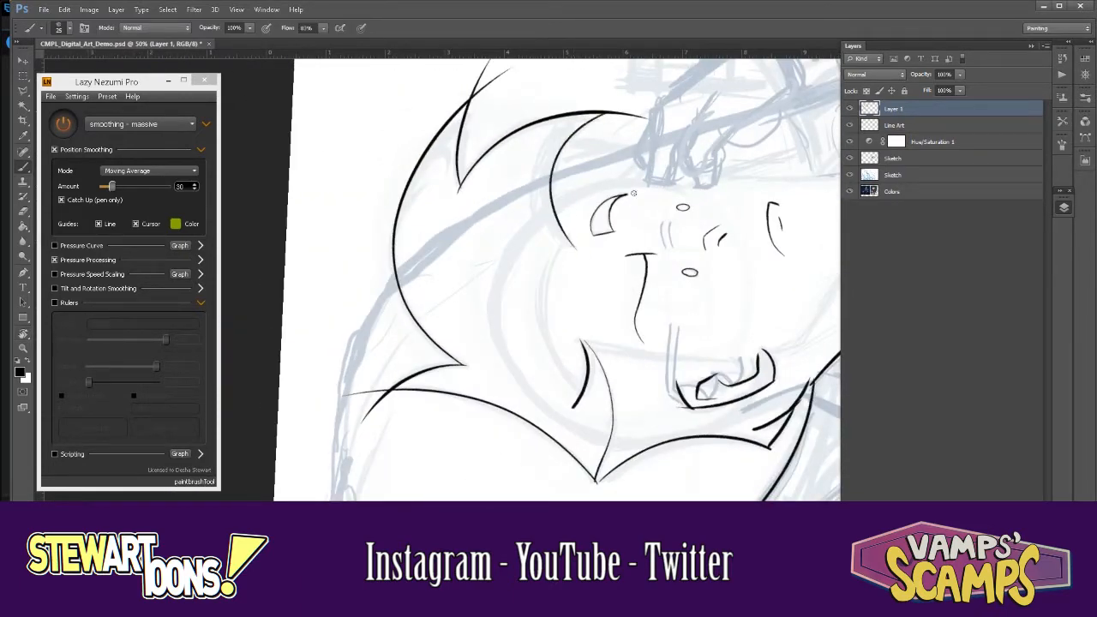
key(r)
drag(625, 202, 659, 377)
drag(753, 388, 718, 307)
drag(751, 358, 736, 205)
key(b)
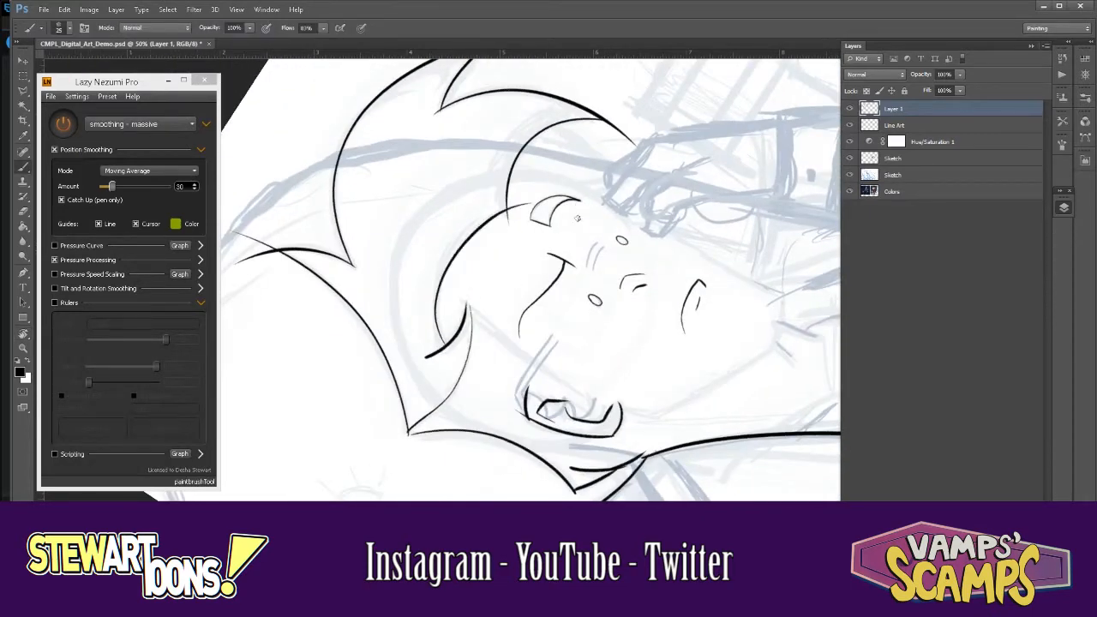
- Hide and show Layer 1 to compare the newly inked hair with the drawing underneath
key(r)
mouse_move(496, 267)
mouse_down()
mouse_move(651, 197)
mouse_move(721, 204)
mouse_up()
key(ctrl+minus)
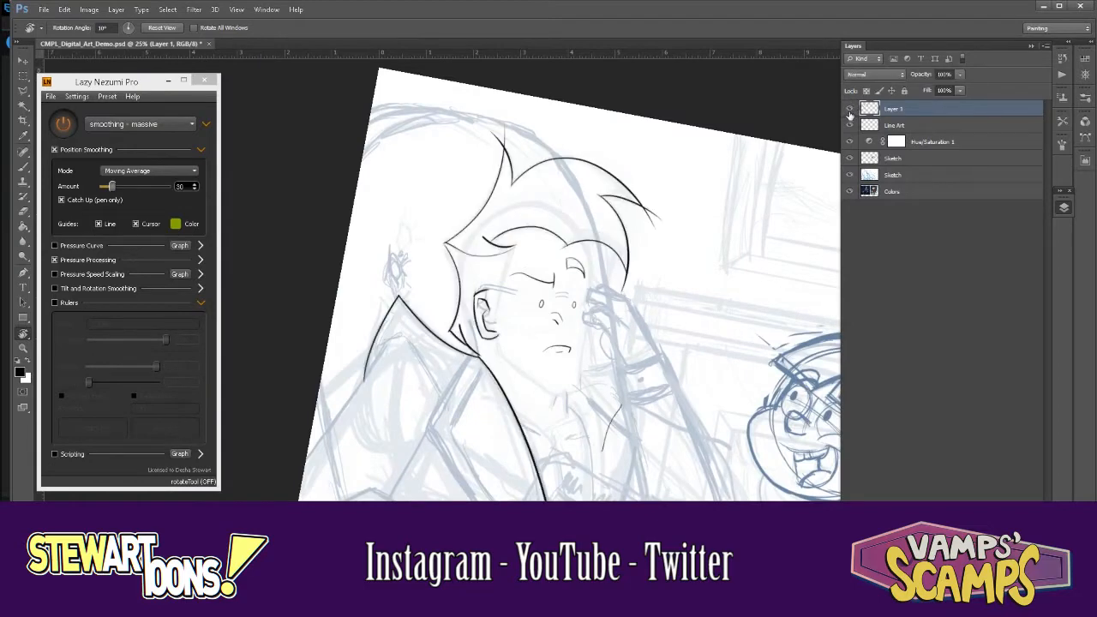
click(850, 109)
click(850, 109)
key(ctrl+plus)
key(ctrl+plus)
drag(660, 303, 719, 334)
- Erase the overshooting ends of the fringe lines and rework the short strand where the fringe meets the side hair
key(e)
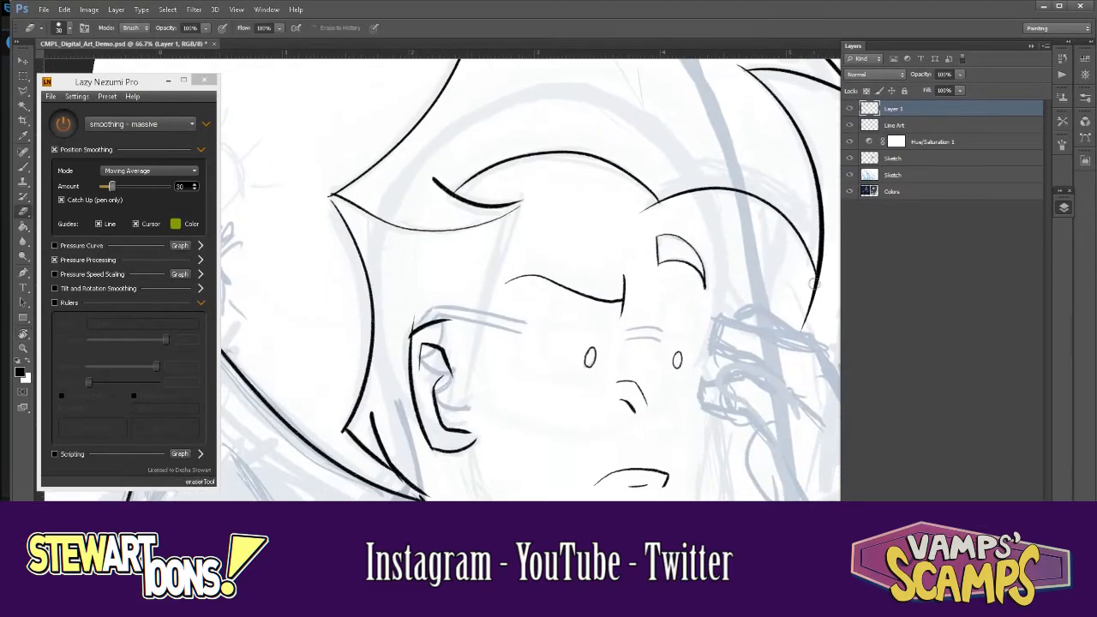
key(ctrl+minus)
key(ctrl+minus)
key(ctrl+minus)
click(850, 110)
click(849, 110)
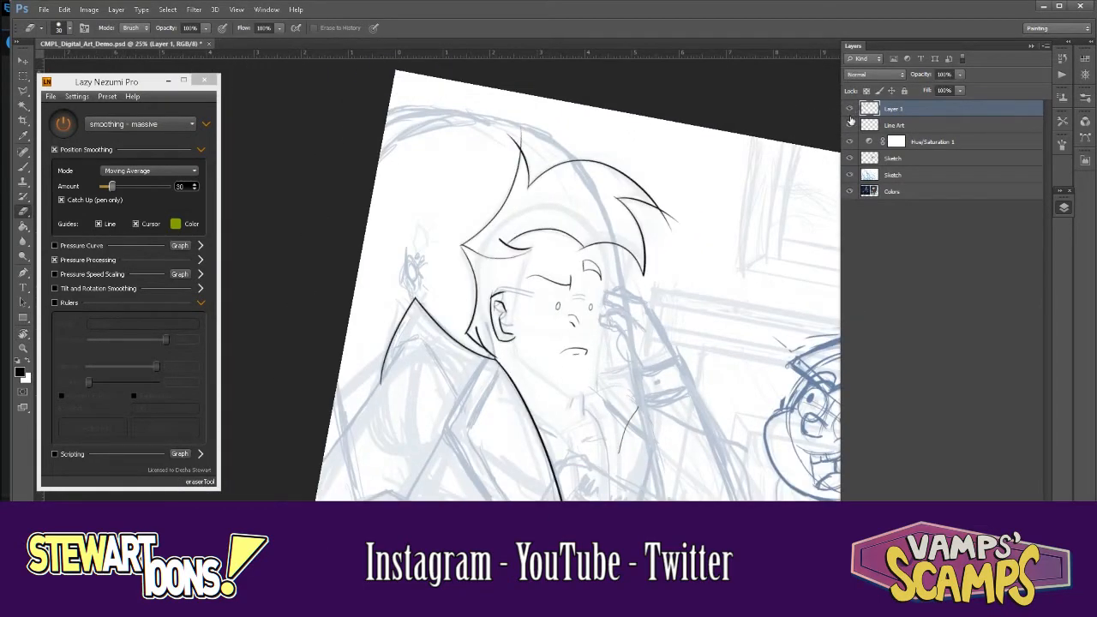
key(ctrl+plus)
key(ctrl+plus)
key(ctrl+plus)
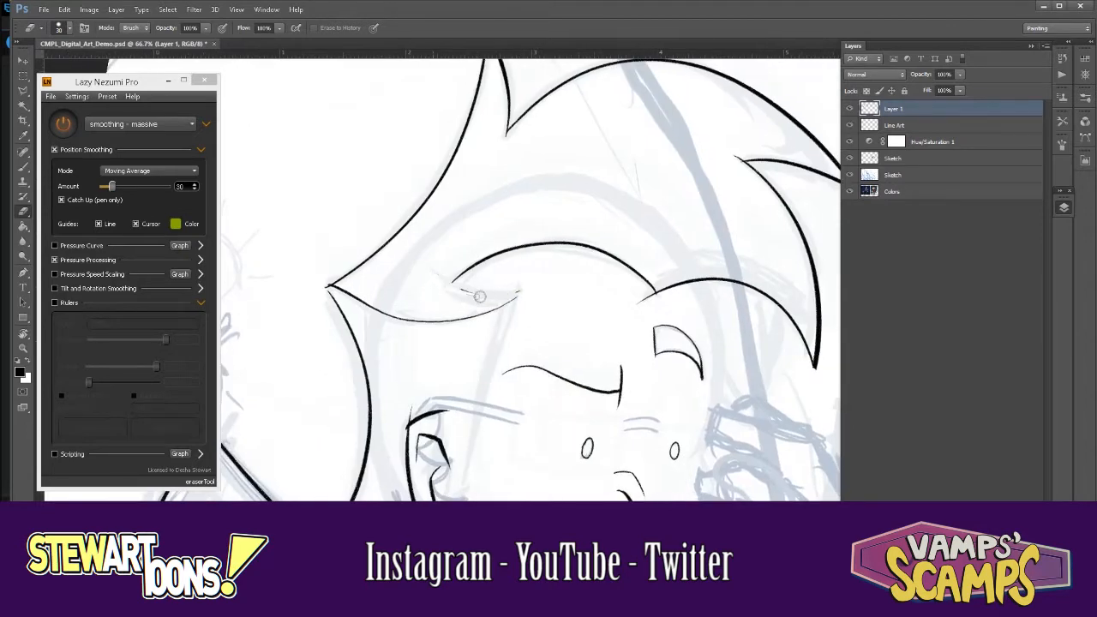
key(b)
key(ctrl+minus)
key(ctrl+minus)
key(ctrl+plus)
drag(630, 306, 657, 341)
- Set the Hue/Saturation adjustment layer's lightness to +79 to fade the sketch
key(r)
key(ctrl+minus)
key(ctrl+minus)
key(ctrl+minus)
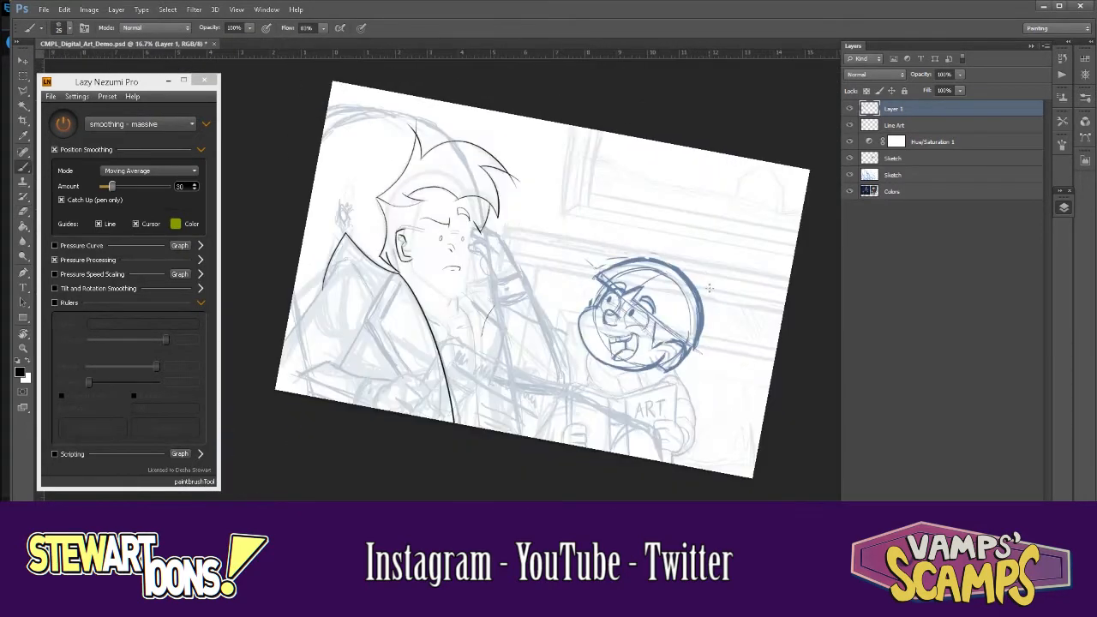
drag(694, 260, 861, 300)
drag(794, 339, 799, 328)
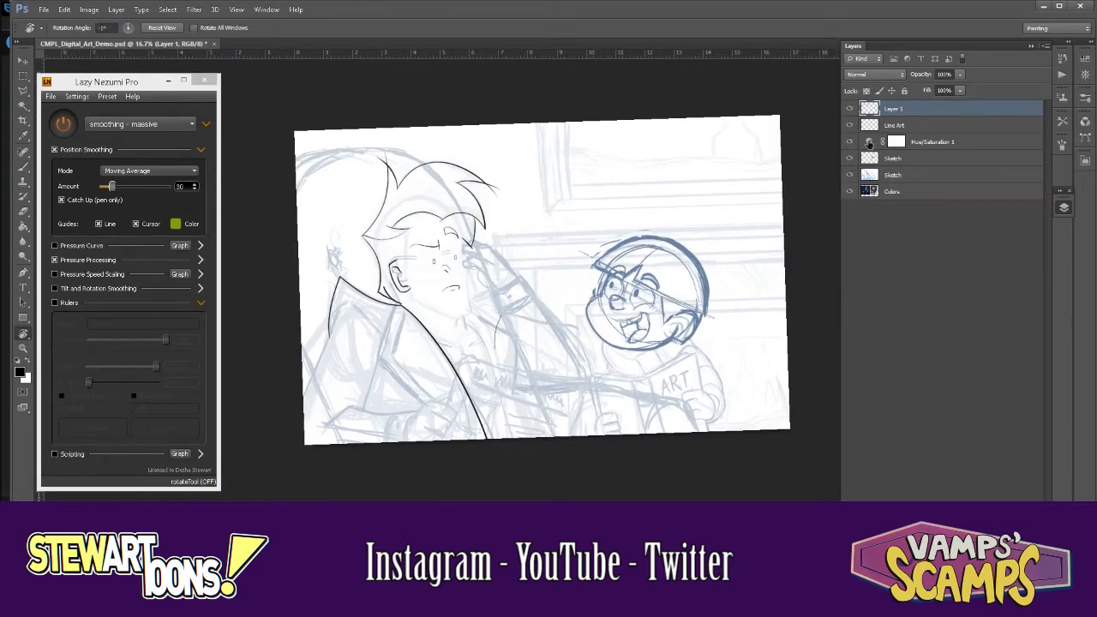
click(871, 144)
mouse_move(883, 210)
mouse_down()
mouse_move(901, 209)
mouse_move(857, 209)
mouse_move(892, 210)
mouse_up()
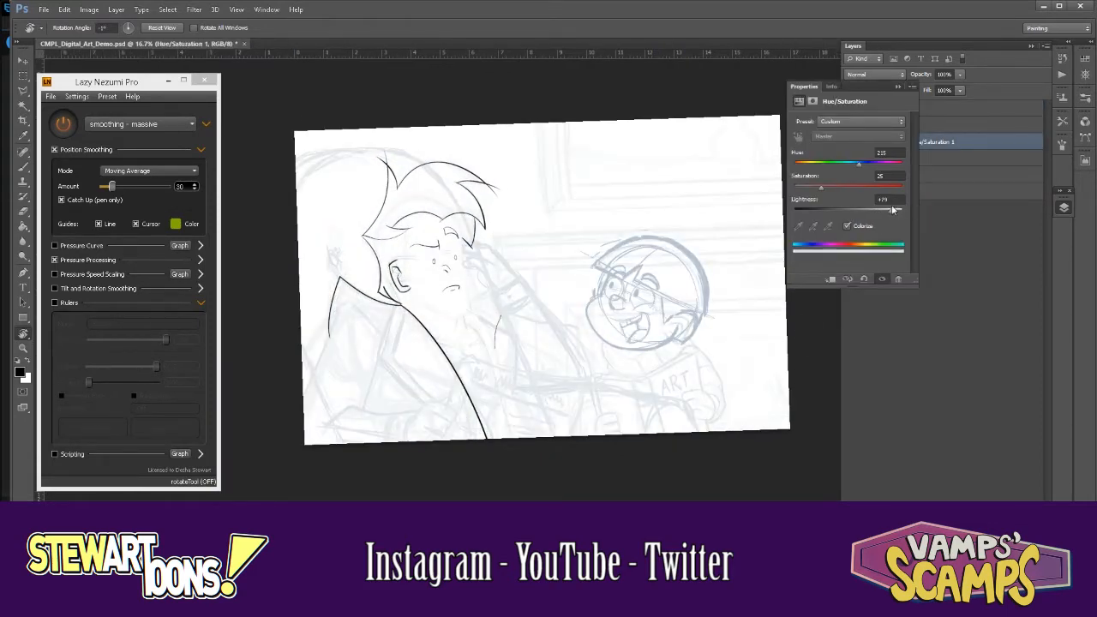
click(918, 141)
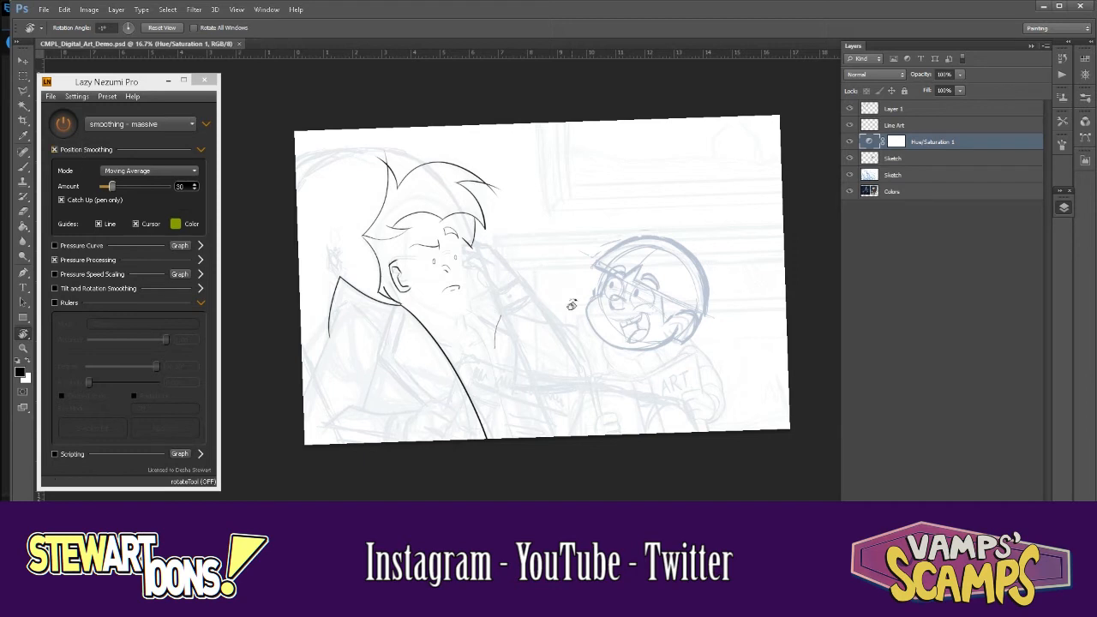
- Group the Line Art layer and Layer 1 in a folder named Disregard beneath the upper Sketch layer, and add a new layer on top
click(908, 175)
key(ctrl+g)
double_click(892, 173)
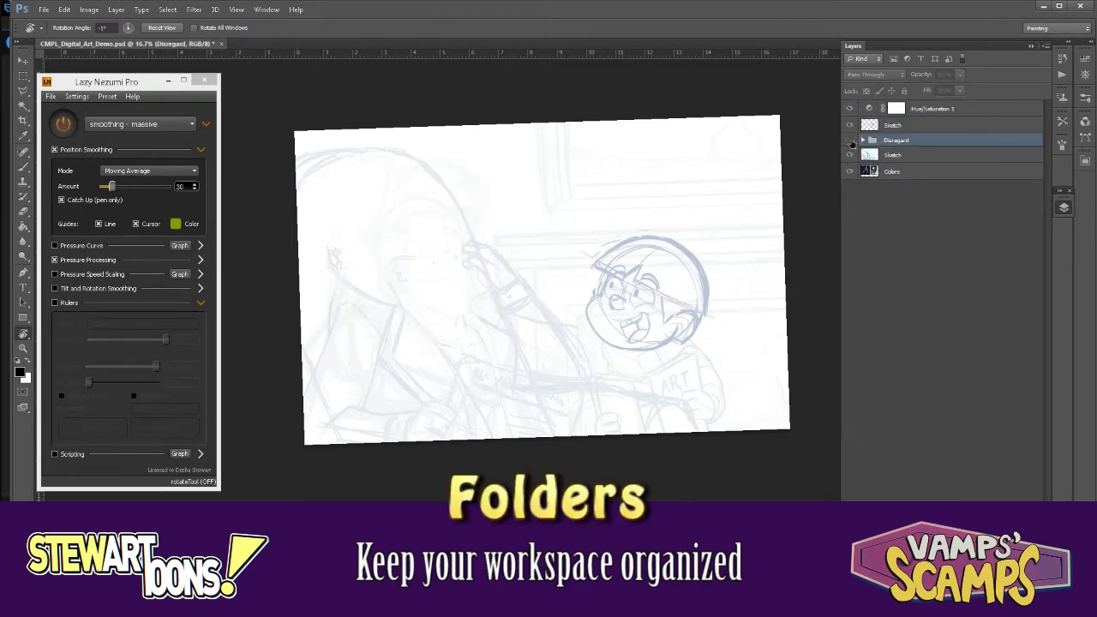
click(892, 112)
key(ctrl+shift+alt+n)
- Set the brush's Shape Dynamics minimum diameter to 71%, testing it with strokes and undoing them
key(ctrl+plus)
key(ctrl+plus)
key(ctrl+plus)
key(ctrl+plus)
key(b)
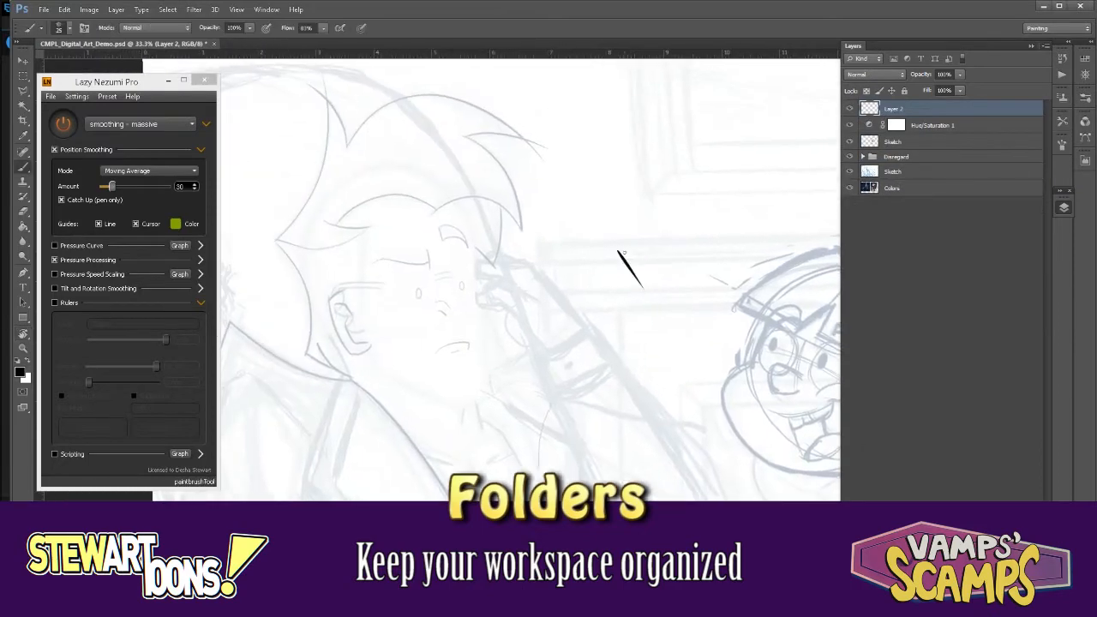
key(F5)
click(996, 204)
drag(566, 226, 694, 497)
key(ctrl+z)
drag(600, 124, 699, 403)
key(ctrl+z)
- Ink the upper curve of the man's collar beneath the back of his hair on the new layer
drag(397, 202, 461, 121)
drag(476, 182, 490, 264)
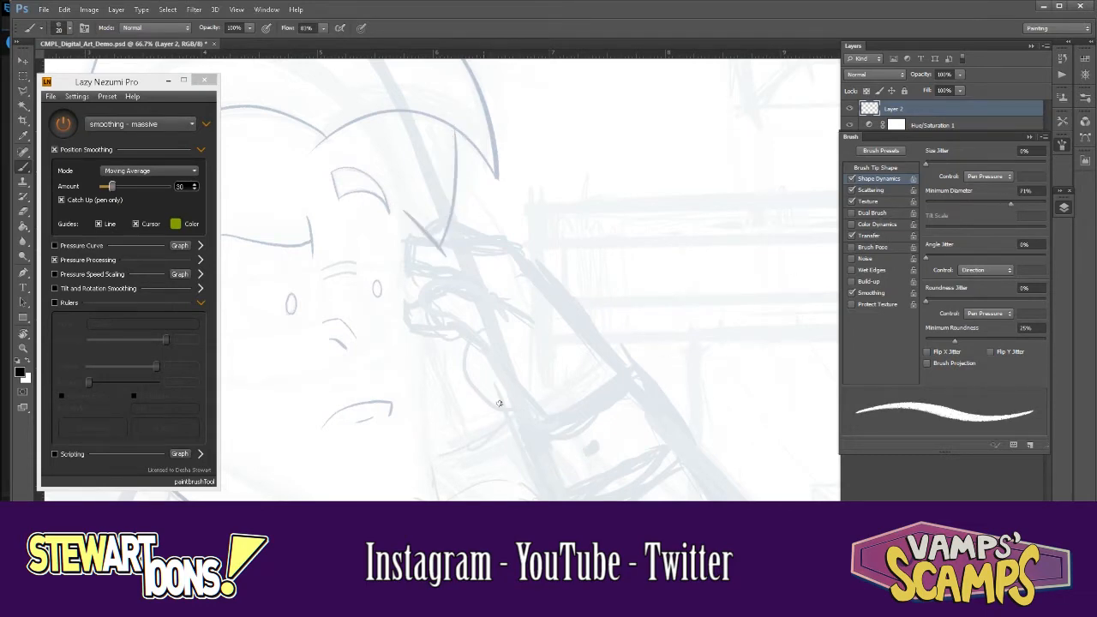
key(ctrl+minus)
key(ctrl+minus)
drag(509, 385, 595, 323)
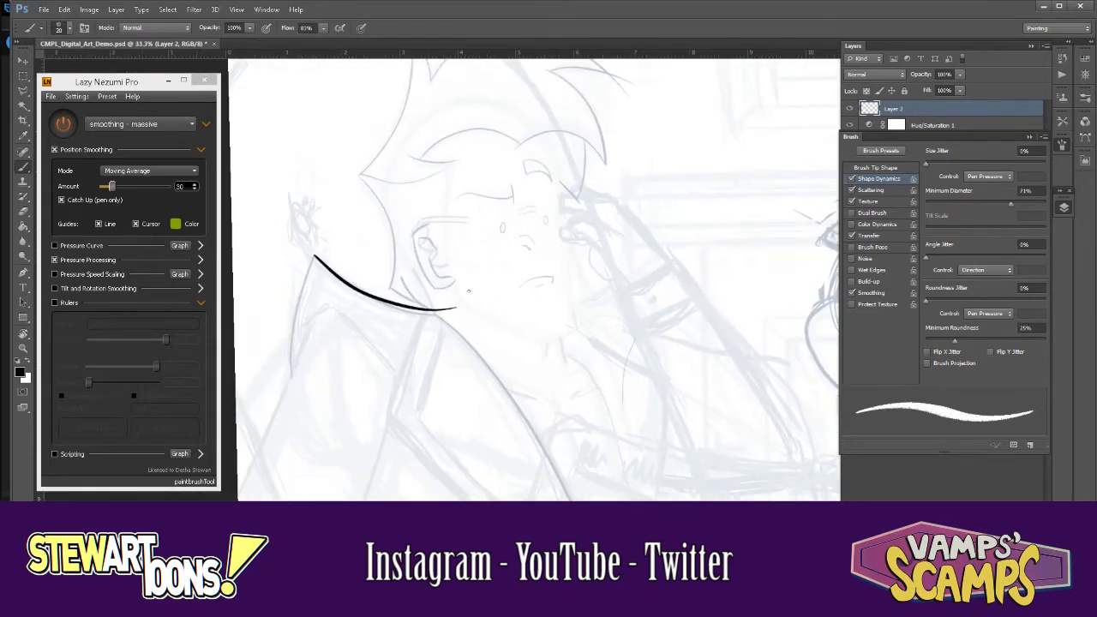
- Ink the collar's outer edge and the jacket fold lines below its point
key(ctrl+plus)
drag(517, 335, 558, 333)
mouse_move(477, 417)
mouse_down()
mouse_move(507, 257)
mouse_move(554, 183)
mouse_up()
mouse_move(589, 327)
mouse_down()
mouse_move(298, 264)
mouse_move(538, 247)
mouse_up()
mouse_move(452, 293)
mouse_down()
mouse_move(519, 229)
mouse_move(628, 373)
mouse_move(657, 368)
mouse_move(569, 212)
mouse_move(789, 226)
mouse_move(752, 243)
mouse_move(737, 488)
mouse_move(651, 498)
mouse_up()
- Set the Hue/Saturation adjustment layer's lightness to +53 so the underlying drawing is darker
key(r)
key(r)
click(1064, 207)
click(934, 125)
double_click(871, 125)
drag(900, 209, 878, 213)
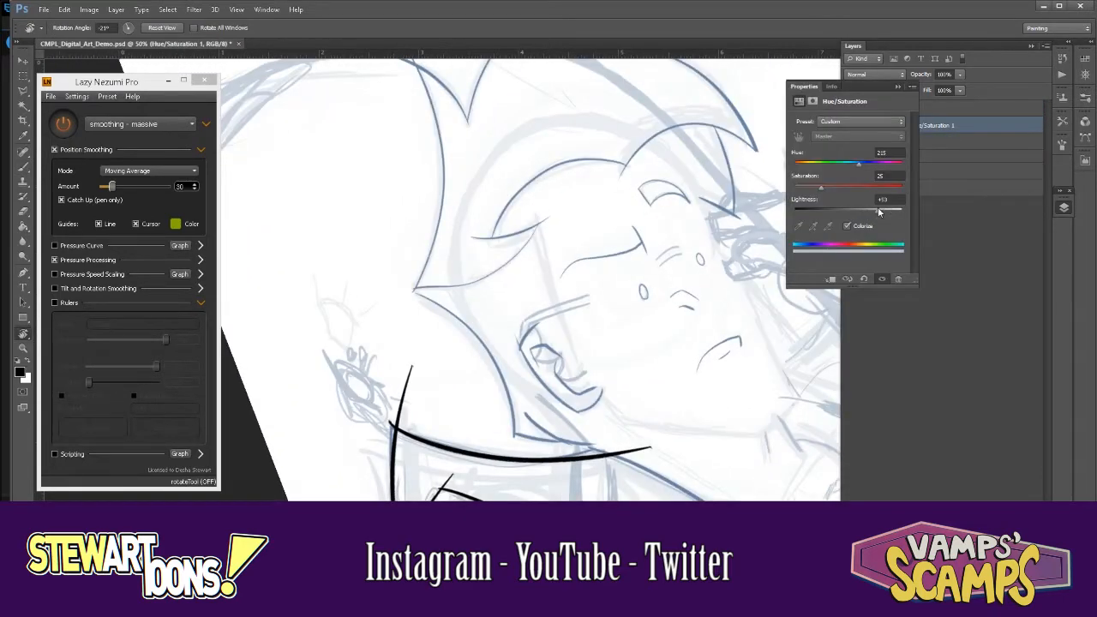
- Rename the new top layer holding the collar strokes as Line Art
key(ctrl+minus)
drag(823, 257, 737, 402)
key(ctrl+shift+alt+n)
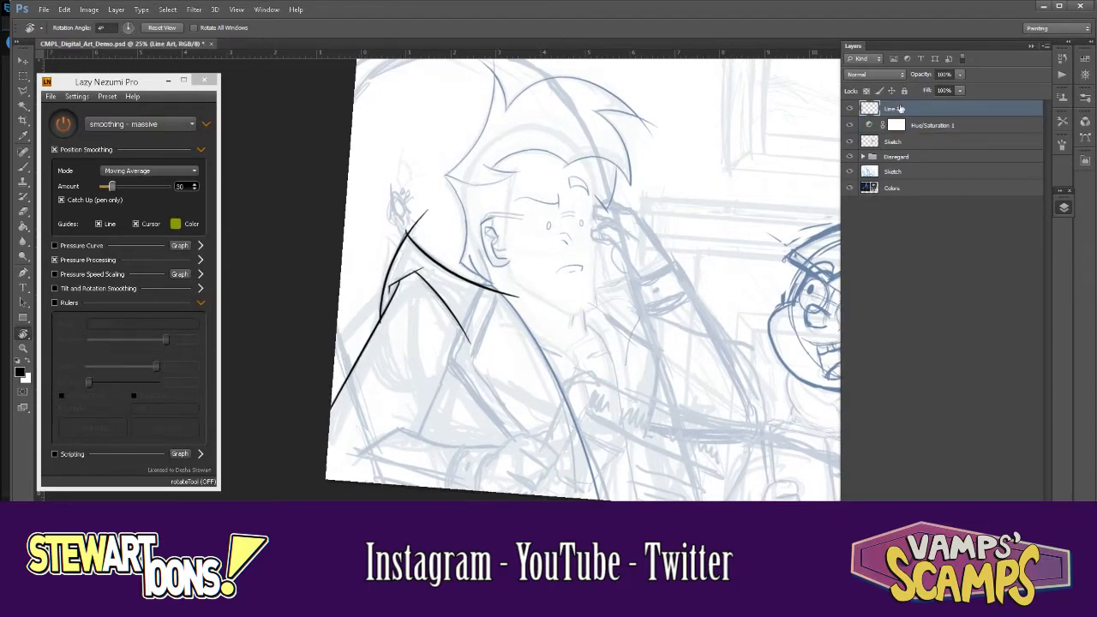
key(Escape)
- Ink the short curved strokes forming the jagged sideburn in front of the man's near ear
key(ctrl+plus)
key(ctrl+plus)
key(ctrl+plus)
key(b)
mouse_move(588, 331)
mouse_down()
mouse_move(584, 361)
mouse_move(600, 283)
mouse_move(566, 258)
mouse_move(556, 302)
mouse_up()
drag(556, 302, 549, 250)
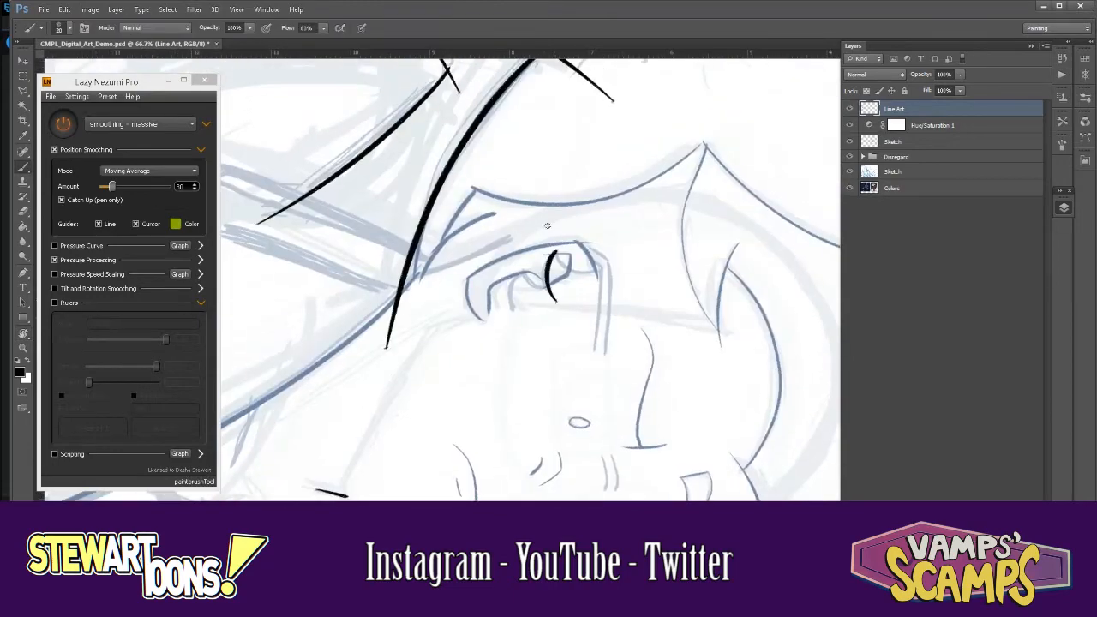
mouse_move(560, 338)
mouse_down()
mouse_move(532, 257)
mouse_move(583, 103)
mouse_up()
drag(339, 420, 446, 227)
drag(581, 67, 531, 290)
- Add a new layer and ink the man's jaw, chin, neck lines and the far side of his forehead on it
key(ctrl+shift+alt+n)
drag(629, 241, 506, 384)
mouse_move(514, 171)
mouse_down()
mouse_move(571, 317)
mouse_move(561, 369)
mouse_up()
drag(749, 286, 698, 274)
drag(704, 200, 718, 229)
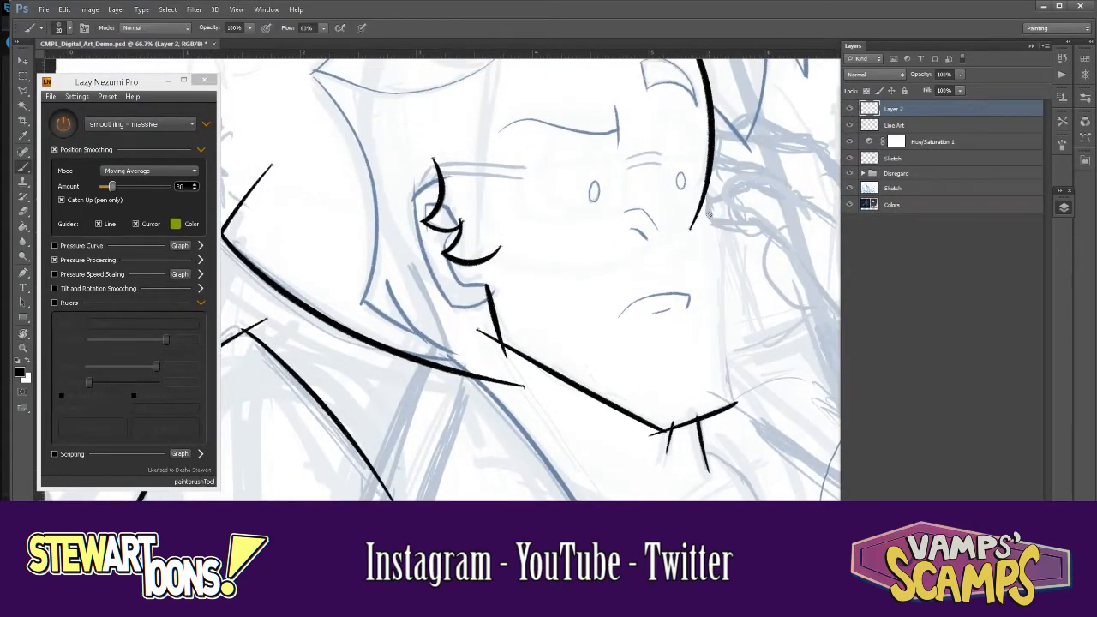
- Ink the far cheek line from the man's brow down to his chin
key(ctrl+minus)
key(ctrl+minus)
key(ctrl+plus)
drag(684, 193, 705, 336)
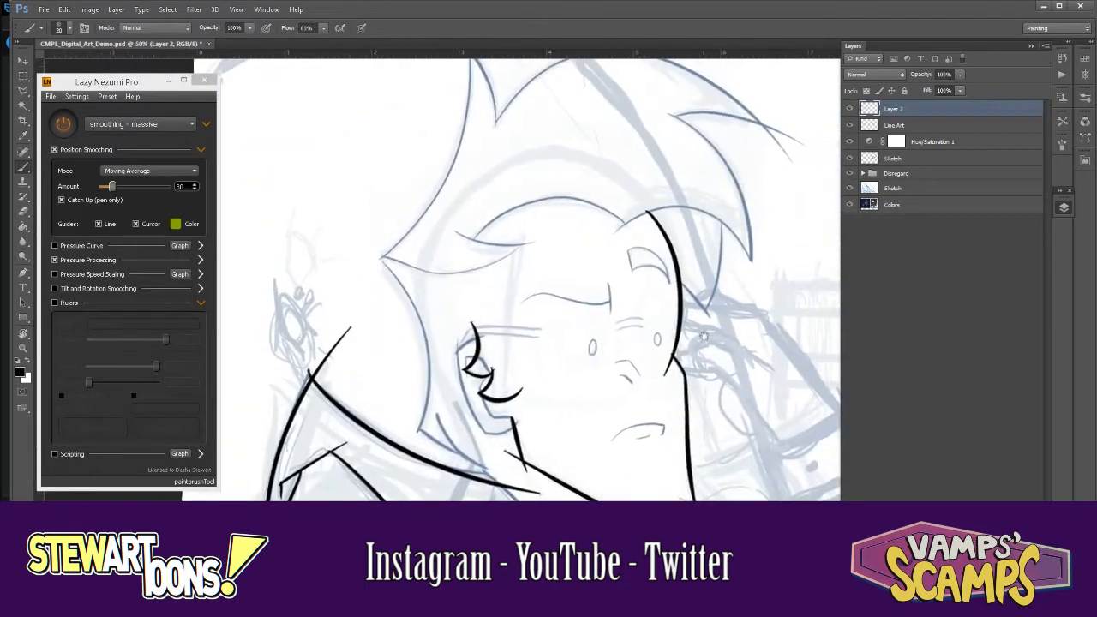
- Lower the Disregard group's opacity to about 60% and reselect the topmost layer
click(943, 173)
drag(960, 75, 927, 90)
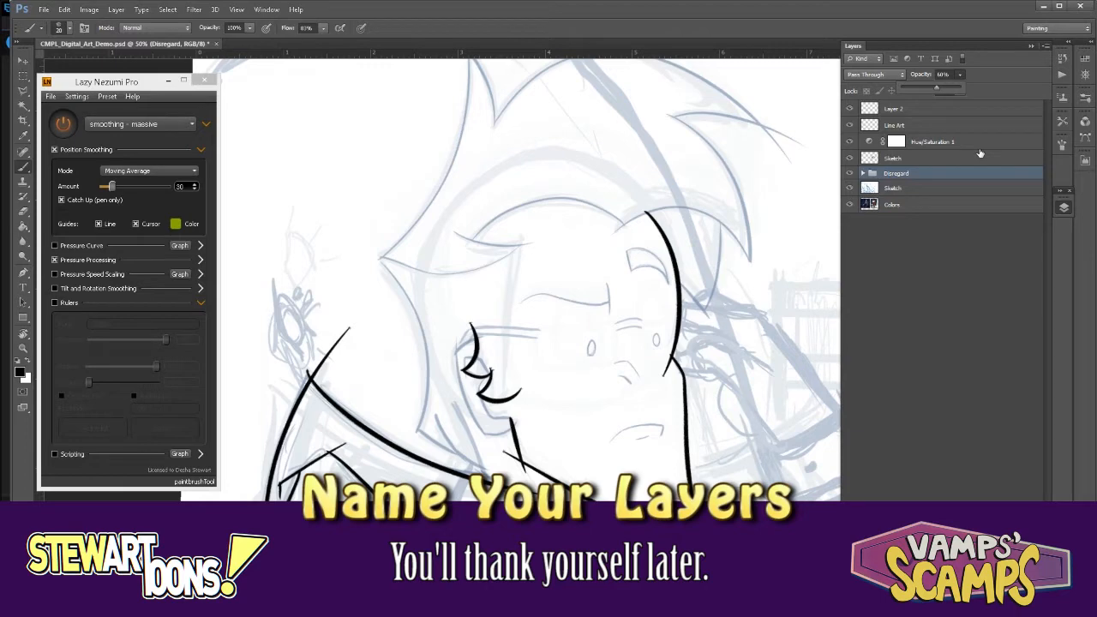
click(860, 109)
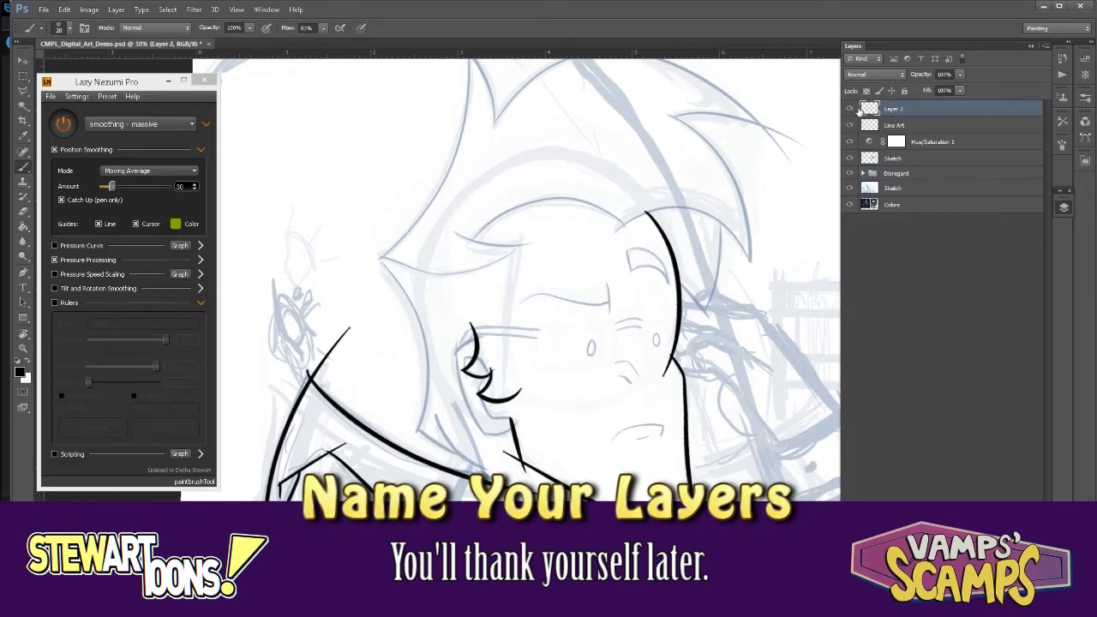
- Ink the drooping front lock of hair beside the far edge of the man's forehead
drag(668, 234, 635, 226)
mouse_move(649, 275)
mouse_down()
mouse_move(680, 316)
mouse_move(401, 358)
mouse_up()
key(r)
key(r)
drag(430, 245, 506, 404)
drag(801, 296, 640, 175)
drag(540, 269, 568, 371)
- Ink the larger swept hair spike above the front lock on the far side of the man's head
key(r)
drag(618, 303, 605, 231)
mouse_move(519, 368)
mouse_down()
mouse_move(583, 178)
mouse_move(651, 257)
mouse_up()
key(r)
drag(463, 319, 498, 189)
key(r)
drag(726, 326, 549, 501)
key(ctrl+plus)
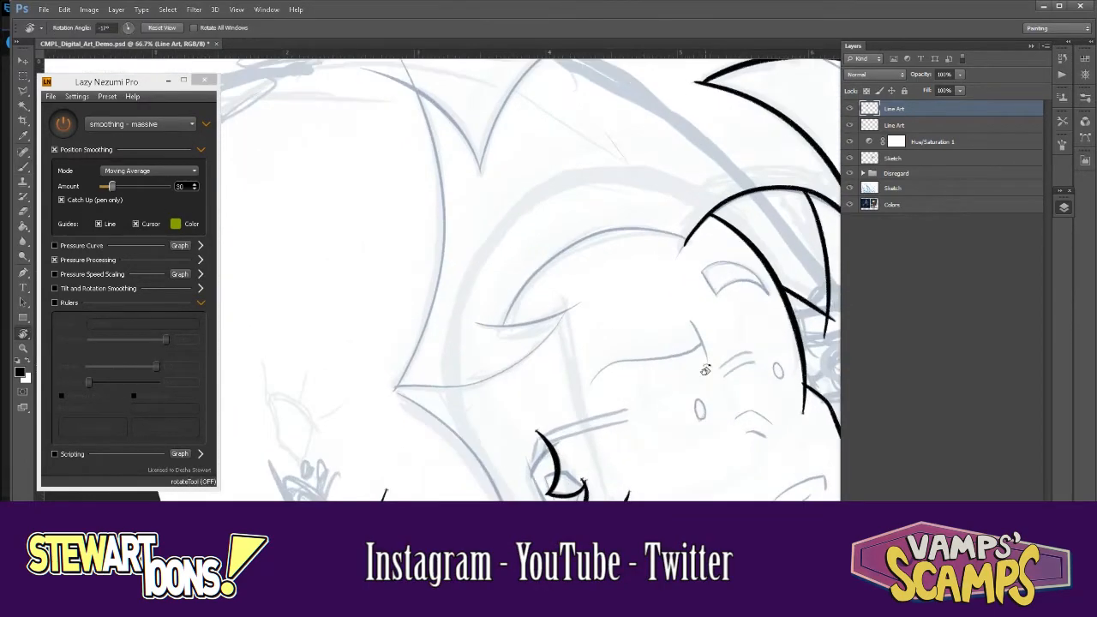
- Ink the tall pointed tuft and the hair outline at the crown of the man's head
mouse_move(701, 371)
mouse_down()
mouse_move(718, 314)
mouse_move(527, 377)
mouse_up()
key(b)
key(ctrl+z)
key(r)
mouse_move(659, 204)
mouse_down()
mouse_move(696, 335)
mouse_move(437, 114)
mouse_up()
drag(506, 437, 550, 206)
key(r)
mouse_move(463, 385)
mouse_down()
mouse_move(739, 164)
mouse_move(664, 89)
mouse_up()
- Ink the back contour of the man's hair from the rear spike down toward the collar
drag(668, 190, 646, 282)
key(e)
key(r)
drag(720, 223, 624, 98)
drag(661, 189, 656, 300)
key(b)
drag(562, 404, 832, 142)
key(r)
drag(764, 219, 696, 361)
key(ctrl+minus)
key(ctrl+minus)
key(ctrl+minus)
key(ctrl+minus)
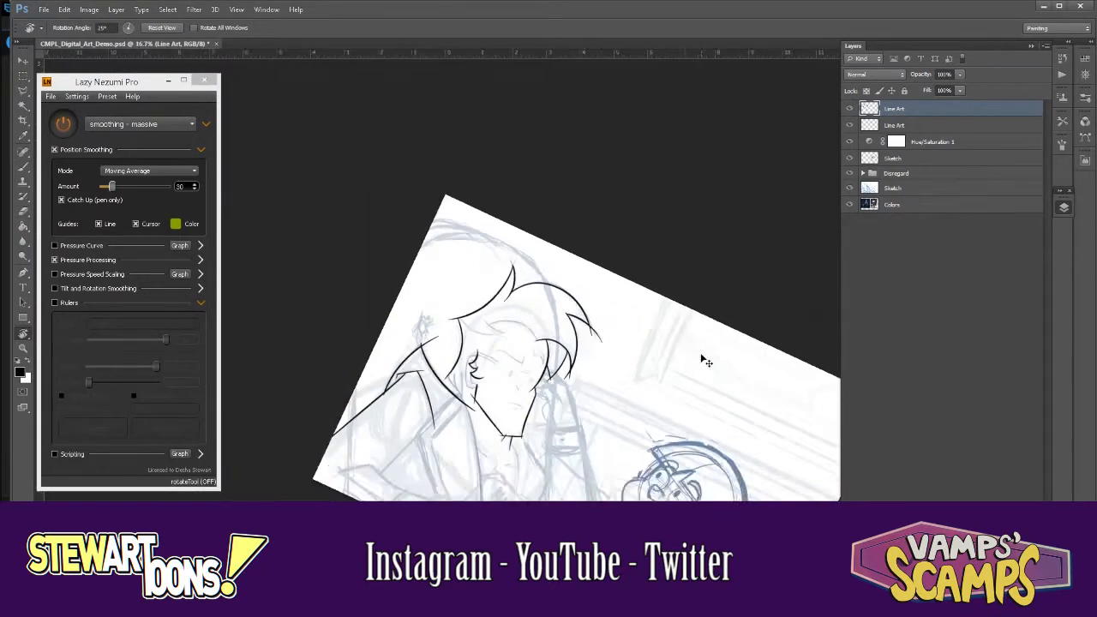
- Ink the long temple line from the man's hairline down to the sideburn by his near ear
key(ctrl+plus)
drag(671, 401, 732, 294)
key(ctrl+plus)
key(ctrl+plus)
key(b)
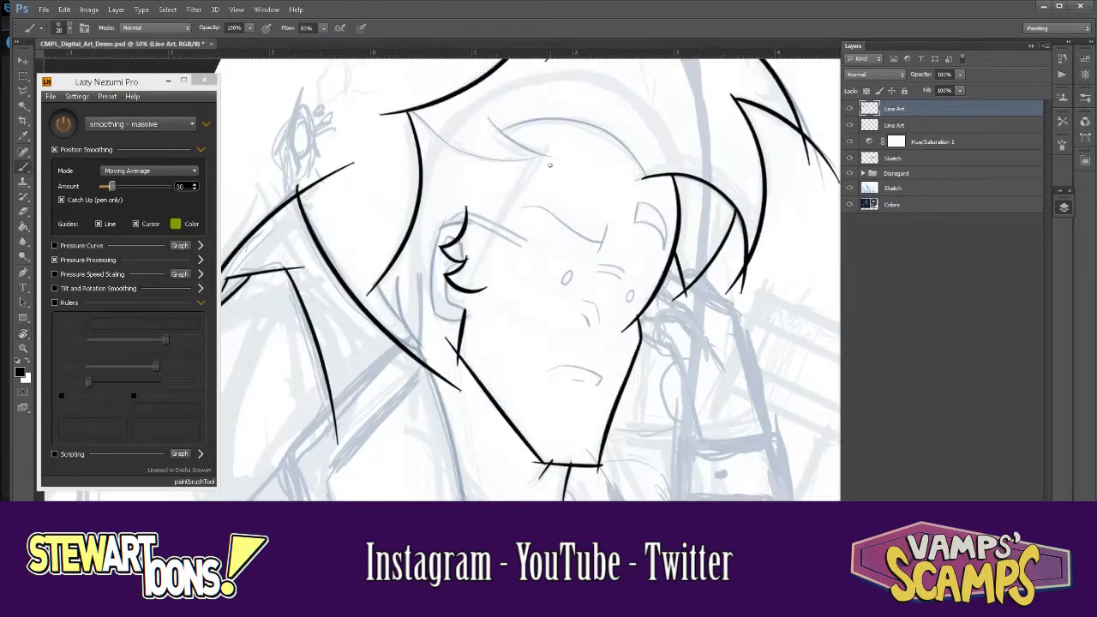
key(r)
drag(722, 222, 702, 283)
key(b)
drag(477, 170, 500, 323)
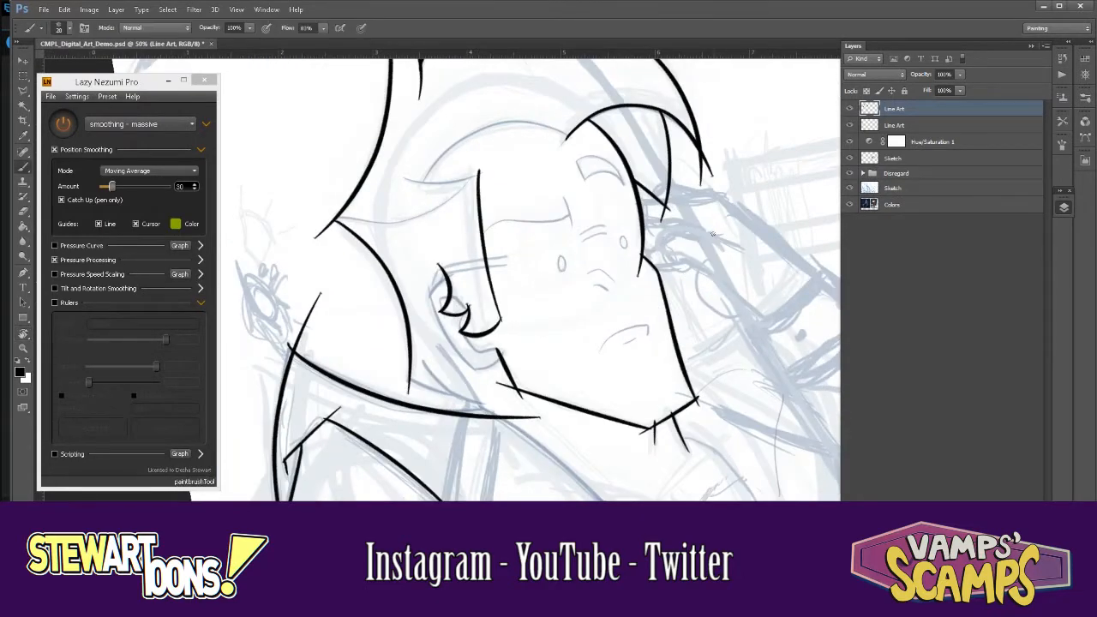
- Ink the two curved shirt collar edges and the shirt's front line below the man's neck
key(r)
drag(712, 278, 677, 342)
key(ctrl+minus)
drag(749, 297, 633, 252)
key(b)
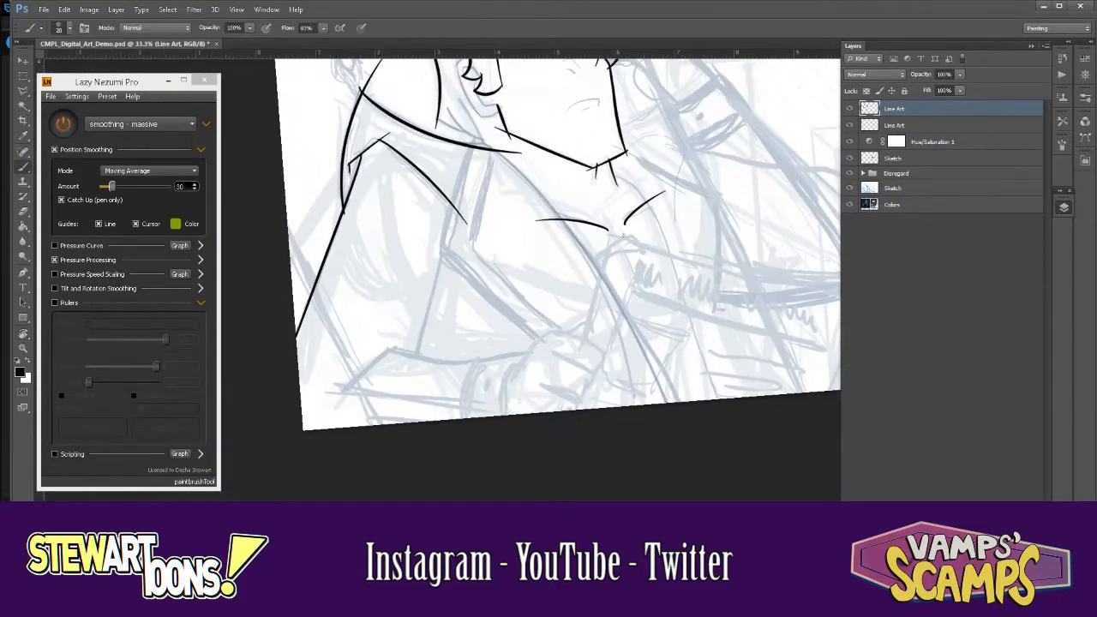
drag(658, 317, 585, 163)
- Ink the upper and end edges of the man's near sleeve at the cuff
key(r)
key(b)
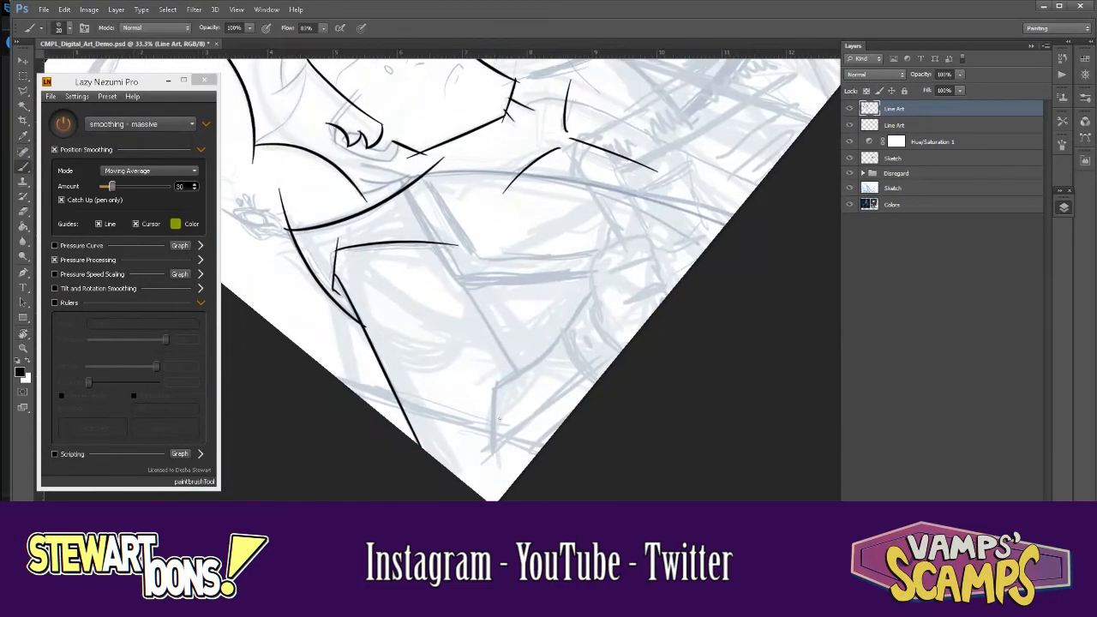
drag(492, 382, 497, 463)
key(r)
mouse_move(625, 284)
mouse_down()
mouse_move(595, 214)
mouse_move(604, 378)
mouse_up()
key(b)
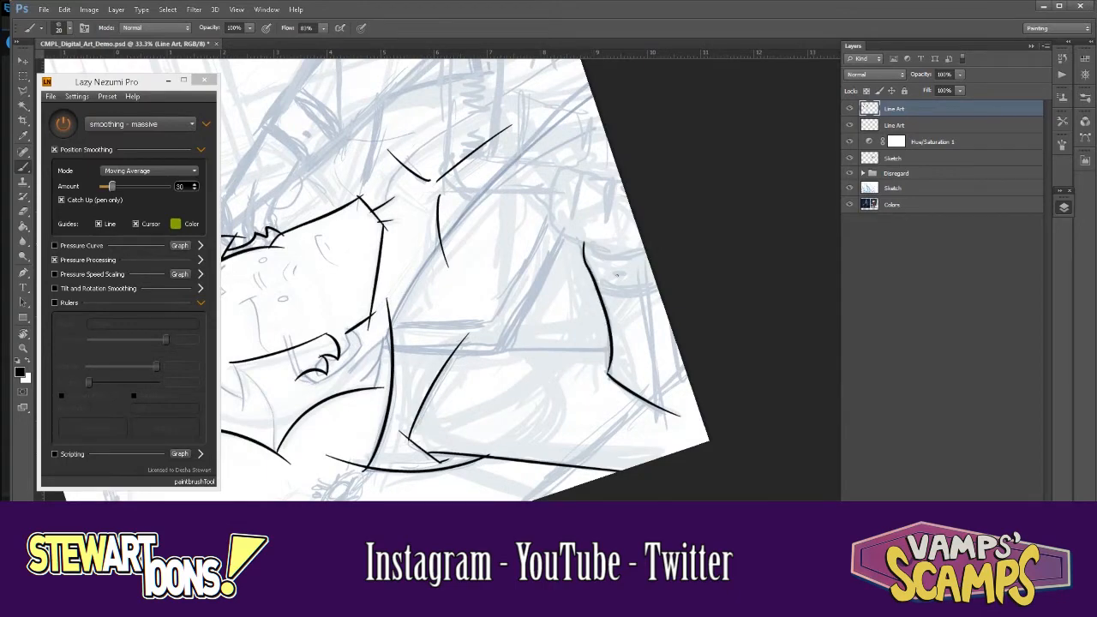
drag(592, 283, 607, 377)
- Ink the near sleeve's cuff with its oval button and the inner arm line above it
key(r)
mouse_move(717, 326)
mouse_down()
mouse_move(644, 431)
mouse_move(490, 459)
mouse_up()
key(space)
mouse_move(572, 344)
mouse_down()
mouse_move(721, 287)
mouse_move(678, 341)
mouse_up()
mouse_move(691, 267)
mouse_down()
mouse_move(686, 358)
mouse_move(595, 154)
mouse_move(595, 245)
mouse_up()
key(r)
drag(525, 321, 658, 206)
- Ink the jagged sideburn on the far side of the man's face and the curved collar line behind his jaw
key(r)
mouse_move(600, 183)
mouse_down()
mouse_move(625, 353)
mouse_move(595, 380)
mouse_move(652, 335)
mouse_move(722, 374)
mouse_move(637, 337)
mouse_move(663, 324)
mouse_up()
key(space)
key(r)
drag(600, 467, 725, 277)
key(space)
drag(818, 458, 692, 446)
- Reduce the opacity of the Sketch layer above the Disregard group and reselect the top Line Art layer
click(897, 173)
click(959, 74)
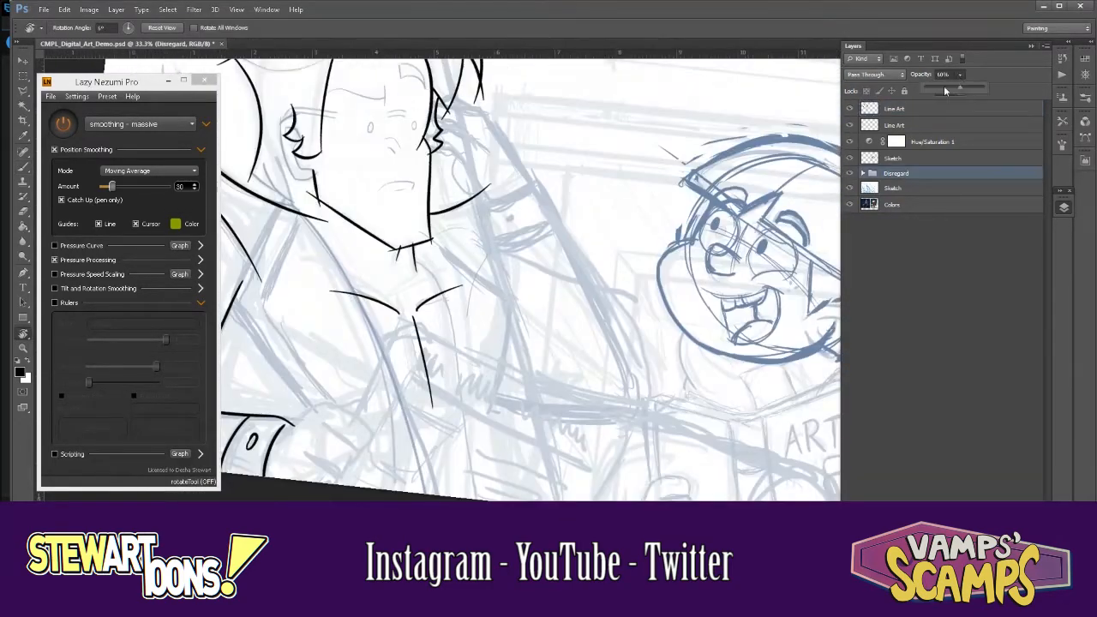
click(925, 161)
drag(920, 76, 857, 79)
click(895, 109)
- Compare the drawing with the Hue/Saturation adjustment layer hidden and shown, and open the adjustment's settings
key(ctrl+minus)
key(ctrl+minus)
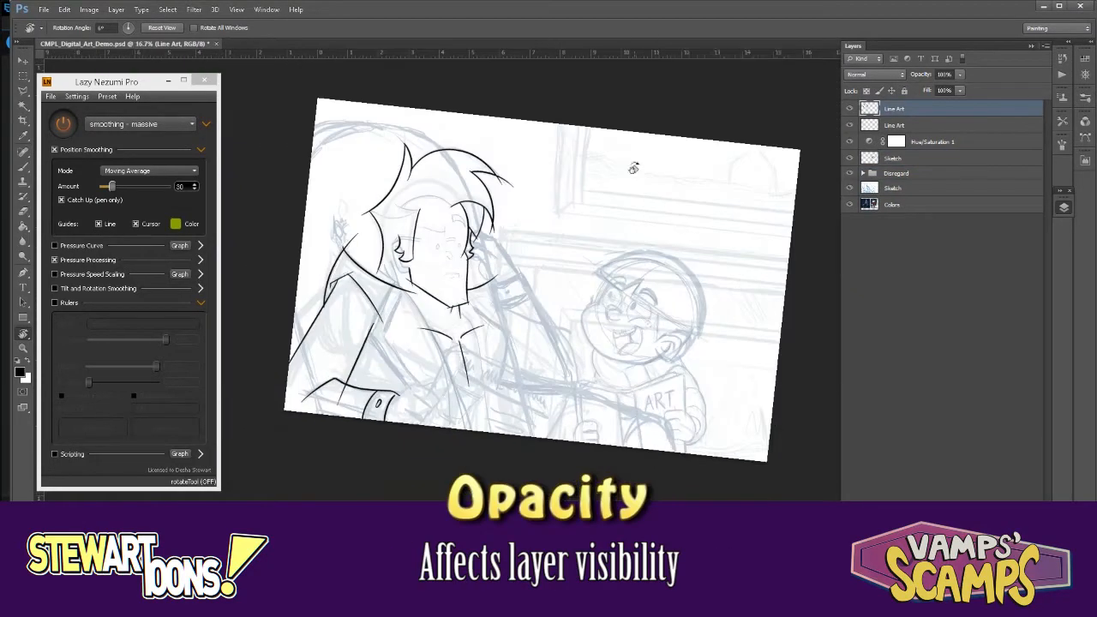
key(ctrl+plus)
drag(725, 321, 727, 262)
key(space)
drag(600, 282, 738, 289)
key(ctrl+plus)
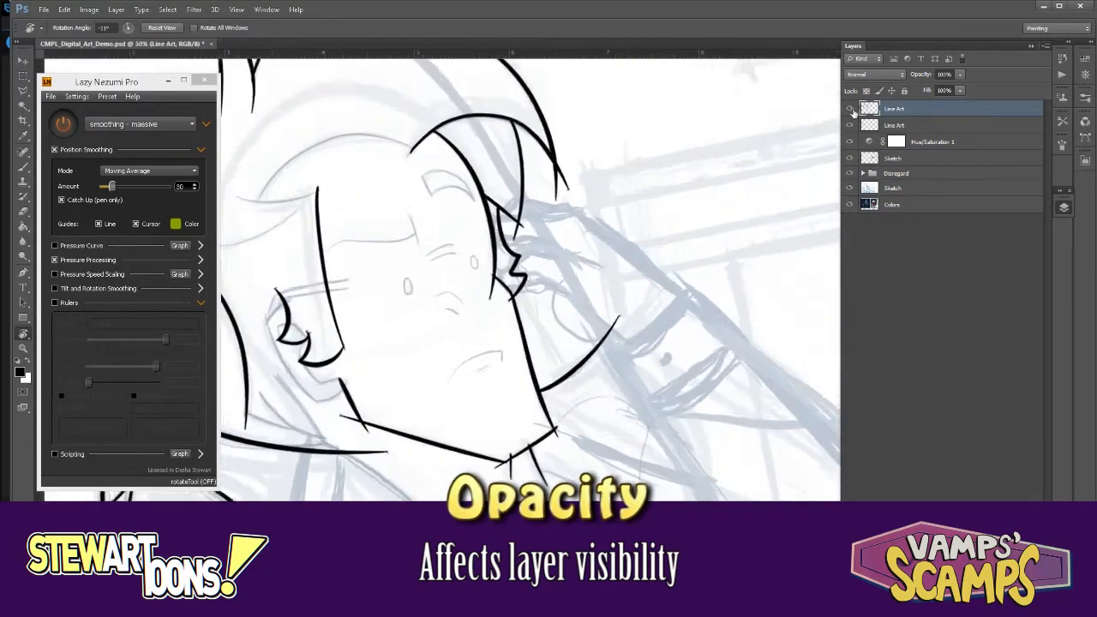
click(850, 141)
key(ctrl+minus)
key(ctrl+plus)
click(851, 141)
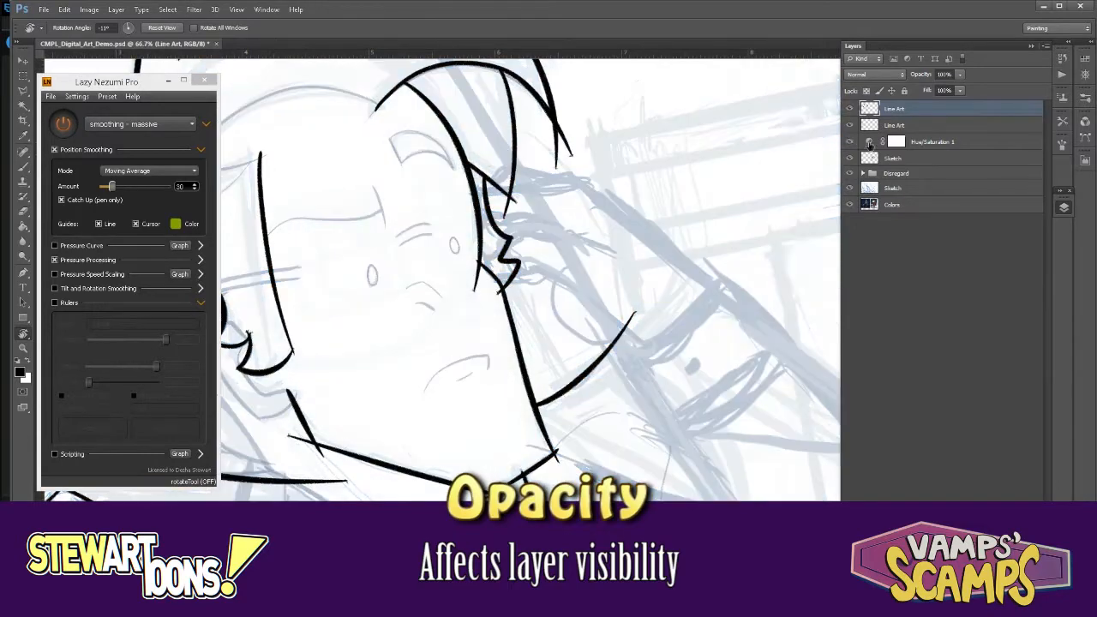
click(885, 142)
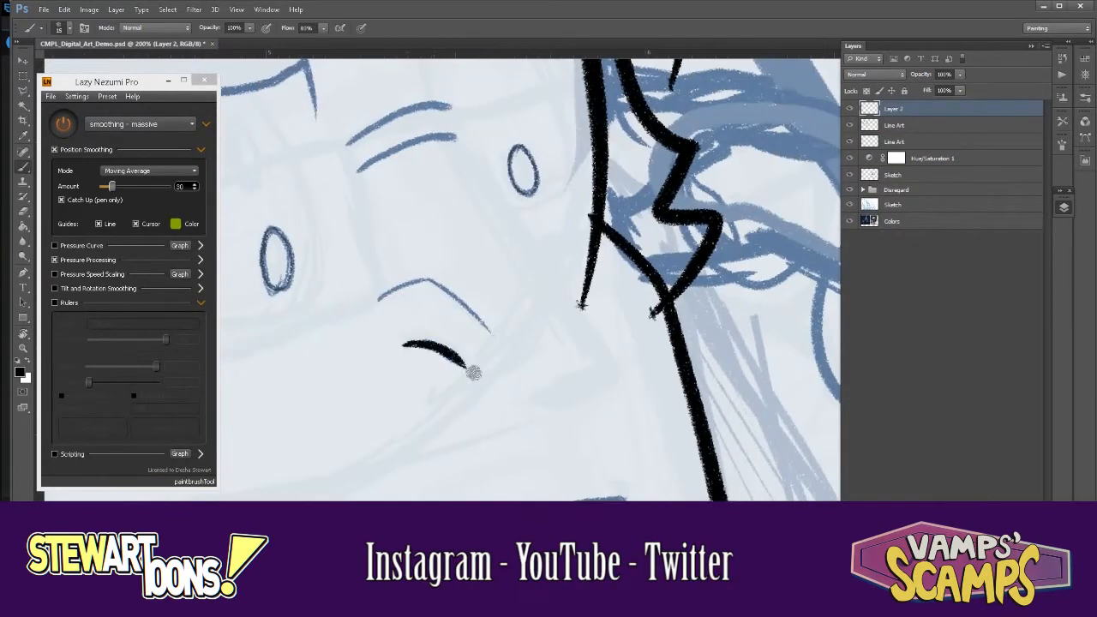
- Finish the short curve under the man's nose and ink the top edge of the far glasses lens
key(space)
drag(474, 373, 561, 505)
drag(538, 242, 767, 194)
key(ctrl+minus)
key(ctrl+minus)
key(r)
drag(556, 329, 550, 294)
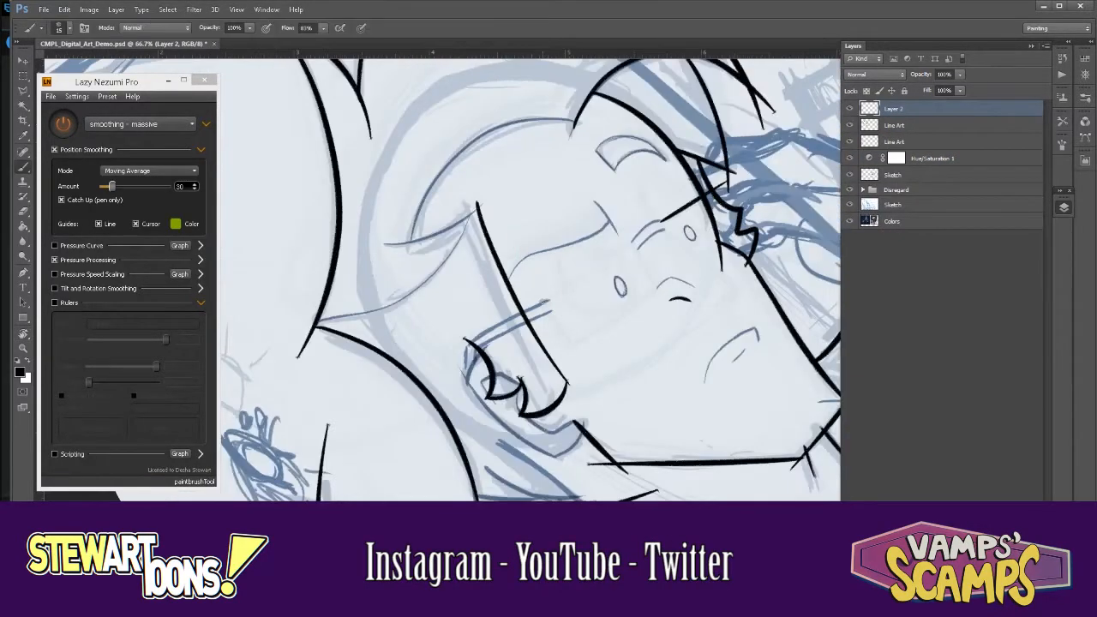
- Ink the far lens's lower edge and the rectangular frame of the near glasses lens
drag(576, 347, 674, 279)
drag(690, 259, 727, 239)
key(r)
mouse_move(674, 279)
mouse_down()
mouse_move(643, 429)
mouse_move(673, 360)
mouse_up()
key(ctrl+plus)
key(space)
mouse_move(343, 192)
mouse_down()
mouse_move(448, 192)
mouse_move(527, 349)
mouse_up()
key(r)
mouse_move(528, 350)
mouse_down()
mouse_move(480, 243)
mouse_move(503, 314)
mouse_up()
- Ink the outer outline of the man's near ear around the sideburn
drag(663, 225, 680, 284)
key(r)
mouse_move(516, 159)
mouse_down()
mouse_move(415, 300)
mouse_move(440, 361)
mouse_up()
key(r)
drag(440, 360, 462, 382)
drag(479, 208, 494, 189)
- Ink the man's hairline and the pointed hair tuft beside his temple, continuing on the Line Art layer just below
key(ctrl+minus)
key(ctrl+minus)
key(ctrl+minus)
key(ctrl+plus)
key(ctrl+plus)
key(space)
drag(600, 154, 540, 359)
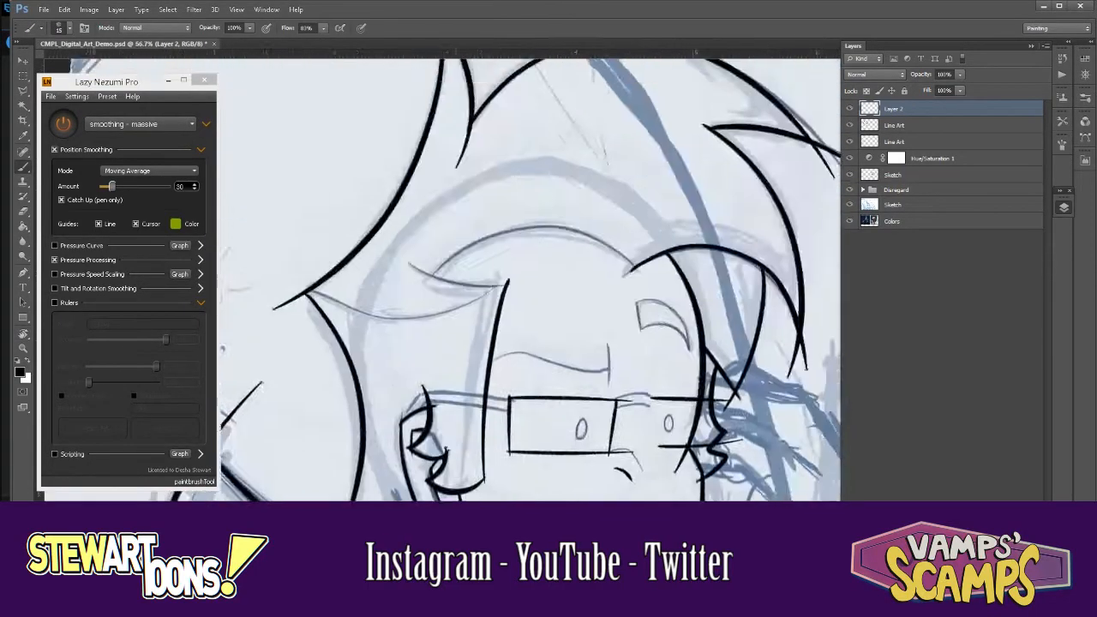
key(r)
drag(617, 257, 567, 198)
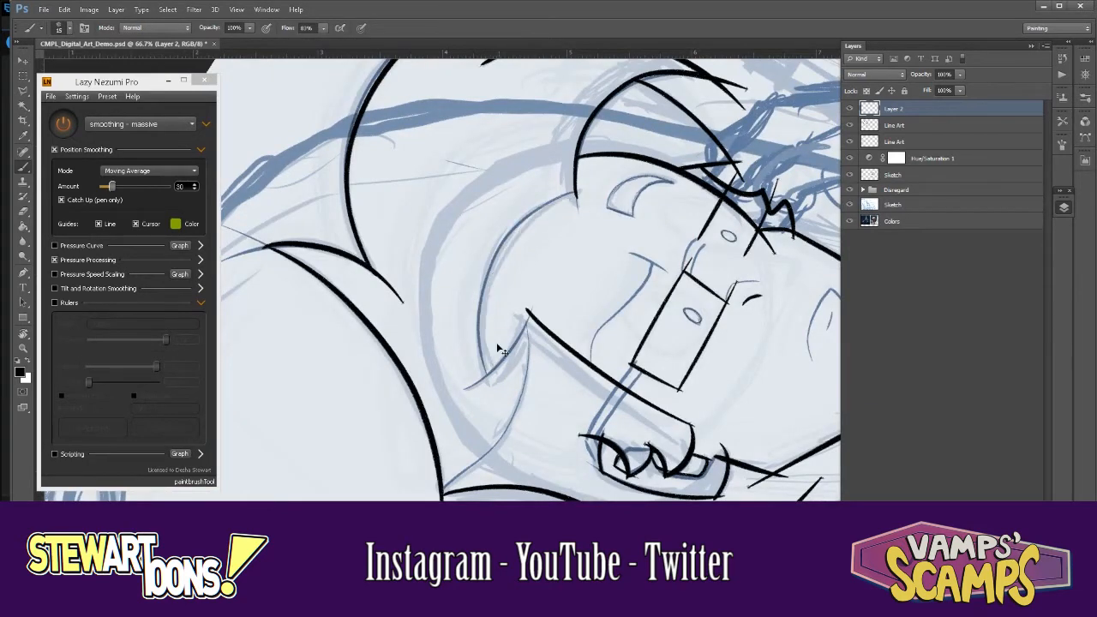
key(r)
drag(558, 282, 442, 395)
key(alt+bracketleft)
mouse_move(517, 260)
mouse_down()
mouse_move(455, 179)
mouse_move(516, 216)
mouse_up()
key(r)
key(ctrl+plus)
drag(455, 118, 487, 311)
key(Escape)
- Compare the drawing with Layer 2 hidden and shown to check which lines it holds
key(ctrl+minus)
key(ctrl+minus)
key(ctrl+minus)
key(ctrl+plus)
key(ctrl+plus)
key(space)
drag(466, 220, 600, 343)
key(ctrl+minus)
key(ctrl+minus)
key(ctrl+minus)
click(850, 109)
key(ctrl+plus)
key(r)
drag(643, 214, 566, 154)
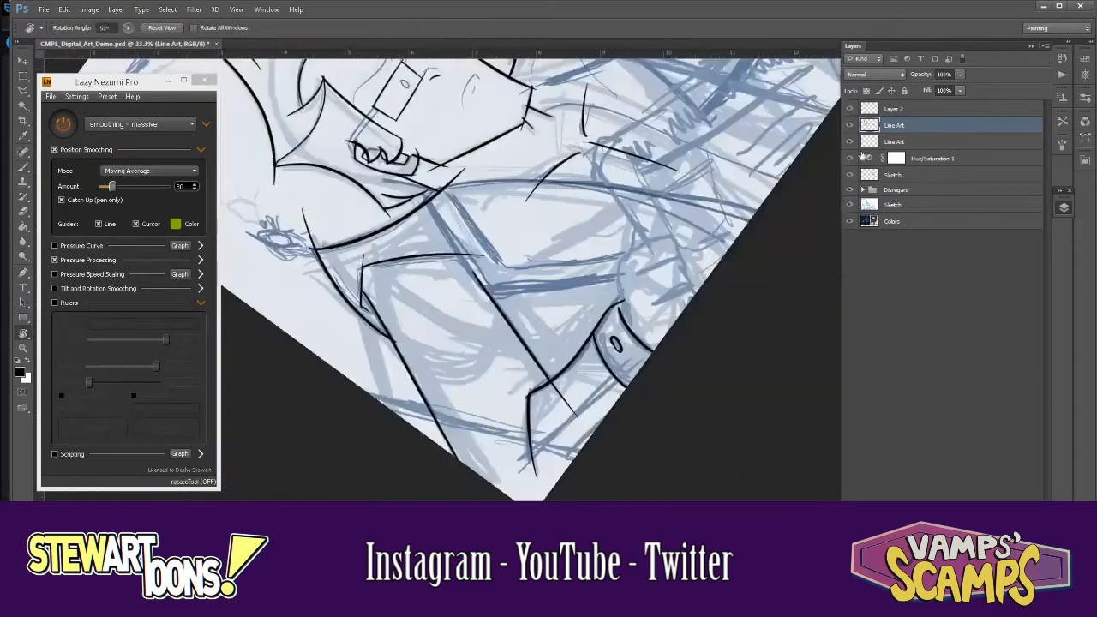
click(850, 109)
- Ink the inner edge of the man's near jacket lapel on Layer 2
click(894, 109)
drag(669, 215, 577, 141)
key(r)
mouse_move(411, 184)
mouse_down()
mouse_move(698, 307)
mouse_move(633, 486)
mouse_up()
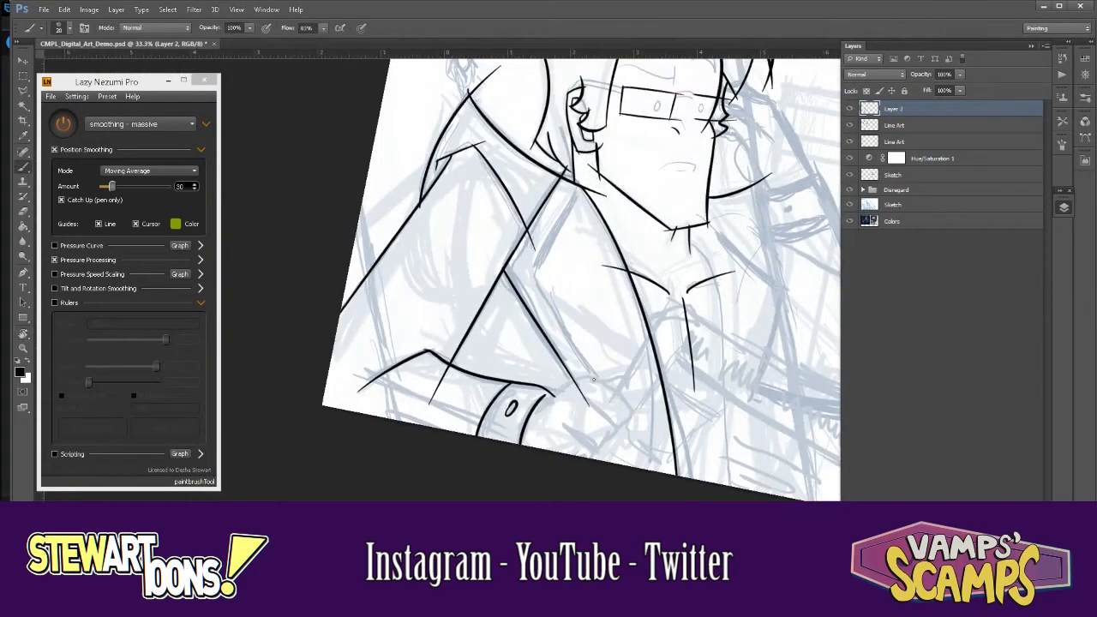
key(r)
drag(600, 403, 632, 380)
- Ink the near edge of the shirt collar running down from the man's jaw
key(space)
drag(777, 253, 729, 331)
key(ctrl+plus)
key(ctrl+plus)
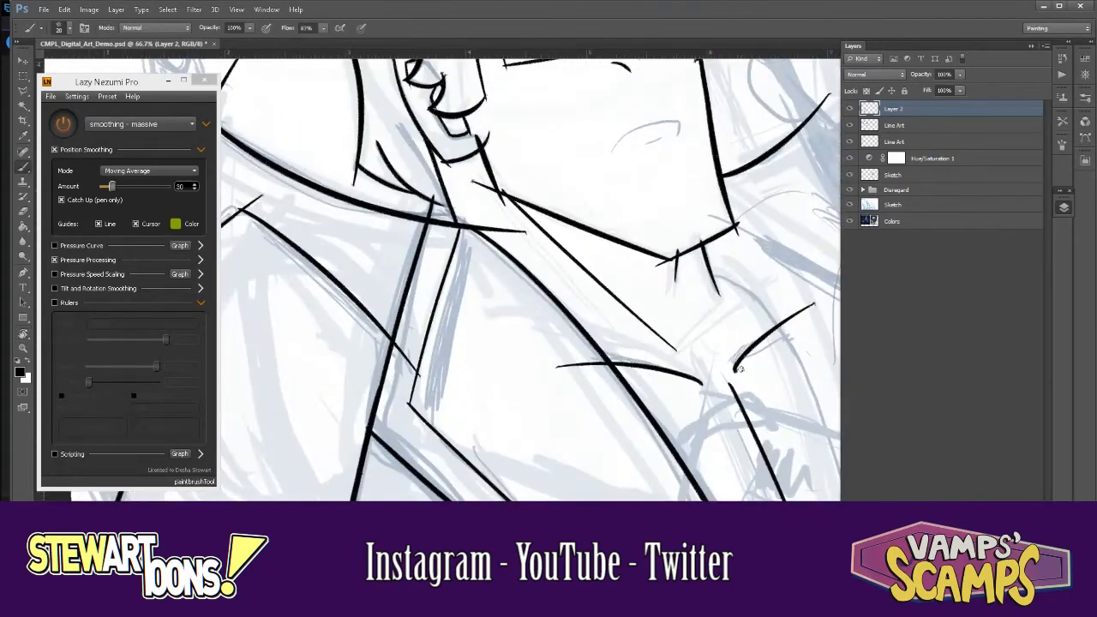
key(ctrl+minus)
key(ctrl+minus)
key(ctrl+minus)
drag(729, 235, 601, 261)
- Create a new layer directly above the Hue/Saturation adjustment layer and name it Background
click(908, 159)
key(ctrl+shift+alt+n)
double_click(898, 159)
text(Background)
key(Return)
- Fill the Background layer with white and hide it
key(x)
key(g)
click(482, 81)
click(849, 158)
- Rename Layer 2 as Line Art and hide the Hue/Saturation adjustment layer
key(r)
mouse_move(703, 283)
mouse_down()
mouse_move(701, 318)
mouse_move(774, 275)
mouse_move(335, 128)
mouse_up()
double_click(894, 109)
text(Line Art)
key(Return)
key(ctrl+plus)
key(ctrl+plus)
key(ctrl+plus)
click(850, 175)
- Ink the remaining line of the man's glasses on the topmost Line Art layer
key(ctrl+plus)
key(ctrl+plus)
key(b)
mouse_move(708, 377)
mouse_down()
mouse_move(568, 273)
mouse_move(485, 257)
mouse_move(593, 393)
mouse_move(509, 272)
mouse_up()
key(ctrl+minus)
key(r)
key(ctrl+plus)
key(ctrl+minus)
key(r)
key(Escape)
- Add a new layer and ink the rounded outlines of the man's eyes inside the glasses lenses
key(ctrl+shift+alt+n)
key(ctrl+plus)
mouse_move(631, 268)
mouse_down()
mouse_move(536, 223)
mouse_move(549, 184)
mouse_up()
drag(531, 188, 461, 408)
key(r)
drag(661, 280, 403, 233)
drag(463, 333, 667, 190)
mouse_move(667, 191)
mouse_down()
mouse_move(608, 144)
mouse_move(455, 412)
mouse_up()
- Ink the contours of the man's nose below the glasses
drag(600, 360, 277, 268)
drag(514, 257, 705, 371)
drag(670, 301, 766, 405)
drag(700, 357, 448, 176)
key(r)
drag(447, 176, 546, 267)
drag(487, 285, 549, 360)
key(r)
drag(523, 344, 529, 224)
mouse_move(529, 225)
mouse_down()
mouse_move(598, 317)
mouse_move(727, 201)
mouse_up()
- Ink the long curve of the man's frowning mouth
key(e)
key(ctrl+minus)
key(ctrl+plus)
key(r)
drag(668, 360, 705, 215)
key(b)
drag(699, 225, 555, 396)
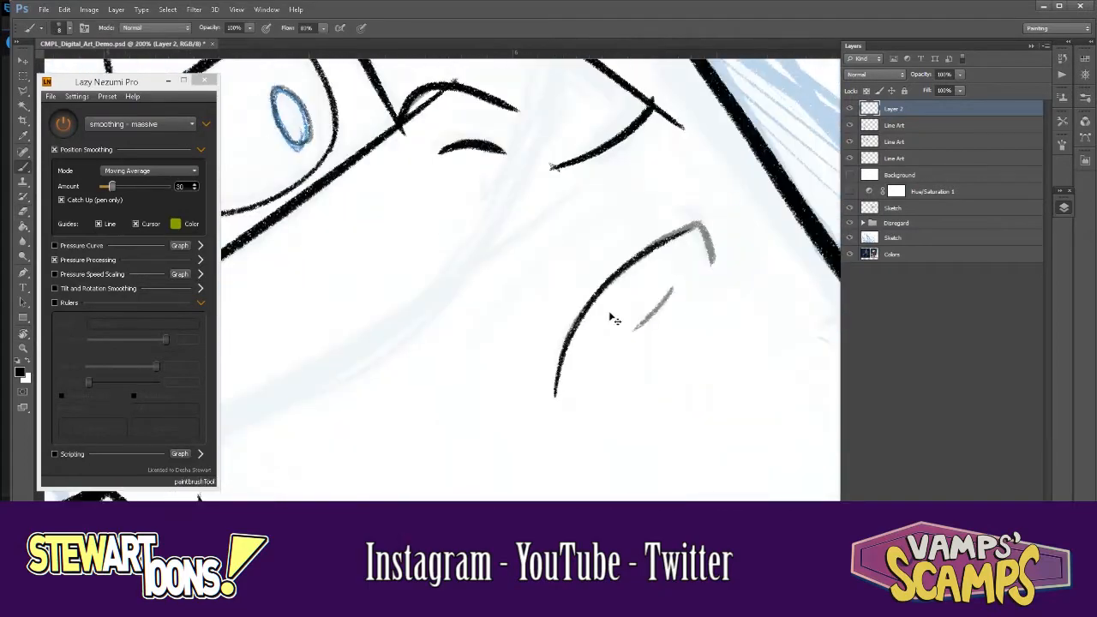
- Examine the inked face and compare the line art with the white Background layer shown and hidden
key(ctrl+minus)
mouse_move(343, 282)
mouse_down()
mouse_move(708, 338)
mouse_move(622, 220)
mouse_move(708, 372)
mouse_move(567, 308)
mouse_up()
key(ctrl+plus)
key(ctrl+minus)
key(ctrl+plus)
key(r)
key(ctrl+minus)
key(r)
key(ctrl+minus)
click(850, 175)
click(849, 175)
- Enlarge the brush and ink the first lines of the man's hand beyond the buttoned cuff
mouse_move(515, 429)
mouse_down()
mouse_move(784, 270)
mouse_move(720, 256)
mouse_move(502, 437)
mouse_up()
key(b)
key(r)
key(b)
key(])
key(r)
drag(529, 477, 628, 458)
key(ctrl+plus)
key(b)
key(])
key(])
- Ink the fingers of the man's hand next to the cuff
key(r)
drag(510, 404, 592, 355)
key(r)
mouse_move(691, 321)
mouse_down()
mouse_move(614, 421)
mouse_move(565, 440)
mouse_up()
key(ctrl+plus)
key(ctrl+minus)
key(ctrl+minus)
key(ctrl+minus)
- Review the whole drawing with the white Background layer shown and hidden again
key(b)
key(r)
drag(738, 281, 723, 209)
drag(723, 208, 738, 287)
key(b)
key(r)
mouse_move(395, 339)
mouse_down()
mouse_move(468, 410)
mouse_move(384, 305)
mouse_up()
key(ctrl+minus)
click(850, 175)
click(850, 174)
key(b)
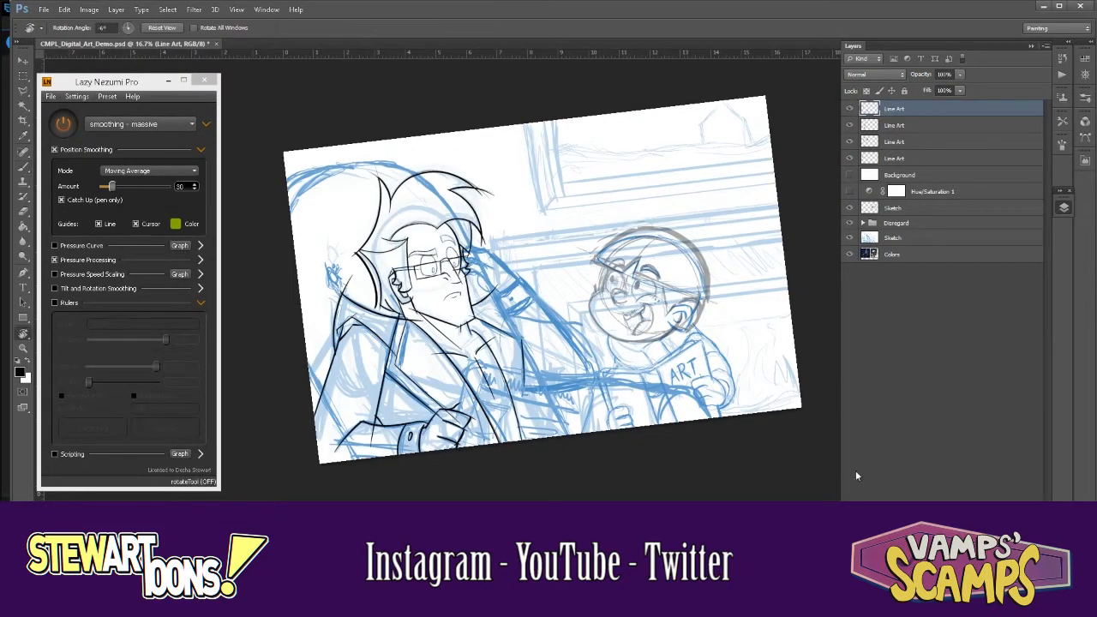
- Show the white Background layer at reduced opacity so the sketch appears faint, with the top Line Art layer selected for inking
key(r)
drag(363, 283, 435, 357)
key(b)
key(ctrl+z)
key(r)
mouse_move(426, 400)
mouse_down()
mouse_move(569, 206)
mouse_move(526, 399)
mouse_up()
click(853, 175)
click(904, 175)
click(965, 75)
drag(967, 87, 952, 87)
click(898, 109)
- Ink the small tufted button on the chair back and the short thick curve behind the man's hair
key(ctrl+plus)
key(ctrl+plus)
key(b)
mouse_move(387, 219)
mouse_down()
mouse_move(396, 250)
mouse_move(399, 228)
mouse_up()
key(ctrl+minus)
key(ctrl+minus)
key(ctrl+plus)
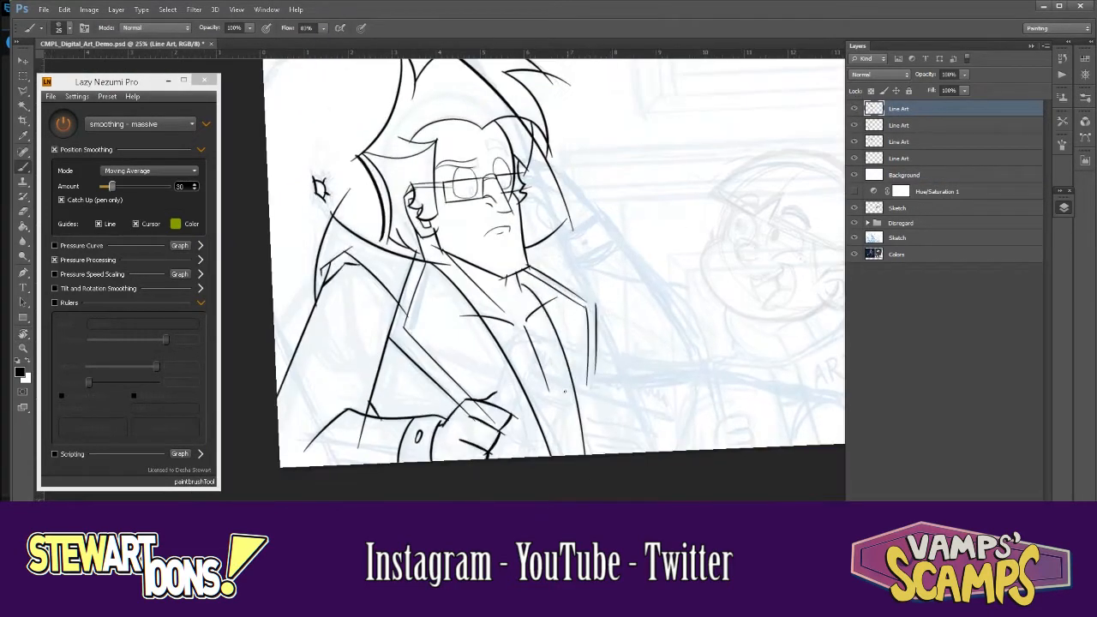
- Apply a red Color Overlay to the second Line Art layer from the top
right_click(894, 125)
click(935, 132)
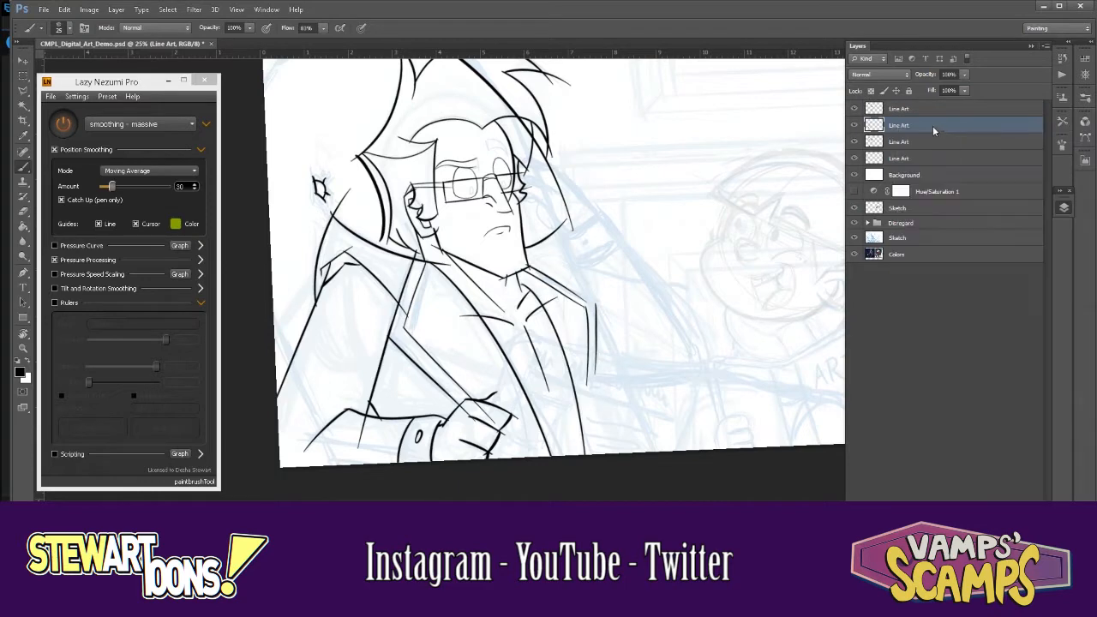
drag(331, 185, 583, 182)
click(401, 310)
click(693, 196)
- Apply a blue Color Overlay to the third Line Art layer from the top
right_click(901, 163)
click(950, 169)
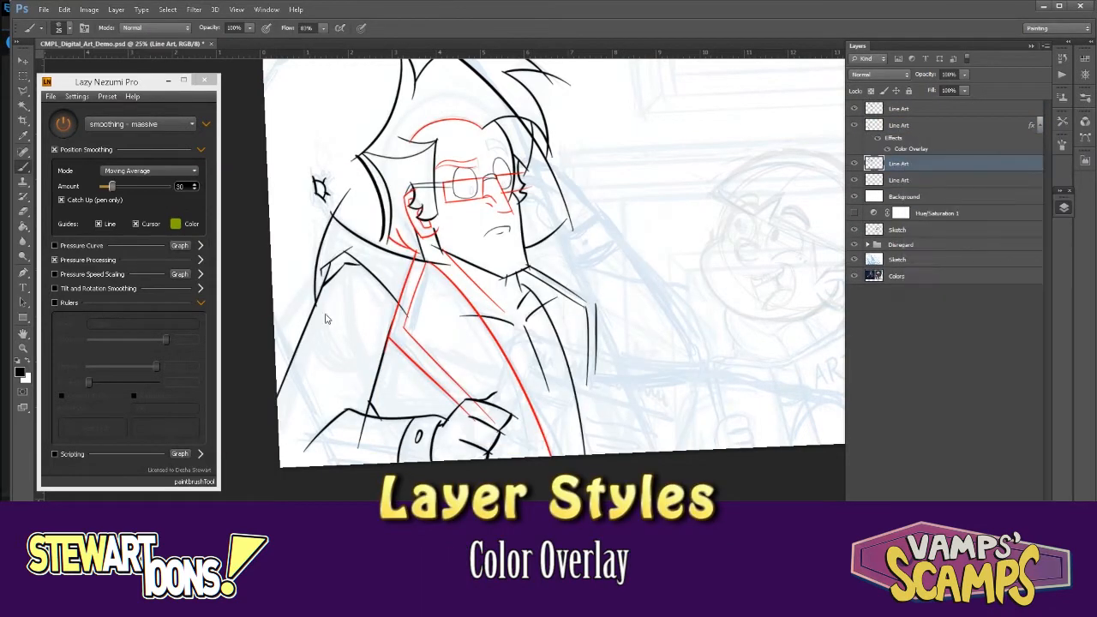
click(415, 312)
click(620, 214)
click(606, 216)
click(716, 153)
click(718, 196)
- Apply a green Color Overlay to the lowest Line Art layer, just above Background
click(887, 207)
right_click(887, 207)
click(943, 169)
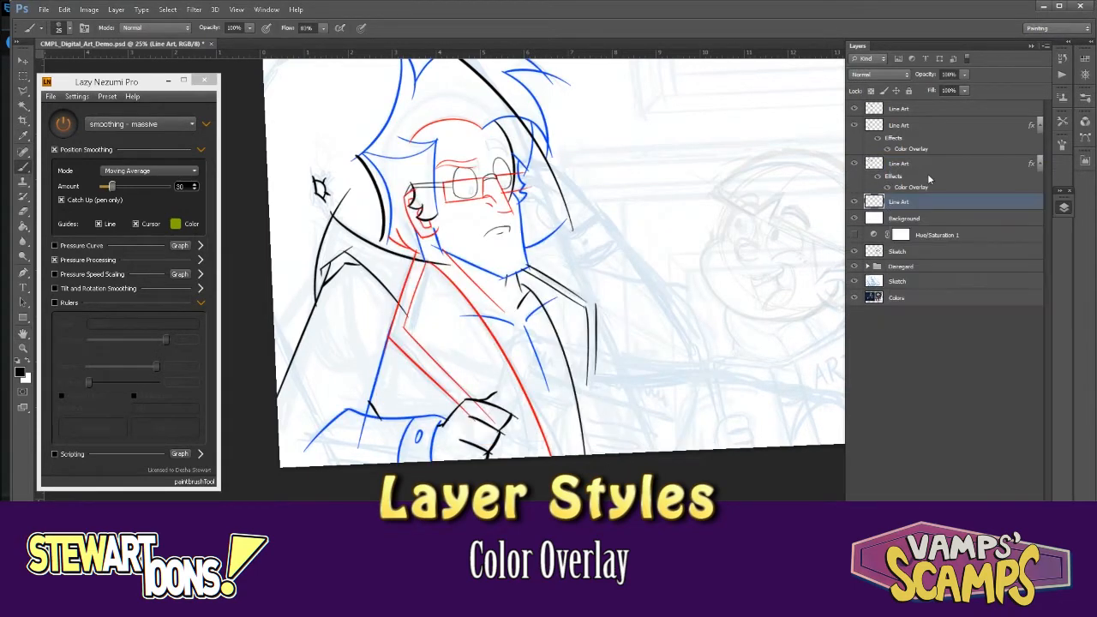
click(417, 313)
click(616, 212)
drag(605, 163, 603, 244)
click(713, 154)
click(718, 196)
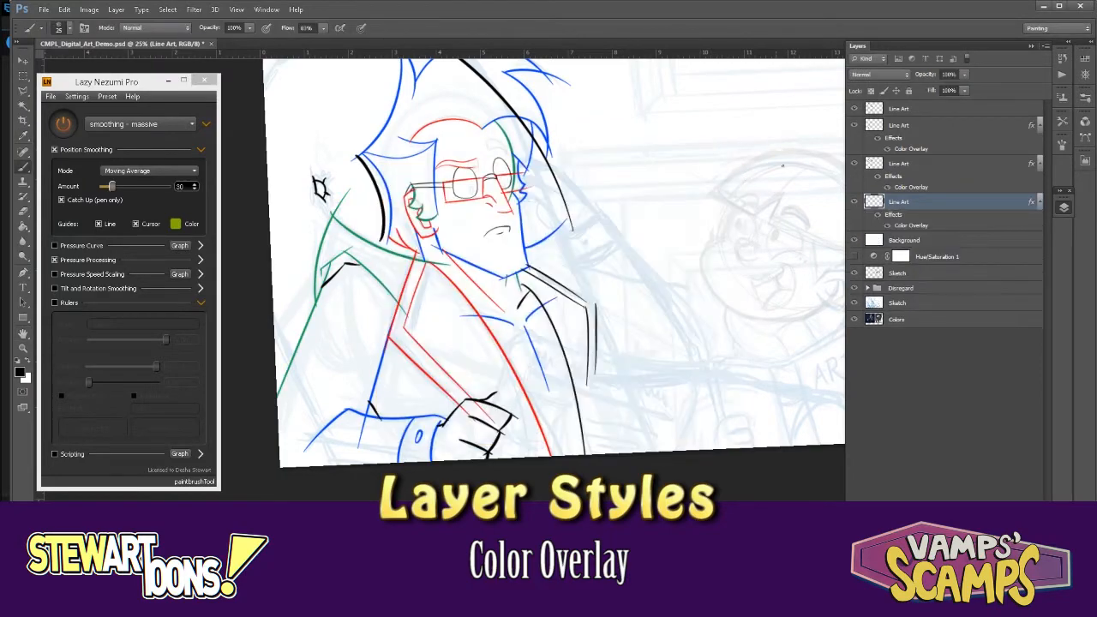
- Trim the green neck lines with the Eraser where they meet the underside of the chin
scroll(477, 278, up, 4)
key(e)
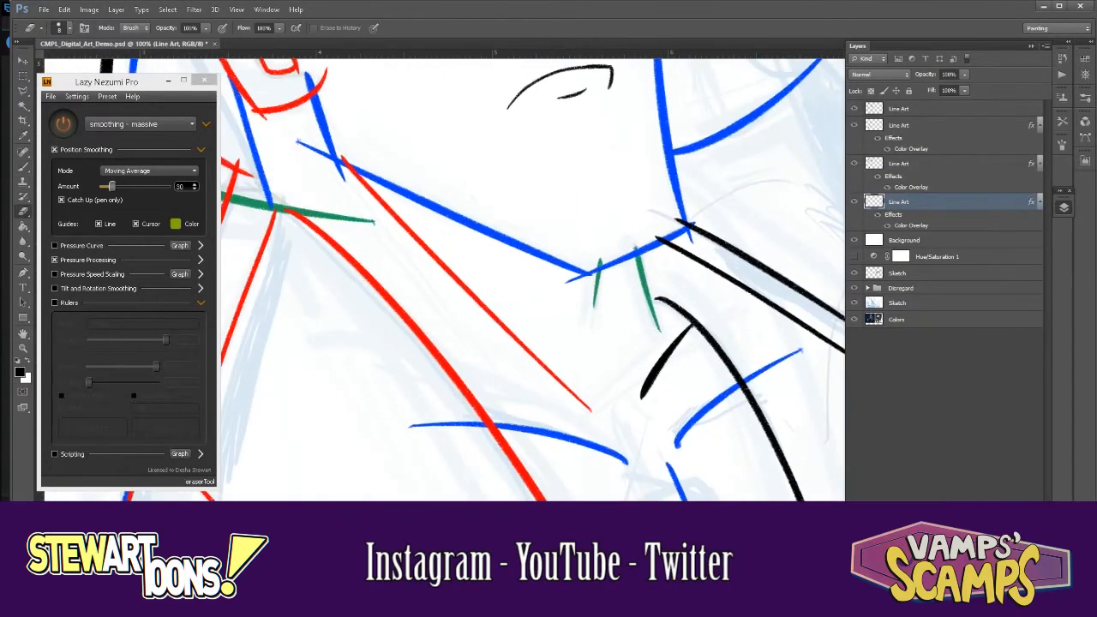
drag(606, 259, 557, 497)
key(b)
drag(626, 228, 636, 310)
key(ctrl+minus)
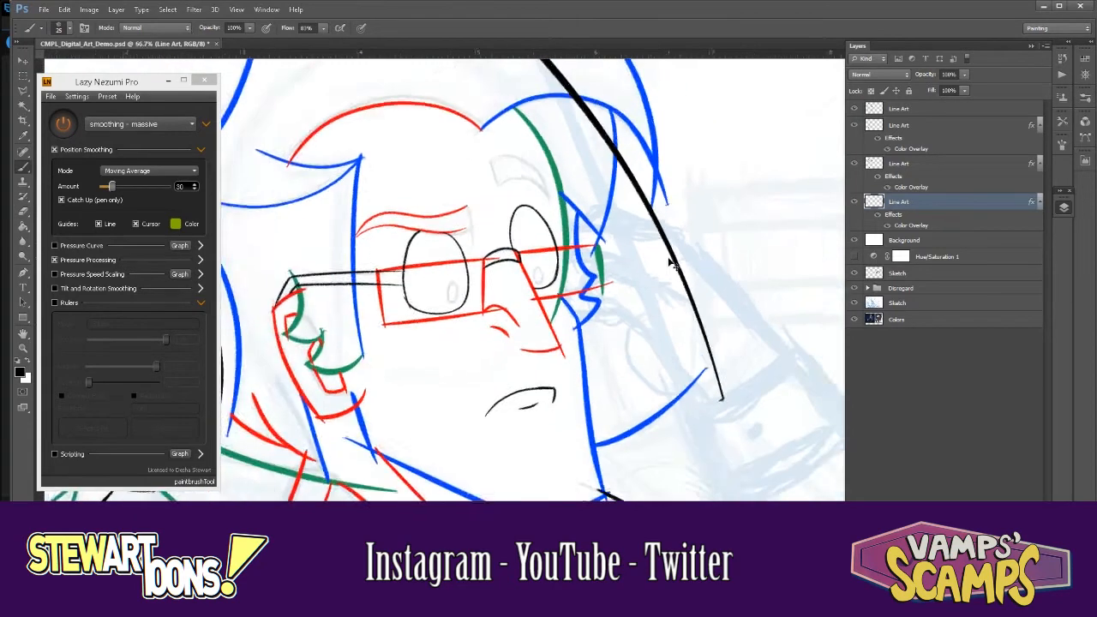
- Erase the surplus part of the green face line beside the far lens of the glasses
key(ctrl+plus)
key(e)
drag(570, 307, 626, 278)
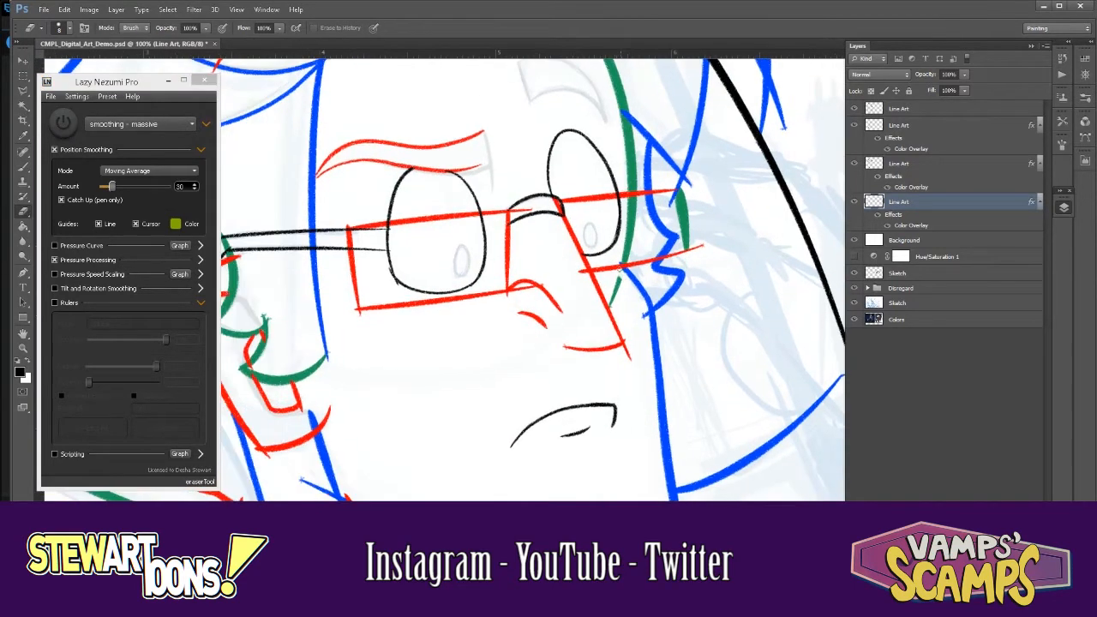
- Erase the overshooting green line ends at the peaks of the two angular shapes by the man's shoulder
drag(448, 401, 640, 309)
key(ctrl+plus)
key(ctrl+plus)
drag(448, 235, 592, 358)
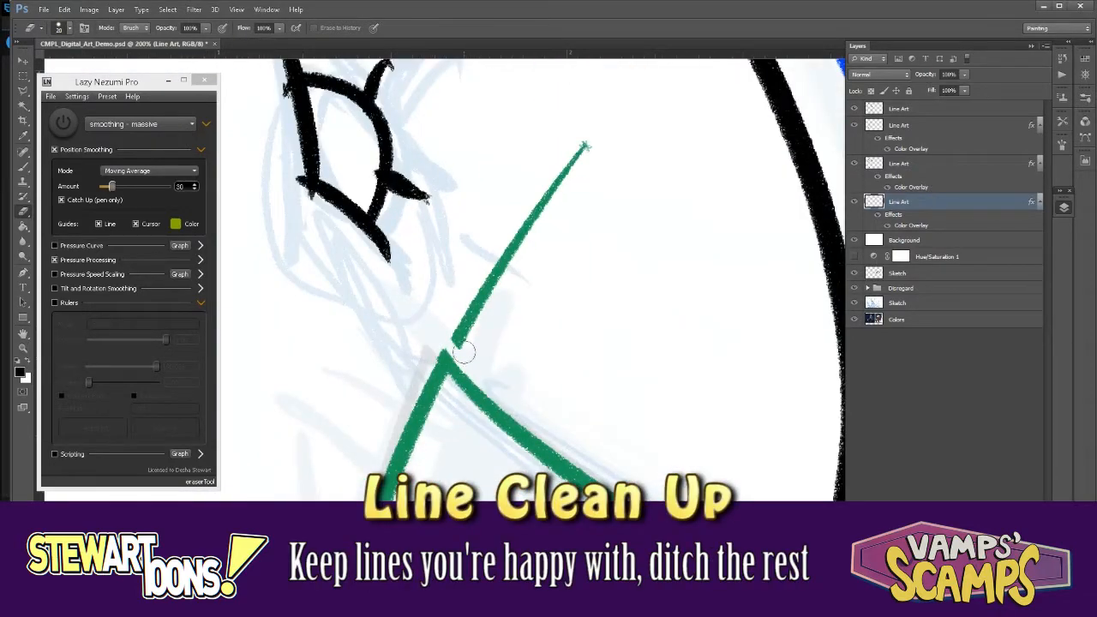
key(ctrl+z)
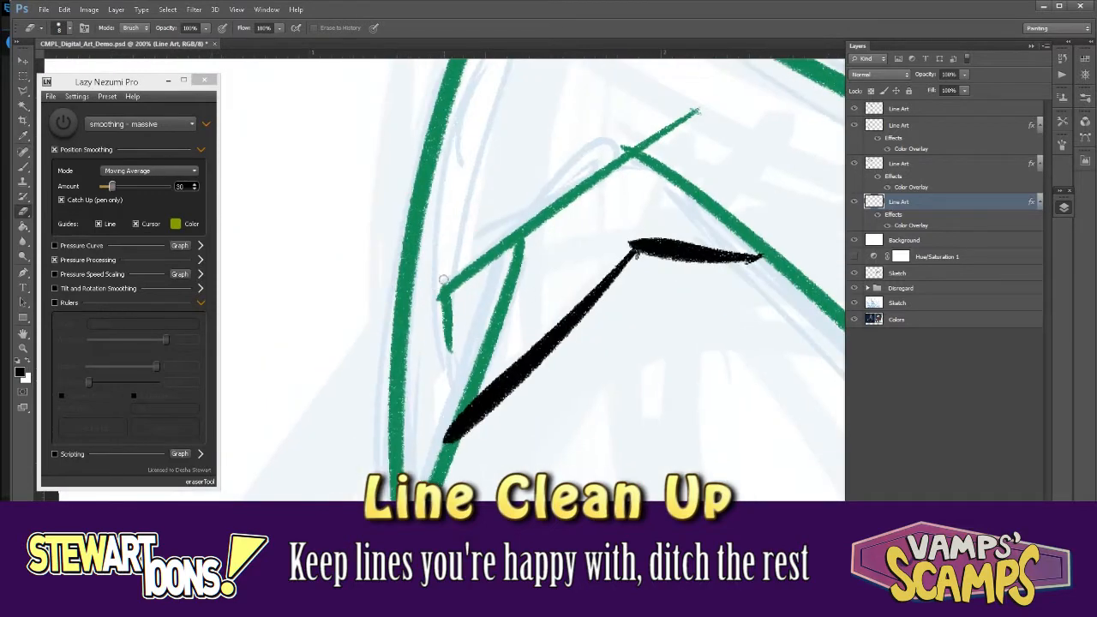
drag(600, 172, 524, 220)
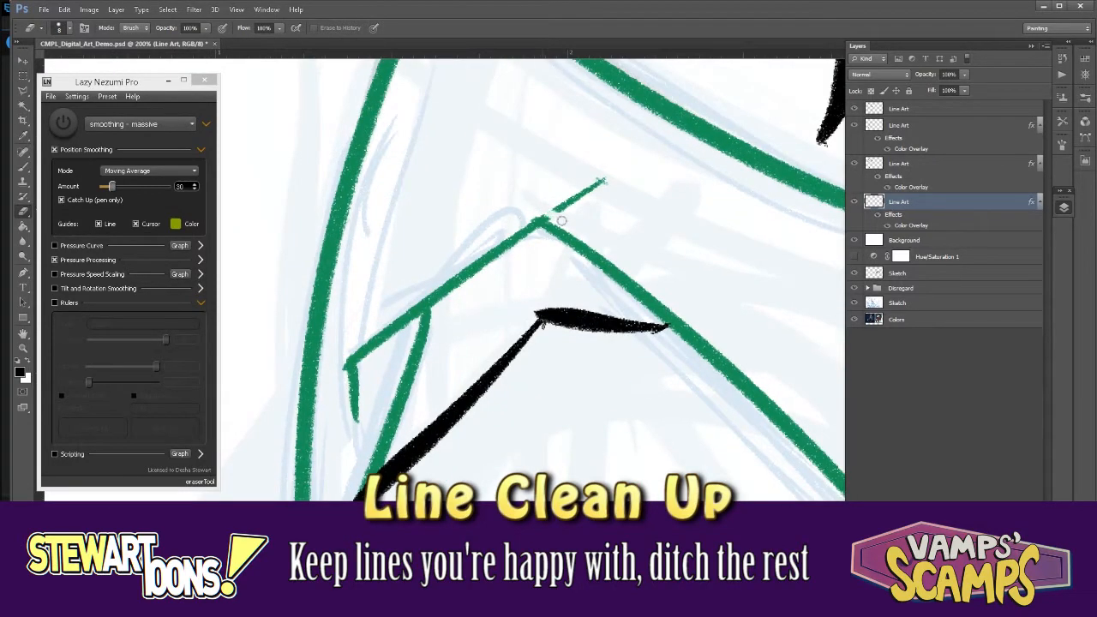
key(ctrl+minus)
key(ctrl+minus)
key(ctrl+minus)
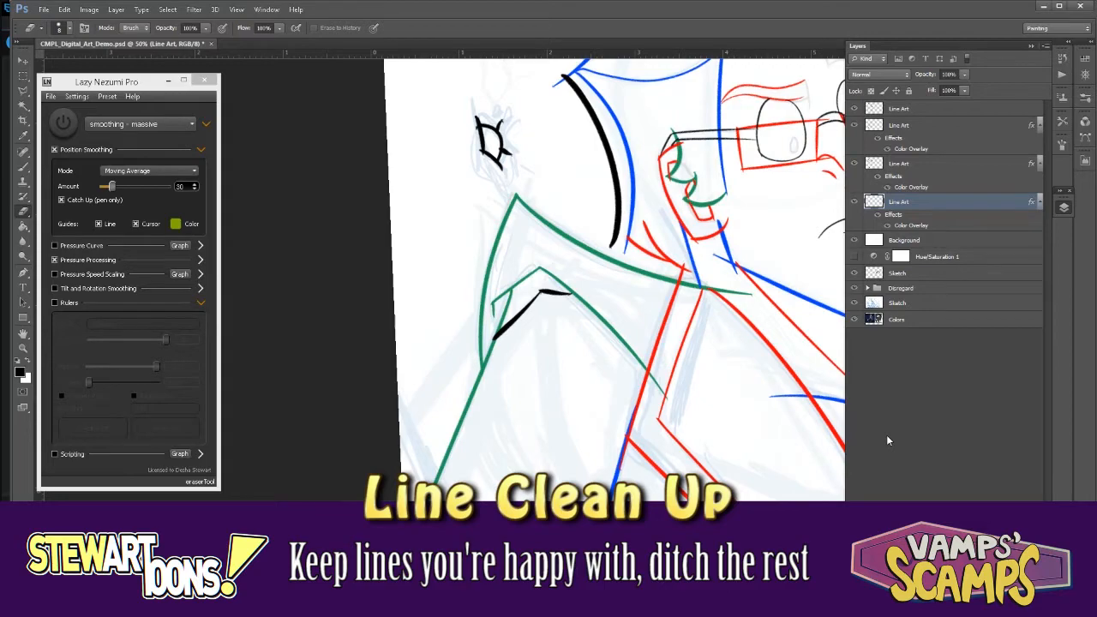
key(ctrl+minus)
key(ctrl+minus)
- Select the blue Line Art layer and erase the crossing line ends at the hair point beside the far temple
click(928, 138)
click(918, 163)
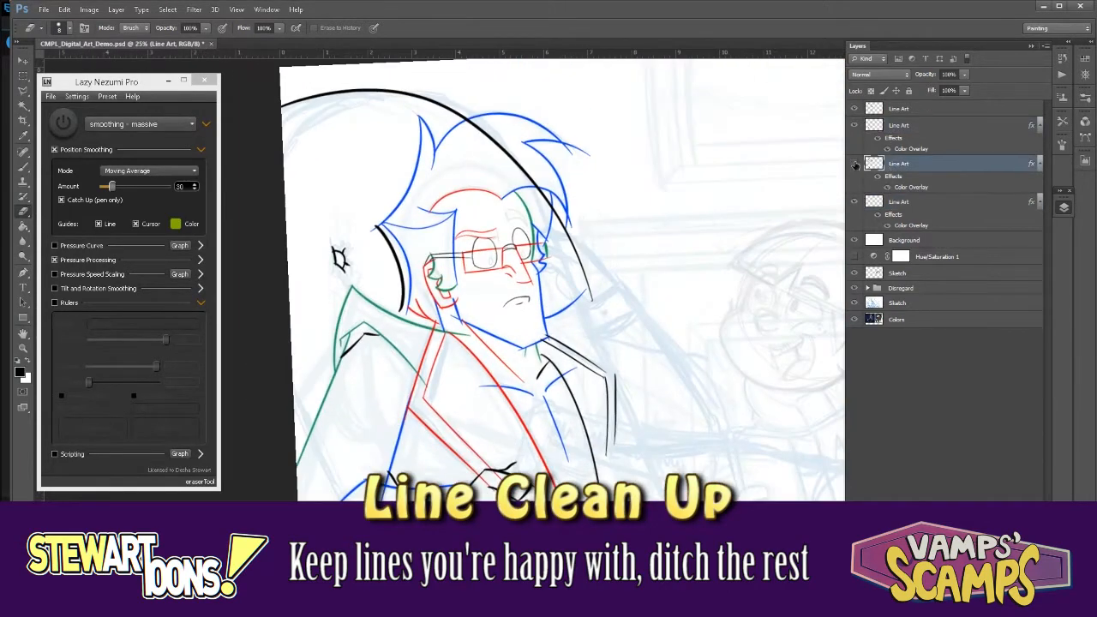
key(ctrl+plus)
key(ctrl+plus)
key(ctrl+plus)
key(ctrl+plus)
key(ctrl+plus)
drag(701, 312, 681, 350)
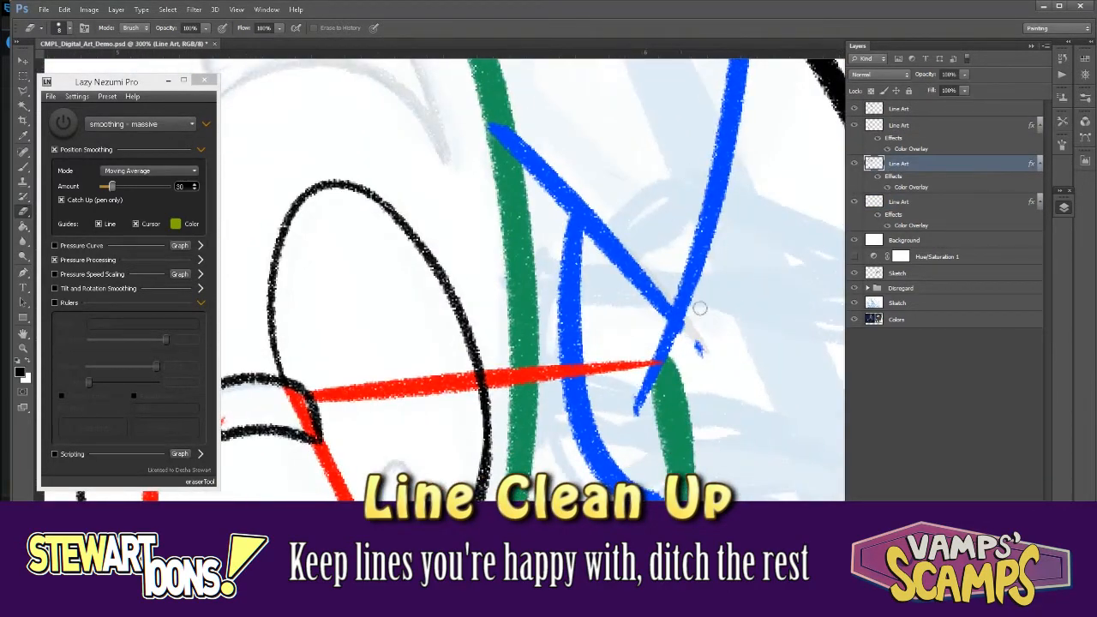
- Clean up the overlapping blue line ends at the outer side lock and the front hair point on the forehead
key(ctrl+minus)
key(ctrl+minus)
key(ctrl+plus)
key(ctrl+plus)
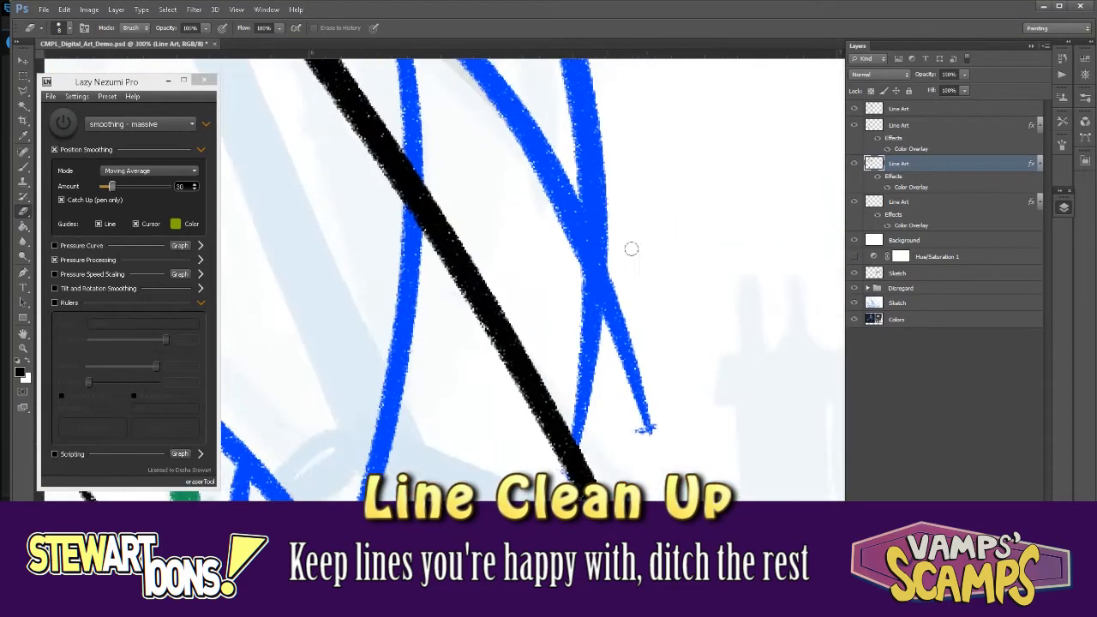
key(ctrl+minus)
key(ctrl+minus)
key(ctrl+plus)
key(ctrl+plus)
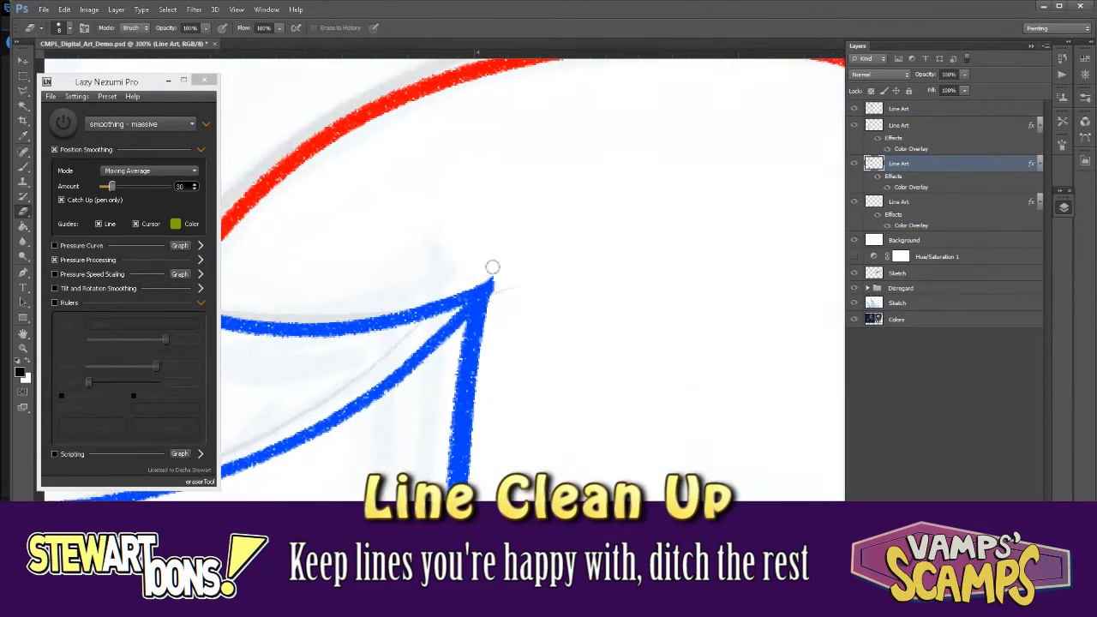
- Erase the stray blue line ends at the back hair point and at the upper hair spike
key(ctrl+minus)
key(ctrl+minus)
key(ctrl+minus)
key(ctrl+plus)
key(ctrl+plus)
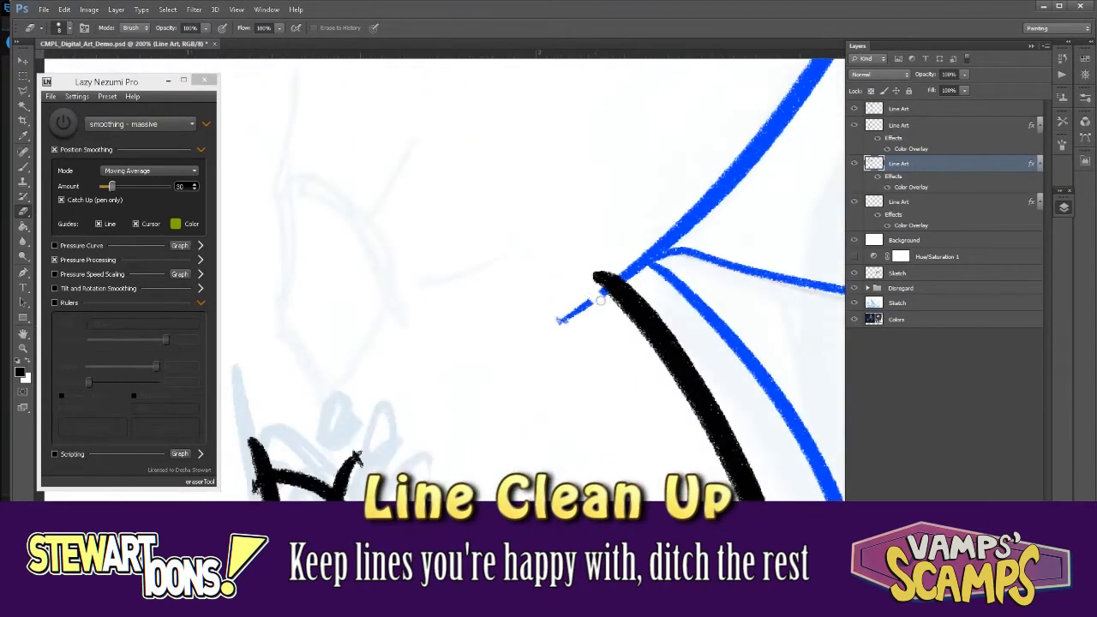
key(ctrl+minus)
key(ctrl+minus)
key(ctrl+plus)
key(ctrl+plus)
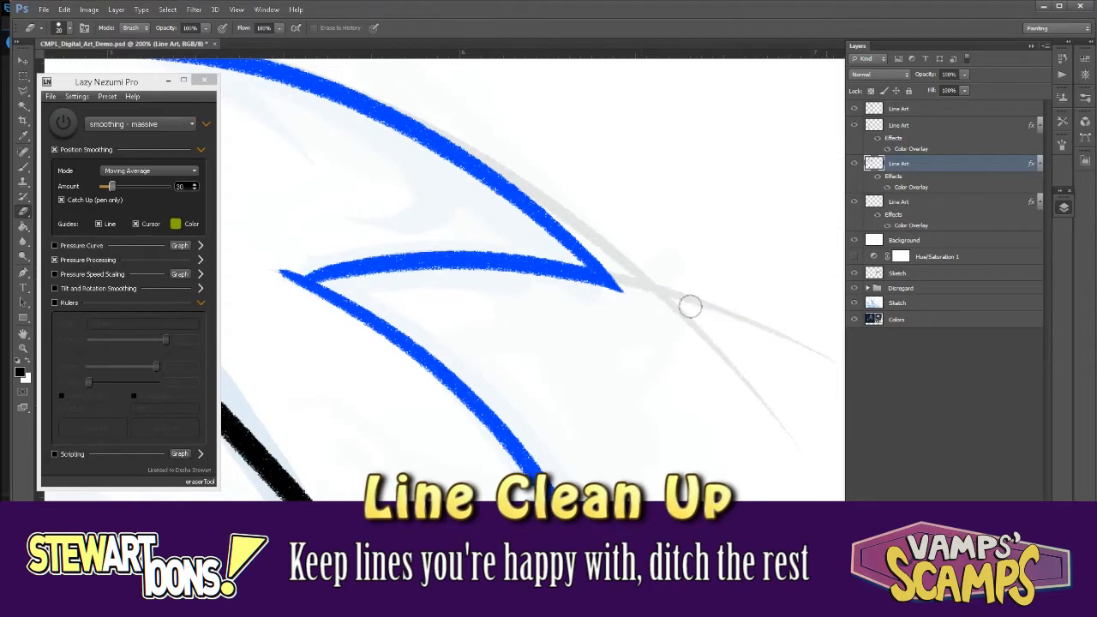
- Erase the blue line overshoots at the jaw corner by the collar and at the tip of the chin
key(ctrl+minus)
key(ctrl+minus)
key(ctrl+minus)
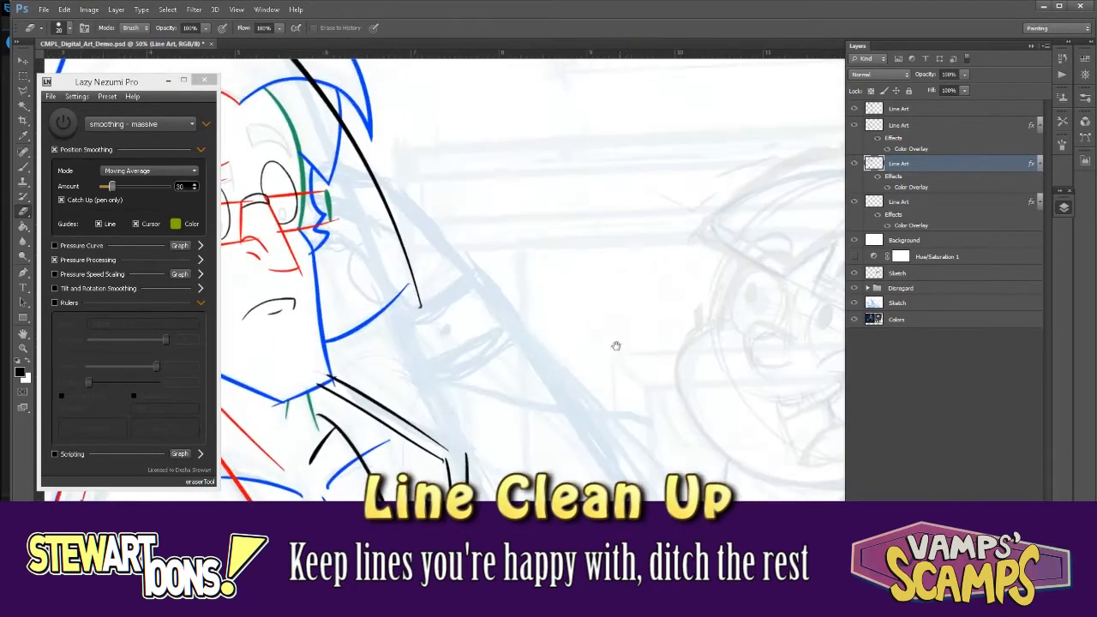
key(ctrl+plus)
key(ctrl+plus)
key(ctrl+plus)
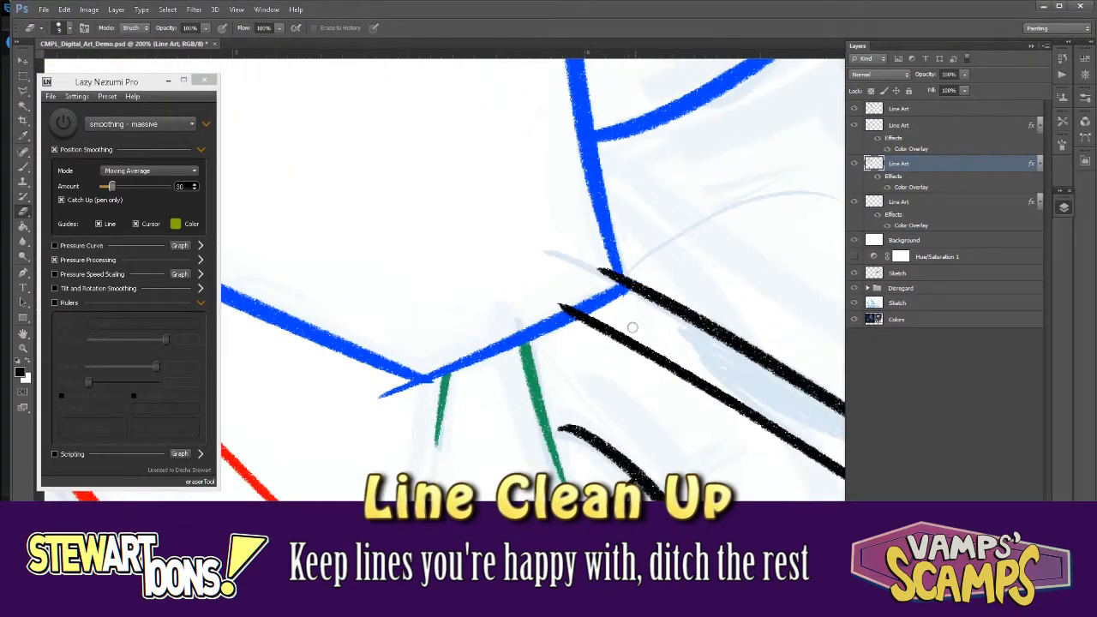
key(ctrl+minus)
key(ctrl+minus)
key(ctrl+minus)
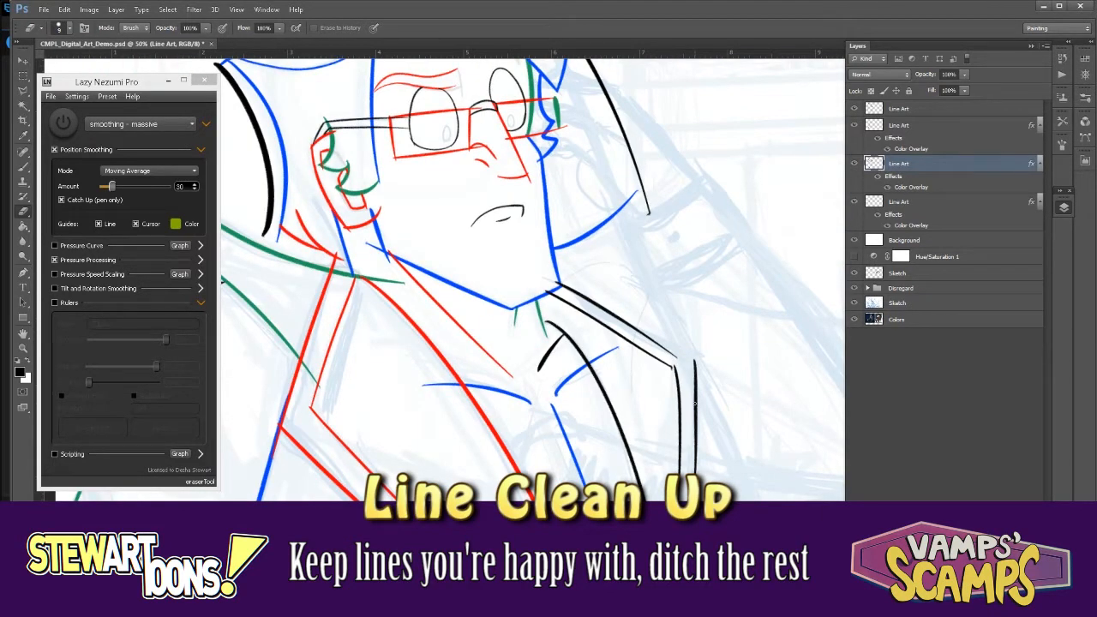
- Erase the blue jaw line stub crossing the neck and trim the sleeve line at the man's hand
key(ctrl+plus)
key(ctrl+plus)
key(ctrl+plus)
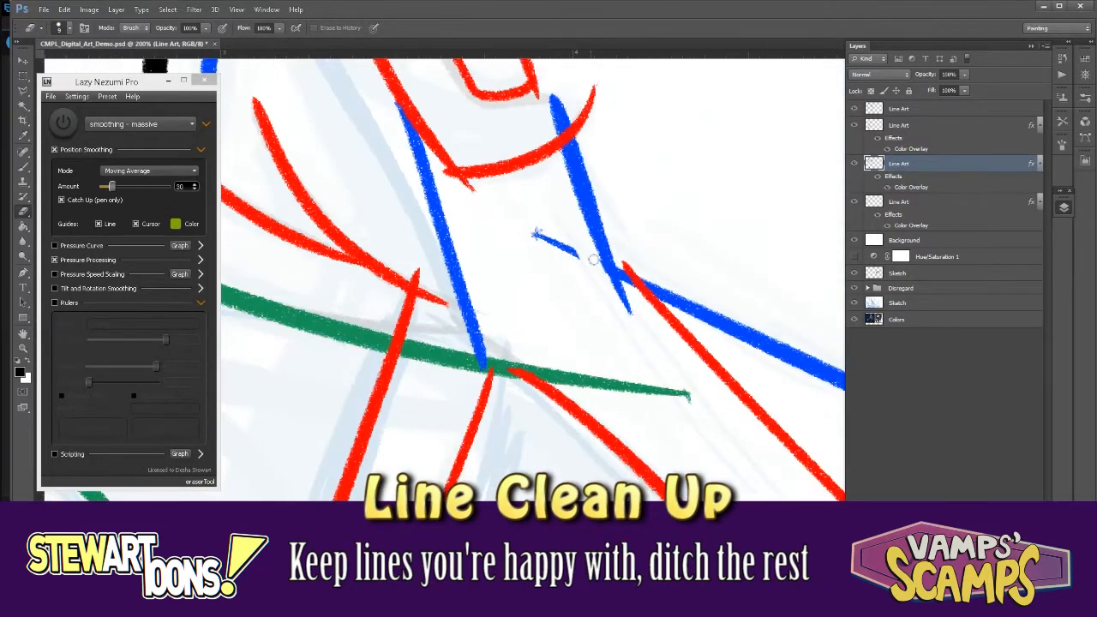
mouse_move(632, 318)
mouse_down()
mouse_move(612, 257)
mouse_move(608, 294)
mouse_move(777, 360)
mouse_up()
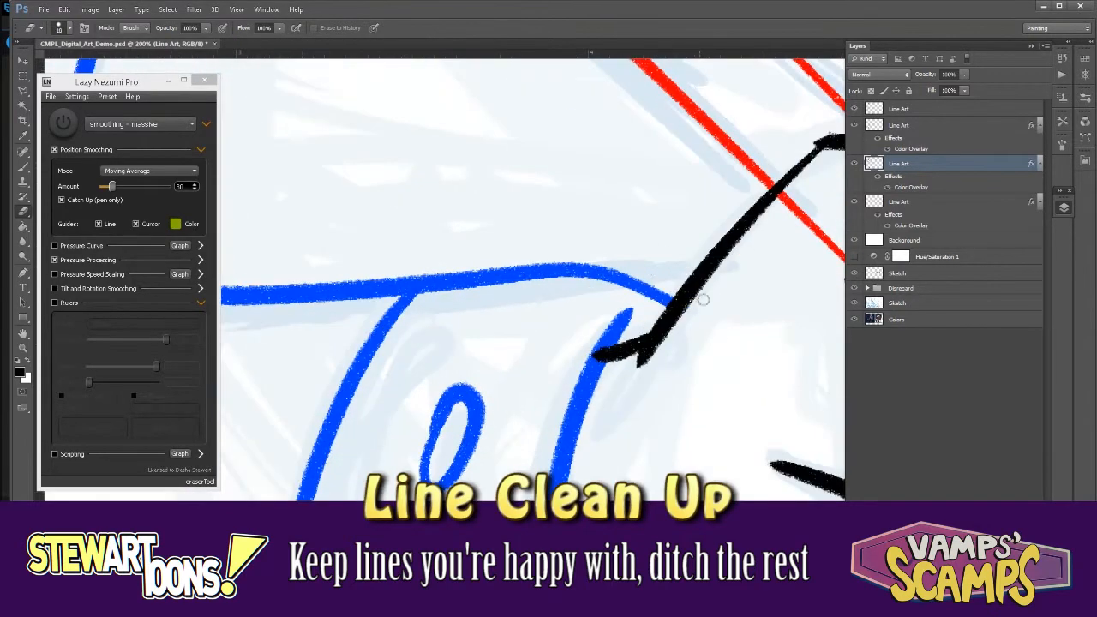
- Select the red Line Art layer and erase the overshoots at the earlobe and the lower corner of the near lens
key(alt+bracketright)
key(ctrl+plus)
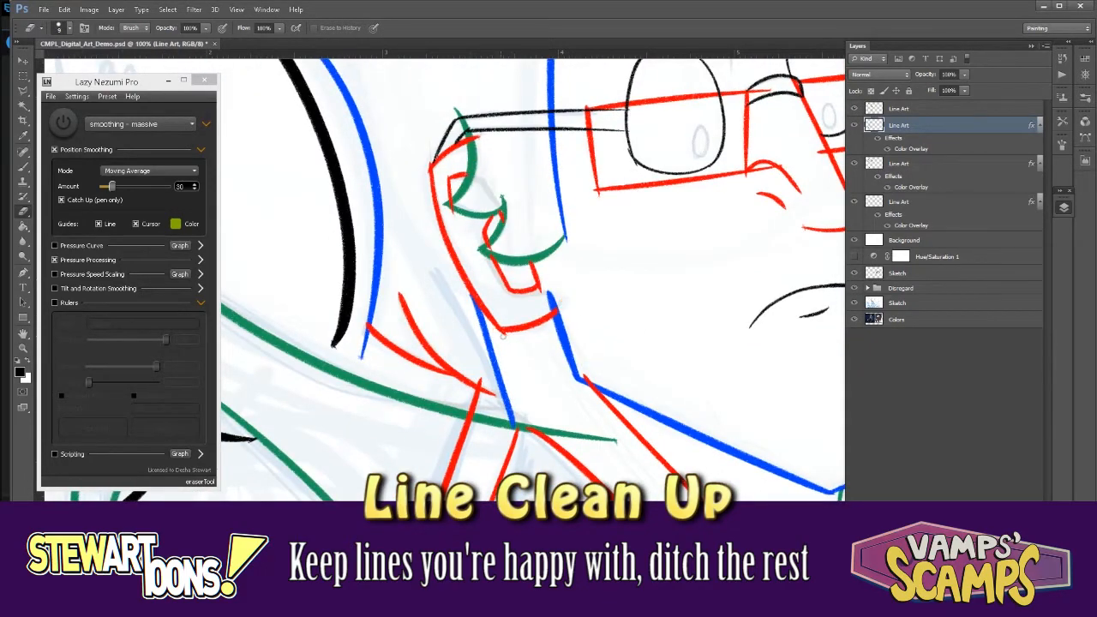
key(ctrl+plus)
key(ctrl+plus)
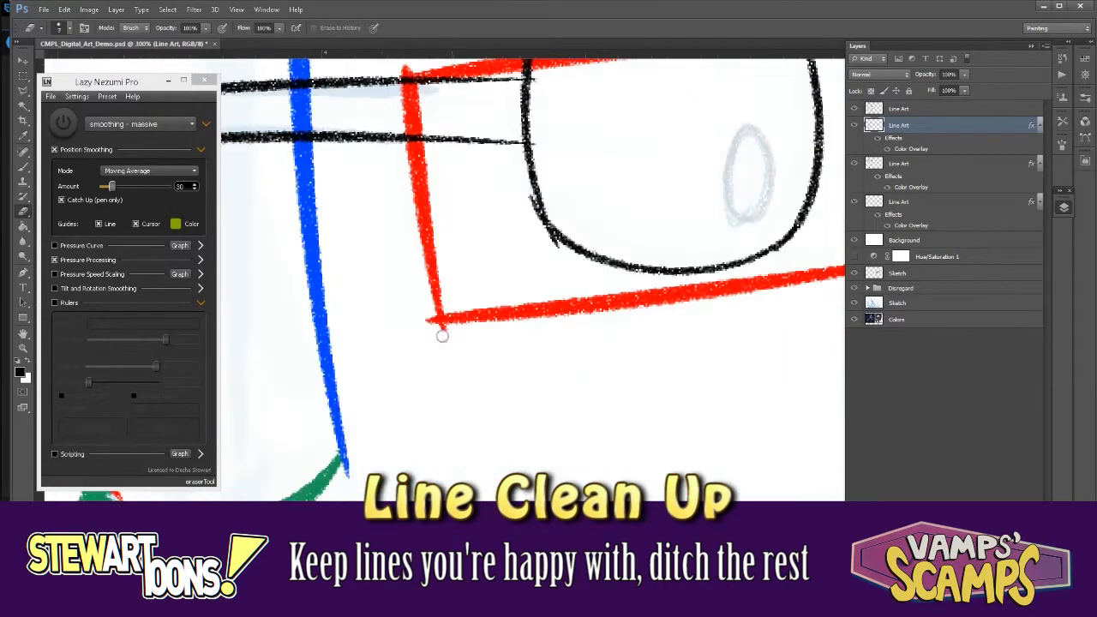
key(ctrl+minus)
- Select the top Line Art layer and trim the black glasses arm at the frame and the rough near-eye outline
key(alt+bracketright)
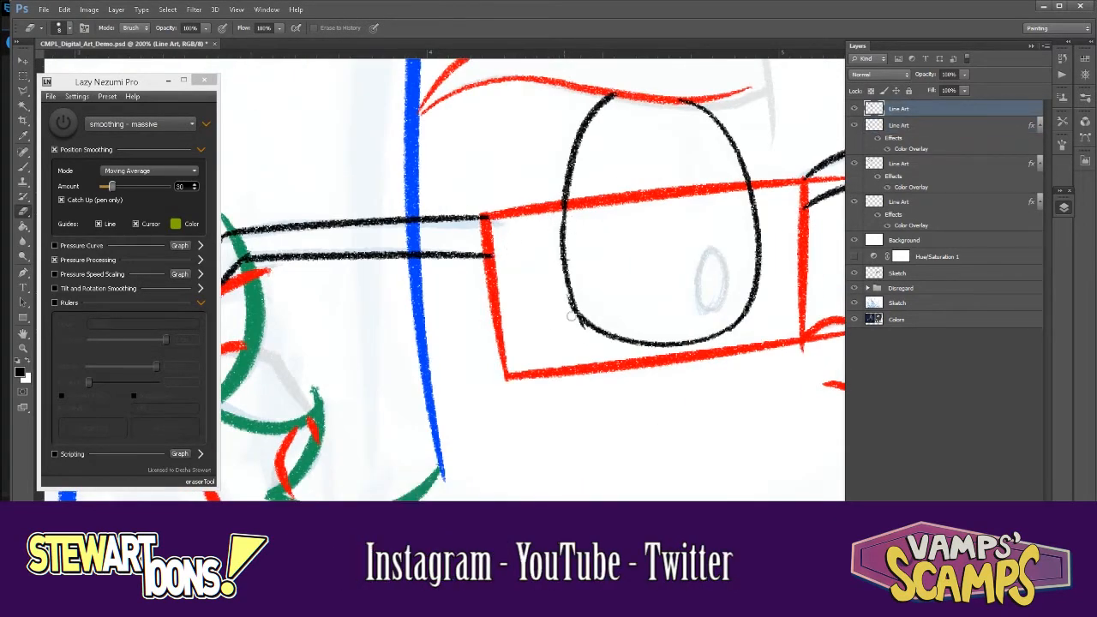
key(ctrl+minus)
key(ctrl+minus)
drag(800, 182, 506, 215)
key(ctrl+plus)
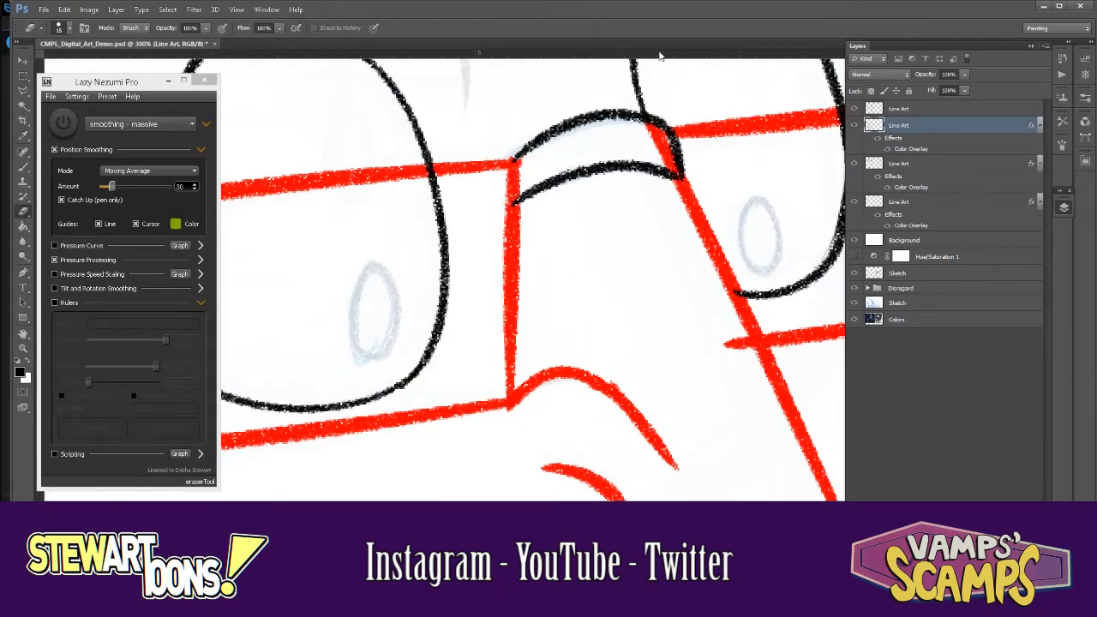
- Erase the red line overshoots at the nose tip and at the ends of the far lens on the red Line Art layer
key(ctrl+minus)
key(ctrl+minus)
key(ctrl+plus)
key(ctrl+plus)
drag(708, 466, 614, 287)
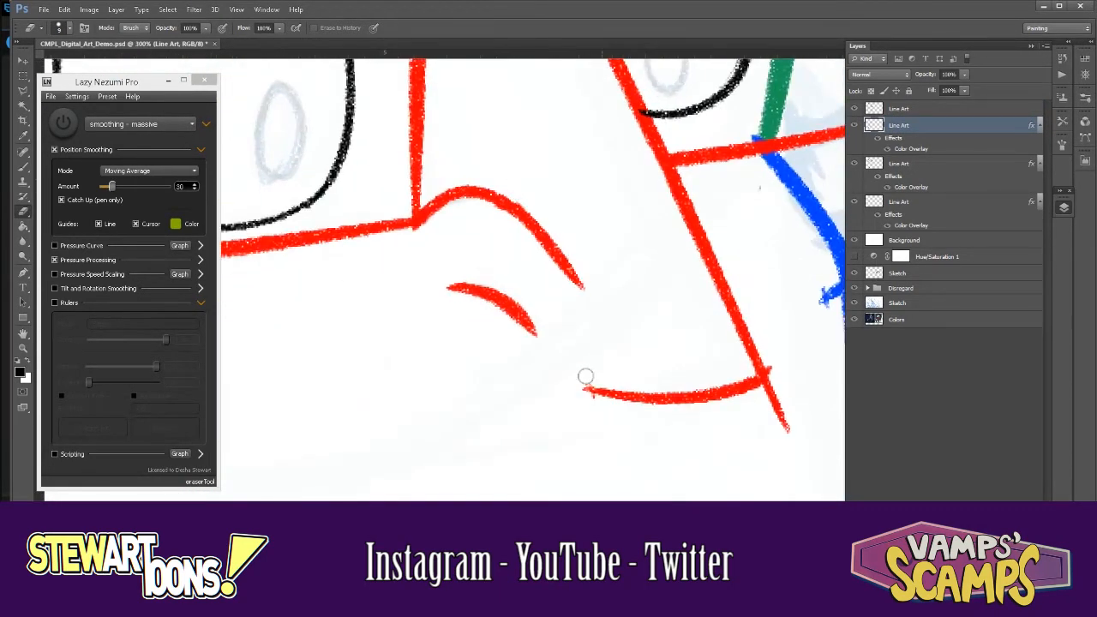
drag(765, 400, 785, 429)
key(ctrl+minus)
key(ctrl+minus)
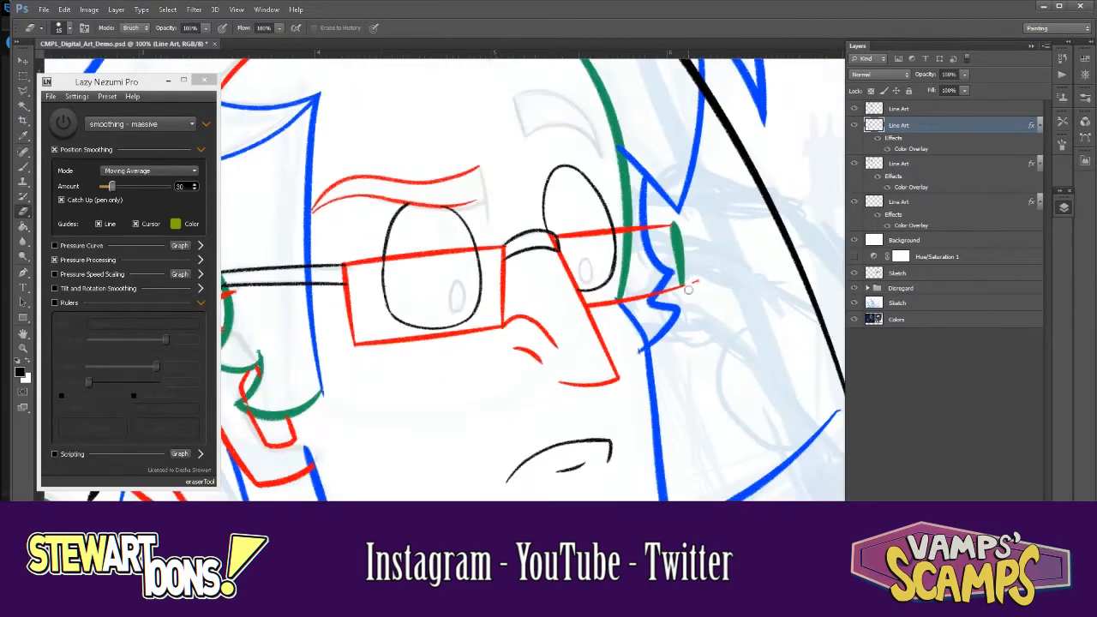
- Select the blue Line Art layer and erase the overshoot at the lower point of the far sideburn
key(ctrl+minus)
key(ctrl+minus)
click(896, 163)
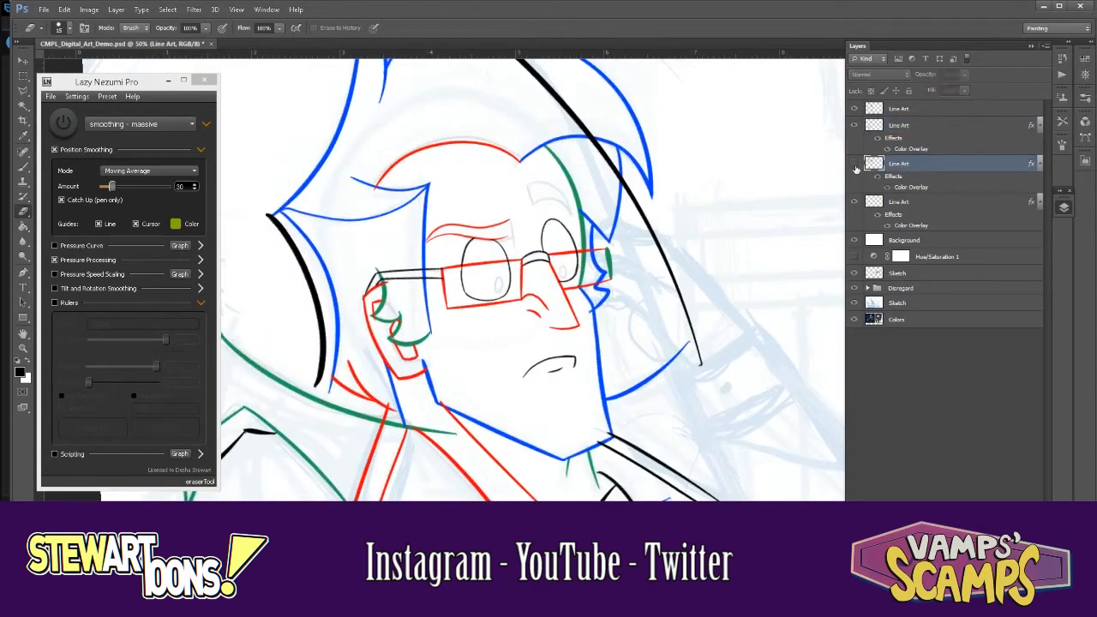
key(ctrl+plus)
key(ctrl+plus)
key(ctrl+plus)
click(874, 187)
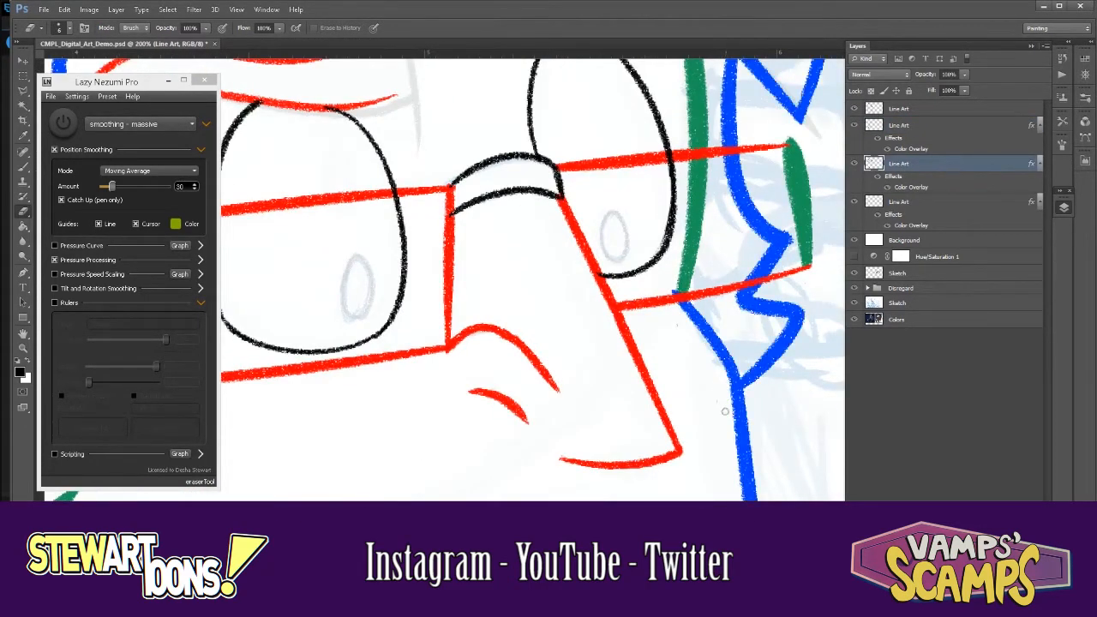
- Select the top Line Art layer and erase the black chair-back curve where it passes through the man's hair
key(ctrl+minus)
key(ctrl+minus)
key(ctrl+minus)
key(ctrl+minus)
click(899, 108)
key(ctrl+plus)
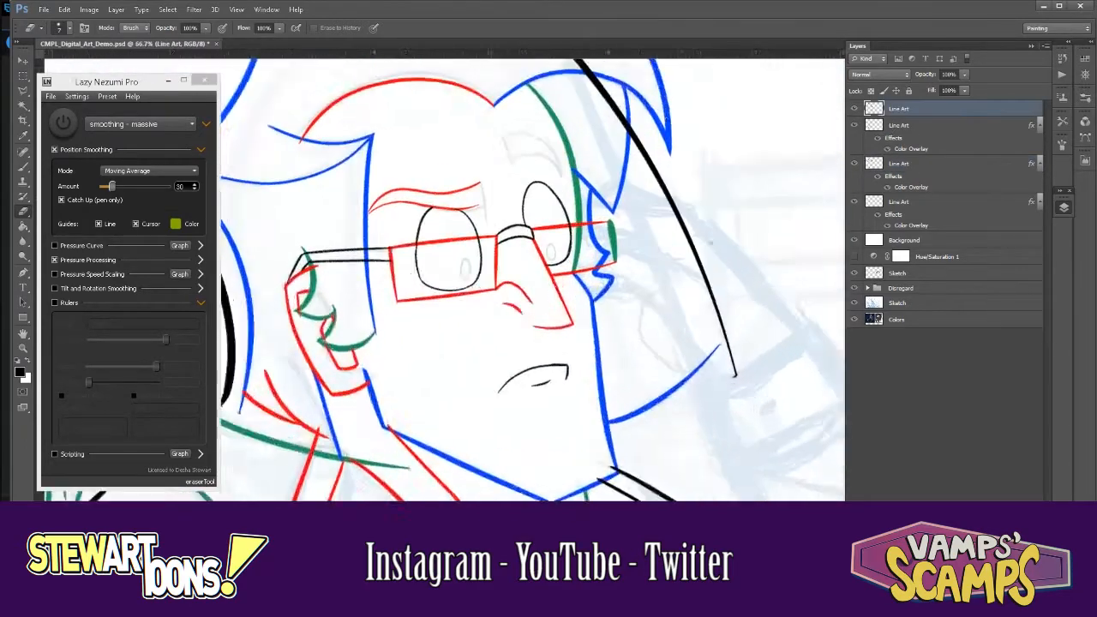
drag(661, 120, 694, 324)
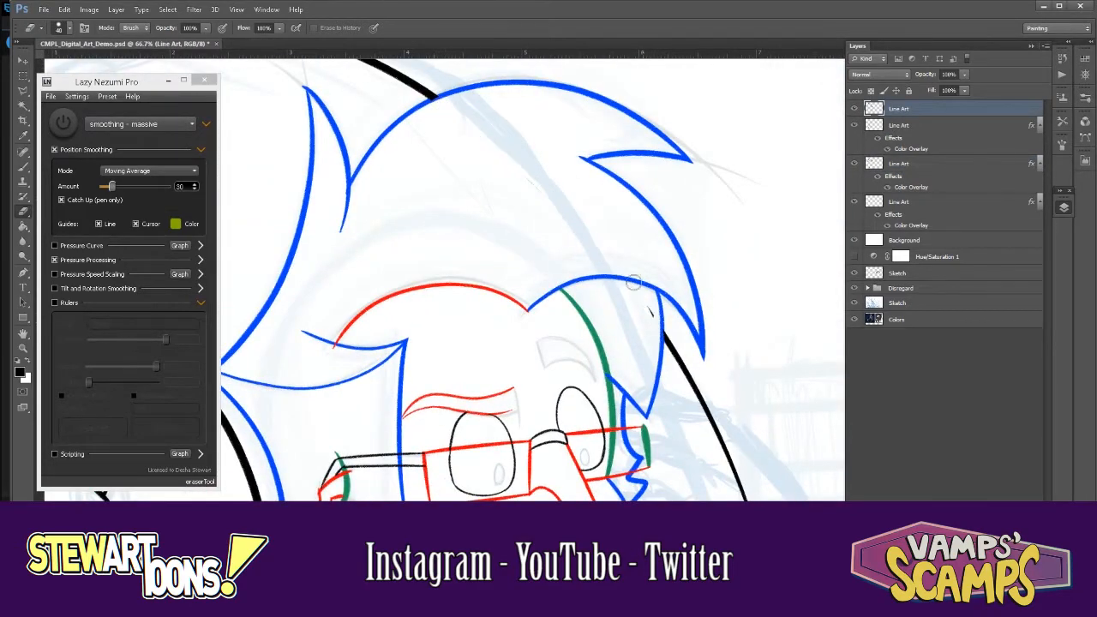
- Turn off the color overlays on the Line Art layers and save the document
key(ctrl+minus)
key(ctrl+minus)
key(ctrl+minus)
key(ctrl+minus)
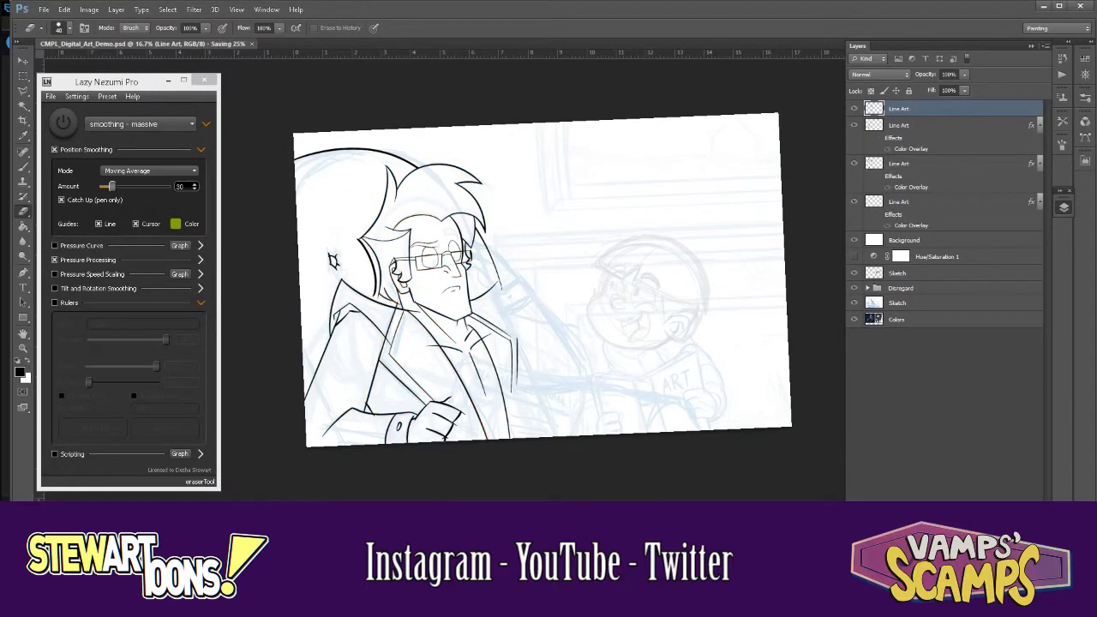
- Create a new layer and ink the newspaper's curved top edge and its near side edge running down to the man's hand
key(ctrl+shift+alt+n)
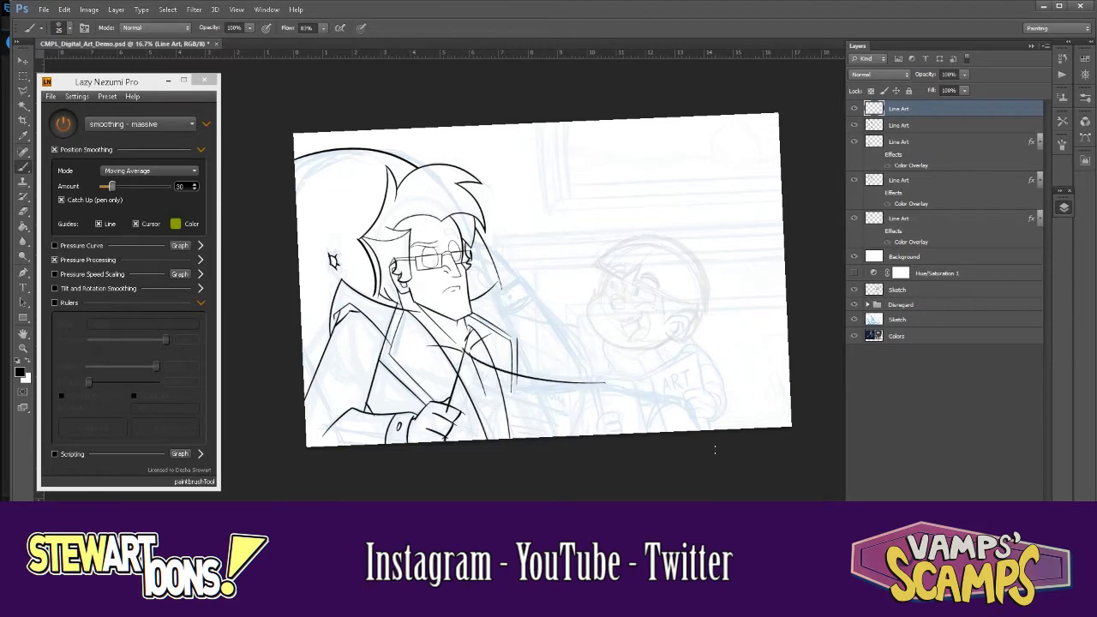
key(ctrl+plus)
key(ctrl+plus)
drag(716, 455, 658, 214)
drag(665, 225, 613, 355)
key(ctrl+plus)
key(ctrl+plus)
key(ctrl+plus)
mouse_move(397, 96)
mouse_down()
mouse_move(483, 230)
mouse_move(368, 240)
mouse_up()
key(e)
mouse_move(377, 257)
mouse_down()
mouse_move(390, 201)
mouse_move(419, 425)
mouse_up()
key(ctrl+minus)
key(ctrl+minus)
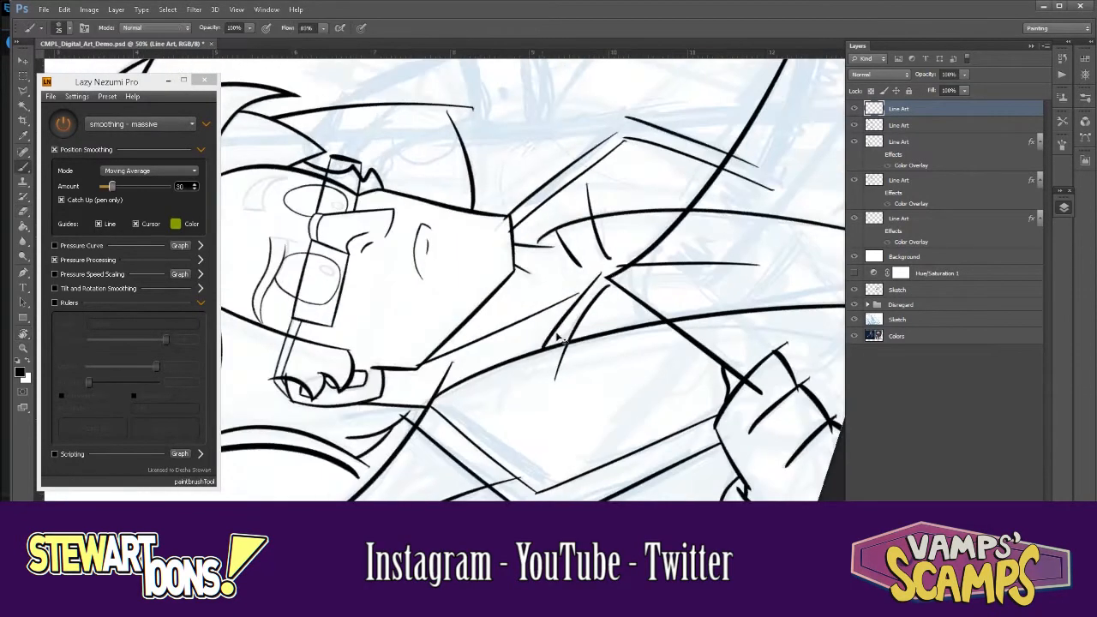
- Ink the newspaper's far side edge running down from its top corner
drag(544, 347, 600, 275)
key(Escape)
key(b)
key(ctrl+minus)
drag(745, 245, 752, 329)
mouse_move(632, 249)
mouse_down()
mouse_move(587, 220)
mouse_move(472, 208)
mouse_move(661, 85)
mouse_up()
key(r)
key(Escape)
drag(607, 425, 693, 310)
key(ctrl+z)
- Ink the two long sleeve lines and the shirt cuff of the man's raised arm
key(r)
drag(606, 263, 637, 363)
drag(572, 271, 587, 337)
key(r)
mouse_move(637, 363)
mouse_down()
mouse_move(586, 337)
mouse_move(702, 229)
mouse_move(581, 272)
mouse_move(624, 137)
mouse_up()
key(b)
drag(577, 202, 662, 407)
drag(514, 222, 610, 466)
- Ink the fingers, knuckles and thumb of the raised hand touching the far side of the glasses
key(r)
drag(512, 119, 479, 108)
drag(564, 92, 579, 166)
drag(511, 195, 569, 262)
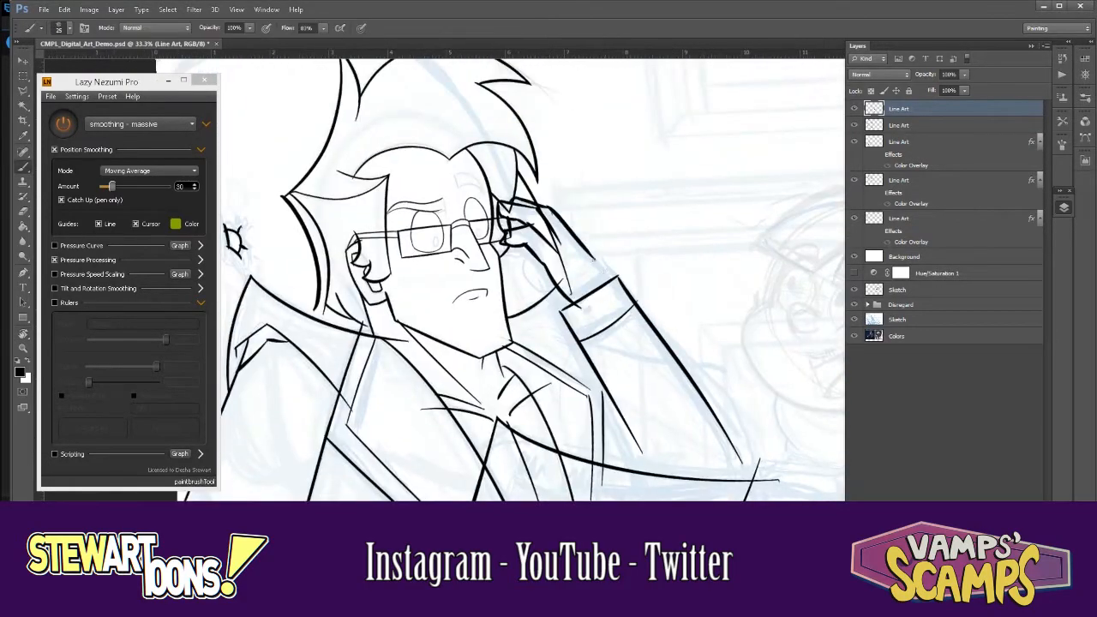
key(ctrl+plus)
drag(638, 286, 614, 265)
key(ctrl+plus)
key(ctrl+plus)
drag(484, 114, 574, 316)
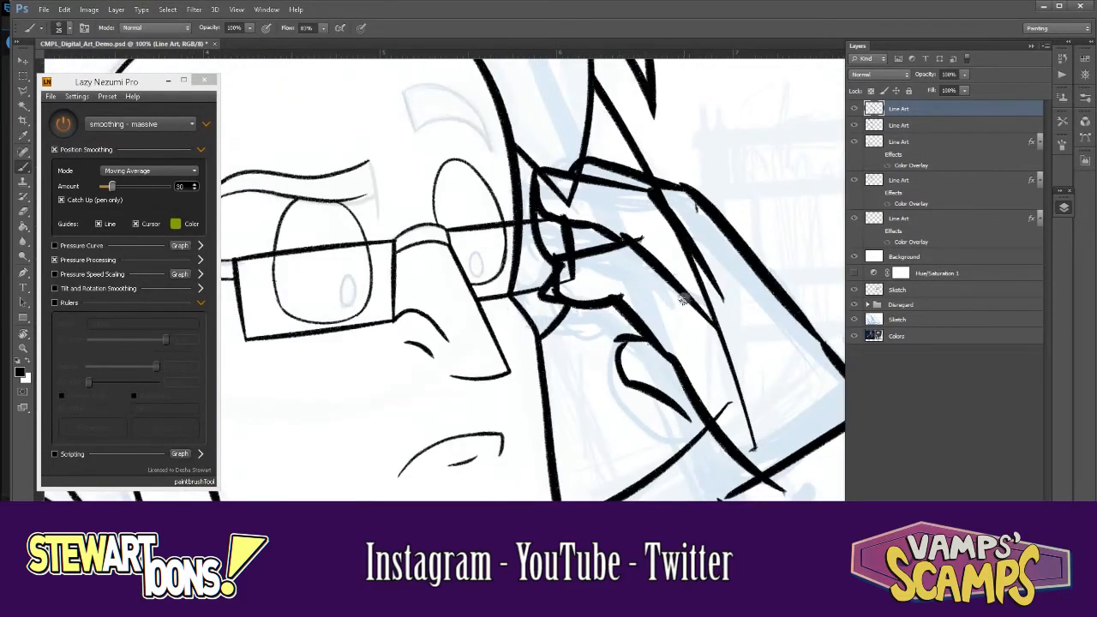
- Draw the small oval button on the cuff of the raised arm
key(ctrl+minus)
key(ctrl+minus)
key(ctrl+minus)
key(ctrl+minus)
key(ctrl+plus)
key(ctrl+plus)
key(r)
drag(448, 219, 505, 279)
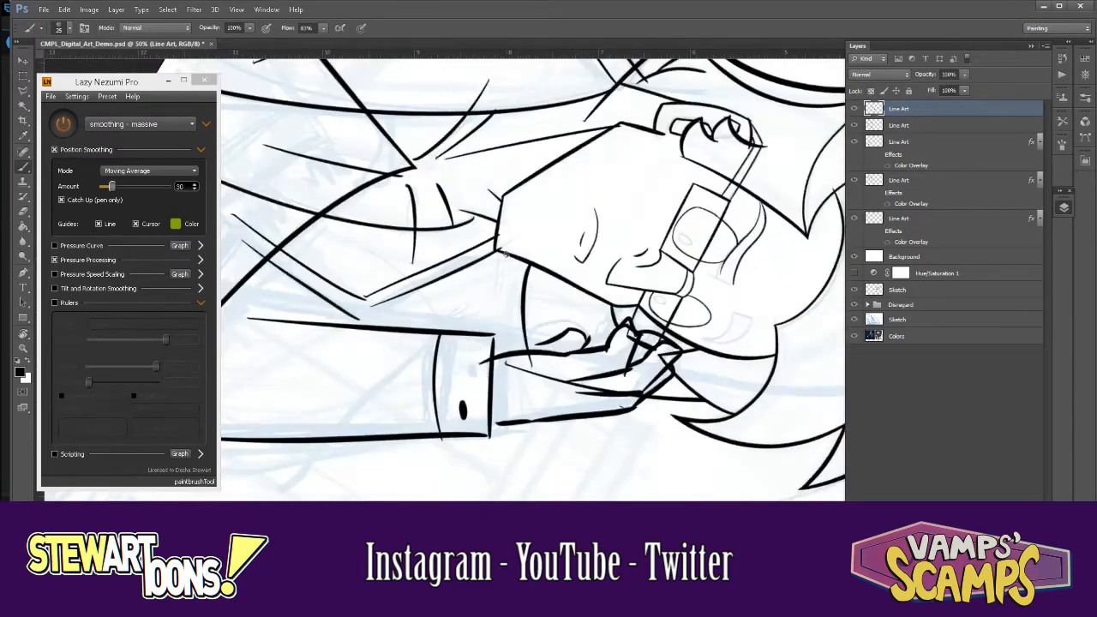
- Ink the short page edge rising from the newspaper's far top corner
key(ctrl+minus)
key(ctrl+minus)
key(r)
mouse_move(532, 428)
mouse_down()
mouse_move(681, 252)
mouse_move(514, 428)
mouse_move(562, 286)
mouse_up()
key(r)
key(r)
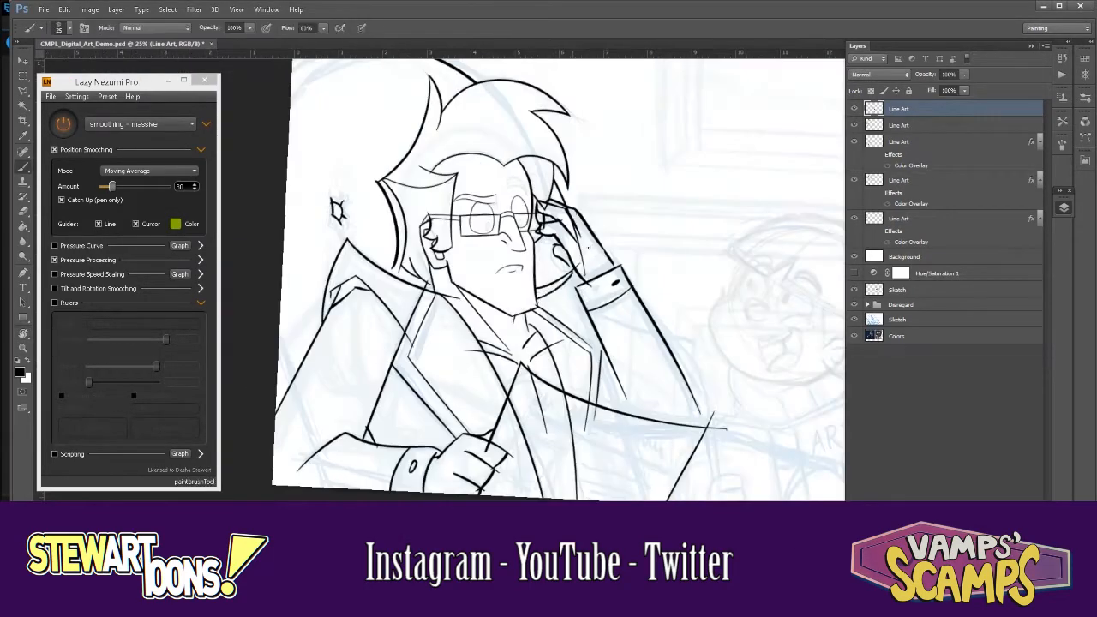
key(r)
drag(619, 400, 757, 282)
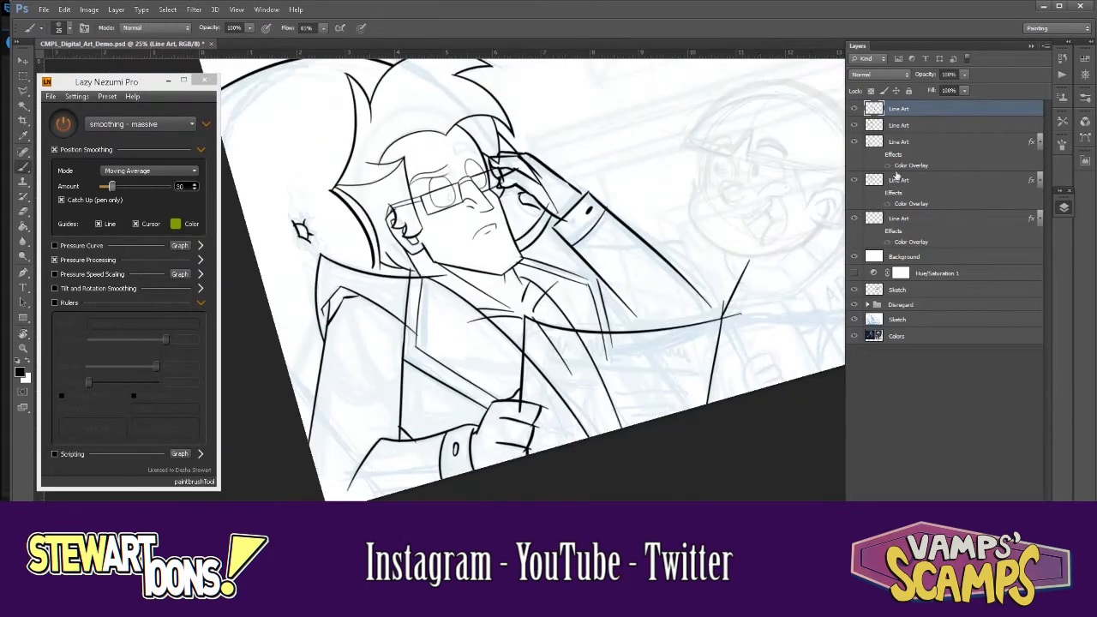
- Add a second line alongside the raised page edge at the newspaper's far corner
key(ctrl+minus)
key(ctrl+plus)
key(ctrl+plus)
key(ctrl+plus)
key(ctrl+minus)
key(ctrl+minus)
key(ctrl+minus)
- Turn on the red color overlay of the third Line Art layer and select that layer for erasing
key(e)
click(854, 141)
key(ctrl+plus)
key(ctrl+plus)
drag(705, 279, 793, 180)
click(899, 142)
click(899, 109)
click(889, 146)
- Erase the red jacket lapel line where it passes through the newspaper
key(ctrl+plus)
key(ctrl+plus)
key(ctrl+plus)
drag(585, 323, 735, 489)
key(ctrl+alt+z)
key(ctrl+alt+z)
key(ctrl+shift+z)
click(889, 146)
drag(605, 348, 734, 489)
key(ctrl+minus)
key(ctrl+minus)
key(ctrl+minus)
key(ctrl+minus)
- Turn on the color overlays of the two lower Line Art layers and erase the blue shirt line inside the newspaper
click(877, 193)
click(890, 182)
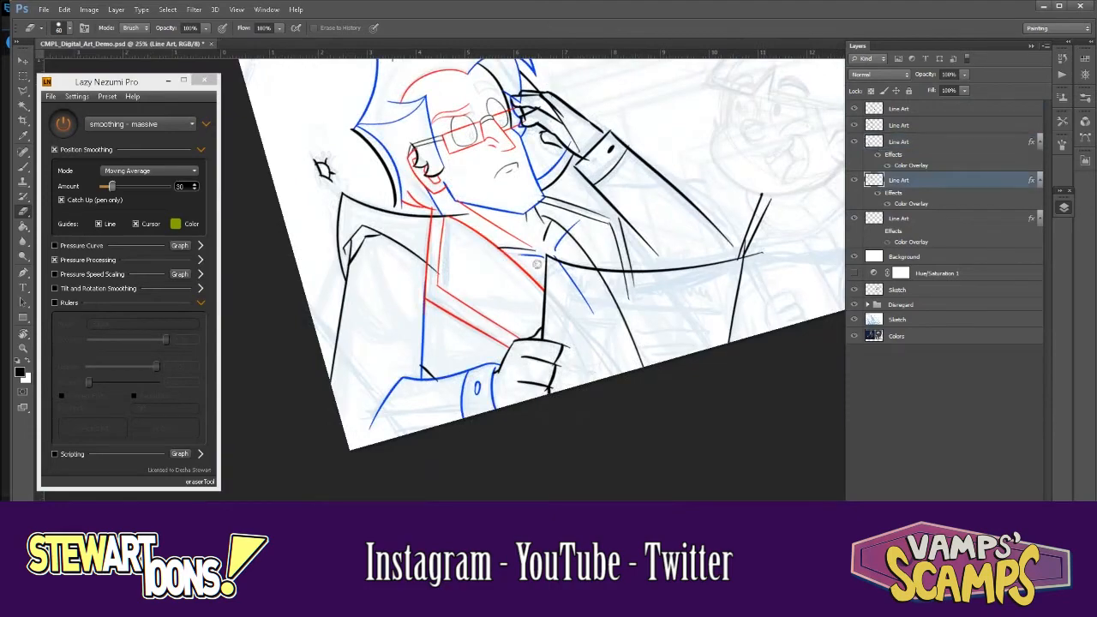
key(r)
drag(630, 221, 644, 256)
key(ctrl+minus)
click(889, 219)
click(877, 231)
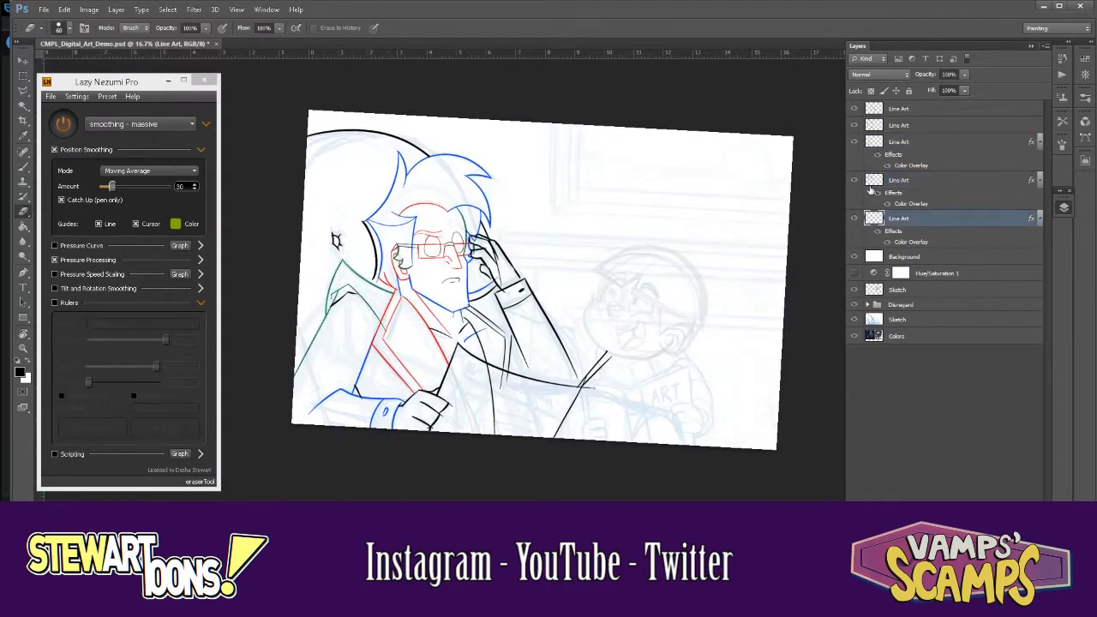
- Select the second Line Art layer and erase the stray line ends around the hand gripping the newspaper
click(885, 124)
key(ctrl+plus)
key(ctrl+plus)
key(ctrl+plus)
key(ctrl+plus)
key(ctrl+plus)
key(ctrl+plus)
mouse_move(733, 495)
mouse_down()
mouse_move(777, 331)
mouse_move(710, 131)
mouse_up()
mouse_move(664, 300)
mouse_down()
mouse_move(638, 288)
mouse_move(708, 303)
mouse_up()
drag(666, 485, 647, 346)
key(ctrl+minus)
key(ctrl+minus)
key(ctrl+minus)
key(ctrl+minus)
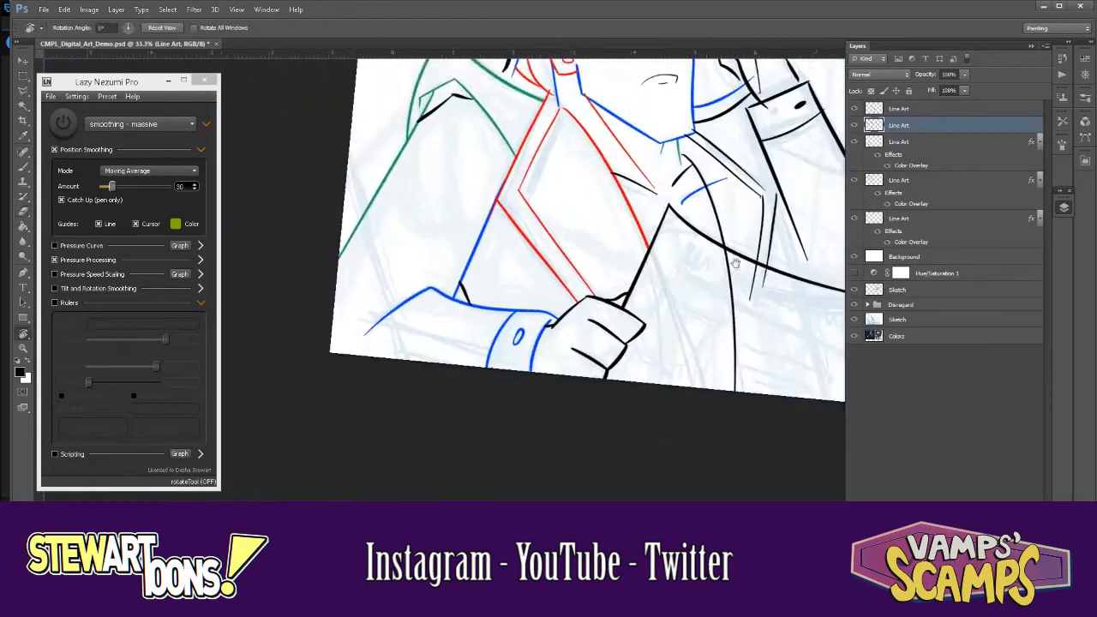
- Erase the black far lapel line where it passes through the newspaper
drag(652, 305, 633, 428)
drag(742, 364, 752, 292)
key(ctrl+minus)
key(ctrl+minus)
- Toggle the green Line Art layer to identify its lines and reduce the eraser size for detail work at the ear
click(900, 218)
click(855, 219)
click(855, 219)
key(ctrl+plus)
key(ctrl+plus)
key(ctrl+plus)
key(ctrl+plus)
mouse_move(249, 398)
mouse_down()
mouse_move(643, 305)
mouse_move(625, 356)
mouse_up()
key(bracketleft)
key(bracketleft)
key(bracketleft)
key(bracketleft)
key(bracketleft)
drag(643, 304, 257, 437)
- Select the red Line Art layer and erase the ear lines where they overlap the green shapes
click(884, 141)
key(ctrl+plus)
key(ctrl+plus)
drag(260, 196, 422, 261)
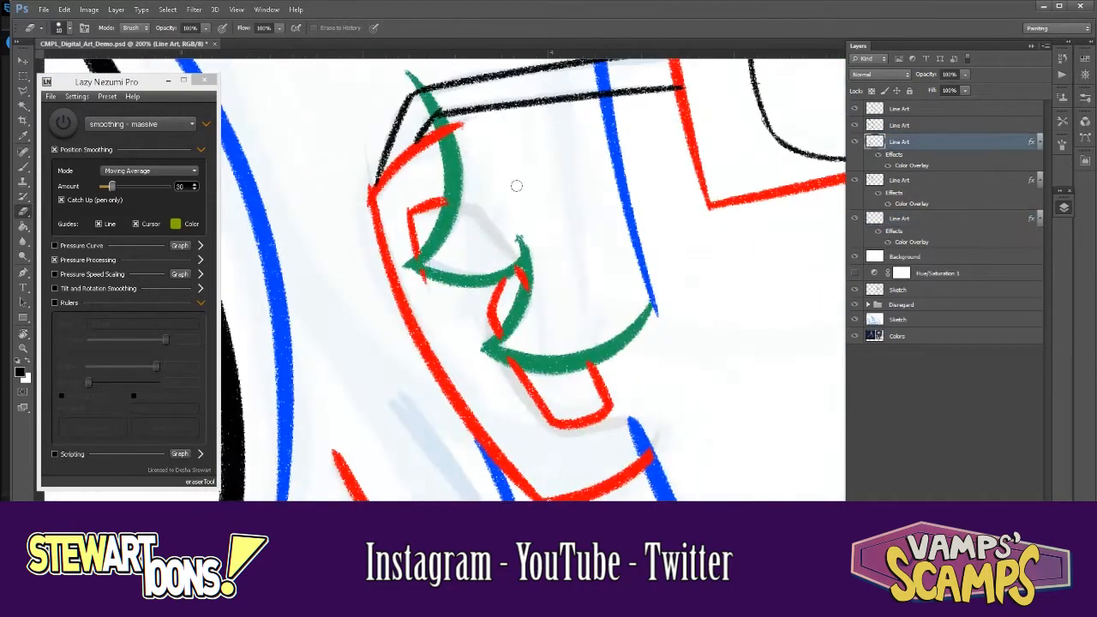
key(ctrl+minus)
click(857, 219)
click(856, 219)
click(883, 218)
click(885, 142)
key(ctrl+plus)
key(ctrl+plus)
key(ctrl+minus)
key(ctrl+minus)
key(ctrl+minus)
key(r)
key(Escape)
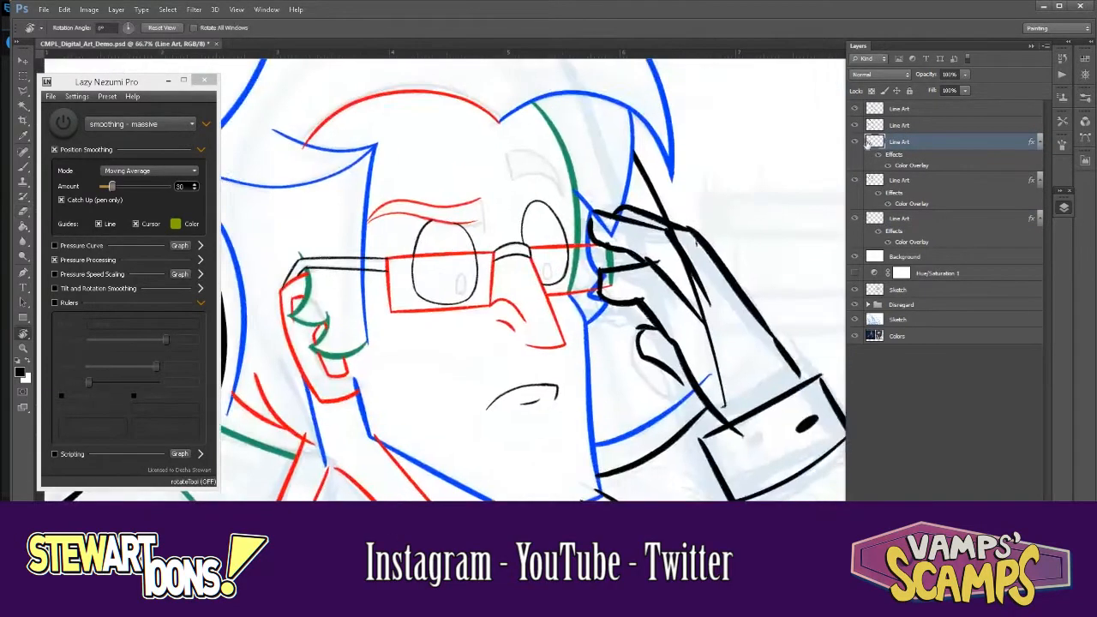
- Turn off the blue color overlay on the fourth Line Art layer
click(876, 180)
key(ctrl+minus)
drag(600, 343, 615, 186)
click(887, 193)
click(884, 126)
key(e)
- Draw the newspaper's headline rule, picture box and rows of text lines on the red Line Art layer
click(884, 141)
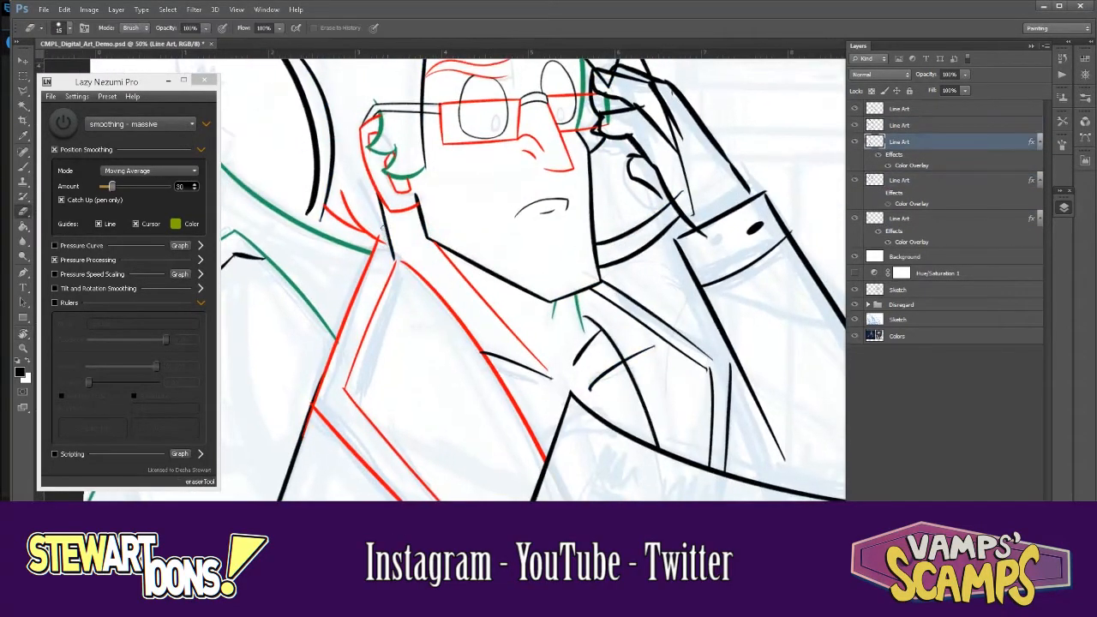
key(ctrl+minus)
key(ctrl+minus)
drag(601, 360, 531, 231)
key(ctrl+plus)
key(r)
drag(739, 361, 688, 118)
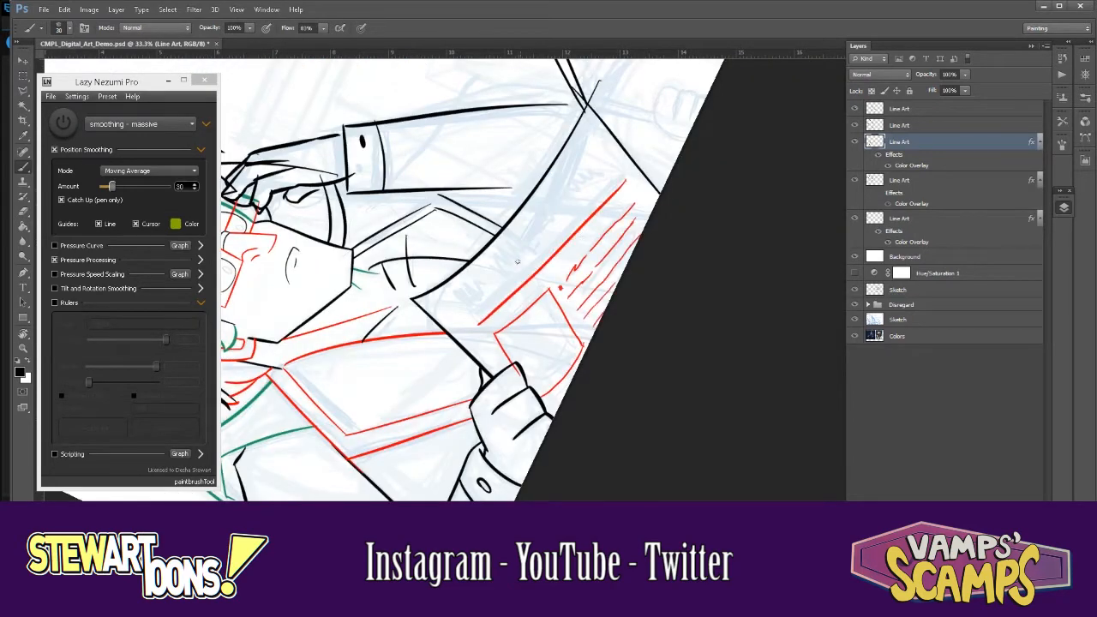
key(ctrl+minus)
key(r)
drag(583, 235, 570, 351)
key(ctrl+minus)
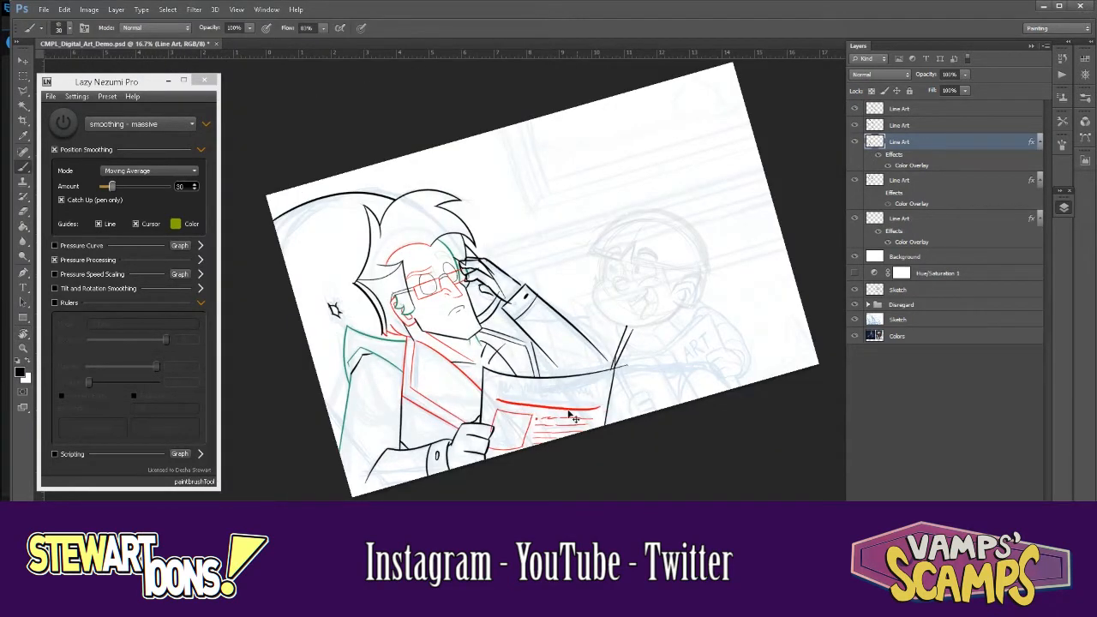
- Draw the man's two small pupils inside the glasses on the red Line Art layer with a reduced brush size
key(ctrl+plus)
key(ctrl+plus)
key(ctrl+plus)
key(ctrl+plus)
key(ctrl+plus)
key(ctrl+plus)
key(bracketleft)
key(bracketleft)
key(bracketleft)
key(bracketleft)
key(bracketleft)
key(bracketleft)
drag(539, 208, 654, 308)
drag(514, 237, 522, 240)
drag(737, 136, 739, 141)
key(ctrl+minus)
- Turn stroke smoothing on and add the short hair strands behind the man's ear on the red Line Art layer
key(r)
drag(755, 179, 343, 103)
key(r)
drag(444, 325, 627, 357)
drag(584, 329, 619, 172)
mouse_move(644, 246)
mouse_down()
mouse_move(632, 231)
mouse_move(436, 358)
mouse_up()
mouse_move(477, 183)
mouse_down()
mouse_move(561, 179)
mouse_move(526, 169)
mouse_up()
click(65, 125)
key(b)
drag(531, 316, 581, 109)
drag(581, 109, 595, 264)
key(Escape)
key(ctrl+minus)
key(ctrl+minus)
key(ctrl+minus)
drag(666, 211, 705, 173)
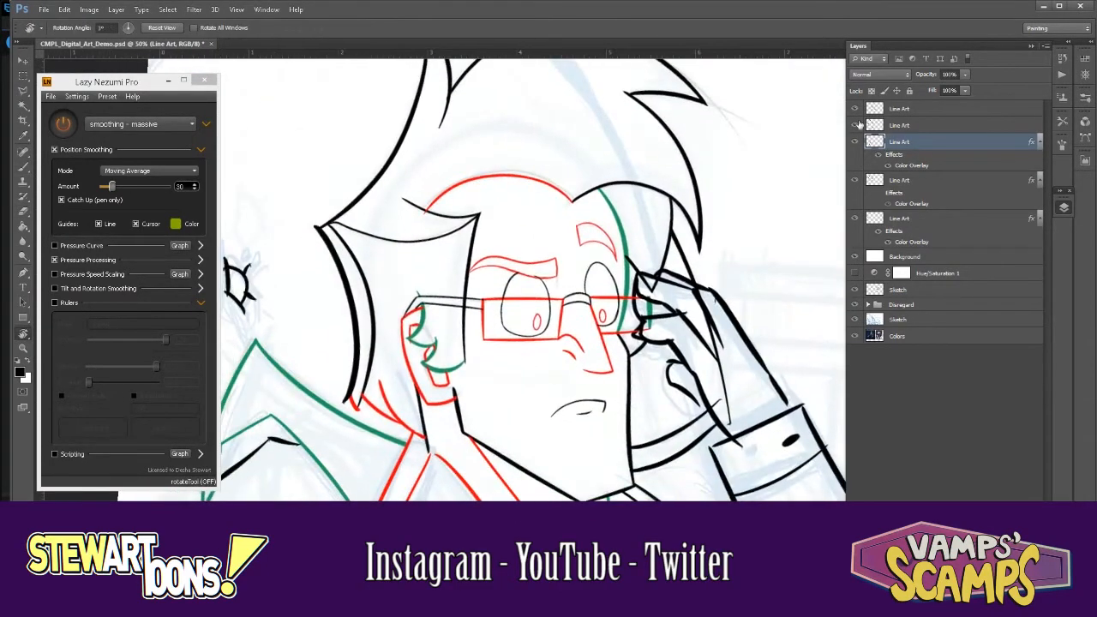
- Select the second Line Art layer for erasing and turn on the blue color overlay on the fourth Line Art layer
click(917, 125)
key(e)
key(ctrl+minus)
drag(728, 423, 543, 346)
click(877, 193)
- Pick the line layer from the canvas and erase the overlapping line segments on the man
drag(561, 190, 658, 252)
drag(272, 192, 468, 214)
key(ctrl+plus)
key(ctrl+plus)
key(ctrl+plus)
ctrl+click(446, 199)
click(391, 186)
drag(391, 186, 469, 463)
drag(458, 463, 452, 337)
key(ctrl+minus)
key(ctrl+minus)
key(ctrl+minus)
- Select the second Line Art layer and erase its stray line ends with an enlarged eraser
click(899, 125)
key(ctrl+plus)
key(ctrl+plus)
drag(424, 96, 529, 230)
key(bracketright)
key(bracketright)
key(bracketright)
key(bracketright)
click(529, 229)
- Pick the red Line Art layer from the canvas and clean up its jacket lines near the sleeve and hand with the eraser
key(ctrl+minus)
key(ctrl+minus)
key(ctrl+minus)
ctrl+click(335, 237)
drag(335, 237, 433, 178)
key(ctrl+plus)
key(ctrl+plus)
key(ctrl+plus)
drag(365, 238, 407, 269)
key(bracketleft)
key(bracketleft)
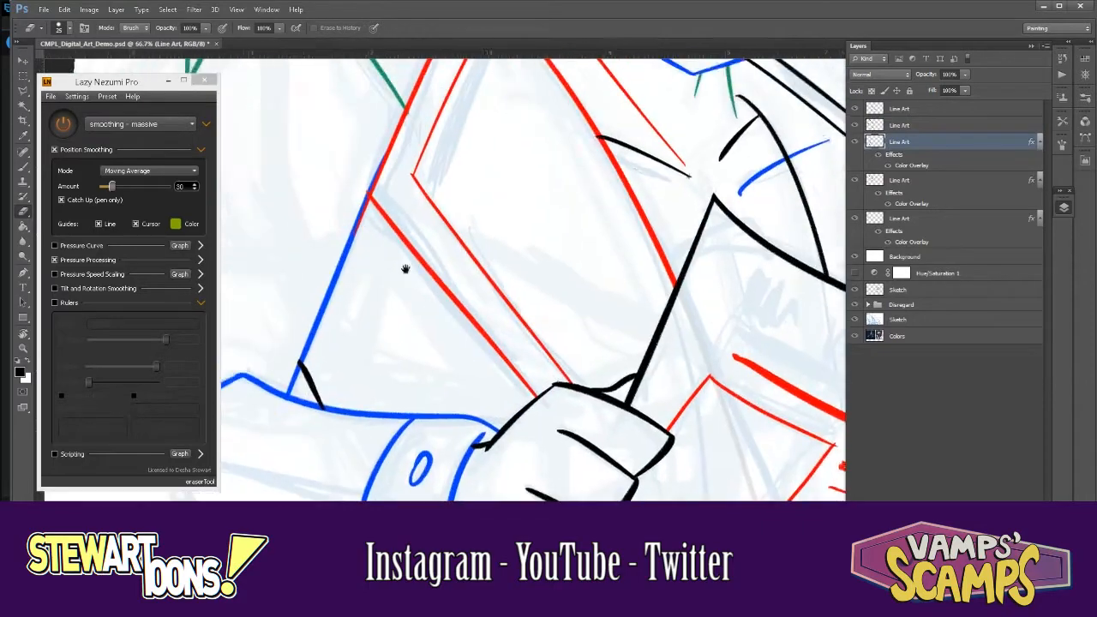
- Switch between the blue, red and green Line Art layers and toggle the green one to check which lines each holds
key(ctrl+minus)
key(ctrl+minus)
key(ctrl+minus)
key(ctrl+minus)
key(ctrl+plus)
ctrl+click(480, 220)
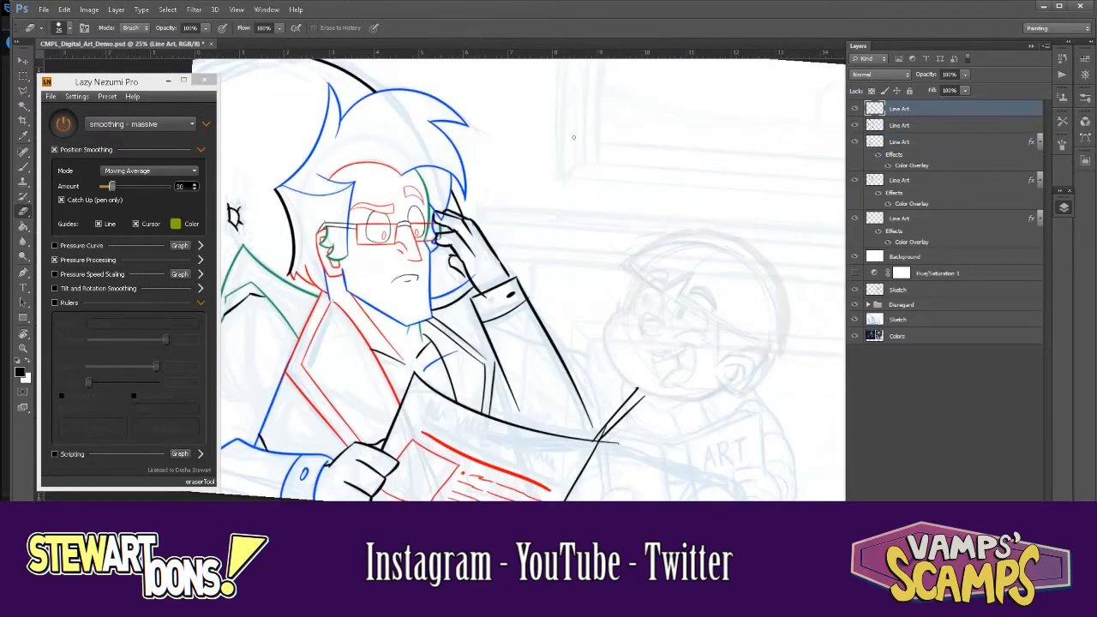
click(899, 180)
key(ctrl+plus)
key(ctrl+plus)
key(ctrl+plus)
click(899, 217)
click(899, 180)
click(899, 142)
click(900, 180)
click(899, 218)
double_click(855, 217)
- Scribble three blocks of headline lettering above the newspaper's rule on the blue Line Art layer
click(899, 180)
key(ctrl+minus)
key(ctrl+minus)
key(r)
mouse_move(667, 305)
mouse_down()
mouse_move(667, 239)
mouse_move(557, 215)
mouse_up()
key(b)
key(ctrl+minus)
key(ctrl+minus)
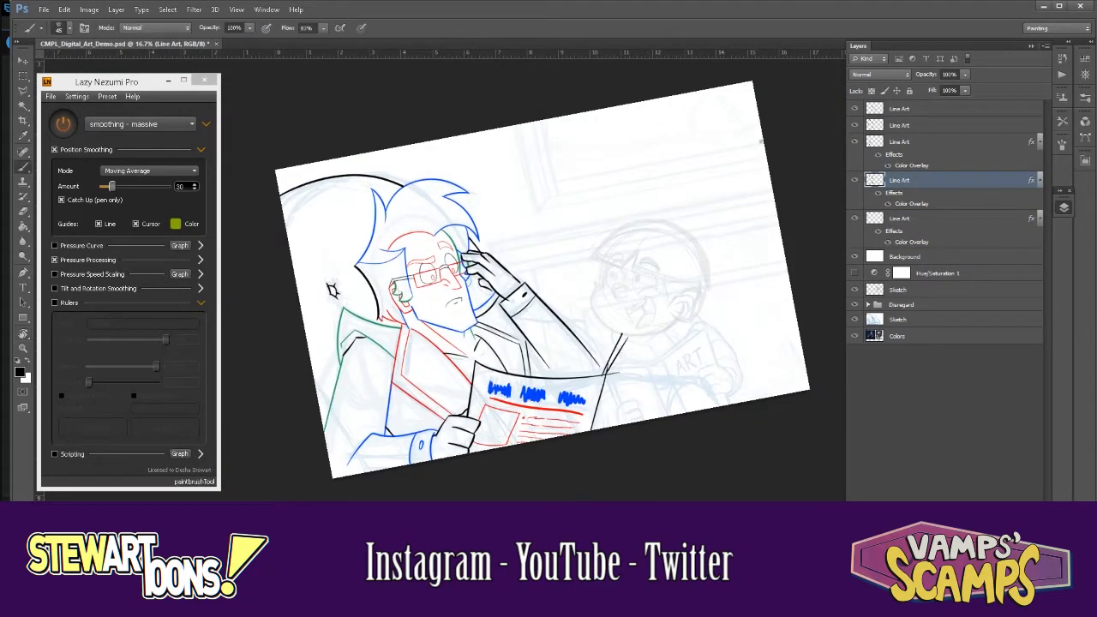
- Draw the inner contour of the large round shape and the curve at the page's lower-left edge on the blue Line Art layer
key(ctrl+plus)
key(r)
mouse_move(598, 101)
mouse_down()
mouse_move(408, 308)
mouse_move(677, 225)
mouse_up()
key(ctrl+minus)
key(r)
drag(669, 343, 677, 308)
- Erase the overlapping blue line at the page's lower-left edge near the green contour, using a reduced eraser size
key(e)
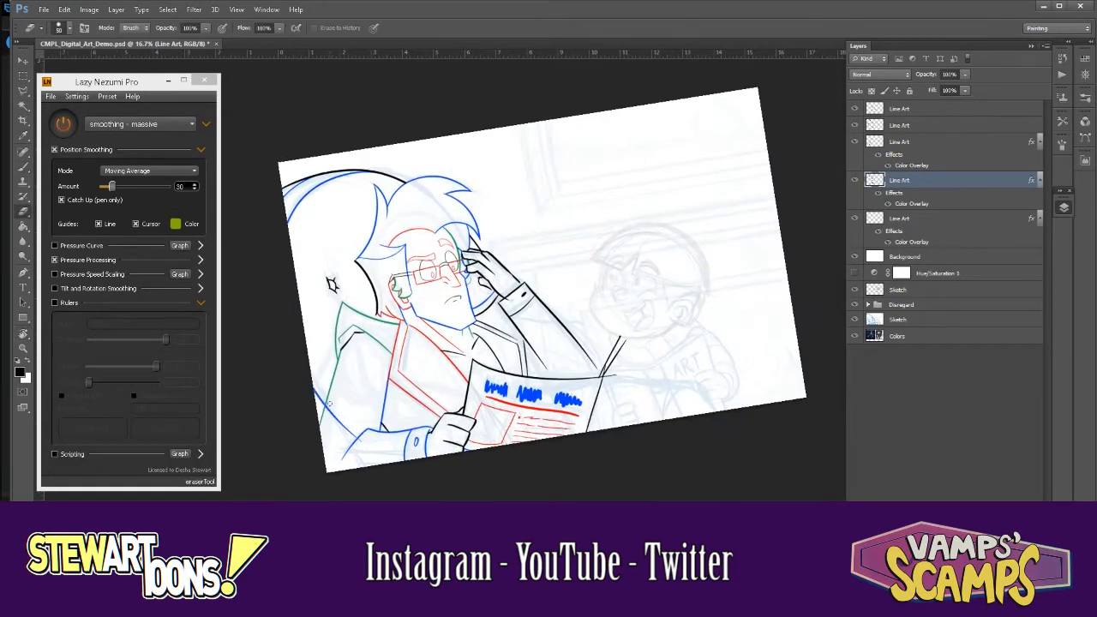
key(ctrl+plus)
key(ctrl+plus)
key(ctrl+plus)
key(ctrl+plus)
drag(250, 272, 561, 304)
key(bracketleft)
key(bracketleft)
key(bracketleft)
key(ctrl+minus)
key(ctrl+minus)
key(ctrl+minus)
key(ctrl+minus)
- Add a new layer above the red Line Art layer and set up the brush and canvas angle for the boy's face
key(r)
key(ctrl+shift+alt+n)
scroll(598, 314, up, 2)
drag(657, 315, 689, 296)
mouse_move(598, 232)
mouse_down()
mouse_move(772, 380)
mouse_move(641, 268)
mouse_up()
scroll(640, 268, up, 1)
key(b)
scroll(641, 268, up, 2)
key(r)
drag(544, 301, 540, 265)
key(b)
- Draw the boy's nose outline and the cheek crease lines beside it in black on the new Line Art layer
mouse_move(607, 349)
mouse_down()
mouse_move(477, 345)
mouse_move(506, 377)
mouse_up()
mouse_move(566, 416)
mouse_down()
mouse_move(675, 356)
mouse_move(591, 172)
mouse_up()
key(ctrl+z)
key(r)
drag(710, 208, 632, 343)
drag(728, 289, 651, 339)
key(r)
drag(690, 335, 446, 225)
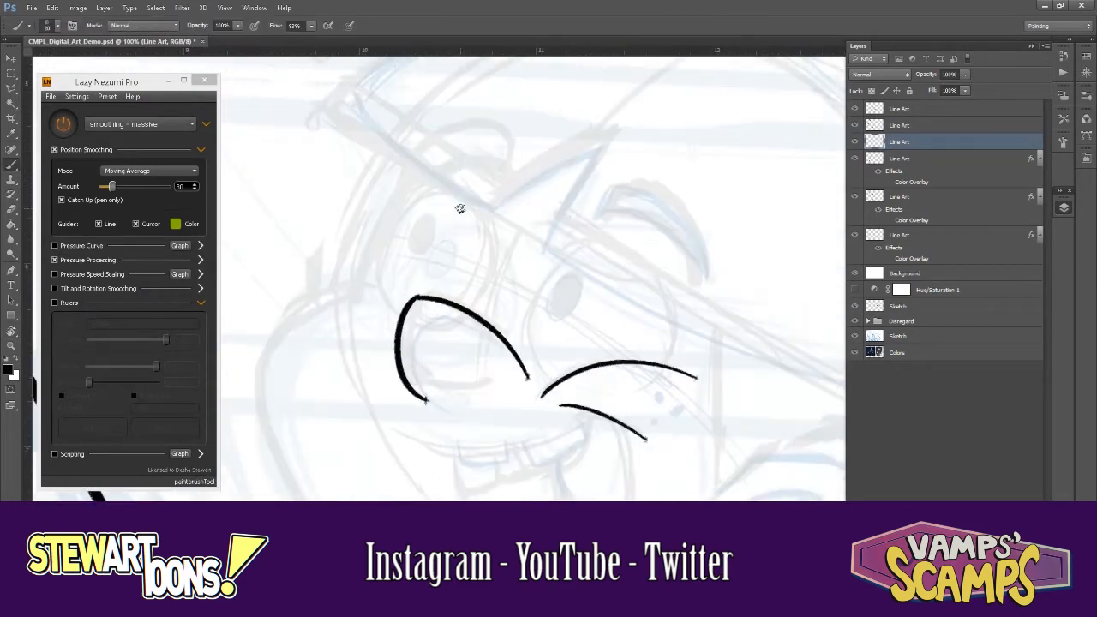
- Bring up the brush settings and draw the boy's open smiling mouth below the nose
click(1063, 142)
key(r)
drag(703, 257, 652, 189)
drag(429, 306, 431, 158)
mouse_move(392, 262)
mouse_down()
mouse_move(343, 98)
mouse_move(380, 437)
mouse_up()
mouse_move(686, 309)
mouse_down()
mouse_move(377, 265)
mouse_move(411, 186)
mouse_up()
drag(677, 298, 472, 322)
key(b)
key(r)
drag(504, 277, 618, 257)
key(b)
drag(686, 194, 568, 376)
drag(527, 255, 571, 365)
drag(588, 374, 696, 292)
- Draw the boy's round cheek, the side of his face and the outer ear over the sketch
key(ctrl+minus)
key(ctrl+minus)
key(ctrl+minus)
key(ctrl+plus)
mouse_move(686, 249)
mouse_down()
mouse_move(744, 220)
mouse_move(538, 331)
mouse_move(533, 363)
mouse_up()
key(r)
key(b)
drag(396, 396, 443, 304)
key(r)
drag(506, 338, 458, 194)
drag(608, 355, 654, 294)
key(r)
drag(566, 463, 698, 286)
- Turn off the stroke smoothing and draw the small oval pupil of the boy's eye
key(ctrl+plus)
key(ctrl+plus)
drag(622, 109, 627, 155)
click(63, 118)
drag(633, 221, 627, 223)
key(ctrl+minus)
drag(551, 342, 573, 318)
key(ctrl+plus)
key(ctrl+plus)
key(r)
key(e)
- Dot three freckles on the boy's cheek between the mouth and the ear
key(r)
drag(478, 265, 697, 205)
key(b)
click(656, 210)
click(698, 225)
click(664, 261)
key(ctrl+minus)
key(ctrl+minus)
key(ctrl+minus)
key(ctrl+minus)
key(r)
drag(703, 257, 693, 219)
key(b)
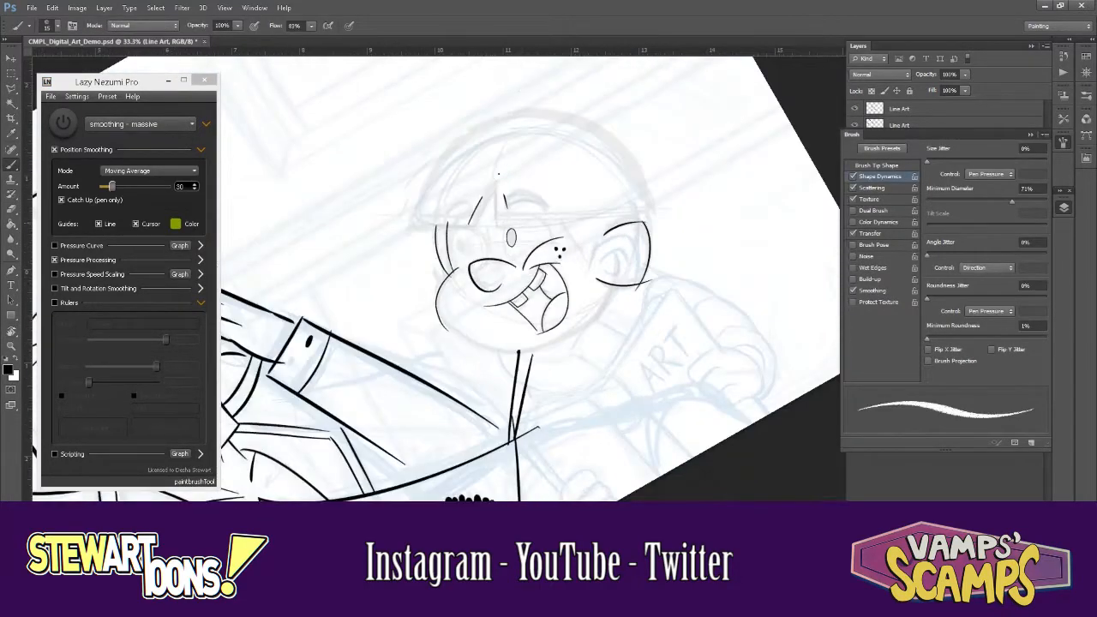
- Draw the curves of the boy's shoulder and sleeve, undoing the misplaced strokes
key(ctrl+plus)
key(ctrl+plus)
key(r)
drag(703, 377, 681, 143)
drag(490, 198, 529, 257)
drag(622, 74, 723, 282)
mouse_move(575, 257)
mouse_down()
mouse_move(673, 282)
mouse_move(429, 186)
mouse_move(447, 239)
mouse_up()
key(ctrl+alt+z)
key(ctrl+alt+z)
drag(507, 136, 520, 231)
- Draw the neckline curves below the boy's chin, next to the newspaper's upper corner
key(r)
drag(519, 232, 509, 300)
drag(531, 158, 641, 191)
key(ctrl+plus)
mouse_move(417, 245)
mouse_down()
mouse_move(509, 117)
mouse_move(699, 256)
mouse_up()
key(b)
drag(480, 272, 509, 357)
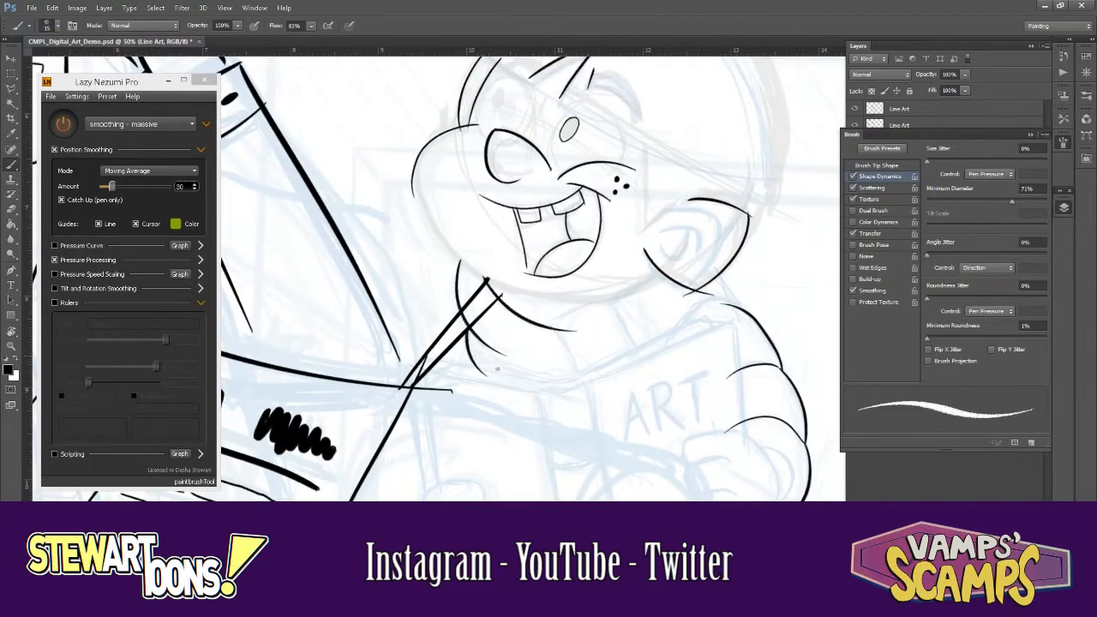
- Merge the Line Art layers that have colour overlays into a single Line Art layer
key(e)
click(900, 108)
right_click(936, 234)
click(828, 416)
key(ctrl+minus)
key(ctrl+minus)
key(r)
key(ctrl+minus)
key(ctrl+e)
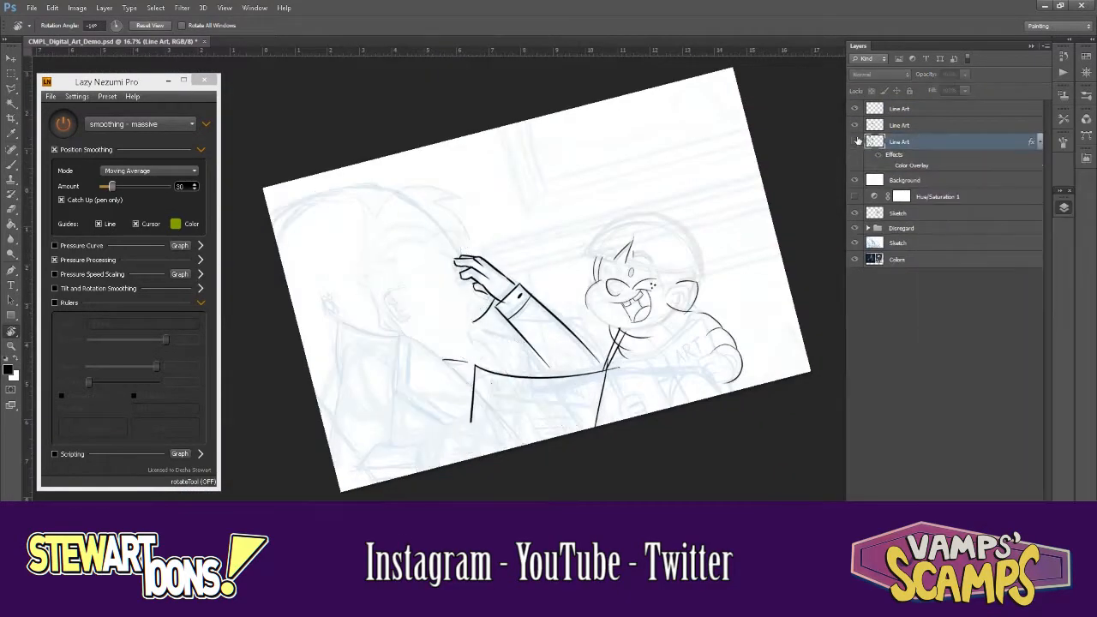
- Toggle the visibility of the Line Art layers to check their contents and select the topmost one
click(855, 125)
click(899, 125)
key(ctrl+plus)
key(ctrl+plus)
key(ctrl+minus)
key(ctrl+minus)
click(895, 109)
- Add a new layer below the topmost Line Art layer and draw the boy's shirt collar under the jaw
key(ctrl+plus)
key(ctrl+plus)
key(ctrl+plus)
key(ctrl+plus)
key(ctrl+plus)
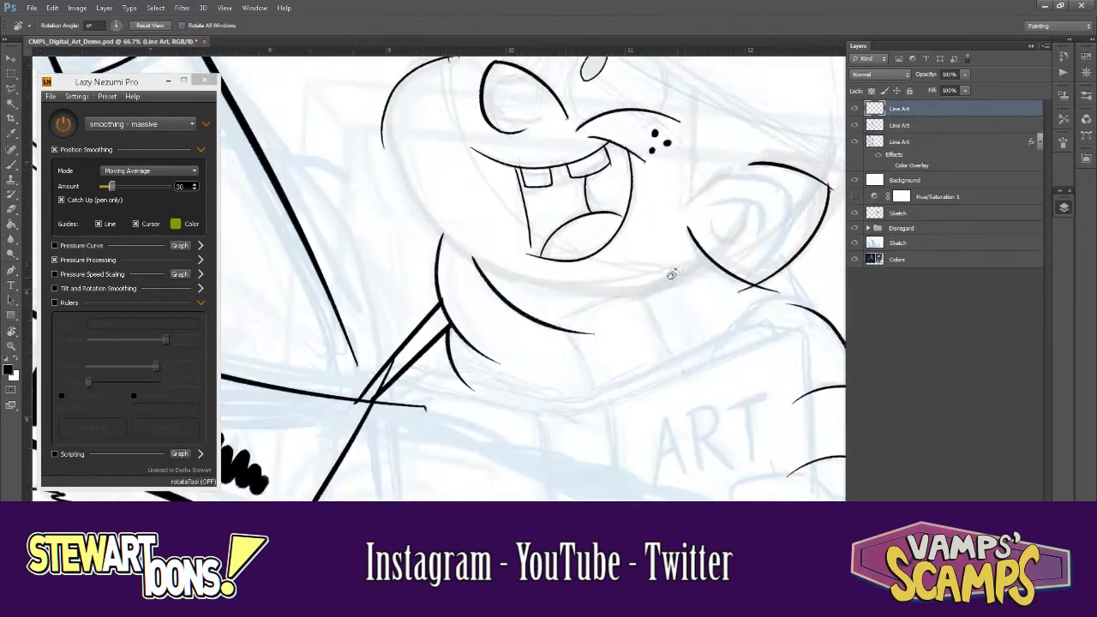
key(ctrl+minus)
drag(580, 302, 709, 255)
key(r)
drag(664, 380, 671, 188)
key(b)
drag(570, 245, 639, 179)
key(ctrl+shift+alt+n)
key(r)
drag(671, 188, 775, 344)
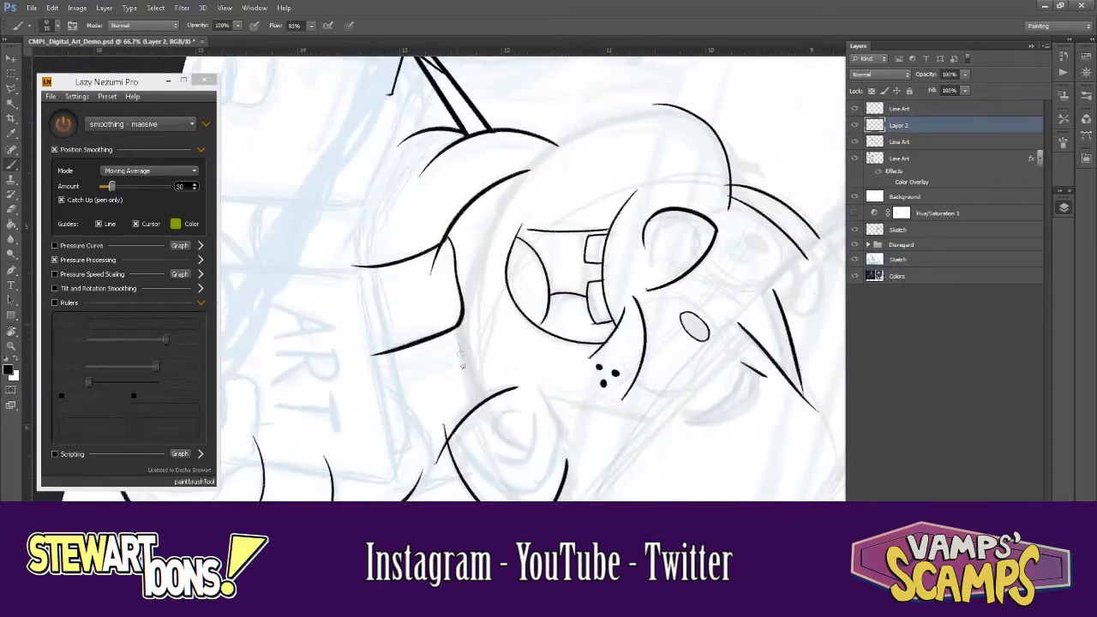
- Draw the boy's jaw, the inner ear lines and the straight fringe of his hair on Layer 2
drag(670, 198, 626, 176)
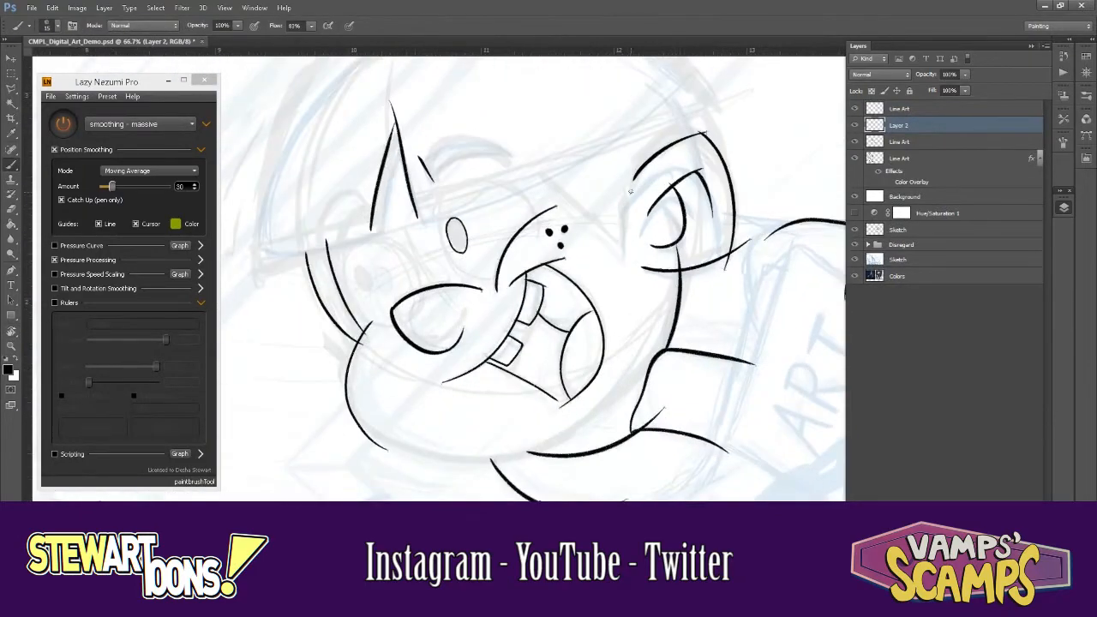
key(ctrl+minus)
key(ctrl+minus)
key(ctrl+minus)
key(ctrl+minus)
key(ctrl+plus)
key(ctrl+plus)
key(ctrl+plus)
key(r)
mouse_move(702, 332)
mouse_down()
mouse_move(646, 367)
mouse_move(455, 395)
mouse_up()
key(b)
key(r)
drag(589, 237, 471, 272)
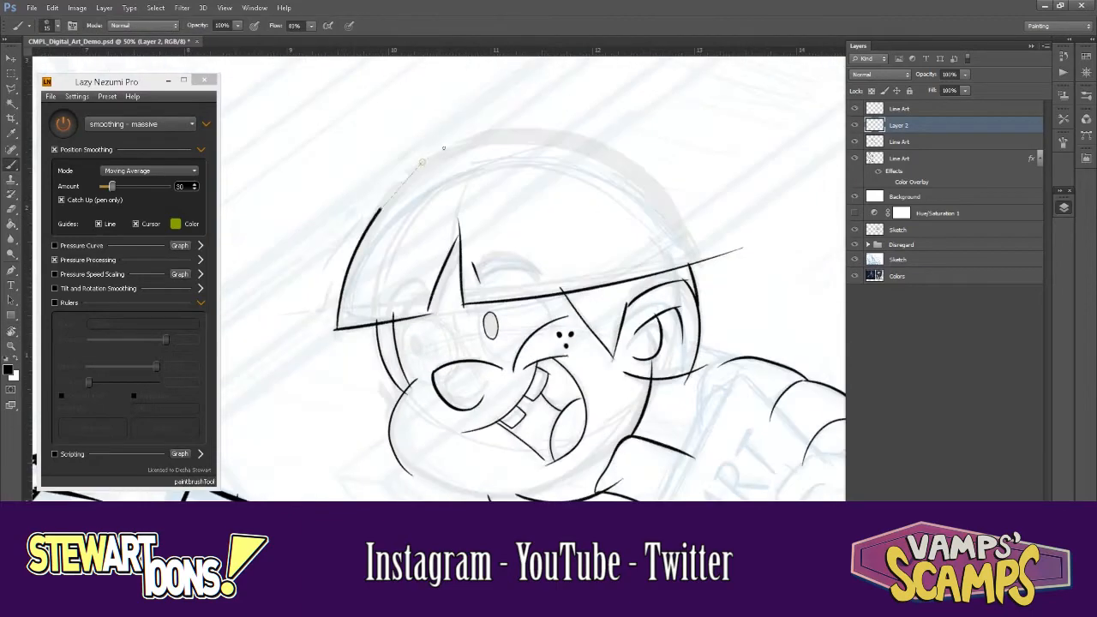
- Draw the rounded outer contour of the boy's bowl haircut over the top of his head
key(ctrl+minus)
key(ctrl+minus)
drag(718, 318, 704, 216)
key(ctrl+plus)
key(ctrl+plus)
key(r)
drag(741, 187, 754, 300)
key(r)
drag(467, 120, 544, 149)
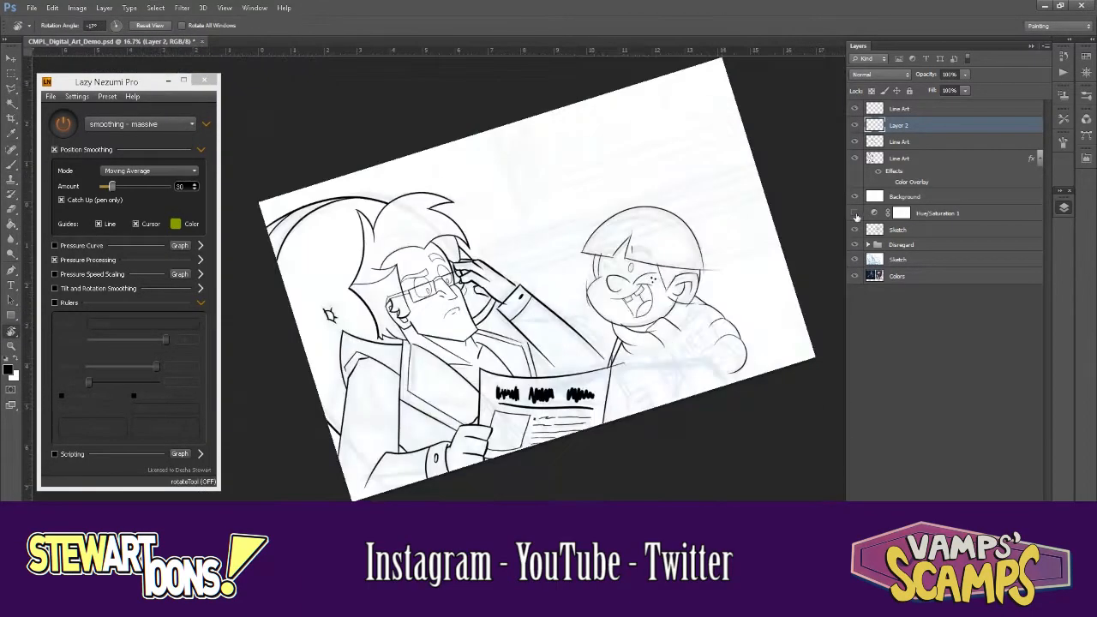
- Hide the Background layer and rename Layer 2 as Line Art
click(883, 198)
double_click(899, 125)
text(Line Art)
key(Return)
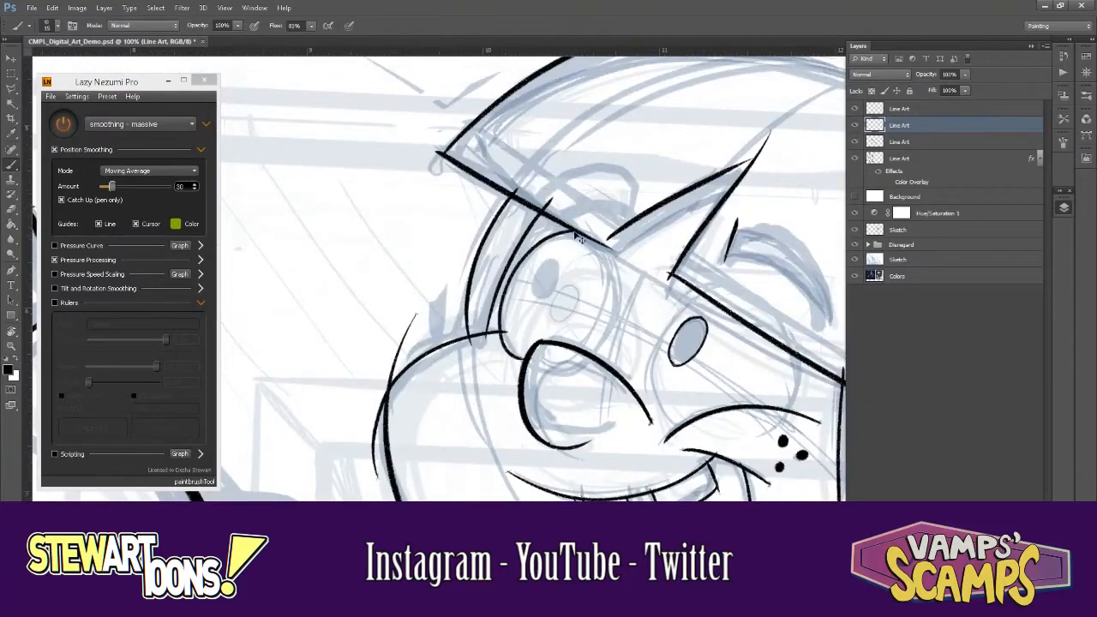
- Ink the outlines of the boy's two eyes below the fringe and the small oval pupils inside them
key(r)
drag(687, 342, 687, 214)
drag(569, 163, 610, 294)
drag(686, 173, 698, 210)
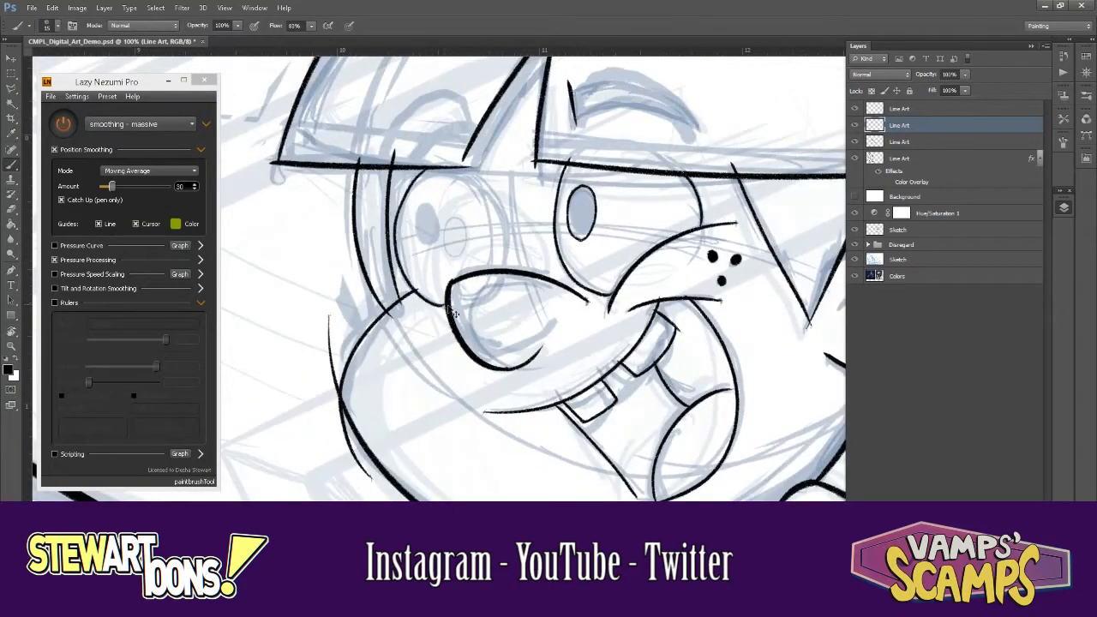
key(ctrl+plus)
drag(526, 180, 525, 184)
key(ctrl+minus)
key(ctrl+minus)
key(ctrl+minus)
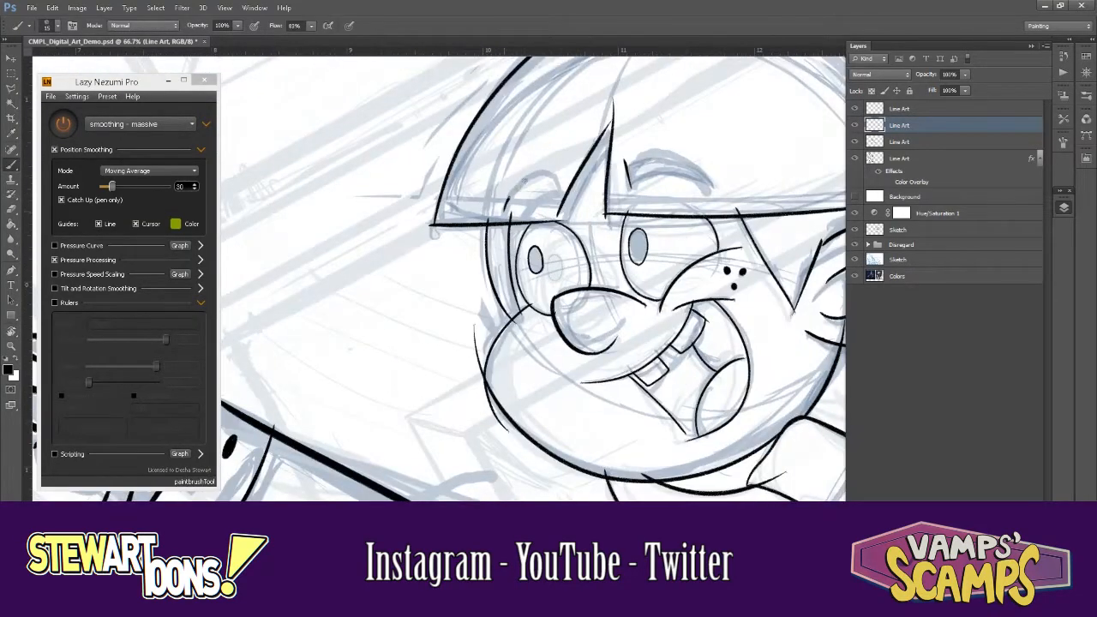
- Ink the boy's two eyebrows, a thin arch above one eye and a thick curved shape above the other
key(ctrl+plus)
key(ctrl+plus)
key(ctrl+plus)
key(r)
drag(696, 370, 697, 191)
drag(542, 287, 743, 127)
key(r)
drag(697, 190, 686, 343)
key(ctrl+minus)
key(ctrl+minus)
key(ctrl+plus)
key(ctrl+plus)
key(ctrl+minus)
key(ctrl+minus)
key(ctrl+minus)
key(ctrl+minus)
key(ctrl+plus)
key(ctrl+plus)
key(ctrl+plus)
key(ctrl+plus)
key(ctrl+minus)
key(ctrl+minus)
key(ctrl+minus)
key(ctrl+minus)
key(ctrl+plus)
key(ctrl+plus)
key(ctrl+plus)
- Ink the boy's hand and curled fingers gripping the book cover beside the ART lettering
key(r)
drag(643, 403, 484, 69)
drag(537, 137, 546, 330)
key(r)
drag(601, 218, 369, 438)
mouse_move(624, 245)
mouse_down()
mouse_move(502, 318)
mouse_move(526, 265)
mouse_up()
key(r)
drag(463, 409, 571, 286)
mouse_move(490, 268)
mouse_down()
mouse_move(515, 326)
mouse_move(428, 257)
mouse_up()
key(r)
key(ctrl+minus)
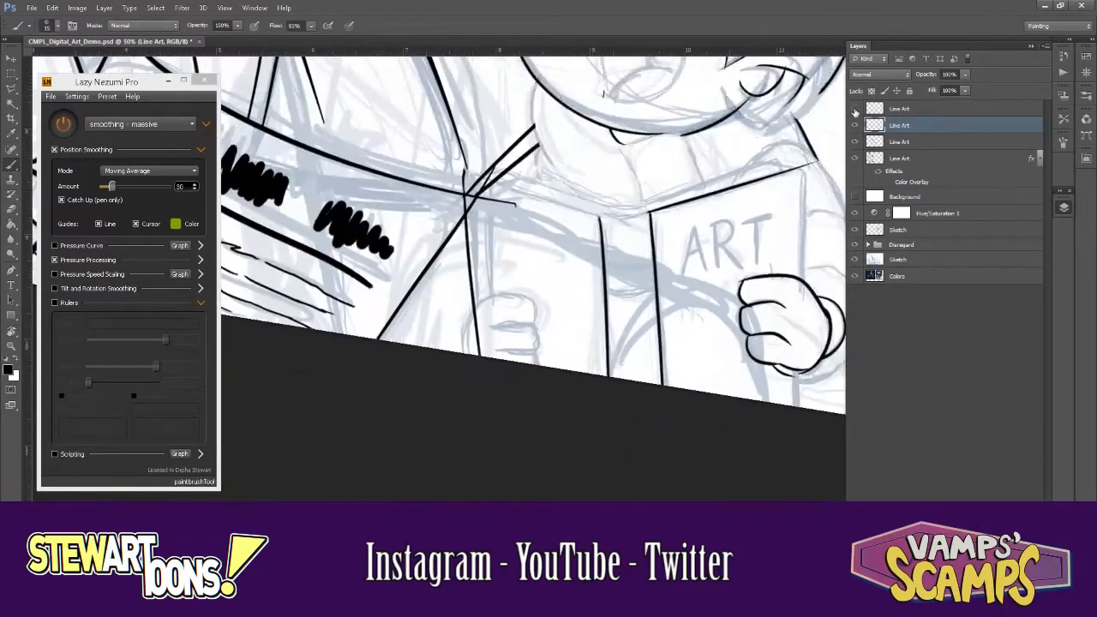
- Ink the fingers of the boy's other hand around the far edge of the book and clean their line ends
key(ctrl+plus)
key(ctrl+plus)
key(e)
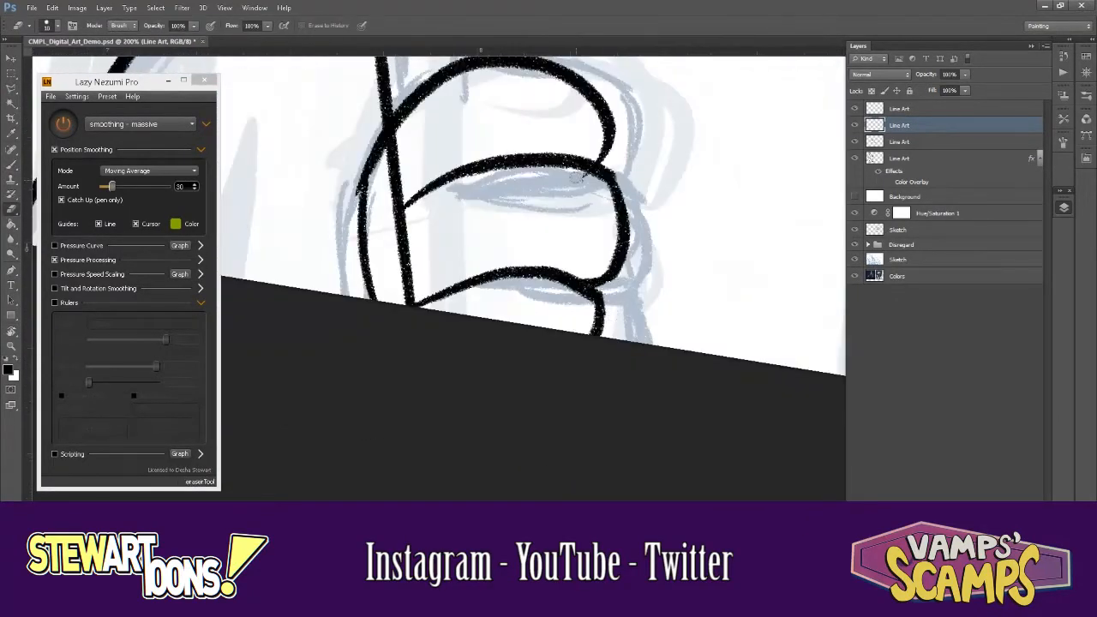
key(ctrl+plus)
key(r)
key(ctrl+minus)
key(ctrl+minus)
key(ctrl+minus)
key(ctrl+minus)
key(ctrl+minus)
key(ctrl+minus)
key(ctrl+minus)
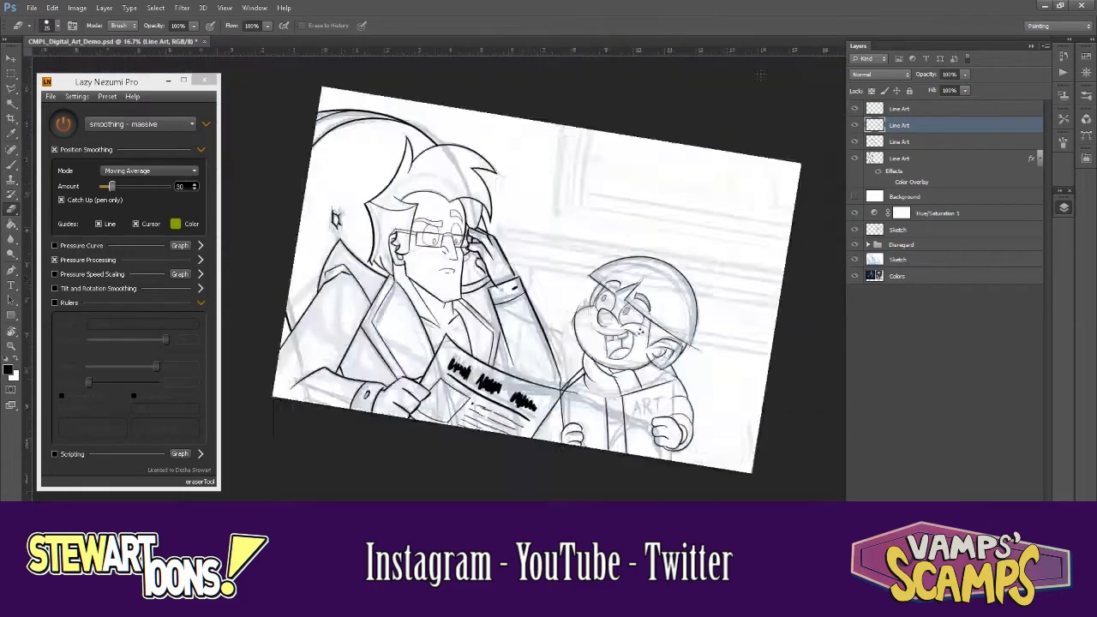
- Show the Background layer and erase overshooting line ends around the boy's face on the two topmost Line Art layers
click(855, 196)
key(ctrl+plus)
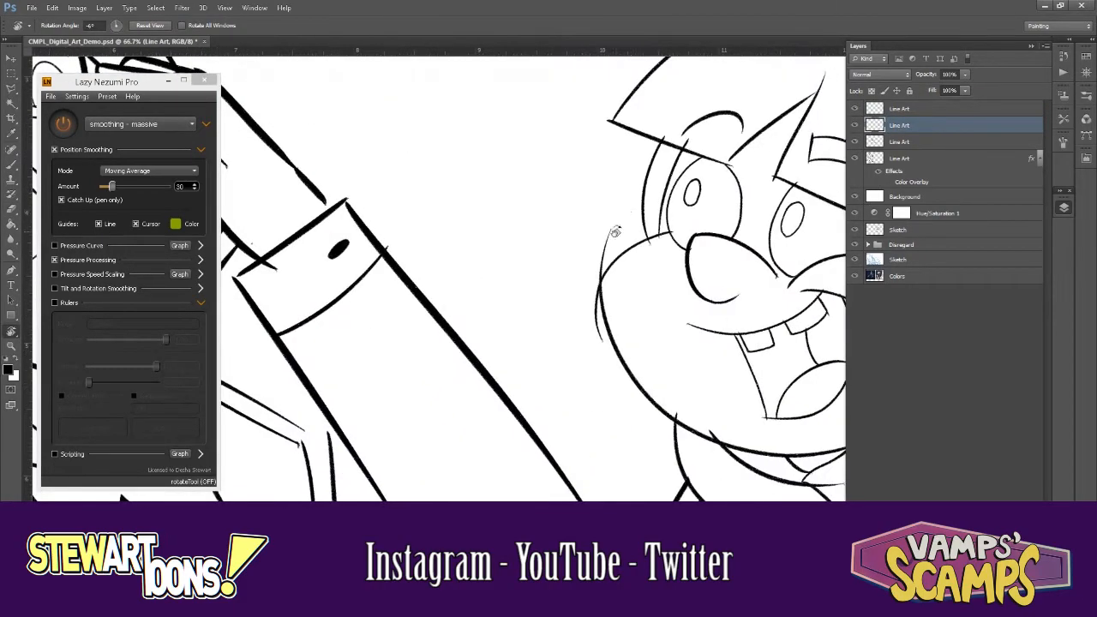
key(e)
click(900, 108)
key(ctrl+minus)
key(ctrl+plus)
key(ctrl+plus)
key(ctrl+plus)
click(899, 125)
key(ctrl+minus)
key(ctrl+minus)
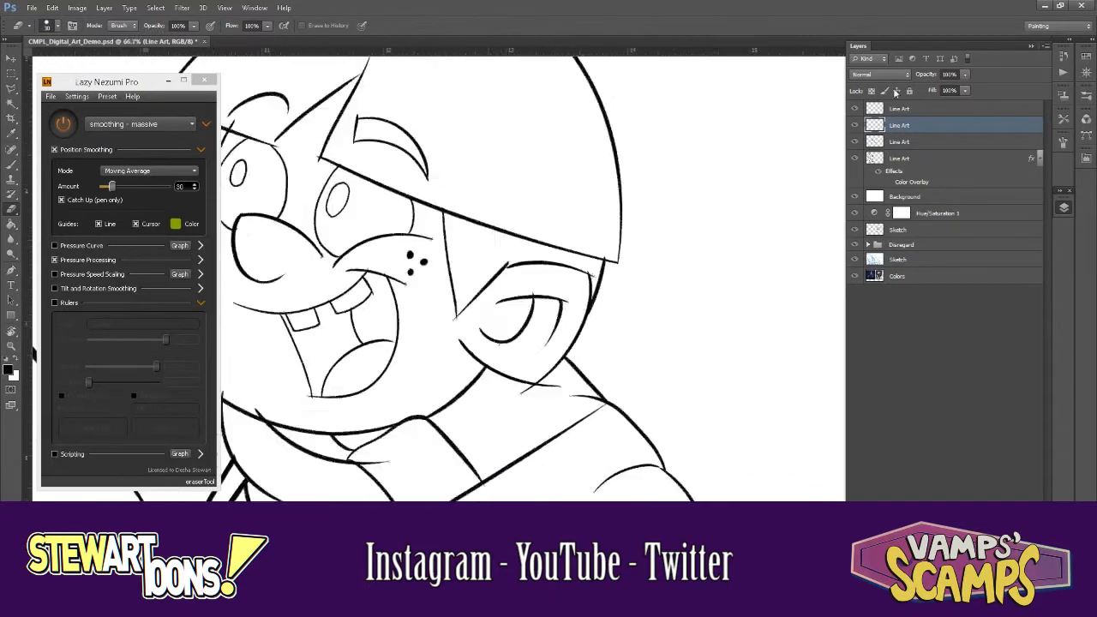
- Copy the Color Overlay layer style from the lowest Line Art layer and paste it onto the topmost Line Art layer
key(ctrl+minus)
key(ctrl+minus)
right_click(906, 161)
key(Escape)
right_click(906, 161)
click(951, 305)
right_click(900, 108)
click(951, 266)
- Erase the overshooting line ends on the boy's face, ear, scarf and sleeve
key(ctrl+plus)
key(ctrl+plus)
key(ctrl+plus)
key(ctrl+plus)
key(ctrl+plus)
key(ctrl+minus)
key(ctrl+minus)
key(ctrl+minus)
key(ctrl+plus)
key(ctrl+plus)
drag(664, 384, 517, 332)
key(ctrl+plus)
key(ctrl+plus)
drag(539, 367, 644, 360)
key(ctrl+plus)
drag(558, 232, 605, 330)
key(ctrl+minus)
key(ctrl+minus)
key(ctrl+minus)
key(ctrl+minus)
key(ctrl+minus)
key(ctrl+minus)
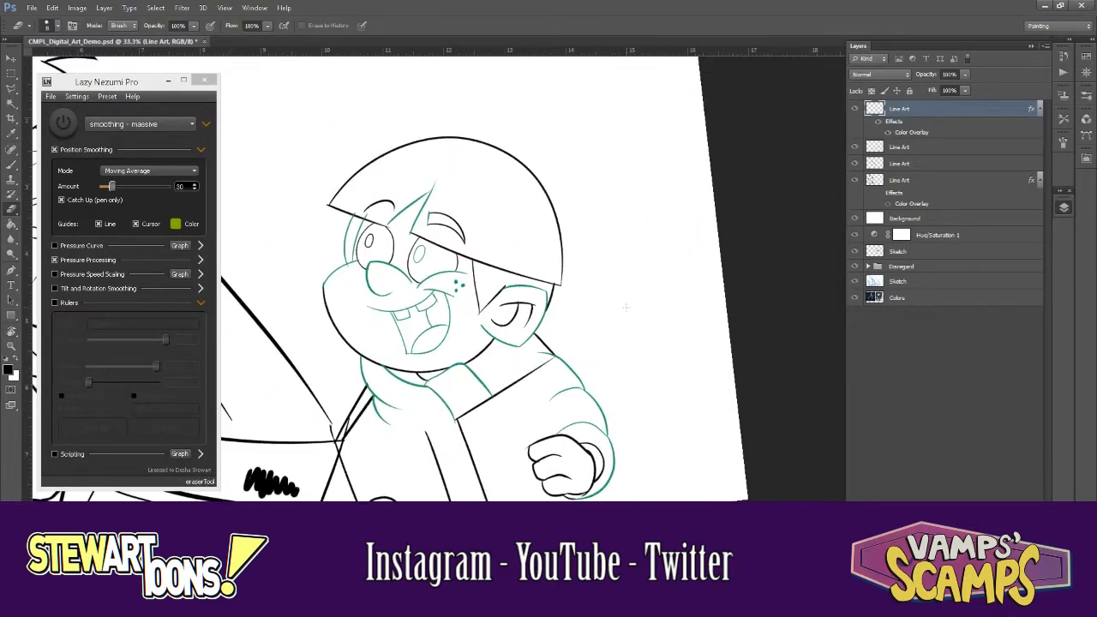
- Lower the Background layer's opacity until the sketch shows through faintly, and reselect the topmost Line Art layer
click(905, 219)
drag(964, 74, 948, 92)
click(899, 109)
- Fill the gap where the back of the man's raised hand meets his cuff and hide the topmost layer's effects
key(b)
key(ctrl+plus)
key(ctrl+plus)
key(ctrl+plus)
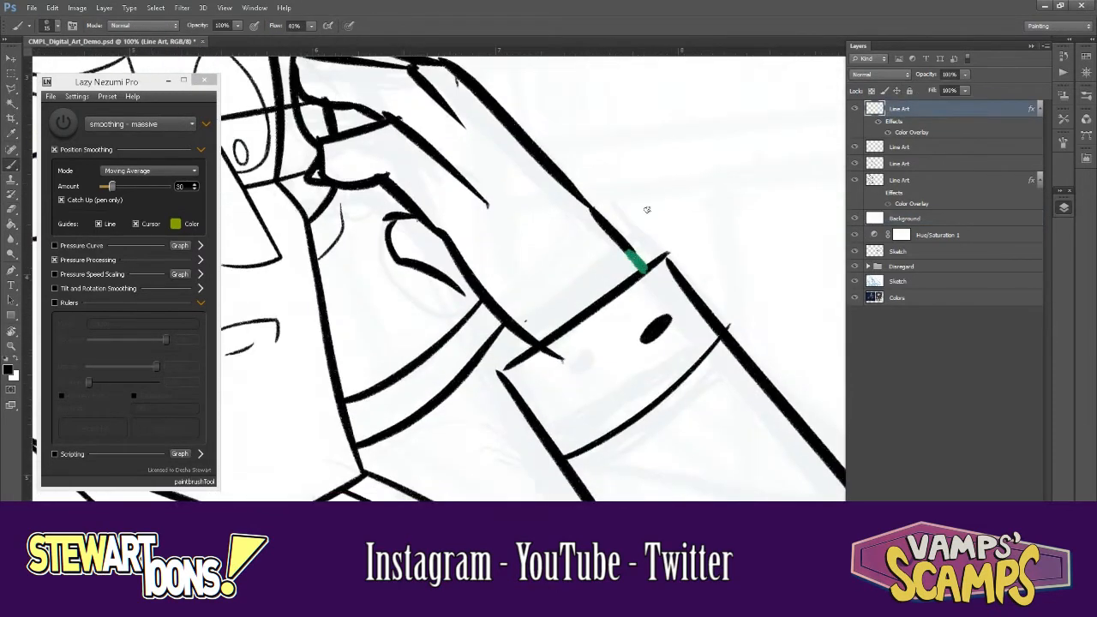
key(ctrl+plus)
key(ctrl+minus)
key(ctrl+minus)
key(ctrl+minus)
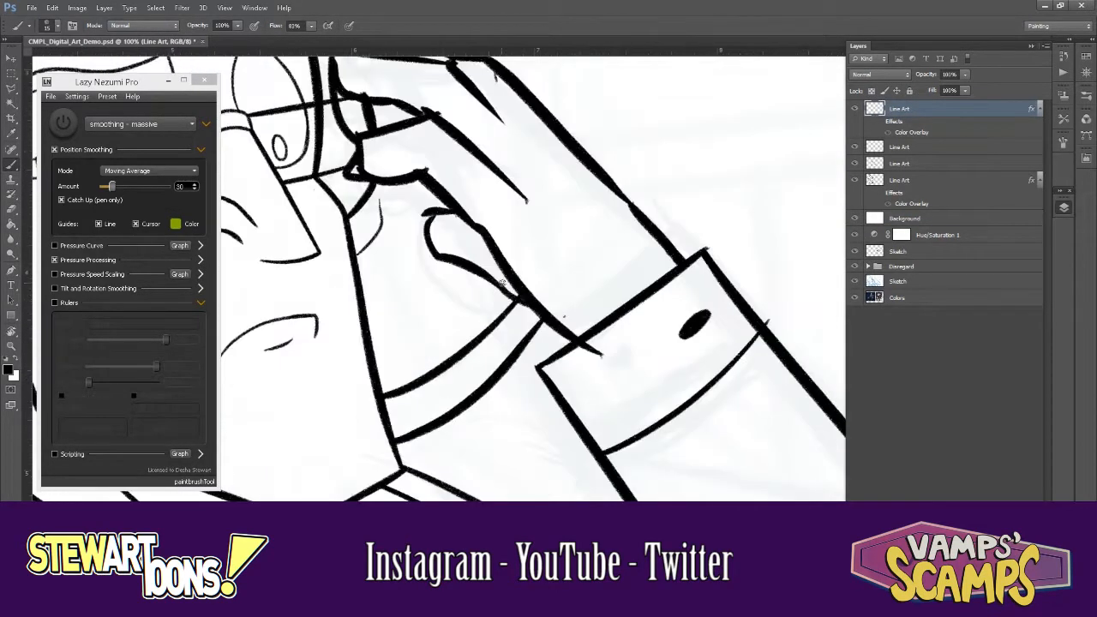
- Erase the overshooting line ends on the man's raised hand and cuff on the third Line Art layer
key(ctrl+plus)
click(900, 163)
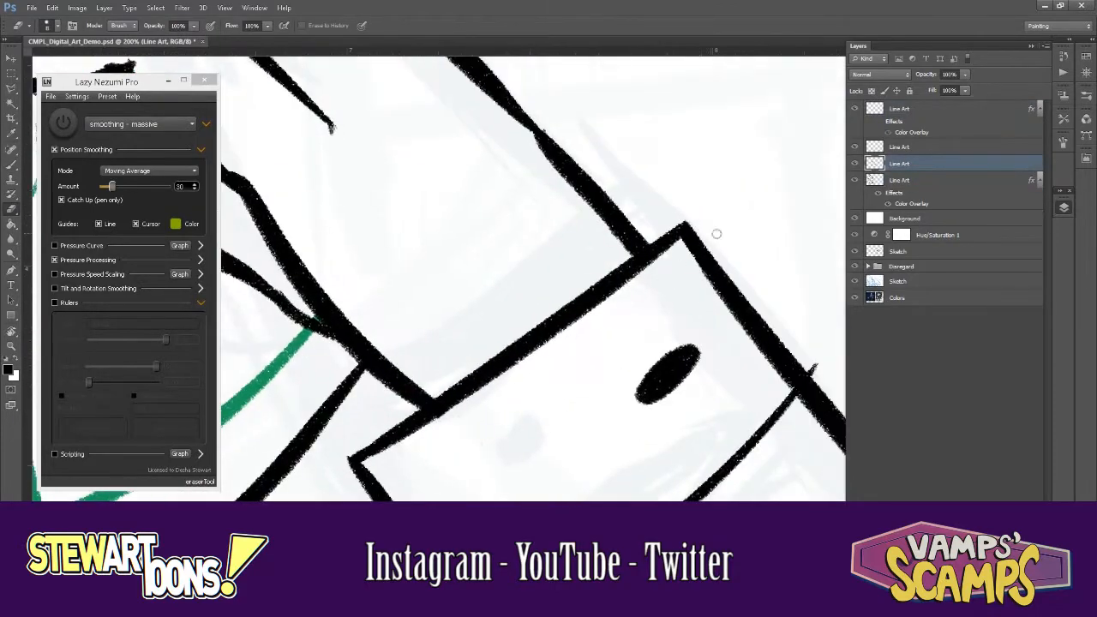
key(ctrl+plus)
key(e)
mouse_move(563, 337)
mouse_down()
mouse_move(775, 446)
mouse_move(787, 387)
mouse_up()
key(r)
mouse_move(452, 103)
mouse_down()
mouse_move(551, 282)
mouse_move(612, 158)
mouse_move(537, 183)
mouse_move(647, 262)
mouse_up()
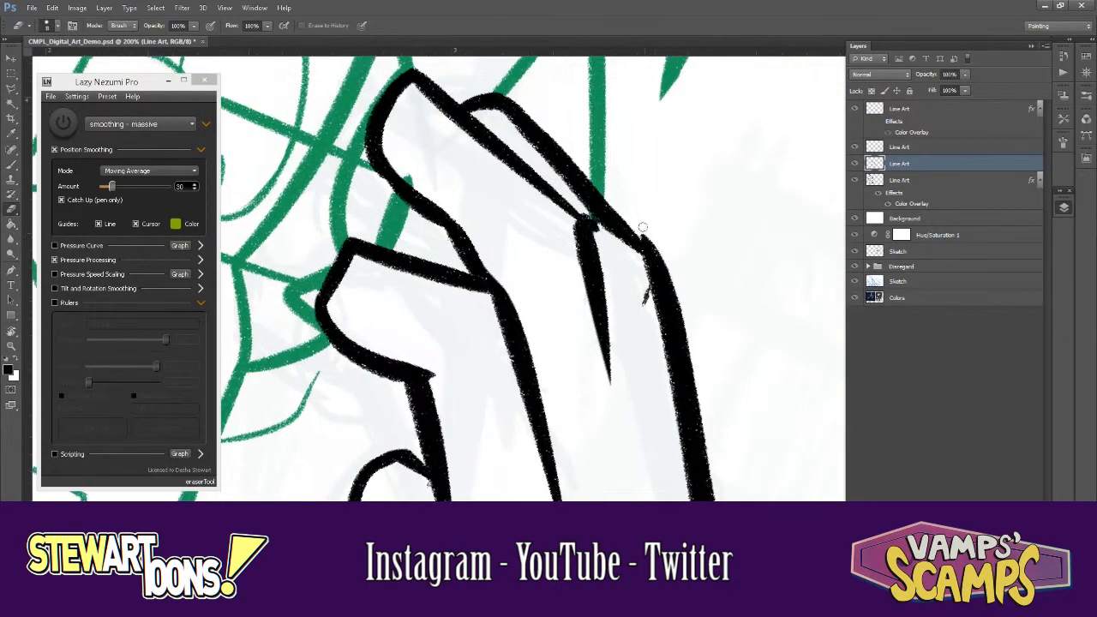
- Examine the man's raised arm, the newspaper and the boy for remaining gaps and stray line ends
key(b)
key(ctrl+minus)
key(ctrl+minus)
key(ctrl+minus)
key(ctrl+minus)
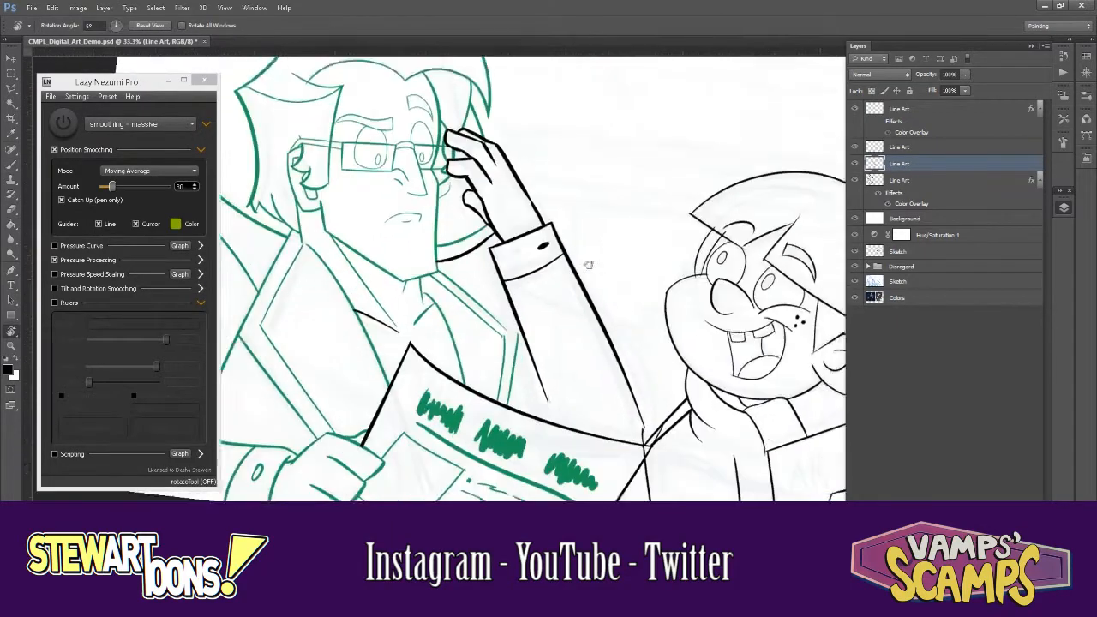
key(r)
drag(531, 236, 665, 279)
key(ctrl+plus)
key(ctrl+plus)
key(ctrl+minus)
key(ctrl+minus)
key(ctrl+minus)
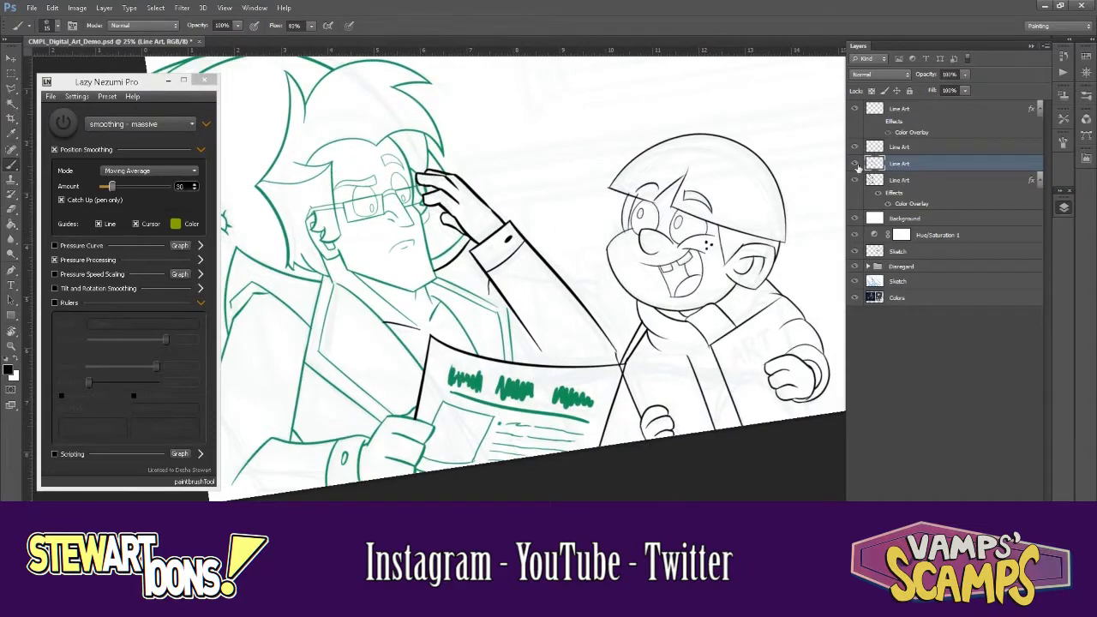
- Ink the book's remaining edges, the two curved bands on its spine and the title ART on its cover
drag(780, 310, 587, 308)
key(ctrl+plus)
key(ctrl+plus)
drag(360, 343, 637, 365)
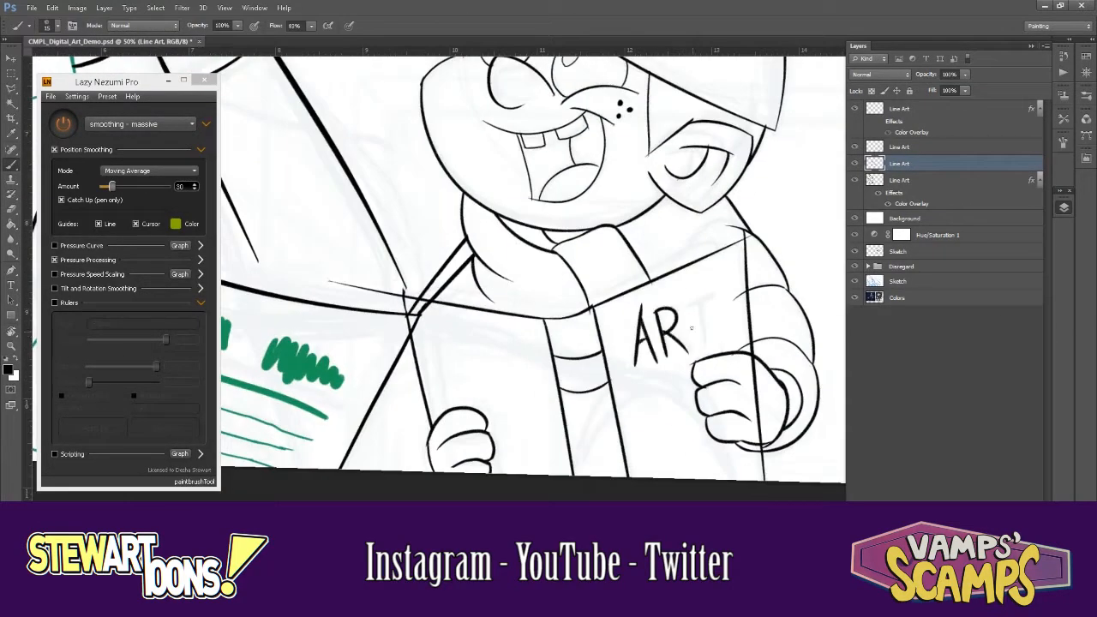
mouse_move(699, 300)
mouse_down()
mouse_move(701, 344)
mouse_move(634, 257)
mouse_up()
- Add a new layer above the third Line Art layer, draw the inner page edges along the book's top, and reselect that Line Art layer
key(ctrl+shift+alt+n)
key(ctrl+plus)
key(alt+bracketleft)
key(e)
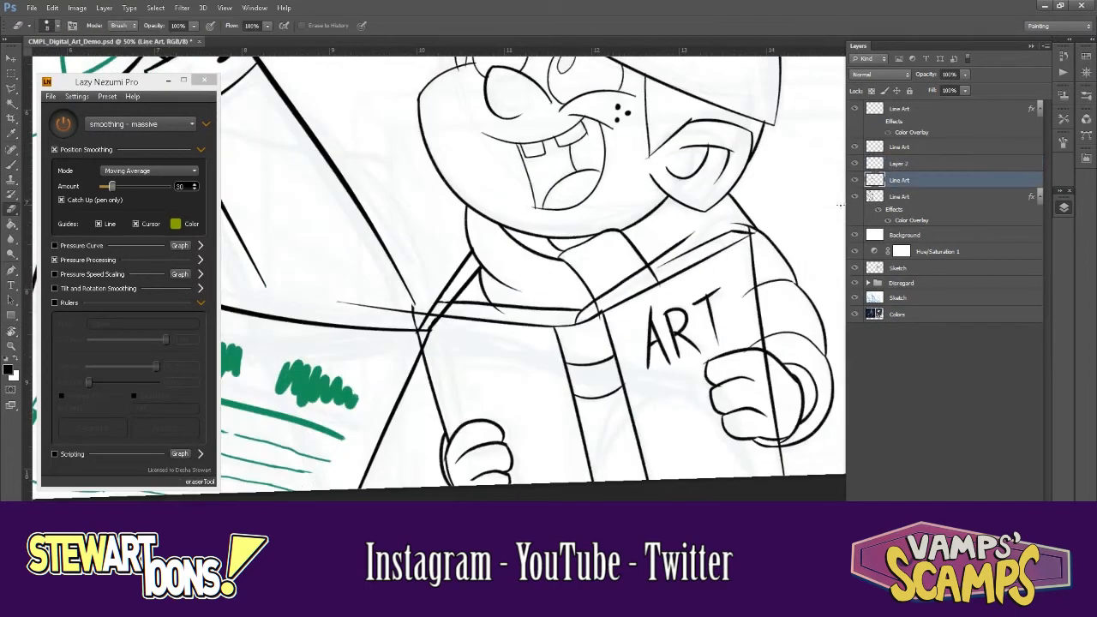
key(ctrl+minus)
key(ctrl+minus)
key(b)
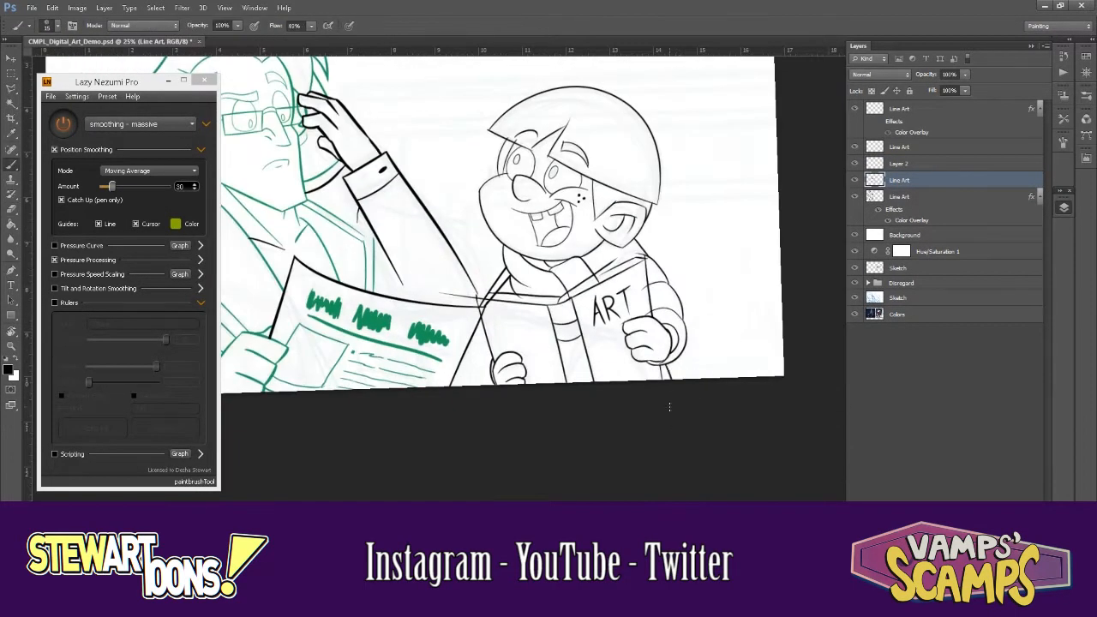
- Check the line art of the boy's face and hide the Hue/Saturation 1 adjustment layer
key(ctrl+plus)
key(ctrl+plus)
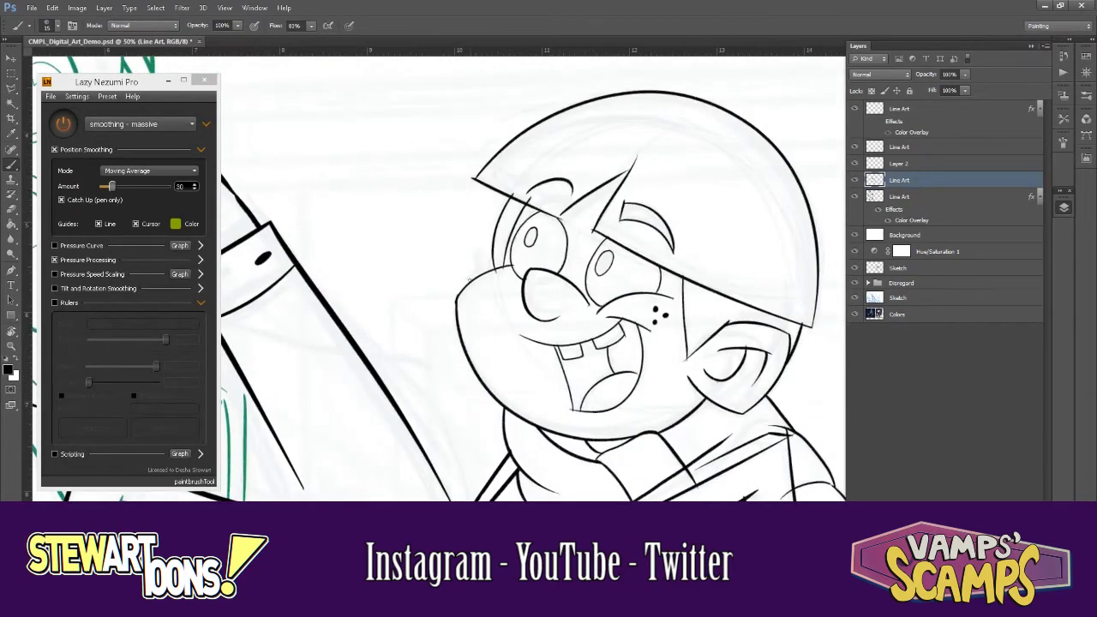
key(ctrl+minus)
key(ctrl+minus)
key(ctrl+minus)
click(855, 251)
- Gather all Line Art layers and Layer 2 into a group named Characters and collapse it
click(921, 109)
key(ctrl+g)
double_click(900, 109)
text(Characters)
click(909, 122)
shift+click(895, 210)
drag(894, 210, 883, 108)
click(868, 106)
- Draw an L-shaped Pen path along the inner edge of the picture frame on the wall and display the document's paths
key(p)
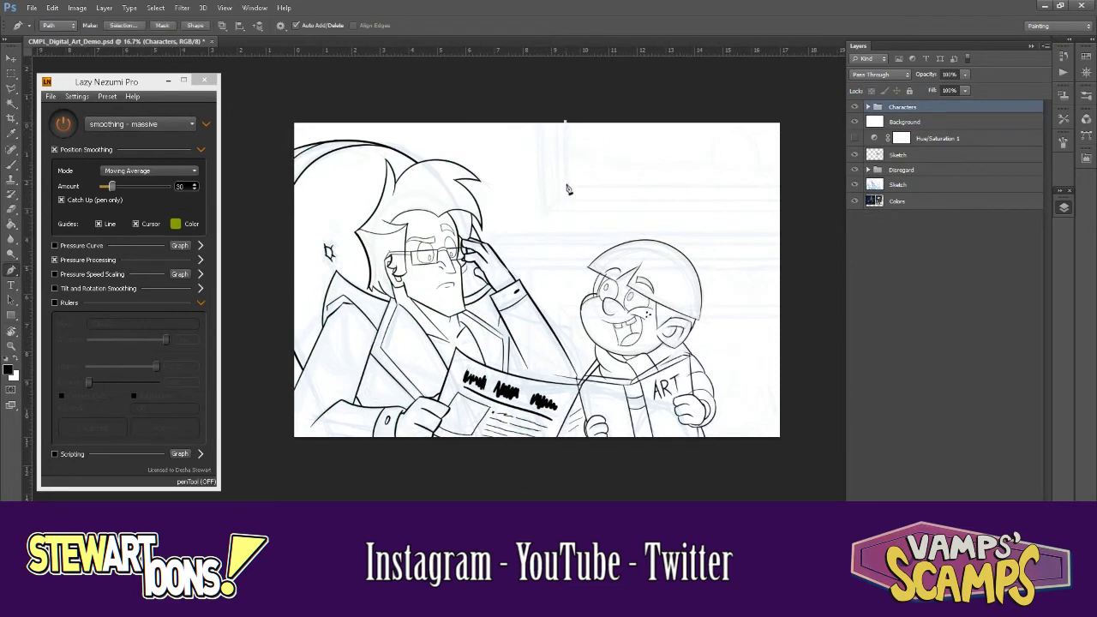
key(b)
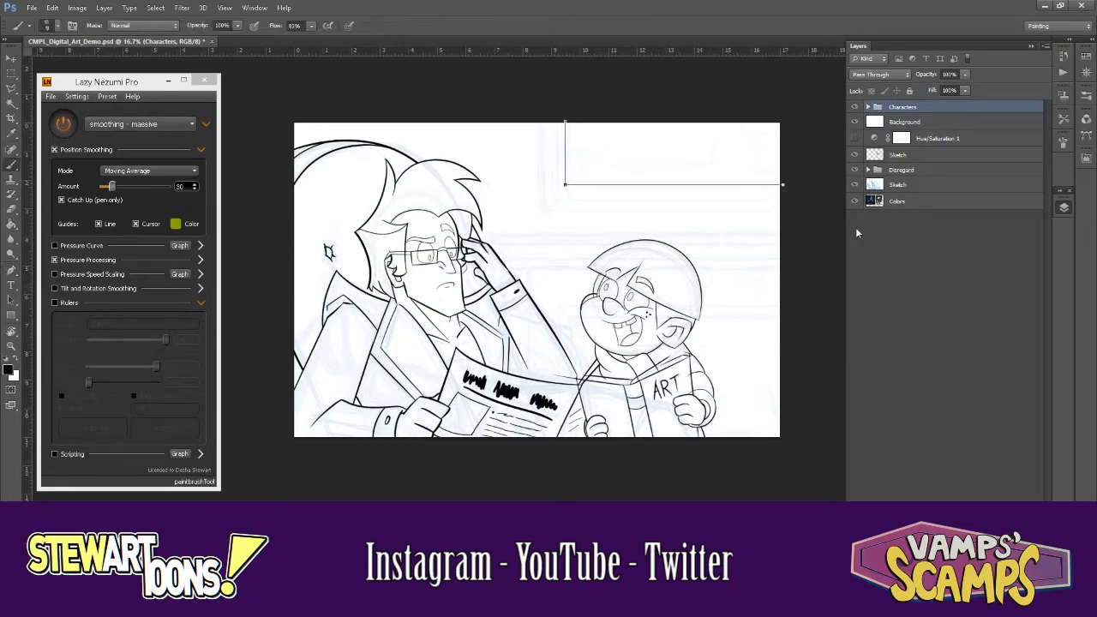
key(F7)
click(225, 8)
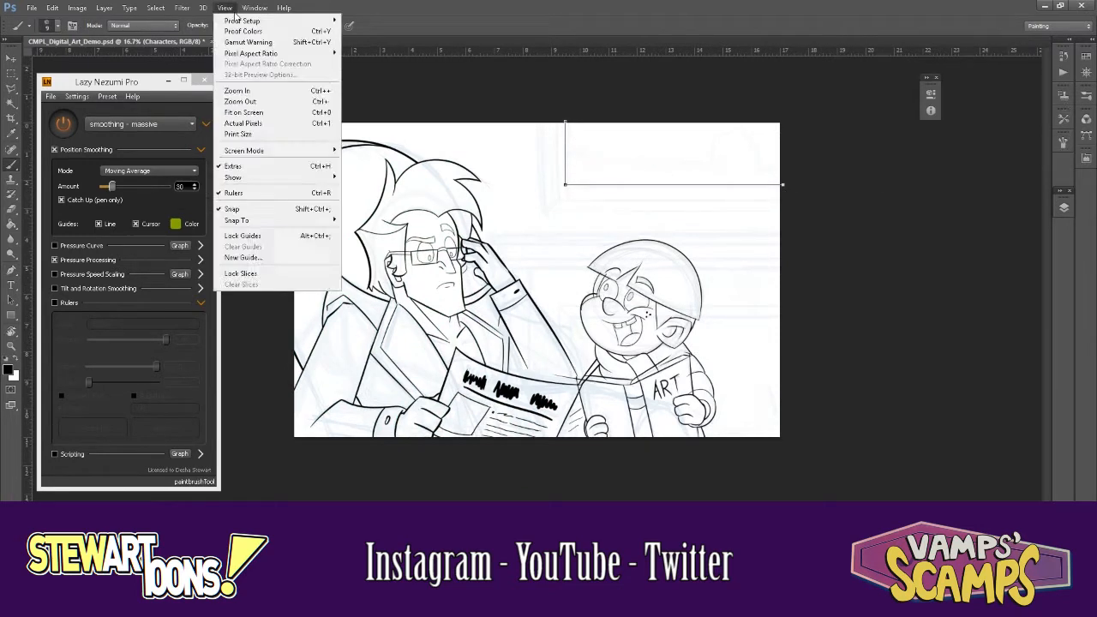
click(257, 281)
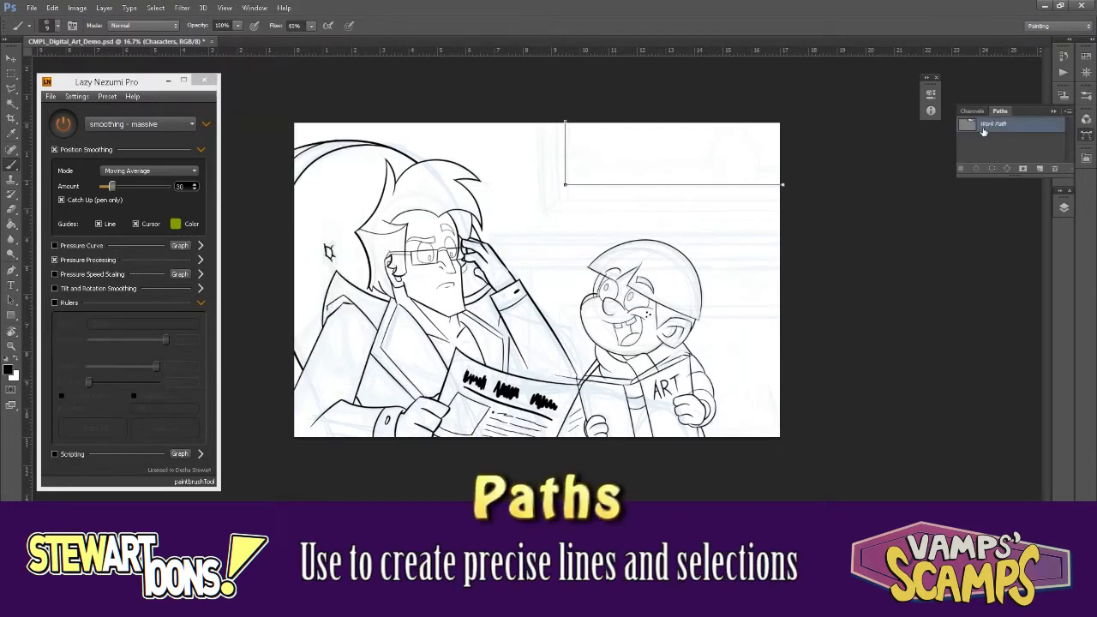
- Add a new layer named Background Lines above the Characters group
right_click(984, 130)
key(Escape)
click(1063, 208)
key(ctrl+shift+alt+n)
click(1033, 47)
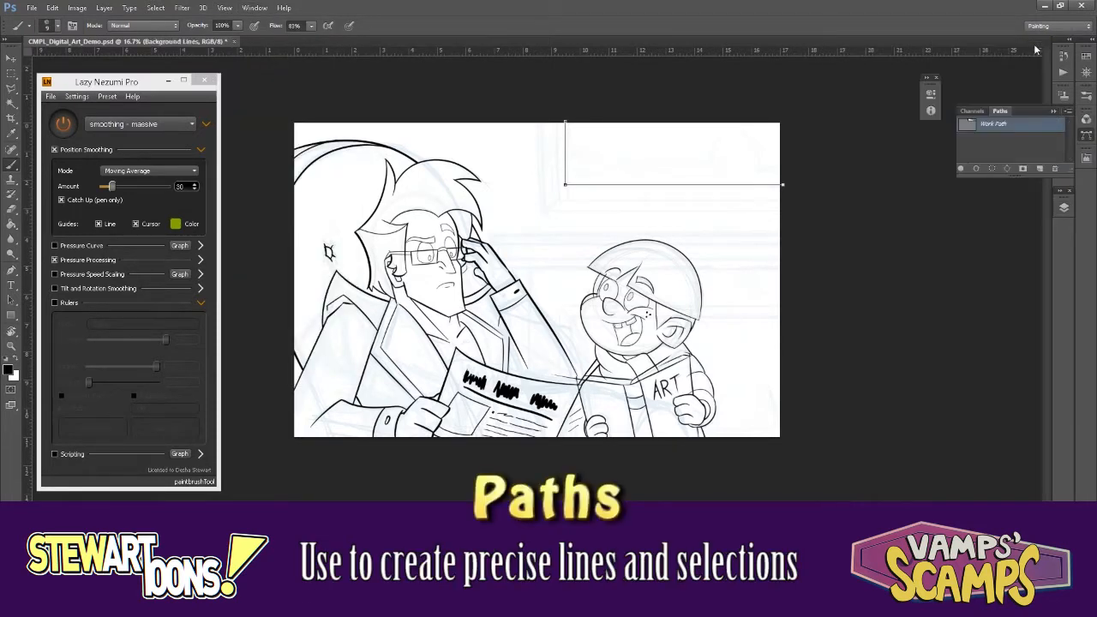
- Stroke the frame path with the Pencil, without simulated pressure, and delete the work path
right_click(995, 124)
click(968, 184)
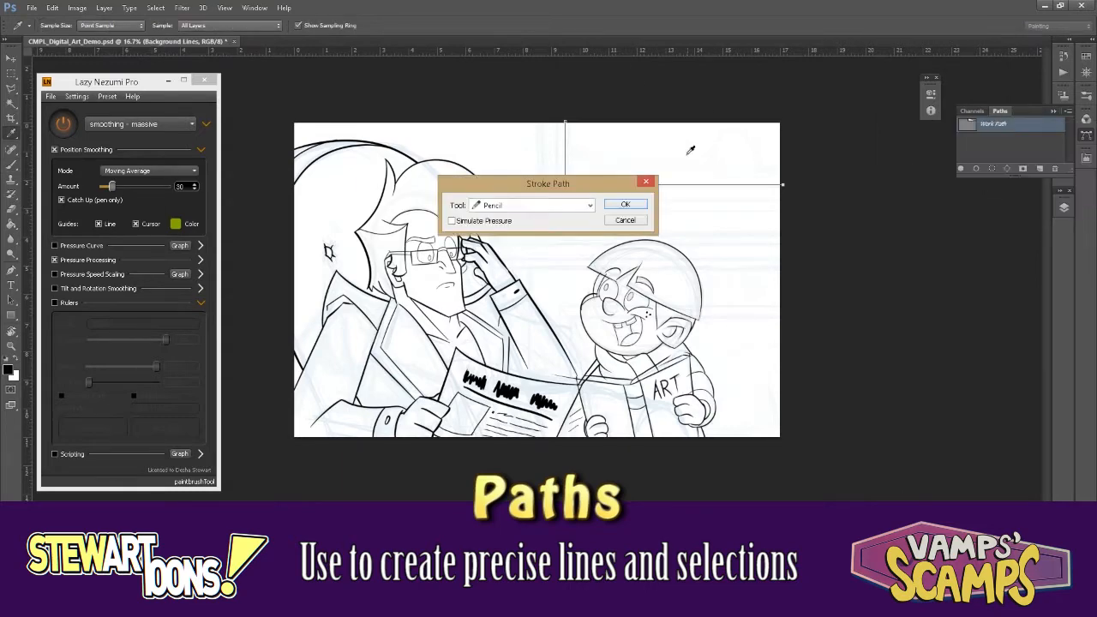
click(621, 209)
key(ctrl+plus)
key(Delete)
- Draw and stroke two more L-shaped paths for the picture frame's middle and outer edges
mouse_move(615, 201)
mouse_down()
mouse_move(571, 242)
mouse_move(560, 292)
mouse_up()
key(p)
click(511, 132)
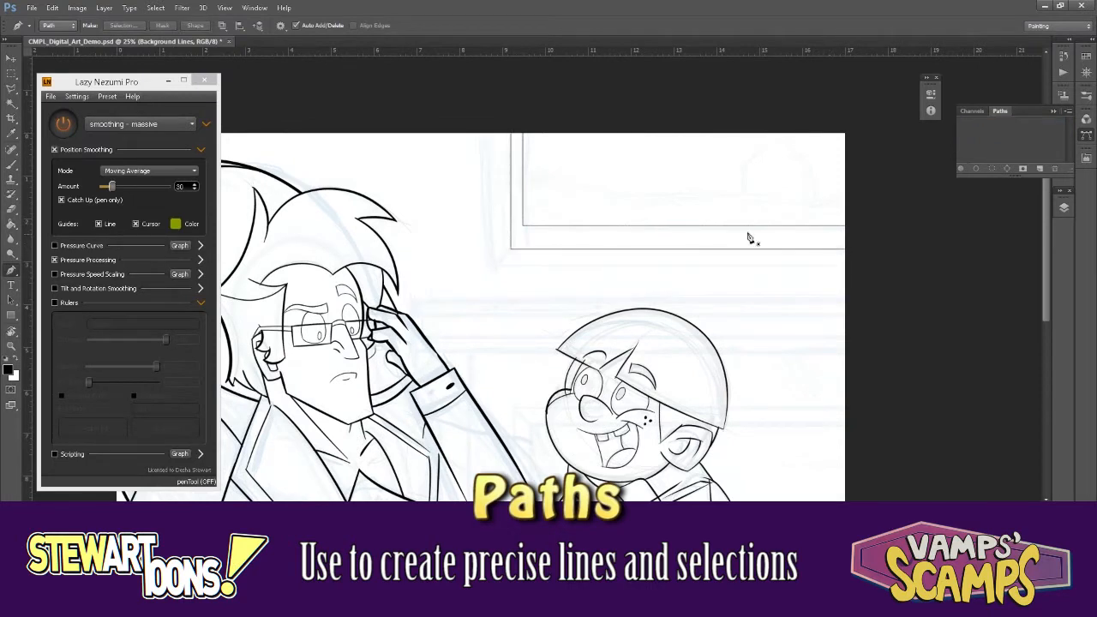
click(488, 132)
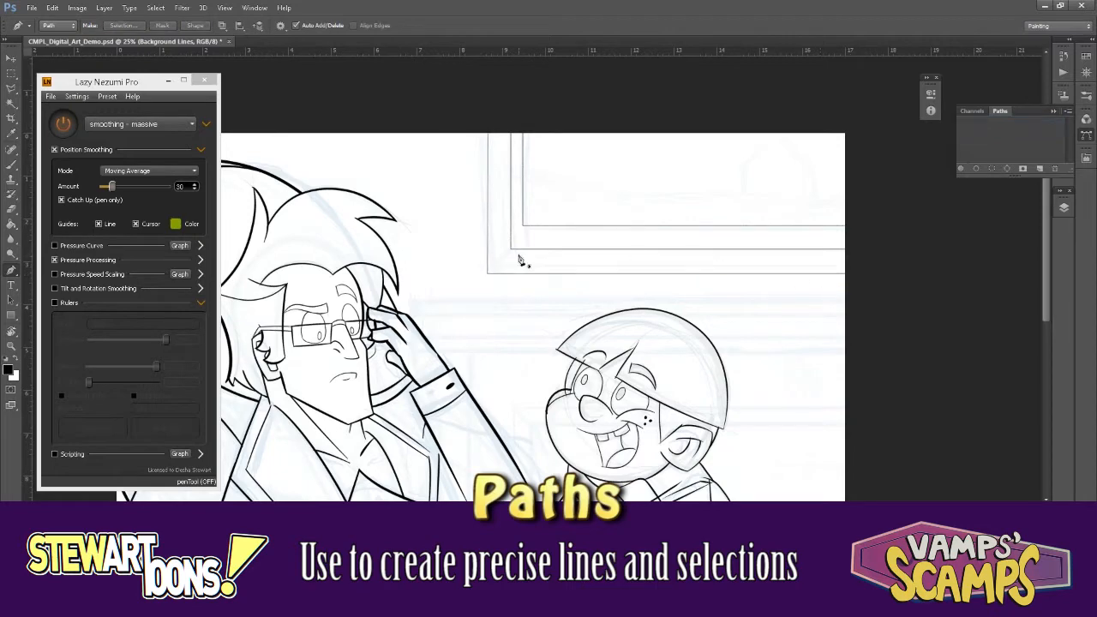
- Draw a diagonal path joining the middle and outer corners of the picture frame, stroke it with the Pencil and delete the path
click(511, 249)
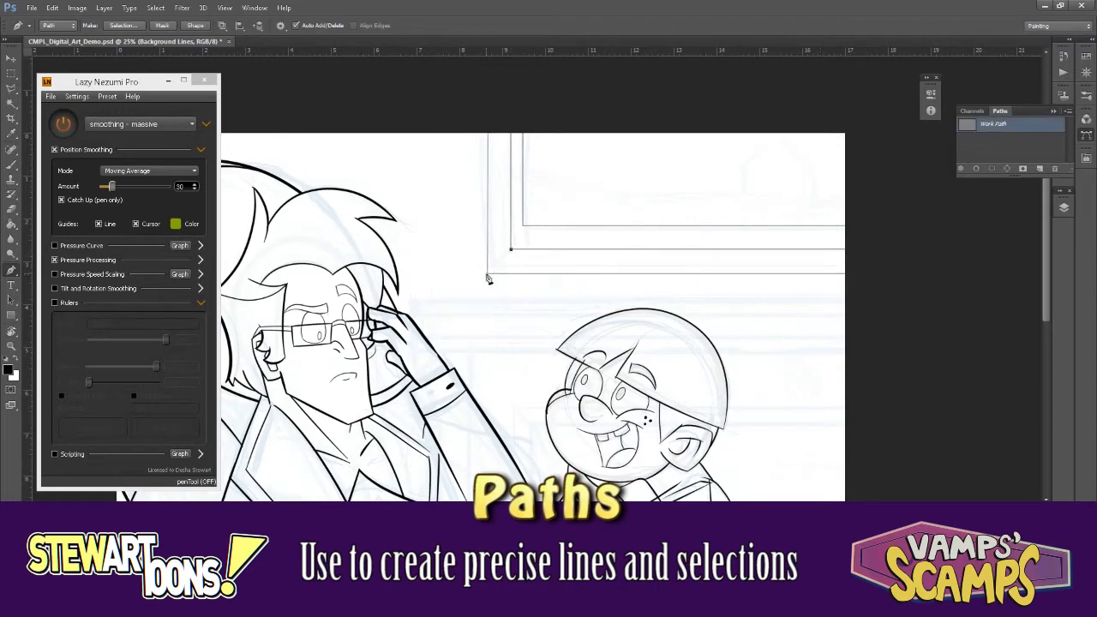
key(ctrl+1)
drag(375, 260, 413, 292)
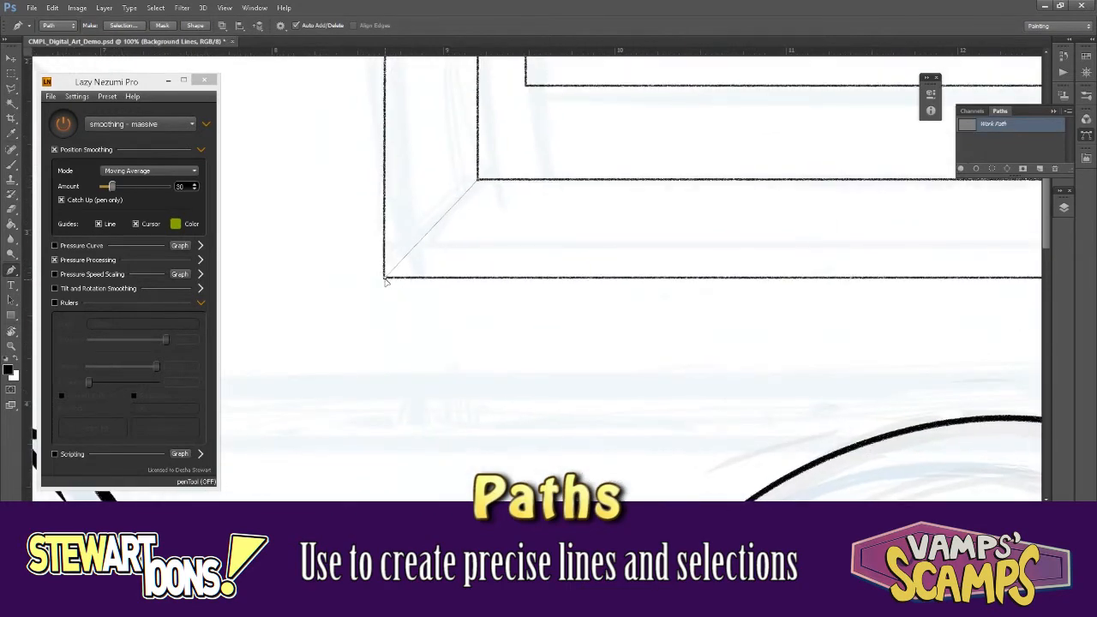
key(ctrl+minus)
key(ctrl+minus)
key(ctrl+minus)
key(ctrl+minus)
right_click(1027, 127)
click(978, 194)
click(643, 206)
key(Delete)
key(ctrl+plus)
key(ctrl+plus)
key(ctrl+minus)
key(ctrl+minus)
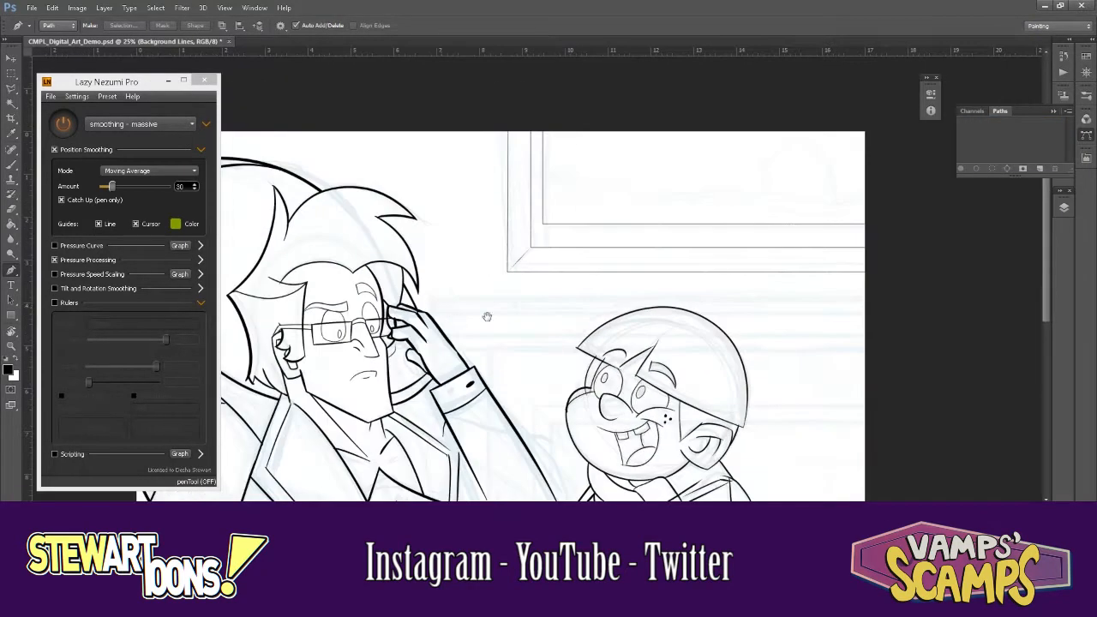
drag(552, 342, 495, 214)
click(495, 296)
key(Delete)
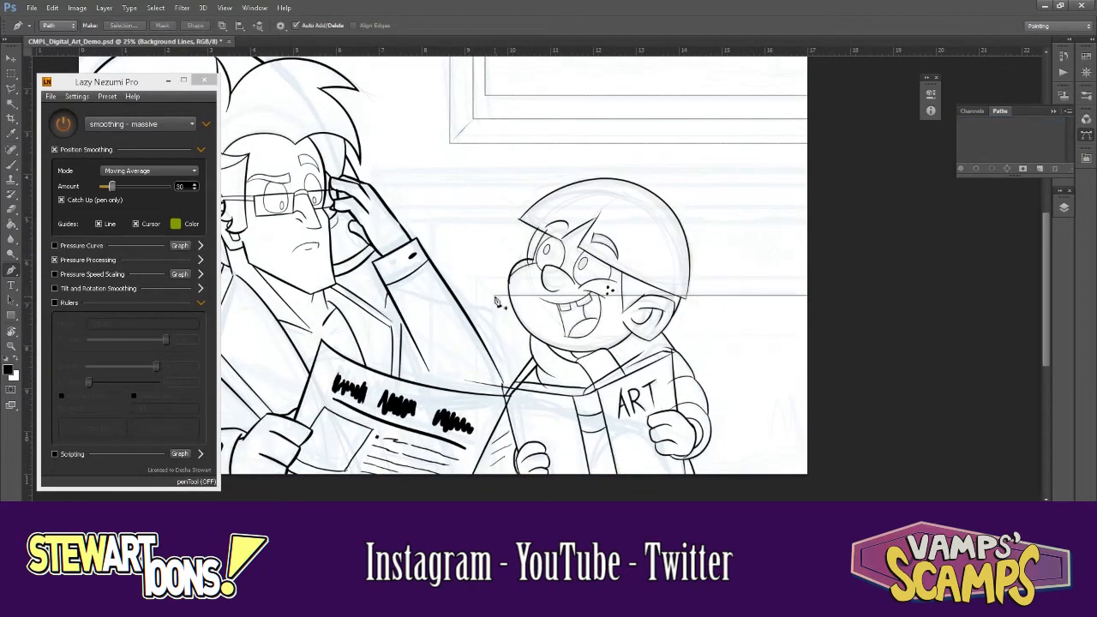
key(ctrl+alt+z)
key(ctrl+alt+z)
key(ctrl+alt+z)
- Draw and stroke four straight horizontal mantel lines from beside the man's raised hand to the canvas edge, deleting each path
key(b)
key(p)
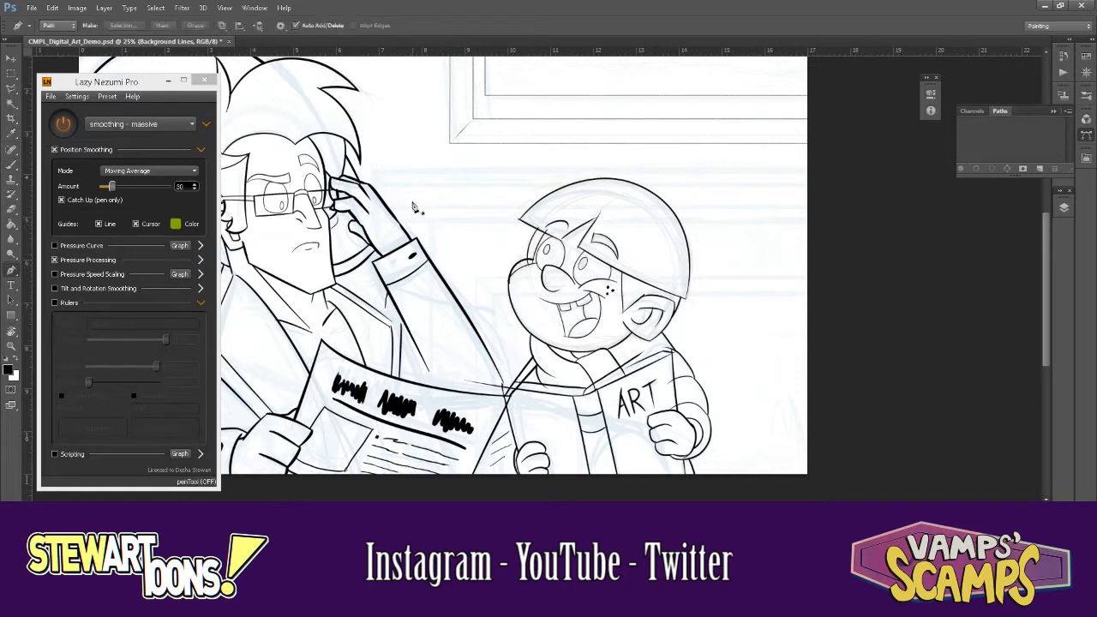
click(371, 170)
shift+click(812, 171)
key(Delete)
click(371, 186)
shift+click(829, 192)
key(Delete)
click(388, 208)
shift+click(815, 210)
key(Delete)
click(399, 224)
key(Delete)
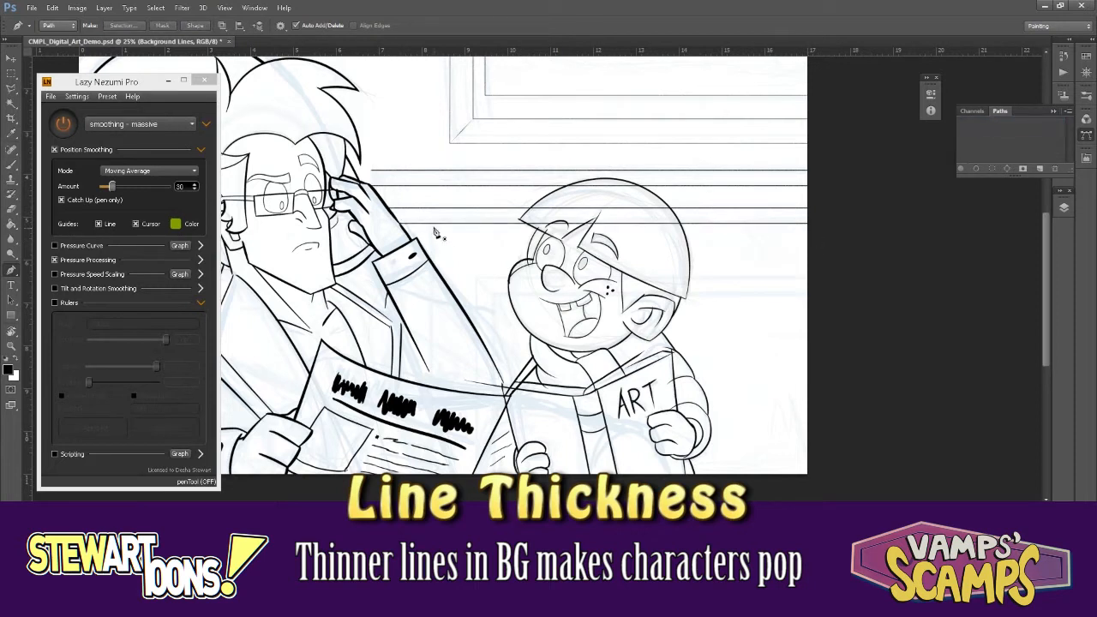
- Ink the fireplace surround with straight stroked paths: its outer top and side edges, the vertical line under the mantel and the short line beside the boy
click(477, 279)
shift+click(811, 279)
key(Delete)
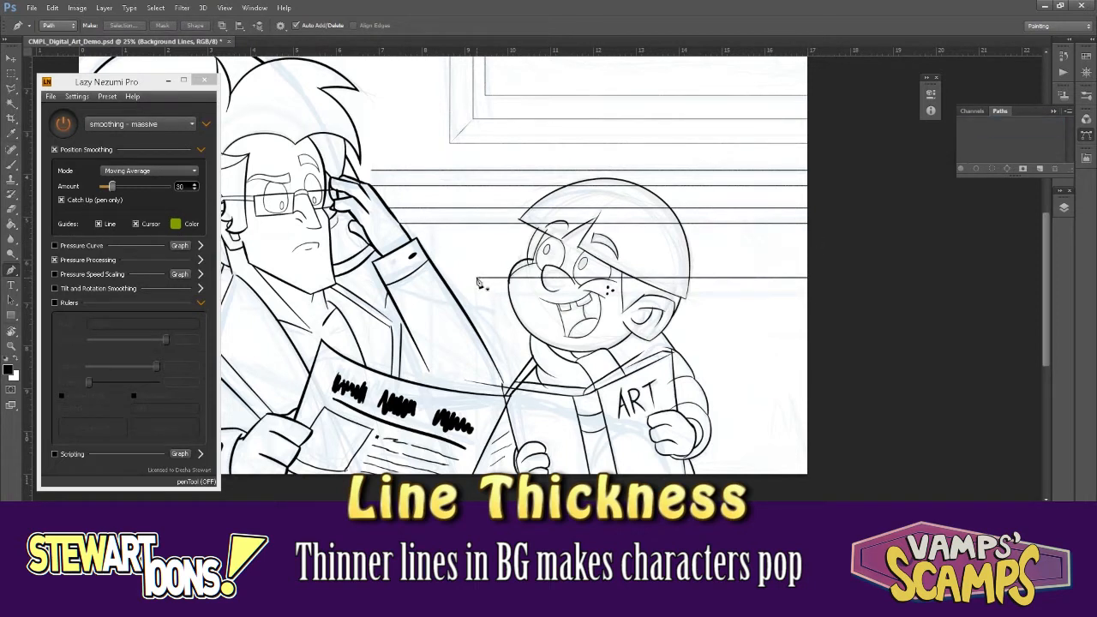
click(478, 278)
key(Delete)
click(433, 224)
shift+click(433, 379)
key(Delete)
click(665, 337)
shift+click(811, 337)
key(Delete)
- Ink the inner edges of the fireplace surround and the short diagonal joining its inner and outer corners
click(477, 279)
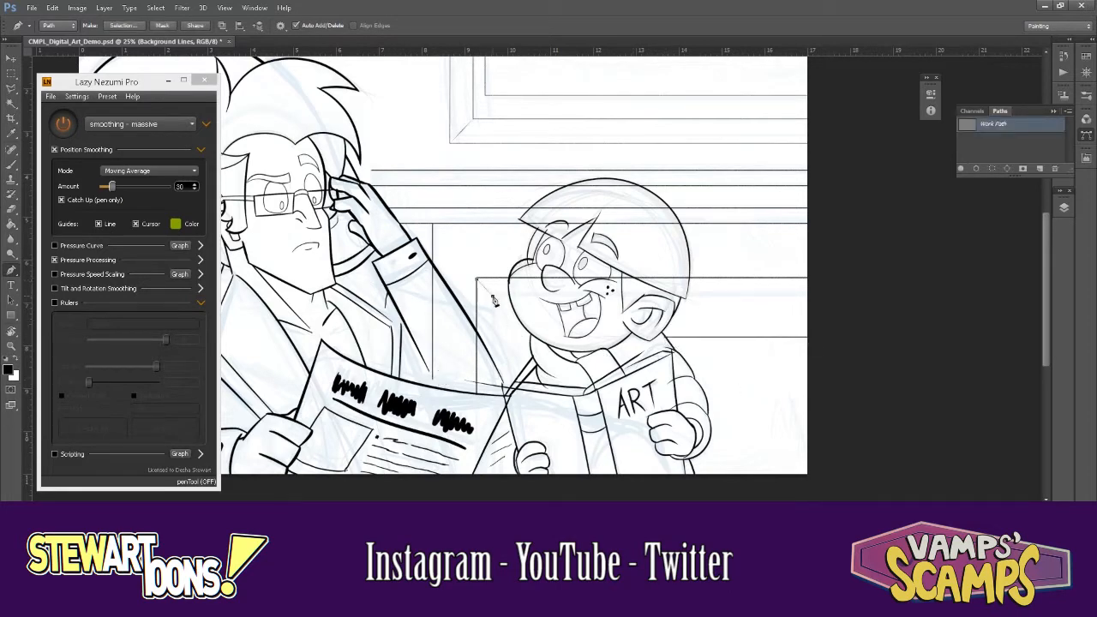
key(ctrl+z)
key(ctrl+plus)
key(ctrl+plus)
drag(984, 322, 775, 311)
click(869, 294)
key(Delete)
key(ctrl+minus)
key(ctrl+minus)
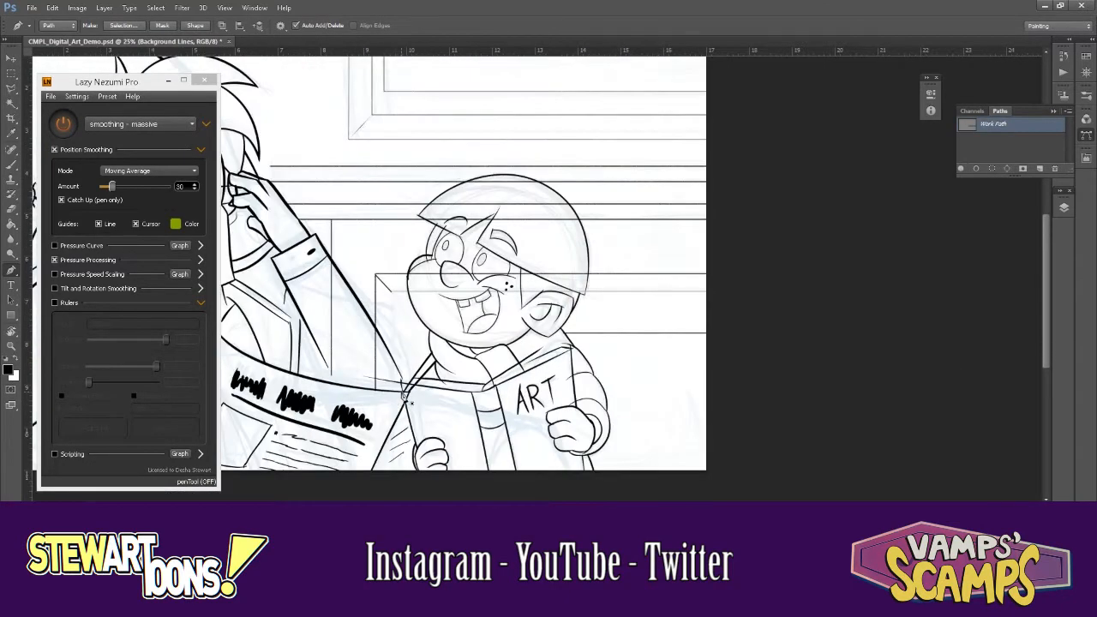
key(Delete)
- Draw and stroke curved paths closing the ends of the mantel mouldings beside the man's hand
key(ctrl+minus)
scroll(524, 240, up, 5)
click(365, 267)
drag(375, 334, 374, 375)
key(Delete)
drag(320, 211, 320, 220)
key(ctrl+z)
click(321, 205)
drag(323, 266, 332, 289)
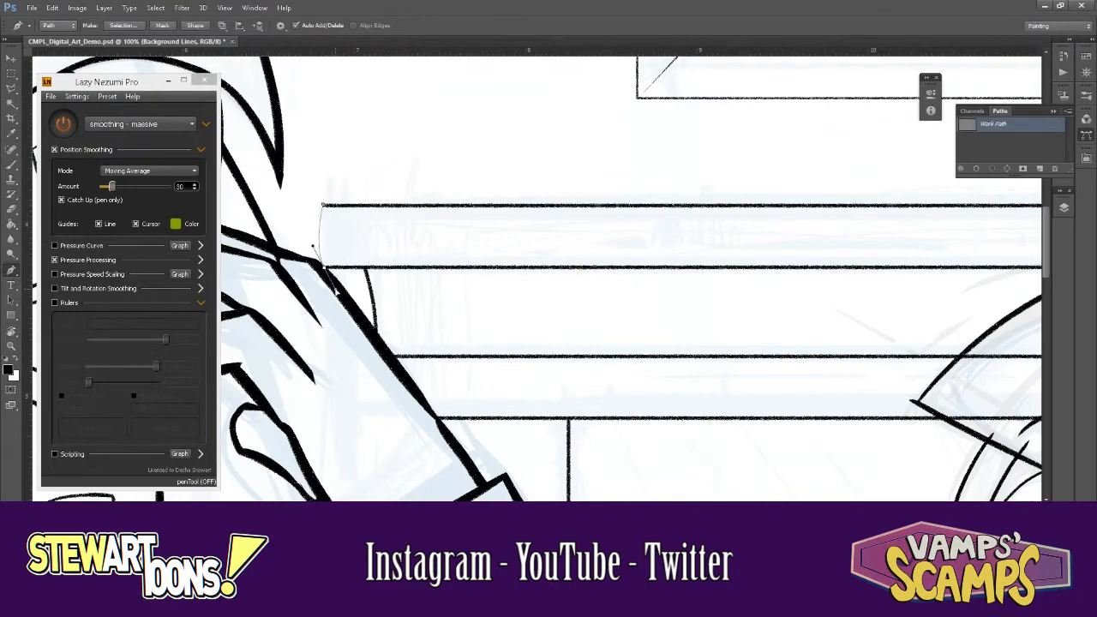
key(Delete)
key(ctrl+minus)
key(ctrl+minus)
key(ctrl+minus)
key(ctrl+minus)
key(ctrl+minus)
- Erase the part of the vertical fireplace line that crosses the man's sleeve and continues below it
key(e)
key(ctrl+plus)
key(ctrl+plus)
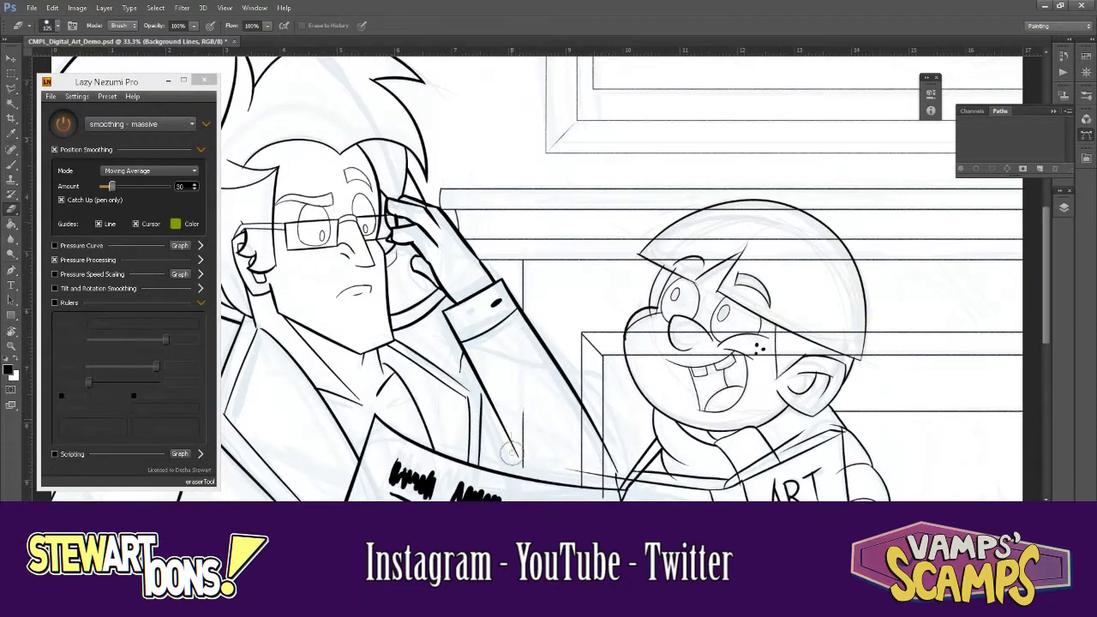
drag(511, 411, 529, 223)
- Switch off the line smoothing and hide the white Background layer to bring out the rough sketch
key(ctrl+minus)
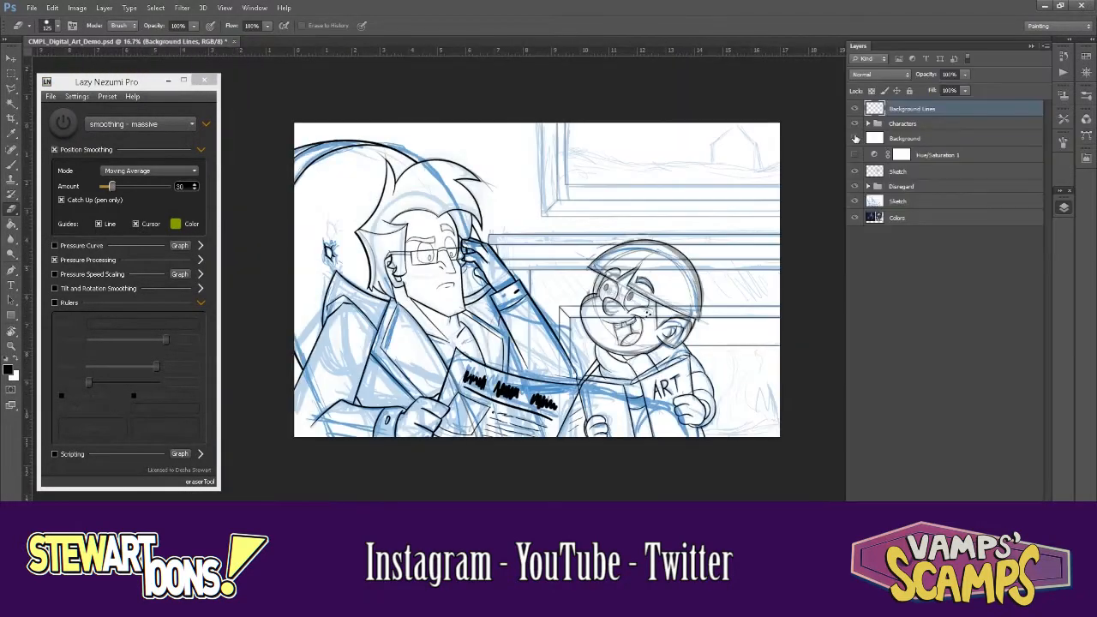
key(ctrl+plus)
key(ctrl+plus)
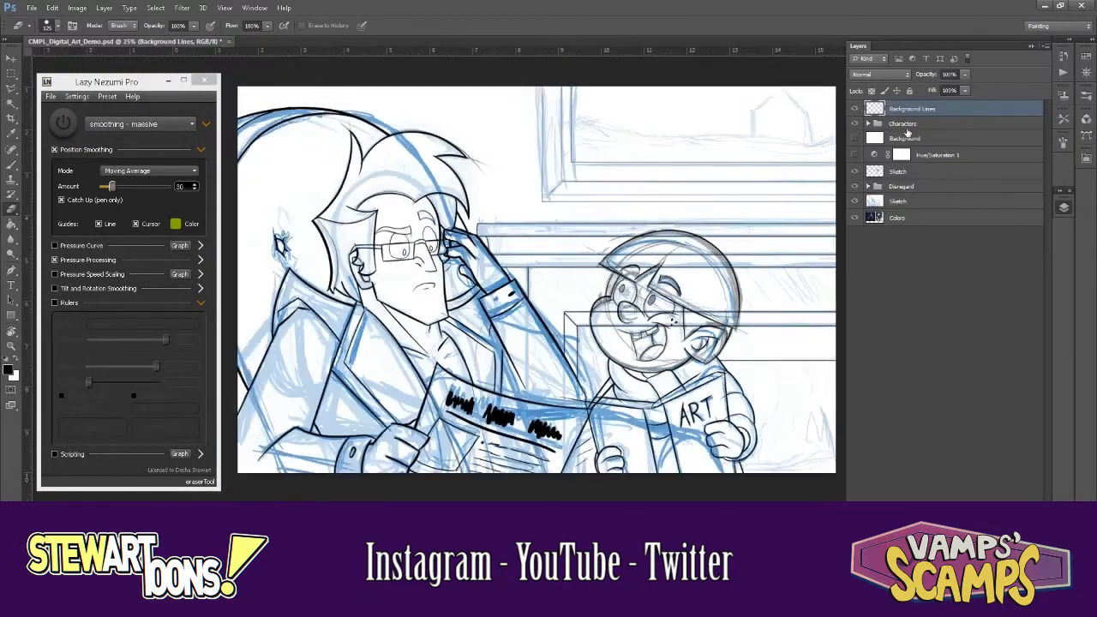
key(ctrl+minus)
key(ctrl+minus)
key(ctrl+plus)
- Add a new layer above Background Lines and roughly ink the firewood beside the boy along the canvas's lower edge
key(b)
drag(734, 433, 443, 255)
key(ctrl+plus)
key(ctrl+plus)
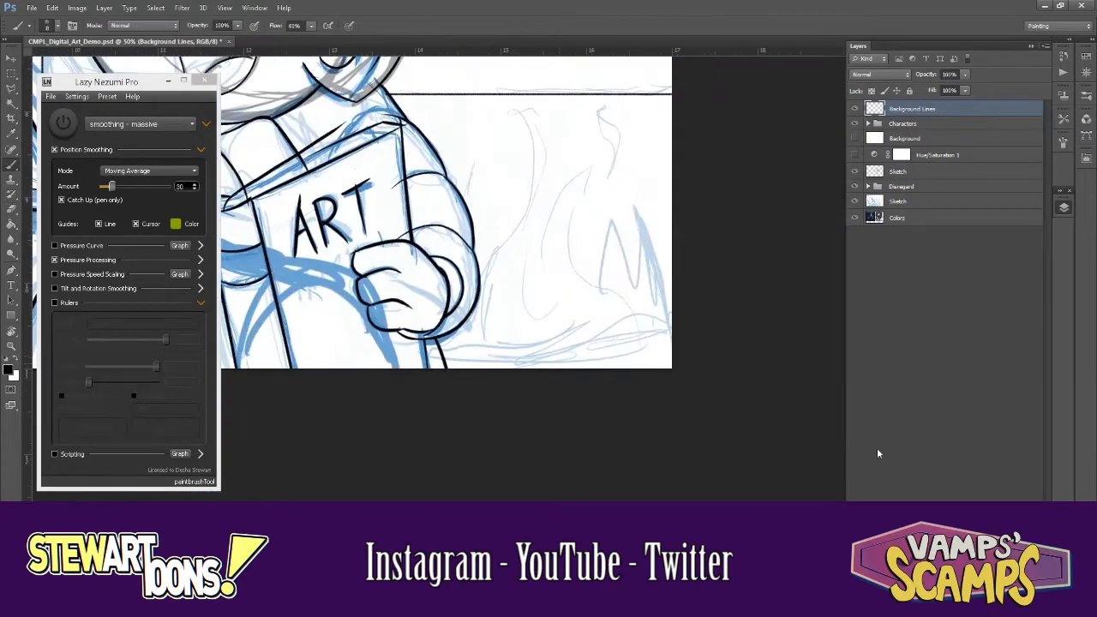
key(ctrl+z)
key(ctrl+shift+alt+n)
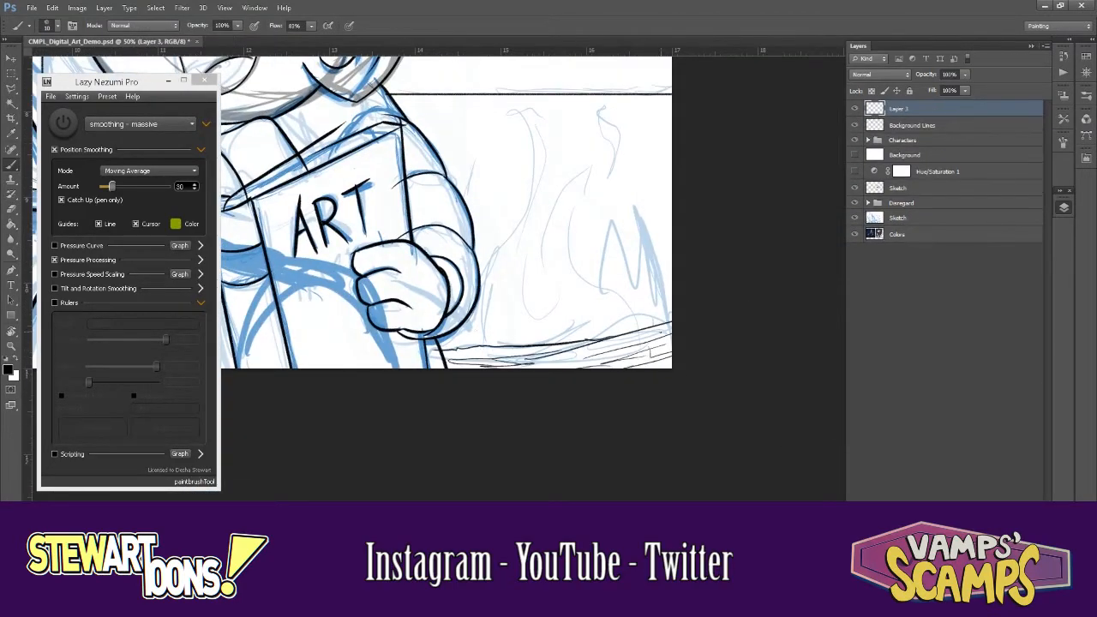
- Show the white Background layer again and switch the line smoothing back on
key(ctrl+minus)
key(ctrl+minus)
key(ctrl+minus)
click(855, 155)
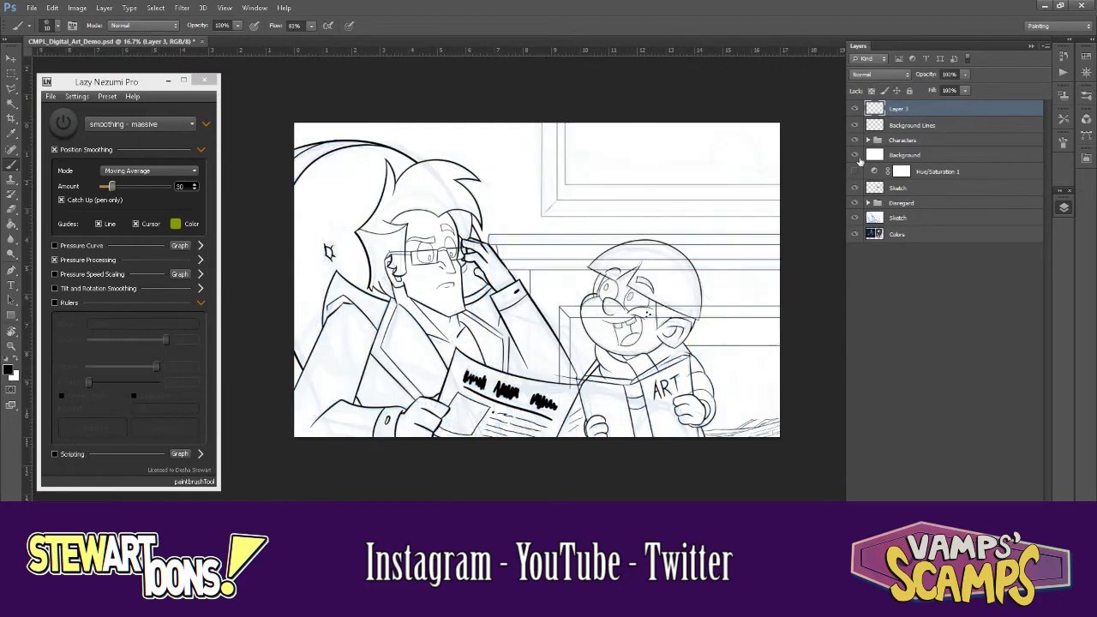
key(ctrl+plus)
key(ctrl+plus)
key(ctrl+plus)
drag(769, 294, 658, 263)
click(68, 124)
- Add a new layer named Fire and rename the firewood layer below it as Wood
key(ctrl+shift+alt+n)
double_click(900, 109)
text(Fire)
double_click(904, 125)
text(Wood)
- Ink the flames rising from the firewood on the Fire layer
click(922, 109)
drag(567, 416, 559, 357)
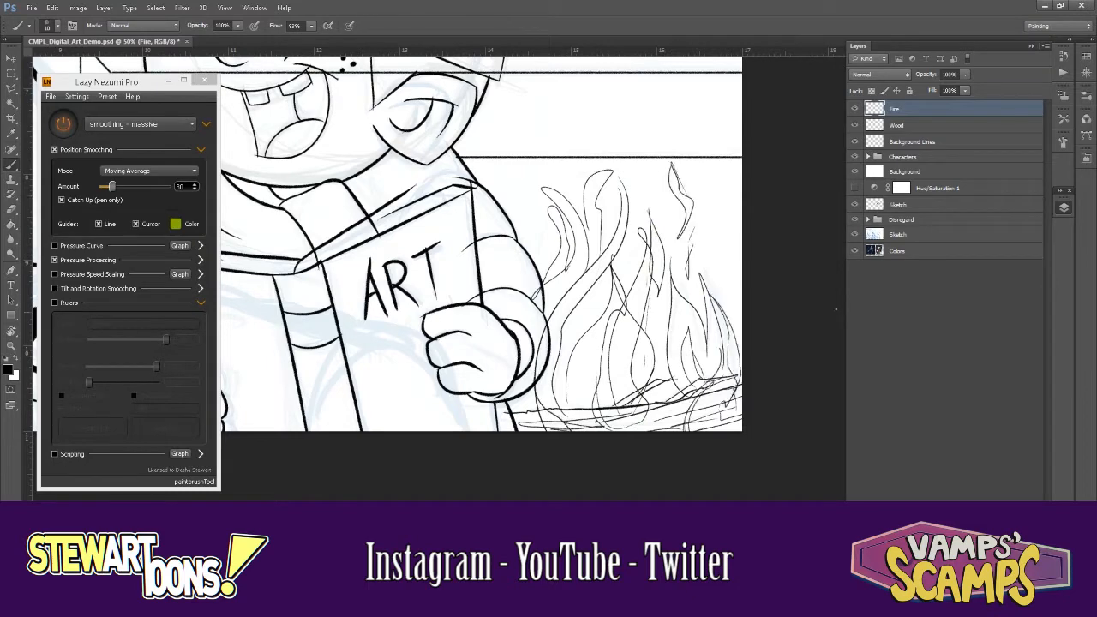
key(ctrl+minus)
key(ctrl+minus)
key(ctrl+minus)
- Gather the background line layers into a group named Background and place it below the Characters group
key(ctrl+g)
double_click(902, 107)
text(Background)
key(Return)
click(914, 122)
shift+click(914, 154)
drag(914, 152, 906, 126)
- Check the Background group's contents, collapse it and expand the Characters group
click(868, 121)
key(ctrl+plus)
click(867, 121)
click(867, 107)
key(ctrl+plus)
key(ctrl+plus)
key(ctrl+plus)
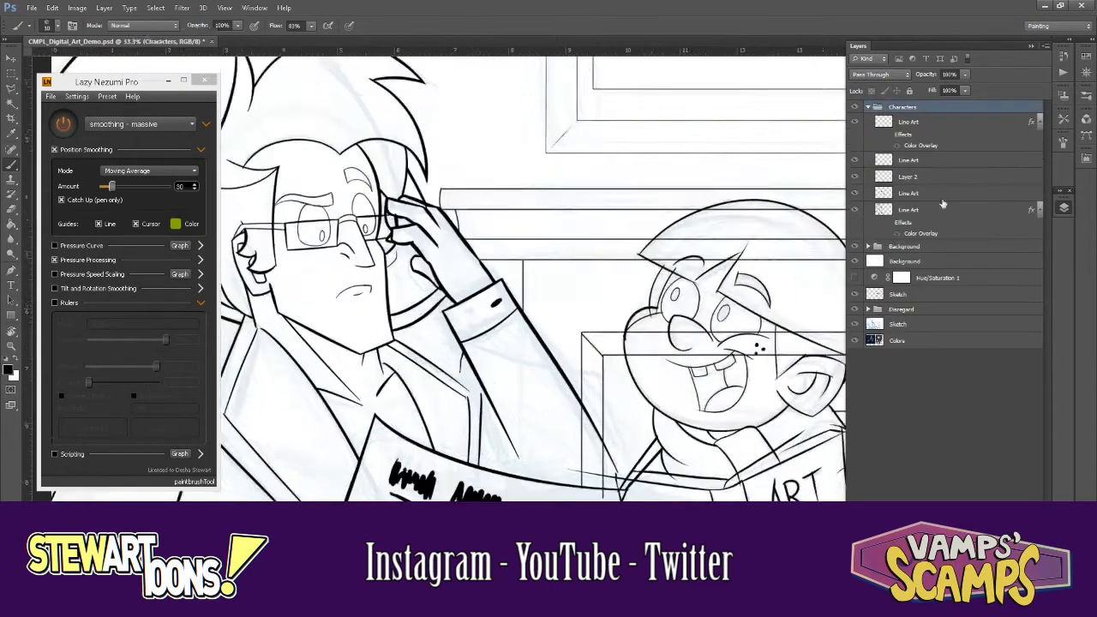
- Hide the Background group so that only the character line art shows over the sketch
key(alt+bracketleft)
drag(746, 230, 330, 118)
click(855, 246)
key(ctrl+minus)
key(ctrl+minus)
key(ctrl+minus)
key(ctrl+minus)
key(ctrl+plus)
key(ctrl+plus)
- On the Line Art layer just below Layer 2, erase the boy's arm lines running across the corner of his book
click(909, 122)
click(908, 176)
drag(787, 457, 471, 309)
key(ctrl+plus)
key(ctrl+plus)
key(ctrl+plus)
key(ctrl+plus)
key(r)
key(r)
drag(562, 202, 444, 408)
key(r)
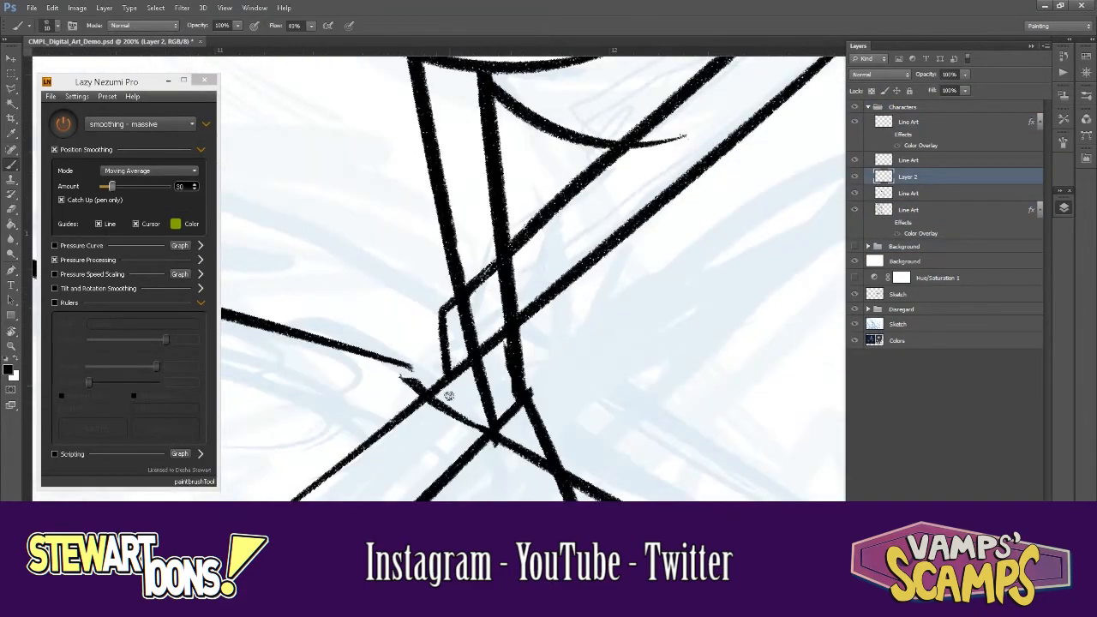
key(ctrl+minus)
click(892, 193)
key(e)
drag(480, 342, 373, 425)
key(ctrl+minus)
- Erase the leftover arm line ends inside the book's cover near the corner beside the man's sleeve
key(r)
drag(712, 297, 580, 486)
key(ctrl+minus)
key(ctrl+minus)
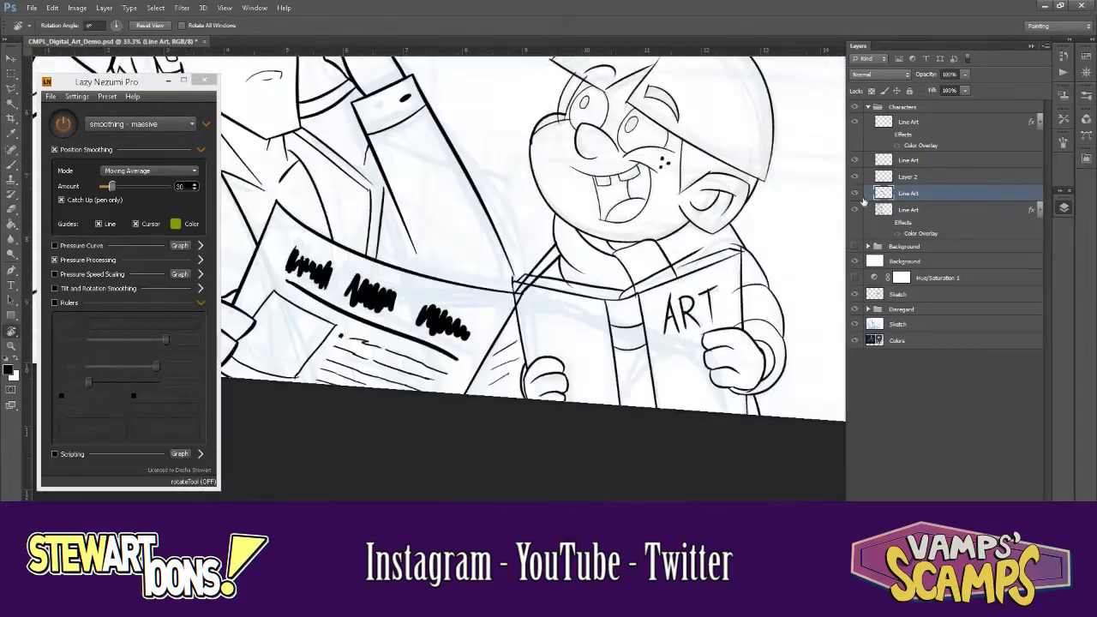
key(ctrl+plus)
key(ctrl+plus)
key(ctrl+plus)
key(ctrl+plus)
key(e)
drag(523, 282, 462, 392)
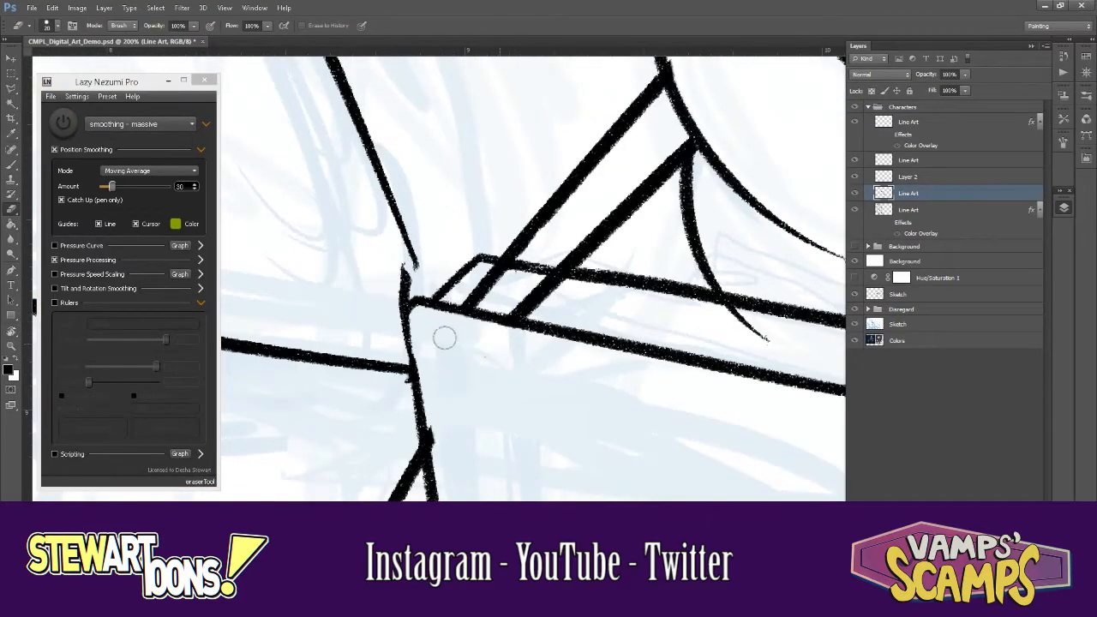
- Toggle the visibility of the Line Art layer below Layer 2 to examine which lines it holds
key(ctrl+minus)
key(r)
drag(679, 260, 660, 162)
key(ctrl+minus)
key(ctrl+minus)
key(ctrl+plus)
key(ctrl+plus)
key(ctrl+plus)
click(856, 192)
click(856, 193)
key(ctrl+minus)
key(ctrl+minus)
key(ctrl+minus)
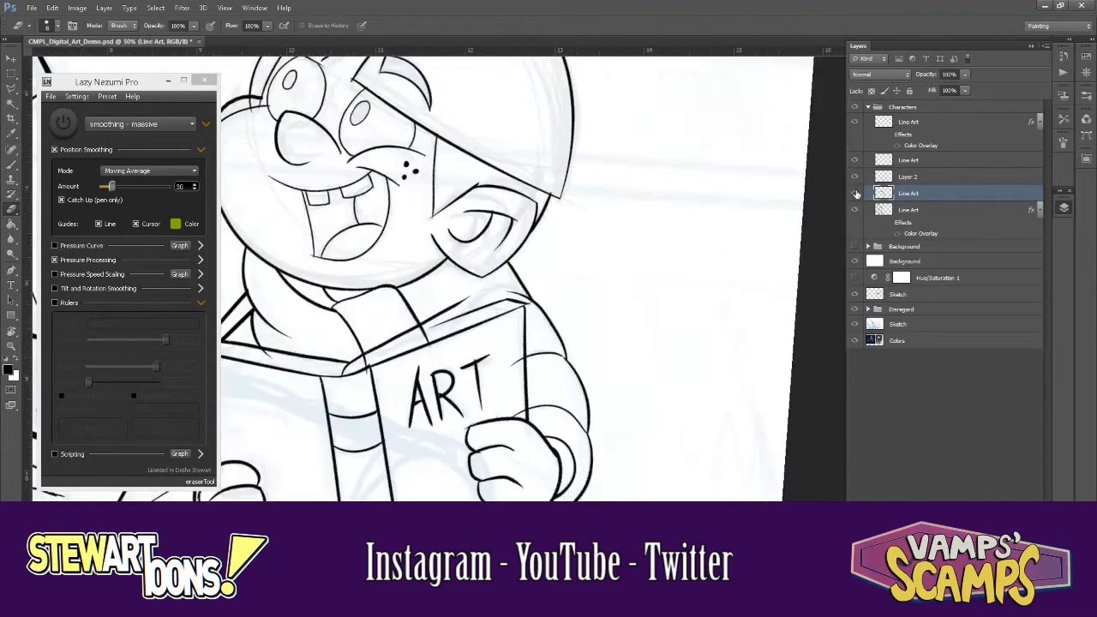
- On Layer 2, clean up the overlapping lines around the corner of the boy's book
click(881, 177)
key(ctrl+plus)
key(ctrl+plus)
key(ctrl+plus)
drag(505, 377, 429, 362)
key(r)
mouse_move(682, 321)
mouse_down()
mouse_move(664, 200)
mouse_move(685, 279)
mouse_up()
drag(606, 434, 678, 232)
key(ctrl+minus)
key(r)
drag(443, 342, 334, 104)
key(ctrl+minus)
key(ctrl+minus)
key(ctrl+minus)
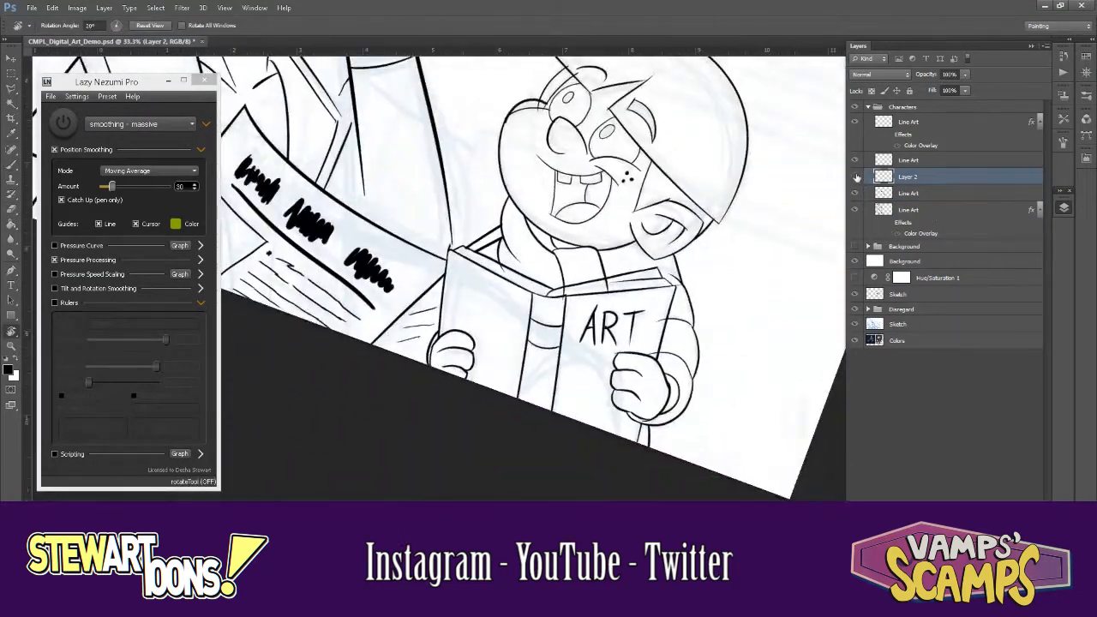
- On the Line Art layer above Layer 2, extend the man's sleeve line down to the corner of the book
click(883, 161)
key(e)
scroll(439, 248, up, 4)
key(b)
drag(505, 219, 517, 252)
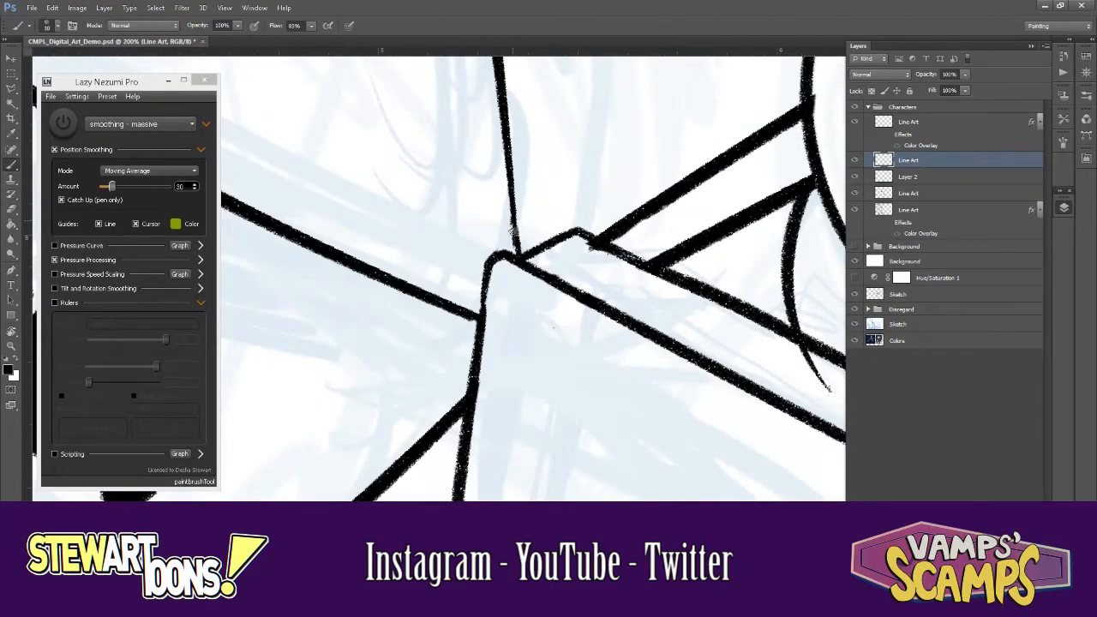
scroll(540, 264, down, 2)
scroll(527, 260, up, 1)
ctrl+click(677, 334)
- Toggle the Line Art layer above Layer 2 to examine which lines belong to it
key(ctrl+minus)
key(ctrl+minus)
key(ctrl+plus)
key(ctrl+plus)
drag(712, 343, 548, 257)
key(ctrl+minus)
key(ctrl+minus)
key(ctrl+minus)
key(r)
click(854, 160)
click(854, 160)
click(883, 161)
- Erase the boy's scarf lines where they overlap the upper edge of the open book
key(ctrl+plus)
key(ctrl+plus)
drag(622, 387, 512, 86)
key(ctrl+plus)
key(ctrl+plus)
key(r)
mouse_move(701, 235)
mouse_down()
mouse_move(659, 148)
mouse_move(485, 108)
mouse_up()
key(e)
key(ctrl+minus)
key(ctrl+minus)
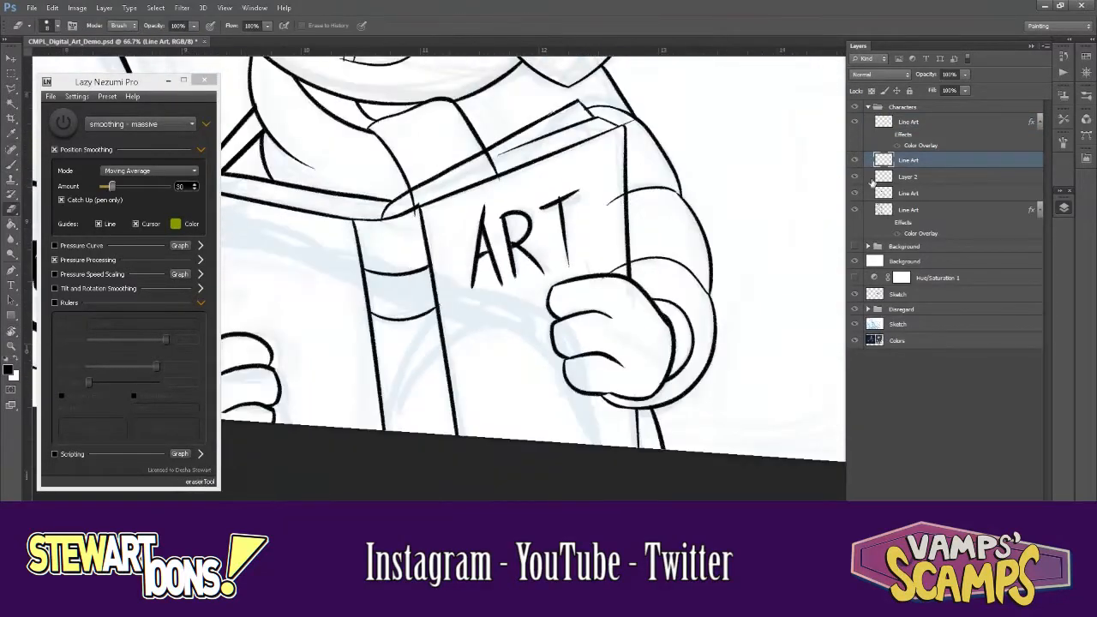
- Toggle the topmost Line Art layer to examine its lines against the whole drawing
click(854, 122)
click(855, 122)
click(908, 122)
click(883, 160)
key(ctrl+minus)
key(ctrl+minus)
key(ctrl+minus)
key(ctrl+minus)
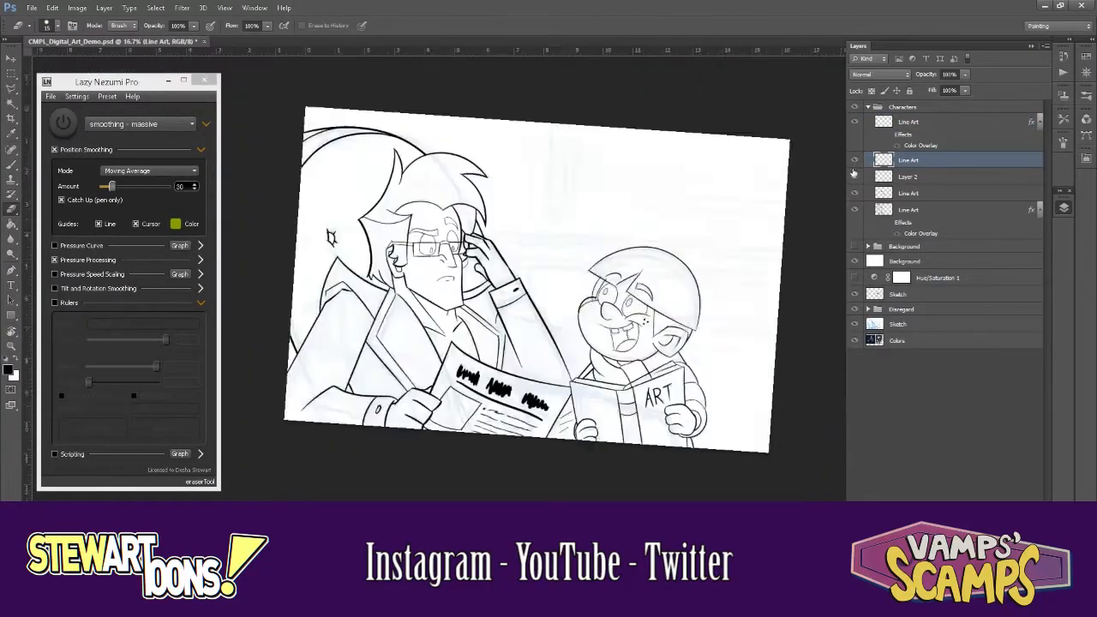
- Ink the missing coat outline below the boy's sleeve and save the document
key(r)
drag(735, 343, 741, 296)
key(b)
key(ctrl+plus)
key(ctrl+plus)
mouse_move(752, 392)
mouse_down()
mouse_move(752, 308)
mouse_move(757, 336)
mouse_move(660, 308)
mouse_move(628, 122)
mouse_up()
key(ctrl+minus)
key(ctrl+minus)
key(ctrl+s)
- Ink thin page lines between the open book's covers and touch up the surrounding outlines
click(908, 122)
key(ctrl+plus)
key(ctrl+plus)
key(e)
key(b)
key(r)
key(ctrl+plus)
key(ctrl+plus)
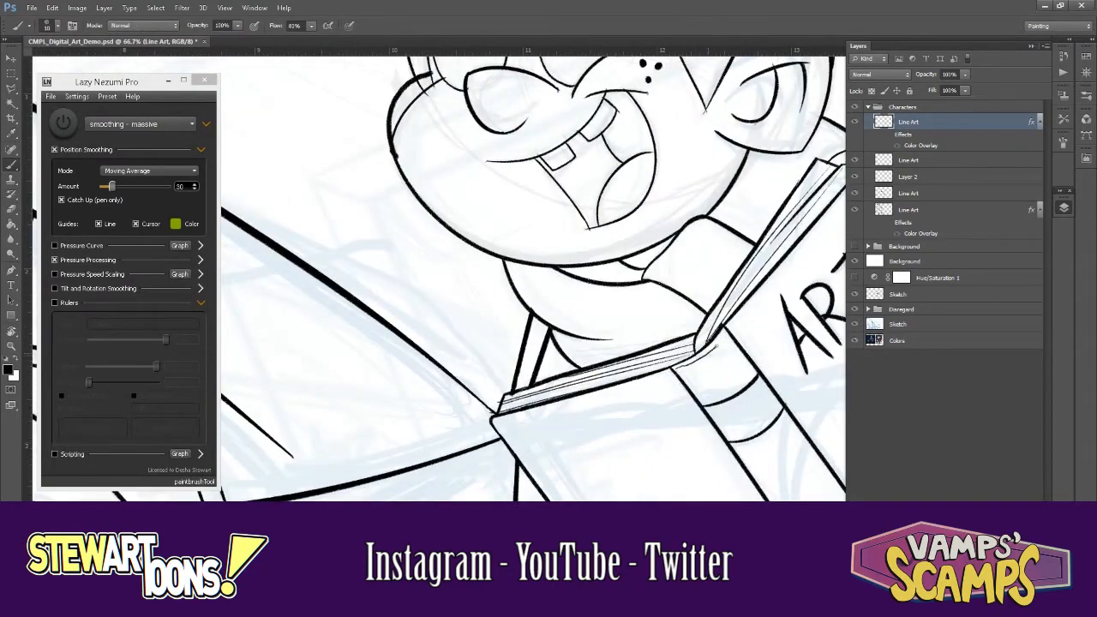
key(r)
mouse_move(634, 422)
mouse_down()
mouse_move(379, 281)
mouse_move(411, 321)
mouse_up()
key(r)
mouse_move(602, 253)
mouse_down()
mouse_move(463, 116)
mouse_move(343, 171)
mouse_up()
key(r)
drag(571, 353, 502, 352)
key(ctrl+minus)
key(ctrl+minus)
key(ctrl+minus)
key(ctrl+minus)
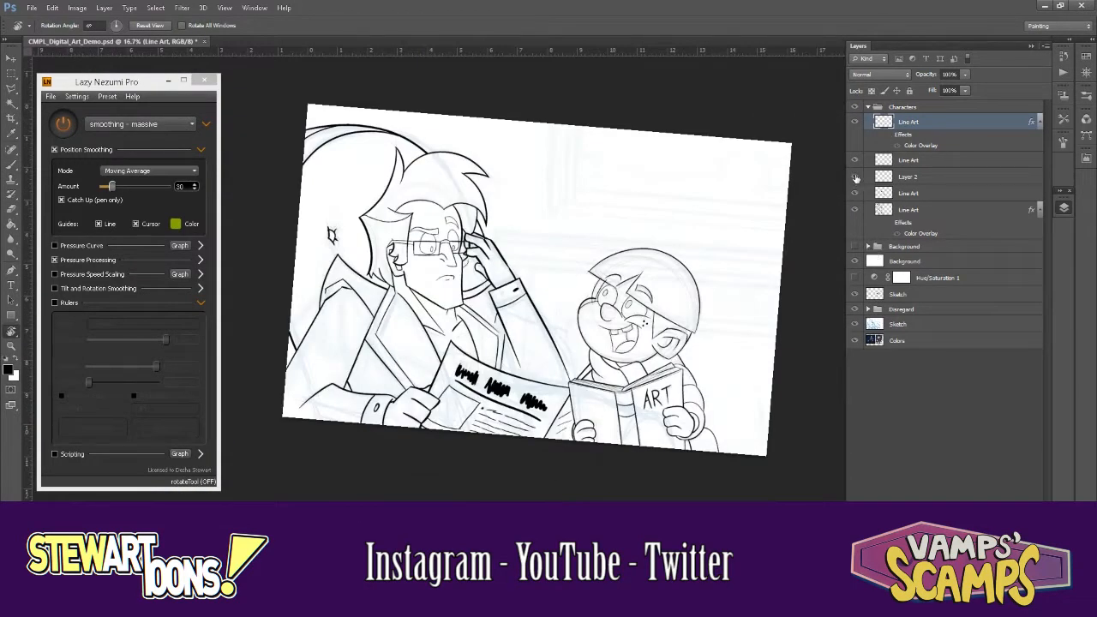
- Merge the four Line Art layers and Layer 2 in the Characters group into a single layer
click(872, 177)
click(925, 128)
click(943, 210)
shift+click(943, 123)
right_click(943, 122)
click(977, 386)
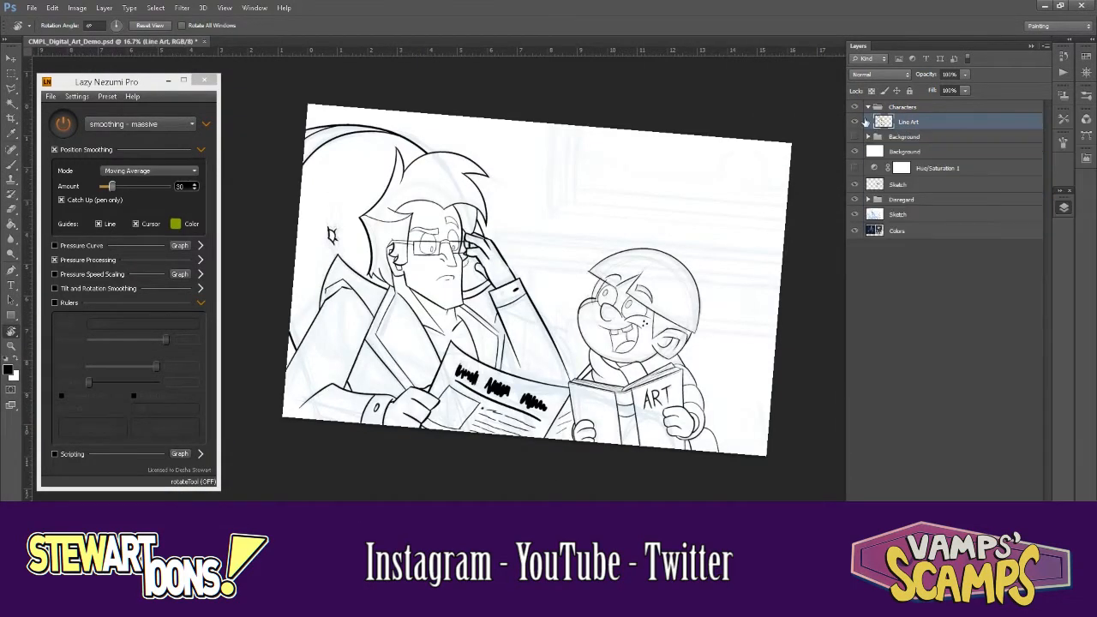
- Raise the white Background layer's opacity to the maximum so it covers the blue sketch
click(876, 152)
drag(966, 75, 1019, 98)
drag(607, 306, 602, 237)
- On the merged Line Art layer, erase the overshooting line ends around the boy's cheek and eye
scroll(603, 237, up, 6)
key(e)
click(898, 121)
key(r)
drag(592, 331, 612, 276)
drag(540, 360, 545, 420)
drag(560, 418, 558, 299)
drag(536, 307, 608, 474)
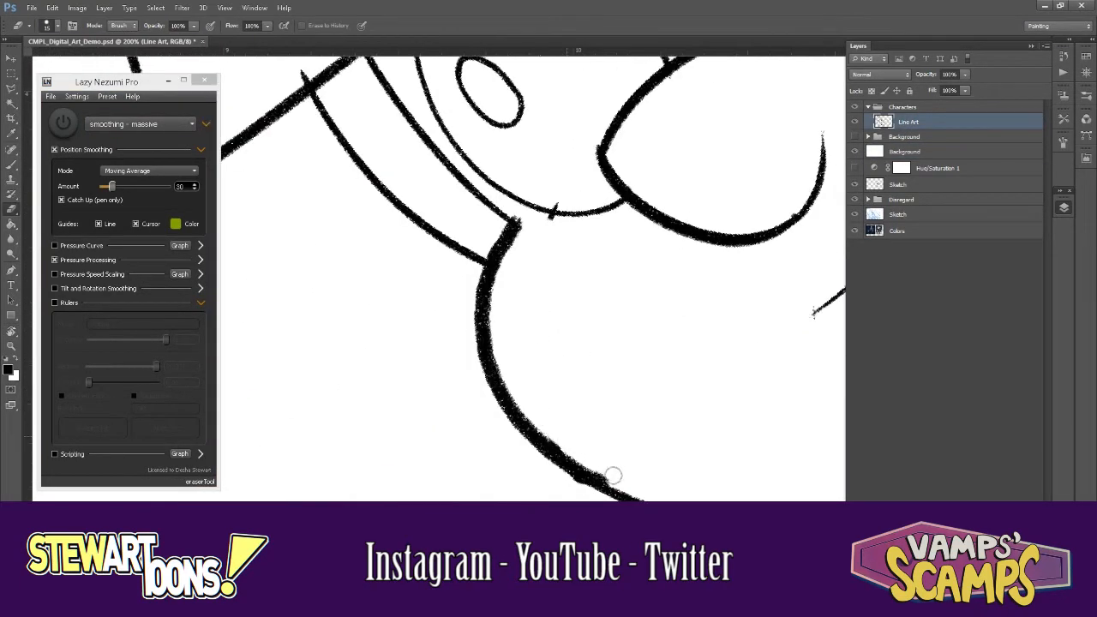
drag(304, 74, 352, 221)
drag(536, 88, 528, 211)
key(ctrl+z)
mouse_move(715, 436)
mouse_down()
mouse_move(677, 228)
mouse_move(696, 300)
mouse_up()
- Erase the remaining overshooting line ends around the boy's mouth, cheek and hair on the Line Art layer
key(r)
drag(761, 279, 753, 292)
drag(675, 169, 686, 181)
drag(787, 257, 394, 314)
key(r)
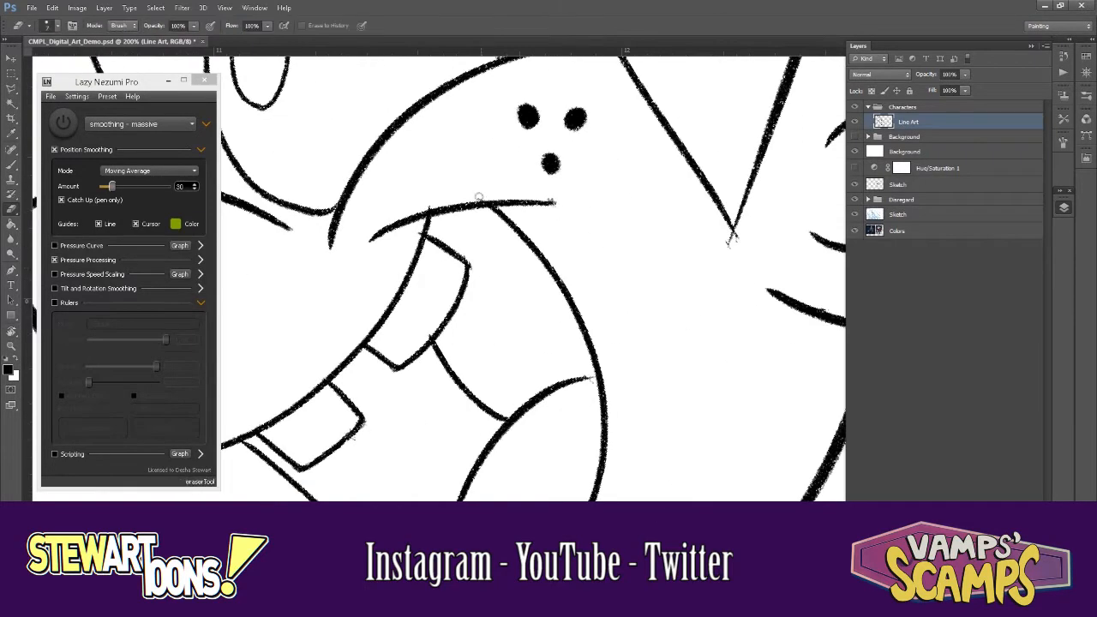
drag(729, 245, 736, 236)
- Reset the canvas rotation and select the empty area around the characters with the Magic Wand
key(ctrl+minus)
key(ctrl+minus)
key(ctrl+plus)
key(ctrl+minus)
key(ctrl+minus)
key(ctrl+minus)
key(r)
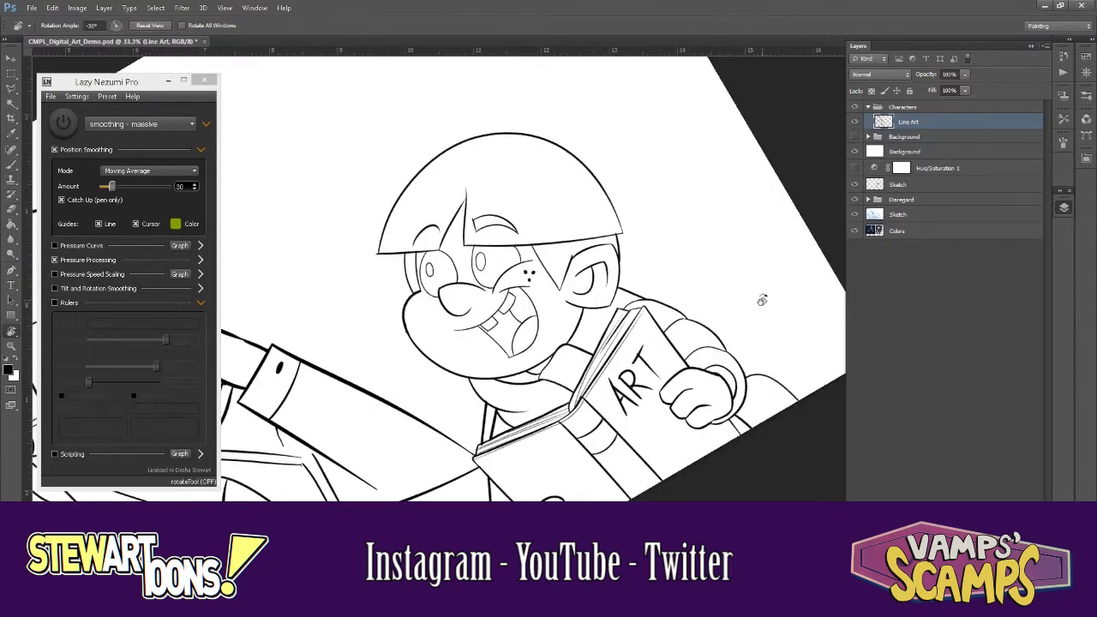
drag(764, 297, 751, 421)
key(ctrl+minus)
key(ctrl+minus)
click(169, 28)
key(w)
click(331, 130)
- Add a new layer named Flats in the Characters group
key(ctrl+shift+alt+n)
double_click(907, 122)
text(Flats)
- Invert the selection so it covers the characters and contract it slightly to sit under the outlines
click(155, 8)
click(93, 155)
click(167, 54)
key(ctrl+plus)
key(ctrl+plus)
key(ctrl+plus)
key(ctrl+plus)
key(ctrl+plus)
key(ctrl+plus)
click(155, 8)
click(98, 166)
click(155, 8)
mouse_move(165, 134)
click(116, 169)
click(588, 199)
key(ctrl+minus)
key(ctrl+minus)
key(ctrl+minus)
key(ctrl+minus)
key(ctrl+minus)
key(ctrl+minus)
- Pick a dark blue foreground colour, fill the character silhouette with it on Flats, and deselect
click(10, 370)
click(550, 252)
click(604, 216)
click(715, 151)
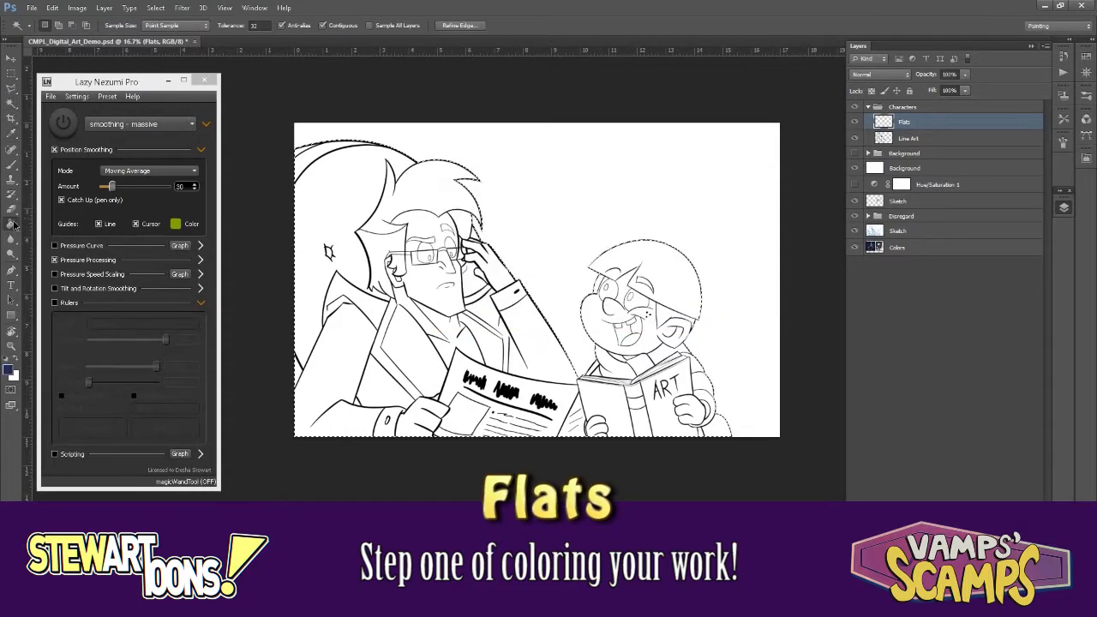
click(11, 224)
click(359, 220)
key(ctrl+d)
- Show the Background line art group and move the Flats layer beneath Line Art
click(854, 154)
drag(902, 143, 901, 142)
key(i)
- Shift the Flats silhouette to teal with a Hue/Saturation adjustment
key(ctrl+u)
drag(271, 107, 1056, 177)
drag(903, 250, 882, 250)
key(Return)
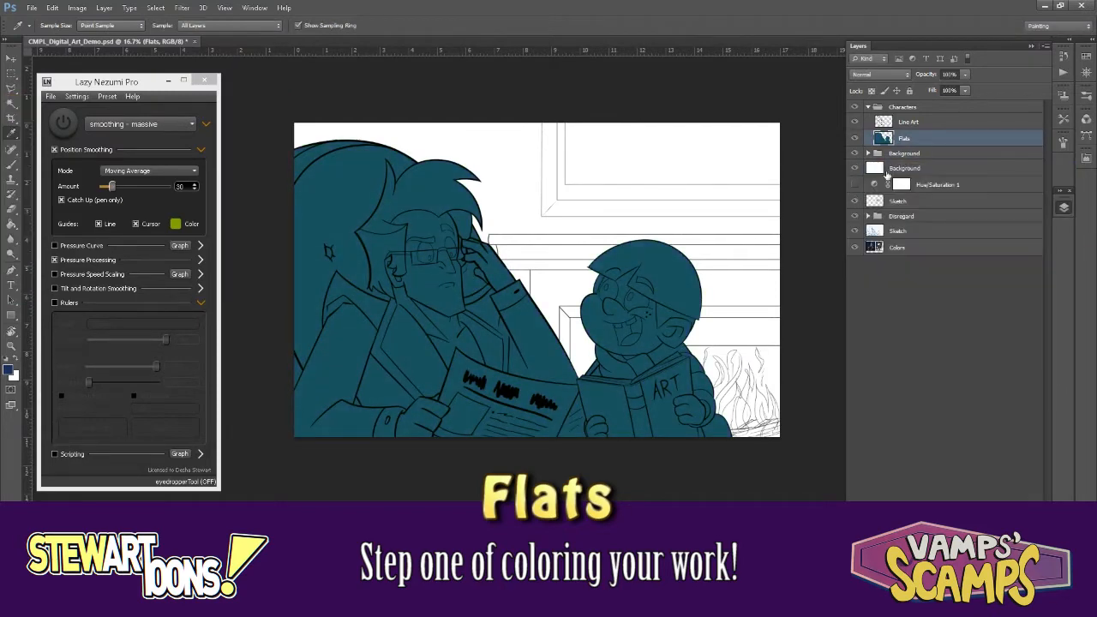
- Fill the white Background layer with dark blue using the Paint Bucket
click(886, 169)
key(g)
click(509, 187)
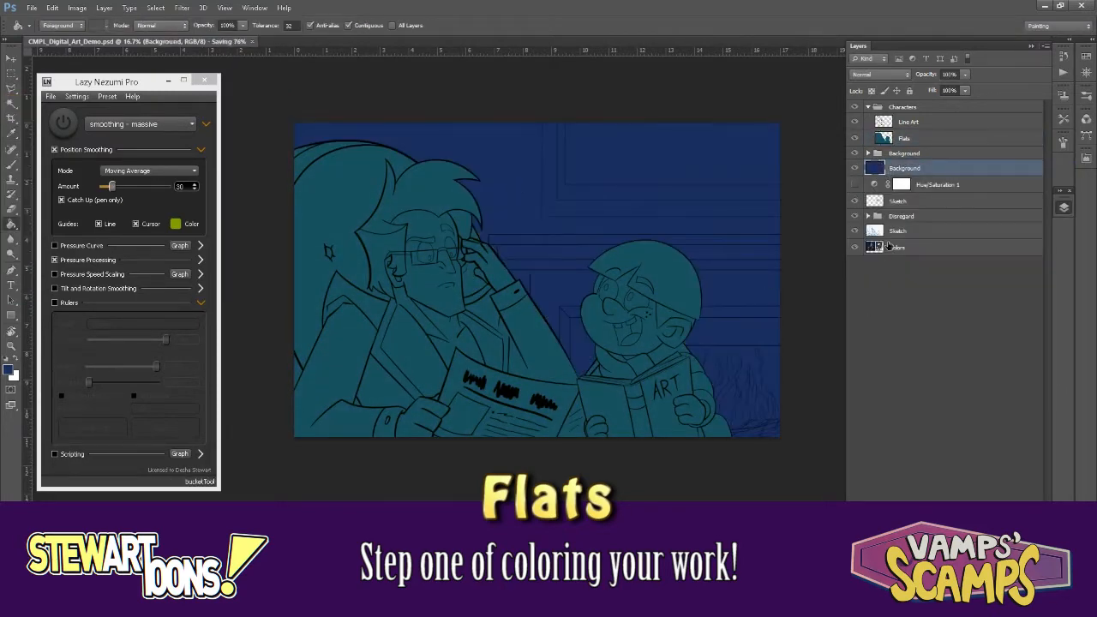
- Create a new layer group named Sketch above the upper Sketch layer
click(889, 247)
click(898, 200)
click(986, 605)
click(906, 201)
text(Sketch)
key(Return)
- Move both Sketch layers and the Disregard group into the Sketch group, then collapse and hide it
click(905, 215)
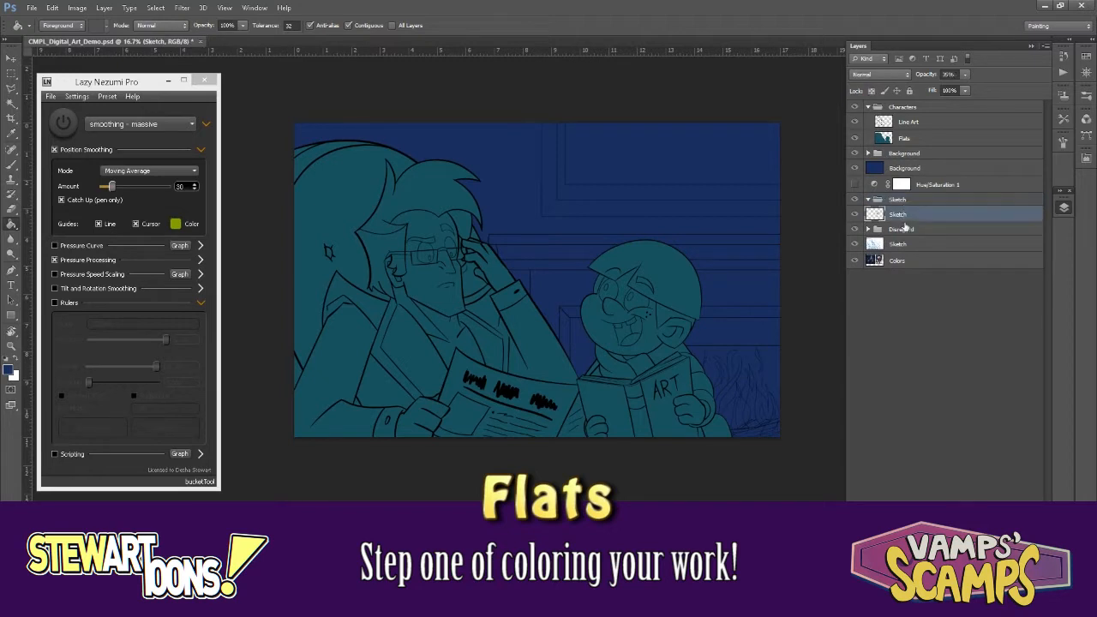
shift+click(924, 230)
drag(903, 229, 901, 227)
click(868, 199)
click(855, 200)
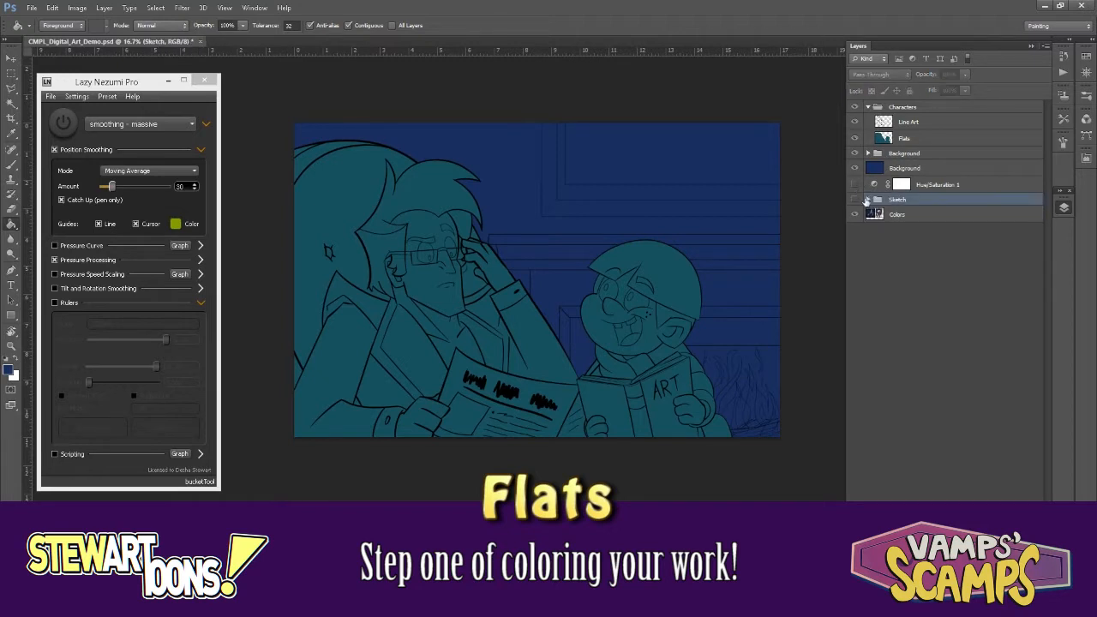
- Move the Colors reference layer directly above Flats in the Characters group and lock Flats' transparent pixels
mouse_move(918, 184)
mouse_down()
mouse_move(900, 200)
mouse_move(892, 130)
mouse_up()
click(905, 168)
click(896, 138)
- Sample the man's grey skin and purple jacket from the Colors reference and fill the Flats silhouette with the grey
key(i)
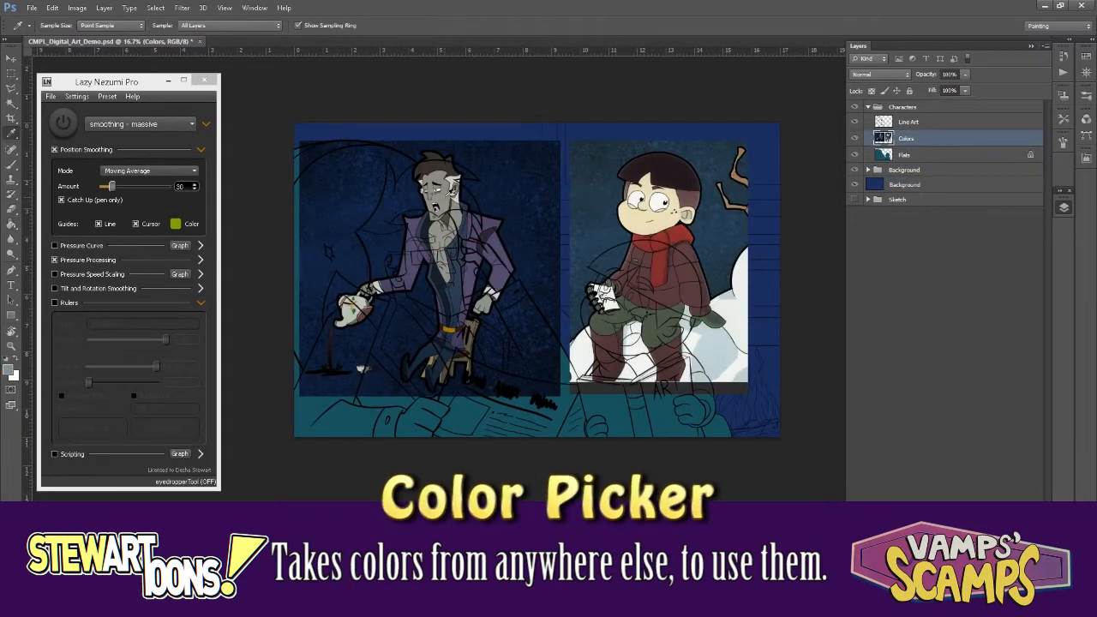
click(502, 217)
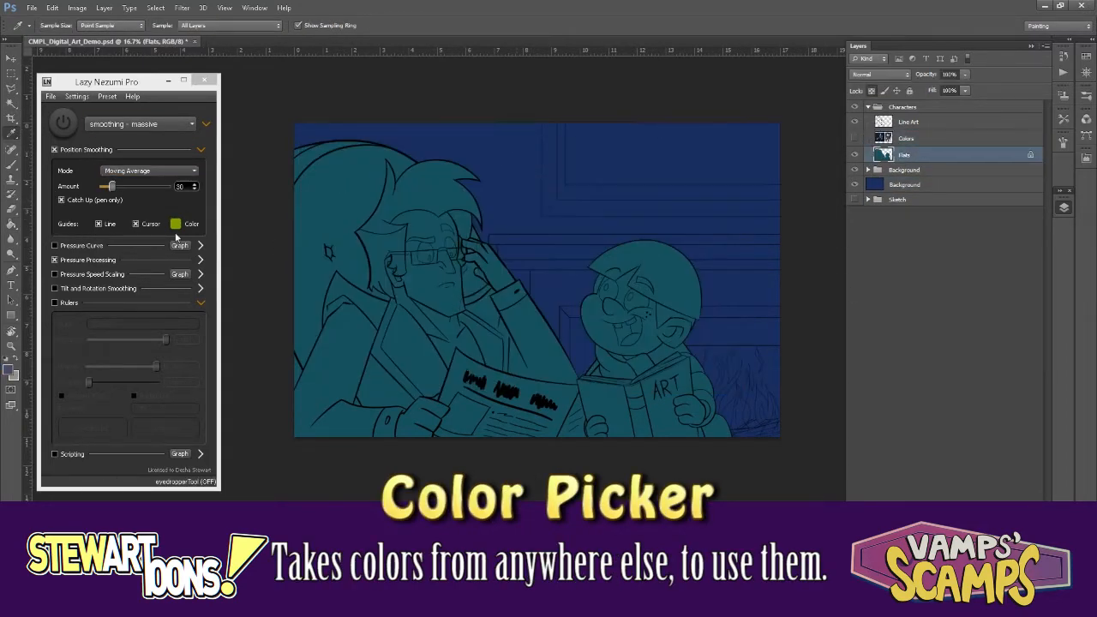
key(g)
click(355, 216)
- Switch from the Brush to the Pencil tool for hard-edged flat colouring
click(15, 163)
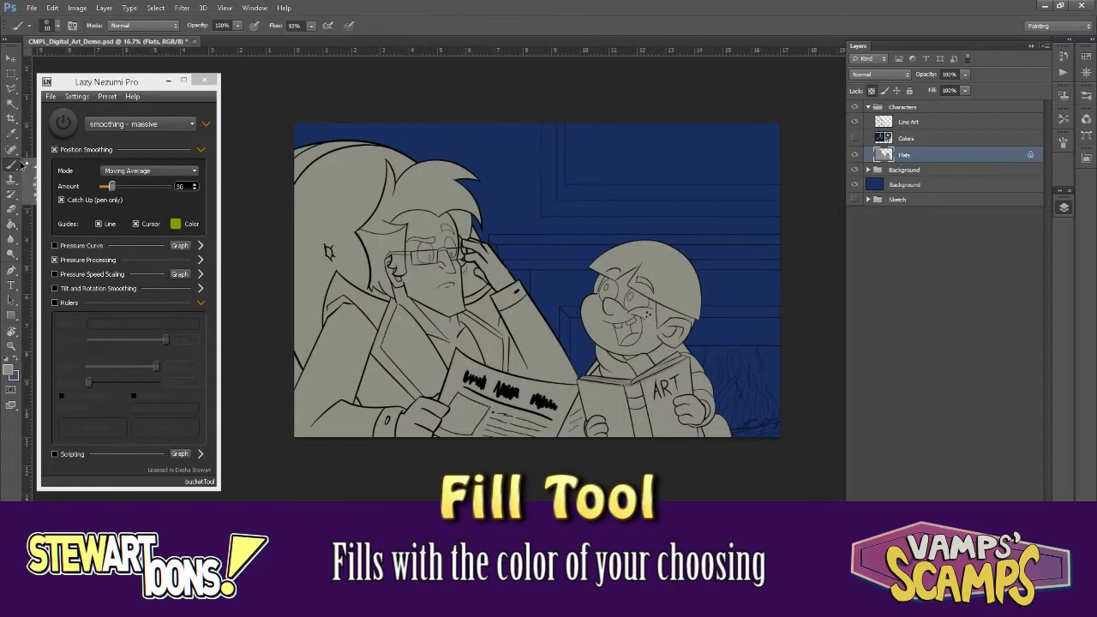
right_click(16, 162)
click(69, 175)
scroll(408, 347, up, 3)
drag(650, 204, 711, 185)
- Select the sleeve and body areas of the man's jacket with the Magic Wand
key(w)
drag(278, 384, 372, 263)
click(396, 273)
drag(386, 140, 113, 290)
- Expand the jacket selection by 1 pixel, fill it with purple on Flats, and deselect
click(155, 8)
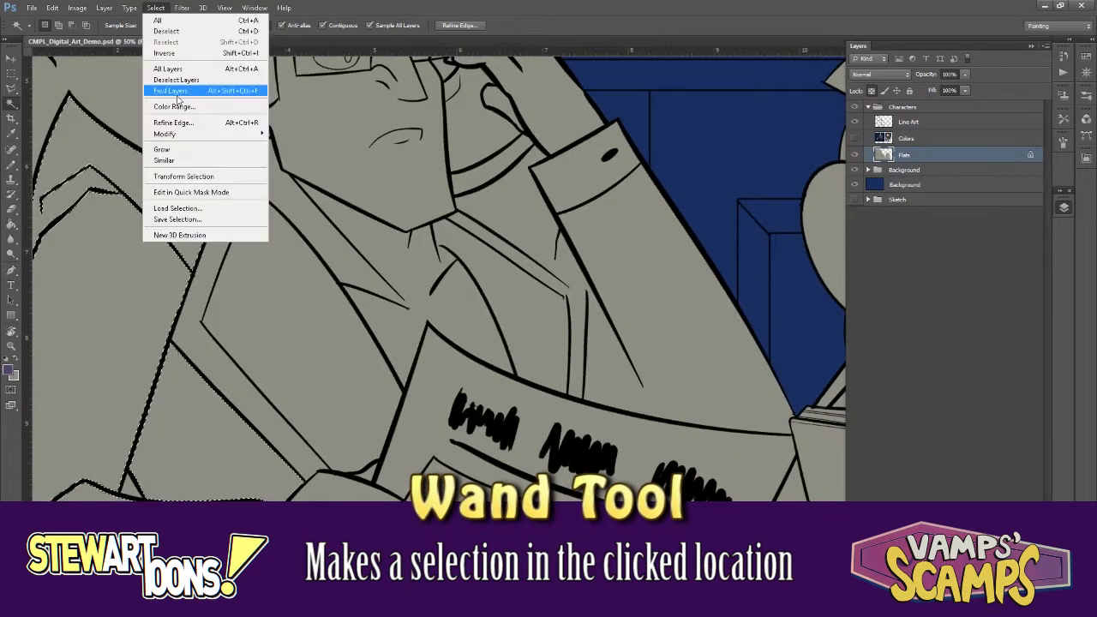
mouse_move(164, 134)
click(292, 156)
text(1)
key(Return)
key(g)
click(143, 188)
key(ctrl+d)
- Outline the remaining jacket areas by the collar and raised arm with purple Pencil strokes, closing gaps, and fill them
key(ctrl+0)
key(ctrl+plus)
key(ctrl+plus)
key(ctrl+plus)
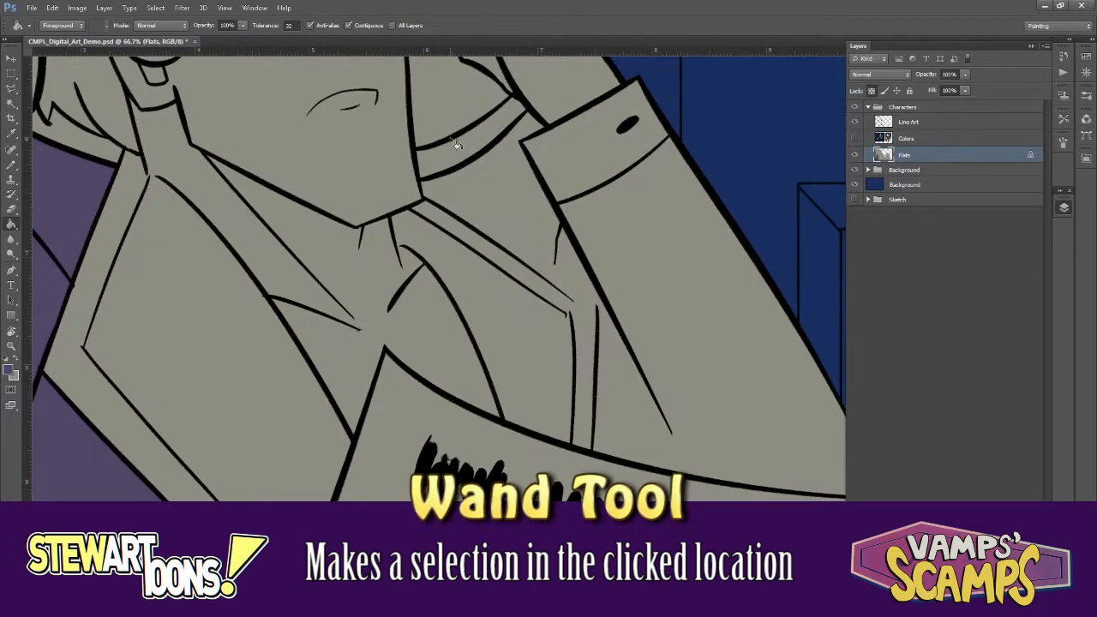
key(b)
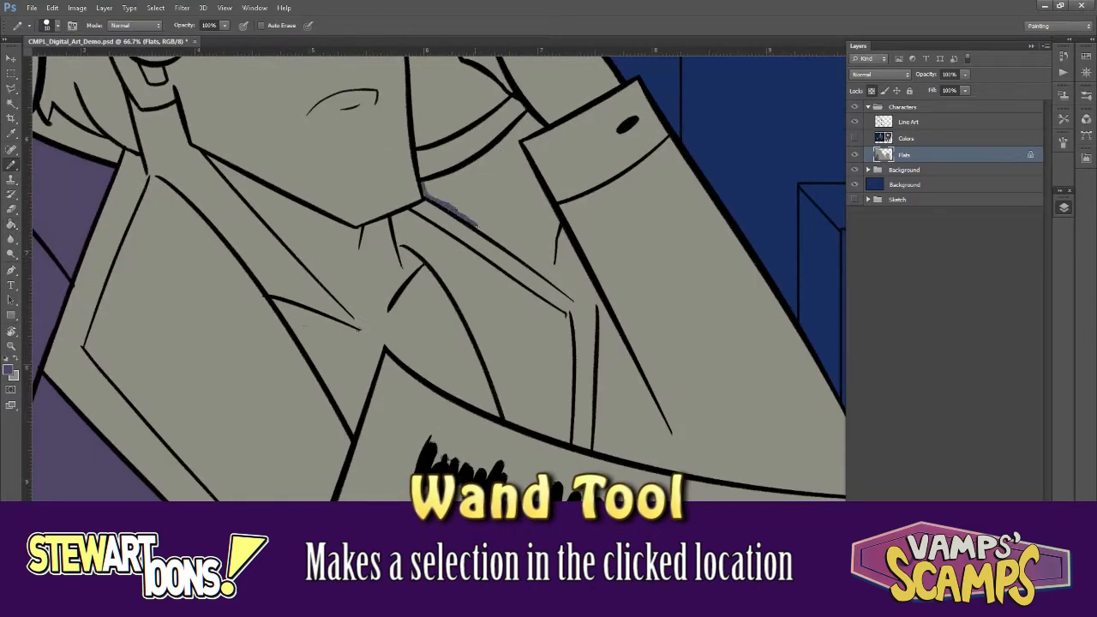
mouse_move(600, 410)
mouse_down()
mouse_move(600, 444)
mouse_move(480, 385)
mouse_up()
scroll(449, 354, down, 3)
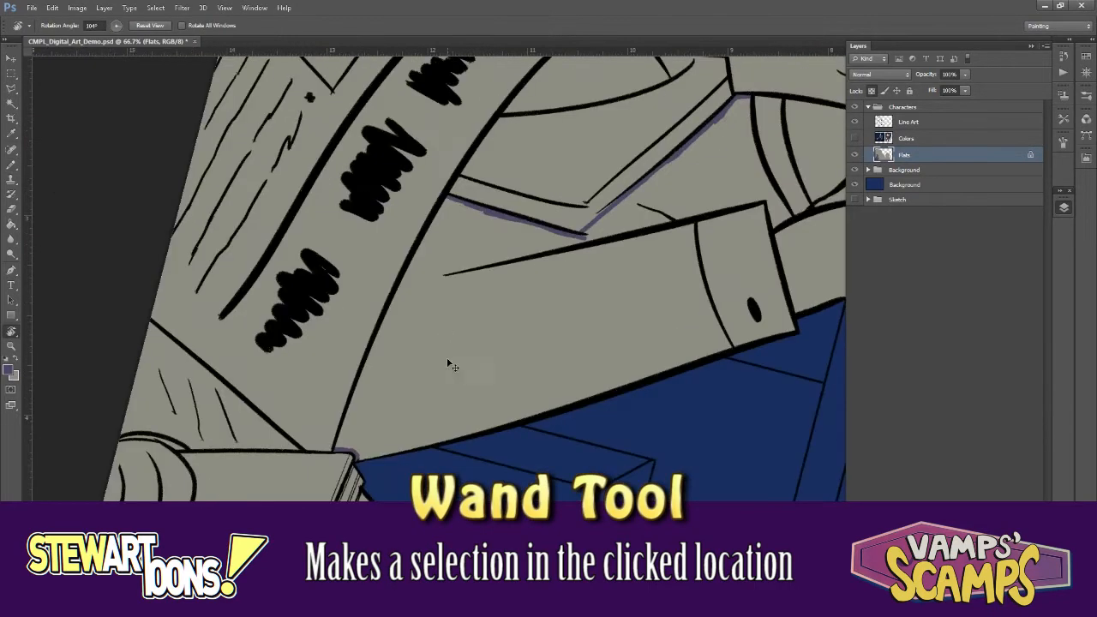
key(ctrl+plus)
drag(354, 276, 381, 220)
scroll(349, 325, up, 3)
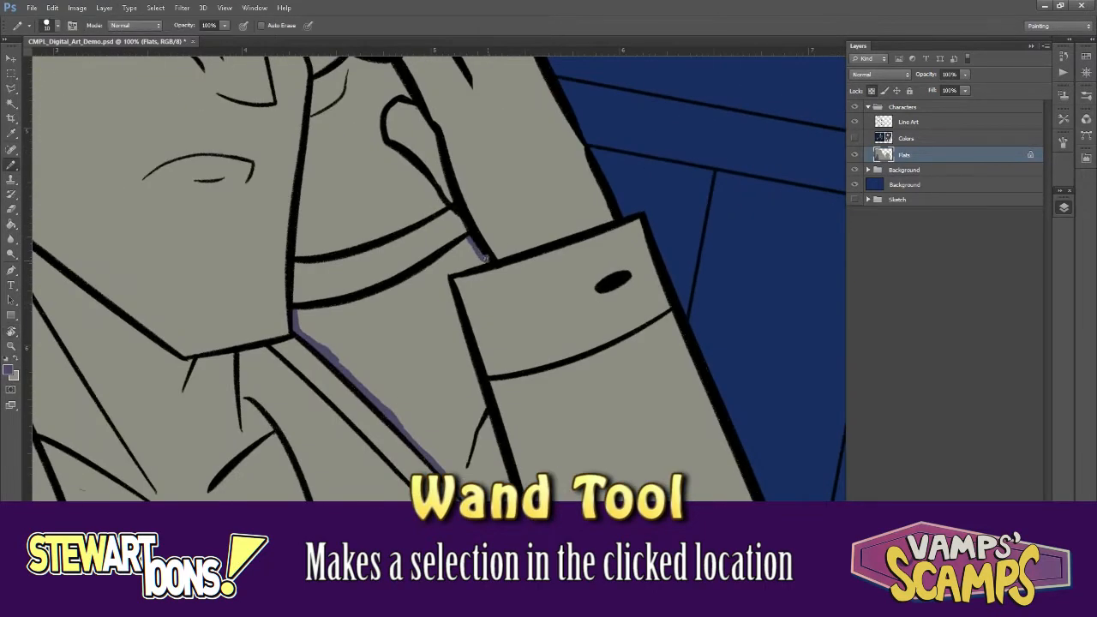
drag(536, 424, 506, 338)
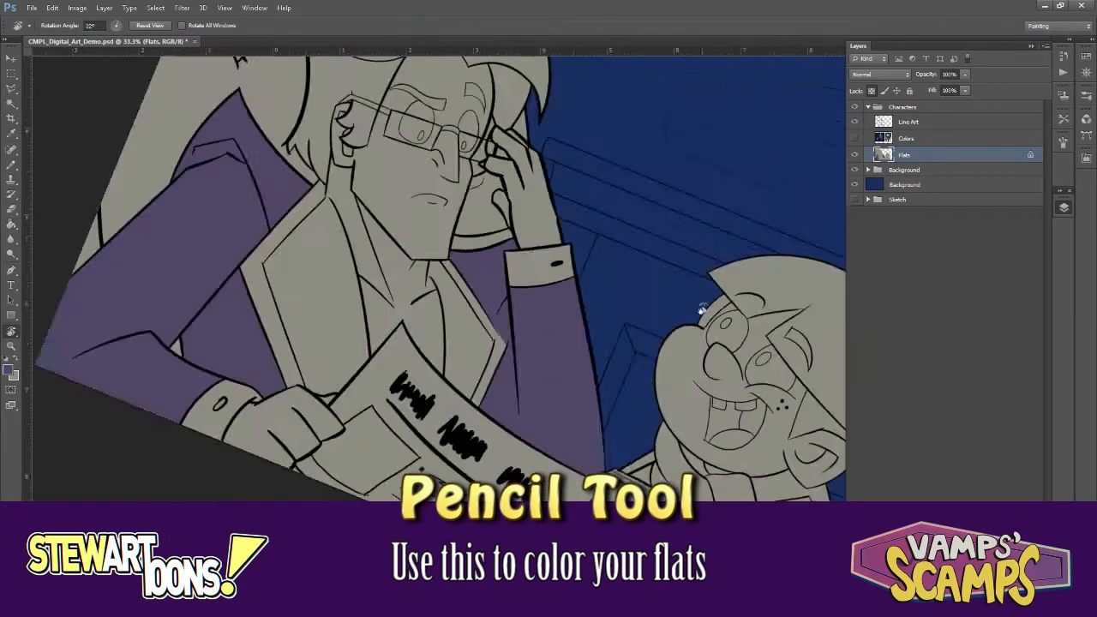
- Sample the off-white hair colour from the Colors reference and hide that layer again
key(alt)
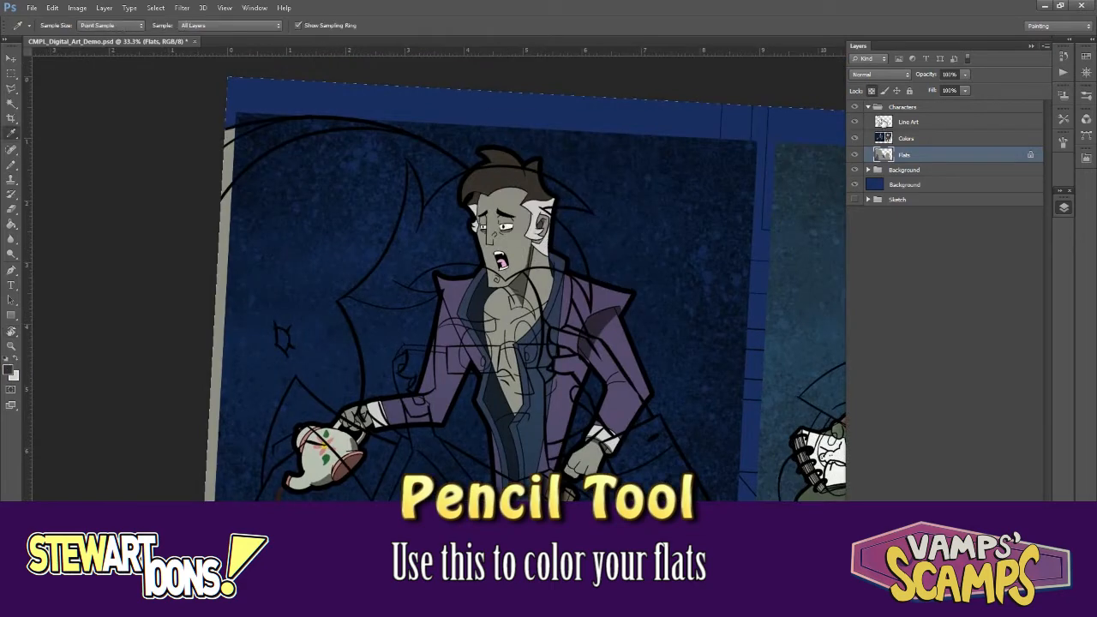
click(855, 138)
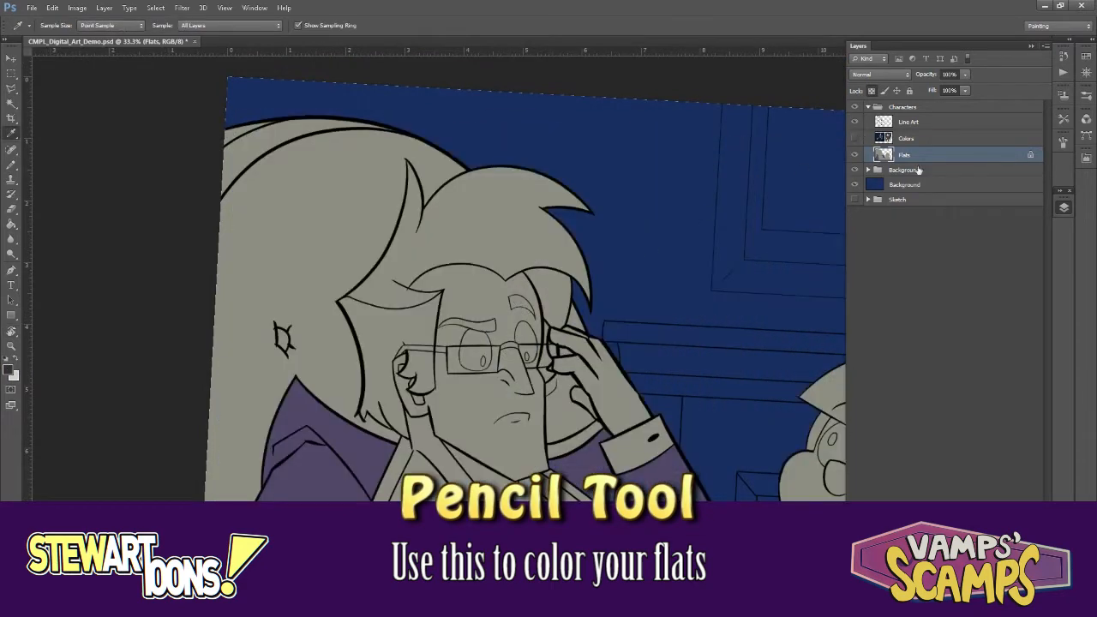
alt+click(333, 370)
- Outline in off-white the man's hair beside his raised hand and the eye nearest that hand
scroll(548, 352, up, 3)
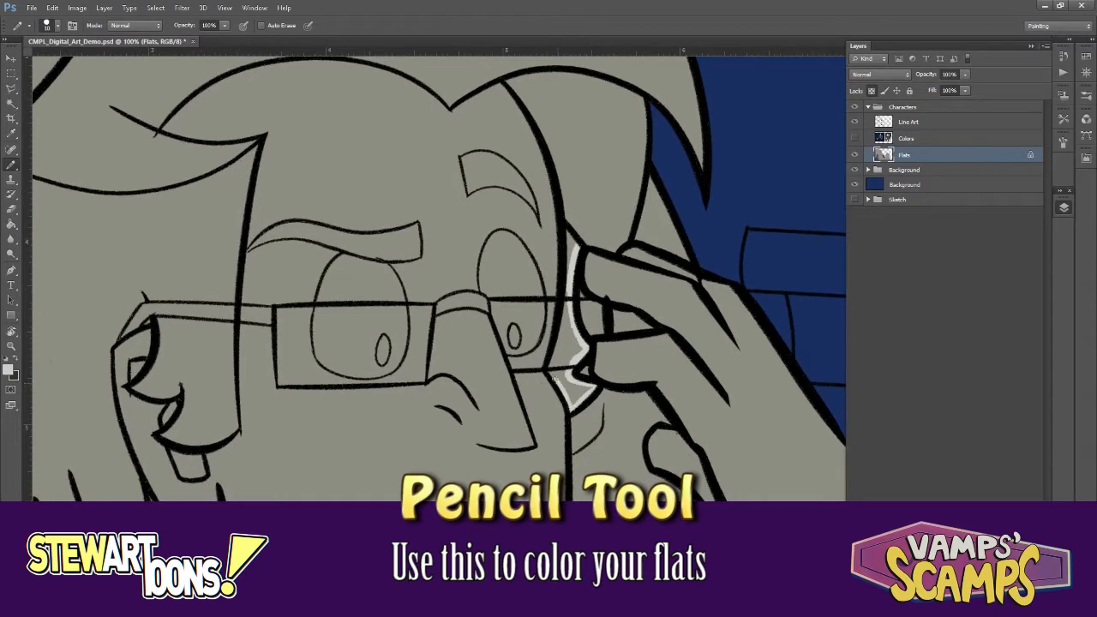
drag(572, 246, 572, 292)
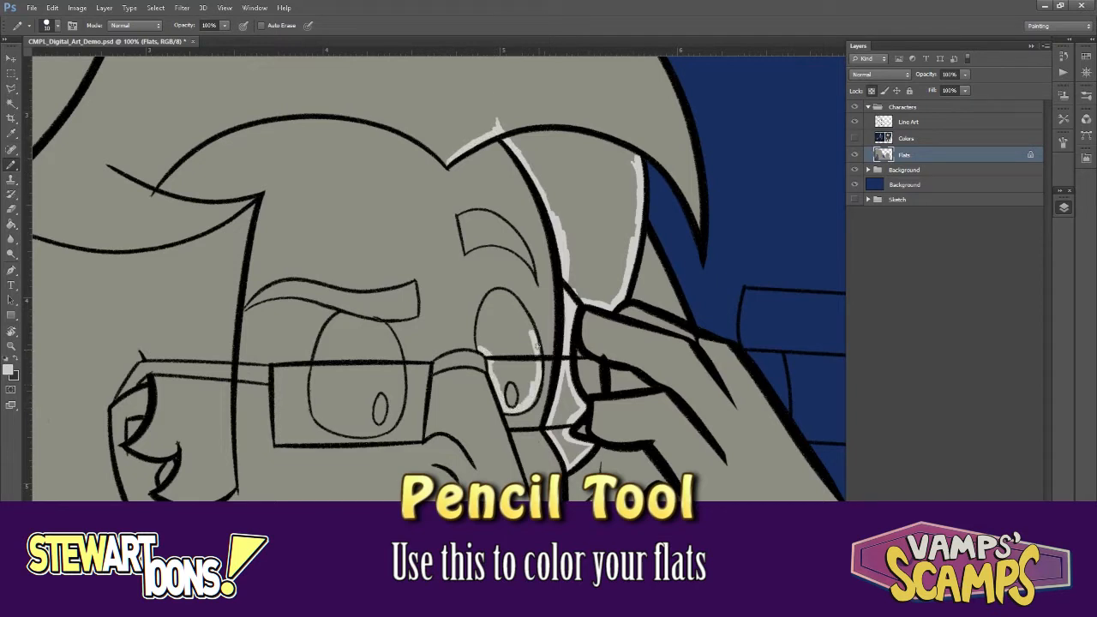
drag(493, 293, 477, 347)
mouse_move(476, 347)
mouse_down()
mouse_move(530, 340)
mouse_move(632, 291)
mouse_up()
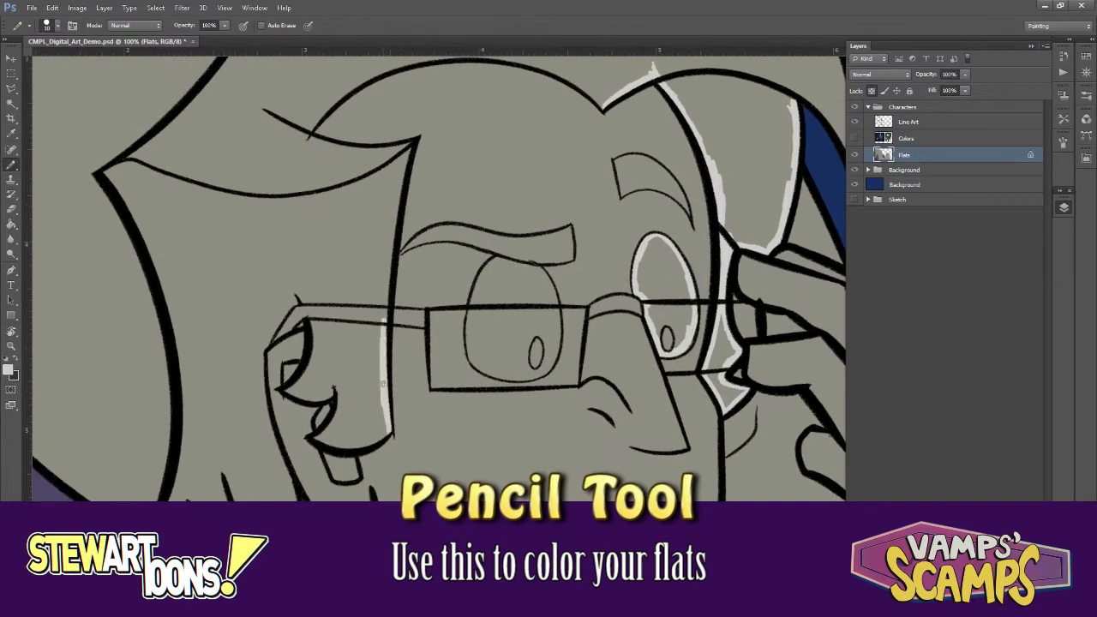
- Trace the man's side hair around the ear and temple in off-white and fill the enclosed area
drag(382, 334, 383, 287)
drag(385, 287, 388, 422)
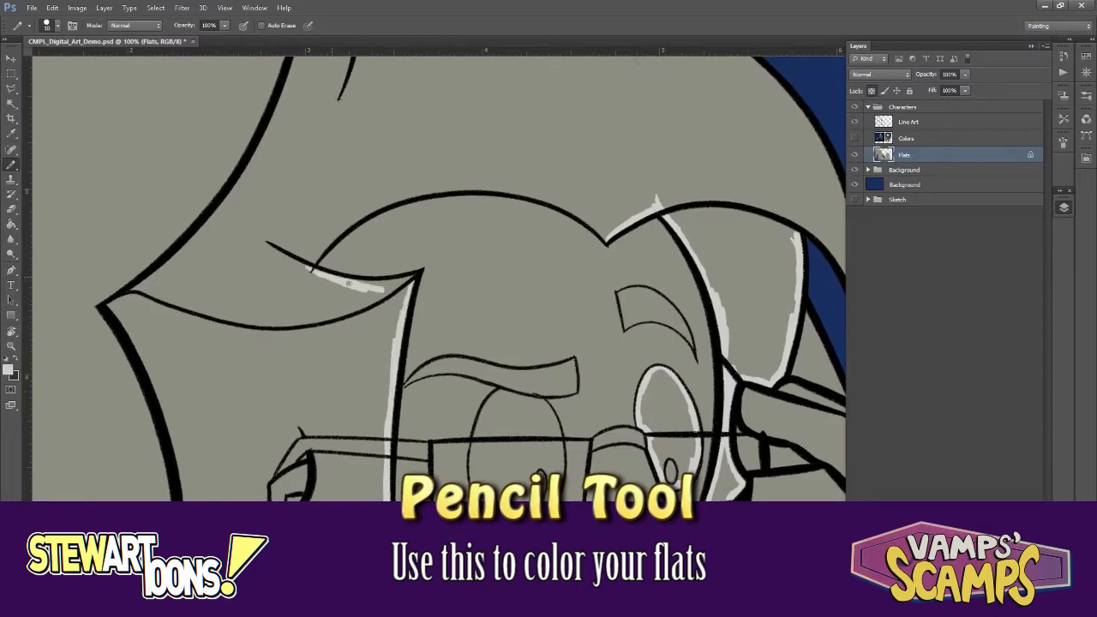
drag(211, 499, 354, 206)
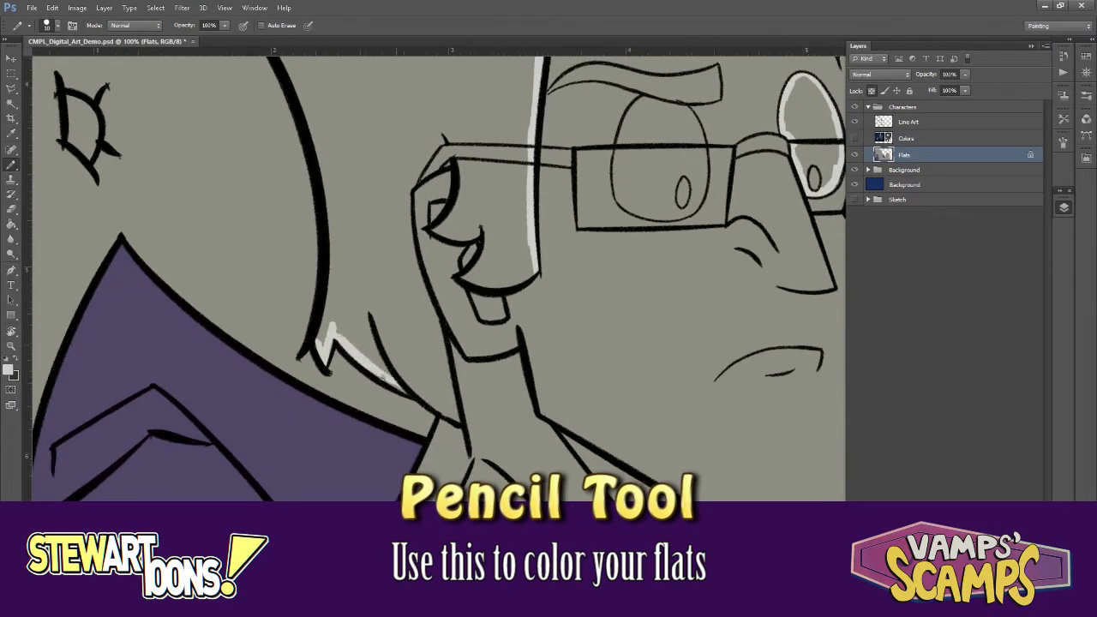
drag(407, 221, 415, 283)
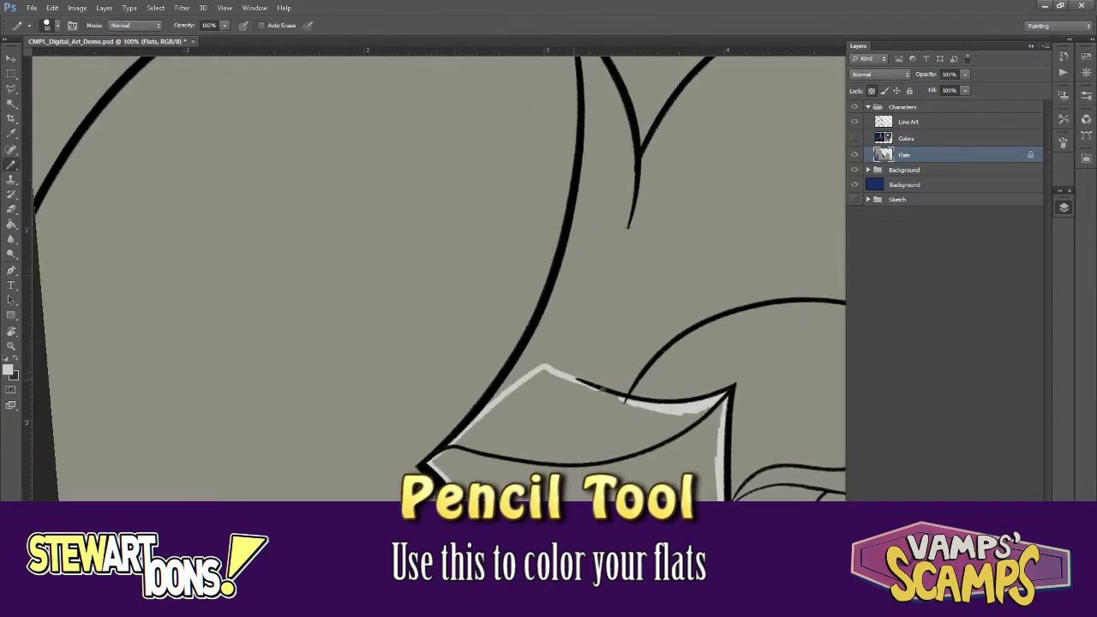
click(557, 343)
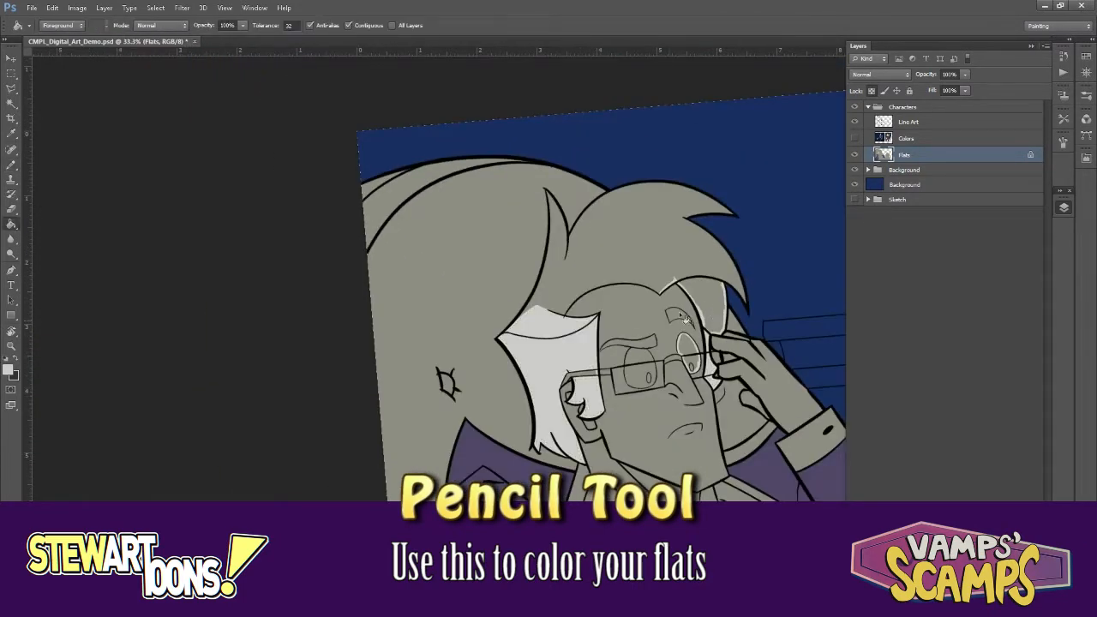
- Outline the man's eye nearest his ear in off-white inside the glasses and fill it
key(ctrl+plus)
key(ctrl+plus)
drag(718, 296, 603, 145)
key(ctrl+plus)
key(ctrl+plus)
mouse_move(737, 272)
mouse_down()
mouse_move(631, 304)
mouse_move(642, 365)
mouse_up()
key(b)
drag(497, 115, 478, 134)
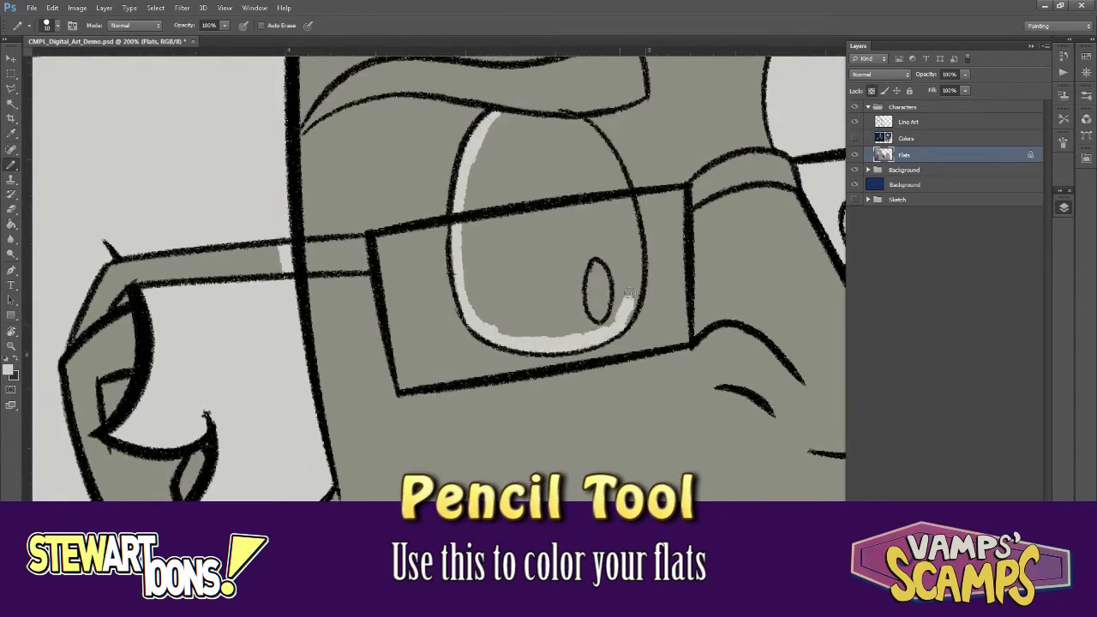
drag(633, 276, 638, 326)
key(g)
click(617, 235)
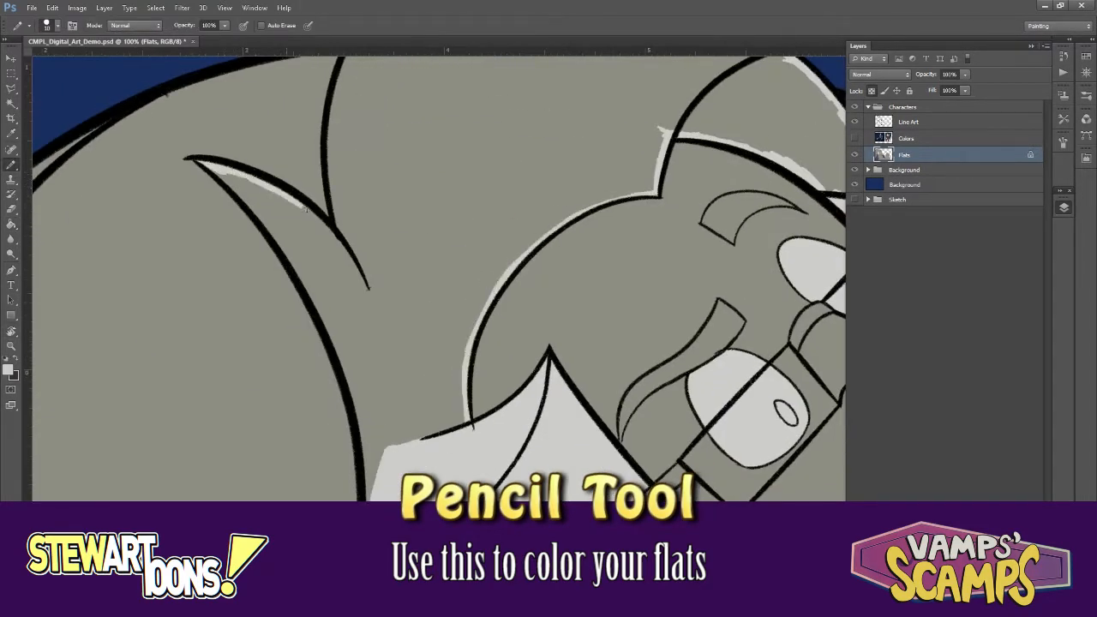
- Trace the edges of the man's upper hair in off-white and fill the enclosed shape
drag(315, 306, 360, 403)
drag(377, 414, 432, 233)
mouse_move(460, 60)
mouse_down()
mouse_move(480, 329)
mouse_move(467, 438)
mouse_up()
drag(429, 228, 448, 194)
drag(652, 249, 459, 179)
drag(651, 185, 674, 150)
key(g)
click(663, 178)
- Check the Colors reference for the man's remaining clothing colours
key(ctrl+minus)
key(ctrl+minus)
key(ctrl+minus)
key(r)
drag(660, 190, 636, 314)
drag(644, 391, 715, 103)
click(853, 138)
click(854, 138)
- Select both of the man's shirt cuffs with the Magic Wand, expand the selection slightly, and fill it with off-white
key(ctrl+plus)
key(ctrl+plus)
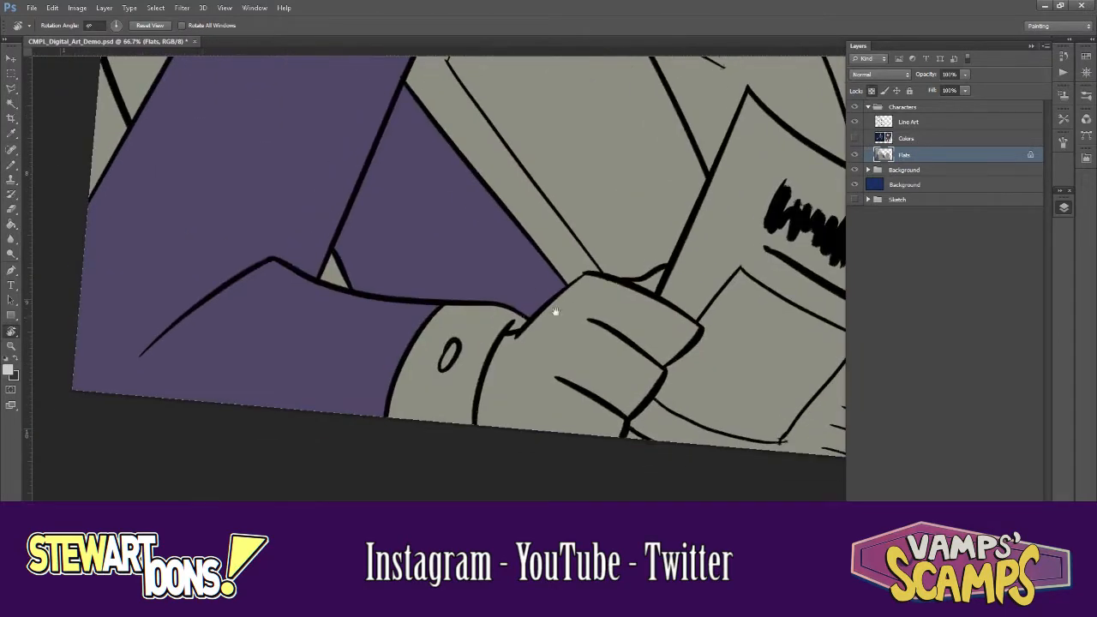
key(w)
click(155, 8)
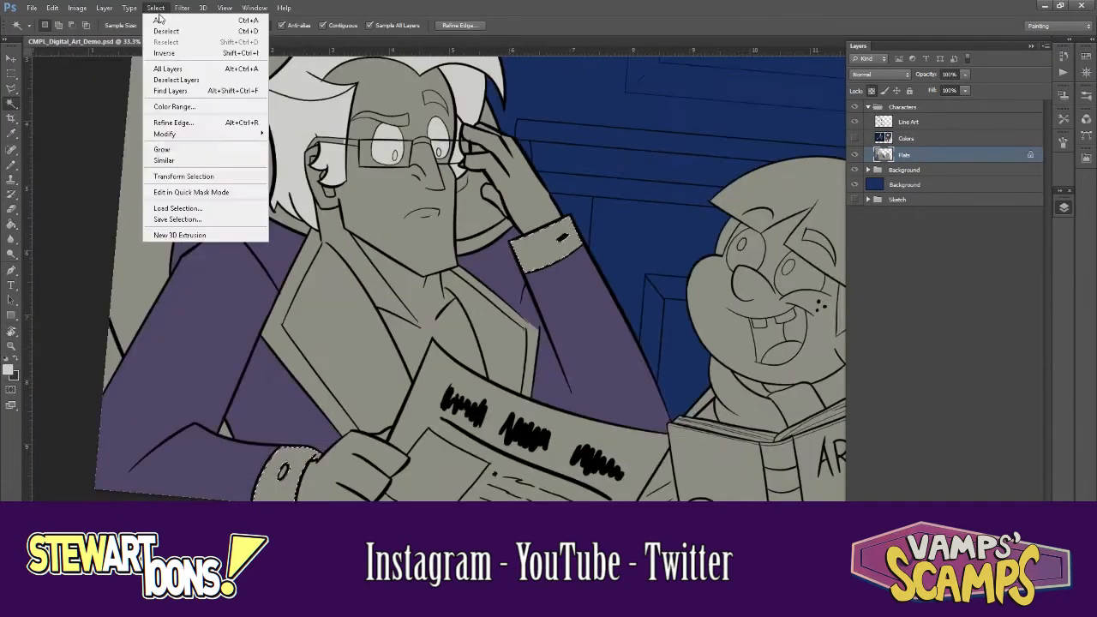
click(360, 163)
key(Return)
key(g)
key(alt+BackSpace)
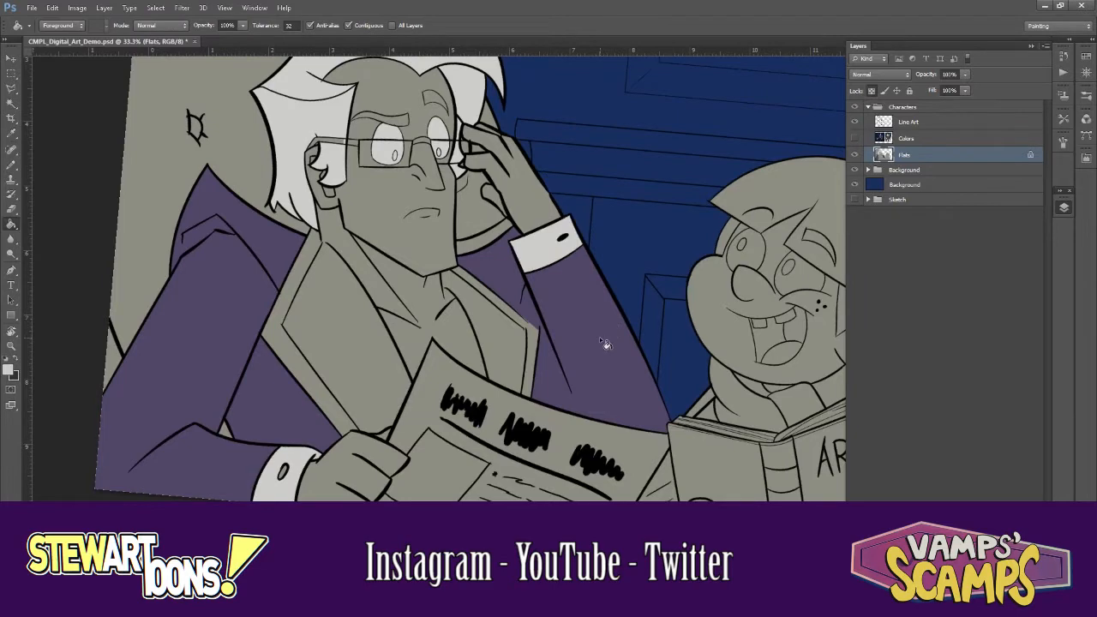
- Select the man's newspaper with the Magic Wand, expand the selection, and fill it with off-white
key(w)
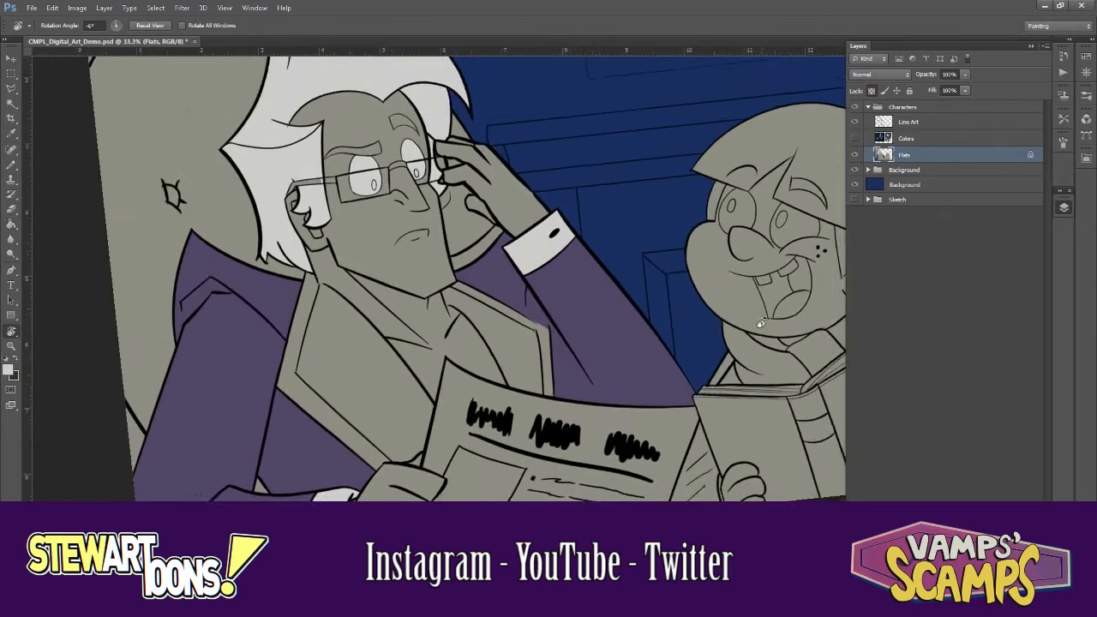
click(539, 399)
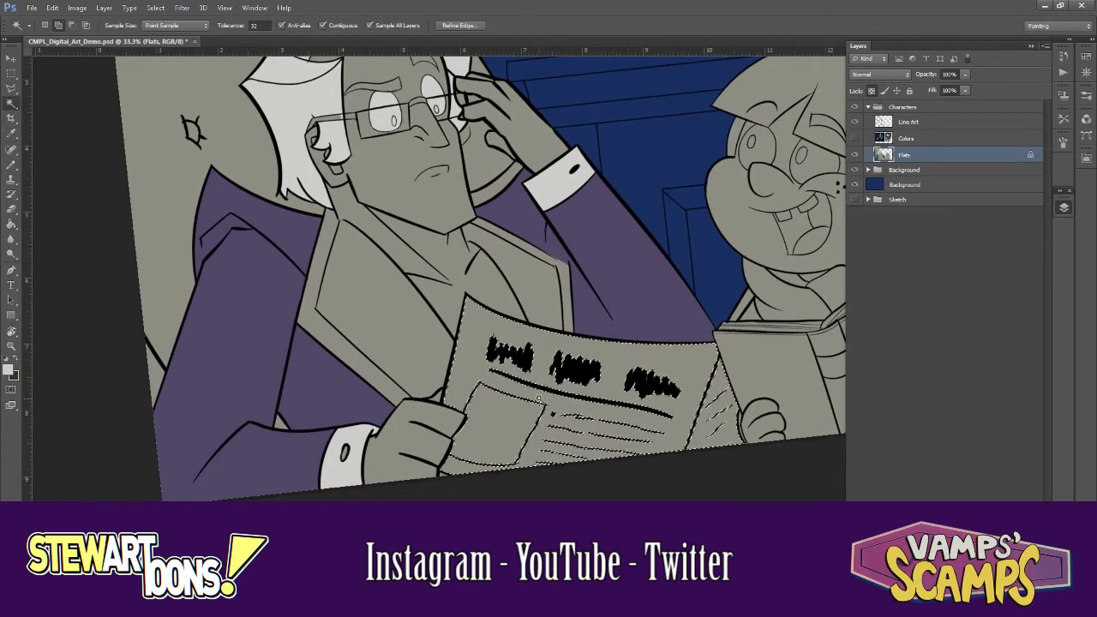
click(155, 8)
click(99, 155)
key(Return)
key(g)
key(alt+BackSpace)
key(ctrl+d)
- Select the top of the man's hair, expand the selection, and fill it with dark brown
key(ctrl+minus)
key(ctrl+minus)
key(r)
drag(691, 281, 695, 350)
key(w)
click(458, 177)
click(156, 8)
mouse_move(172, 130)
click(99, 154)
key(Return)
key(g)
key(x)
key(alt+BackSpace)
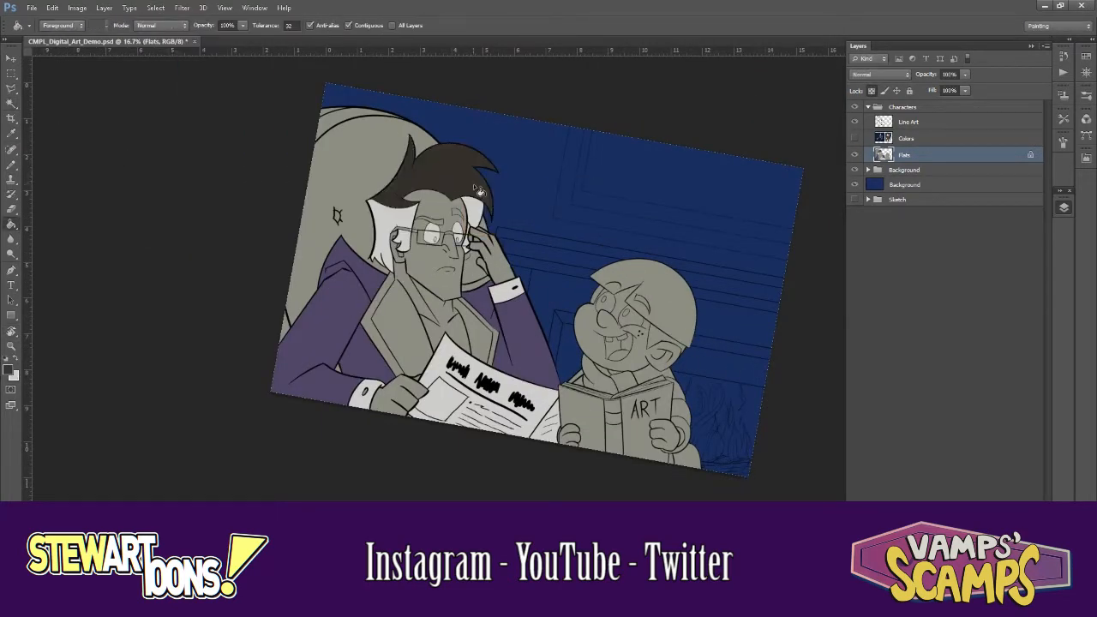
- Select the white hair section above the man's raised hand, expand the selection, and fill it with dark brown
key(w)
click(476, 208)
click(155, 8)
click(98, 154)
key(Return)
key(g)
key(ctrl+d)
- Select the chair back behind the man, expand the selection, and fill it with a newly chosen orange-red
key(w)
key(r)
drag(681, 357, 696, 302)
key(w)
click(348, 198)
click(155, 8)
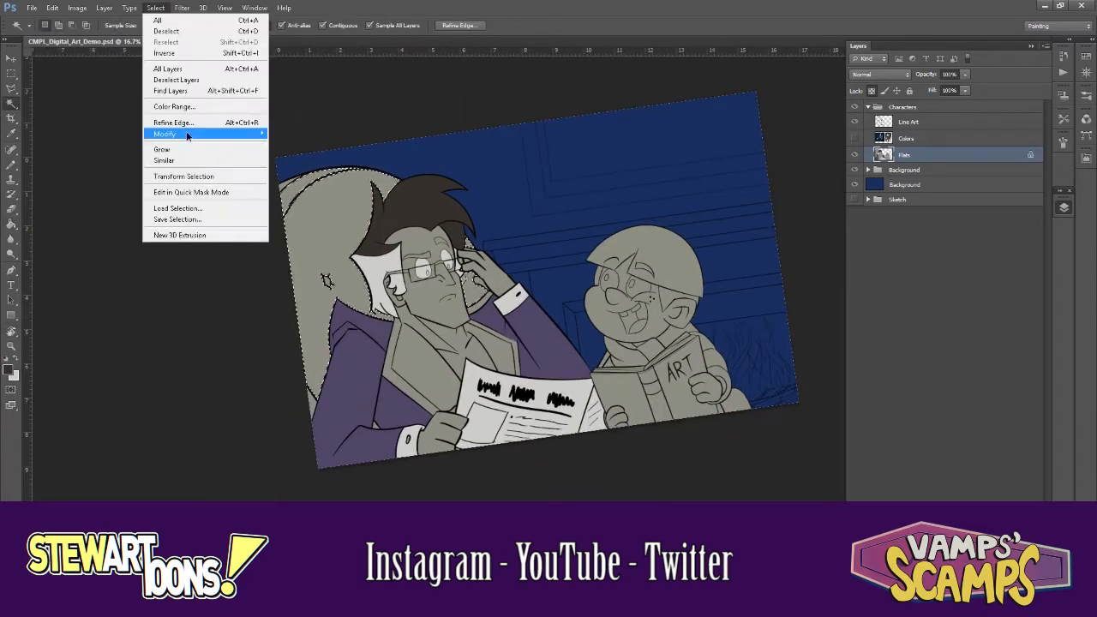
mouse_move(172, 132)
click(98, 155)
key(Return)
click(14, 377)
click(465, 276)
click(561, 223)
key(Return)
key(g)
key(alt+BackSpace)
key(ctrl+z)
key(ctrl+BackSpace)
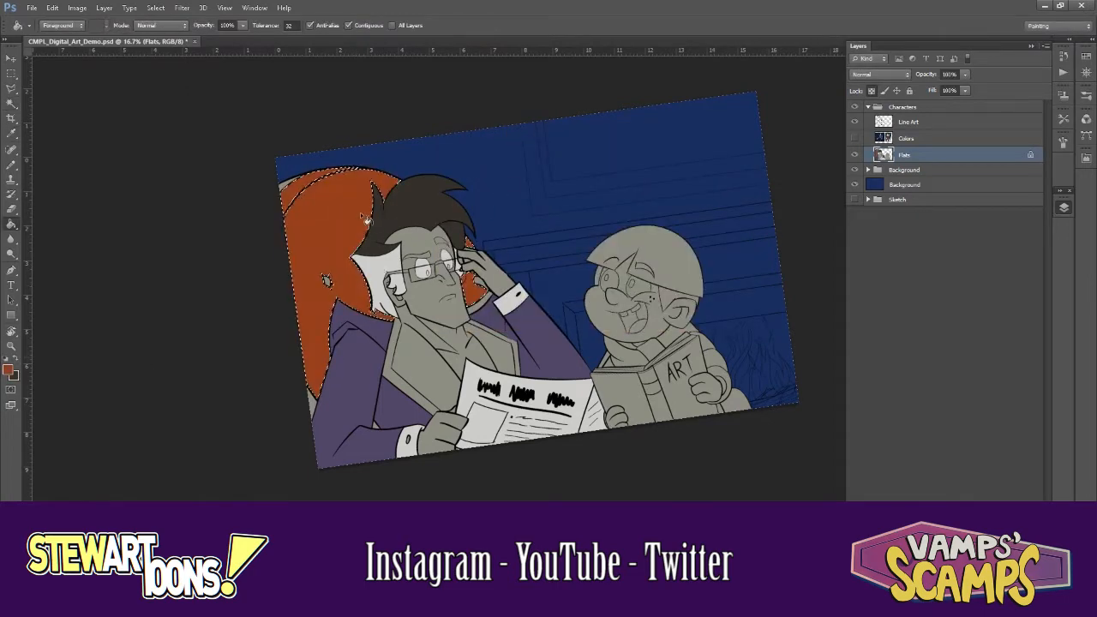
key(ctrl+d)
- Select the small chair area beside the man's lower sleeve, expand the selection, and fill it with the same orange-red
key(x)
key(w)
click(311, 403)
click(155, 8)
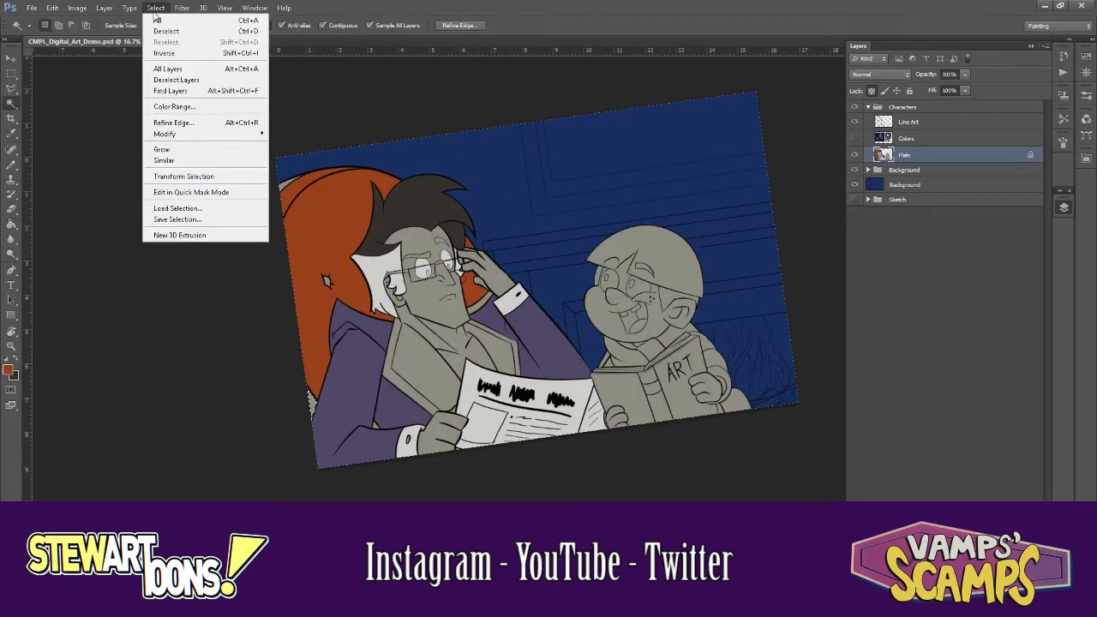
mouse_move(171, 132)
click(99, 155)
key(Return)
key(g)
click(315, 402)
- Choose a bright yellow and fill the sliver at the chair's upper outer corner with it
click(8, 371)
click(605, 286)
click(559, 170)
click(711, 152)
click(287, 183)
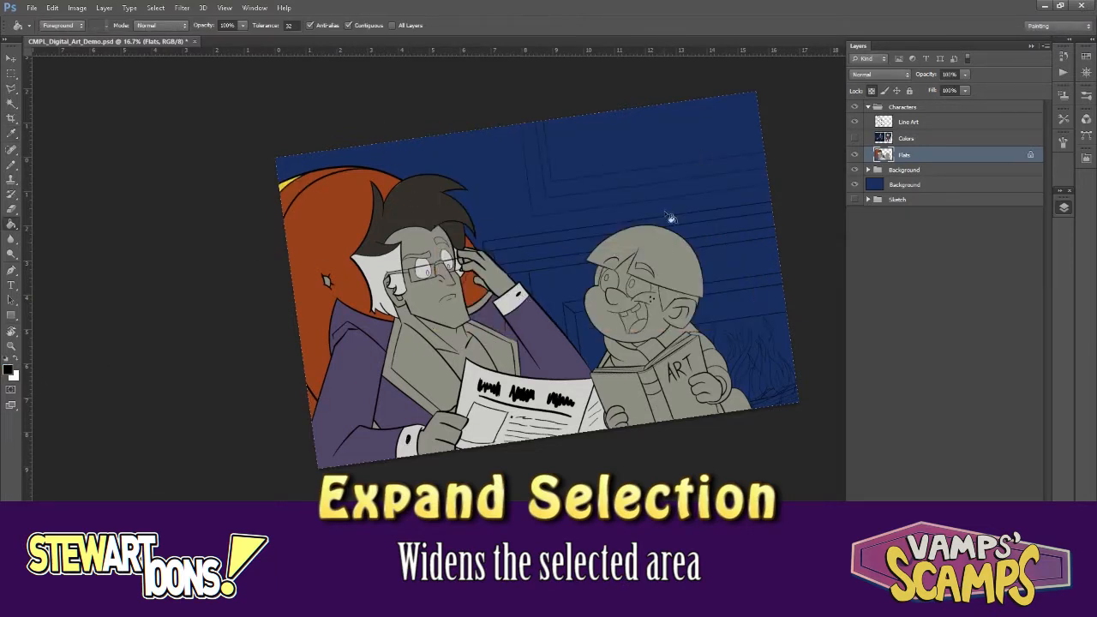
- Select the orange-red chair areas and shift them to a deeper red with a Hue/Saturation adjustment
key(w)
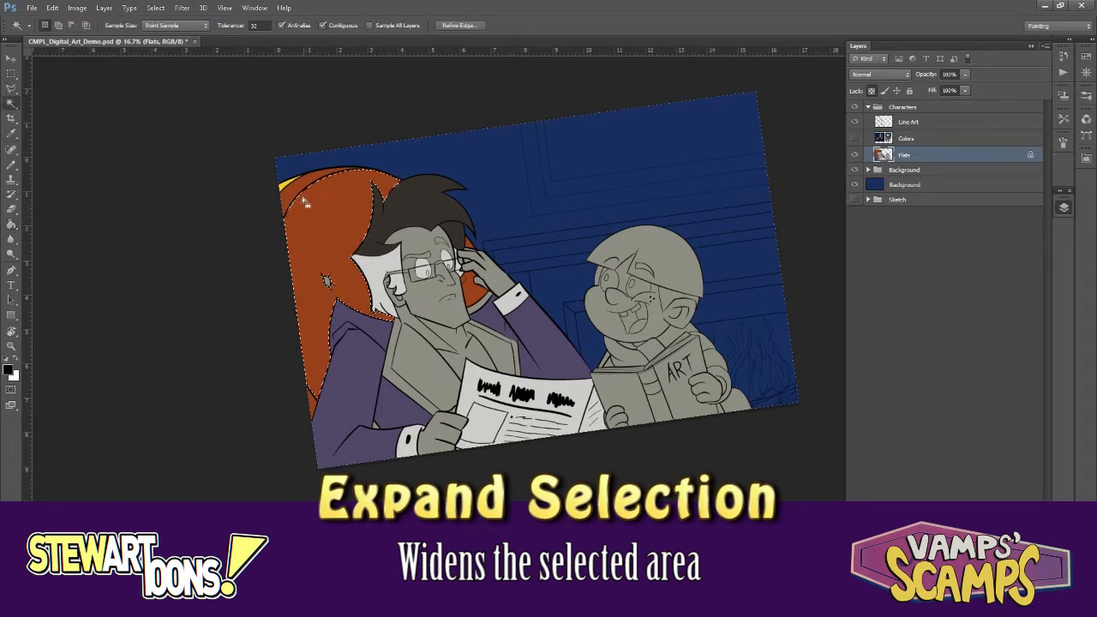
shift+click(294, 198)
key(ctrl+u)
mouse_move(903, 302)
mouse_down()
mouse_move(889, 302)
mouse_move(931, 276)
mouse_move(900, 303)
mouse_up()
drag(904, 248, 891, 249)
drag(901, 303, 909, 303)
drag(929, 275, 897, 275)
click(1021, 313)
drag(848, 247, 849, 248)
drag(916, 302, 912, 276)
click(1028, 193)
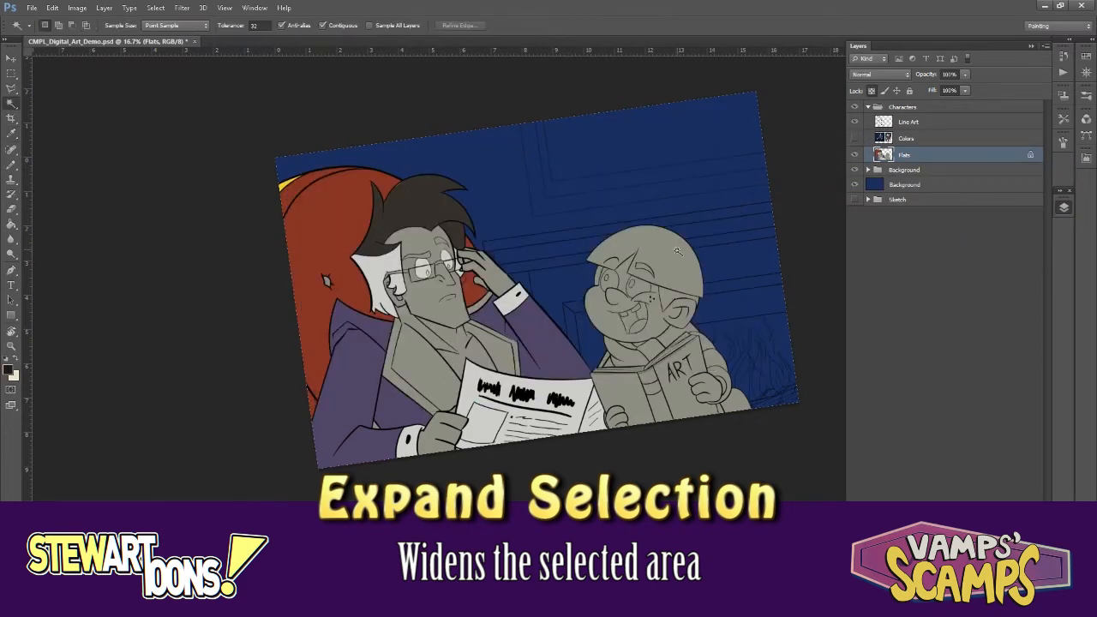
- Select the boy's face, ear and hands, expand the selection, and fill the skin with pale cream
click(614, 273)
shift+click(678, 313)
click(155, 8)
mouse_move(171, 135)
click(112, 155)
key(Return)
key(g)
click(643, 271)
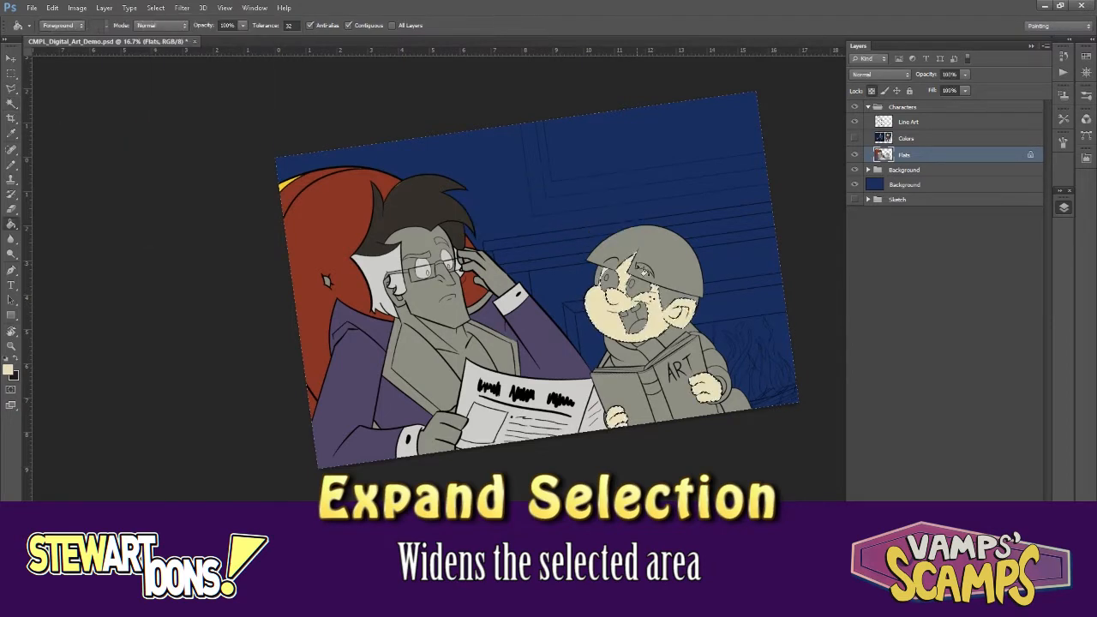
key(ctrl+d)
- Select the boy's hair with the Magic Wand, expand the selection, and fill it with near-black brown
key(w)
click(684, 270)
click(155, 7)
mouse_move(172, 135)
click(111, 155)
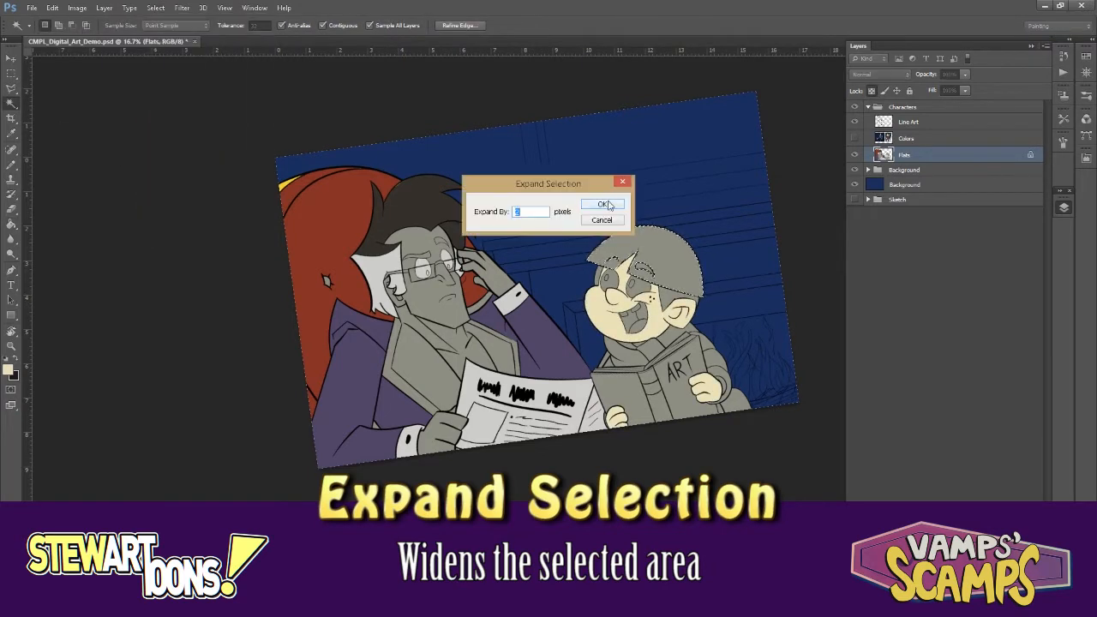
click(605, 203)
key(g)
key(d)
click(679, 268)
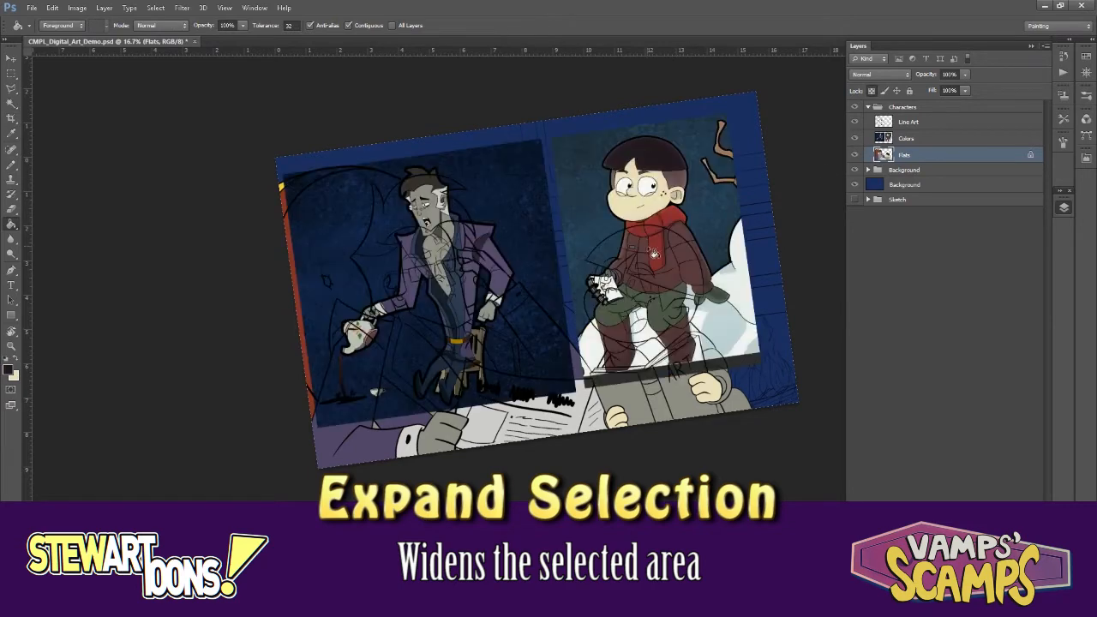
- Sample the boy's clothing colours from the Colors reference, then select and expand his scarf and fill it with red
key(i)
click(693, 231)
click(855, 137)
key(w)
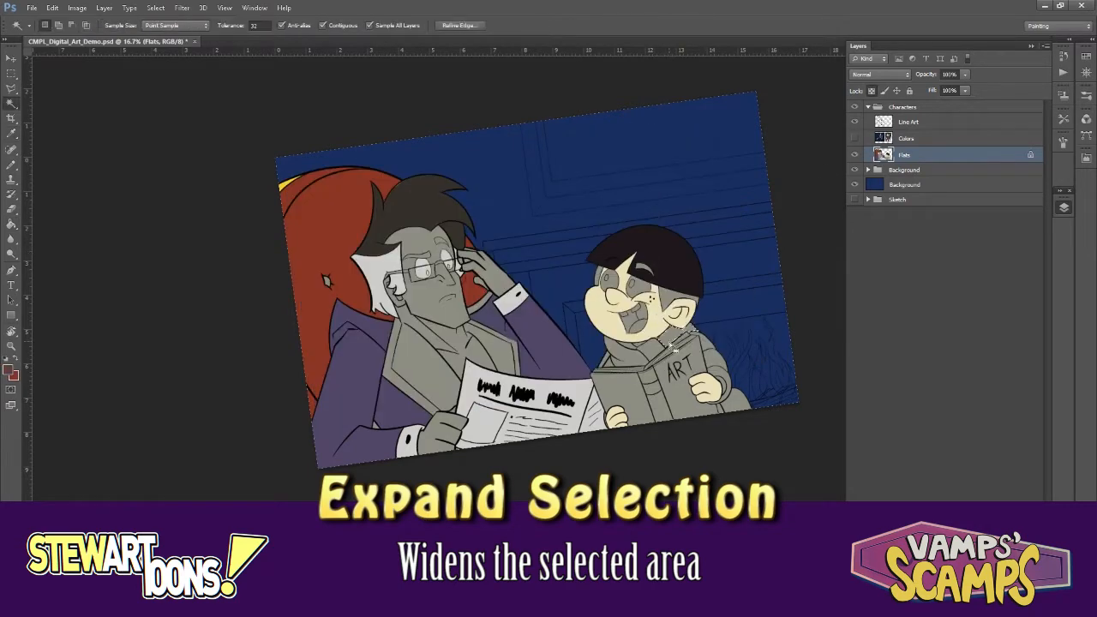
click(155, 8)
mouse_move(196, 133)
click(96, 154)
click(603, 204)
key(g)
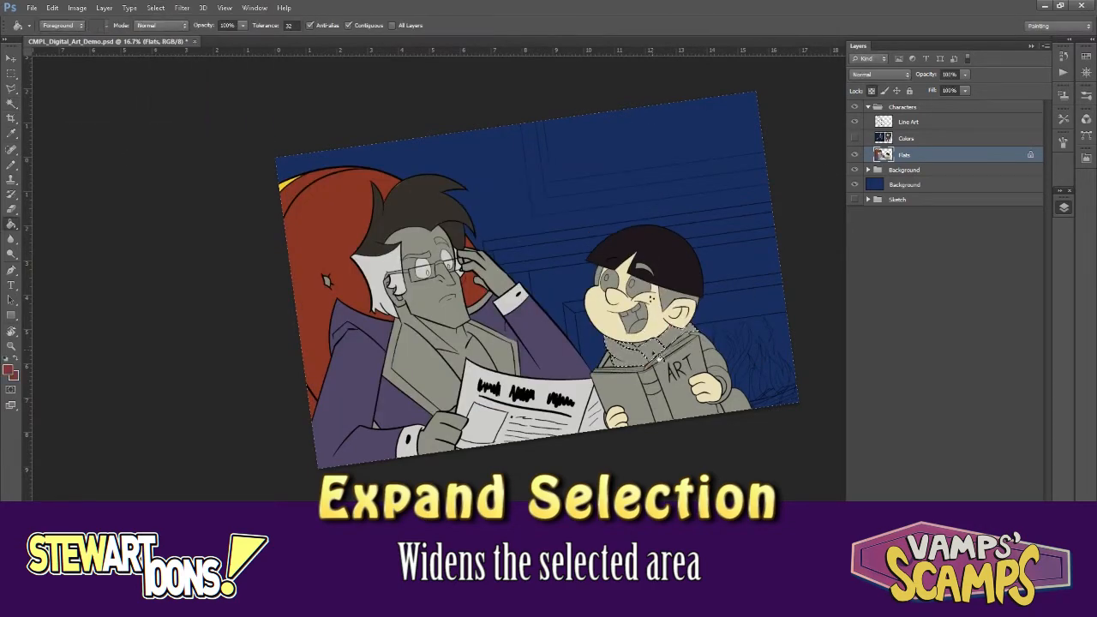
click(681, 334)
key(ctrl+d)
- Select the boy's sweater and sleeve, expand the selection, and fill it with dark maroon
key(w)
click(718, 372)
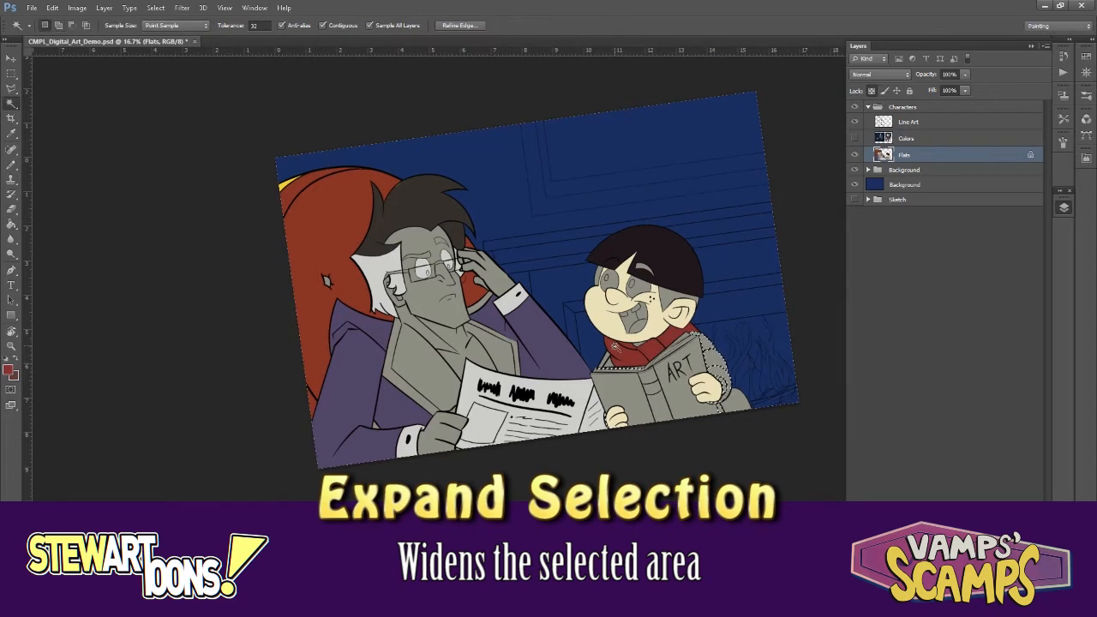
click(155, 8)
mouse_move(195, 133)
click(96, 154)
click(604, 203)
key(g)
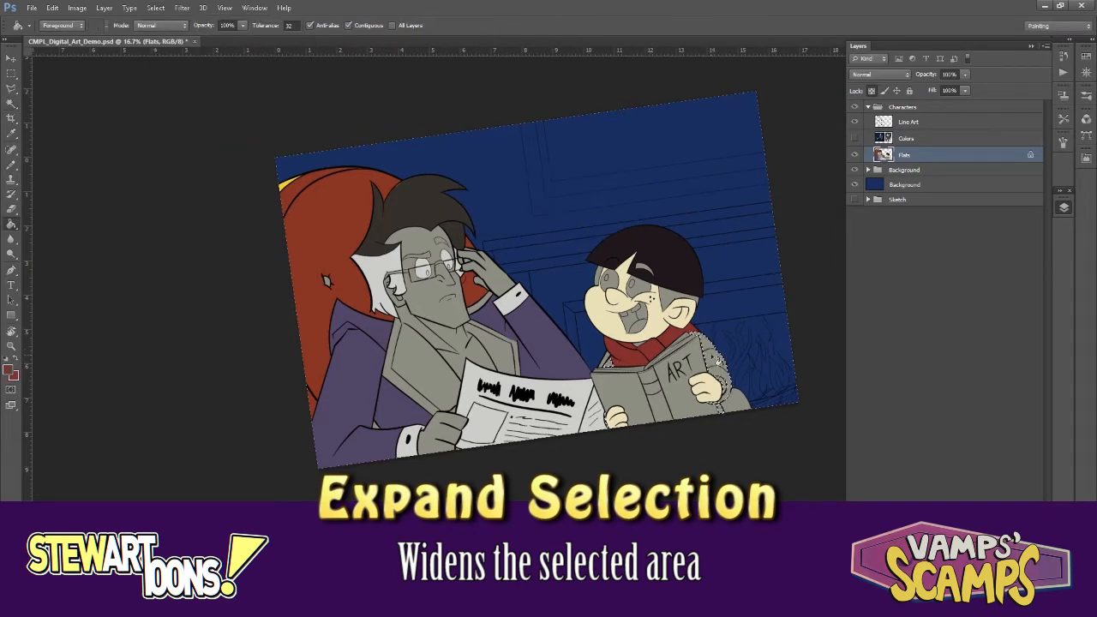
click(712, 358)
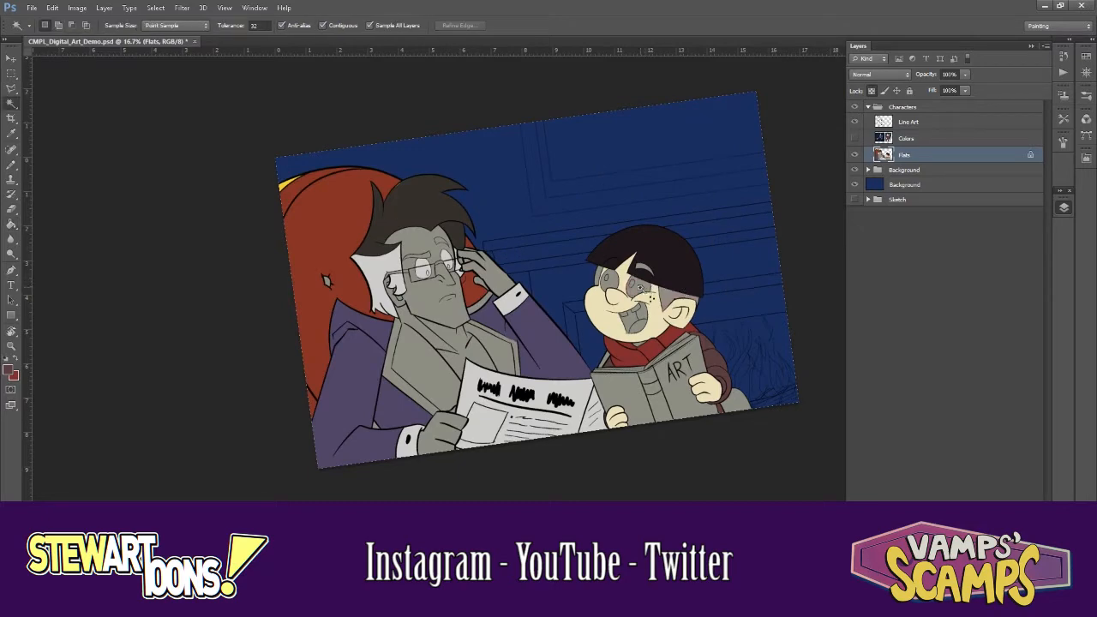
- Expand the selection of the boy's eyes and fill it with a near-white colour
click(53, 10)
mouse_move(156, 8)
click(300, 157)
click(600, 207)
click(8, 370)
drag(450, 199, 454, 137)
click(715, 154)
key(g)
click(638, 286)
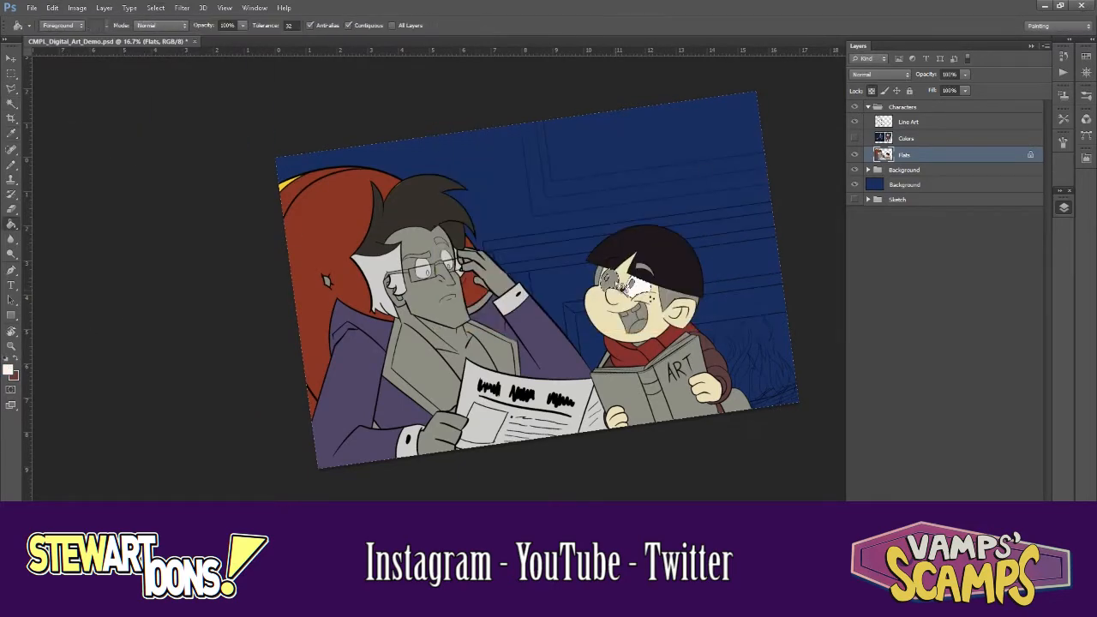
- Sample the yellow from the chair's corner and fill the small star on the chair back with it
alt+click(284, 178)
click(326, 282)
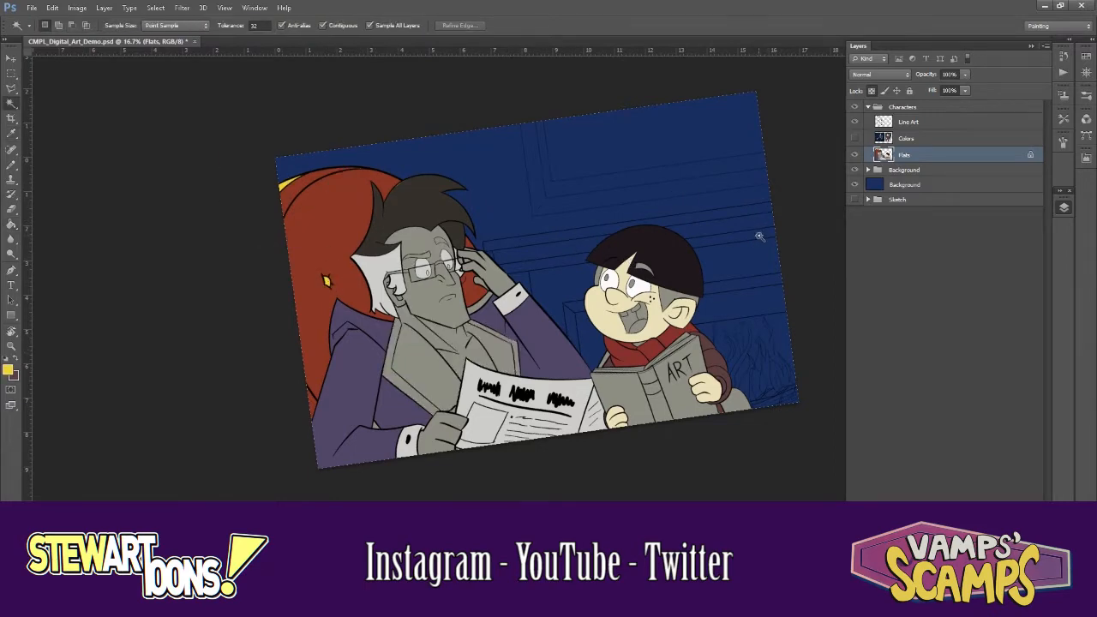
- Fill both of the boy's pupils with black
key(ctrl+plus)
key(ctrl+plus)
key(ctrl+plus)
key(ctrl+plus)
drag(691, 248, 412, 312)
key(g)
click(648, 353)
click(545, 331)
- Select the boy's skin and colorize it peach with Hue/Saturation at hue 24 and saturation 40
mouse_move(695, 445)
mouse_down()
mouse_move(656, 307)
mouse_move(655, 343)
mouse_up()
alt+click(480, 353)
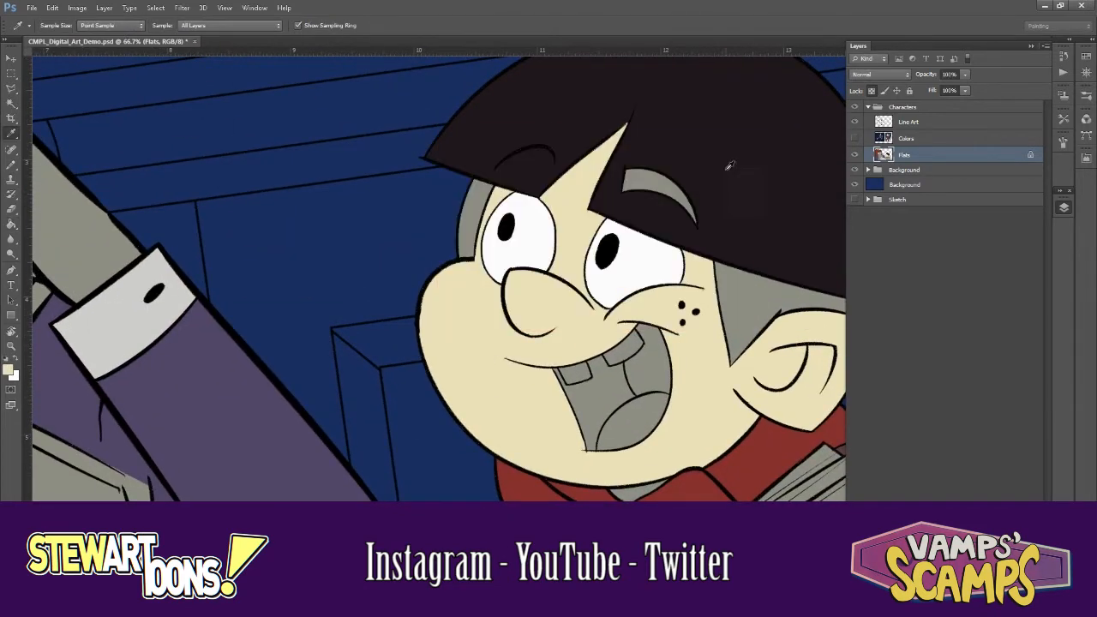
key(w)
click(605, 225)
key(ctrl+u)
drag(877, 247, 896, 274)
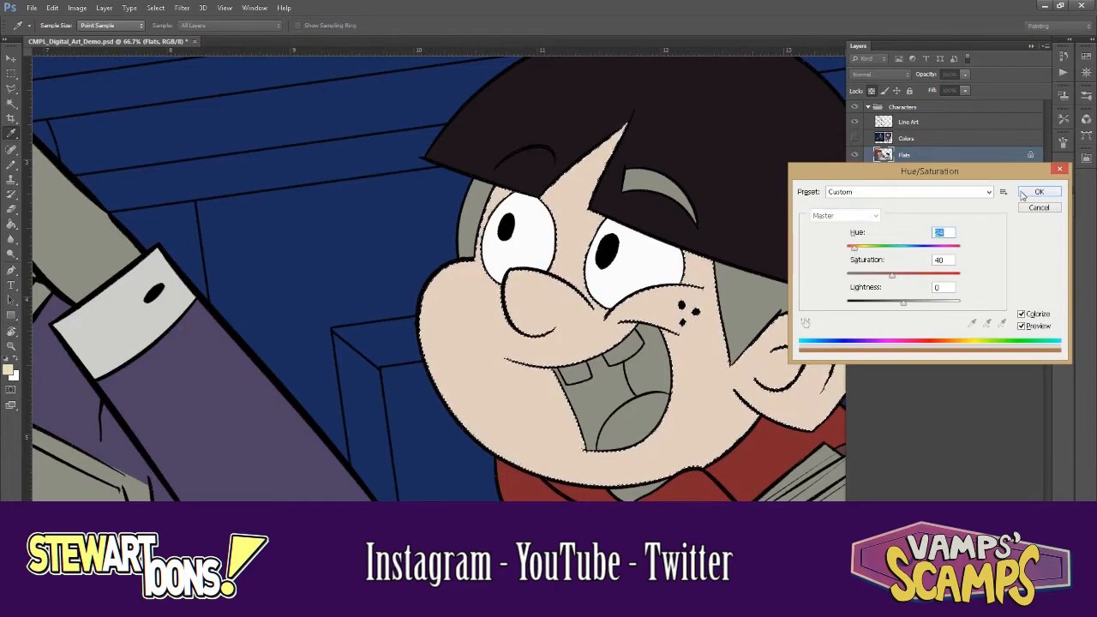
click(1039, 191)
key(ctrl+d)
- Set the foreground colour to black and fill the boy's grey eyebrow with it
click(8, 370)
click(723, 152)
key(g)
click(656, 184)
- Select the back of the boy's open mouth, expand the selection, and fill it with black
key(w)
click(656, 369)
click(155, 8)
mouse_move(172, 133)
click(291, 154)
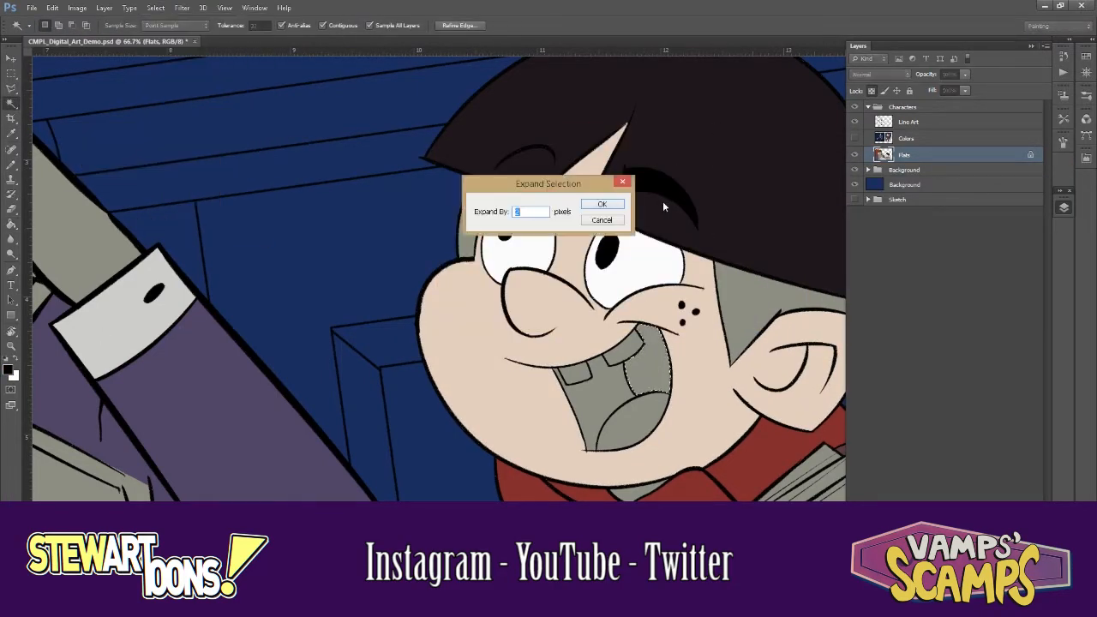
key(Return)
key(g)
click(653, 343)
- Select both of the boy's front teeth, expand the selection, and fill them with white
key(w)
click(573, 374)
shift+click(626, 344)
click(156, 8)
click(291, 153)
key(Return)
key(g)
click(616, 360)
- Select the visible patch of the boy's neck below his chin, expand the selection, and fill it with his skin colour
key(w)
click(626, 472)
click(155, 8)
click(292, 154)
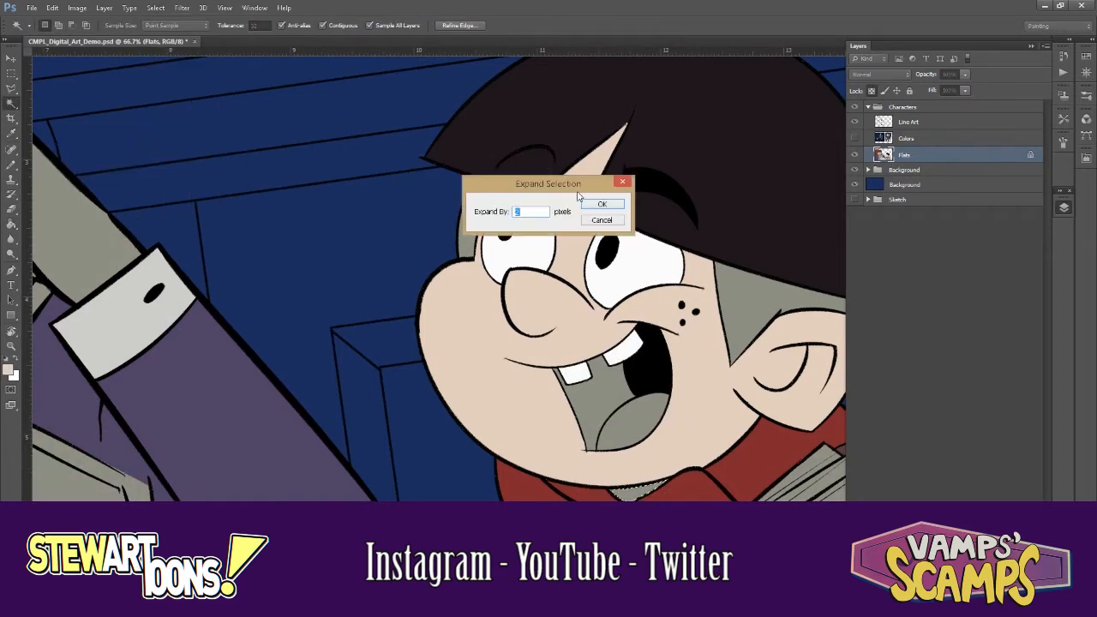
key(Return)
- Set the foreground colour to brown #754937, select the grey inside of the boy's mouth, expand the selection, and fill it
key(i)
click(9, 370)
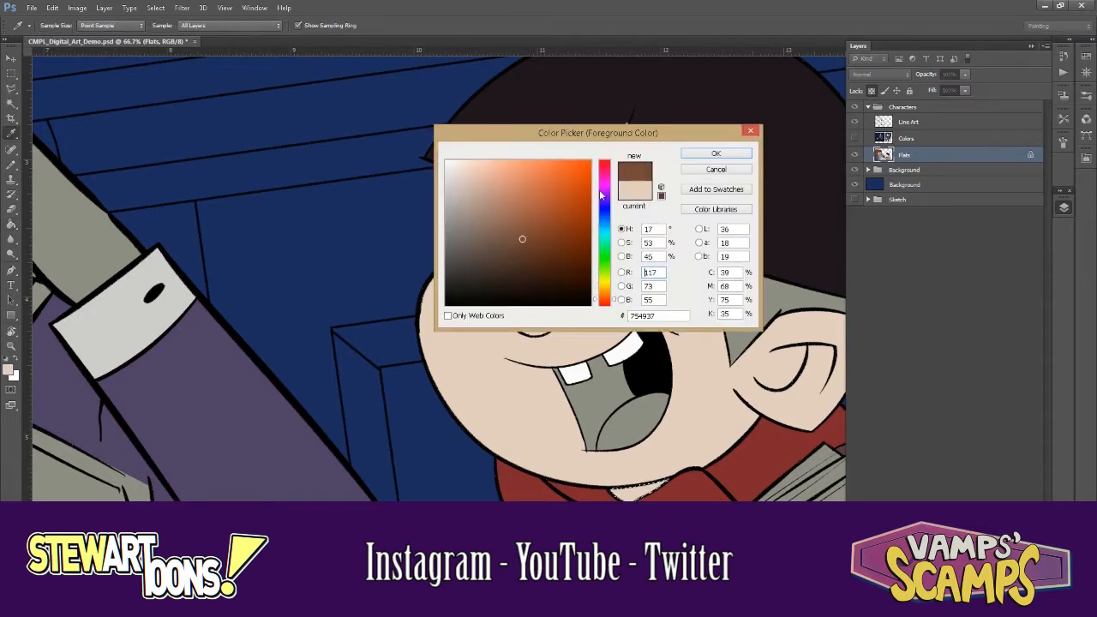
click(715, 153)
key(w)
click(600, 416)
click(155, 8)
click(85, 153)
key(Return)
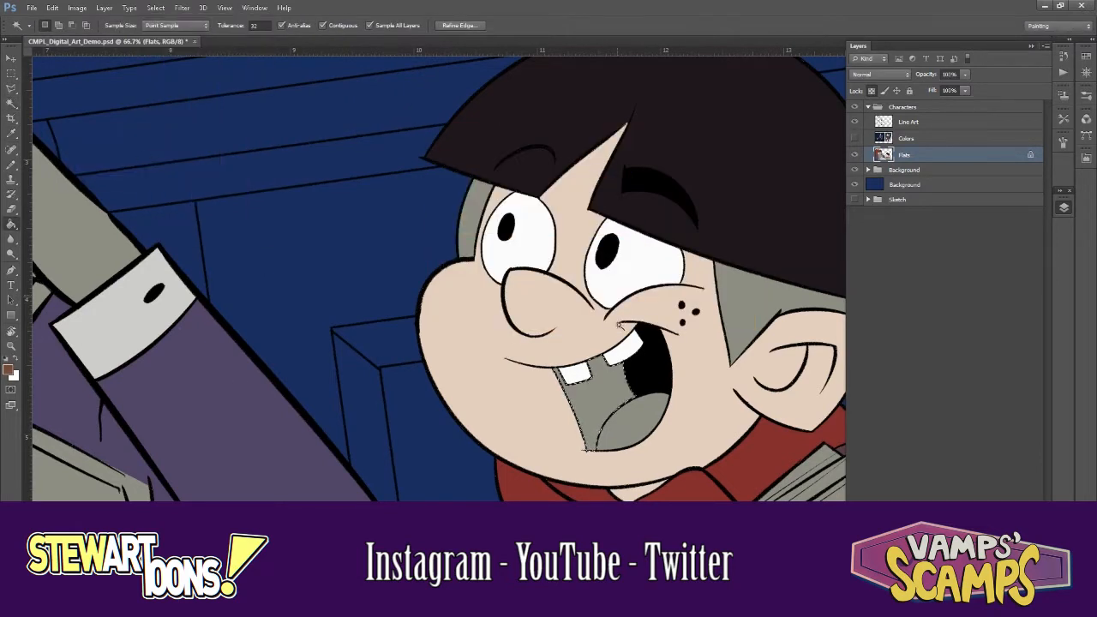
key(alt+BackSpace)
- Choose a soft pink as the foreground colour, select the boy's tongue, expand the selection, and fill it
key(i)
click(9, 370)
mouse_move(604, 298)
mouse_down()
mouse_move(605, 182)
mouse_move(604, 303)
mouse_up()
click(481, 176)
click(716, 153)
key(w)
key(ctrl+d)
click(642, 428)
click(155, 8)
click(86, 154)
key(Return)
key(g)
click(642, 427)
- Select the grey side hair beside the boy's ear, expand the selection, and fill it with dark reddish brown
key(ctrl+minus)
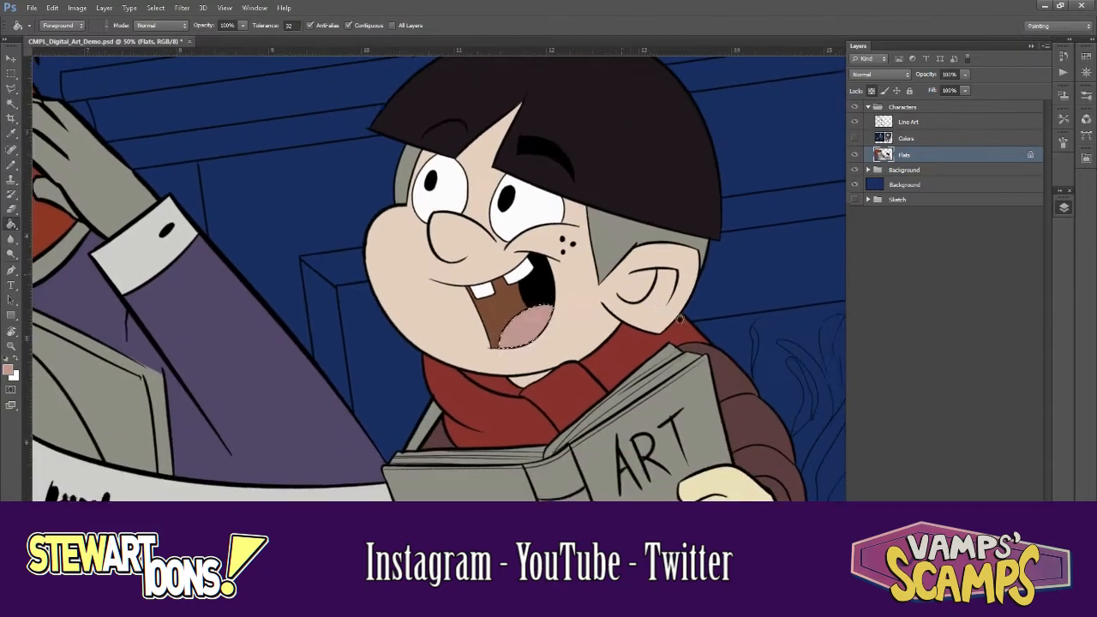
key(w)
click(649, 254)
click(156, 8)
mouse_move(172, 134)
click(86, 154)
key(Return)
key(g)
click(649, 253)
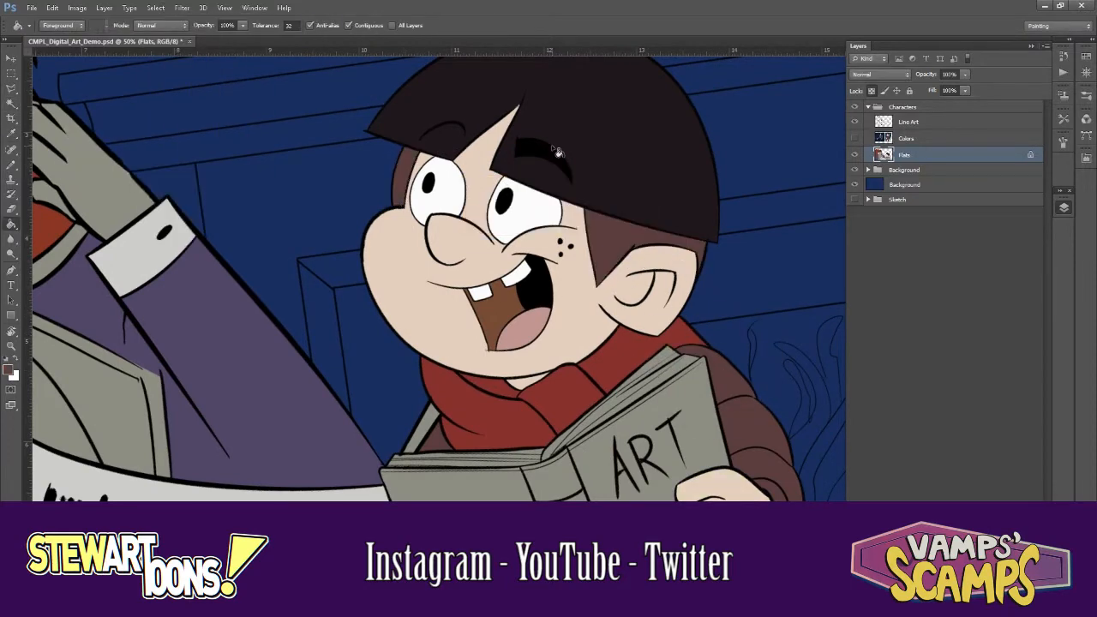
- Select the boy's side hair and darken it by lowering the lightness with Hue/Saturation
key(ctrl+minus)
click(9, 370)
click(716, 153)
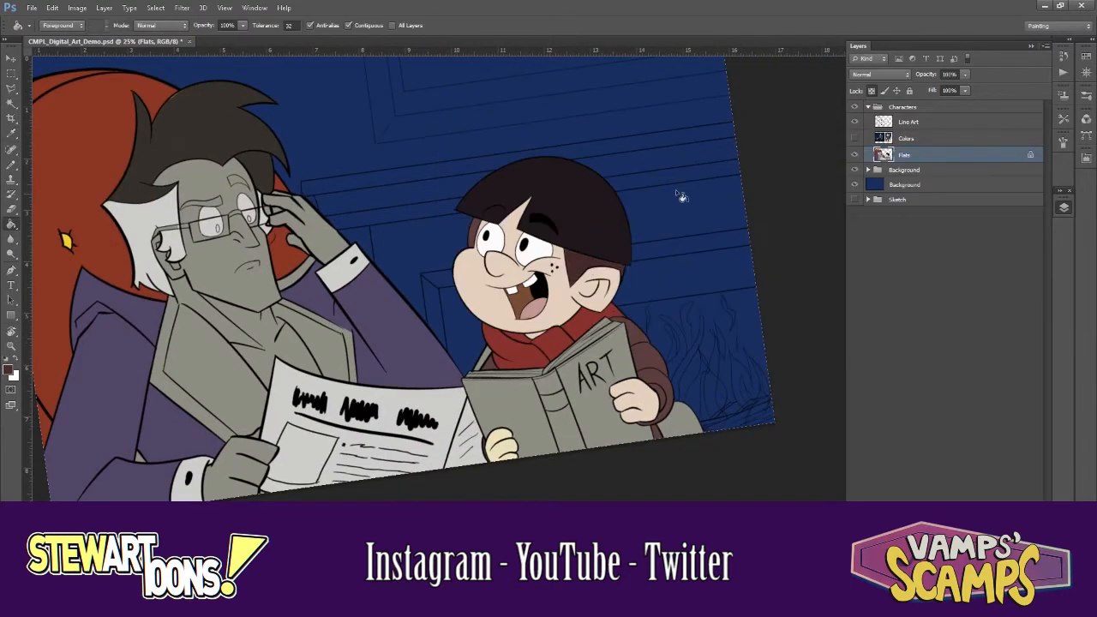
key(w)
click(499, 206)
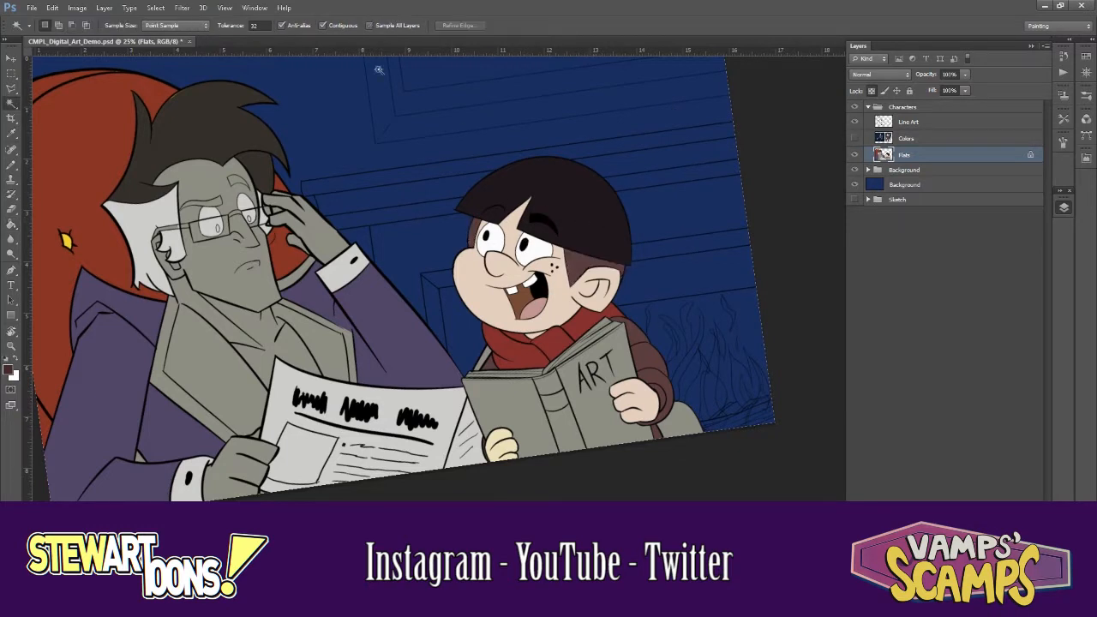
key(ctrl+u)
mouse_move(903, 301)
mouse_down()
mouse_move(912, 304)
mouse_move(885, 303)
mouse_up()
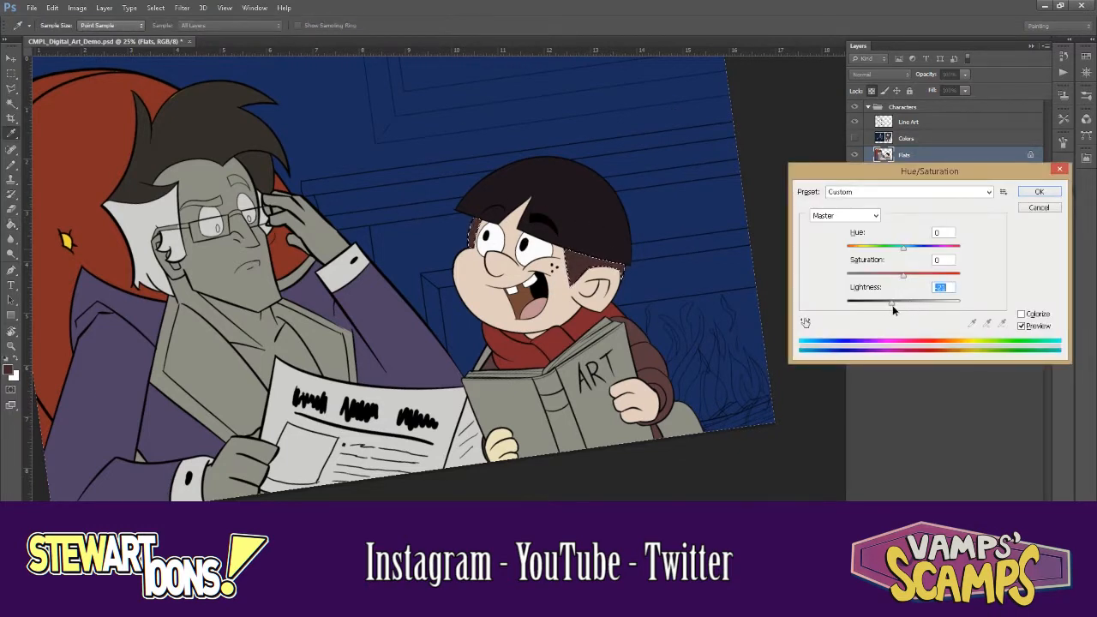
click(1038, 192)
key(ctrl+d)
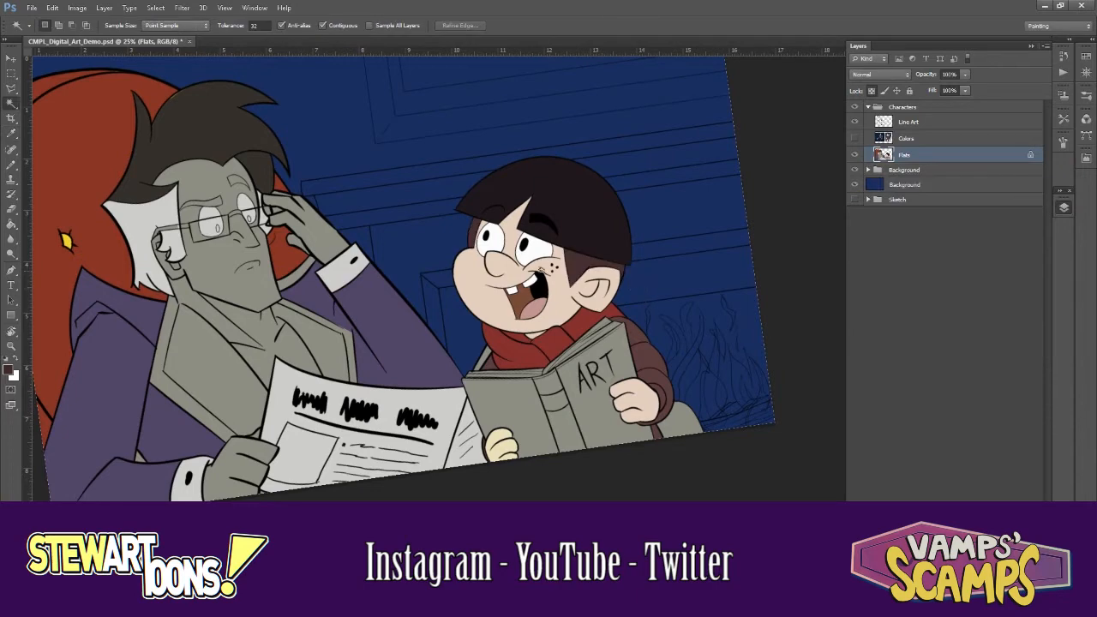
- Select the unfilled part of the man's glasses frame, expand the selection, and fill it with black
key(g)
drag(602, 213, 756, 184)
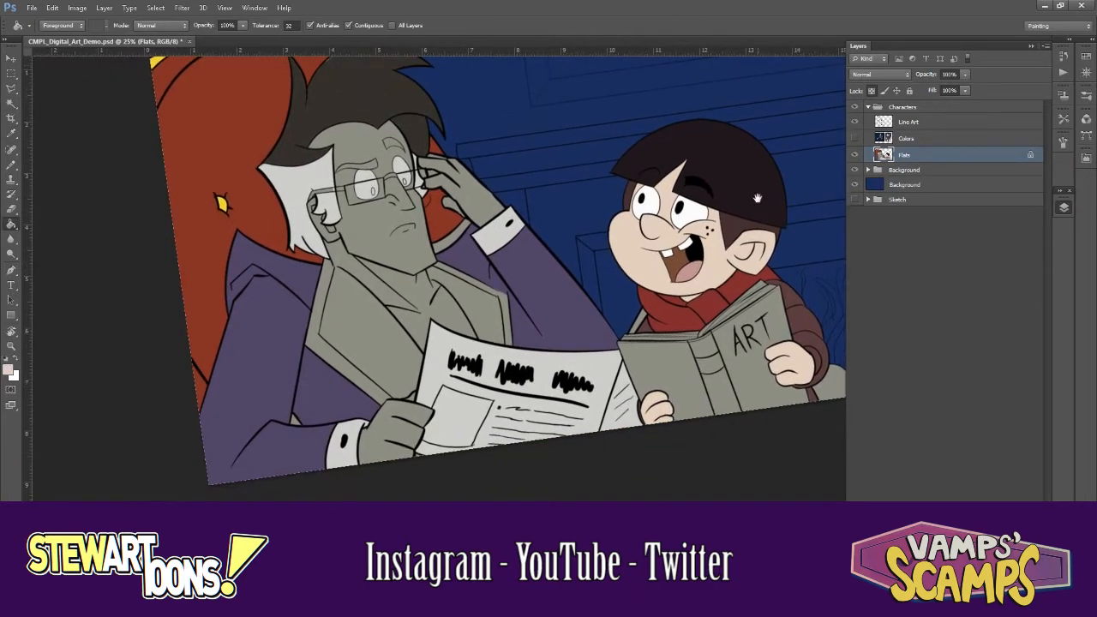
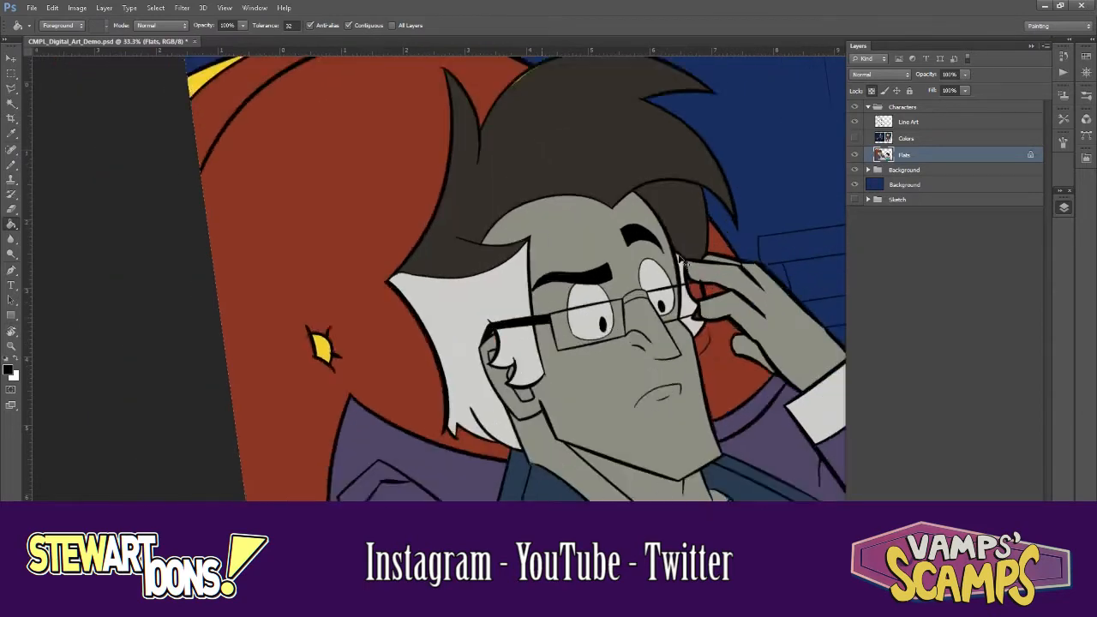
key(ctrl+plus)
key(ctrl+plus)
key(w)
click(678, 302)
click(155, 8)
click(129, 155)
click(677, 305)
key(ctrl+minus)
key(ctrl+minus)
key(ctrl+minus)
key(ctrl+minus)
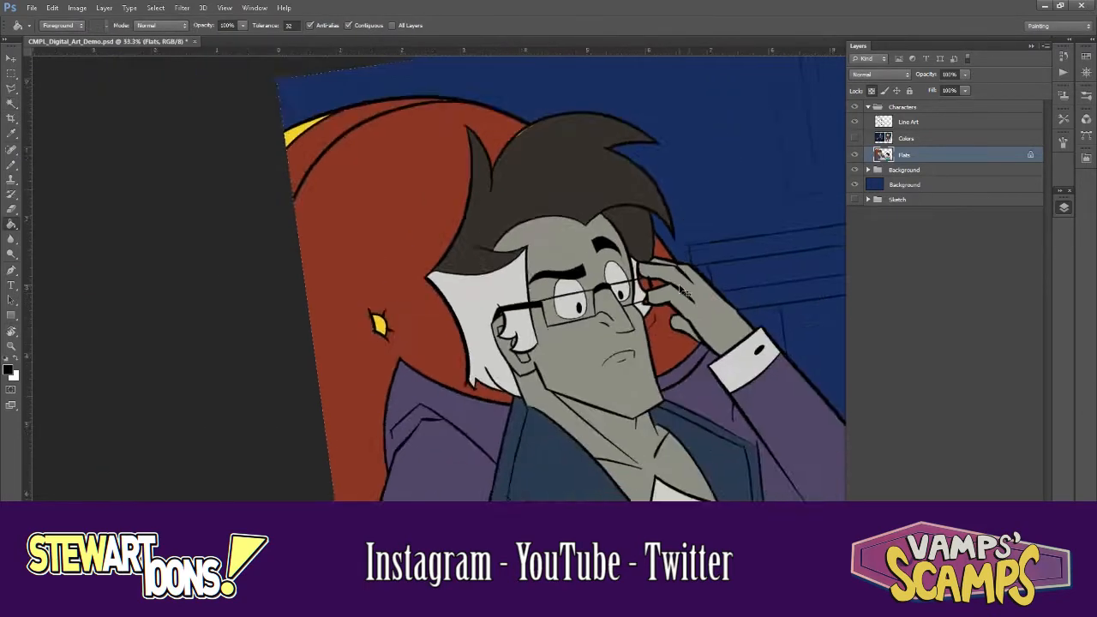
- Select the small gap beside the man's elbow, expand the selection, and fill it with red sampled from the armchair
key(w)
key(ctrl+d)
click(156, 8)
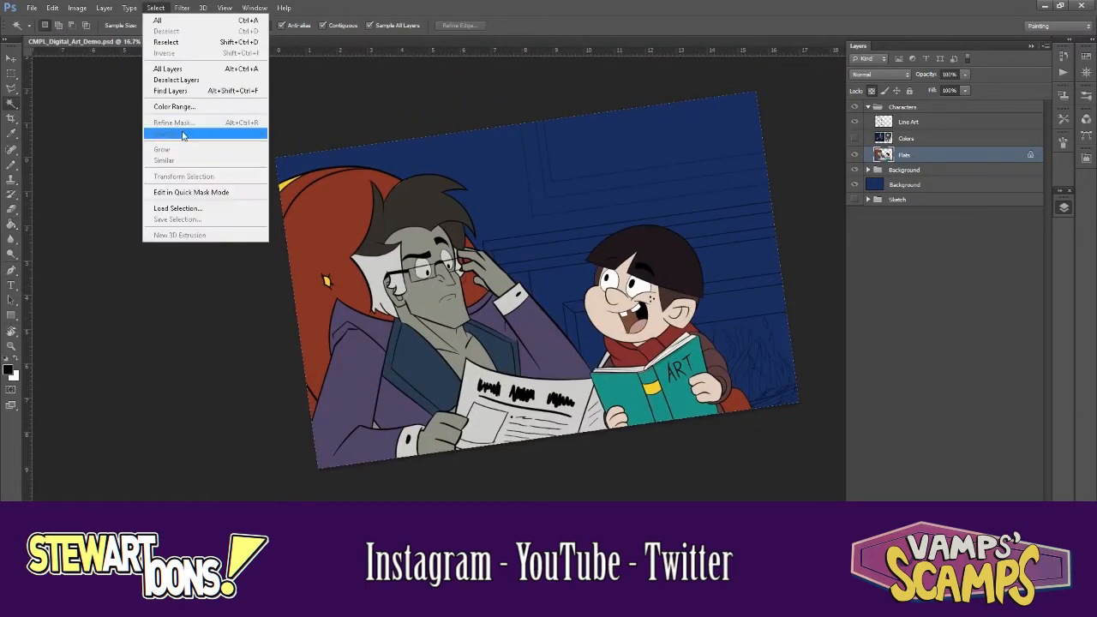
click(260, 289)
click(376, 423)
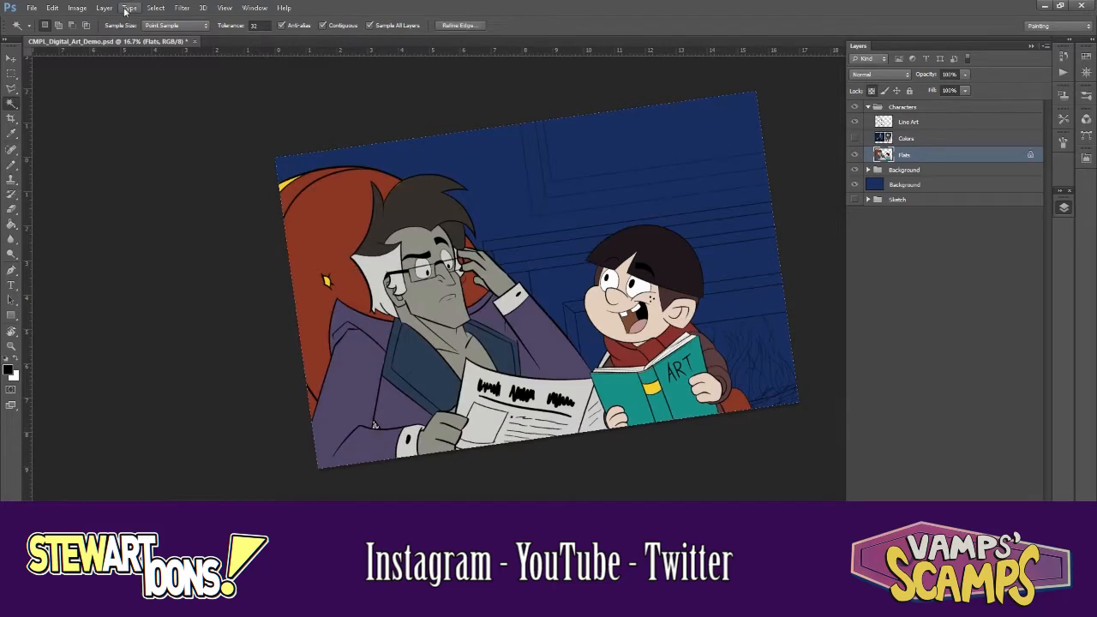
click(155, 8)
mouse_move(171, 133)
click(118, 155)
click(601, 204)
key(i)
click(326, 359)
key(g)
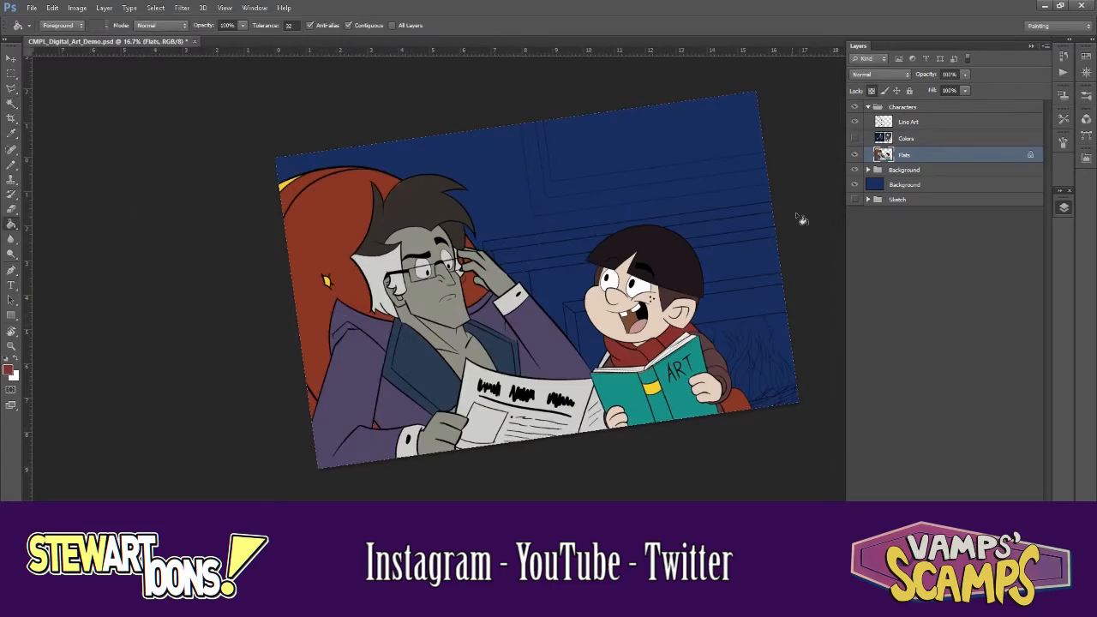
- Add a new layer directly above the Background layer, clear the selection, and set the Magic Wand tolerance to 0
click(902, 184)
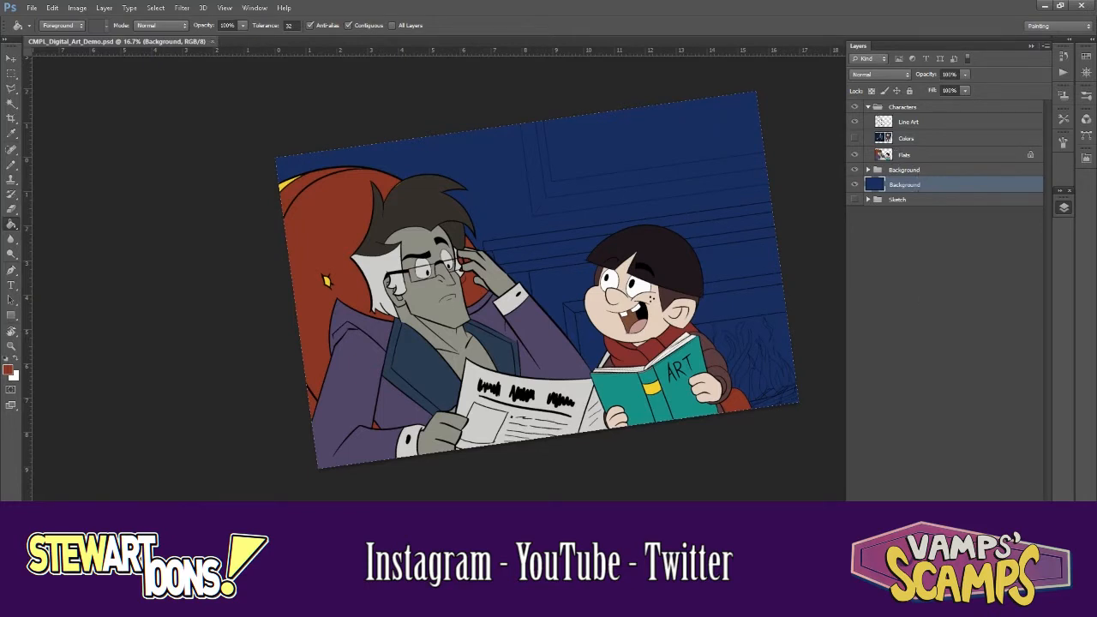
key(ctrl+shift+alt+n)
key(Escape)
key(w)
key(ctrl+d)
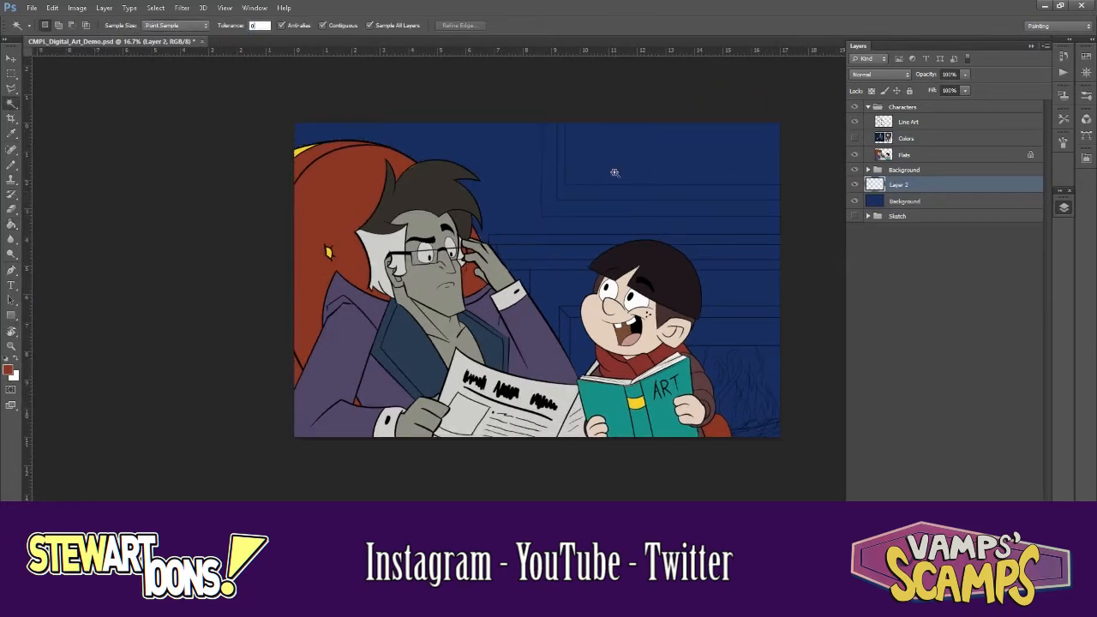
- Select the inner panel and both border bands of the wall frame above the fireplace, and expand the selection
click(614, 173)
shift+click(611, 193)
shift+click(610, 210)
click(155, 7)
mouse_move(163, 132)
click(117, 155)
key(Return)
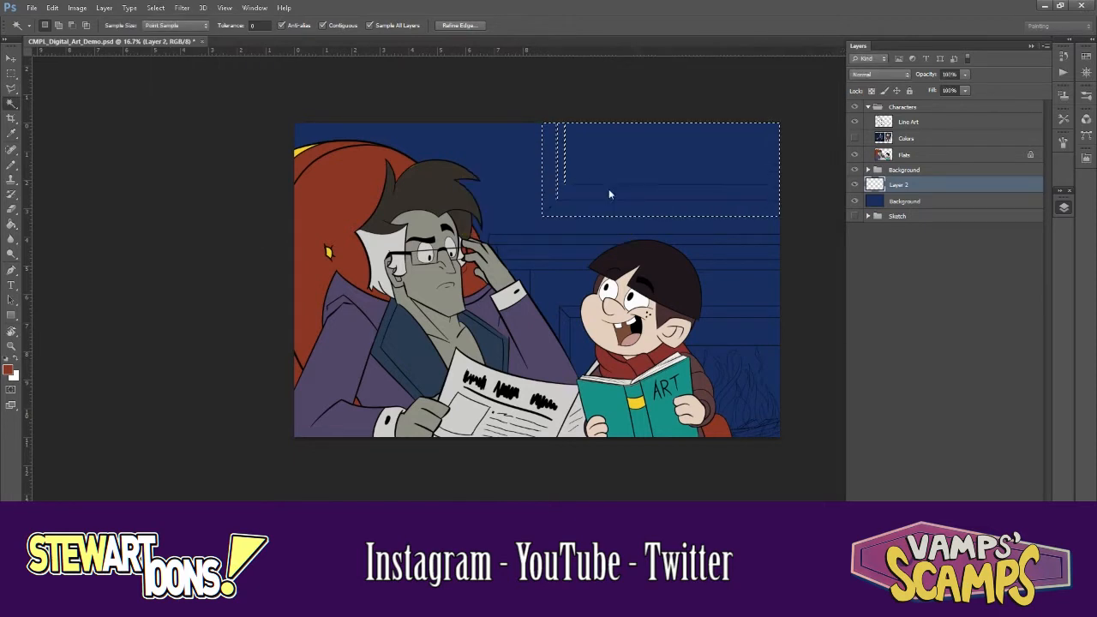
- Rename the new layer Color Background
double_click(899, 184)
text(Color Background)
key(Return)
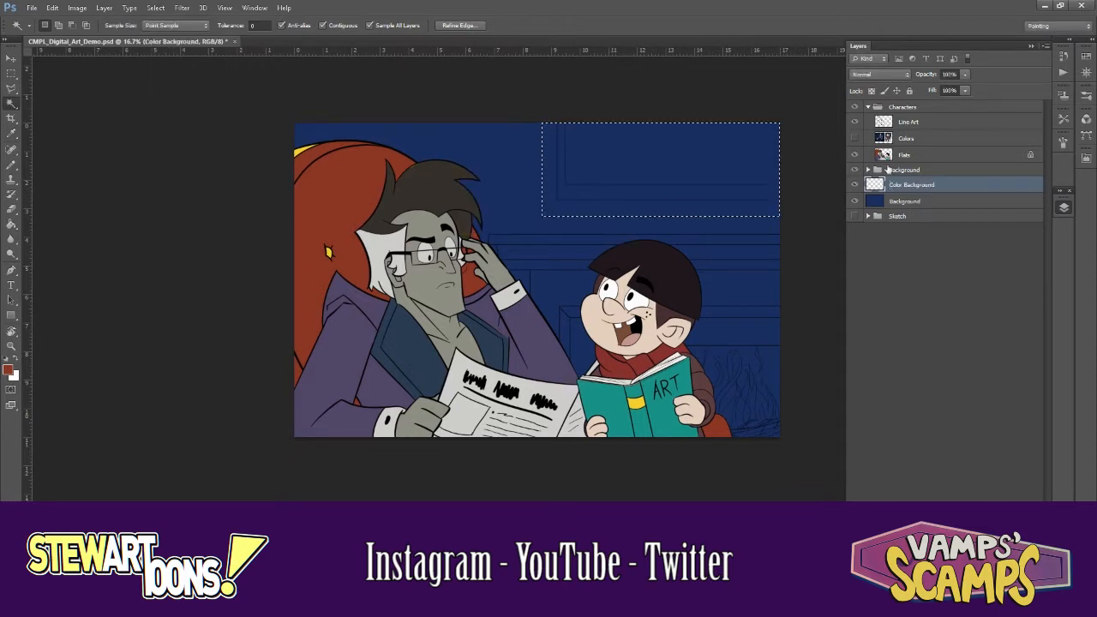
- Set the foreground colour to light grey and fill the selected wall frame with it
click(8, 369)
click(581, 198)
key(Return)
key(g)
click(750, 177)
- Select the bands of the fireplace mantel and surround, expand the selection, and fill them with light grey
key(w)
click(722, 241)
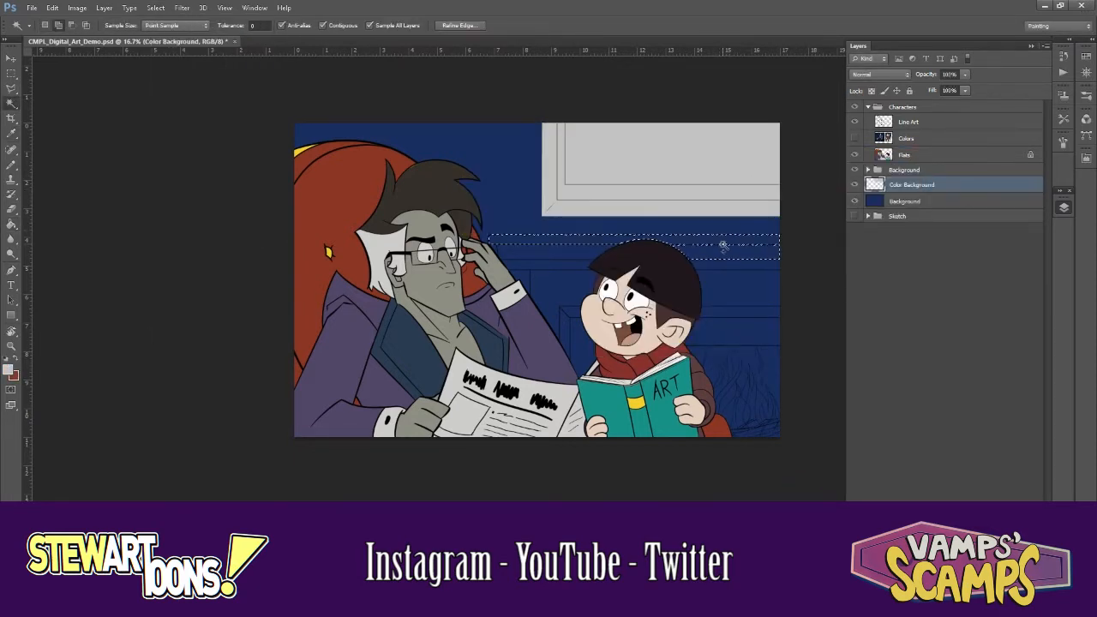
shift+click(727, 304)
shift+click(569, 324)
click(155, 7)
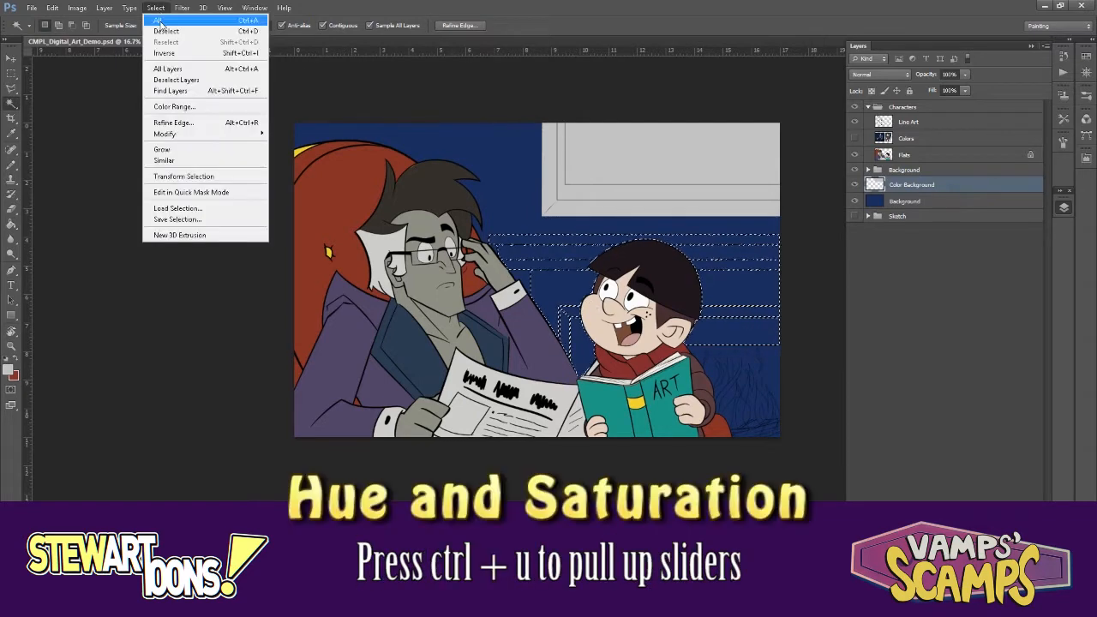
mouse_move(163, 132)
click(117, 154)
key(Return)
key(g)
click(742, 291)
key(ctrl+d)
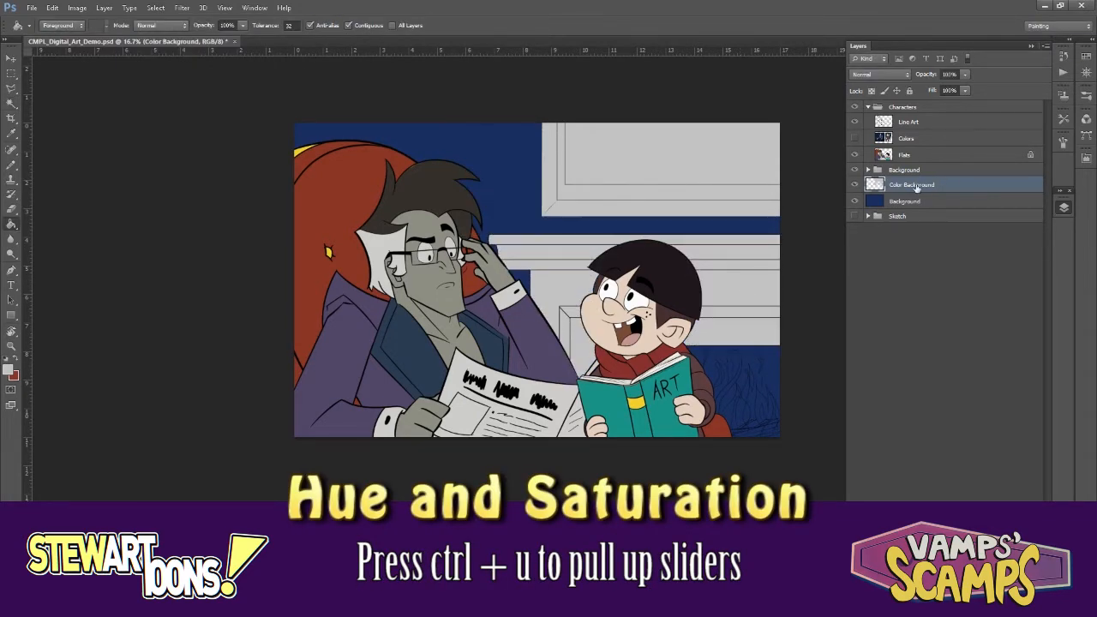
- Select the leftover blue part of the fireplace beside the man's raised hand, expand the selection, and fill it light grey
key(w)
click(519, 281)
click(155, 8)
click(116, 154)
key(Return)
key(g)
click(519, 282)
key(ctrl+d)
- Add a layer beneath Color Background, marquee a rectangle covering the fireplace opening, and fill it with red
click(943, 200)
key(ctrl+shift+alt+n)
click(11, 74)
drag(821, 463, 617, 324)
key(g)
key(x)
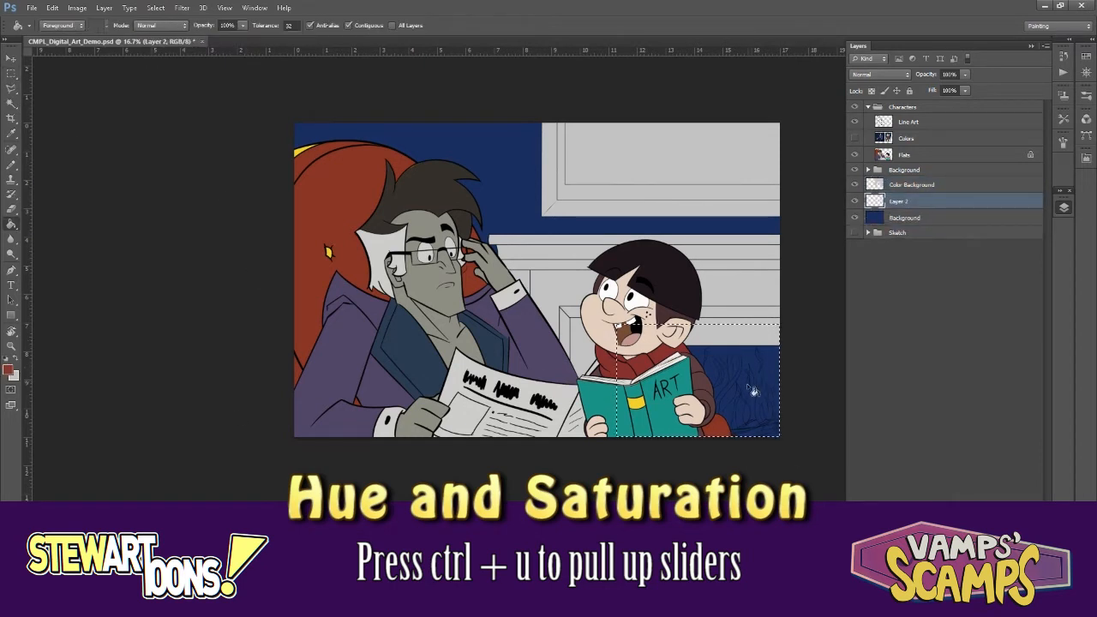
click(752, 390)
- Make the fireplace opening's red more vivid with Hue/Saturation, and clear the selection
key(ctrl+u)
mouse_move(904, 276)
mouse_down()
mouse_move(934, 277)
mouse_move(918, 277)
mouse_up()
drag(904, 302, 910, 304)
drag(903, 248, 932, 277)
click(1021, 314)
click(1045, 192)
key(ctrl+d)
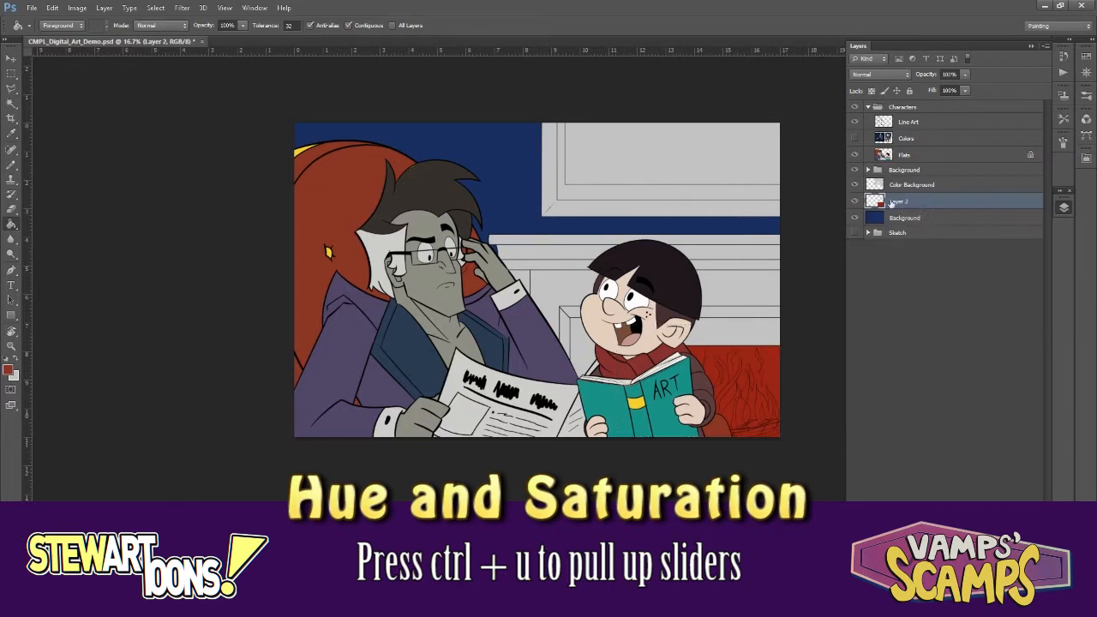
- Lock the Color Background layer's transparent pixels, select the fireplace's inner surround, expand by 1 pixel, and darken it strongly with Hue/Saturation
click(912, 184)
key(/)
key(w)
click(740, 333)
click(155, 7)
mouse_move(172, 132)
click(112, 155)
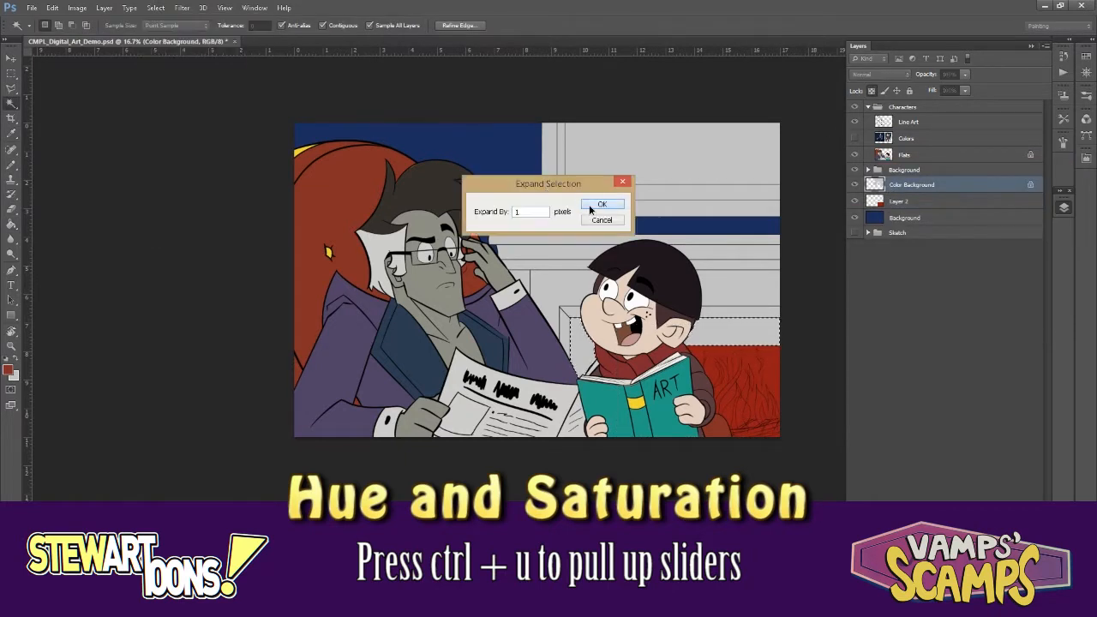
click(590, 208)
key(ctrl+u)
drag(903, 302, 851, 306)
click(1042, 194)
key(ctrl+d)
- Select the outer band of the fireplace surround on both sides of the boy and darken it with Hue/Saturation
click(741, 312)
shift+click(566, 312)
key(ctrl+u)
click(1021, 314)
click(1039, 192)
key(ctrl+d)
- Select the mantel's recessed band on both sides, expand the selection by 1 pixel, darken it strongly with Hue/Saturation, and deselect
click(748, 254)
shift+click(574, 251)
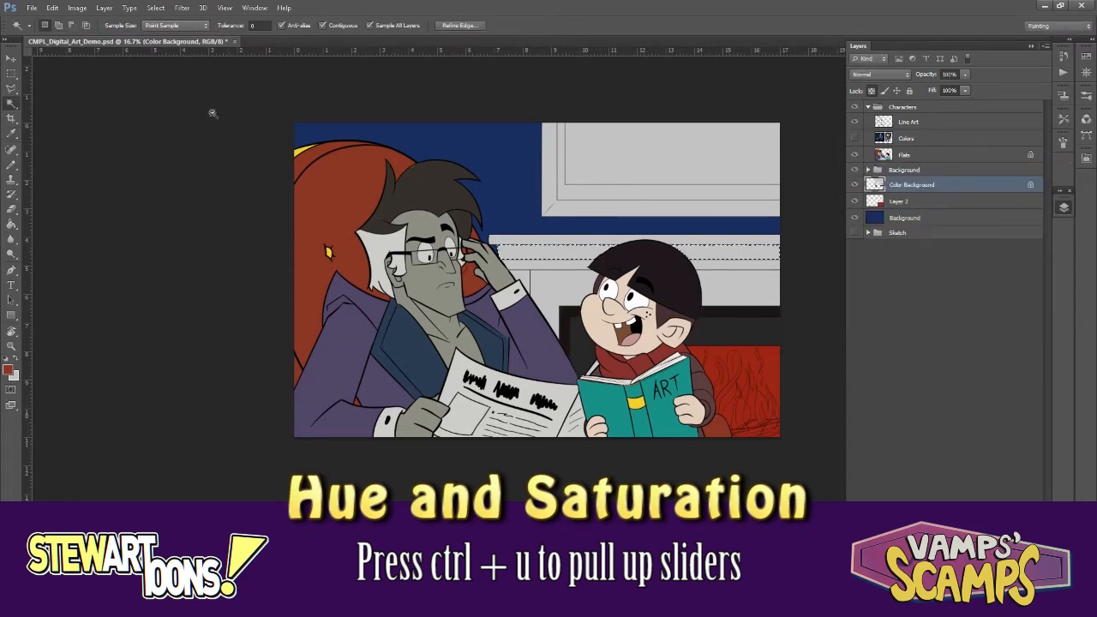
click(156, 8)
mouse_move(180, 129)
click(99, 157)
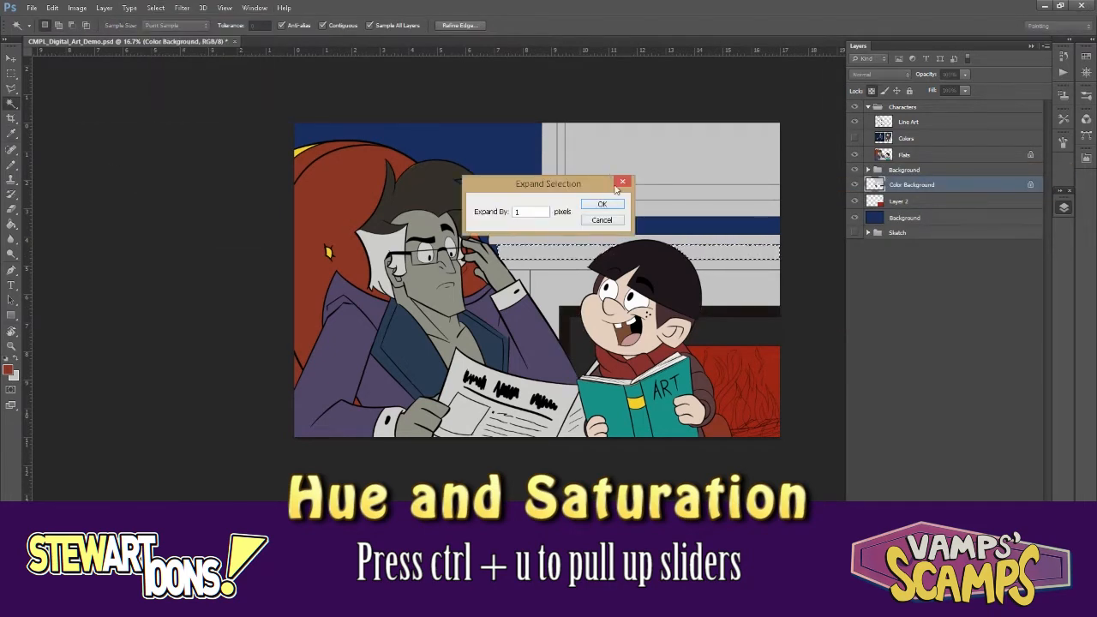
click(602, 204)
key(ctrl+u)
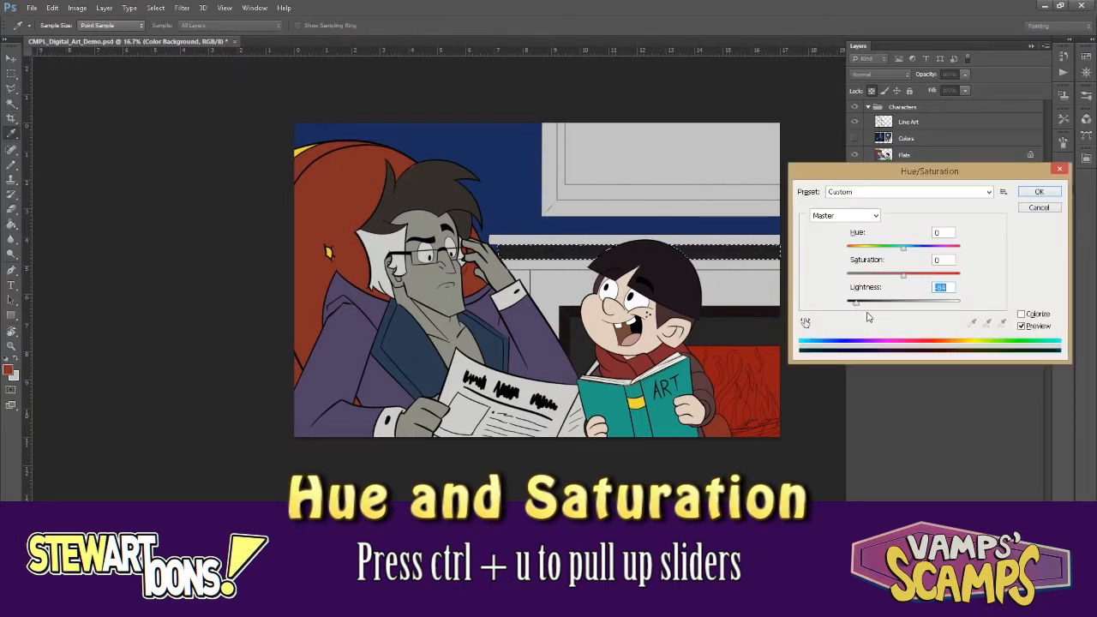
key(Return)
key(ctrl+d)
- Select the fireplace panels below the mantel, expand the selection, darken them to near black with Hue/Saturation, and deselect
click(743, 288)
shift+click(529, 285)
click(155, 8)
mouse_move(180, 129)
click(98, 156)
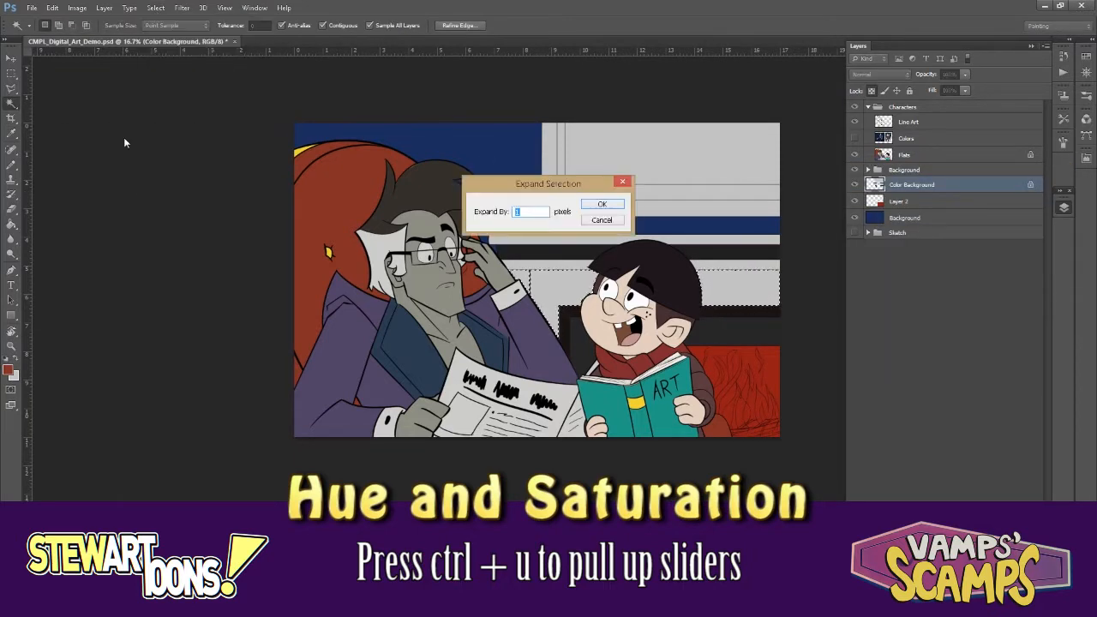
key(Return)
key(ctrl+u)
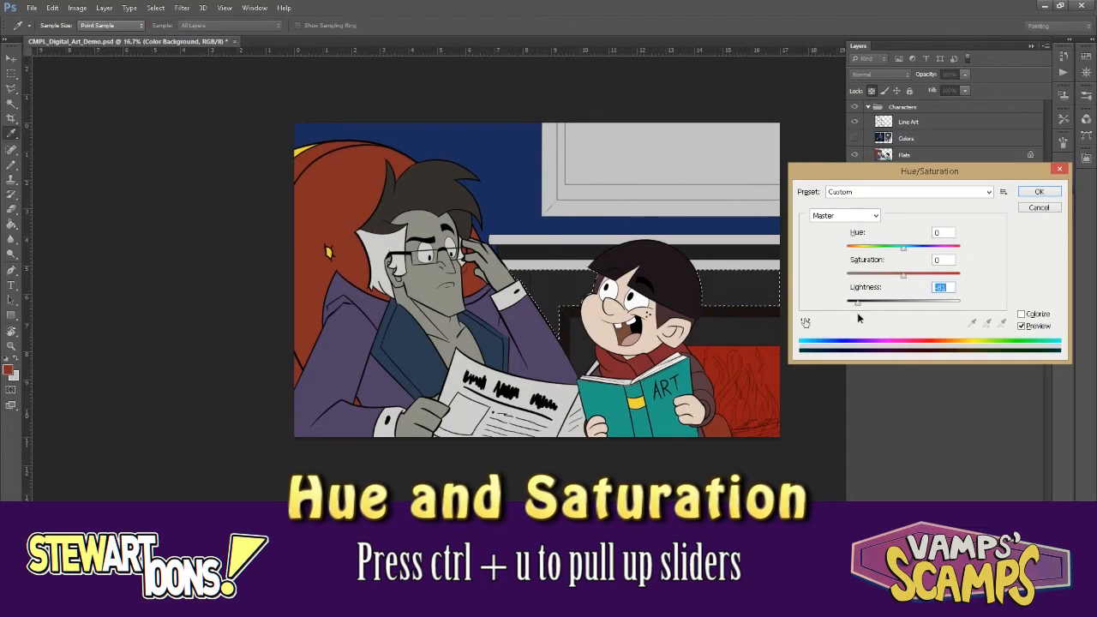
click(1043, 191)
key(ctrl+d)
- Select the mantel's two remaining light strips, expand the selection, and darken them to dark grey with Hue/Saturation
click(756, 265)
shift+click(759, 241)
click(155, 7)
mouse_move(171, 133)
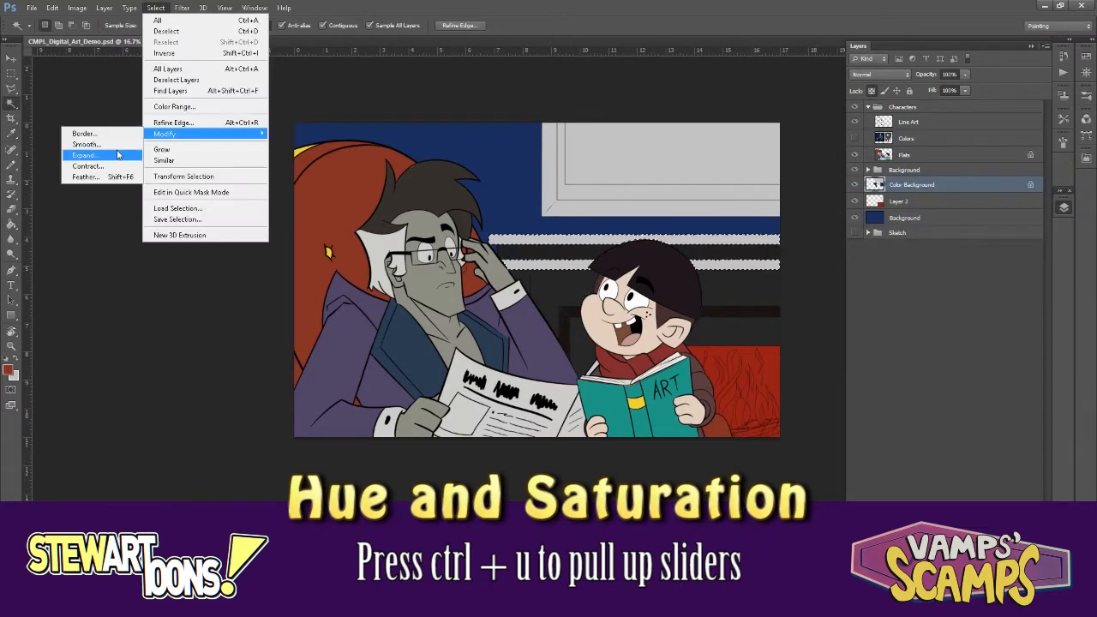
click(118, 155)
key(Return)
key(ctrl+u)
key(Return)
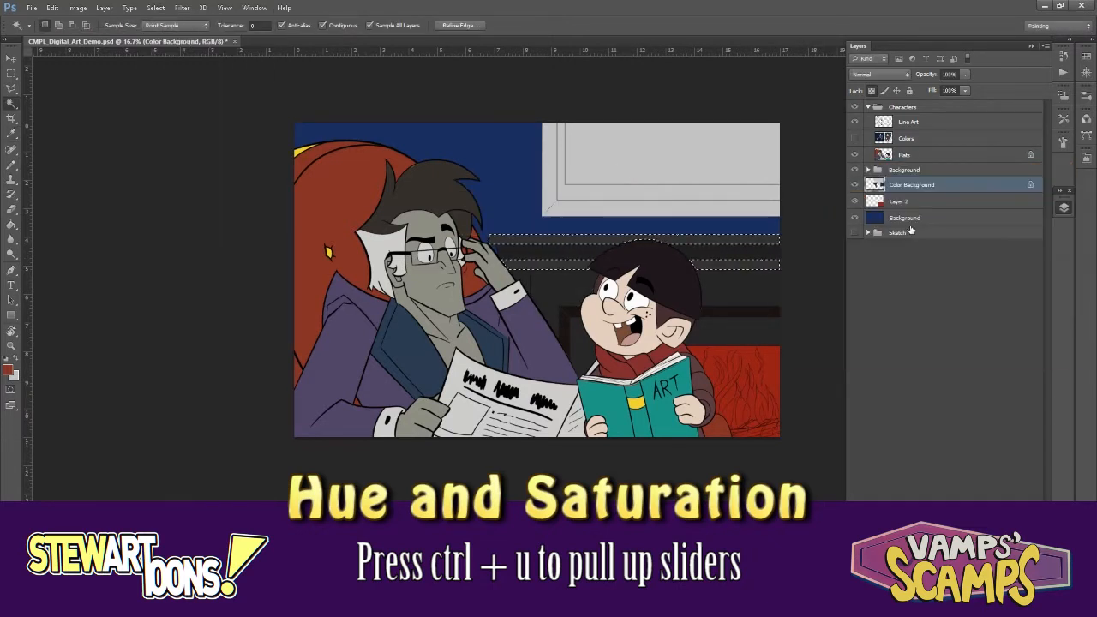
- Select the inner band of the picture frame above the mantel and darken it to dark grey with Hue/Saturation
click(604, 184)
key(ctrl+u)
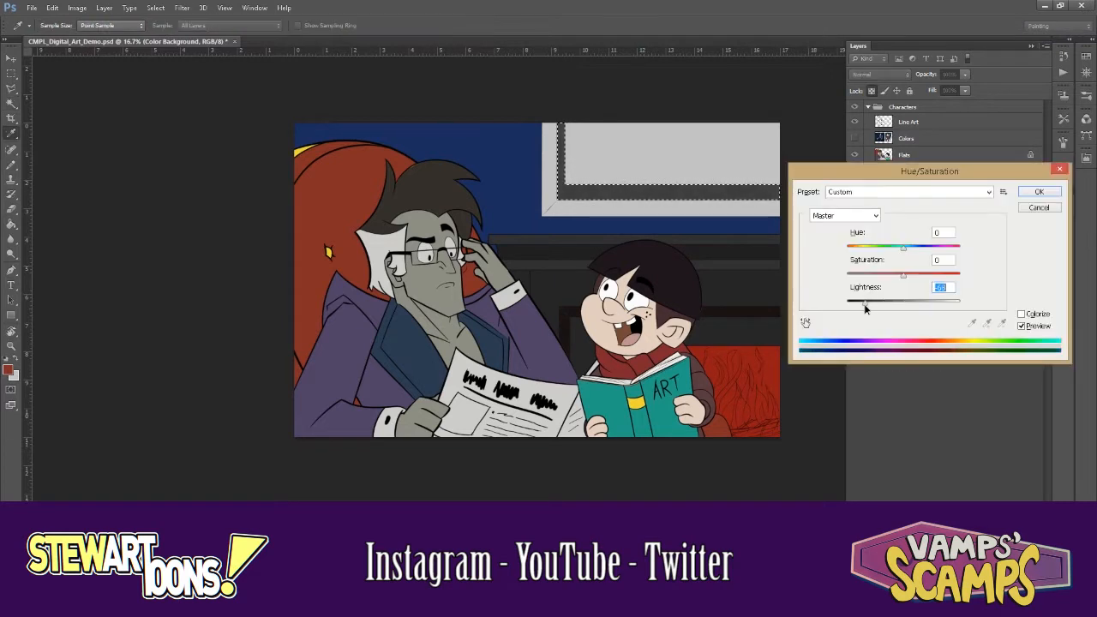
click(1038, 192)
- Select the picture frame's outer band, colorize it a reddish brown, and darken it with Hue/Saturation
click(611, 209)
key(ctrl+u)
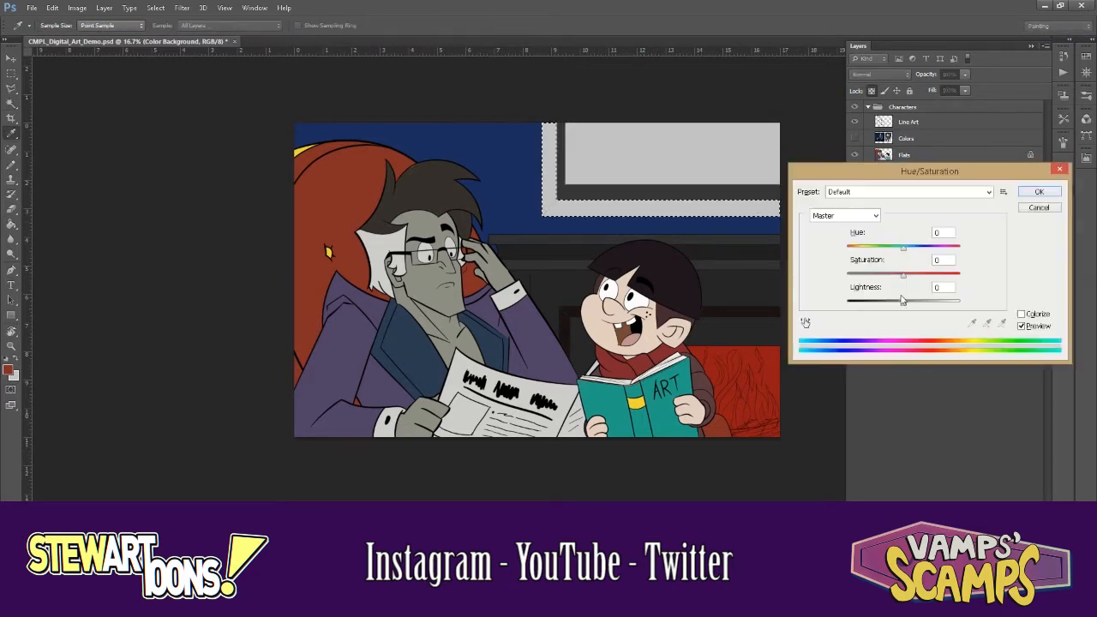
drag(906, 274, 1026, 214)
click(1022, 313)
mouse_move(903, 301)
mouse_down()
mouse_move(863, 301)
mouse_move(866, 274)
mouse_move(868, 305)
mouse_move(880, 304)
mouse_move(872, 274)
mouse_move(883, 301)
mouse_up()
click(1031, 194)
- Select the picture's empty interior, darken it to grey with Hue/Saturation, and clear the selection
click(759, 160)
key(ctrl+u)
click(1035, 192)
key(ctrl+d)
- Desaturate the Background layer's blue wall and lower its lightness to -38, and rename Layer 2 as Fireplace
click(911, 219)
key(ctrl+u)
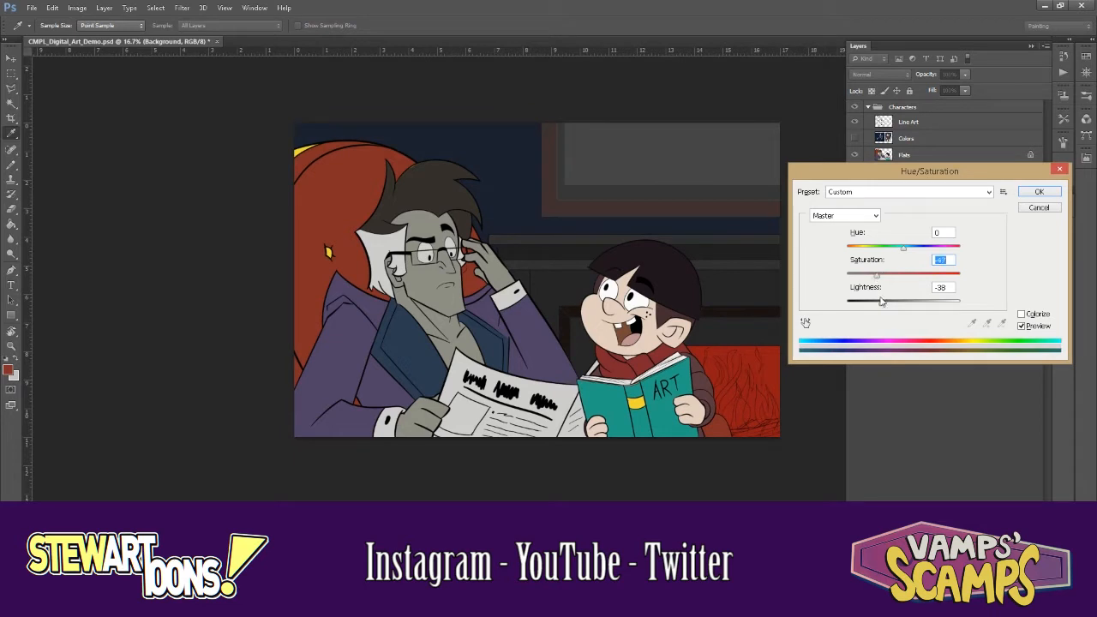
click(1029, 194)
click(926, 202)
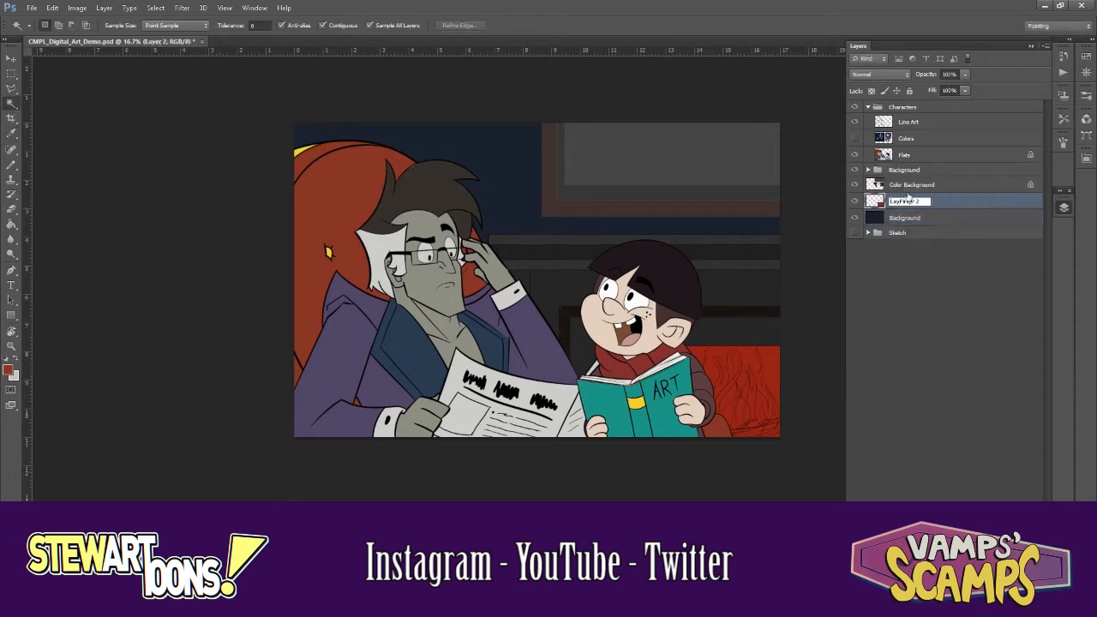
text(Fireplace)
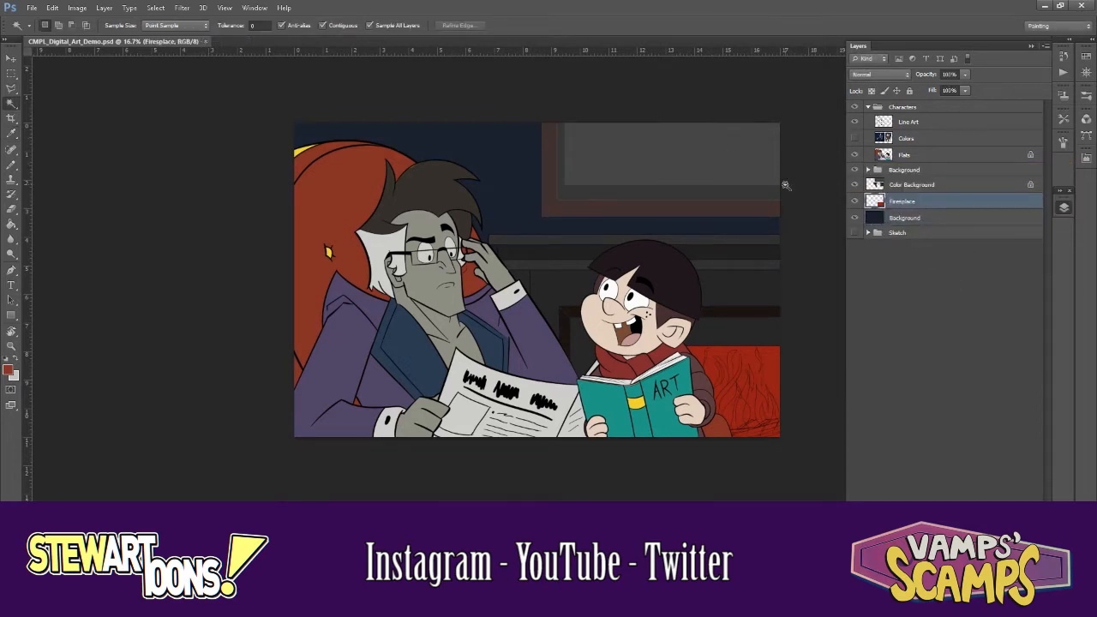
- Add a Gradient Overlay to the Flats layer, angled to run from white over the man to black over the boy
click(912, 123)
click(860, 154)
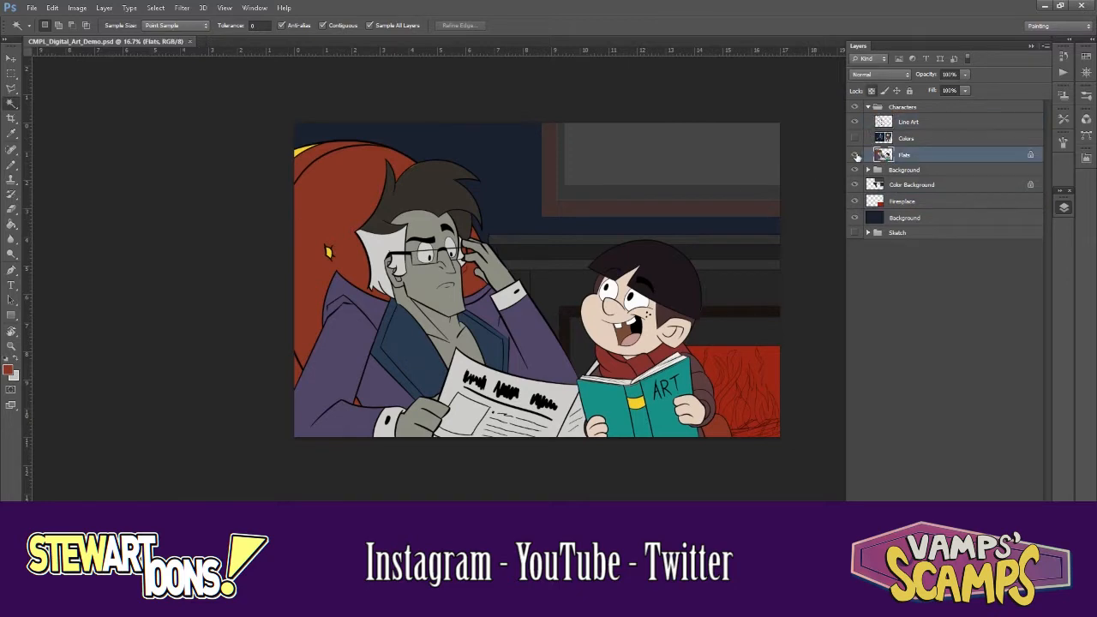
right_click(908, 163)
click(965, 163)
drag(670, 181, 940, 200)
click(701, 341)
drag(819, 292, 806, 247)
key(Return)
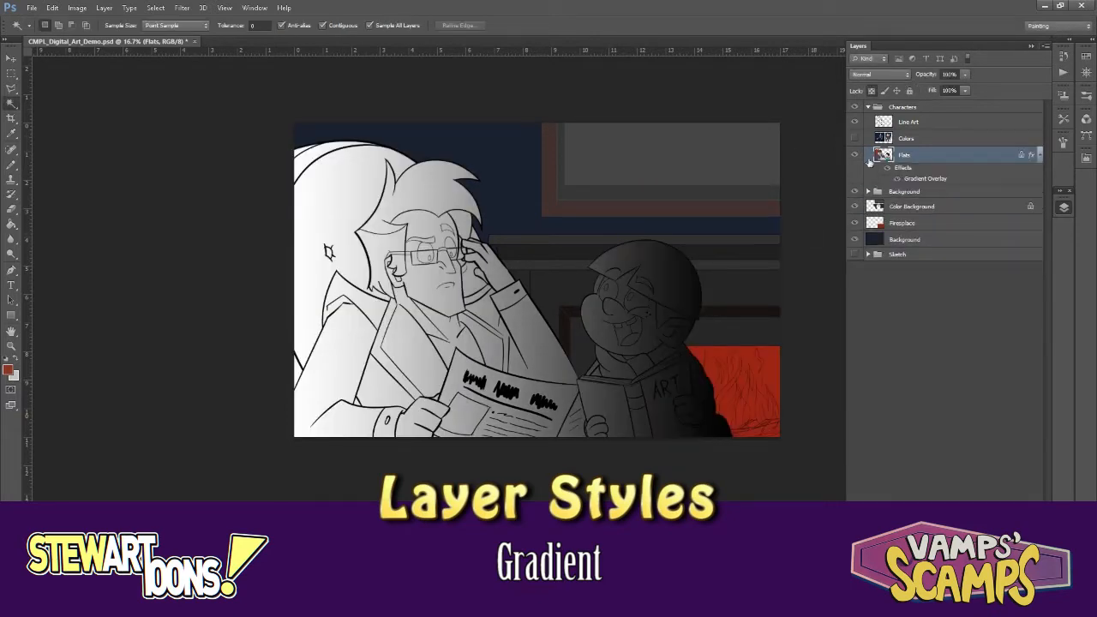
- Set the Flats layer's Gradient Overlay to Multiply, try another gradient style, and keep it Linear
double_click(929, 183)
click(836, 229)
click(828, 285)
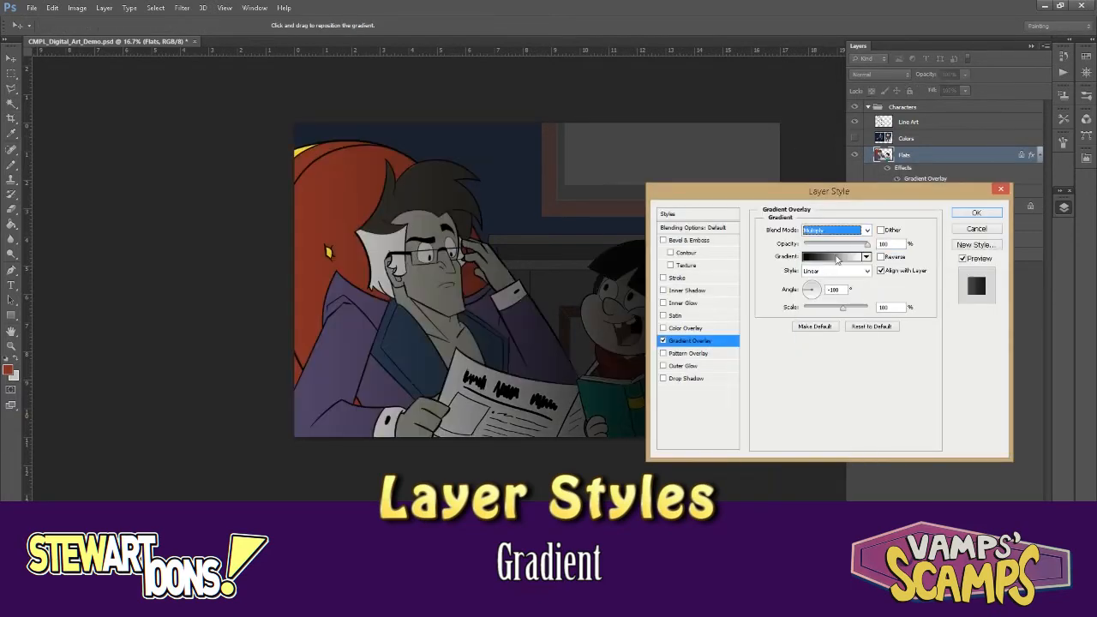
click(837, 271)
click(823, 301)
click(836, 271)
click(811, 282)
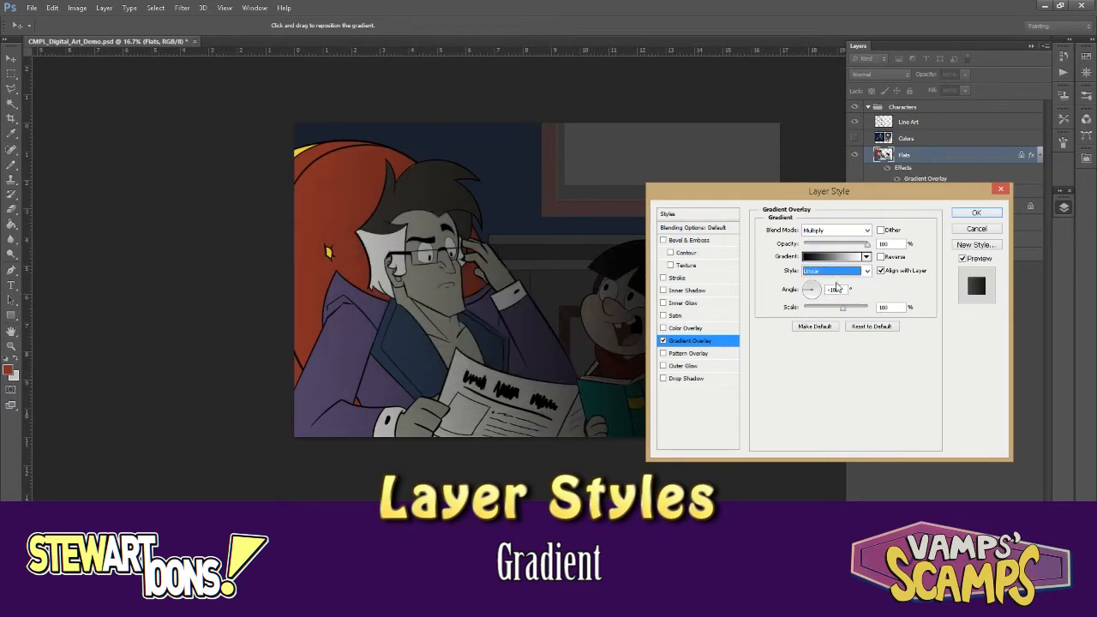
click(810, 257)
click(646, 150)
click(977, 213)
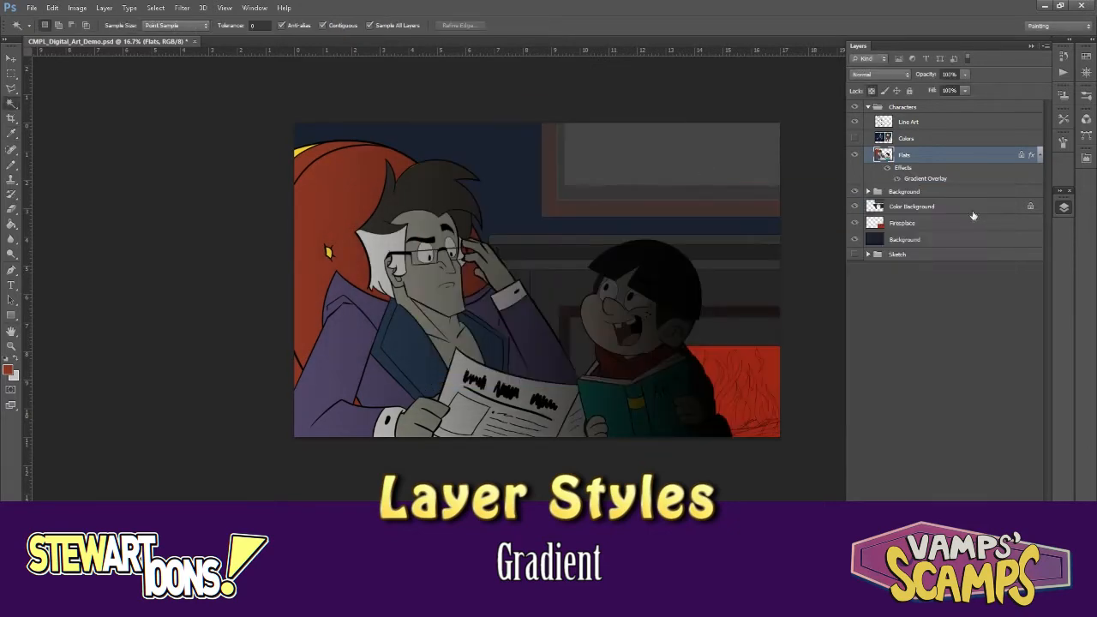
- Add a layer above Fireplace and paint bright yellow flames over the flame lines with an enlarged Pencil tip
double_click(913, 182)
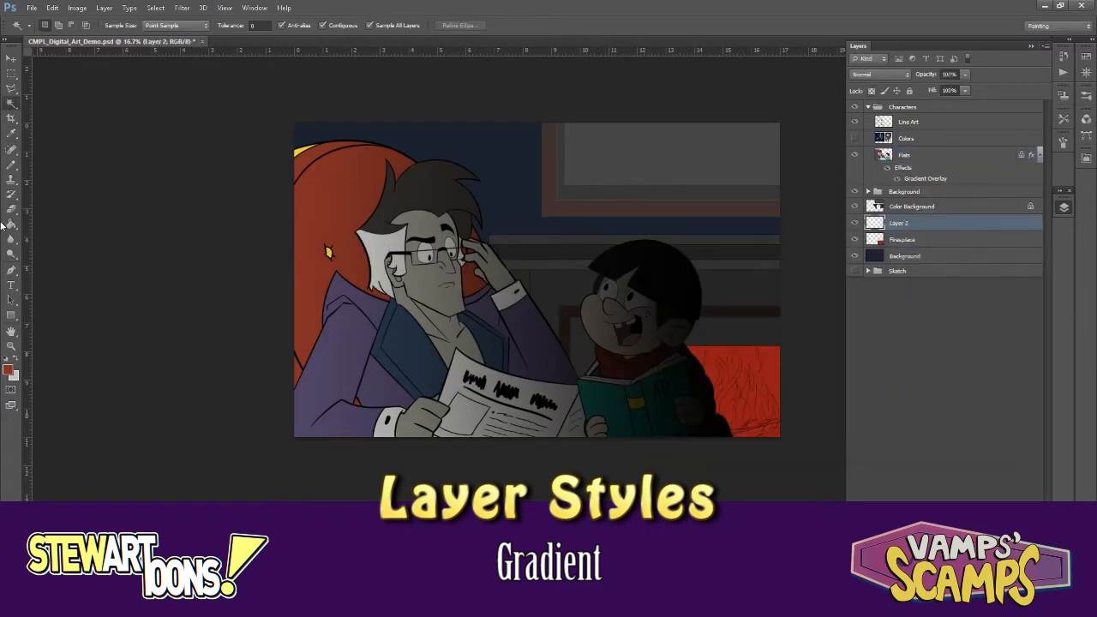
click(7, 370)
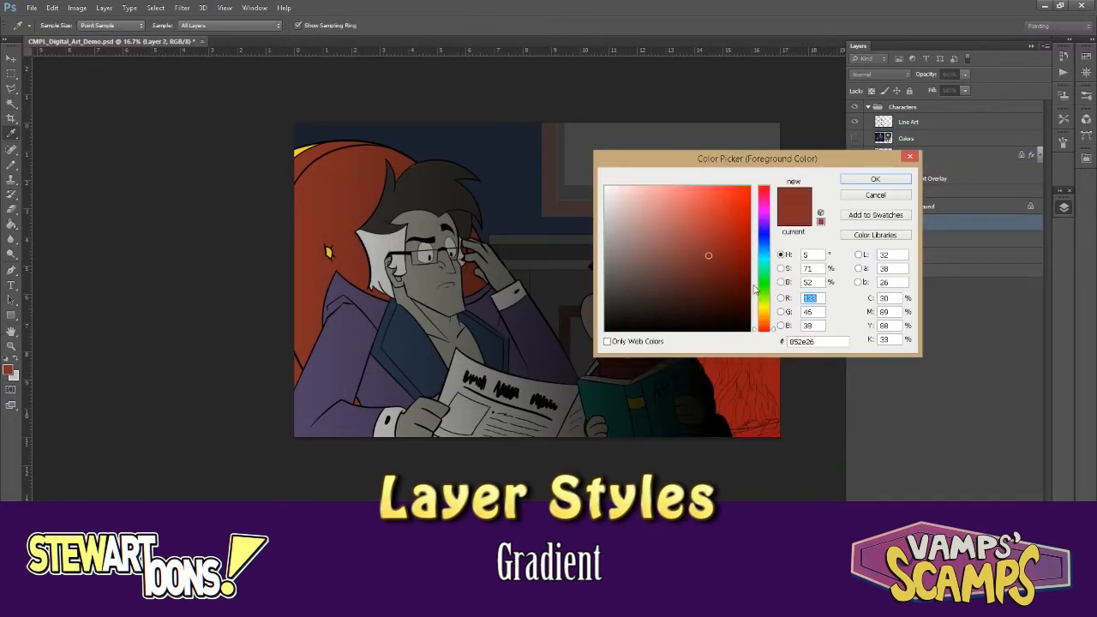
click(763, 306)
click(730, 201)
click(875, 178)
key(b)
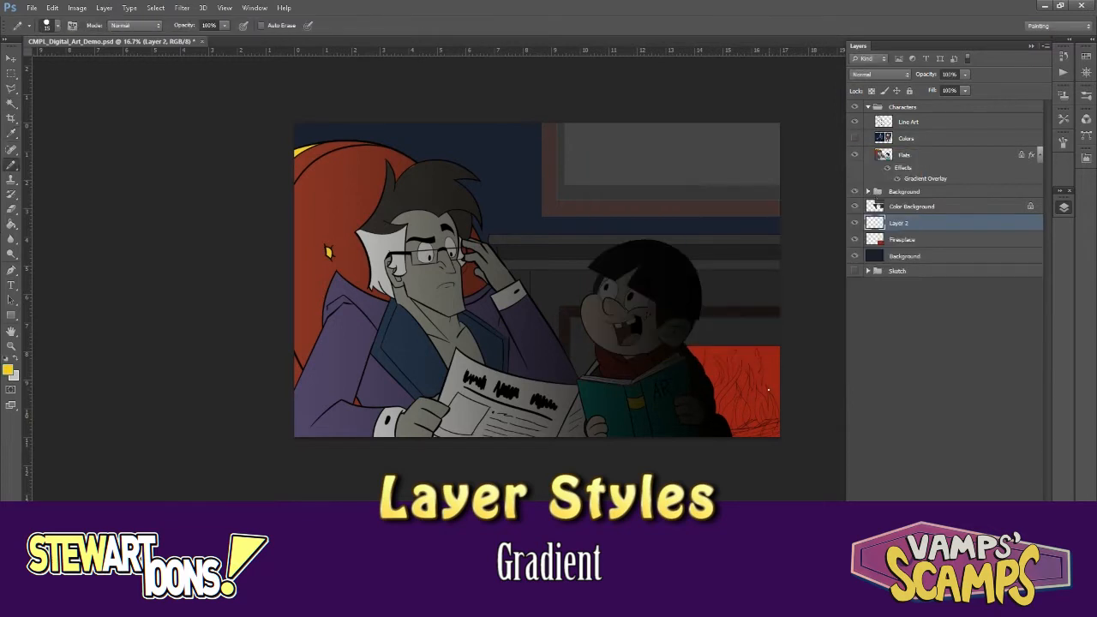
key(bracketright)
key(bracketright)
mouse_move(769, 396)
mouse_down()
mouse_move(750, 368)
mouse_move(733, 425)
mouse_up()
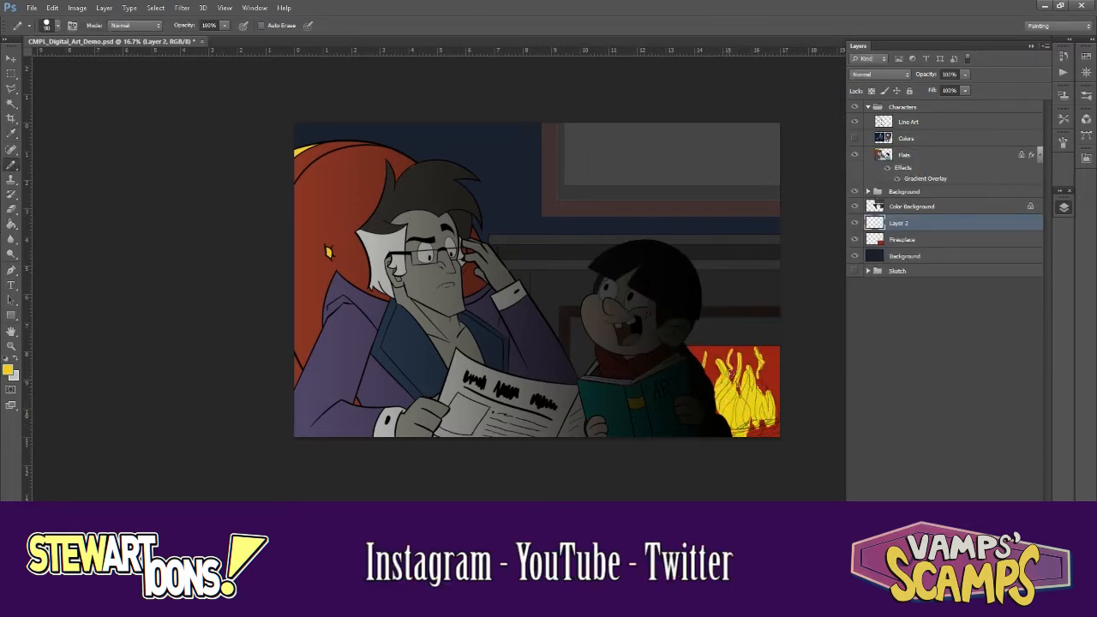
- Hide the Gradient Overlay effect on the Flats layer
click(898, 178)
click(898, 178)
click(898, 178)
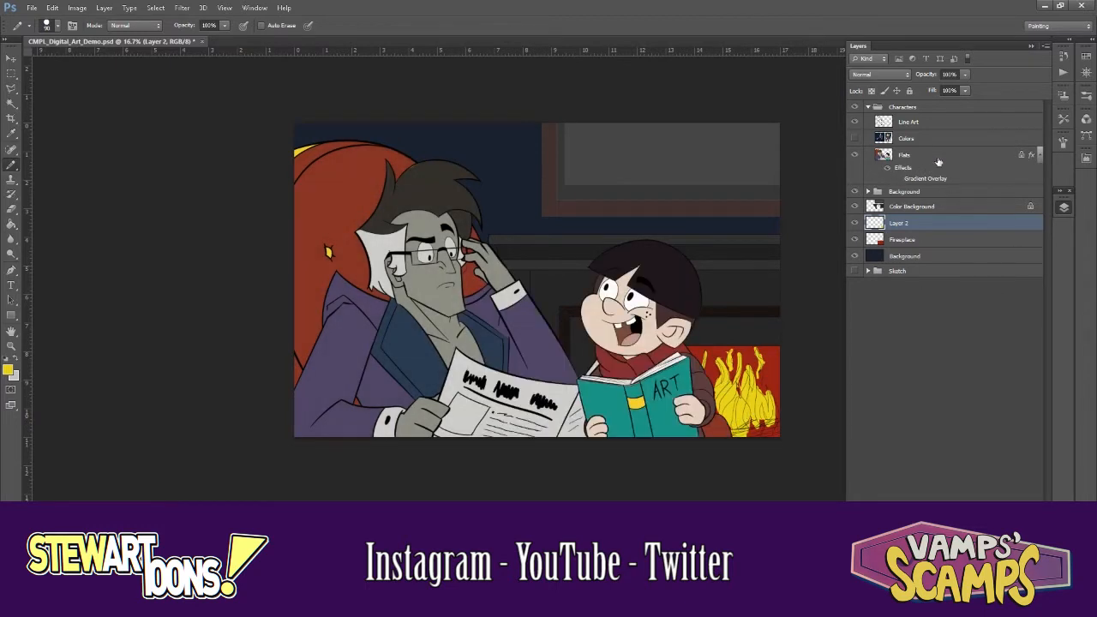
- Rename the flame layer as Fire, and add a layer named Wood directly beneath it
click(908, 206)
click(918, 241)
click(909, 224)
text(Fire)
key(Return)
click(893, 243)
key(ctrl+shift+alt+n)
double_click(897, 241)
text(Wood)
key(Return)
- Pick a dark brown and paint the logs at the base of the fire on the Wood layer
click(8, 371)
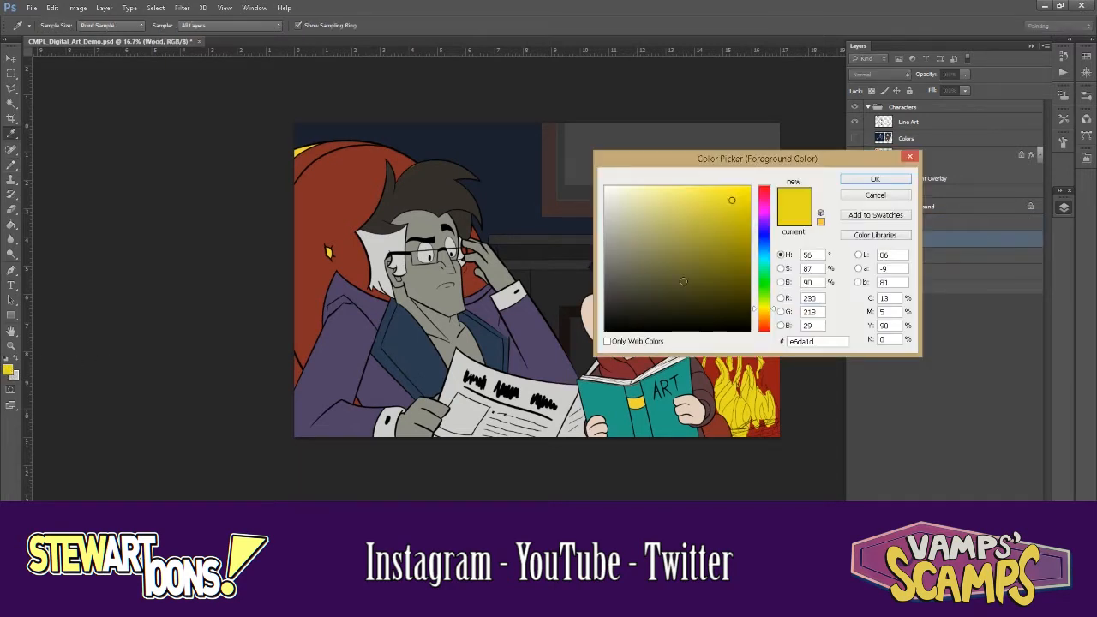
click(632, 303)
click(764, 320)
click(671, 289)
click(866, 181)
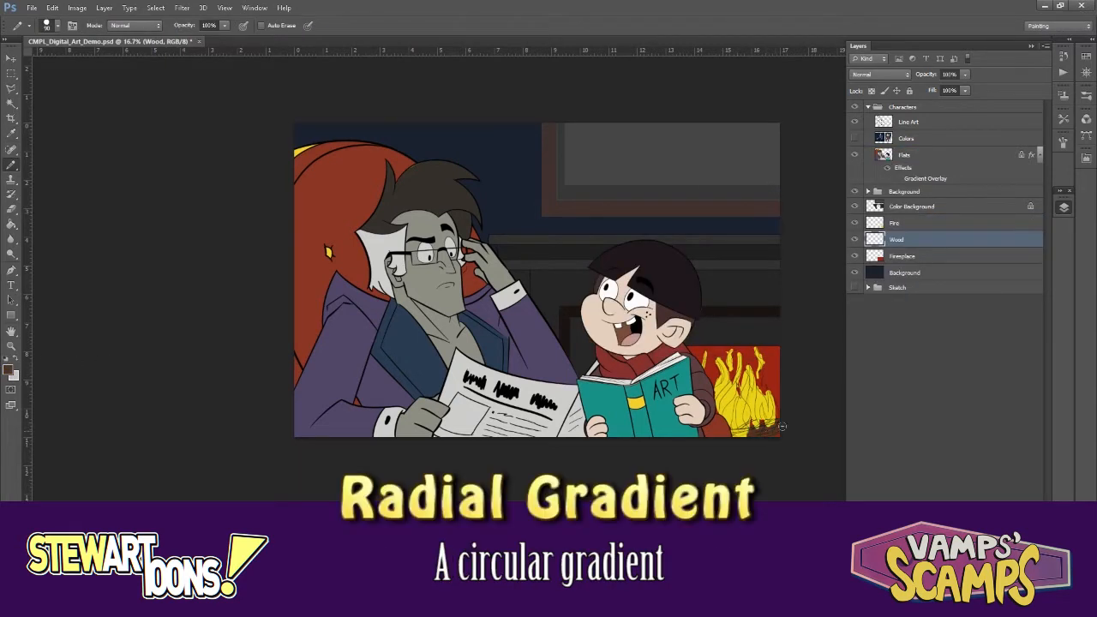
- Add a Color Dodge layer above Fire and draw a radial gradient outward from the flames in their sampled yellow
click(935, 222)
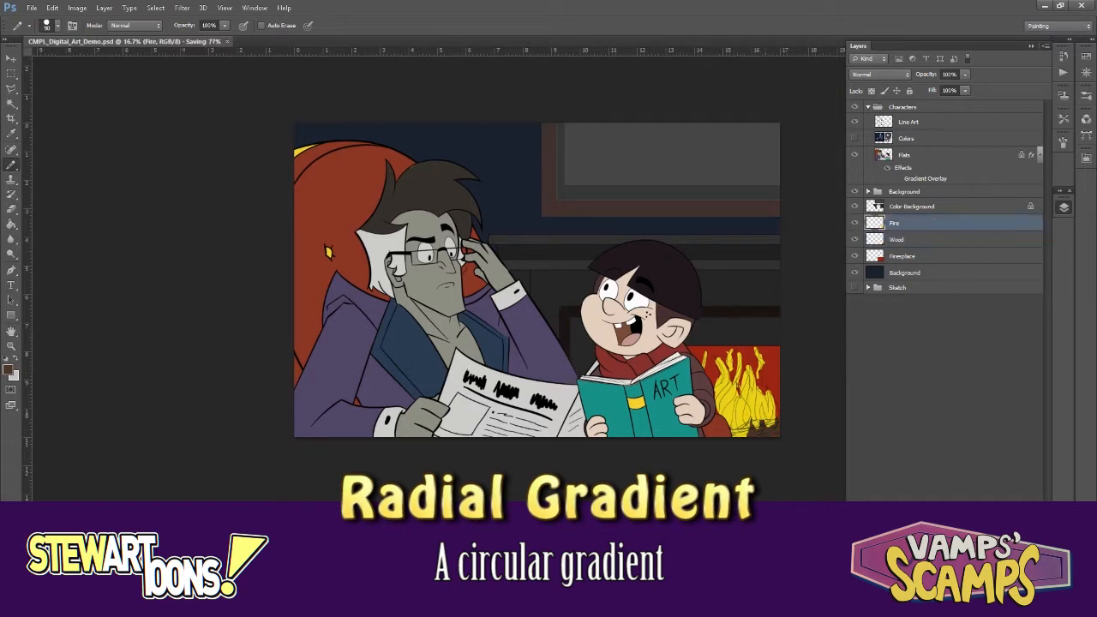
key(ctrl+shift+alt+n)
key(i)
click(742, 395)
click(12, 226)
click(60, 223)
click(119, 25)
click(881, 75)
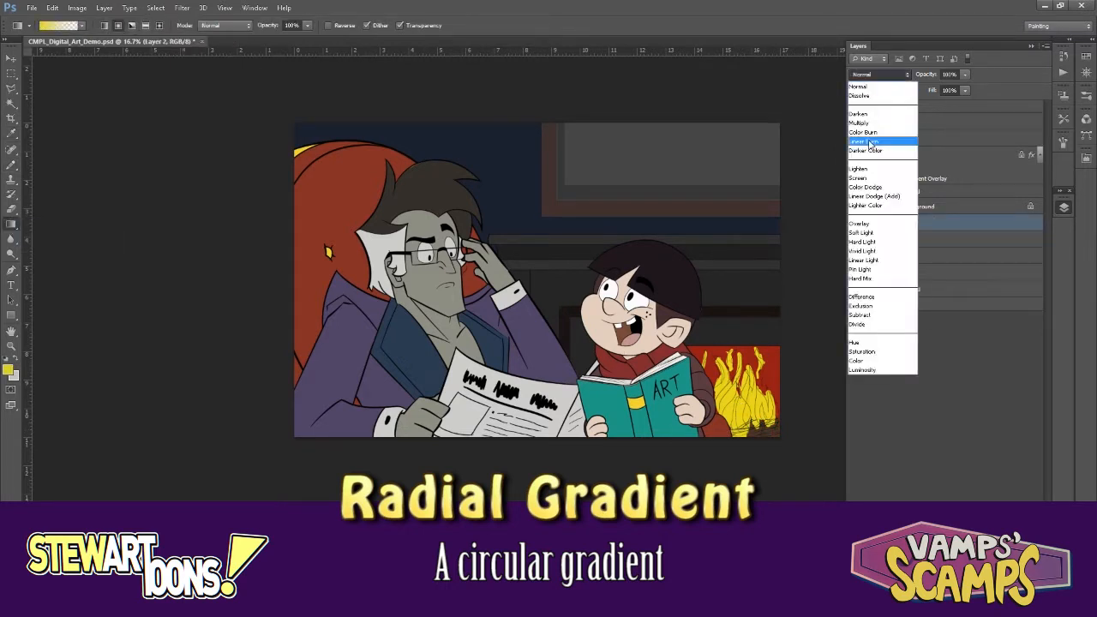
click(877, 189)
drag(741, 411, 866, 369)
- Try other blend modes on the fire's glow layer, including Lighter Color, Color Dodge and Pin Light
click(880, 75)
click(892, 230)
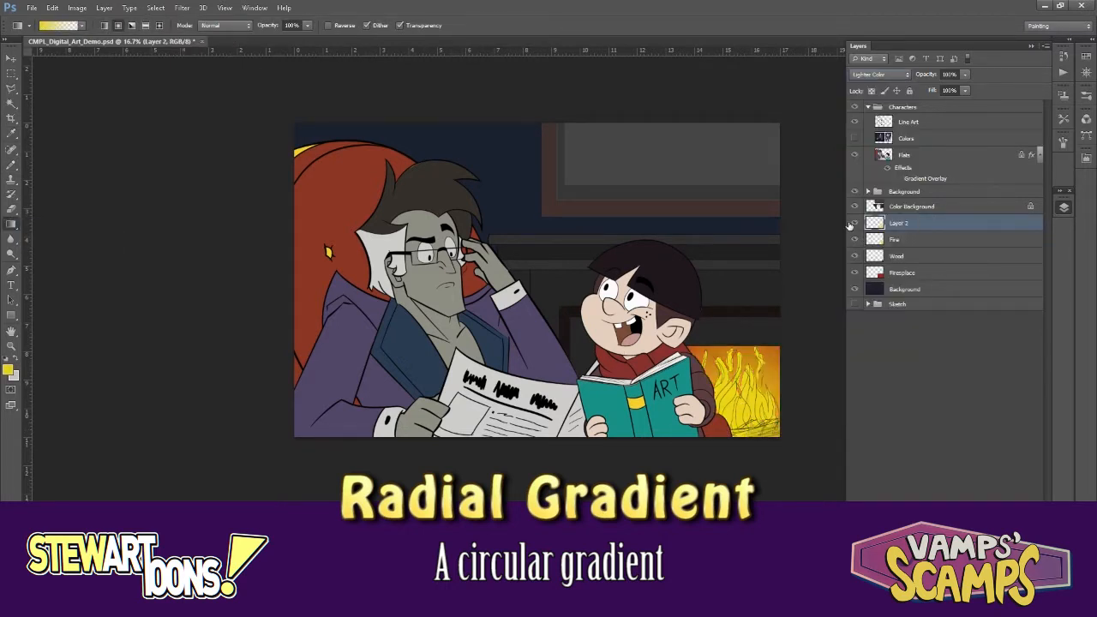
key(Up)
key(Up)
key(Up)
key(Up)
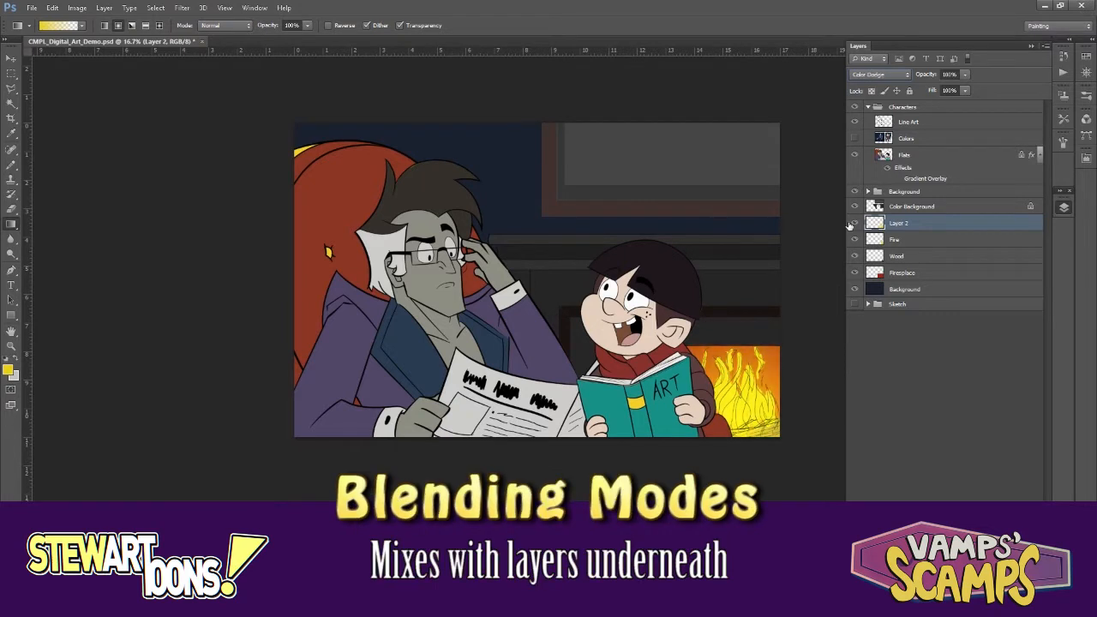
key(Down)
key(Down)
key(Down)
key(Down)
key(Down)
key(Down)
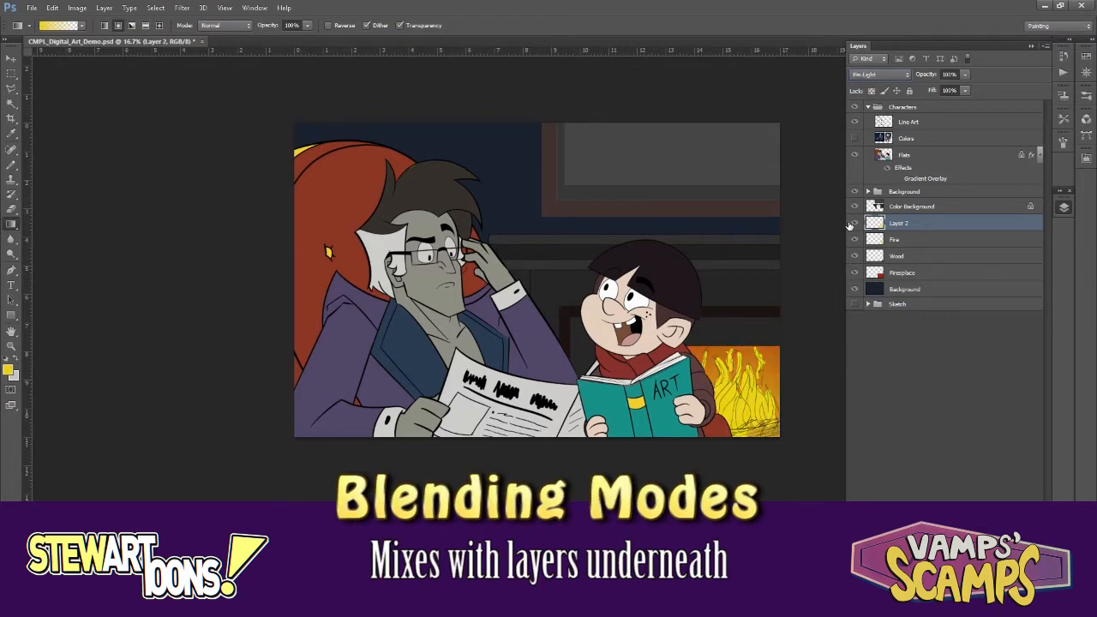
- Move the glow layer beneath Wood and set its blend mode to Lighten
drag(892, 223, 903, 269)
key(Up)
key(Up)
key(Up)
key(Up)
key(Up)
key(Up)
key(Up)
key(Up)
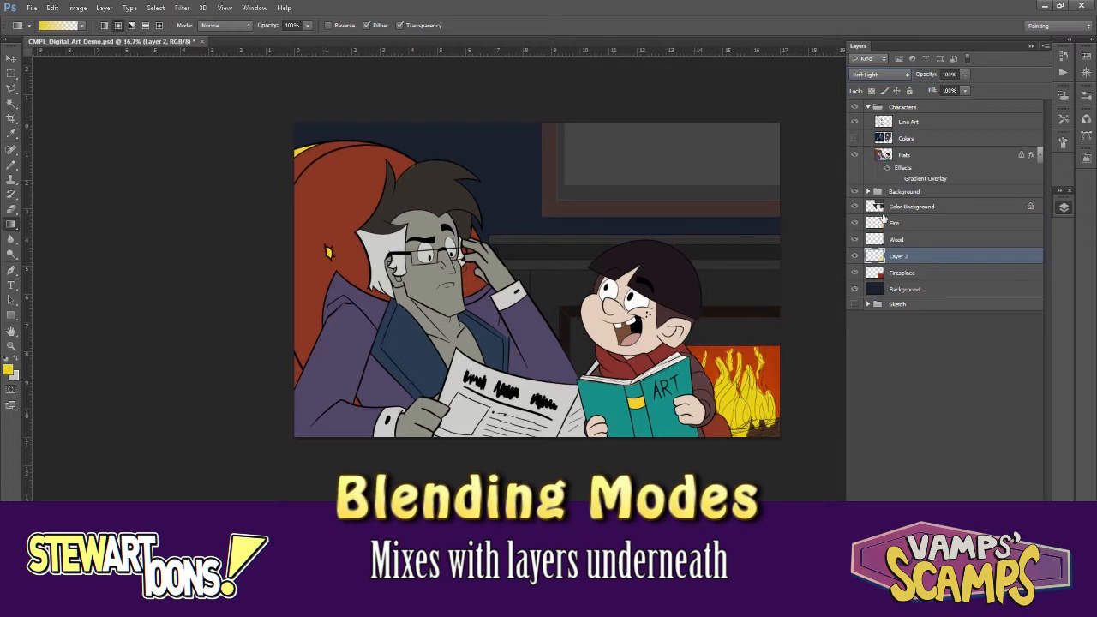
key(Up)
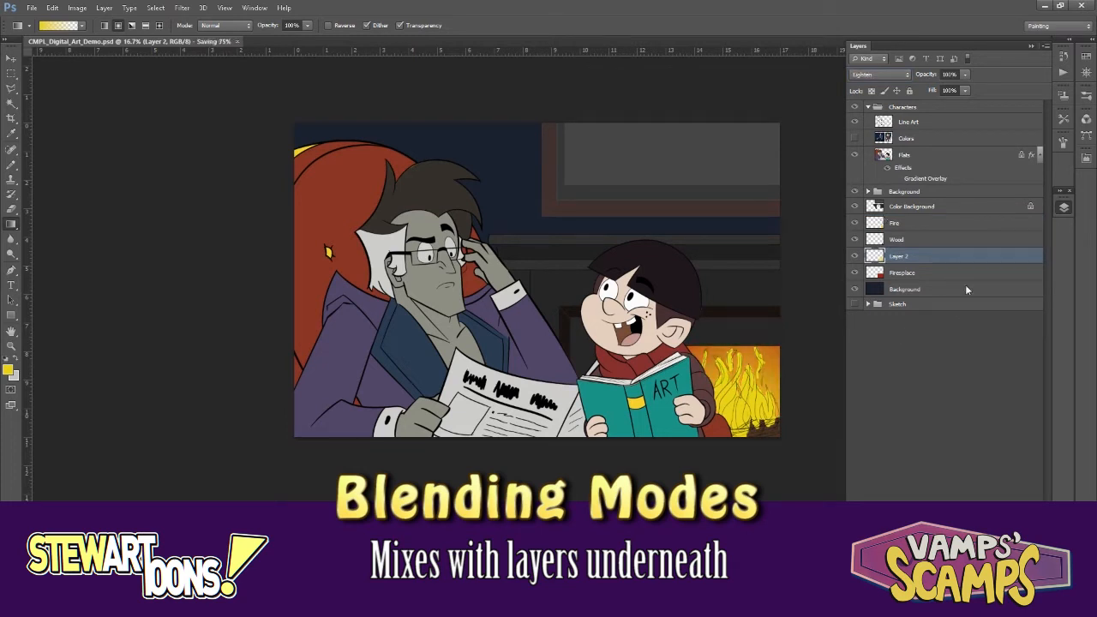
- Add a Color Overlay to the Flats layer with Multiply blending and reduce its opacity
right_click(890, 156)
click(856, 187)
right_click(912, 159)
click(943, 173)
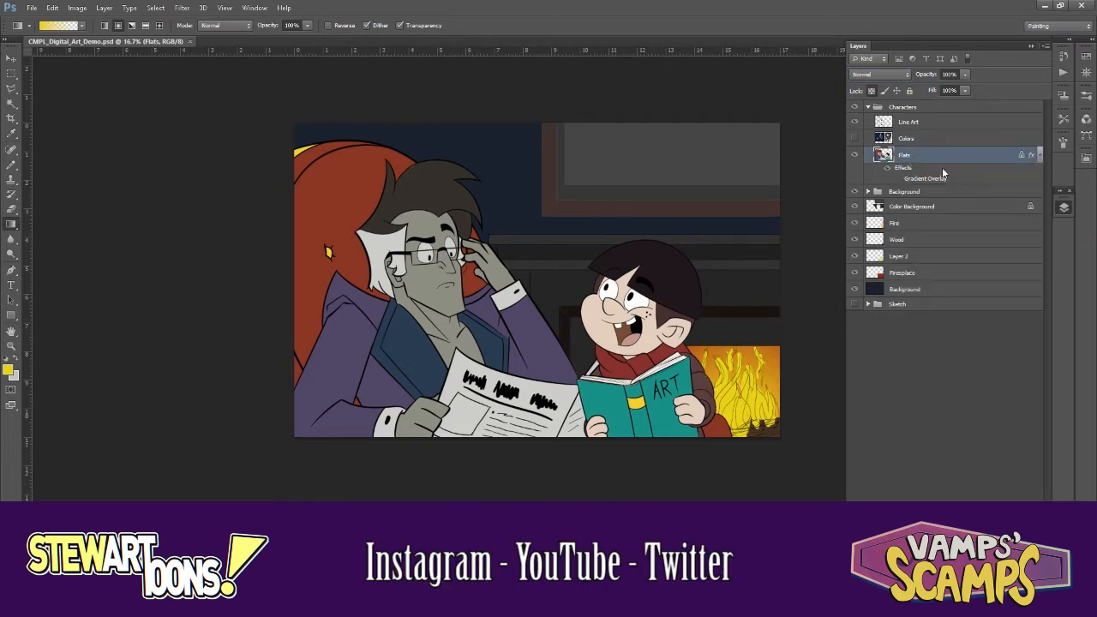
click(686, 329)
click(833, 230)
click(823, 279)
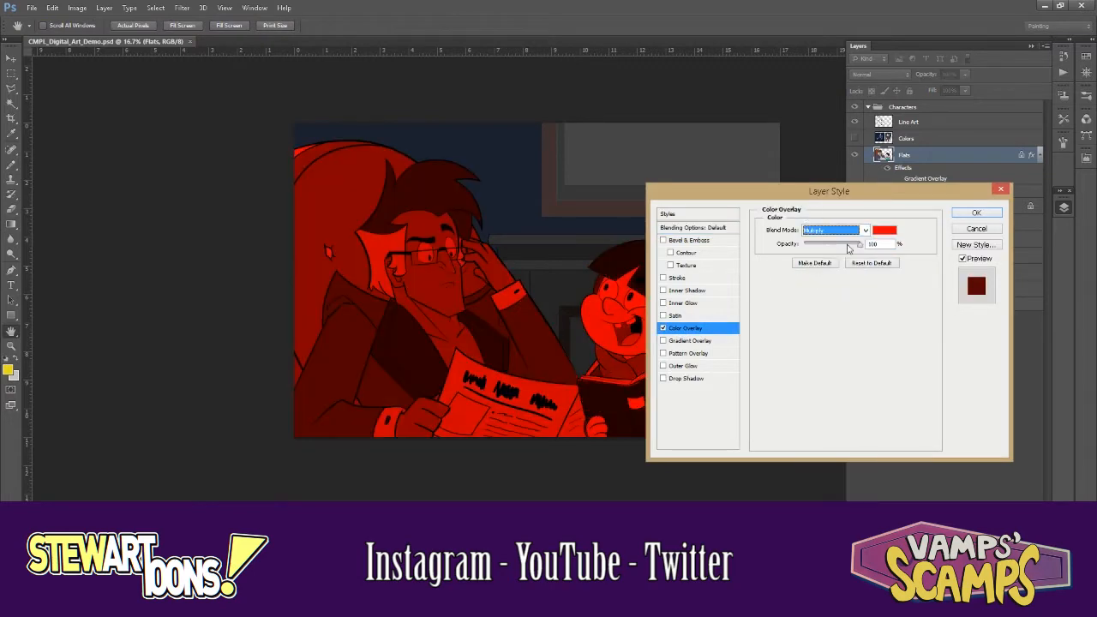
drag(859, 244, 826, 246)
- Change the Flats Color Overlay's colour, trying a sampled dark blue and reds before settling on a cool blue, and apply the layer style
click(885, 230)
click(500, 163)
drag(801, 164, 1012, 166)
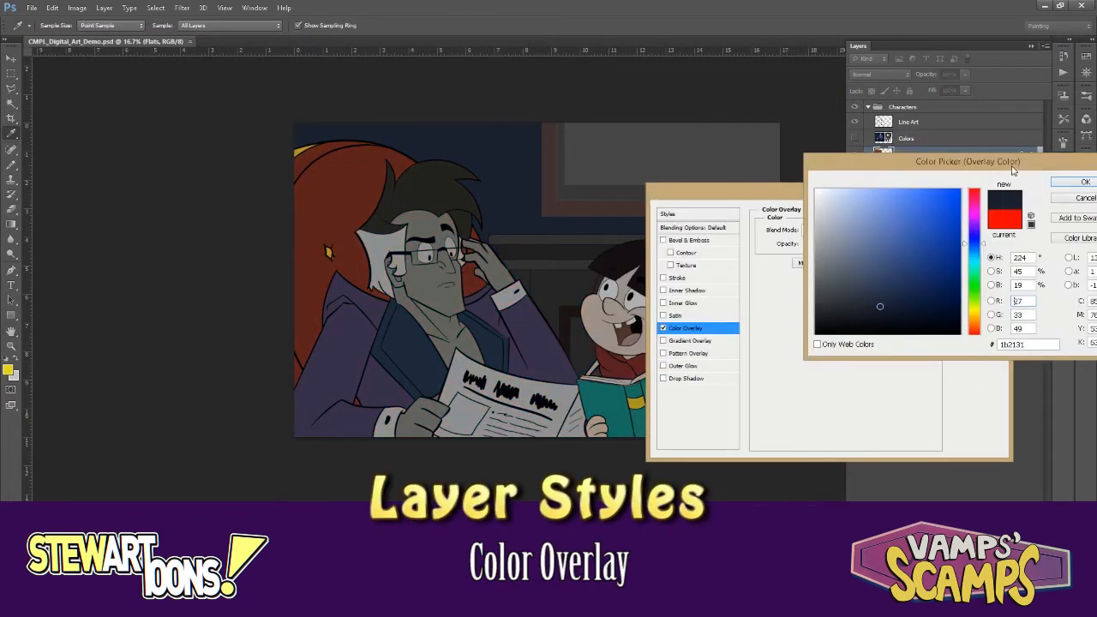
drag(911, 250, 949, 200)
click(977, 334)
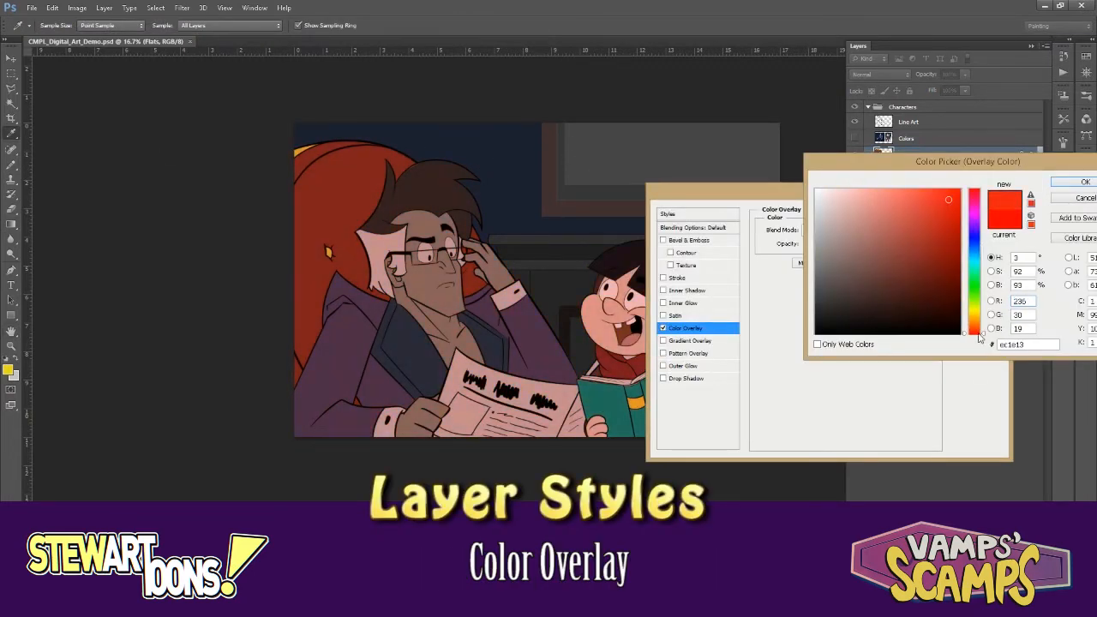
click(977, 321)
click(928, 299)
click(936, 254)
click(979, 336)
drag(974, 262, 973, 245)
click(1085, 182)
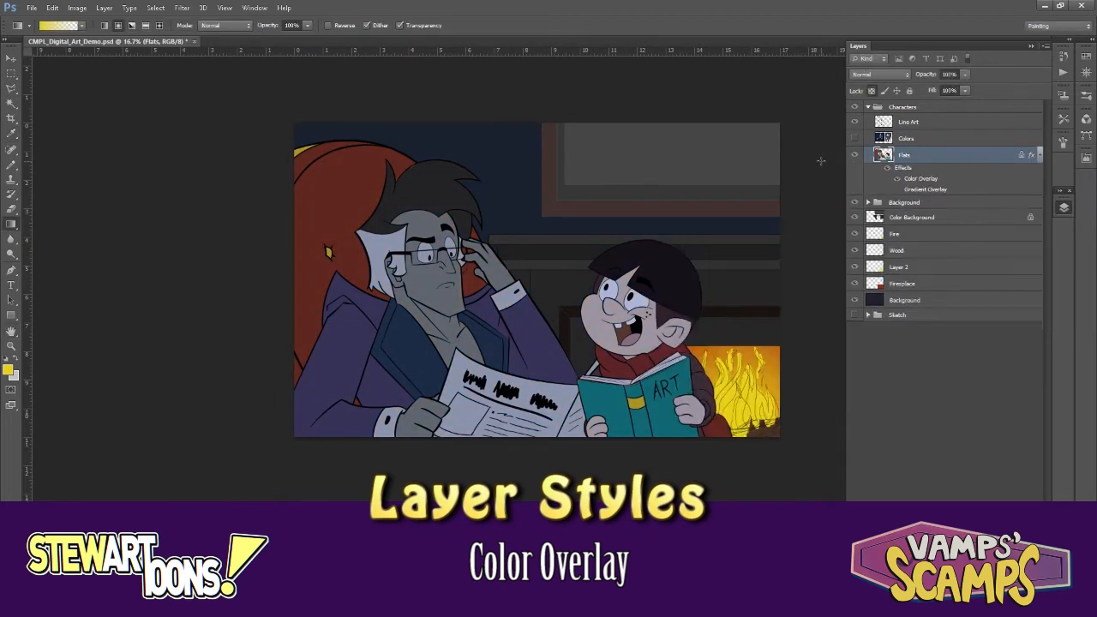
- Add a Color Dodge layer above Flats and brush yellow rim highlights along the firelit edges of both characters and the newspaper
click(12, 168)
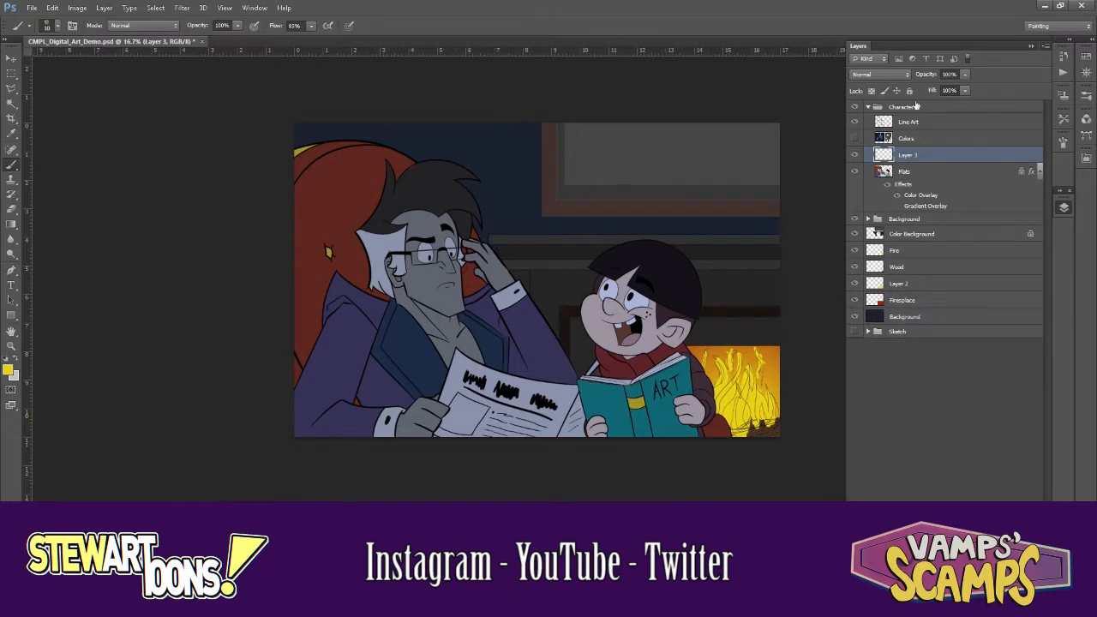
click(879, 74)
click(875, 189)
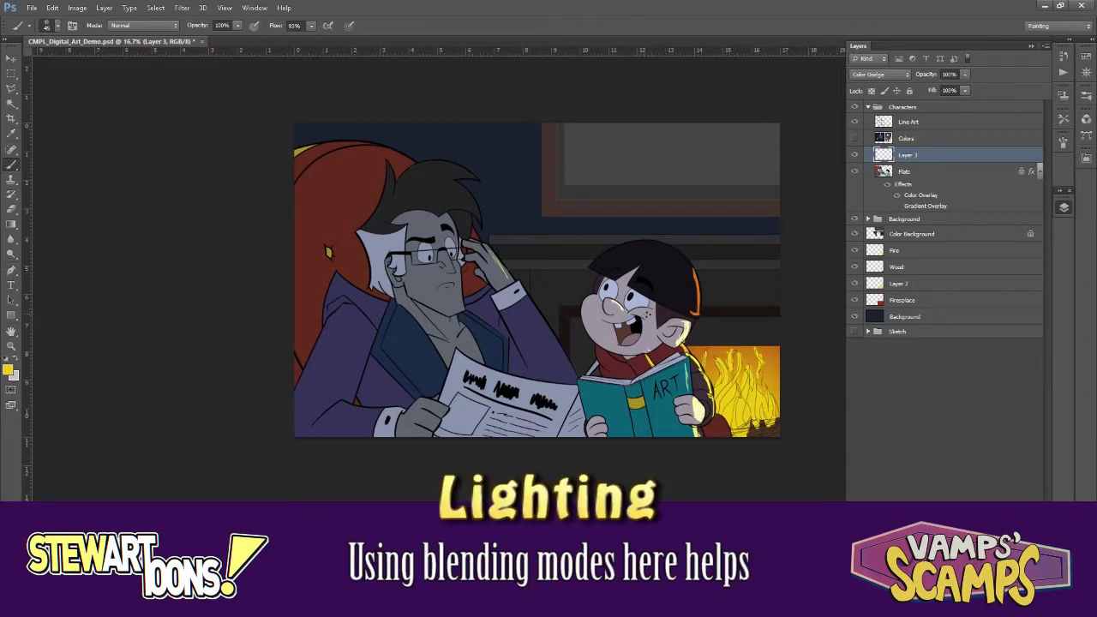
drag(542, 324, 579, 382)
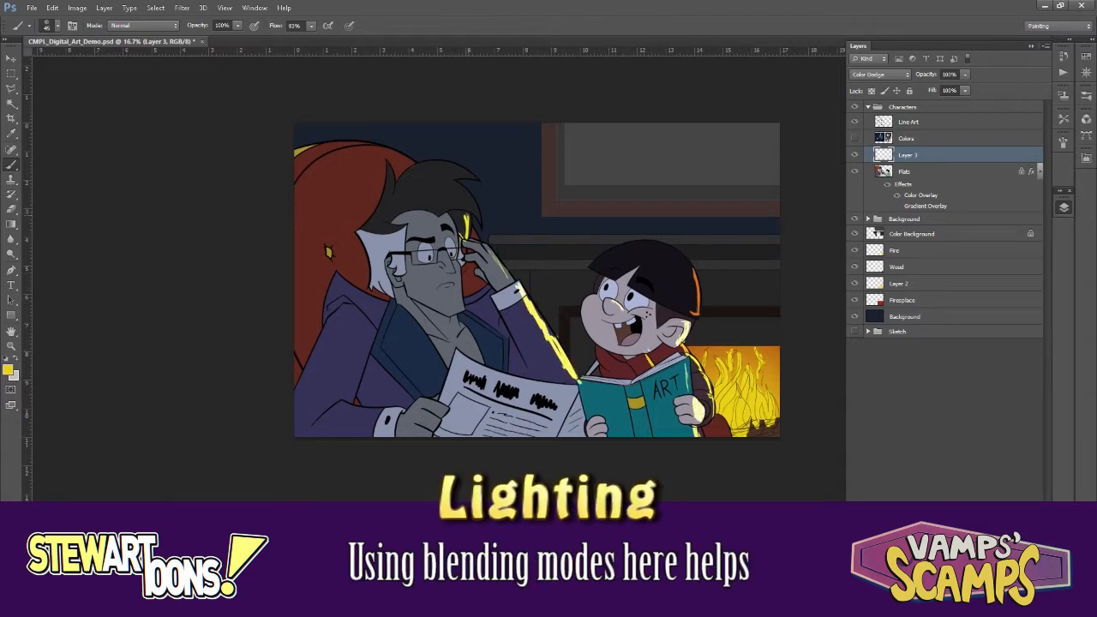
drag(437, 163, 474, 176)
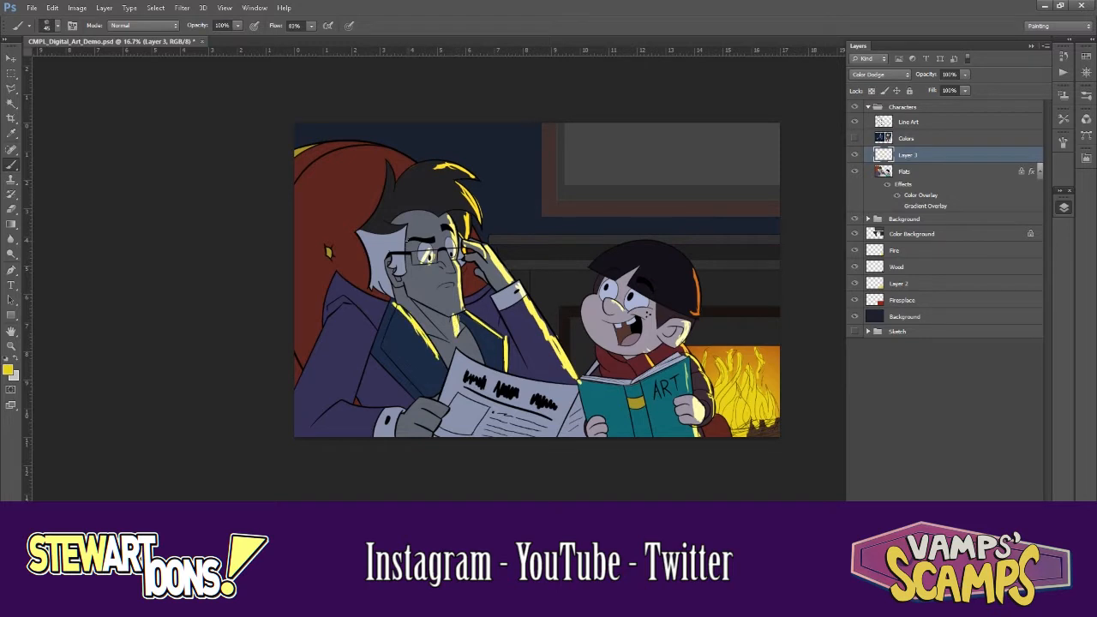
drag(455, 352, 562, 389)
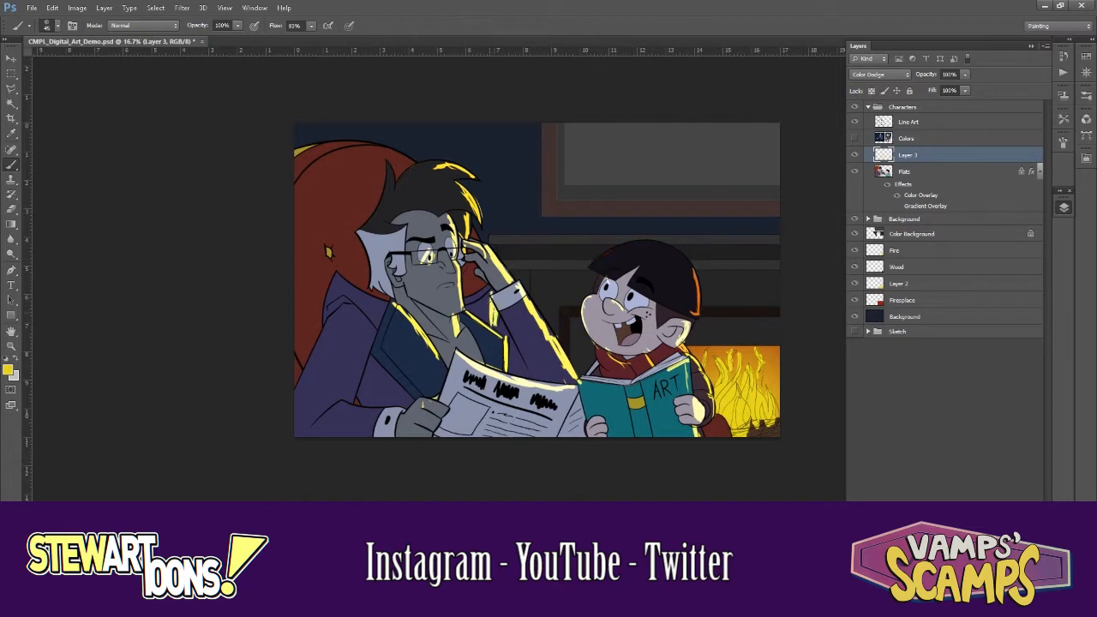
- Raise the highlight layer's lightness with Hue/Saturation and rename the layer Highlight
key(ctrl+u)
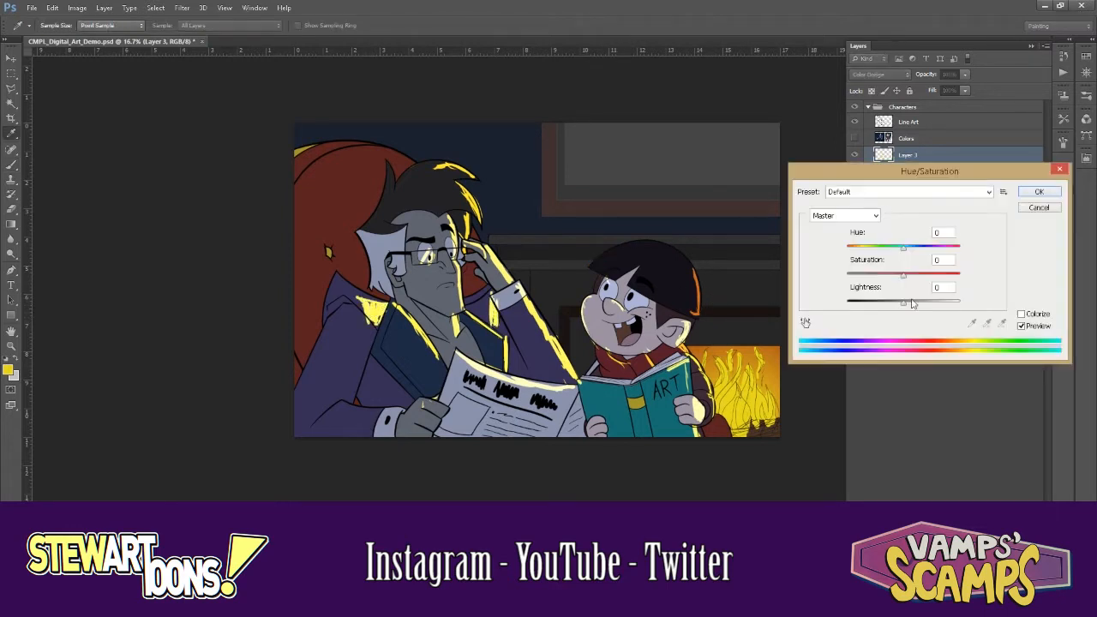
drag(905, 301, 932, 308)
key(Return)
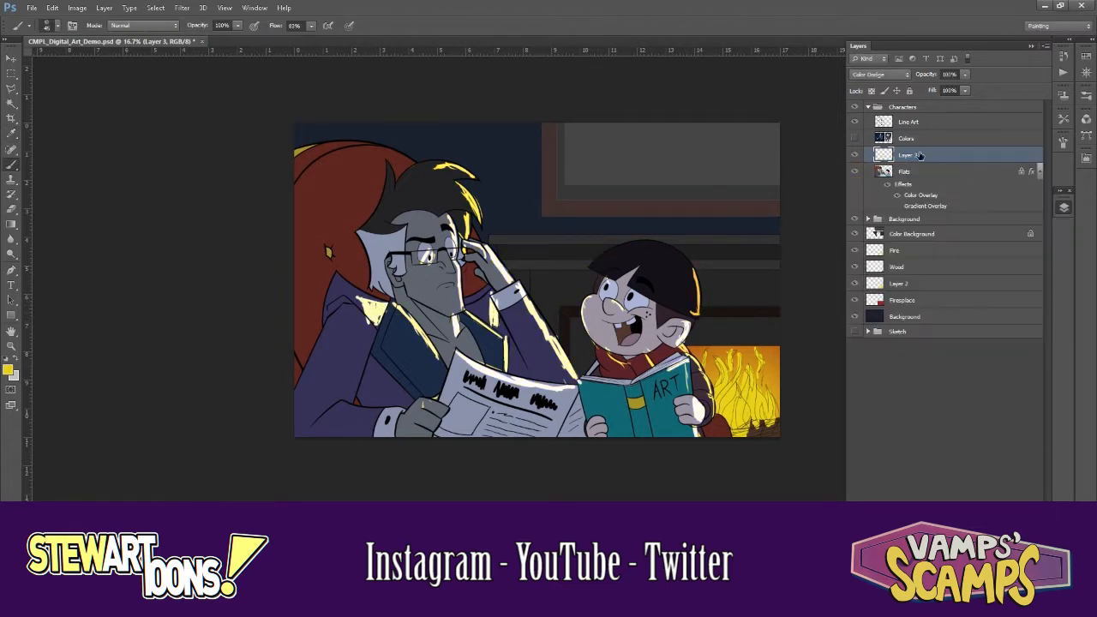
text(Highlights)
key(Return)
- Add a layer above Highlight and name it Shadow
key(ctrl+shift+alt+n)
double_click(907, 155)
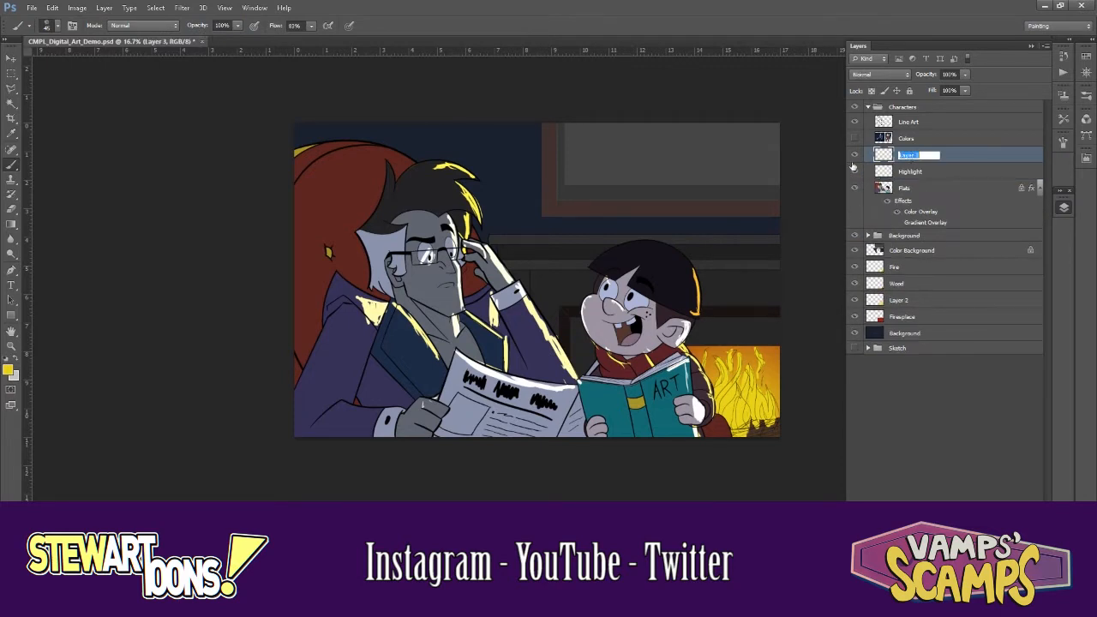
text(Shadow)
key(Return)
- Set the foreground colour to a light purple (#a588be)
click(7, 370)
click(973, 214)
click(930, 219)
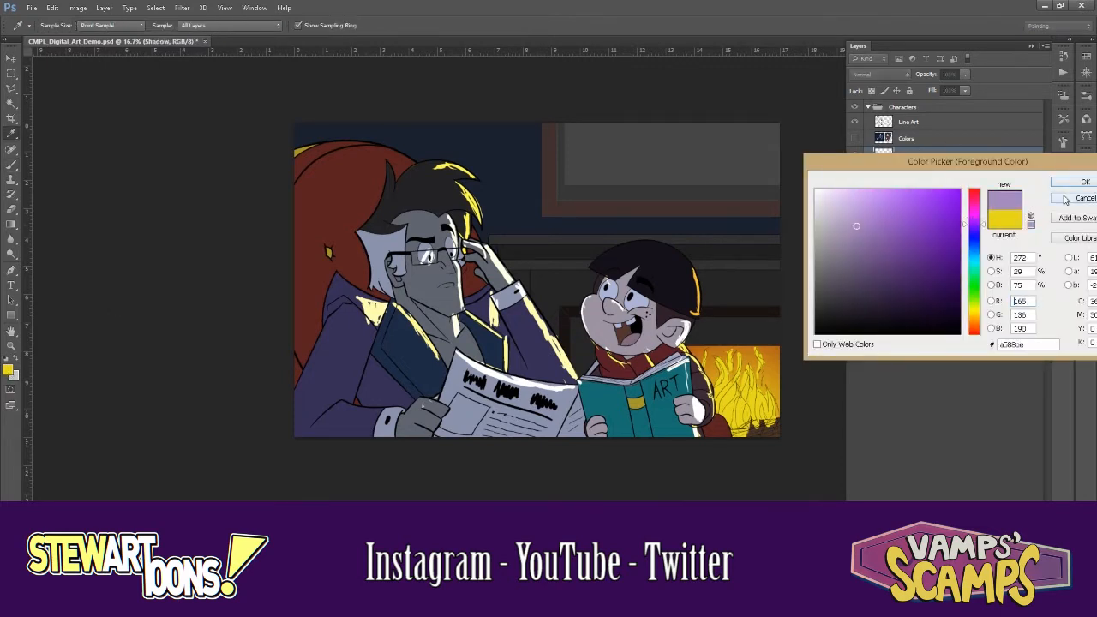
click(1084, 182)
- Paint a test shadow stroke on the man's sleeve and set the Shadow layer's blend mode to Multiply
drag(353, 307, 338, 358)
click(879, 74)
click(868, 114)
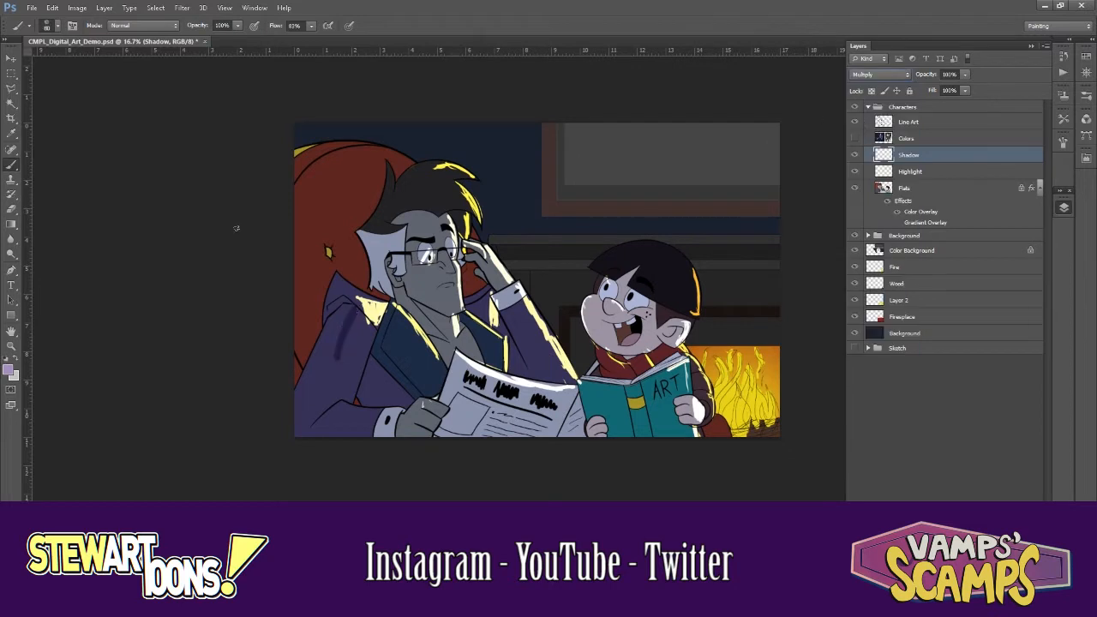
- Switch to another brush preset, test it on the man's sleeve, set its flow to 100% and adjust the brush dynamics
right_click(75, 63)
double_click(112, 150)
drag(352, 309, 338, 342)
drag(311, 25, 330, 38)
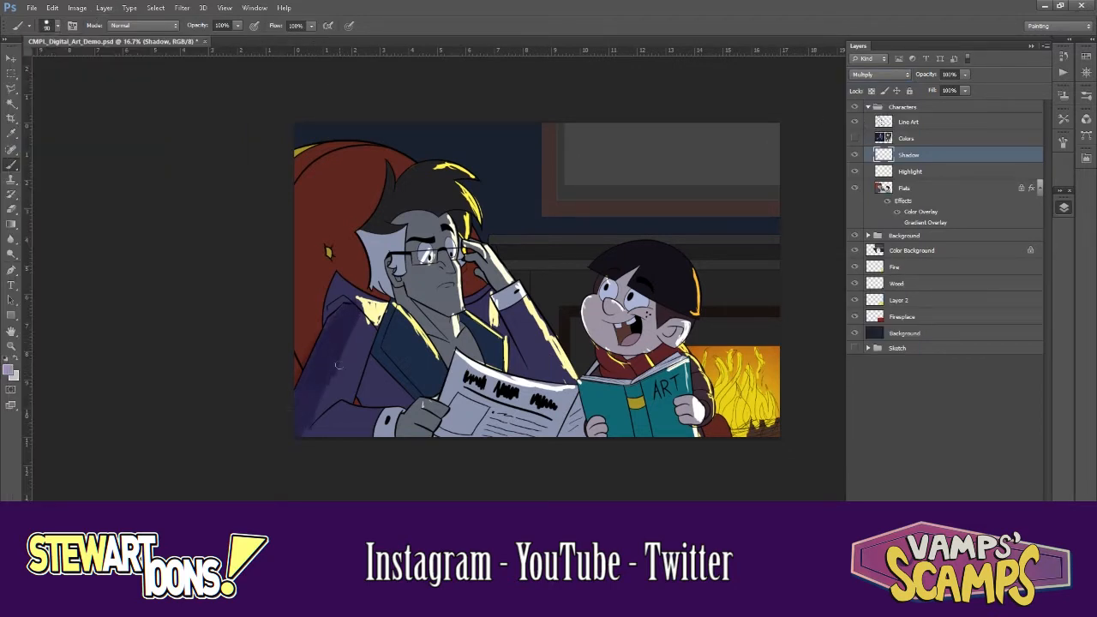
click(72, 25)
click(872, 201)
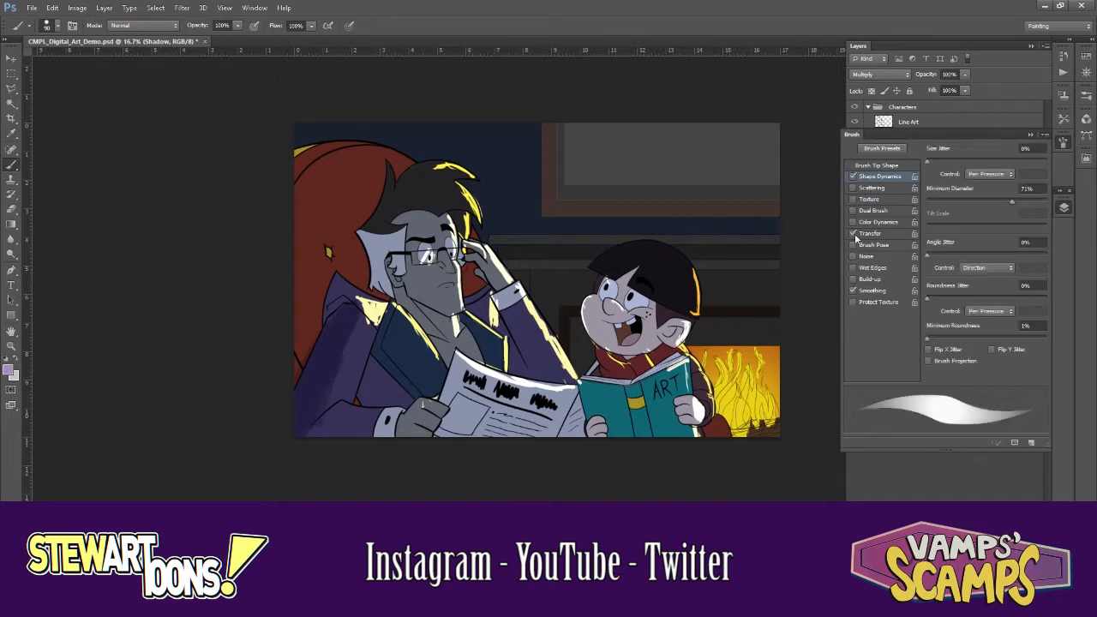
click(1033, 135)
- Undo the test shadow strokes and the creation of the Shadow layer
key(ctrl+alt+z)
key(ctrl+alt+z)
key(ctrl+alt+z)
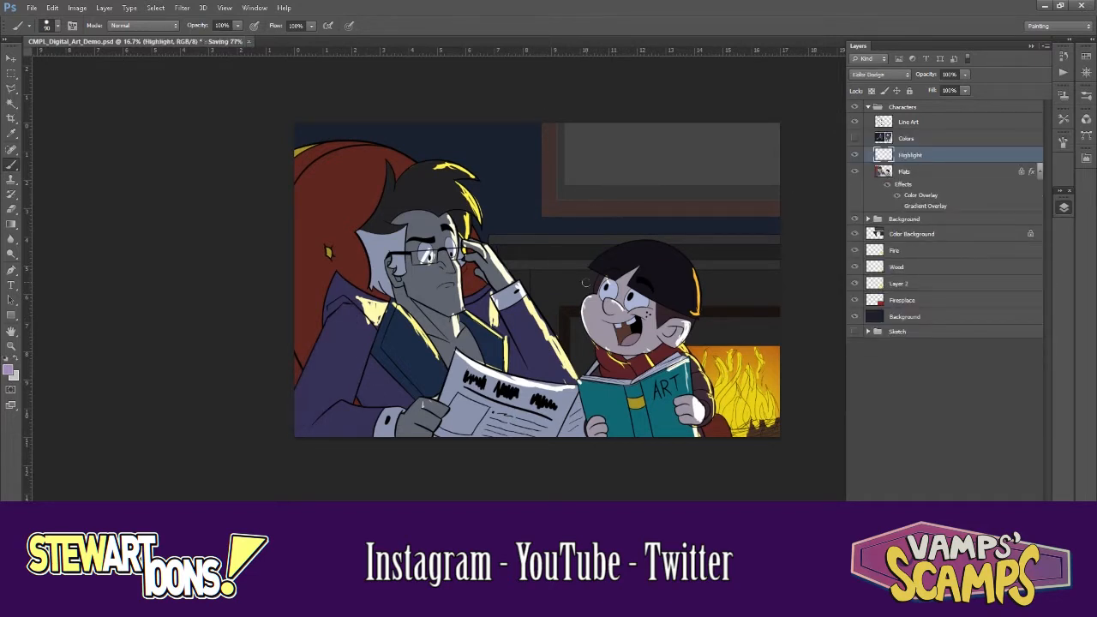
- Add a Multiply layer above Highlight and paint light purple shadows on the man's coat, neck and hand and on the armchair
click(881, 74)
click(883, 96)
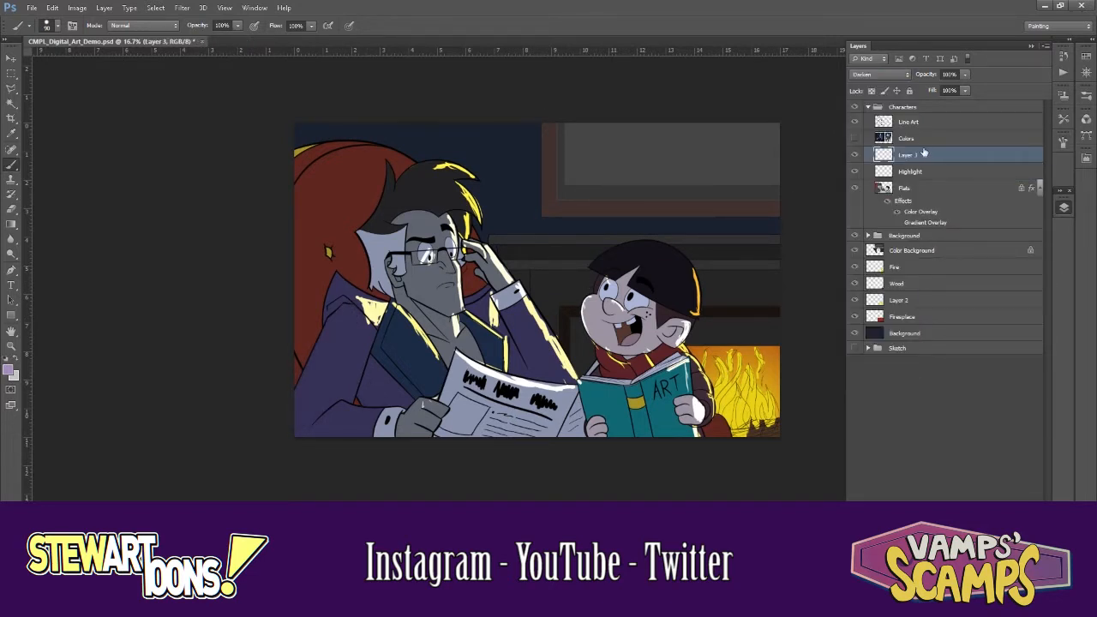
mouse_move(350, 310)
mouse_down()
mouse_move(371, 326)
mouse_move(329, 391)
mouse_move(342, 329)
mouse_move(293, 409)
mouse_move(309, 433)
mouse_up()
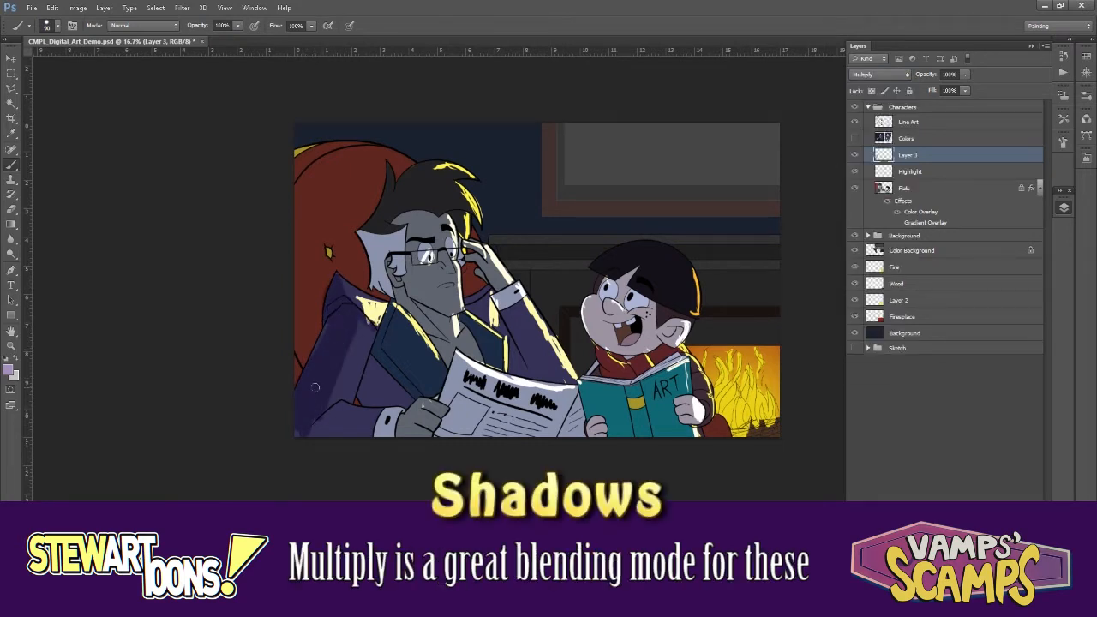
mouse_move(372, 362)
mouse_down()
mouse_move(402, 394)
mouse_move(319, 437)
mouse_up()
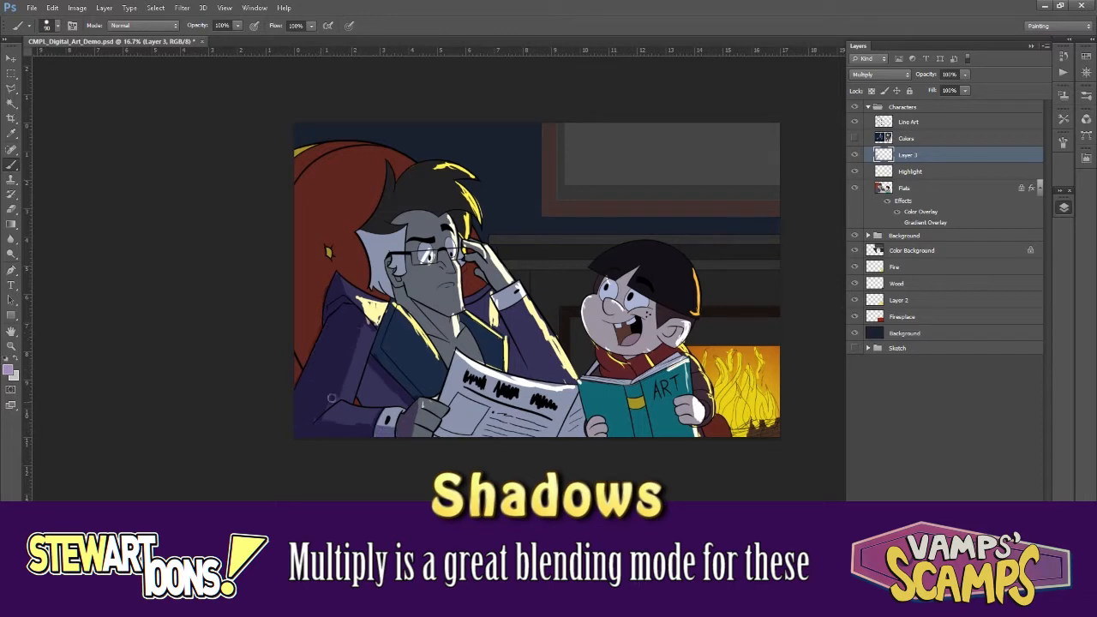
drag(372, 398, 383, 402)
mouse_move(476, 360)
mouse_down()
mouse_move(514, 312)
mouse_move(522, 340)
mouse_up()
drag(417, 299, 442, 329)
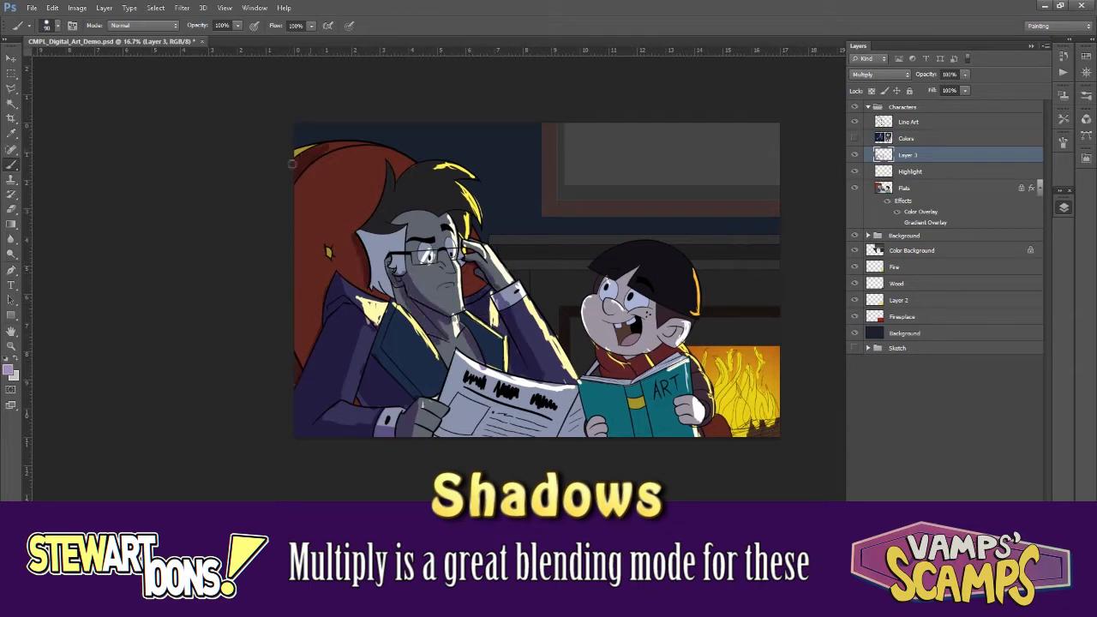
drag(331, 274, 300, 368)
drag(359, 253, 392, 299)
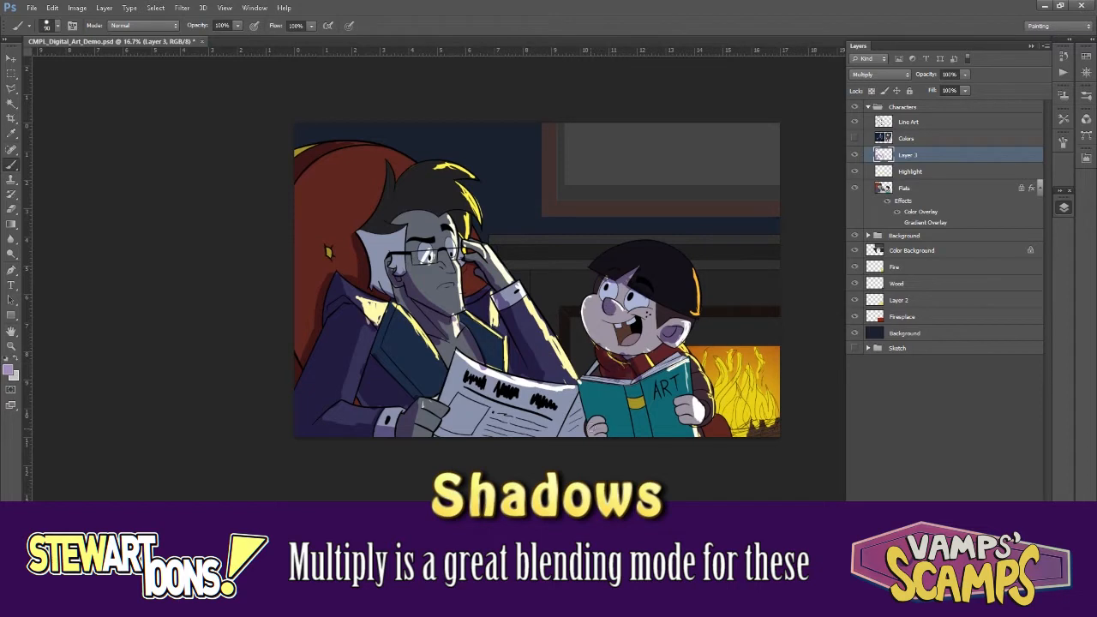
- Paint purple shadows across the left side of the boy's book and over the man's newspaper
drag(614, 386, 591, 433)
mouse_move(572, 395)
mouse_down()
mouse_move(553, 442)
mouse_move(463, 368)
mouse_move(444, 420)
mouse_up()
drag(489, 385, 438, 437)
drag(557, 383, 467, 424)
drag(542, 408, 508, 431)
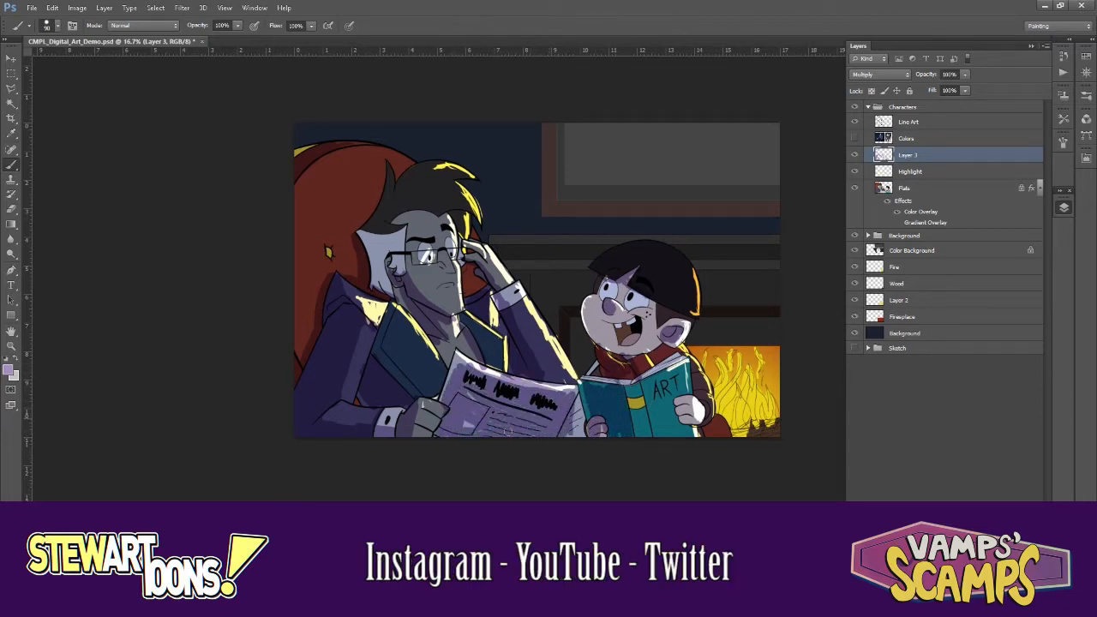
- Try purple shadows over the man's blue lapels and undo them
drag(397, 308, 433, 386)
drag(441, 317, 411, 390)
drag(398, 343, 390, 399)
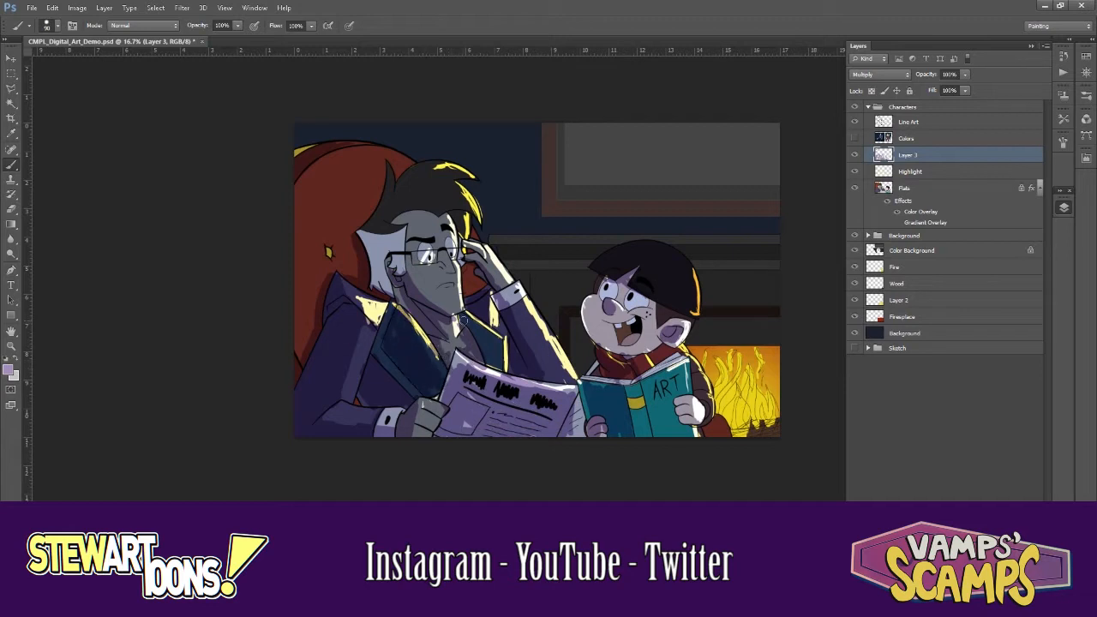
key(ctrl+z)
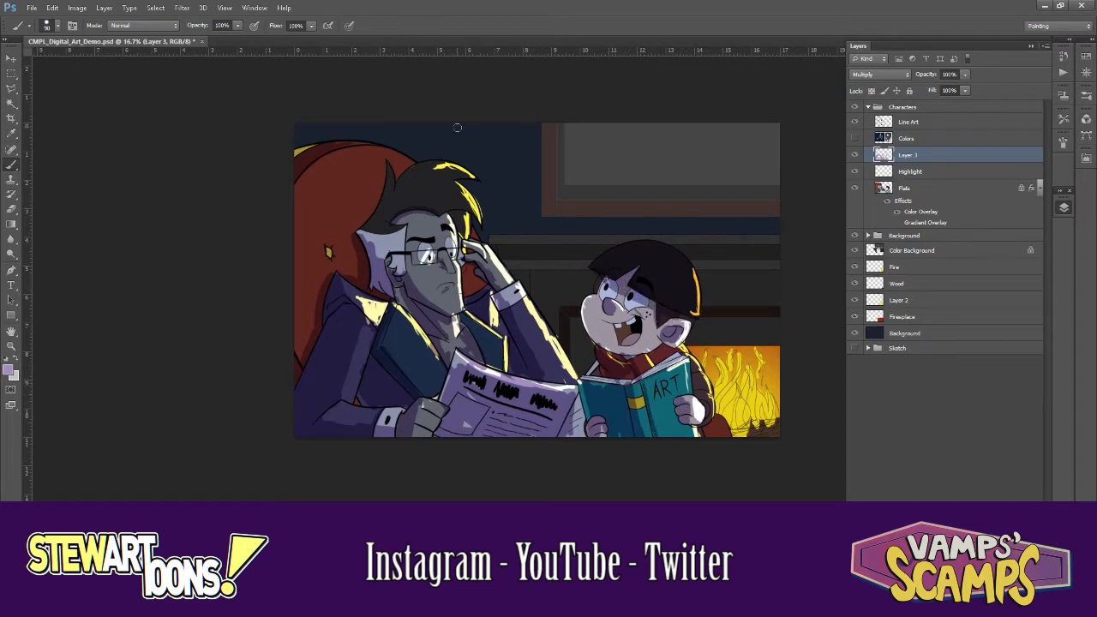
- Add another Multiply layer above the shadow layer and name both layers Shadows
key(ctrl+shift+alt+n)
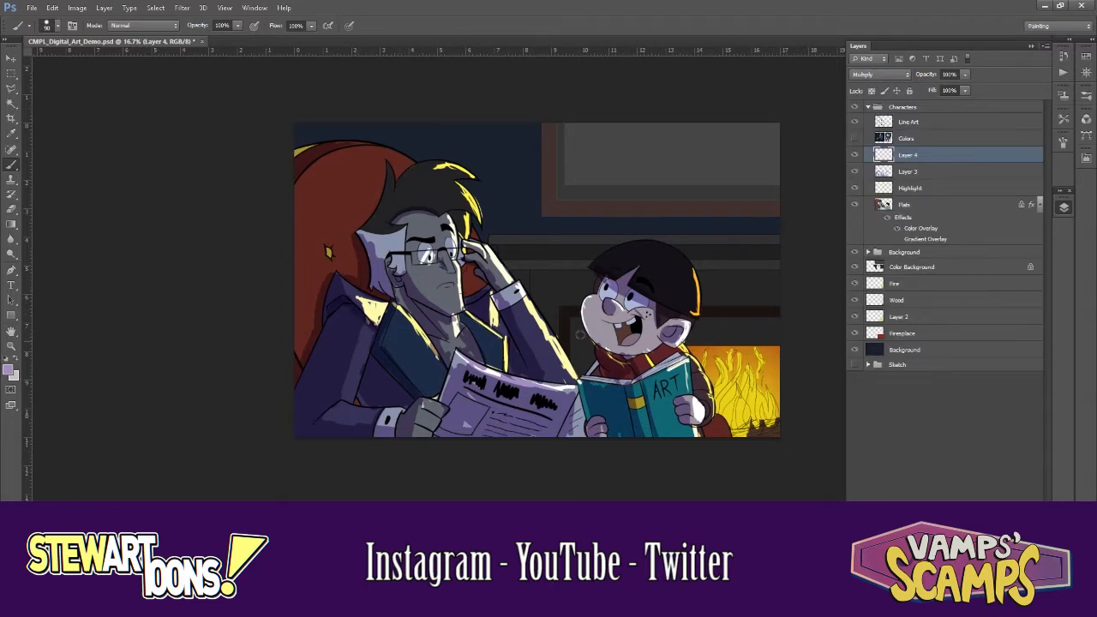
double_click(909, 171)
text(Shadows)
key(Return)
double_click(907, 155)
- Add a layer named White, move it above Line Art and paint small white glints in the man's eyes
key(ctrl+shift+alt+n)
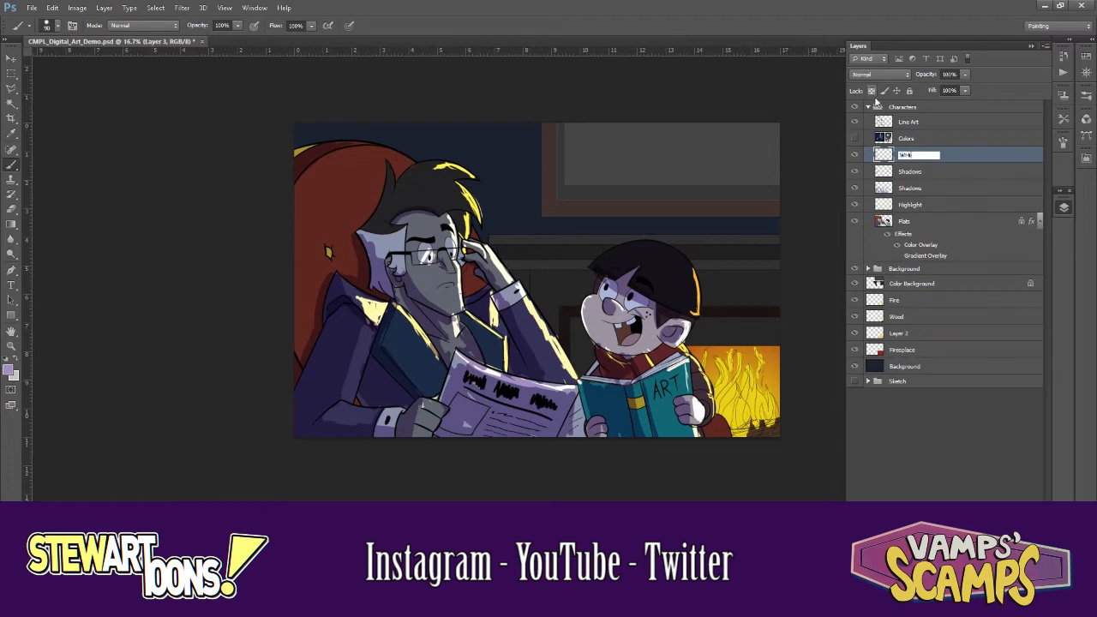
scroll(574, 156, up, 6)
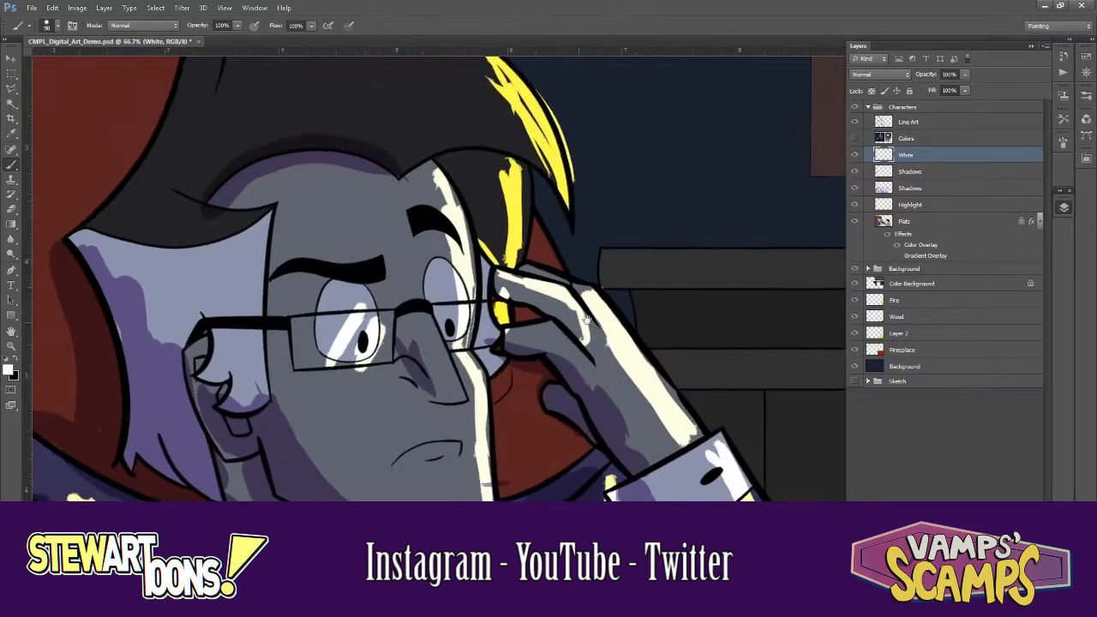
key(ctrl+shift+bracketright)
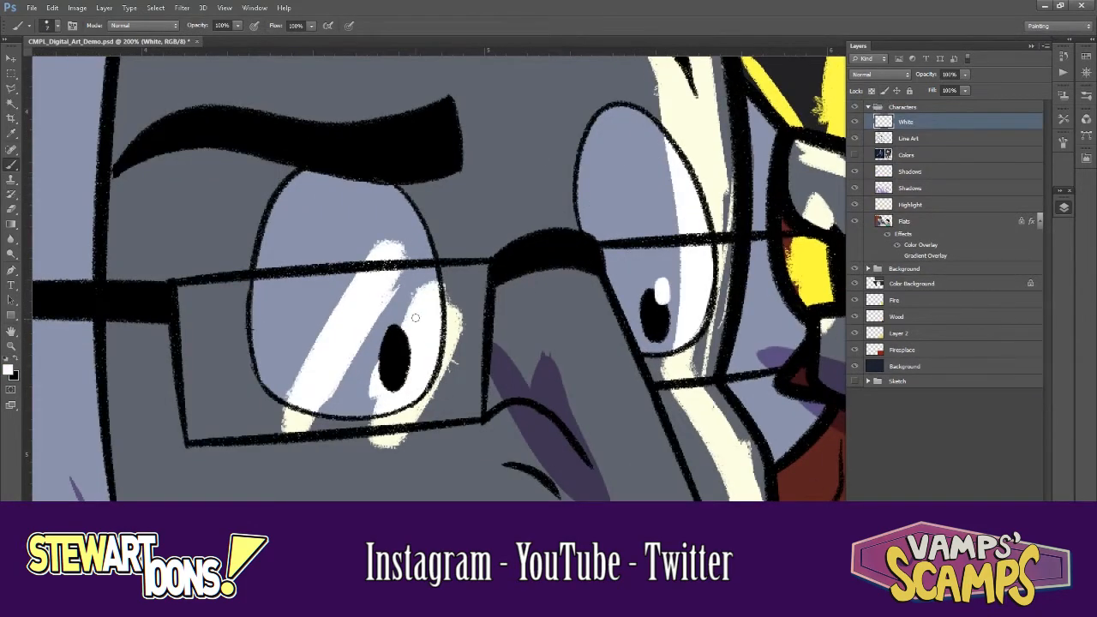
scroll(744, 290, down, 5)
scroll(744, 289, down, 2)
scroll(740, 331, up, 4)
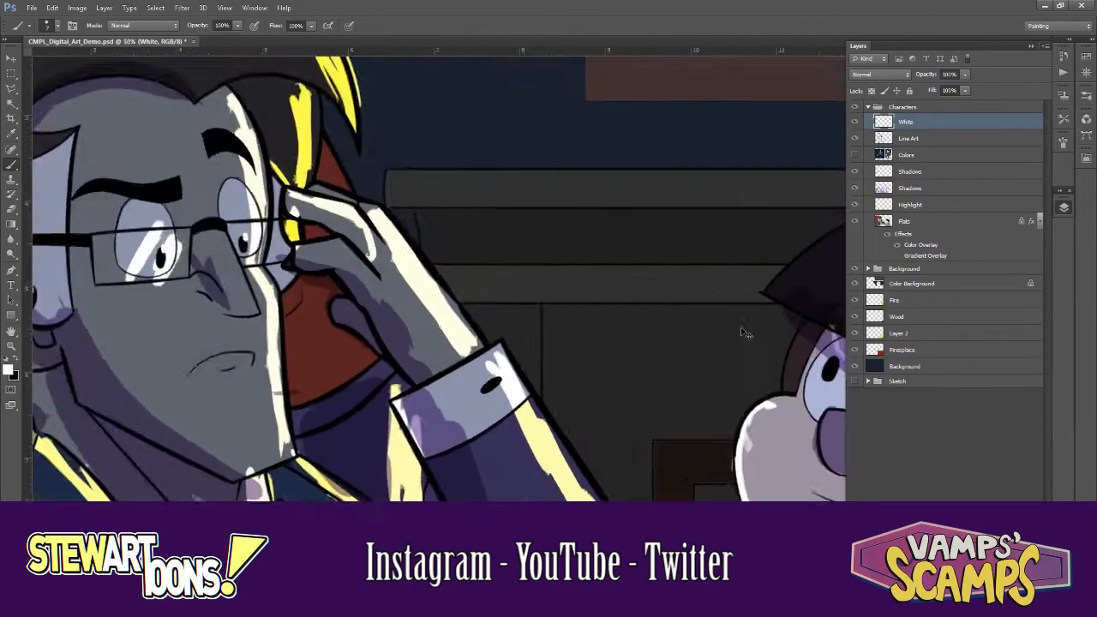
scroll(735, 329, down, 4)
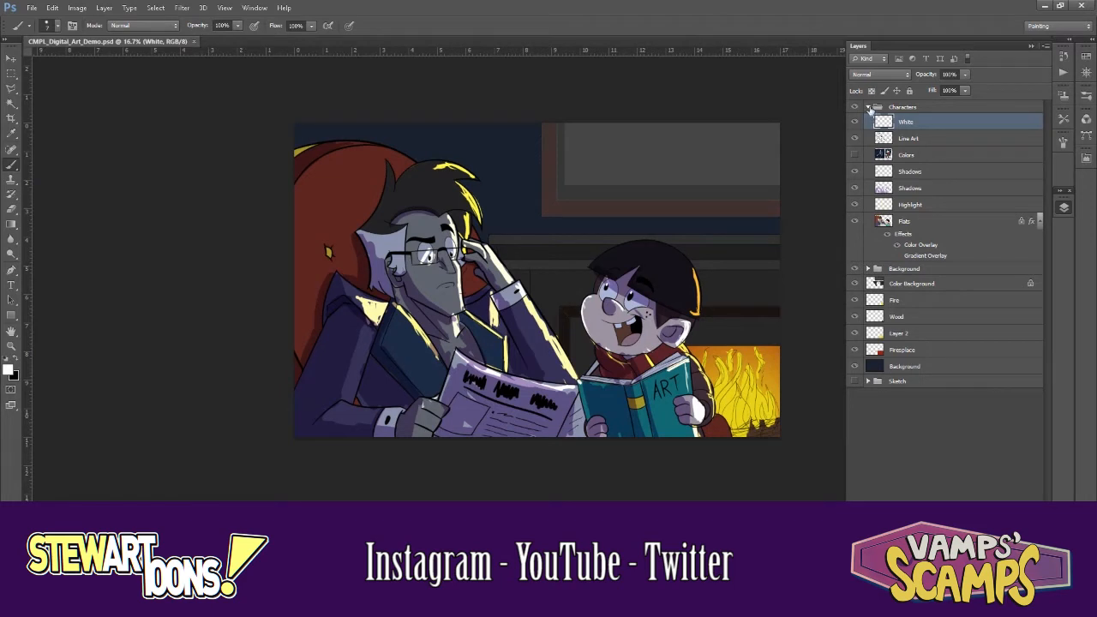
- Add a layer named Light Source above the Characters group and prepare a linear gradient in bright blue (#17a4f5)
click(868, 107)
key(ctrl+shift+alt+n)
click(7, 370)
click(975, 253)
click(947, 194)
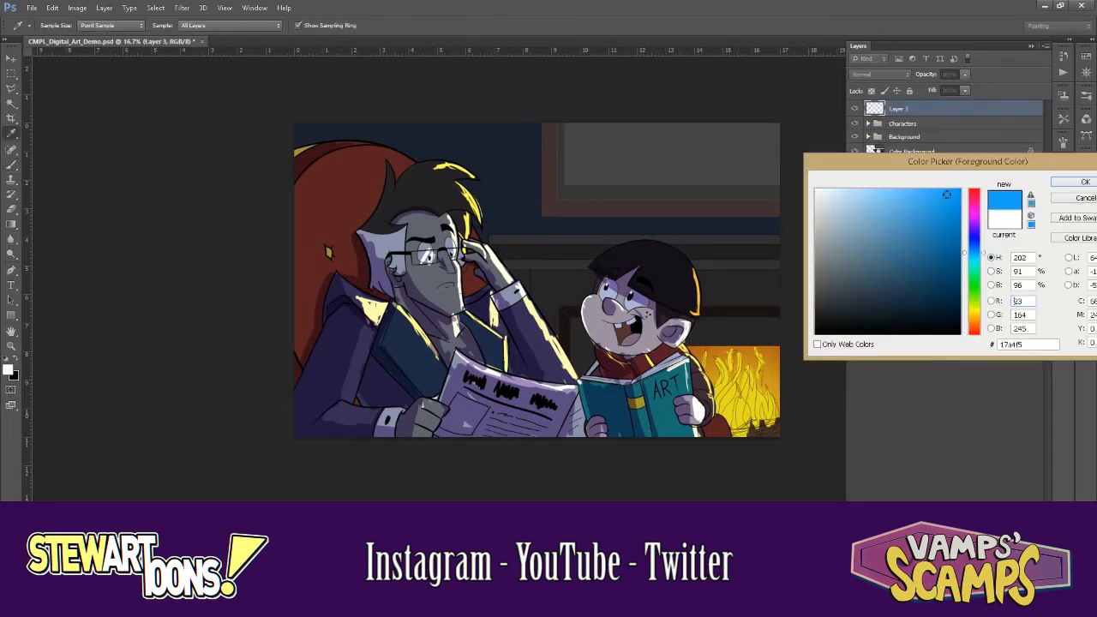
key(Return)
key(g)
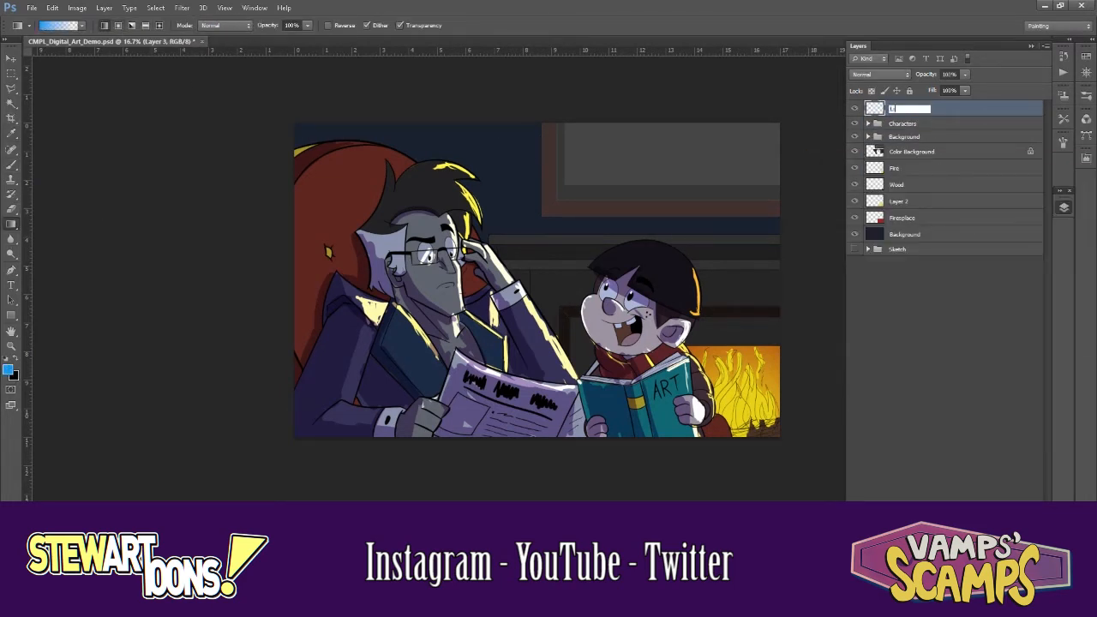
- Draw the blue gradient inward from the picture's right side, compare blend modes, choose Screen and lower the layer's opacity to about 47%
click(891, 75)
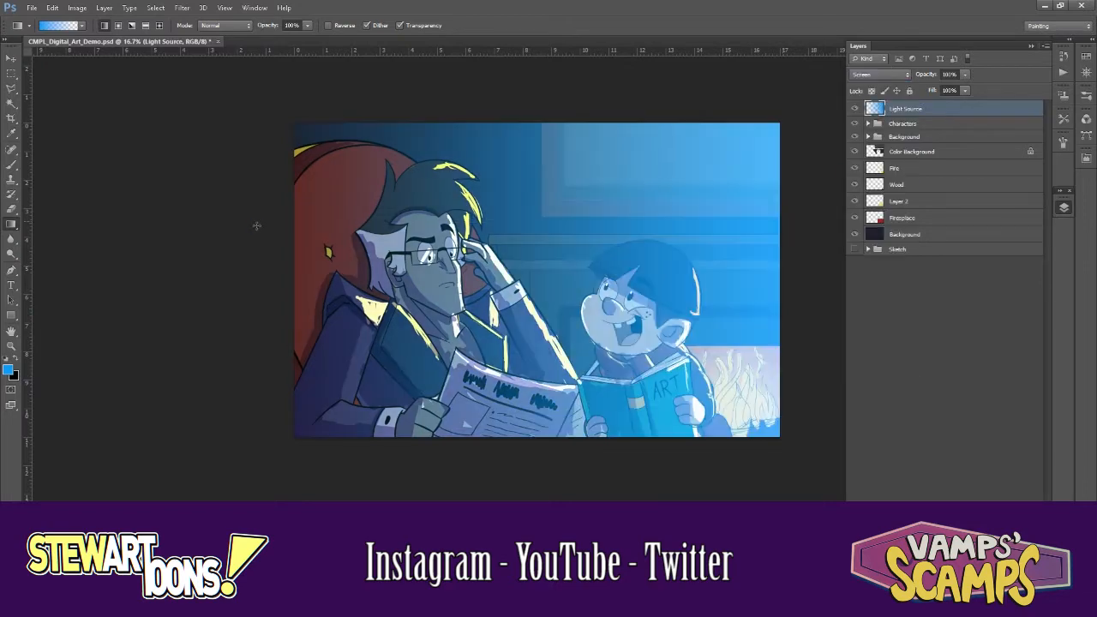
click(891, 75)
click(881, 234)
click(894, 75)
click(887, 178)
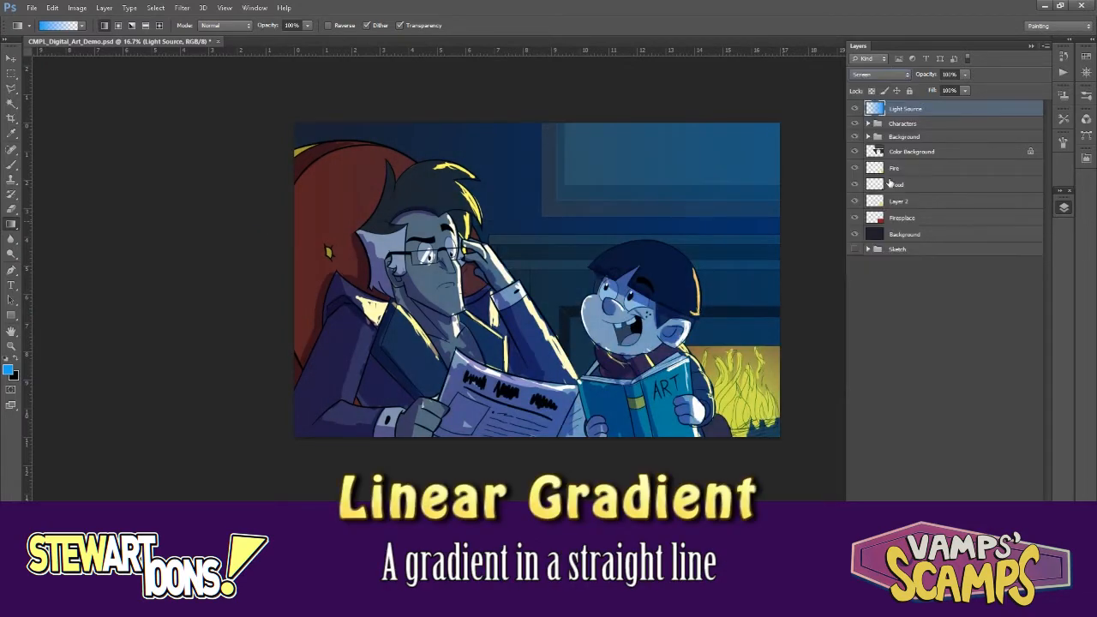
drag(966, 75, 935, 89)
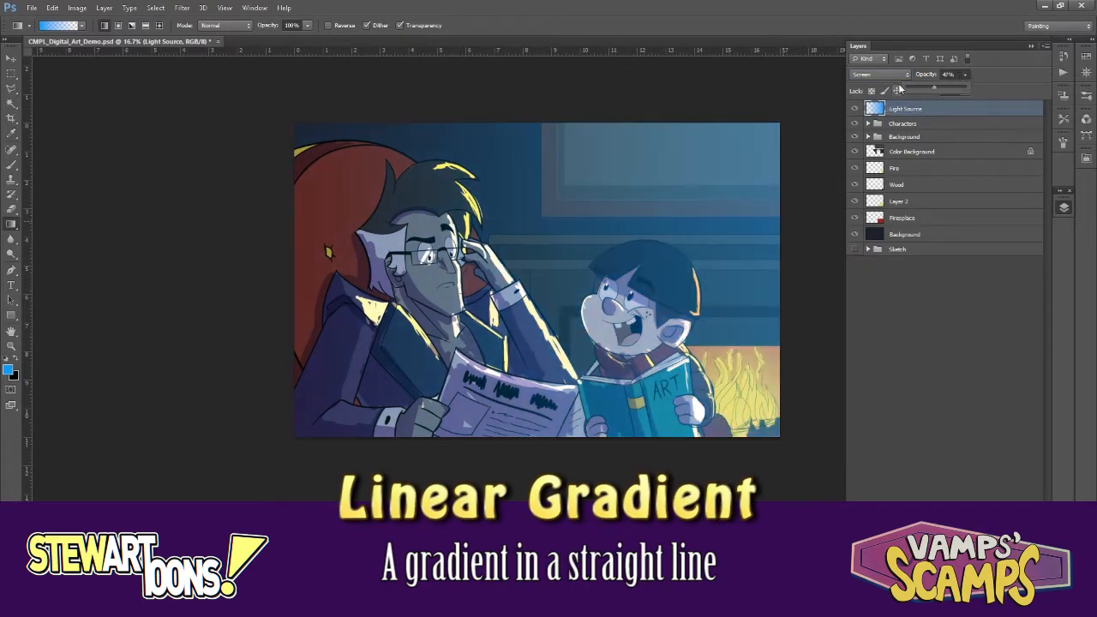
- Compare blend modes for the Light Source gradient, including Hard Light, Linear Light and Linear Dodge, and choose Lighten
click(888, 75)
click(871, 243)
click(887, 75)
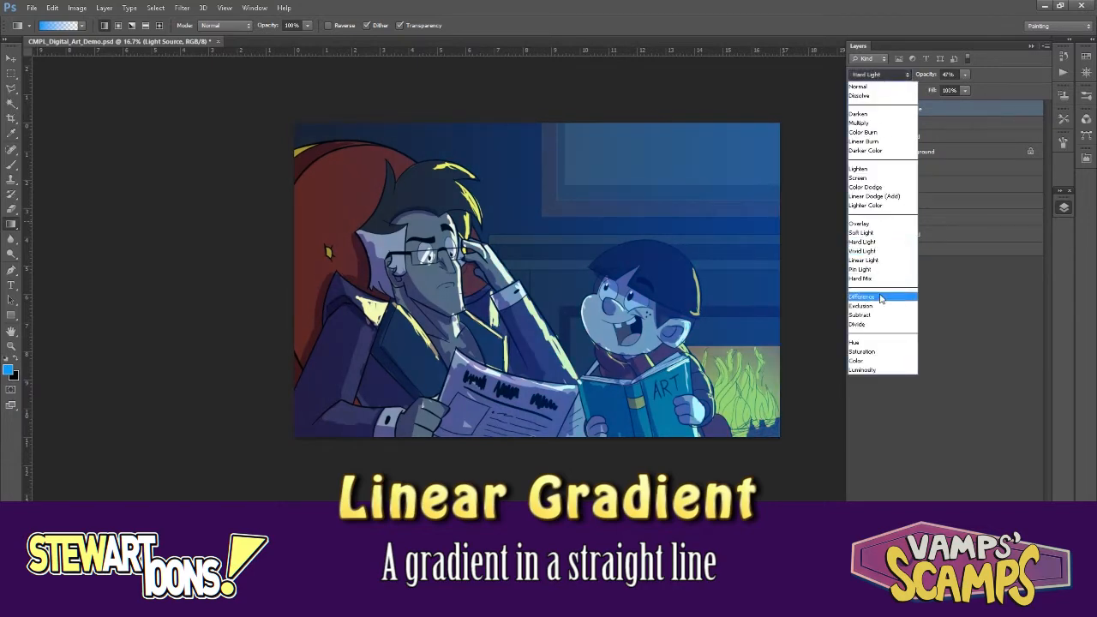
click(873, 248)
click(883, 75)
click(863, 259)
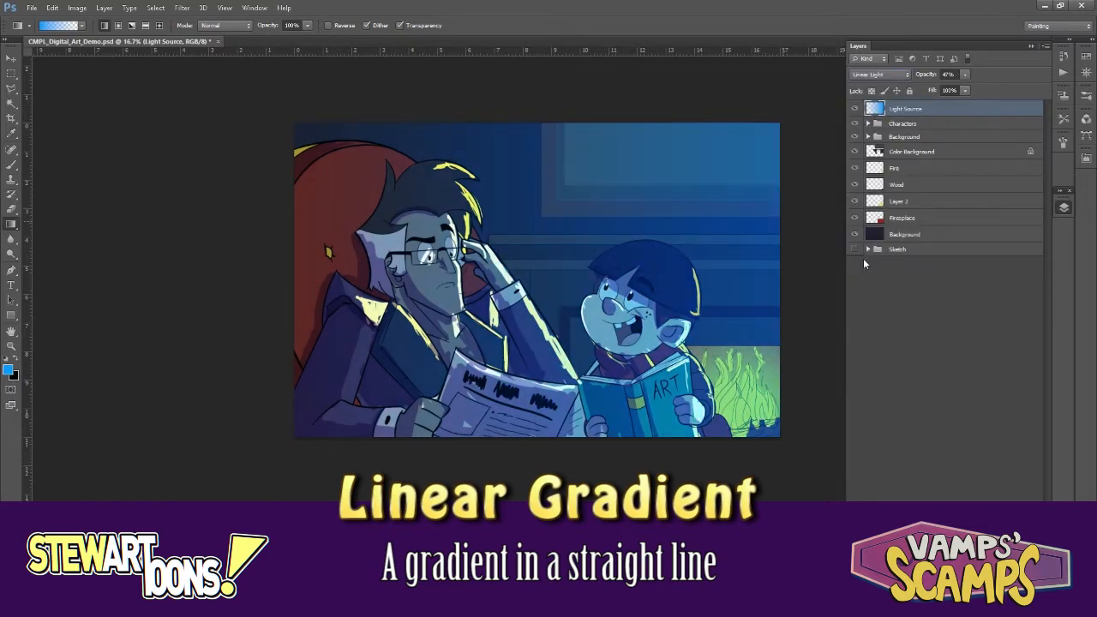
key(Down)
key(Up)
key(Up)
key(Up)
key(Up)
key(Up)
key(Up)
key(Up)
key(Up)
key(Up)
key(Up)
key(Up)
key(Up)
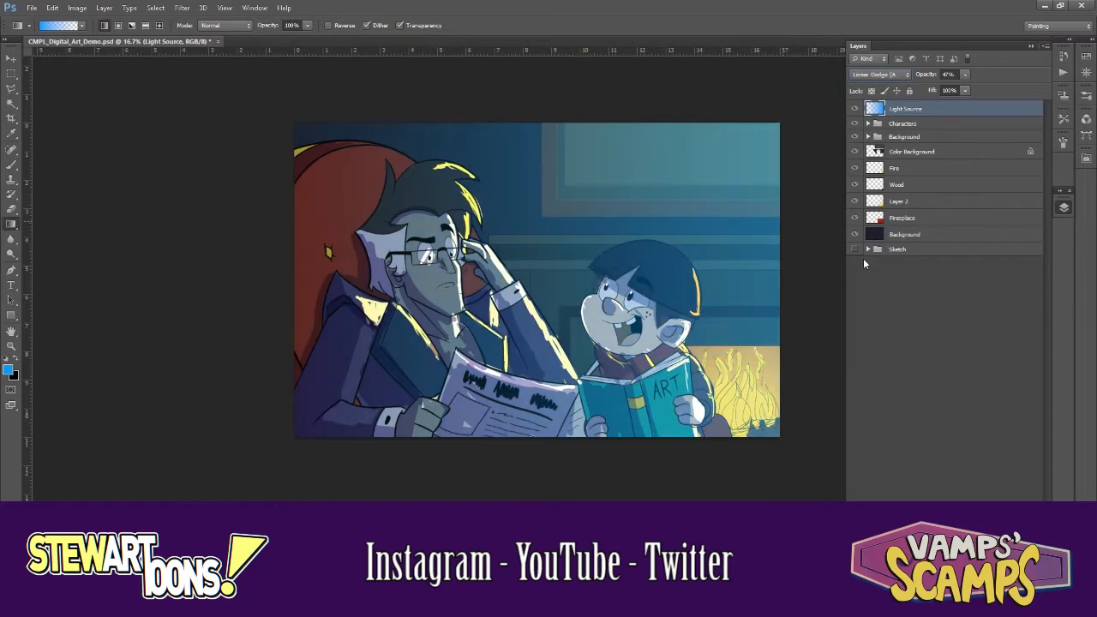
key(Down)
key(Down)
- Lower the Light Source layer's opacity to 24%, move it into the Characters group below Line Art, and compare the picture with and without it
click(965, 75)
drag(963, 92, 930, 163)
click(868, 123)
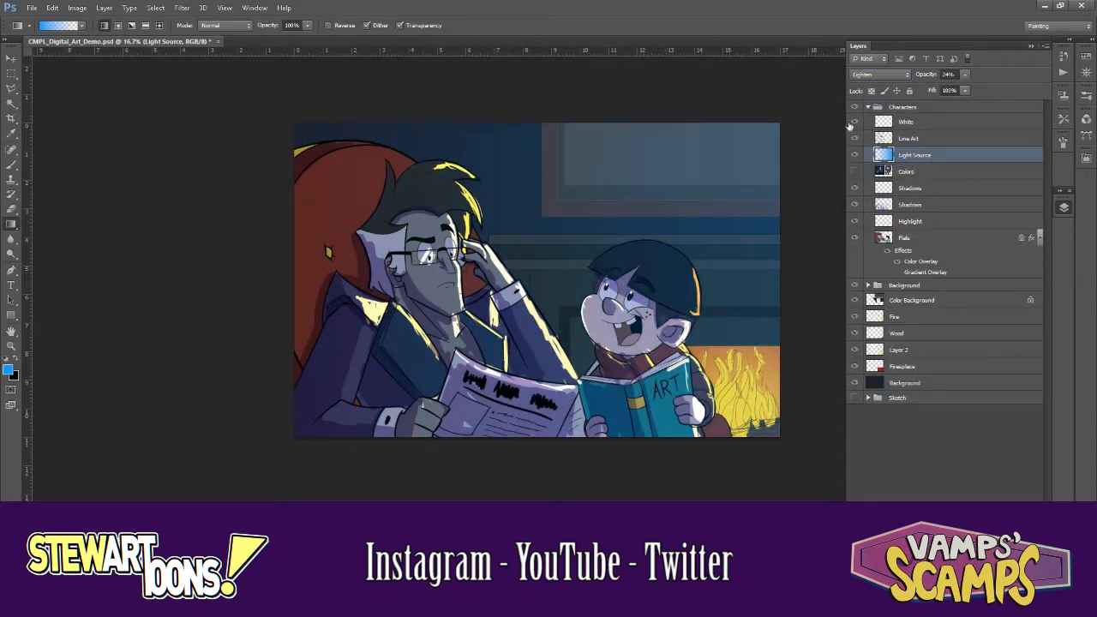
click(854, 154)
click(854, 154)
click(854, 154)
click(854, 154)
click(854, 154)
- Compare the artwork with and without the Light Source layer, leave that layer hidden and save the document
right_click(907, 245)
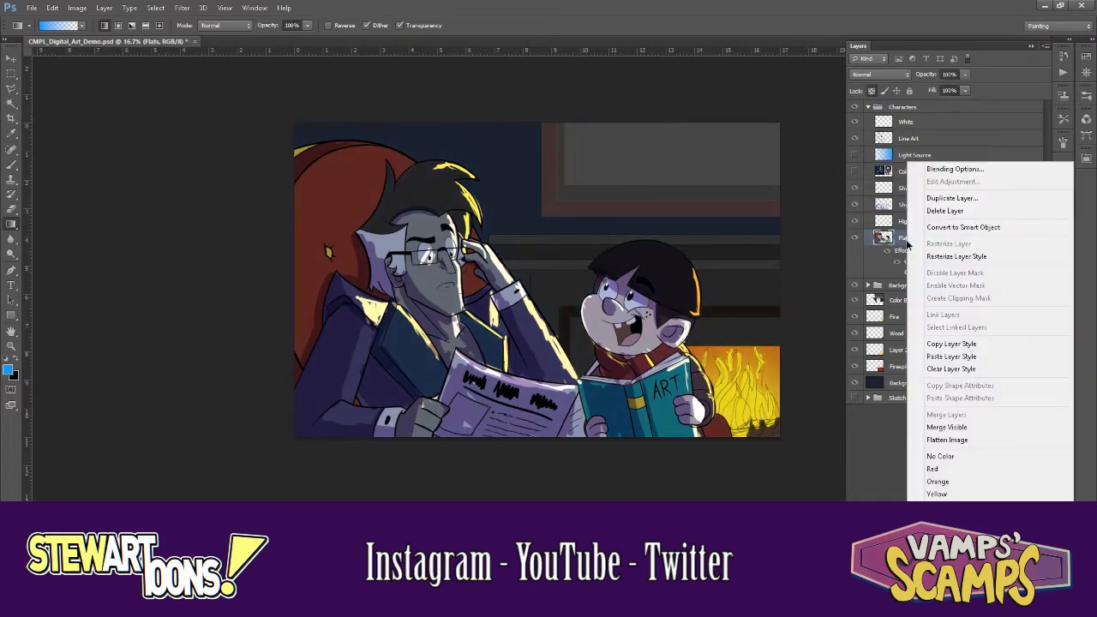
click(856, 156)
click(855, 156)
click(901, 282)
click(897, 272)
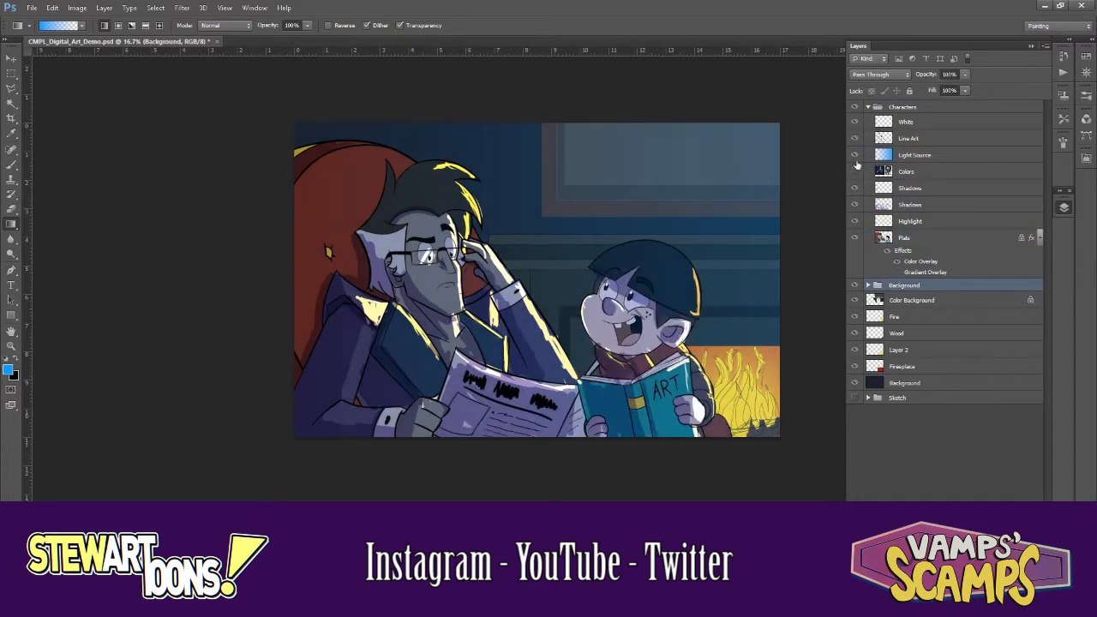
click(855, 156)
key(ctrl+s)
- Duplicate the Flats layer as Flats copy
right_click(926, 241)
click(959, 211)
click(576, 228)
right_click(940, 239)
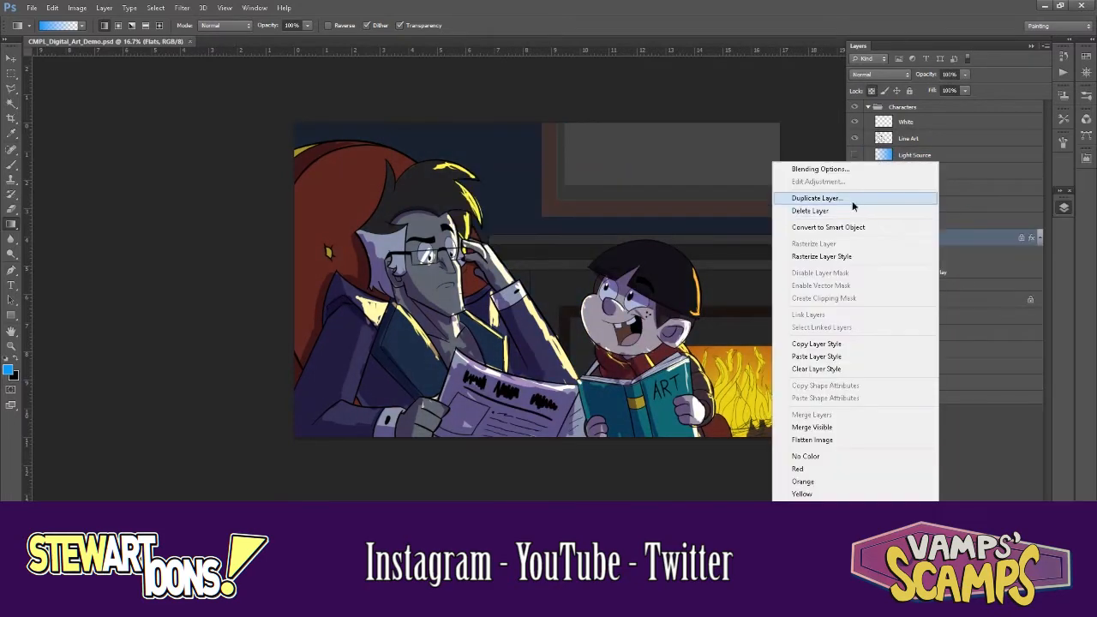
click(853, 200)
click(738, 240)
click(855, 286)
- Preview a Hue/Saturation shift toward crimson on Flats copy with saturation +54, sample the armchair's crimson, and cancel the adjustment
key(ctrl+u)
mouse_move(903, 304)
mouse_down()
mouse_move(892, 305)
mouse_move(909, 302)
mouse_up()
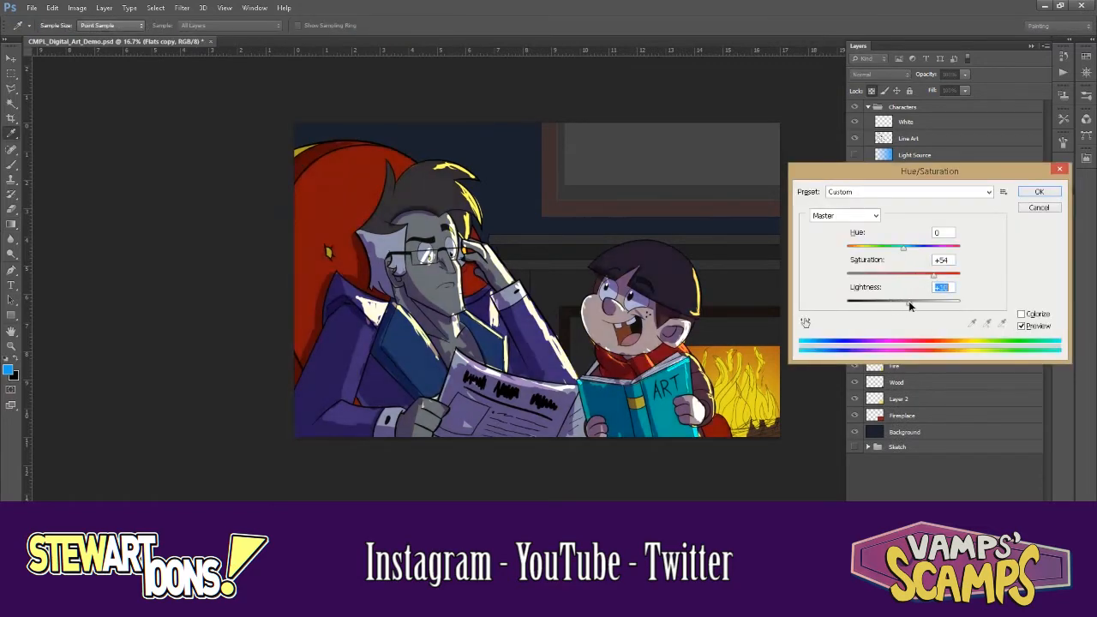
drag(903, 250, 902, 255)
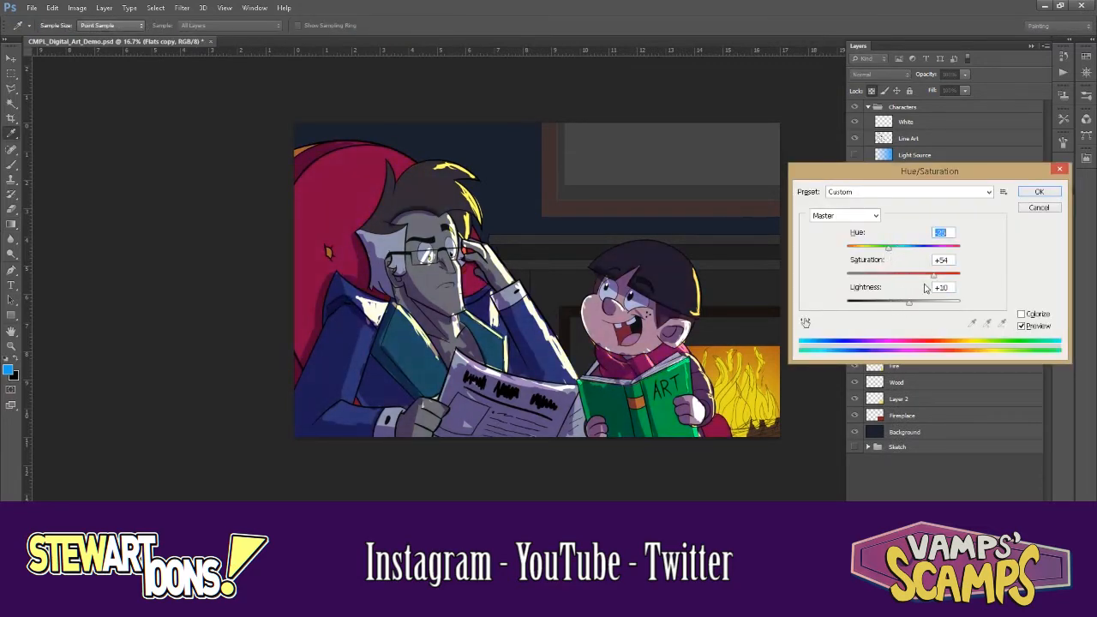
drag(910, 303, 901, 303)
click(348, 202)
key(Escape)
- Hide Flats copy and fill the armchair on the Flats layer with the sampled crimson
click(854, 237)
click(904, 286)
click(11, 239)
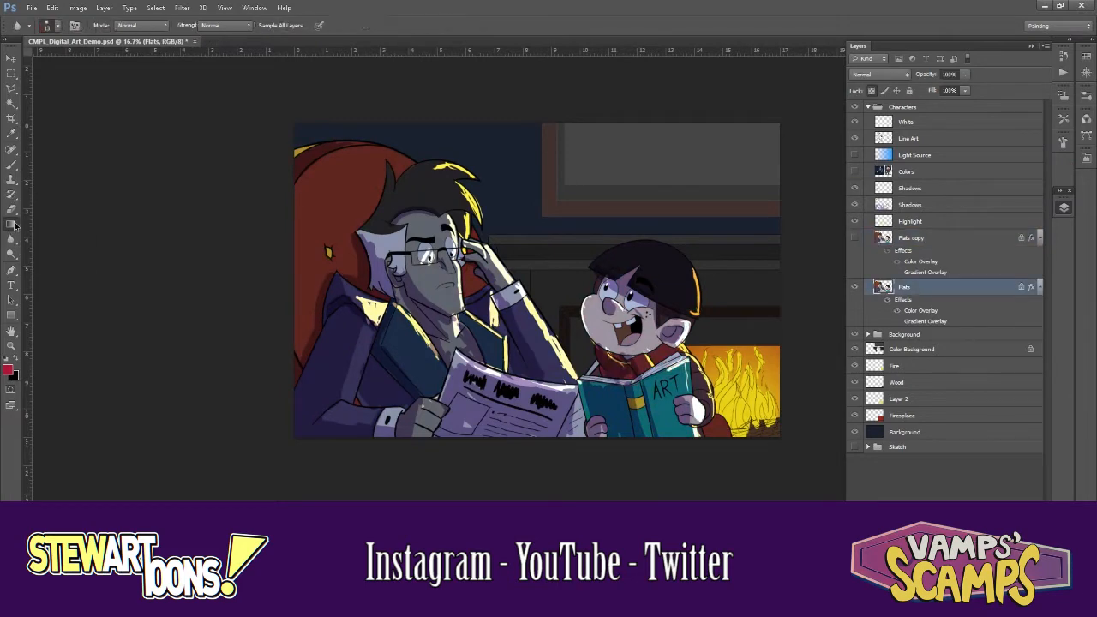
click(11, 224)
click(339, 201)
- Select the man's purple coat areas on the Flats layer with the Magic Wand and reduce their saturation and lightness
key(w)
click(368, 351)
shift+click(532, 338)
click(897, 310)
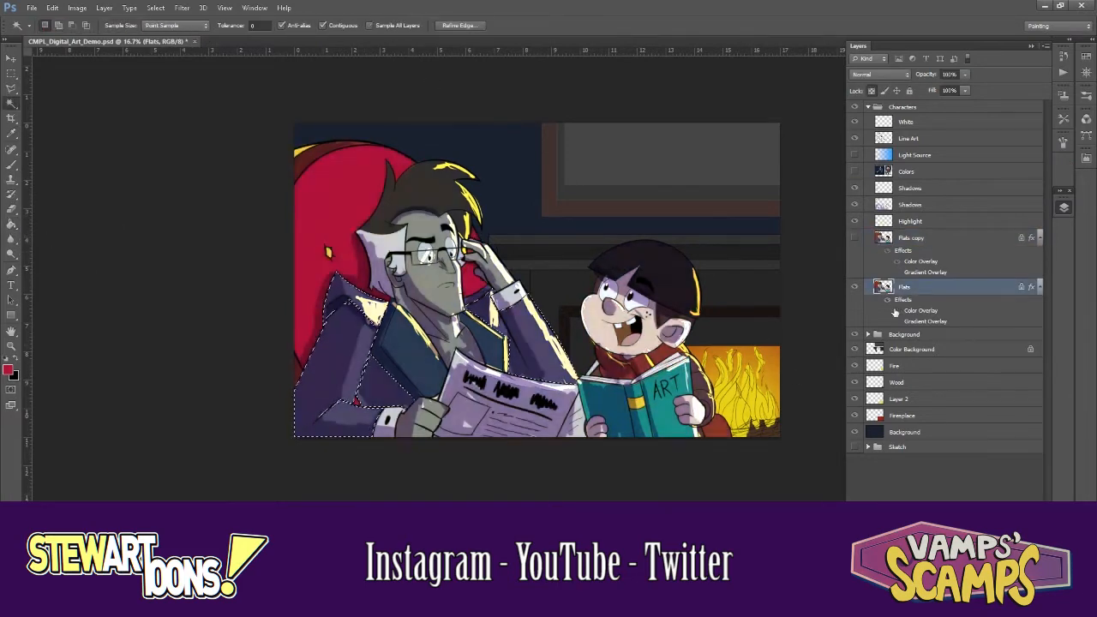
click(897, 310)
key(ctrl+u)
drag(904, 302, 901, 302)
drag(903, 276, 868, 248)
key(Return)
- Select the man's face and colorize it with Hue/Saturation at reduced saturation and lightness
click(438, 278)
key(ctrl+u)
click(1022, 314)
mouse_move(876, 275)
mouse_down()
mouse_move(906, 282)
mouse_move(866, 276)
mouse_up()
drag(904, 303, 888, 305)
key(Return)
- Select the man's hair, adjust it with Hue/Saturation, clear the selection and compare the result with Flats copy
click(423, 191)
key(ctrl+u)
key(Return)
key(ctrl+d)
key(g)
click(853, 238)
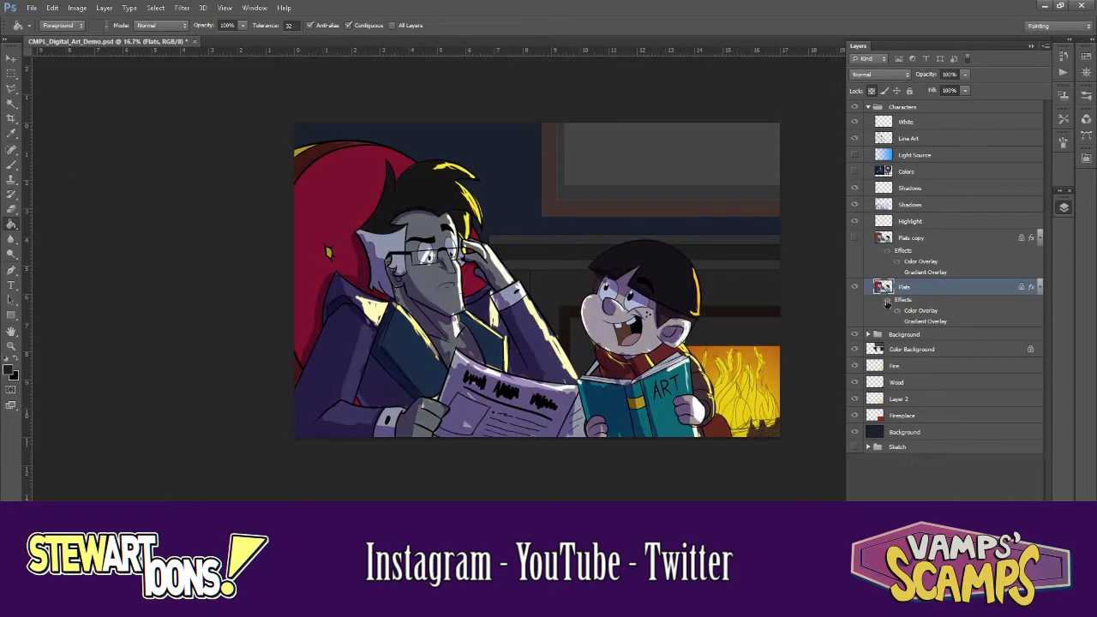
- Colorize the lower Shadows layer blue with saturation 30 and lightness -5, and shift Layer 2's fire glow to red
click(878, 205)
key(ctrl+u)
mouse_move(903, 303)
mouse_down()
mouse_move(878, 306)
mouse_move(888, 304)
mouse_up()
drag(903, 276, 849, 280)
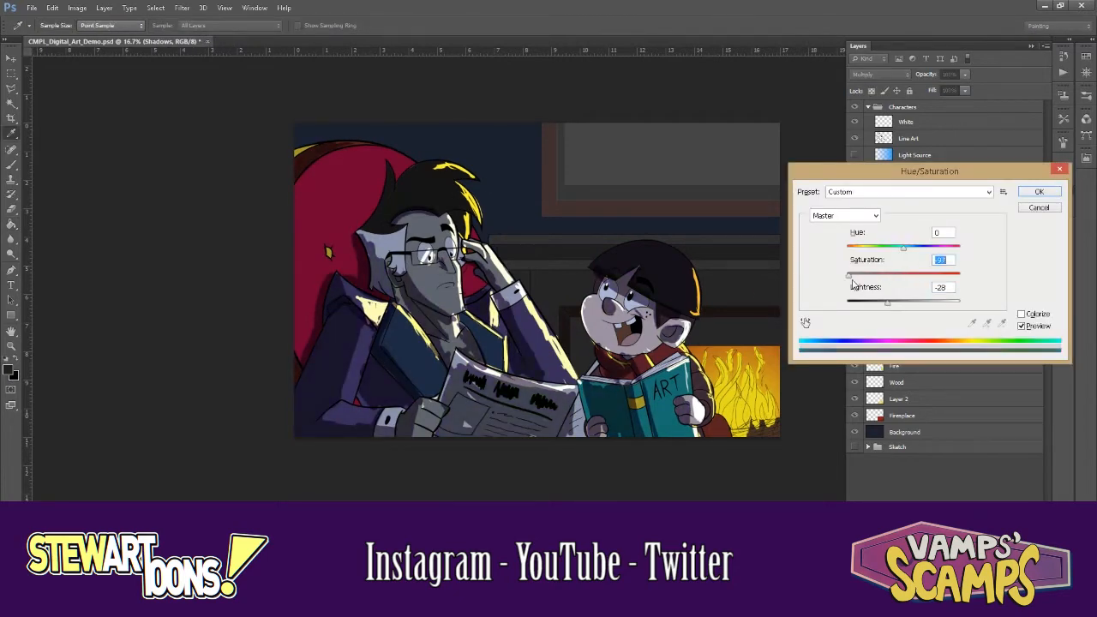
drag(903, 249, 931, 249)
drag(889, 304, 901, 303)
click(1021, 314)
drag(850, 248, 856, 250)
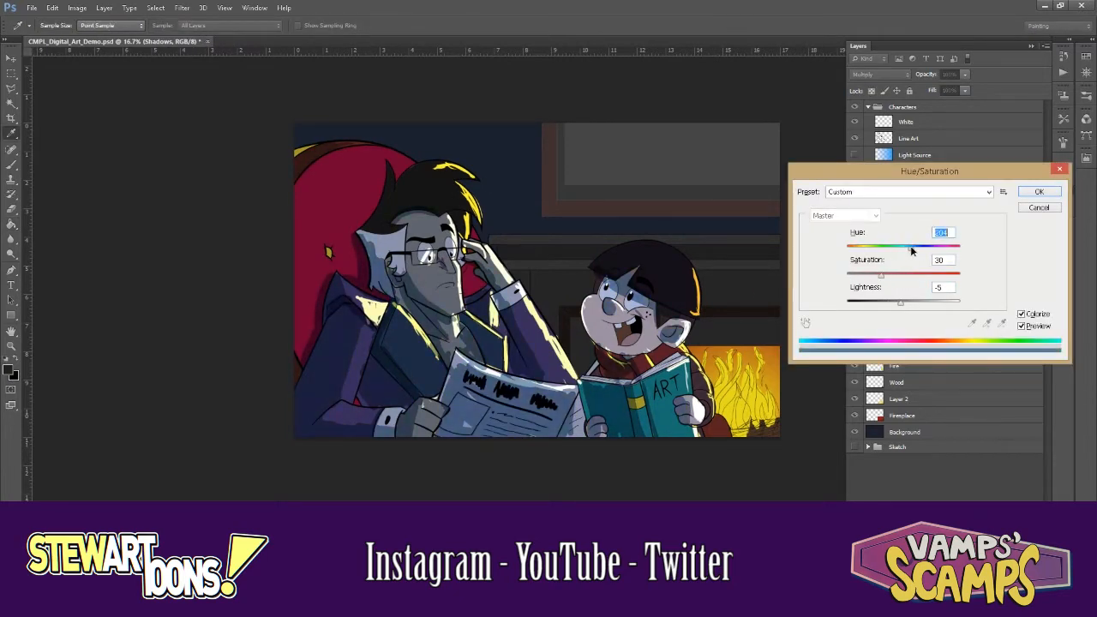
mouse_move(926, 244)
mouse_down()
mouse_move(916, 245)
mouse_move(926, 245)
mouse_up()
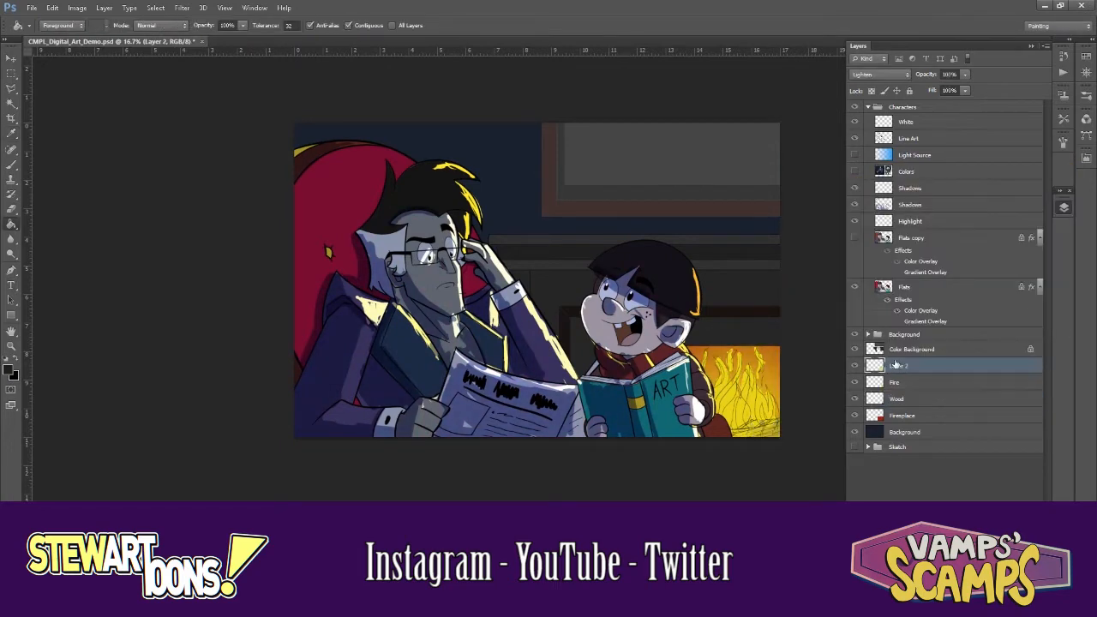
key(ctrl+u)
- Add a black outside Stroke effect to the Flats layer, and set the Highlight layer's blend mode to Screen
right_click(922, 293)
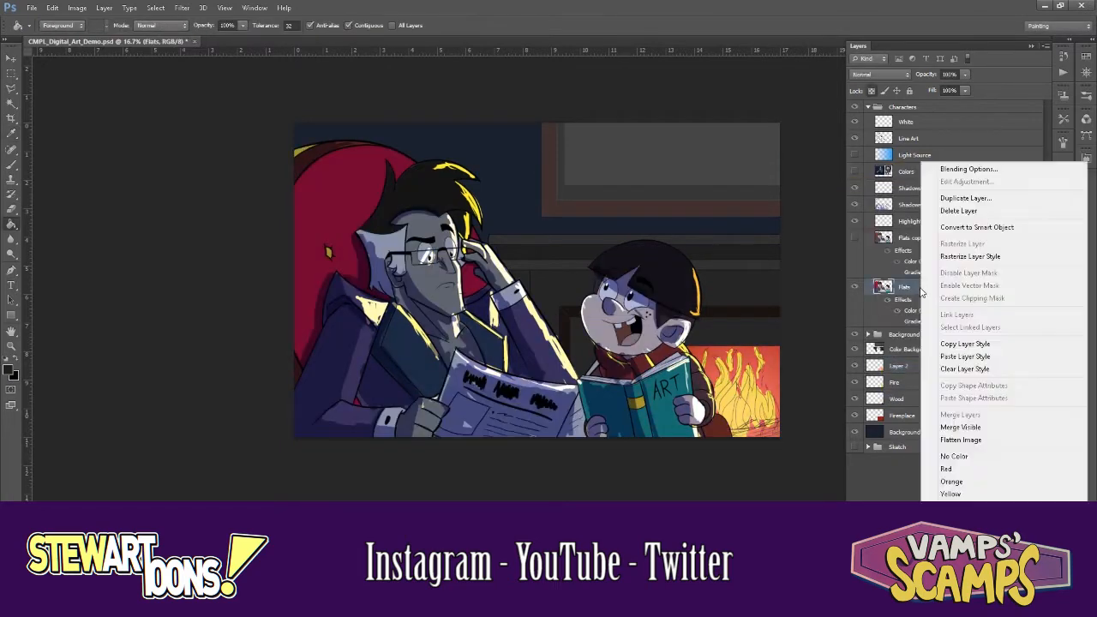
click(969, 169)
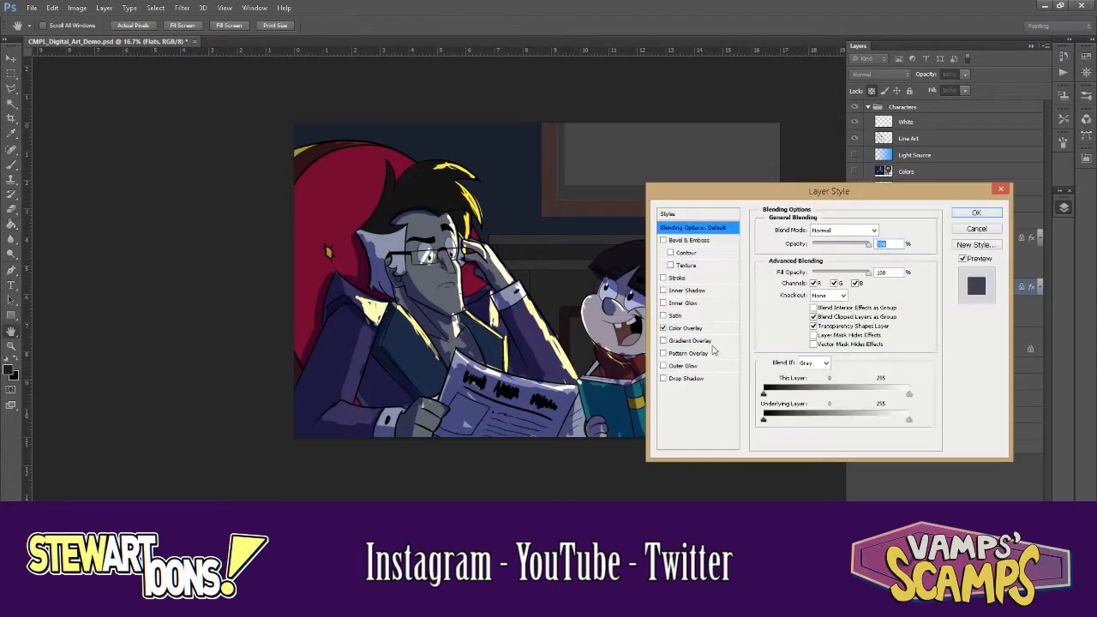
click(677, 278)
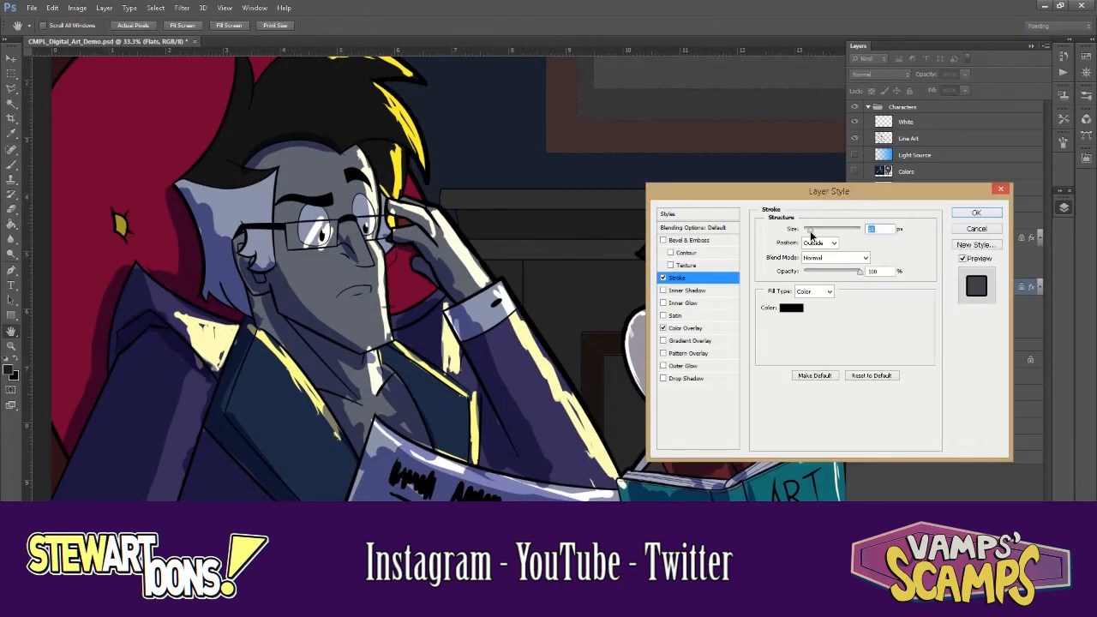
click(976, 212)
click(894, 74)
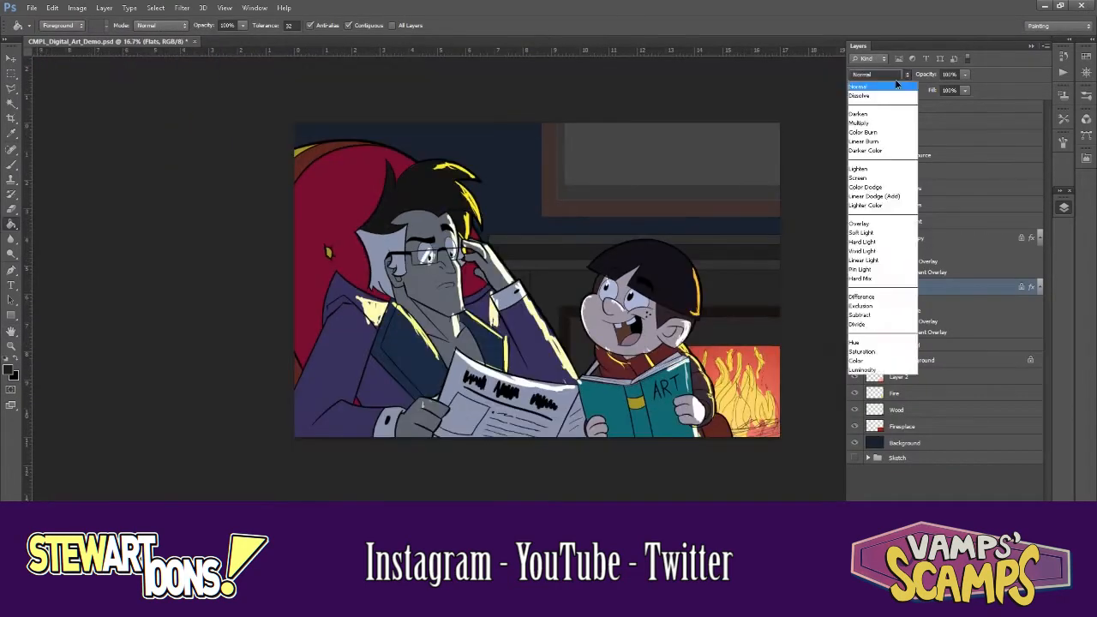
click(858, 177)
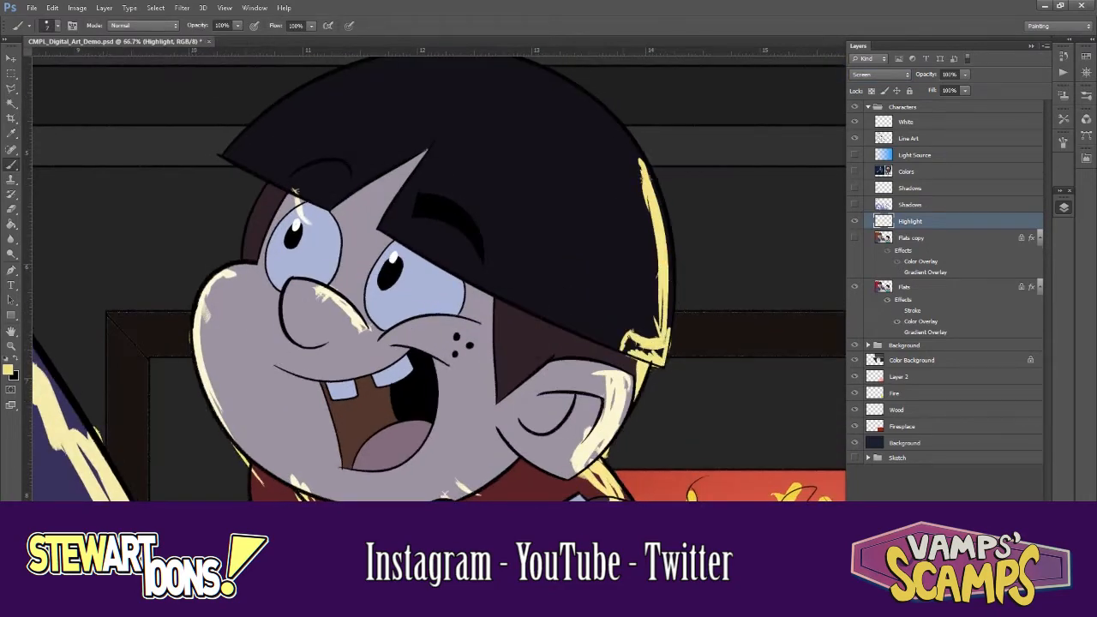
- Trim the rough highlight on the boy's hair and paint highlights inside his ear and along the fringe
key(e)
drag(639, 161, 658, 328)
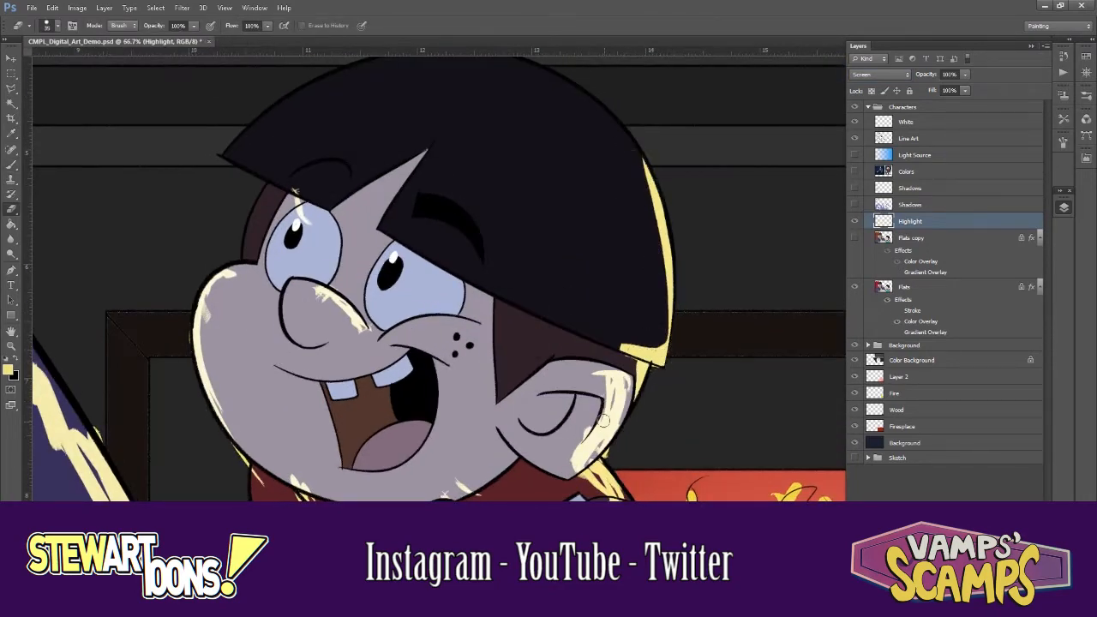
key(b)
drag(408, 362, 627, 305)
drag(624, 298, 630, 312)
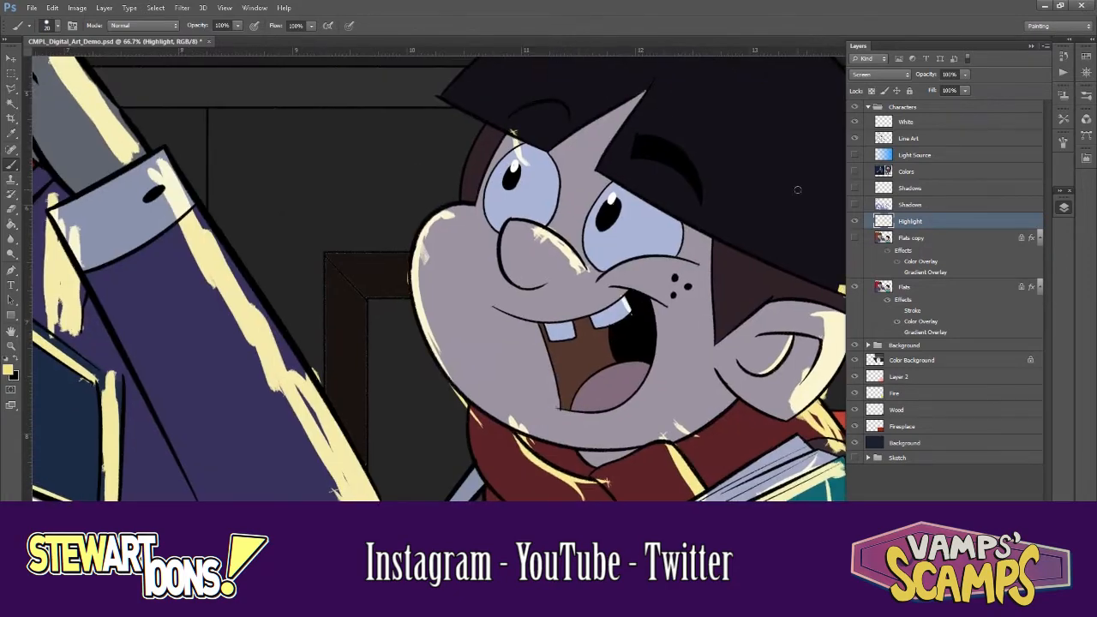
drag(549, 147, 650, 86)
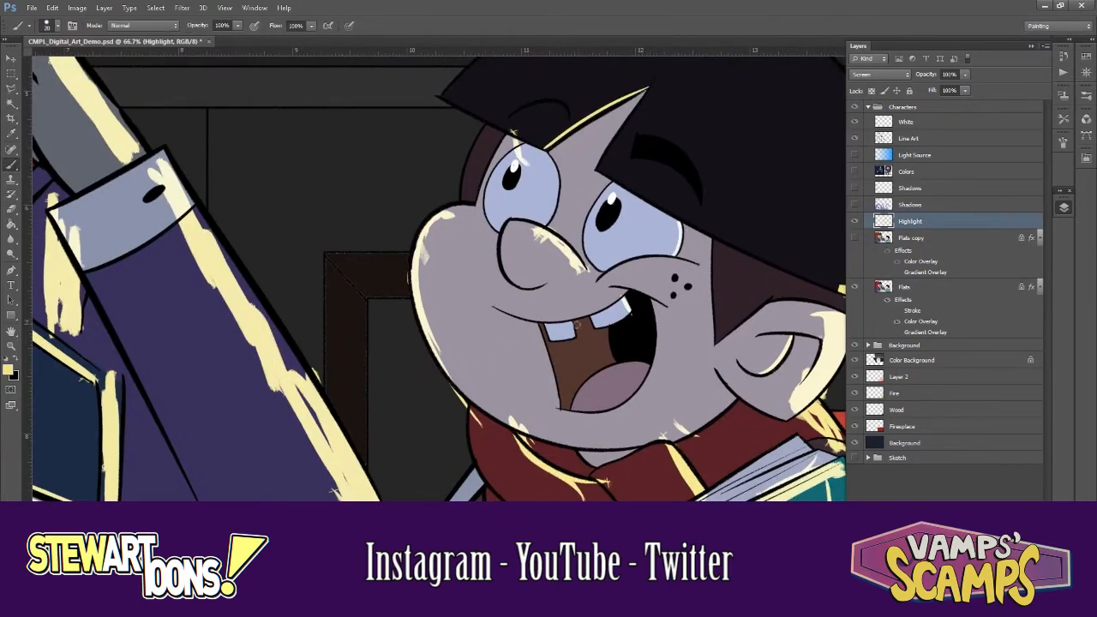
- Paint a firelit highlight along the boy's jaw below the ear and erase its rough edges
key(r)
drag(798, 311, 744, 86)
drag(659, 273, 677, 221)
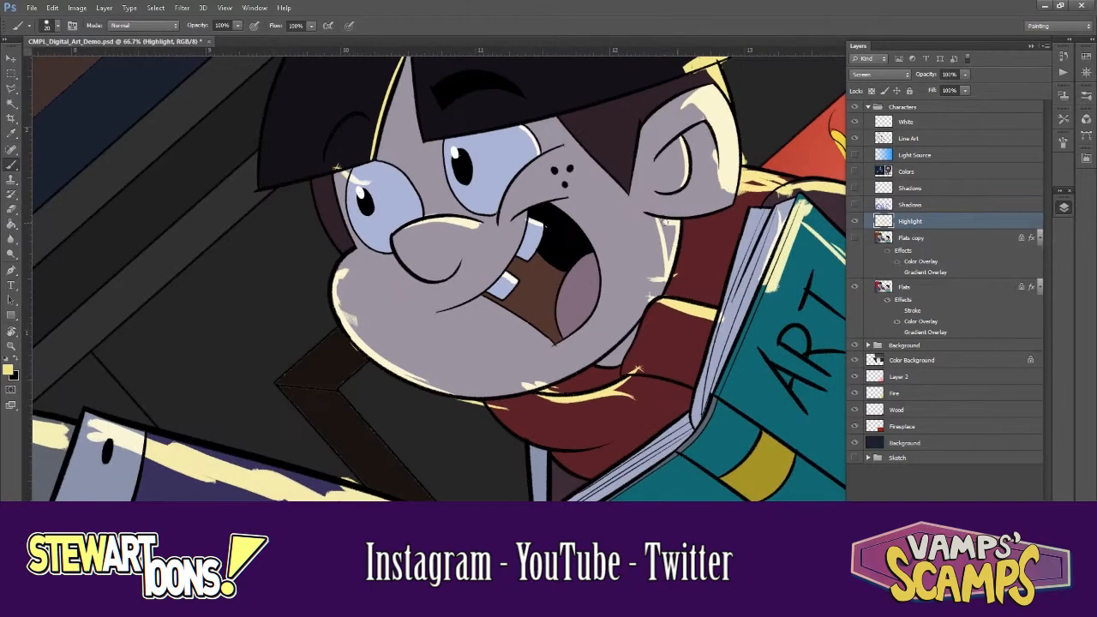
key(e)
drag(650, 298, 666, 275)
drag(675, 280, 689, 221)
key(Escape)
key(e)
key(b)
- Clean up the highlights on the boy's chin and red scarf, erasing the ragged strokes
drag(575, 187, 622, 103)
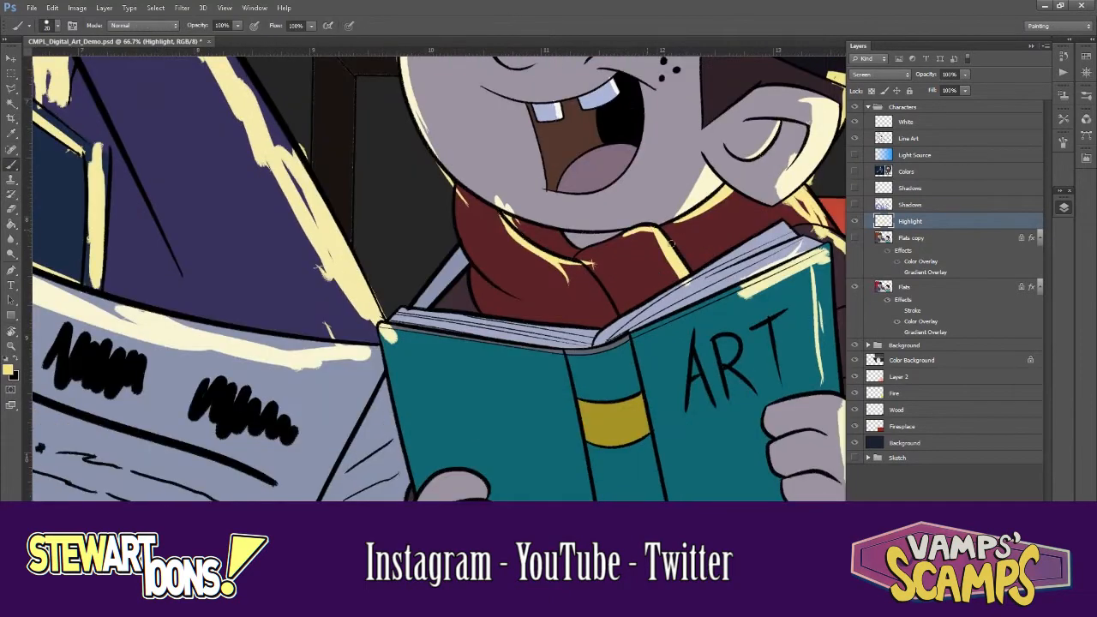
mouse_move(795, 210)
mouse_down()
mouse_move(634, 193)
mouse_move(666, 207)
mouse_up()
key(e)
drag(614, 180, 629, 138)
mouse_move(690, 63)
mouse_down()
mouse_move(673, 139)
mouse_move(658, 79)
mouse_up()
key(b)
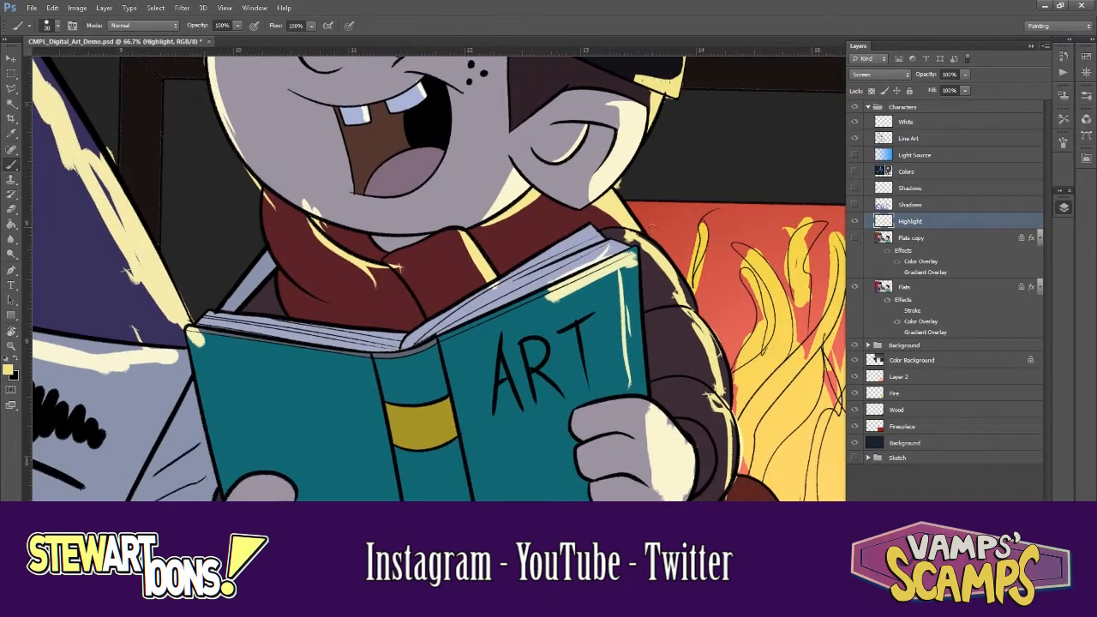
- Repaint the highlight along the boy's shoulder and upper sleeve and erase the stray marks
drag(684, 292, 662, 223)
drag(692, 270, 708, 334)
key(e)
drag(660, 239, 645, 212)
key(b)
mouse_move(605, 179)
mouse_down()
mouse_move(696, 213)
mouse_move(674, 199)
mouse_move(733, 238)
mouse_up()
key(e)
- Paint highlights on the boy's lower sleeve and cuff beside the fire, and erase the excess around them
key(b)
drag(692, 199, 681, 212)
drag(781, 284, 731, 141)
mouse_move(719, 257)
mouse_down()
mouse_move(722, 306)
mouse_move(733, 222)
mouse_up()
key(e)
drag(697, 163, 696, 238)
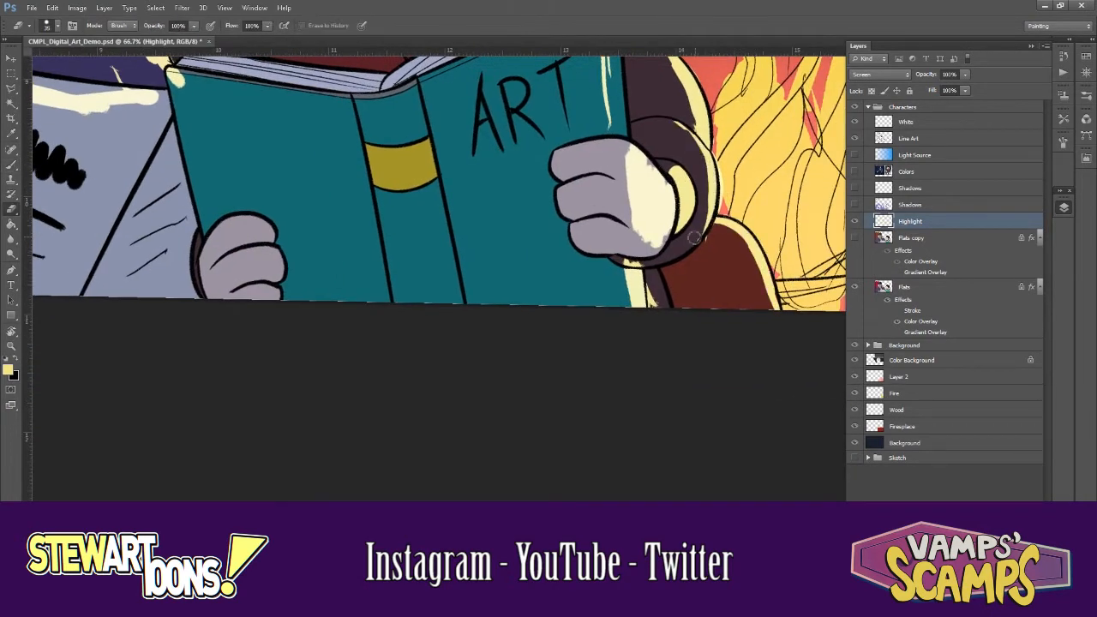
key(e)
mouse_move(659, 289)
mouse_down()
mouse_move(653, 271)
mouse_move(616, 259)
mouse_up()
scroll(591, 281, down, 3)
scroll(600, 202, up, 3)
key(b)
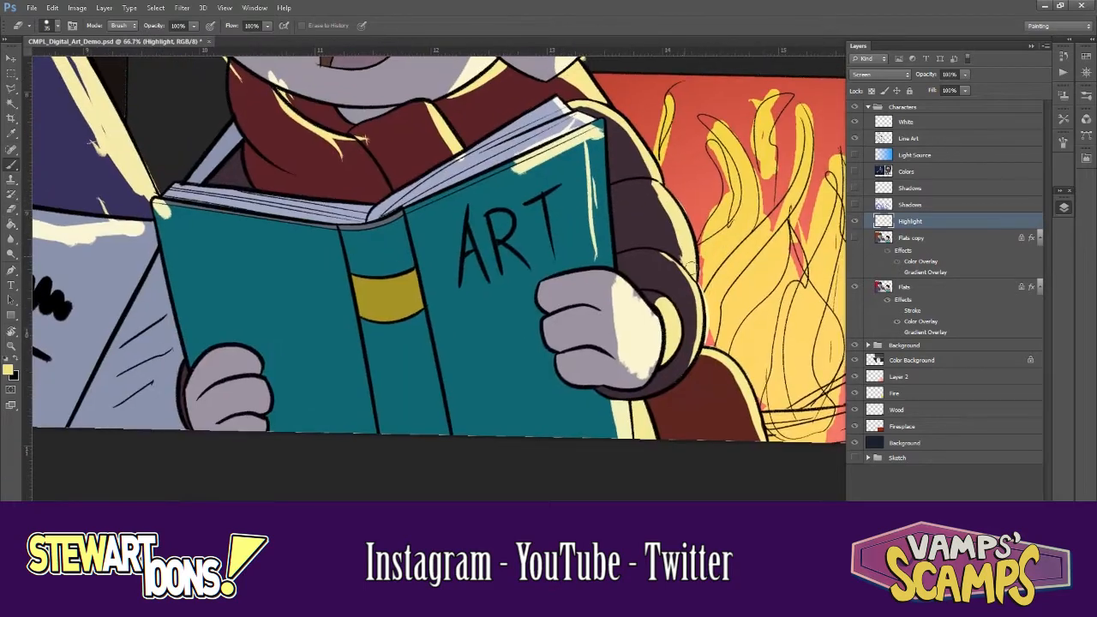
- Paint highlights on the boy's cuff, the hand holding the book and the book's fire-side edge, trimming the excess
mouse_move(690, 287)
mouse_down()
mouse_move(680, 371)
mouse_move(686, 305)
mouse_up()
scroll(555, 285, down, 1)
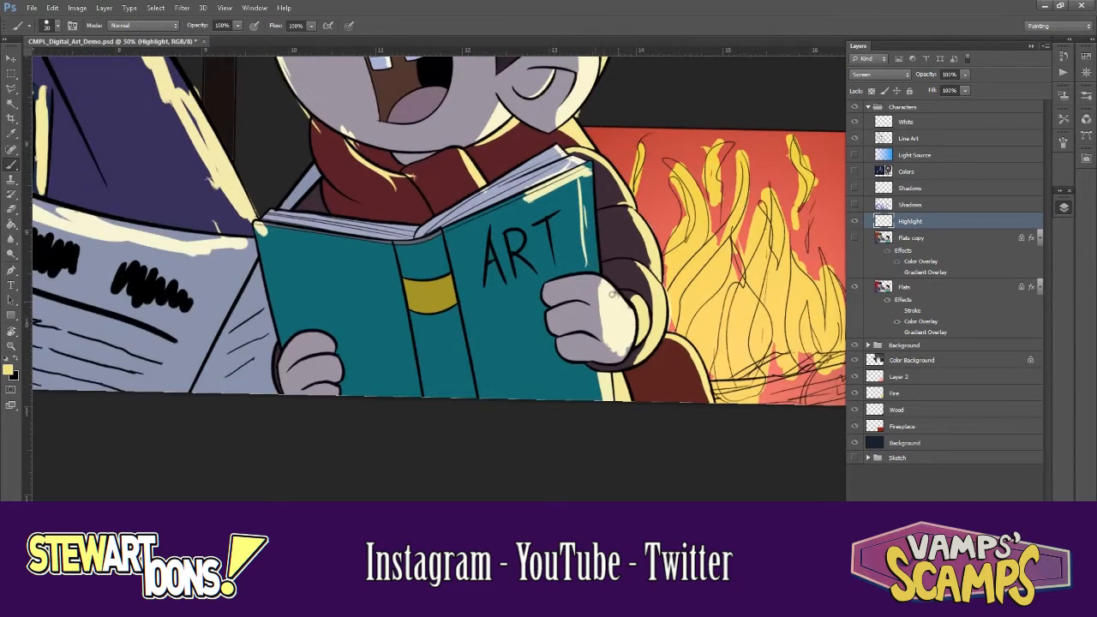
drag(627, 350, 638, 371)
drag(603, 294, 595, 198)
key(e)
mouse_move(593, 199)
mouse_down()
mouse_move(598, 280)
mouse_move(594, 201)
mouse_up()
key(b)
- Paint thin highlights along the spine edges of the boy's ART book
drag(449, 264, 574, 229)
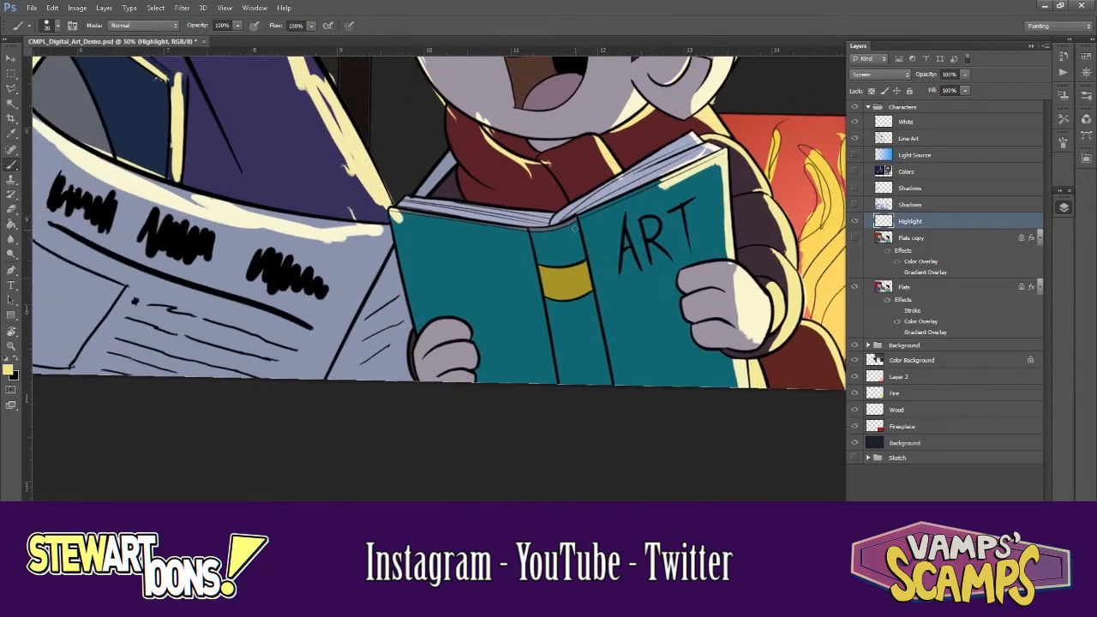
drag(591, 288, 612, 382)
key(ctrl+minus)
drag(717, 151, 814, 278)
key(ctrl+plus)
drag(814, 377, 669, 231)
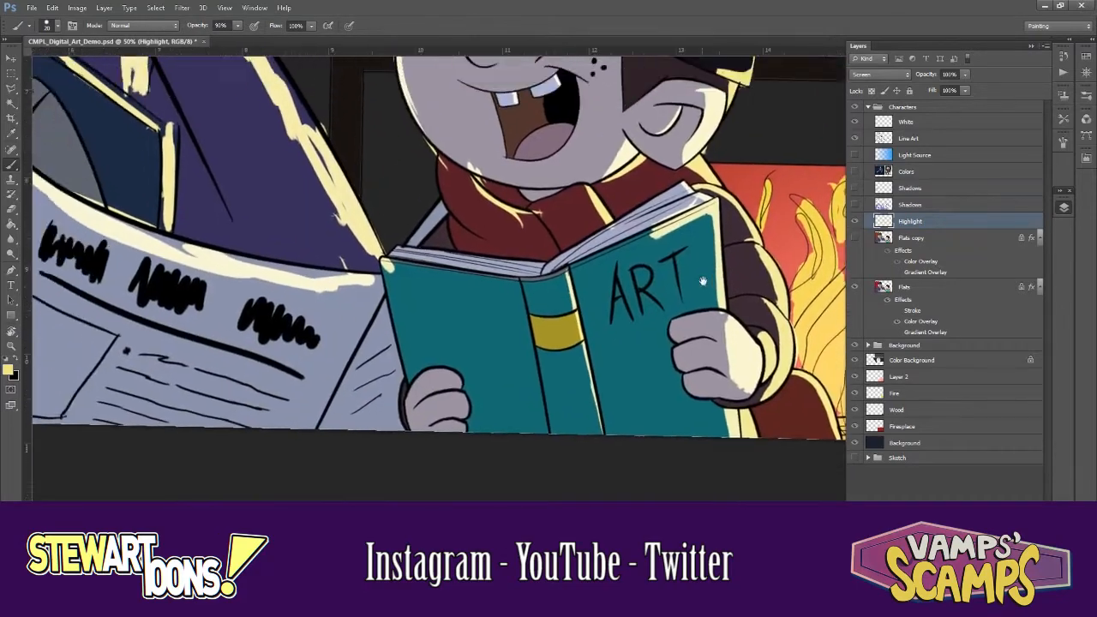
- Touch up the firelit highlights around the boy's hair and face, and undo the last stroke
drag(703, 282, 677, 198)
key(e)
drag(583, 268, 647, 163)
key(r)
drag(646, 167, 677, 326)
key(b)
mouse_move(614, 281)
mouse_down()
mouse_move(652, 246)
mouse_move(677, 360)
mouse_up()
key(ctrl+z)
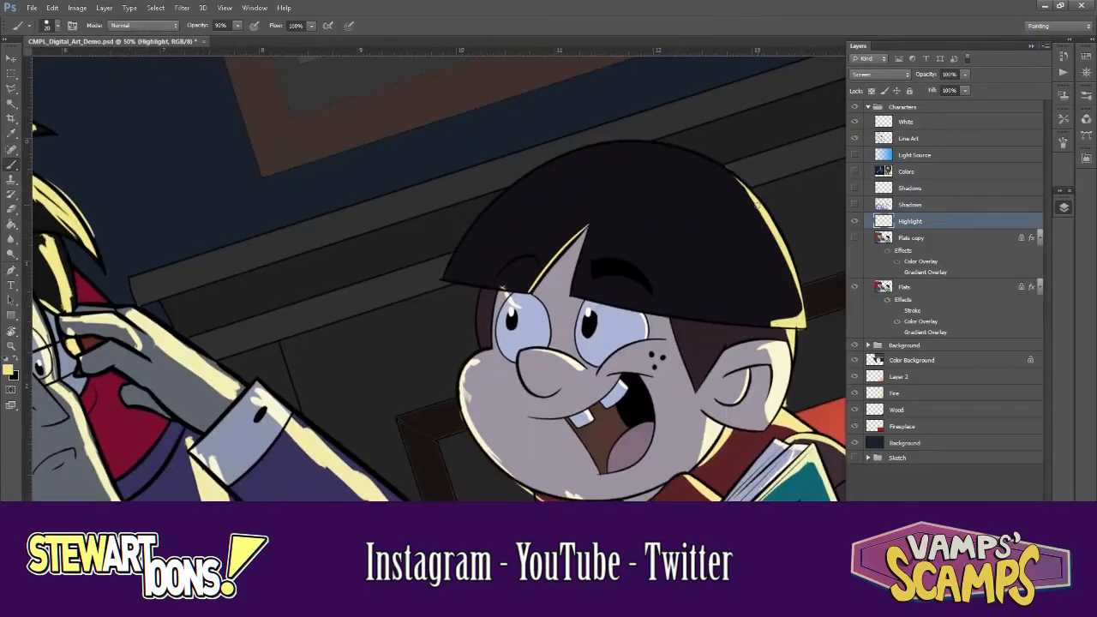
- Paint a thin highlight along the lower edge of the boy's cheek and chin, erasing the excess
drag(736, 180, 688, 208)
key(e)
drag(729, 240, 712, 202)
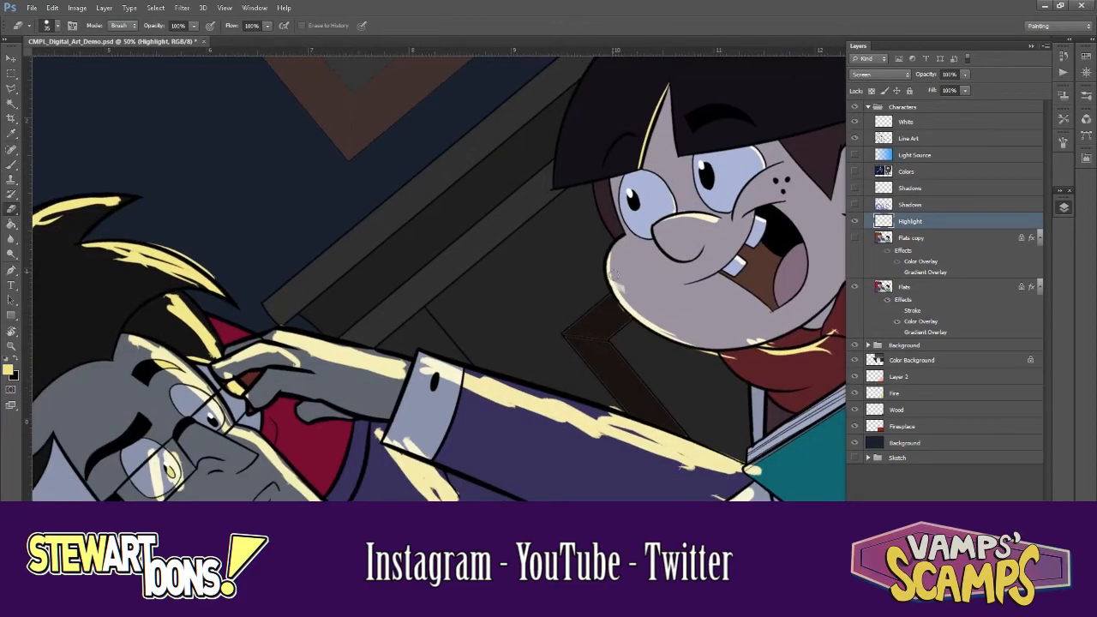
drag(634, 276, 614, 310)
key(r)
mouse_move(698, 257)
mouse_down()
mouse_move(688, 350)
mouse_move(652, 322)
mouse_move(593, 341)
mouse_up()
key(e)
key(b)
key(ctrl+minus)
key(ctrl+minus)
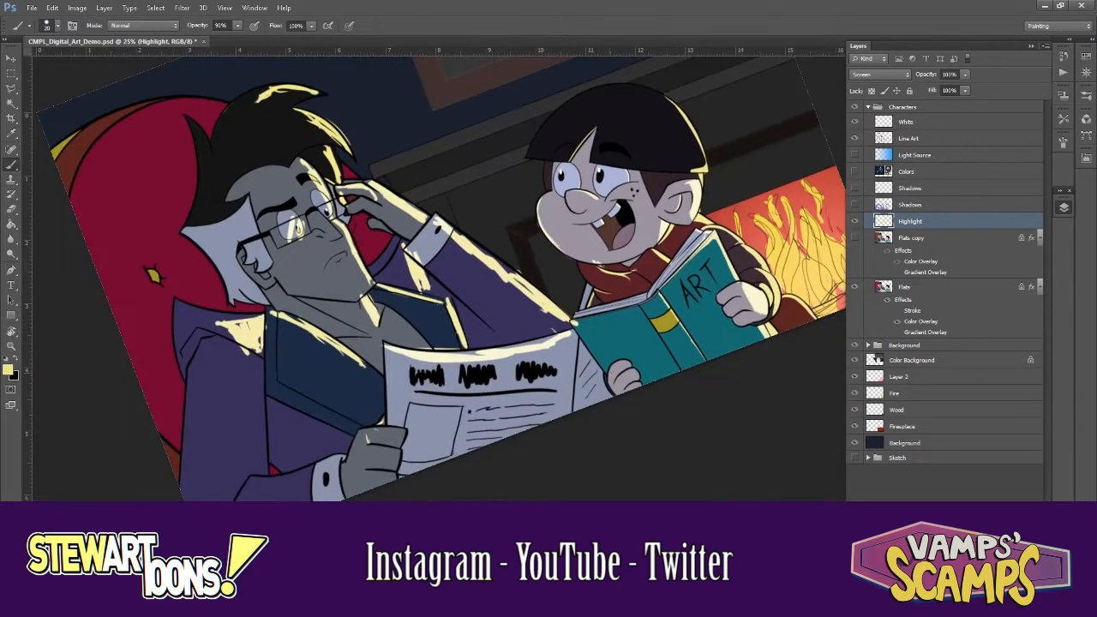
- Add a thin highlight along the edge of the boy's fingers on the book cover nearest the newspaper
drag(586, 140, 686, 202)
key(e)
drag(695, 190, 674, 214)
key(b)
drag(552, 290, 662, 381)
key(e)
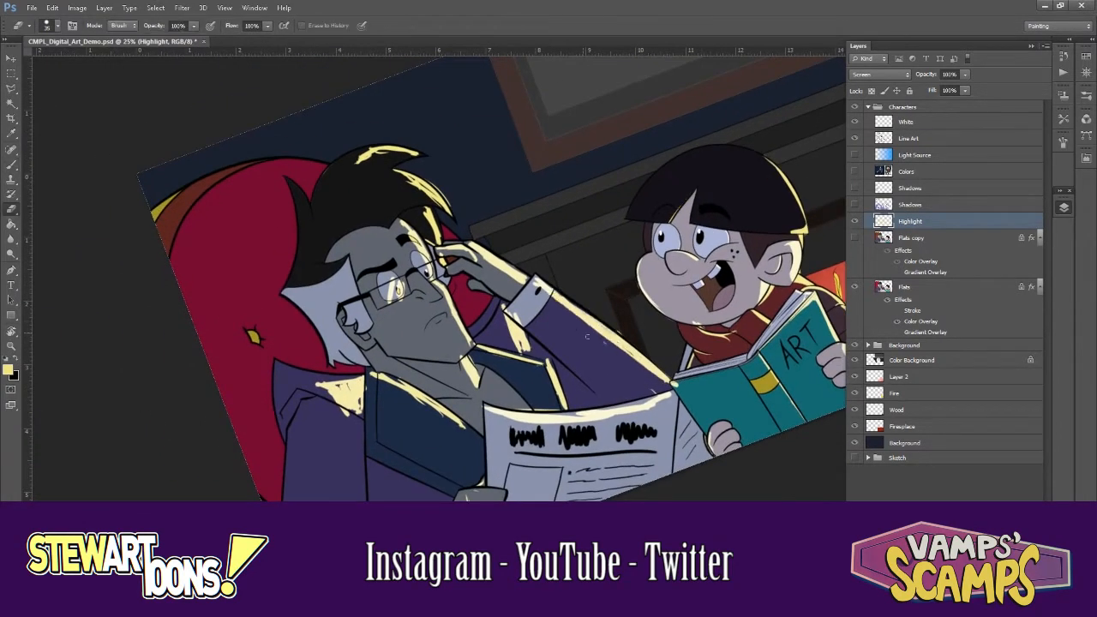
- Clean up the highlight along the sleeve of the man's raised forearm so it follows the outer edge
key(b)
key(r)
mouse_move(671, 220)
mouse_down()
mouse_move(678, 274)
mouse_move(715, 341)
mouse_move(677, 232)
mouse_move(713, 302)
mouse_up()
key(b)
key(r)
key(e)
key(b)
- Paint a thin highlight down the side edge of the newspaper's front page, next to the boy's book
key(ctrl+plus)
drag(625, 309, 733, 134)
drag(733, 258, 377, 257)
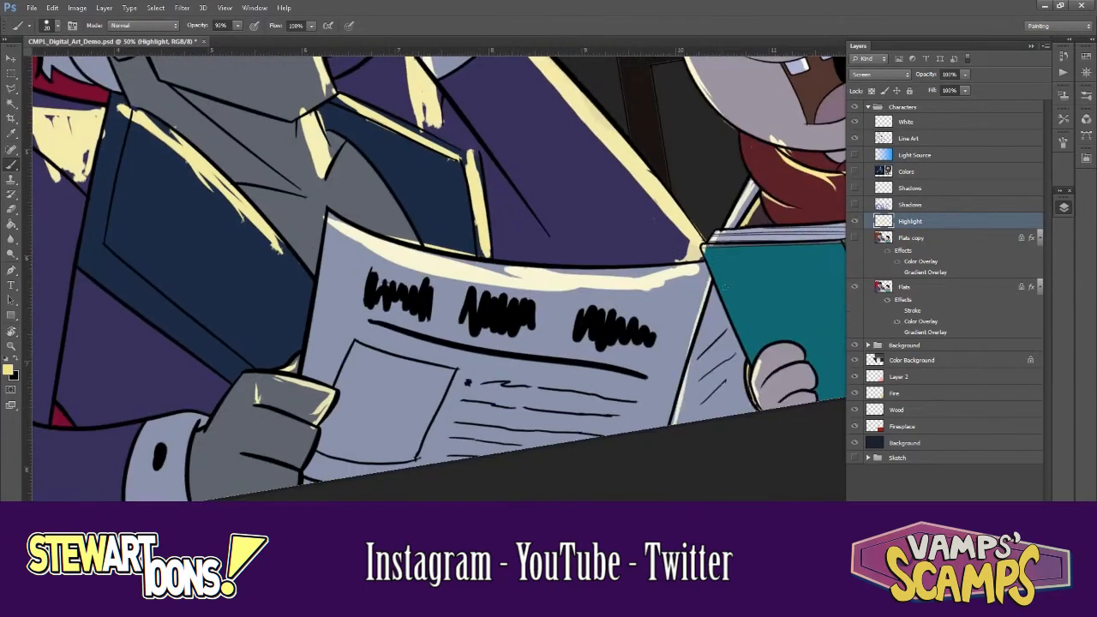
drag(708, 289, 670, 423)
key(ctrl+minus)
- Touch up the highlight on the man's face beside his glasses and raised fingers, erasing the excess
mouse_move(403, 128)
mouse_down()
mouse_move(594, 242)
mouse_move(602, 287)
mouse_up()
drag(592, 261, 607, 284)
key(e)
drag(617, 243, 648, 255)
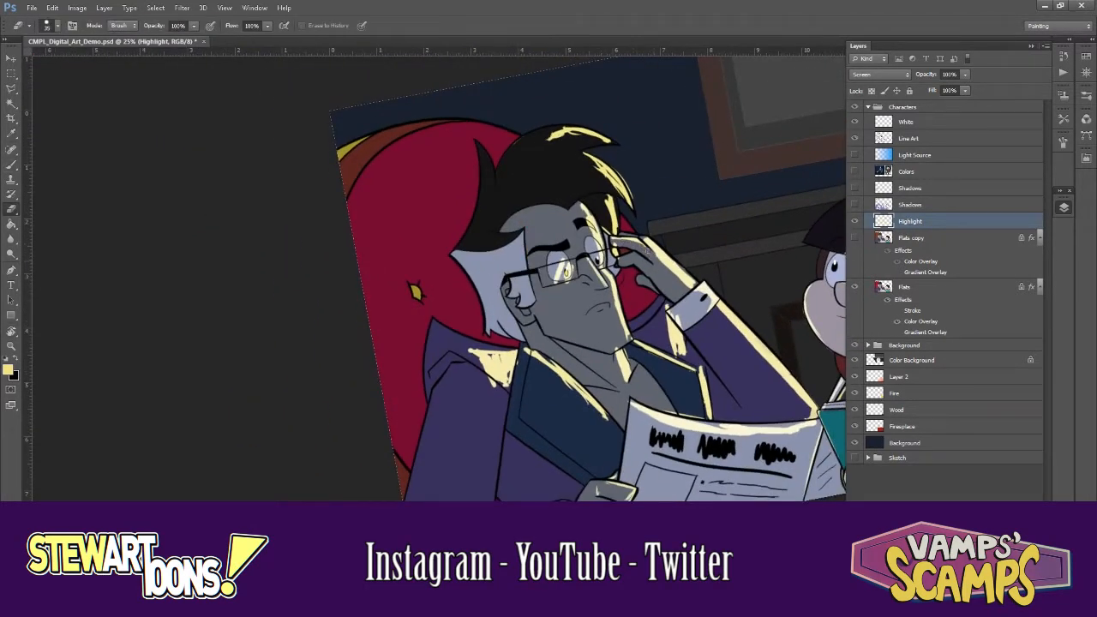
- Tidy the yellow highlights around the man's hair tips on the Highlight layer
key(b)
key(e)
drag(618, 174, 652, 201)
key(b)
key(ctrl+minus)
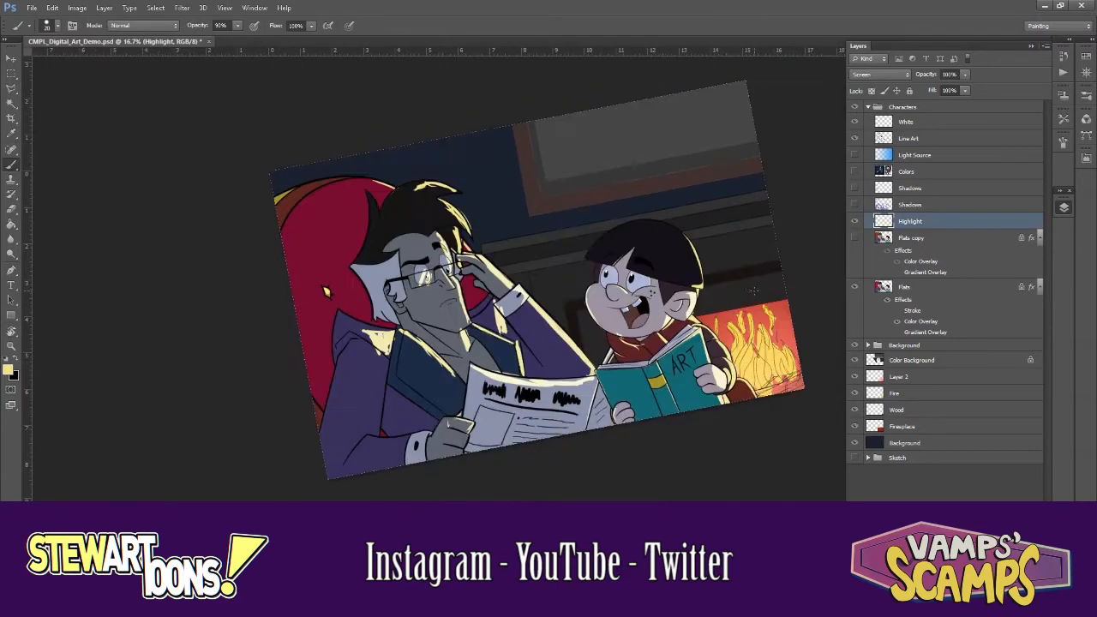
- Erase excess yellow highlight around the boy's mouth, chin and scarf on the Highlight layer
key(ctrl+plus)
key(ctrl+plus)
key(ctrl+plus)
drag(652, 257, 600, 206)
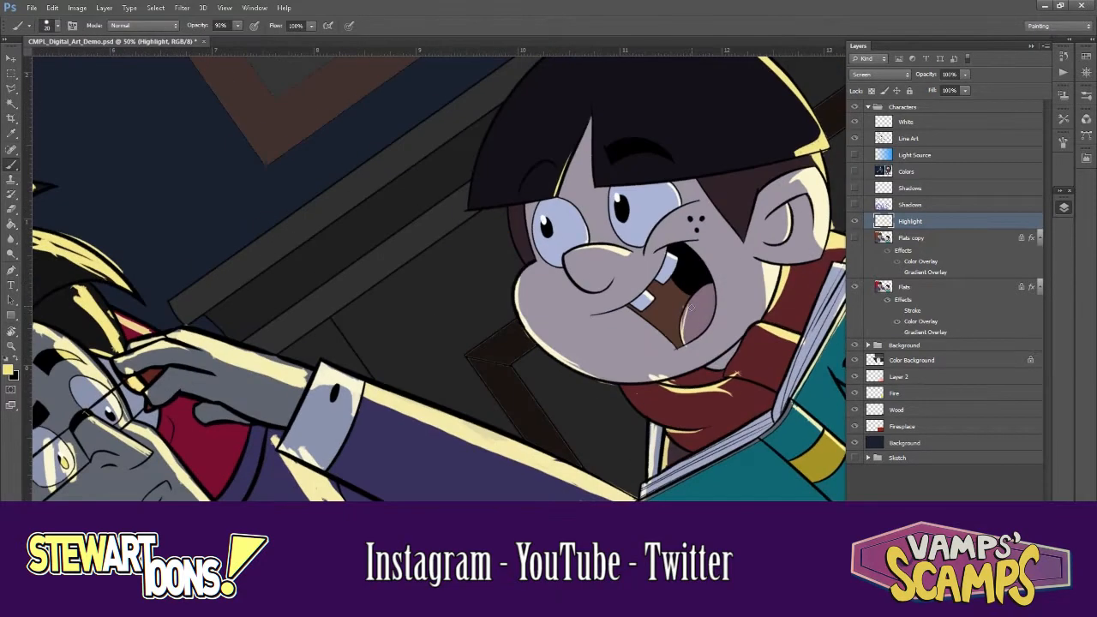
key(e)
mouse_move(689, 304)
mouse_down()
mouse_move(659, 374)
mouse_move(703, 416)
mouse_up()
key(b)
key(e)
drag(641, 385, 614, 340)
key(ctrl+minus)
key(ctrl+minus)
key(ctrl+minus)
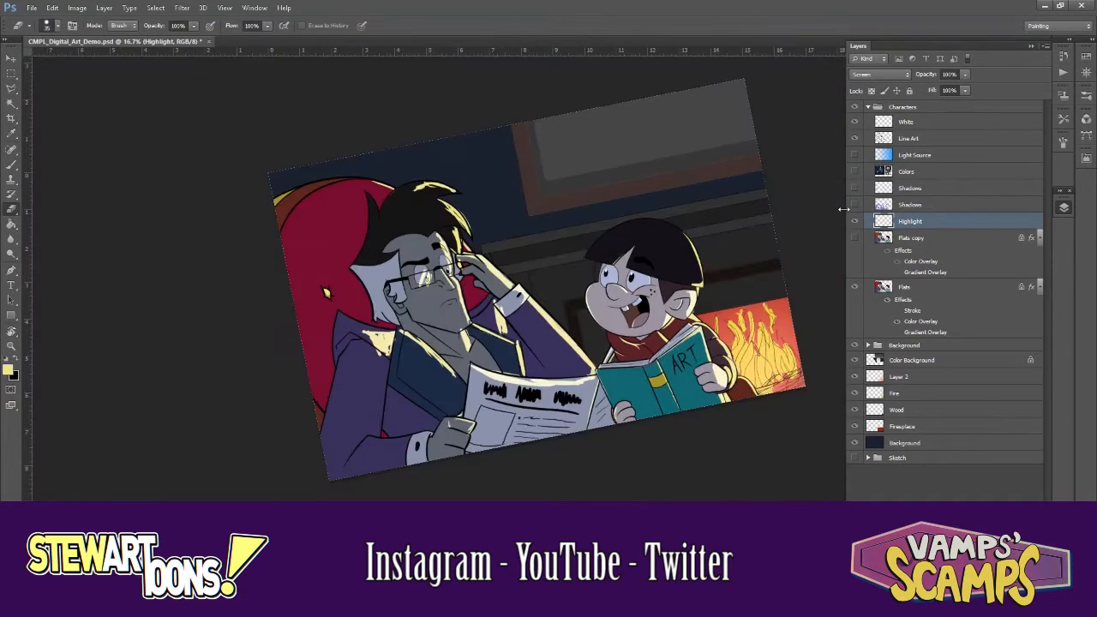
- Select the book's ART cover from the flat colors and apply a pale yellow gradient to it on a new layer
click(911, 237)
key(w)
click(699, 368)
key(ctrl+shift+alt+n)
key(g)
drag(727, 378, 664, 369)
- Set the new gradient layer to Screen blending and rename it Gradient Effects
click(879, 74)
click(867, 166)
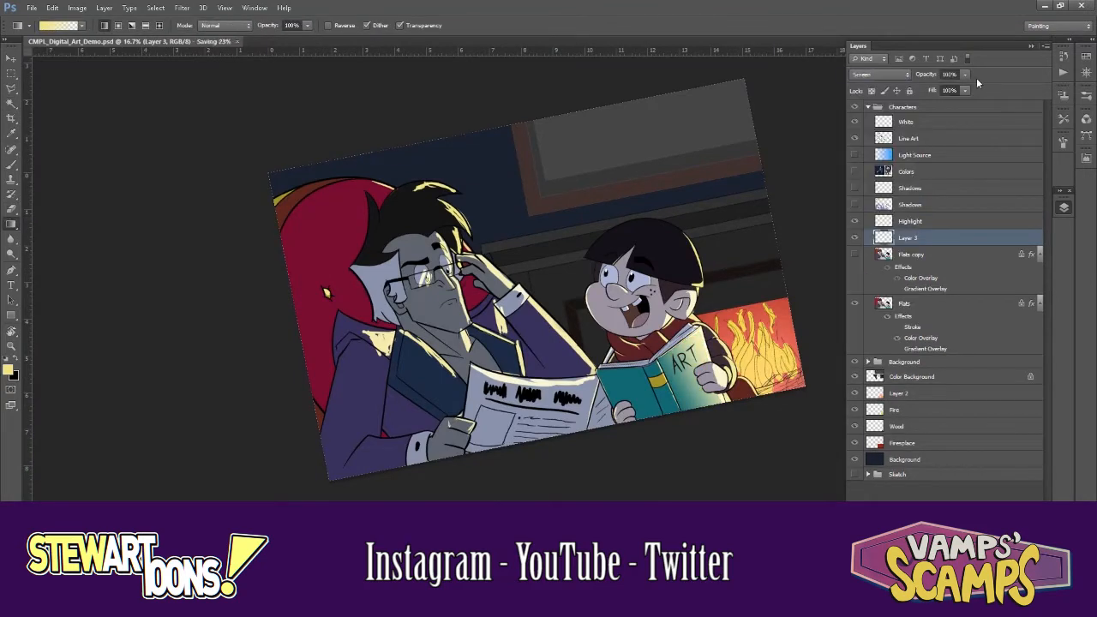
drag(966, 74, 971, 90)
text(ects)
key(Return)
- Try a yellow gradient on the boy's hair selected from the Flats layer, and undo it
key(w)
click(905, 304)
click(651, 257)
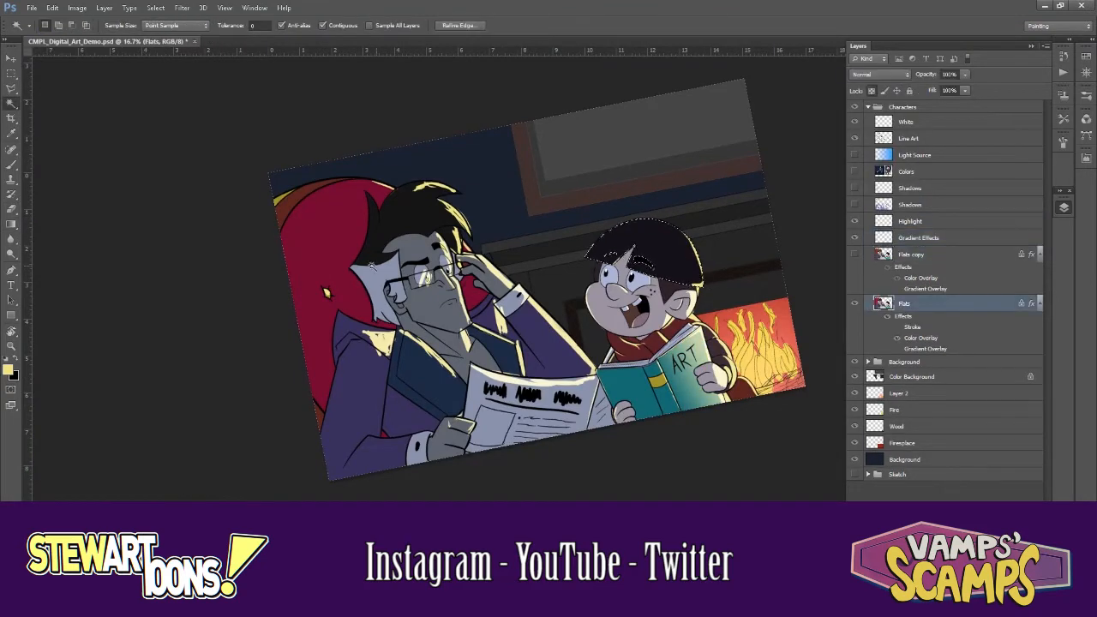
key(g)
drag(703, 284, 643, 262)
key(ctrl+alt+z)
key(ctrl+alt+z)
- Show the Shadows layer directly above Highlight and sample its purple shadow color with the layer temporarily in Normal blending
click(855, 204)
click(911, 204)
click(879, 74)
click(867, 85)
key(i)
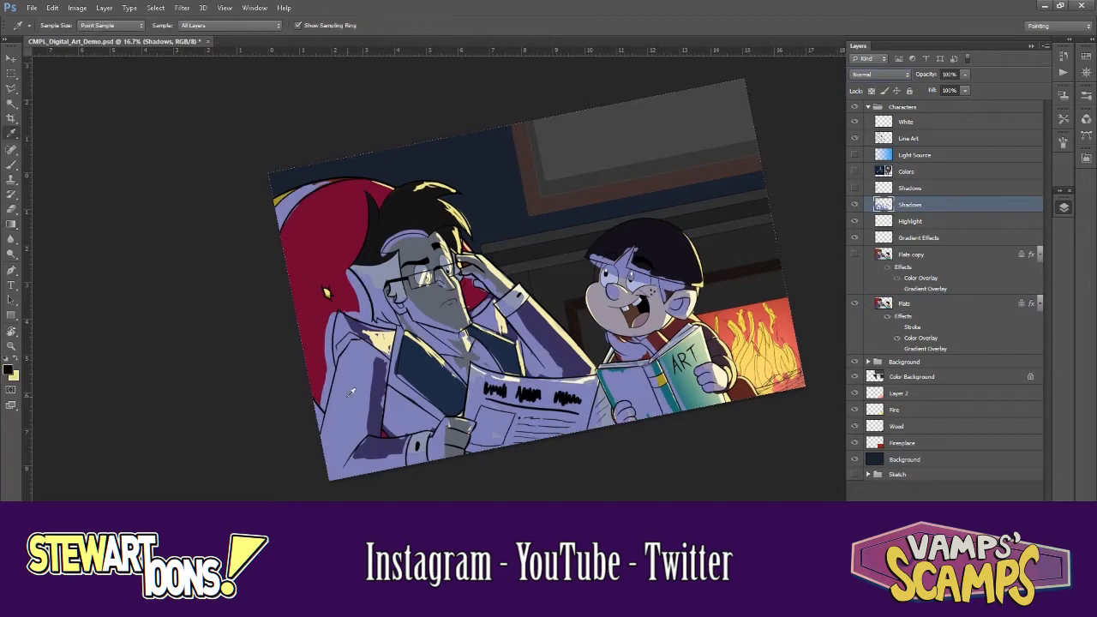
click(710, 350)
key(ctrl+z)
- Add a linear black-to-white Gradient Overlay in Multiply mode to the Shadows layer
right_click(918, 208)
click(968, 169)
click(691, 340)
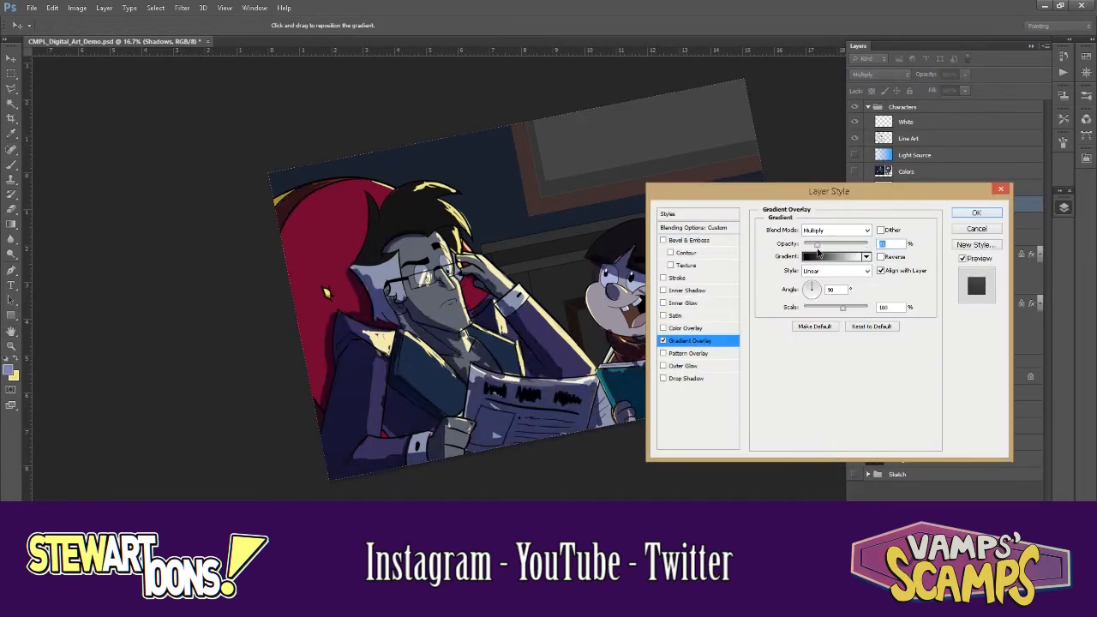
key(Return)
- Touch up the shadows on the boy's hair and face, and place the Shadows layer beneath Highlight
key(b)
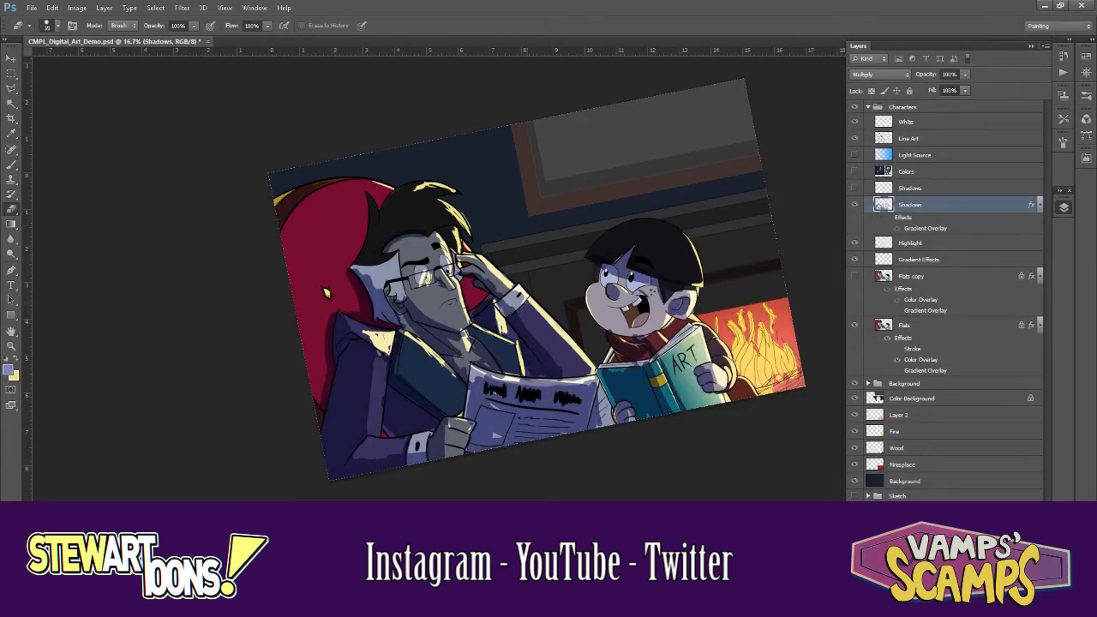
scroll(514, 325, up, 4)
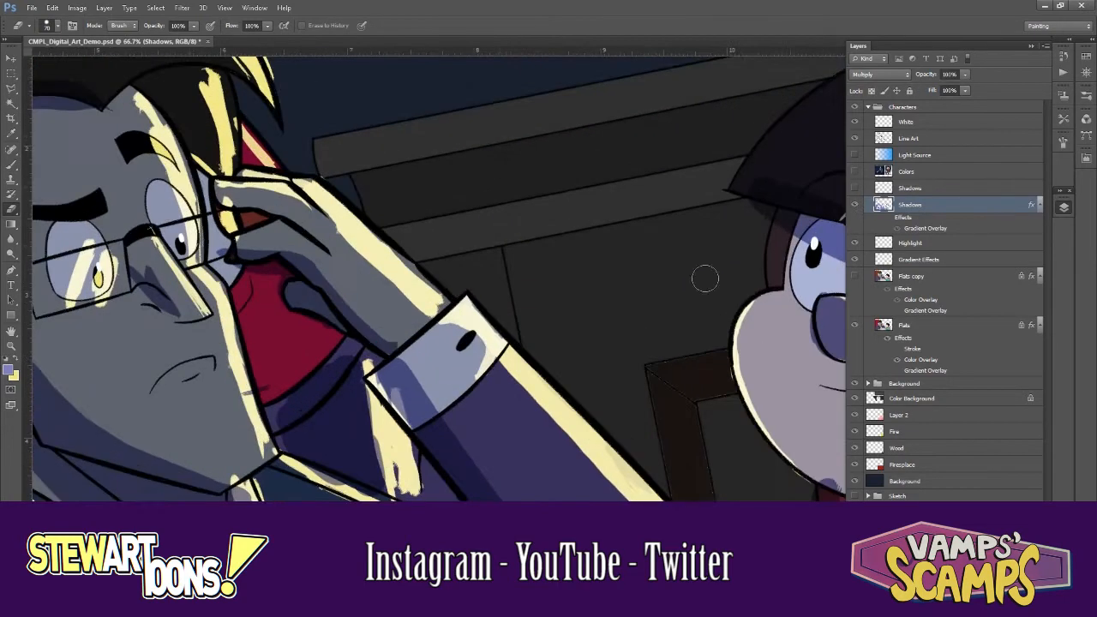
key(b)
key(ctrl+minus)
drag(821, 326, 662, 397)
key(e)
key(b)
key(ctrl+plus)
key(ctrl+bracketleft)
drag(749, 293, 580, 192)
key(e)
drag(661, 390, 711, 410)
key(ctrl+minus)
key(ctrl+minus)
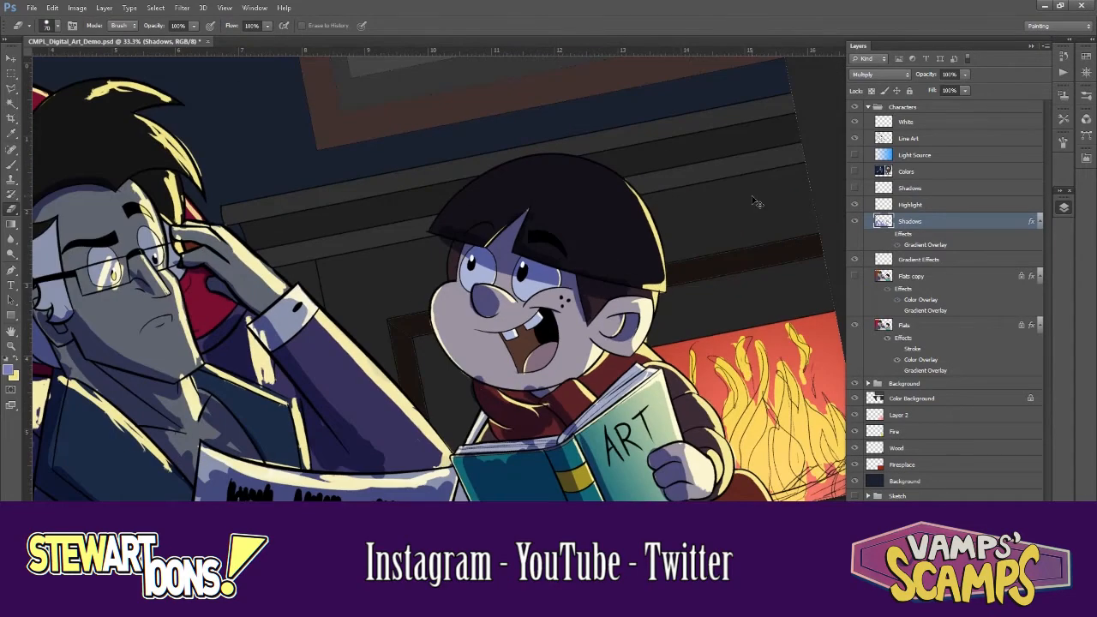
- Enlarge the eraser and trim the shadow on the boy's nose to a sharper shape
key(ctrl+plus)
key(ctrl+plus)
key(ctrl+plus)
drag(581, 359, 409, 274)
key(bracketright)
key(bracketright)
key(bracketright)
click(72, 26)
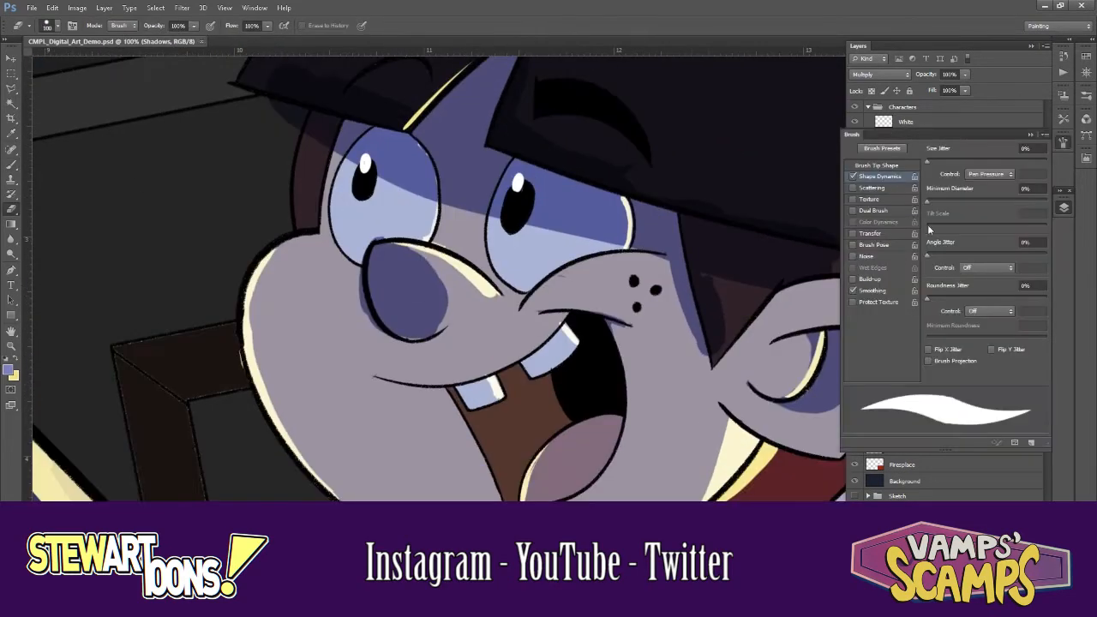
click(877, 165)
key(F5)
drag(411, 231, 453, 262)
- Paint shadows under the boy's chin and across his scarf
key(b)
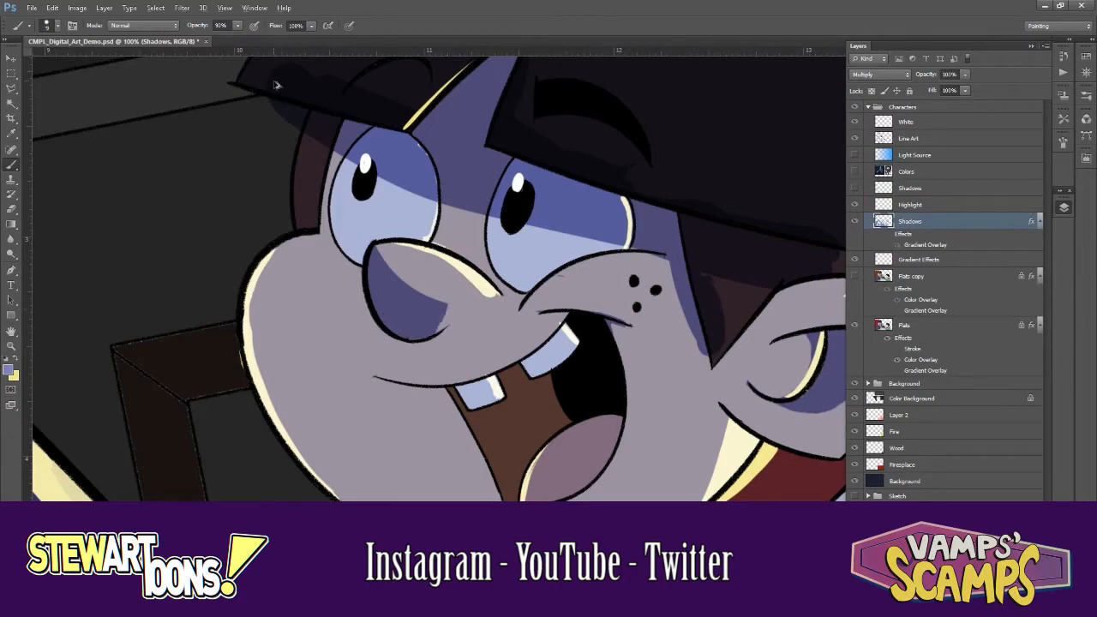
drag(446, 326, 390, 106)
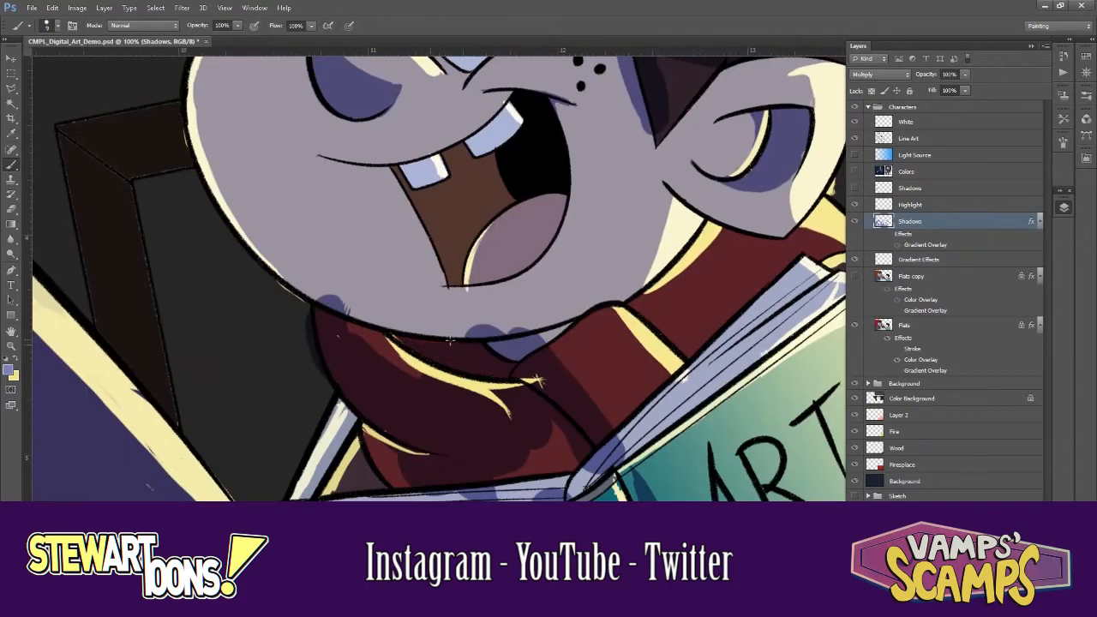
key(r)
drag(449, 341, 540, 388)
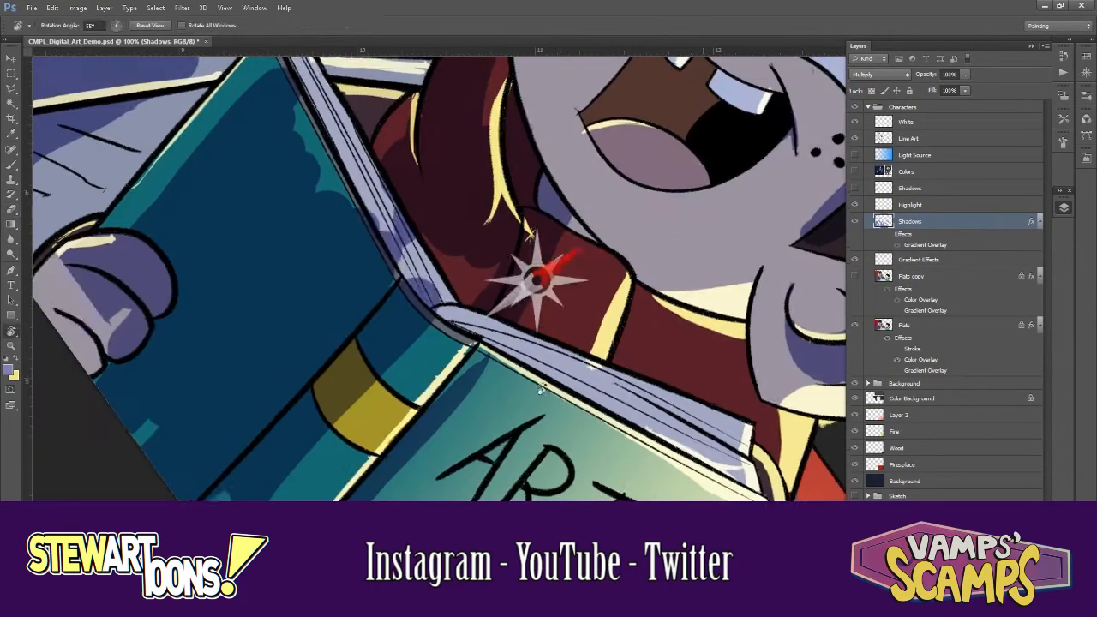
- Erase the stray shadow from the page edges of the boy's open book
key(e)
mouse_move(291, 113)
mouse_down()
mouse_move(409, 252)
mouse_move(431, 353)
mouse_up()
key(r)
mouse_move(385, 181)
mouse_down()
mouse_move(497, 352)
mouse_move(432, 236)
mouse_up()
key(r)
key(b)
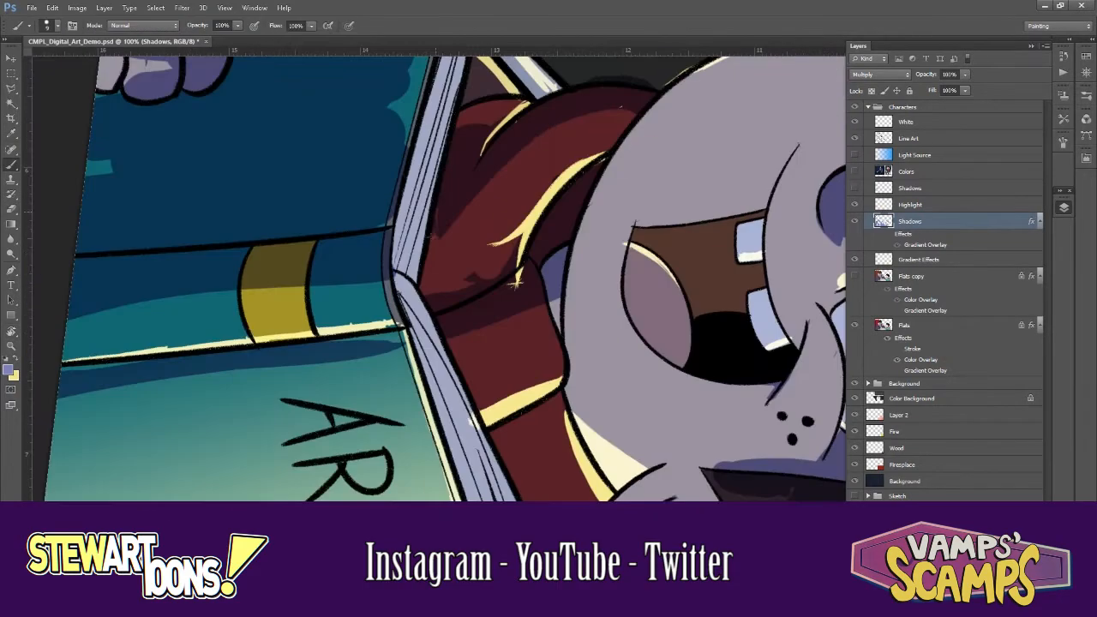
- Clean up the shadow edge at the fold of the boy's scarf
key(e)
key(Escape)
drag(518, 303, 515, 319)
key(ctrl+minus)
key(ctrl+minus)
key(r)
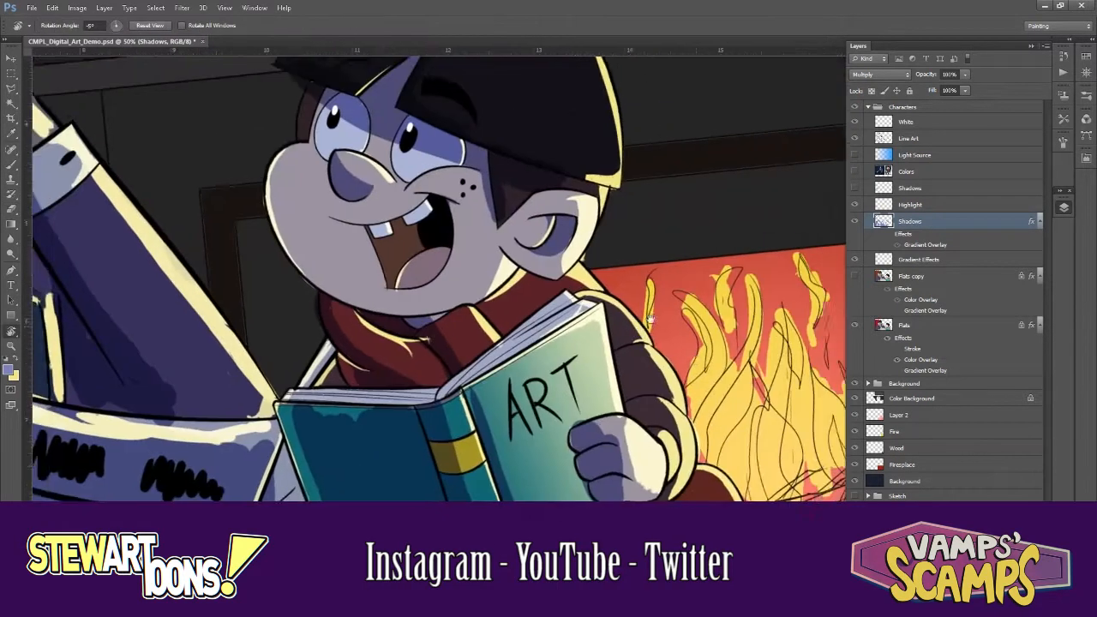
- Refine the shadows on the boy's sleeve and on the hand holding the ART cover
drag(591, 342, 600, 257)
key(ctrl+plus)
key(ctrl+plus)
key(e)
drag(557, 324, 589, 471)
key(b)
key(e)
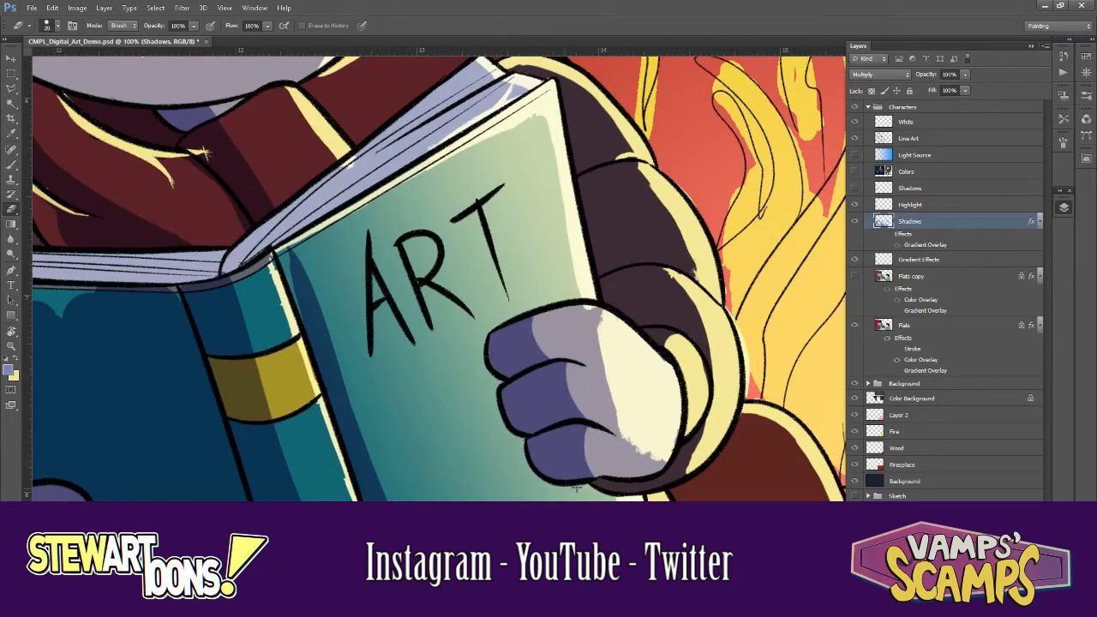
- Refine the shadows on the boy's hair and on his forehead beneath the fringe
key(b)
mouse_move(576, 195)
mouse_down()
mouse_move(451, 255)
mouse_move(549, 299)
mouse_move(429, 429)
mouse_up()
key(ctrl+minus)
key(ctrl+minus)
key(ctrl+minus)
key(r)
drag(463, 326, 470, 249)
key(ctrl+plus)
key(ctrl+plus)
key(e)
key(r)
drag(582, 388, 566, 343)
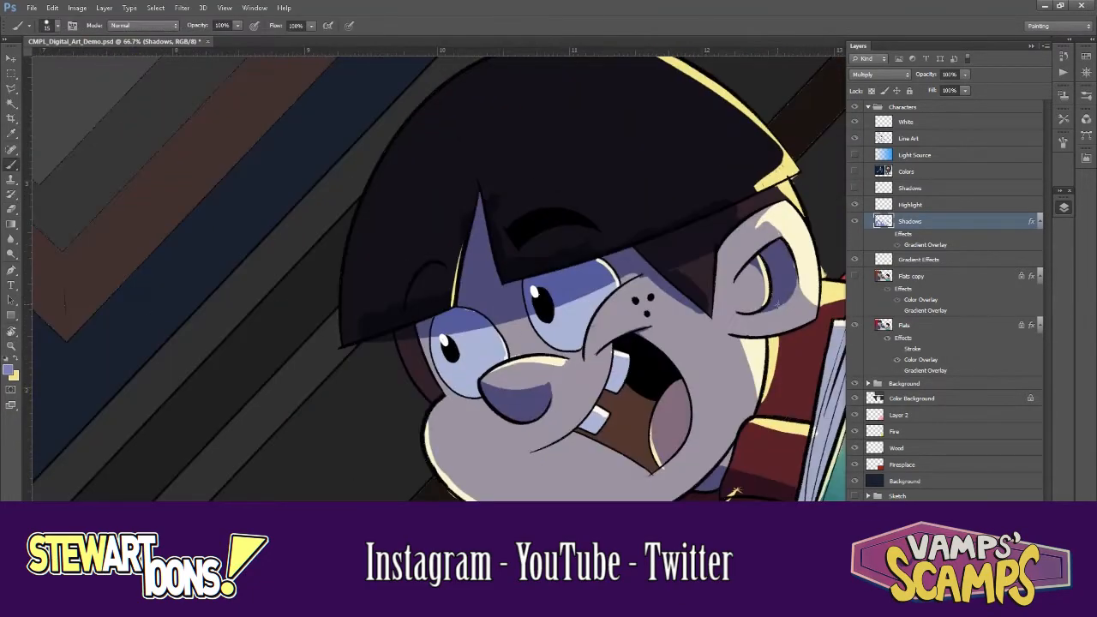
- Paint the shadow over the darker book cover and along its edge beneath the pages
key(ctrl+minus)
key(ctrl+minus)
key(ctrl+plus)
key(ctrl+plus)
key(ctrl+plus)
key(ctrl+plus)
mouse_move(720, 343)
mouse_down()
mouse_move(745, 374)
mouse_move(746, 185)
mouse_up()
key(b)
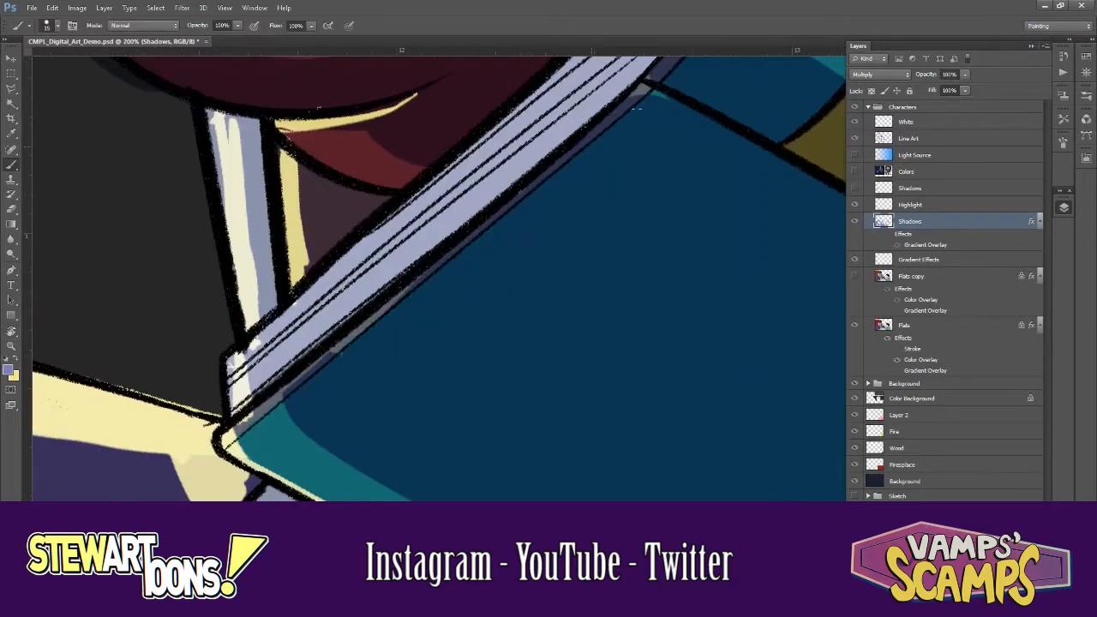
key(ctrl+minus)
key(r)
drag(525, 282, 580, 320)
- Retouch the shadows around the boy's other hand and the lower part of the book
key(ctrl+minus)
key(ctrl+minus)
key(ctrl+minus)
key(r)
drag(566, 283, 562, 236)
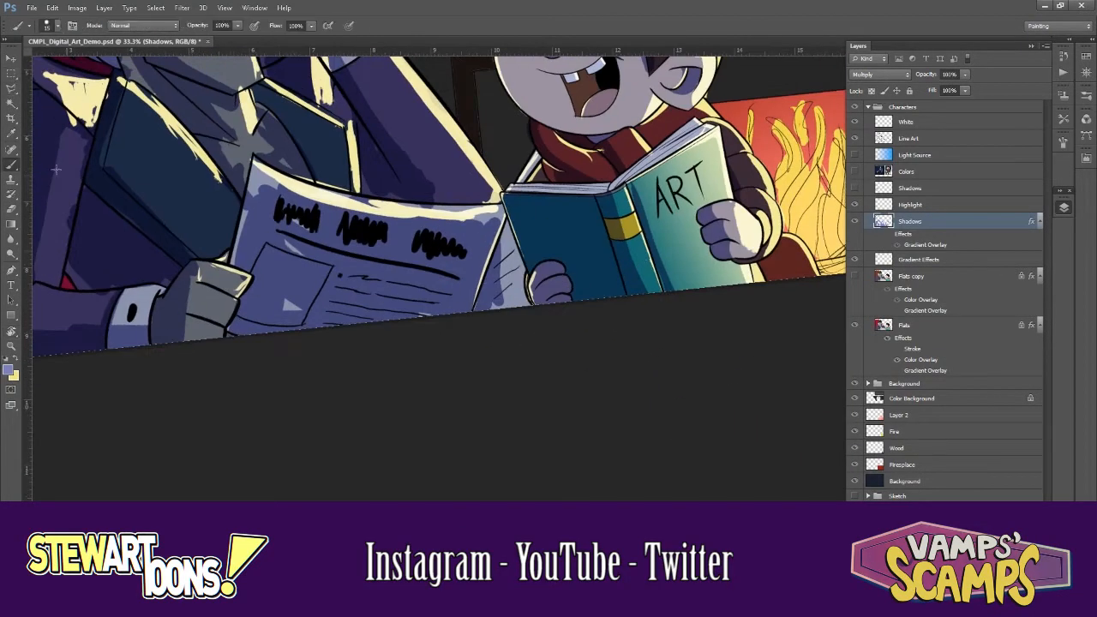
key(p)
key(r)
drag(637, 144, 614, 111)
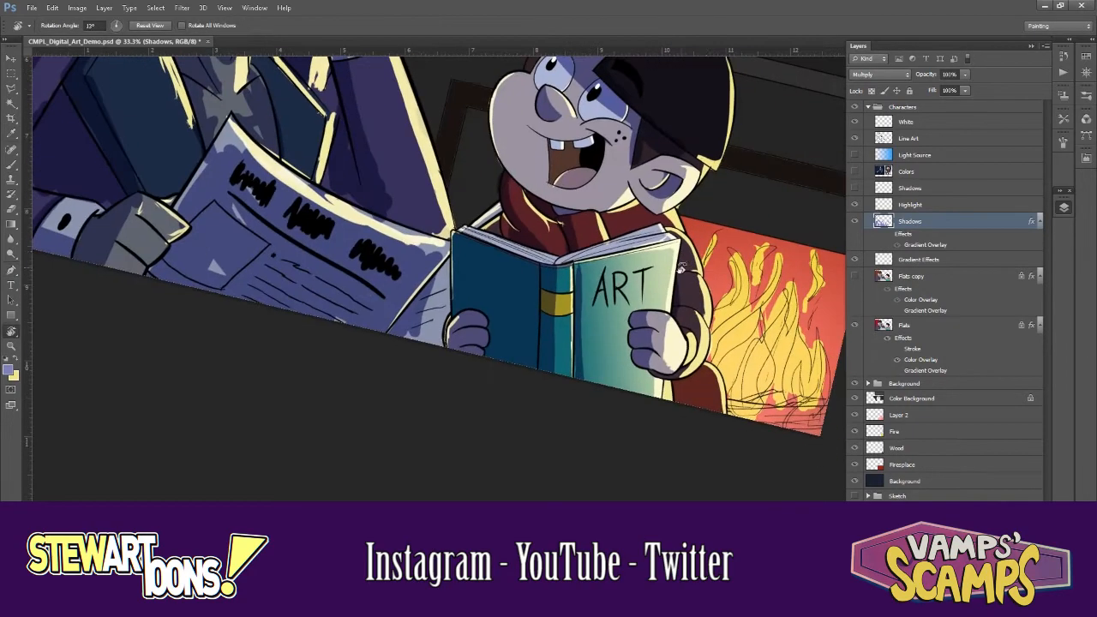
key(ctrl+plus)
key(ctrl+plus)
key(ctrl+plus)
key(e)
key(ctrl+minus)
key(ctrl+minus)
key(ctrl+minus)
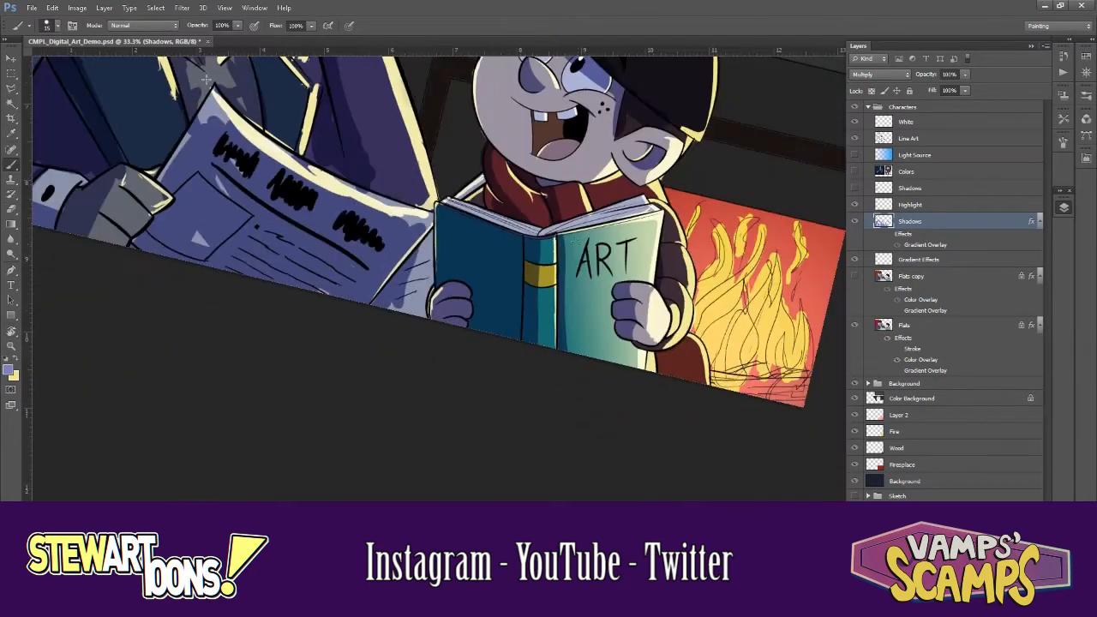
- Straighten the canvas rotation and fill the shadow on the man's coat beneath the lapel
key(r)
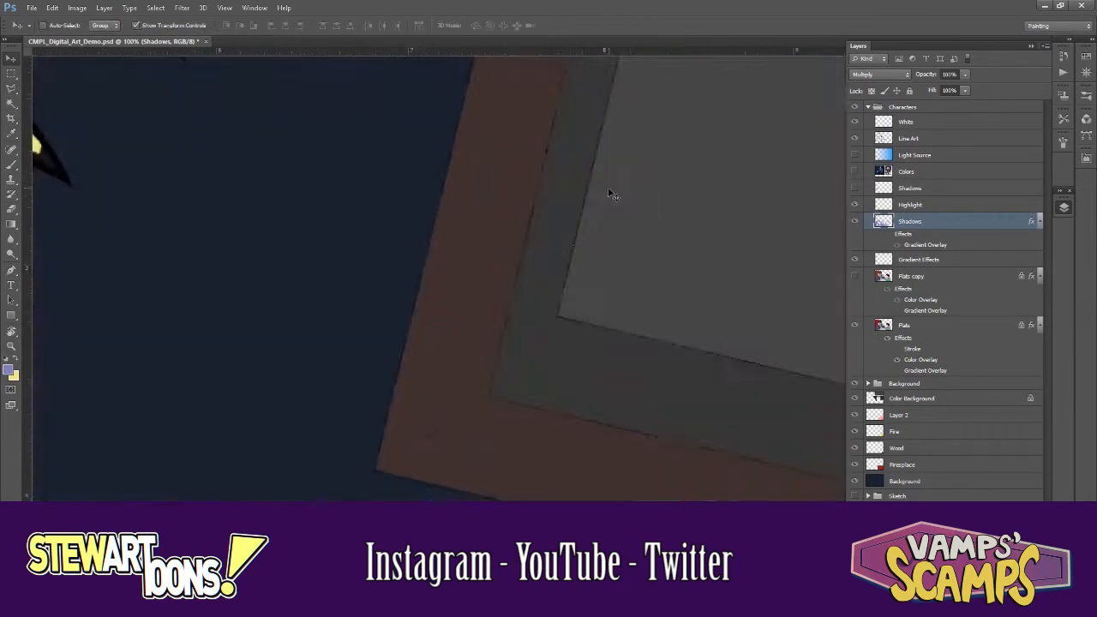
key(Escape)
key(ctrl+plus)
key(b)
key(ctrl+minus)
key(ctrl+minus)
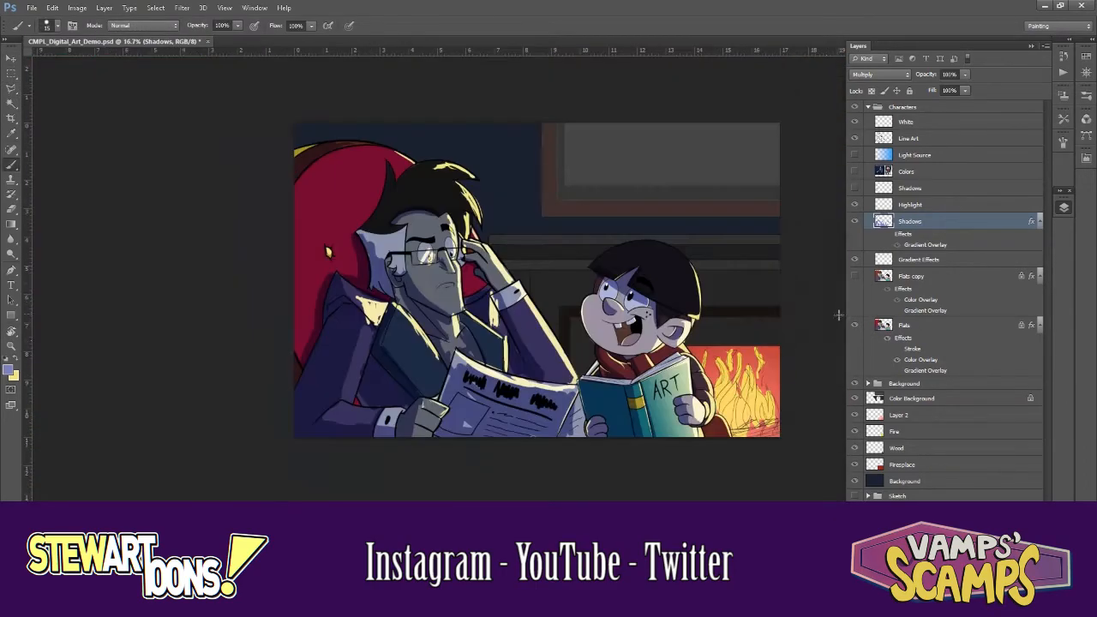
key(ctrl+plus)
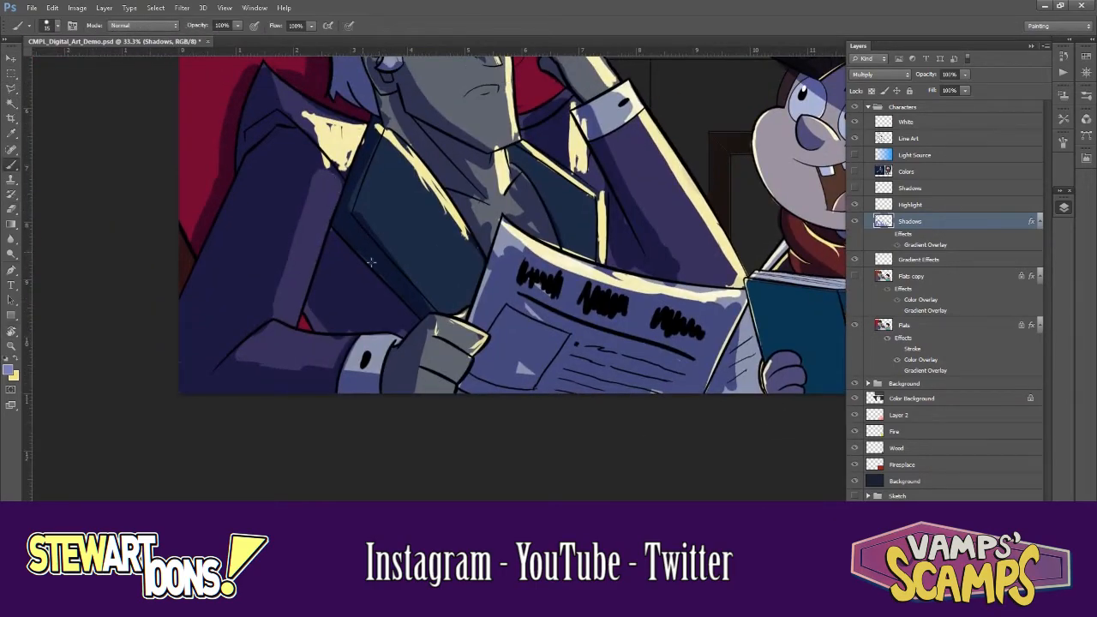
key(ctrl+plus)
key(ctrl+plus)
scroll(330, 288, left, 3)
scroll(431, 226, up, 2)
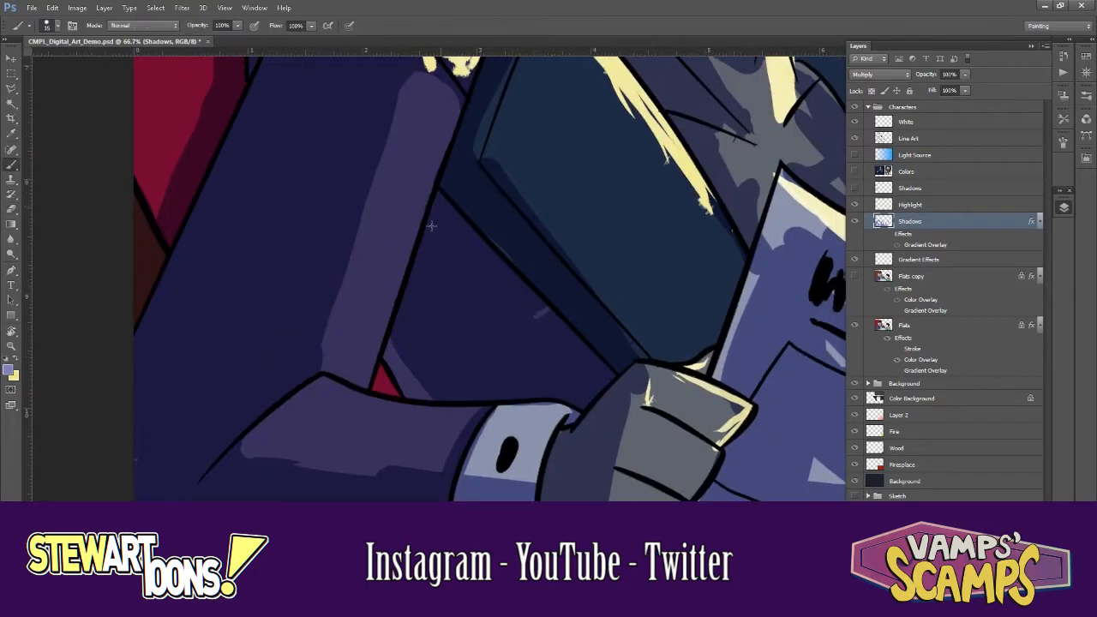
- Show the Shadows layer above Highlight and paint deeper shadow inside the fold of the man's raised collar
key(ctrl+minus)
key(ctrl+minus)
key(ctrl+plus)
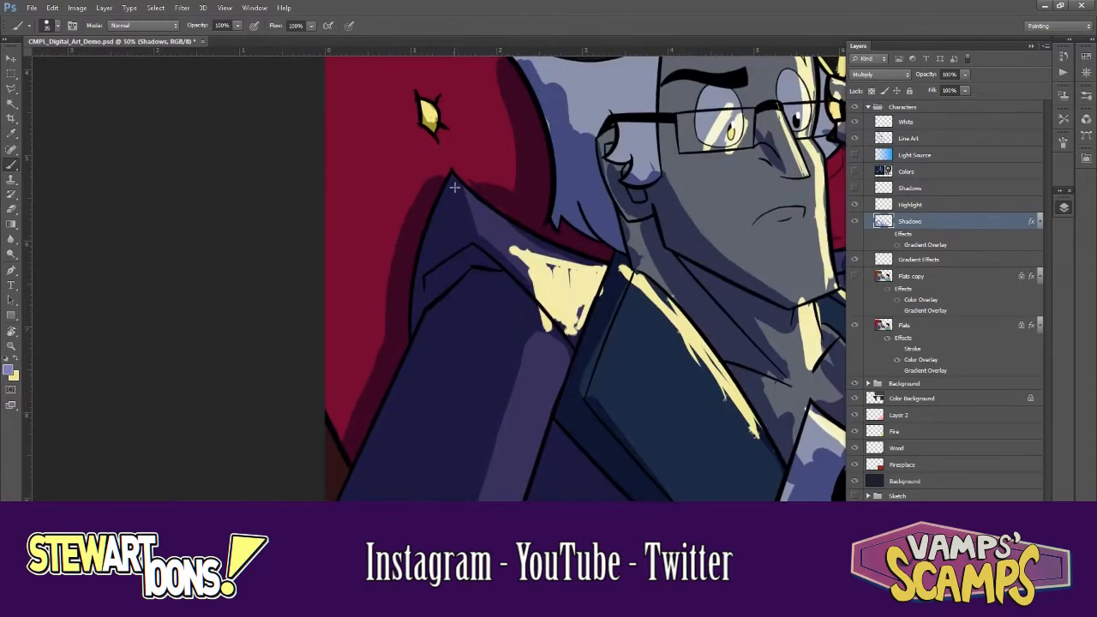
key(e)
key(alt+bracketright)
key(alt+bracketright)
key(ctrl+plus)
key(ctrl+plus)
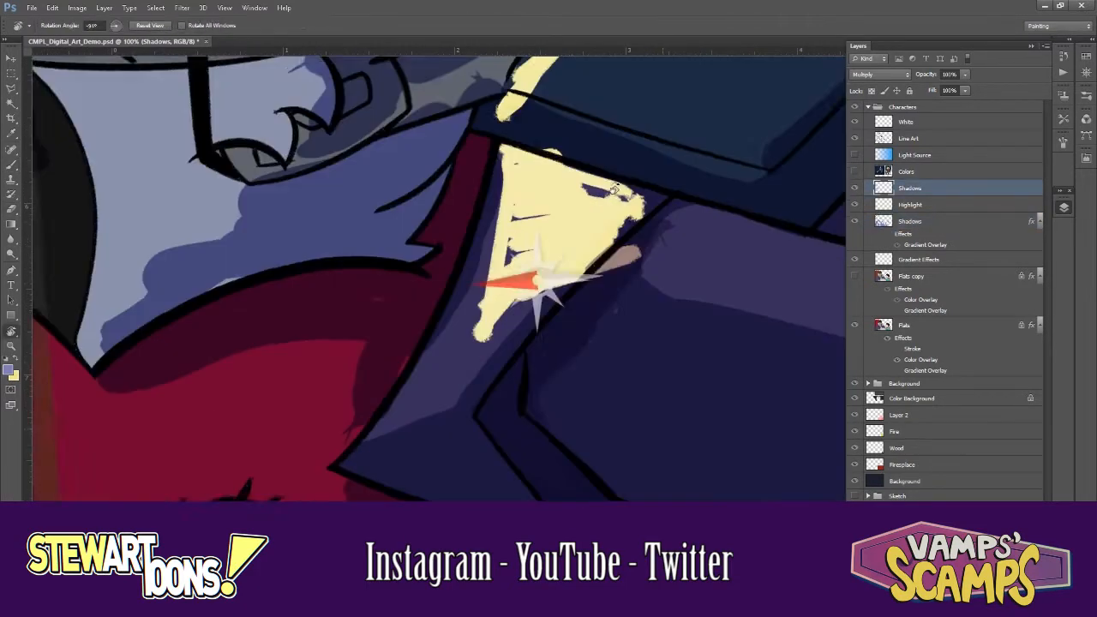
key(ctrl+minus)
key(i)
key(ctrl+u)
key(Escape)
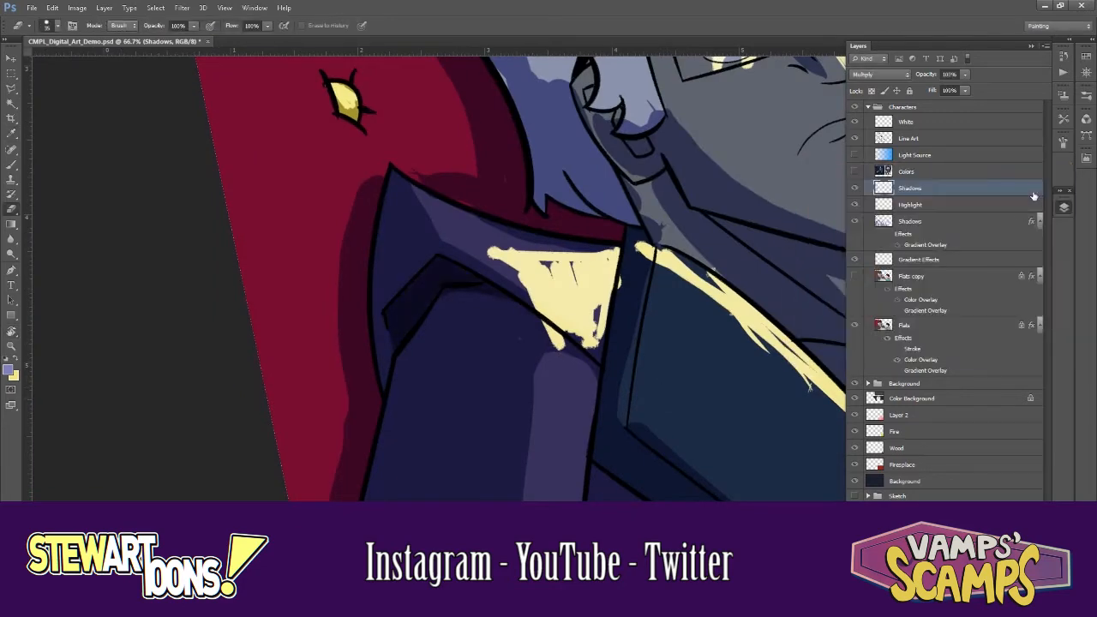
- Switch to the lower Shadows layer and fill in the uneven shadow at the newspaper's upper corner with the Brush
key(b)
key(ctrl+minus)
key(ctrl+minus)
key(alt+bracketleft)
key(b)
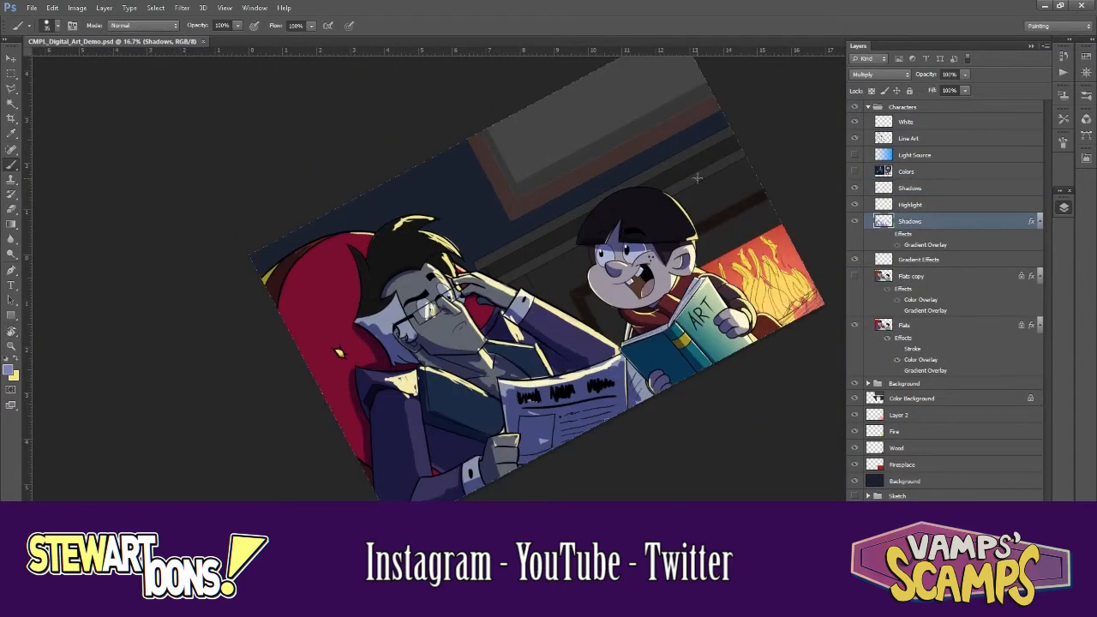
key(ctrl+plus)
key(ctrl+plus)
key(ctrl+plus)
key(ctrl+plus)
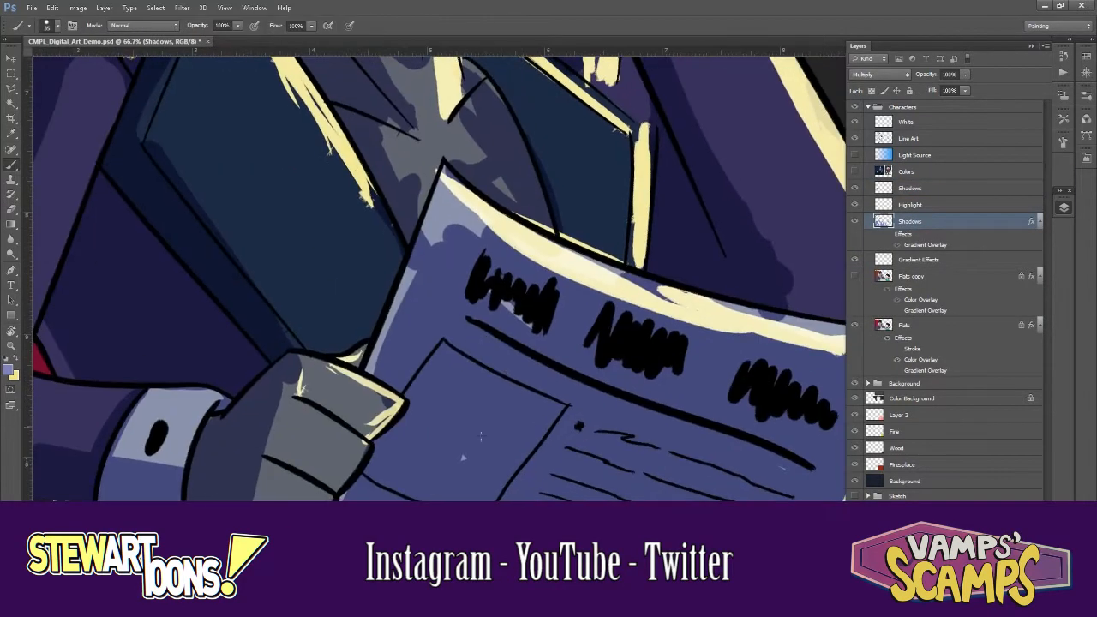
mouse_move(436, 144)
mouse_down()
mouse_move(477, 289)
mouse_move(509, 312)
mouse_move(551, 409)
mouse_move(480, 343)
mouse_move(463, 360)
mouse_move(535, 310)
mouse_move(466, 154)
mouse_up()
key(b)
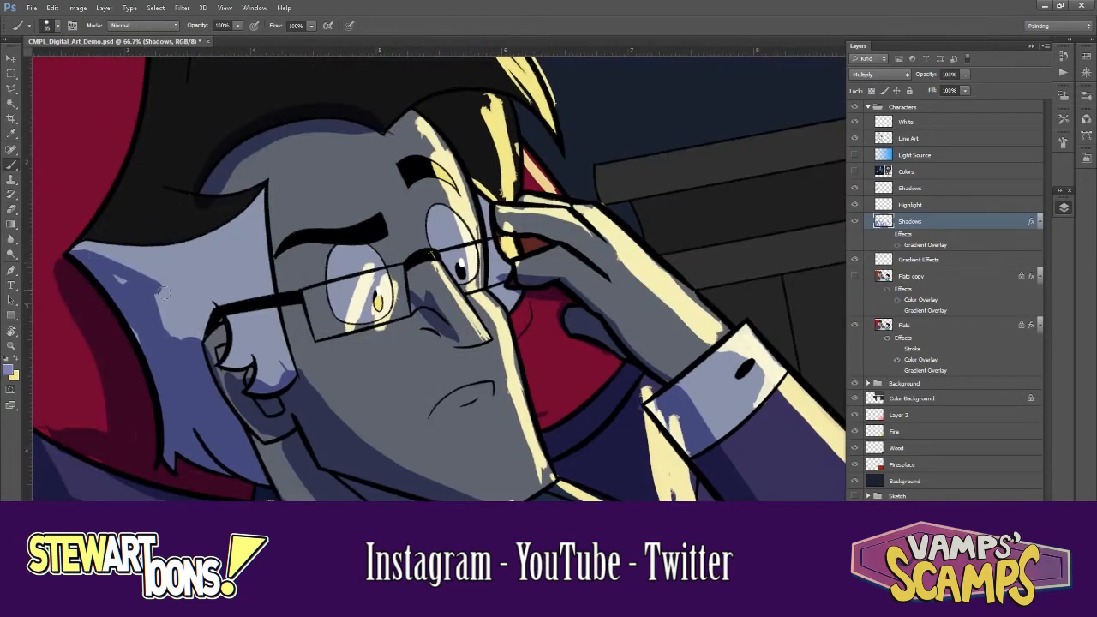
- Smooth the shadow on the man's white side hair and touch up the shadow on his neck
mouse_move(103, 265)
mouse_down()
mouse_move(179, 340)
mouse_move(141, 215)
mouse_up()
key(r)
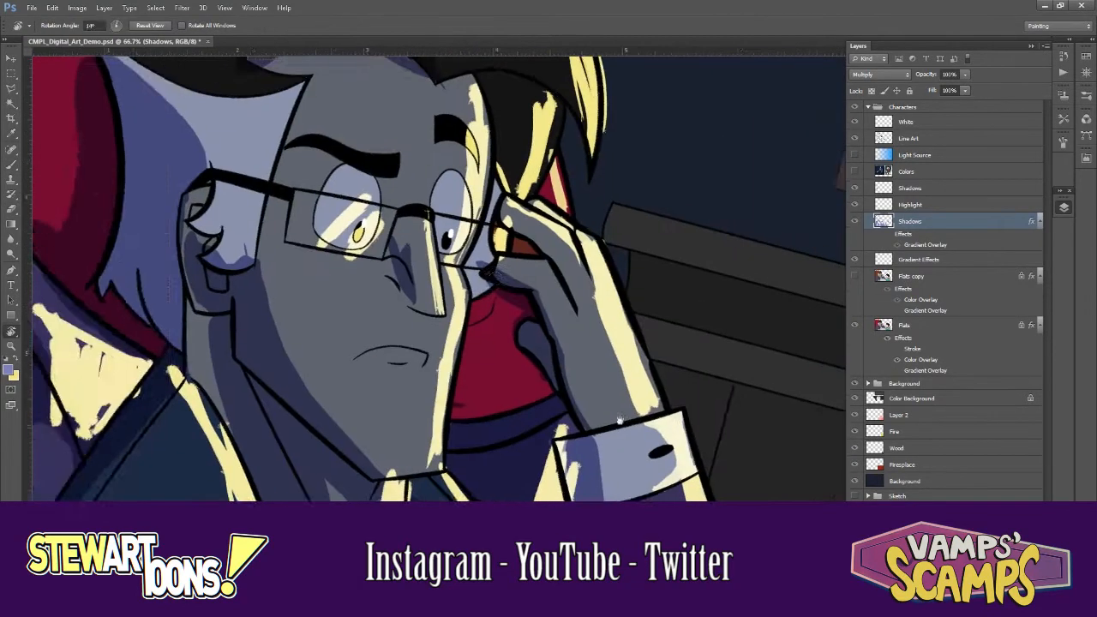
drag(688, 493, 620, 286)
drag(343, 488, 519, 206)
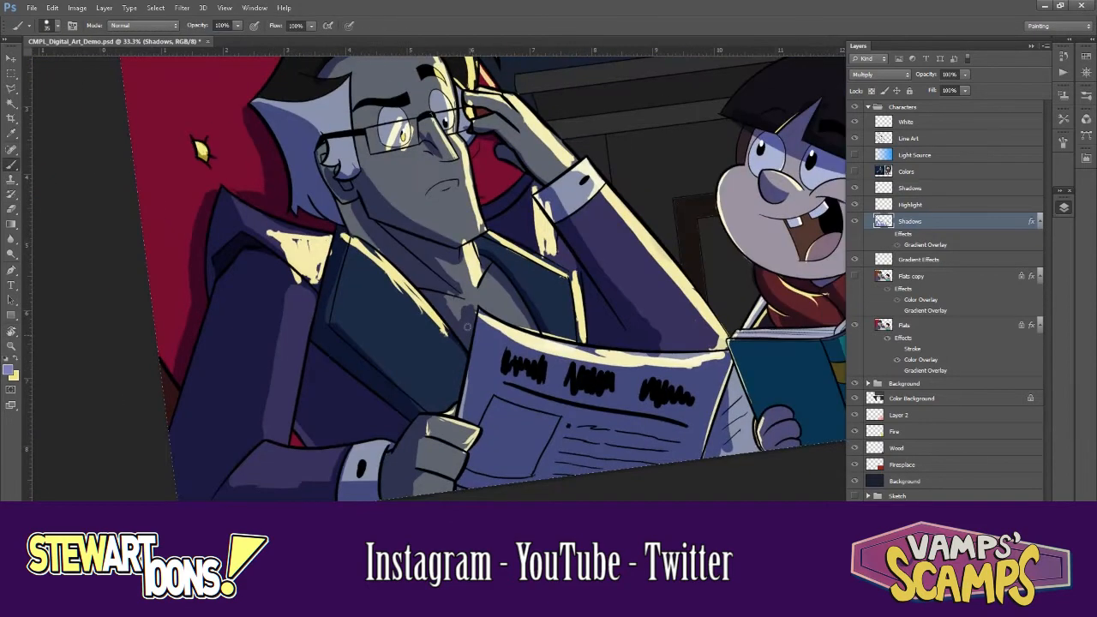
key(b)
drag(530, 172, 513, 279)
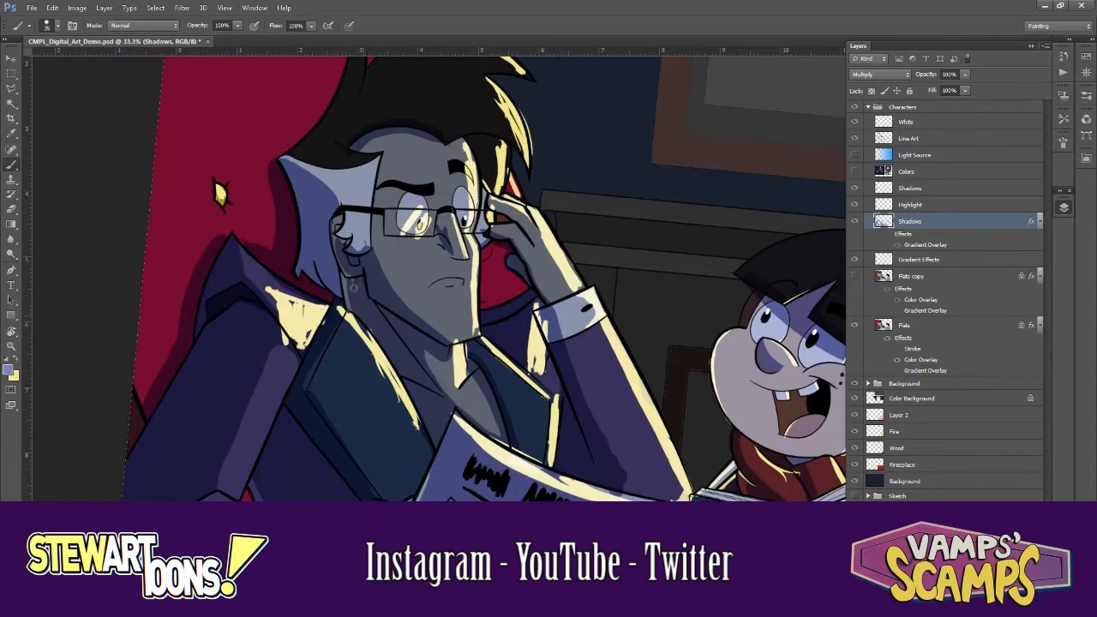
- Straighten the shadow edge along the man's raised sleeve and cuff using a polygonal lasso selection
drag(588, 345, 634, 262)
key(l)
double_click(651, 300)
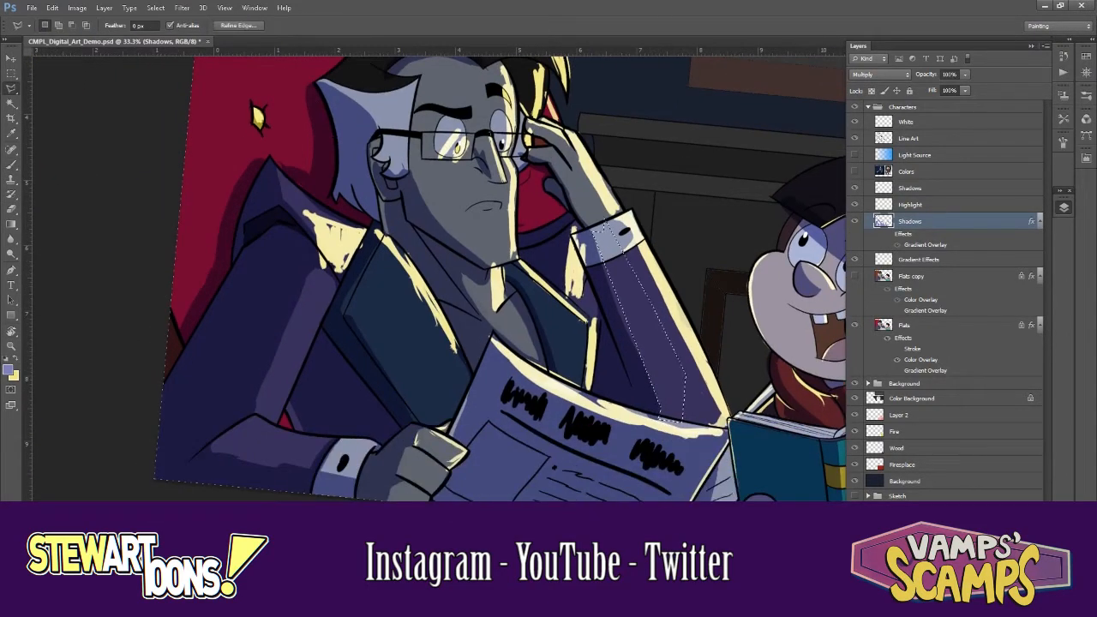
key(b)
key(ctrl+d)
- Touch up the shadows on the man's shirt and chest between the lapels
key(ctrl+plus)
key(e)
key(r)
mouse_move(625, 398)
mouse_down()
mouse_move(642, 314)
mouse_move(625, 398)
mouse_up()
key(b)
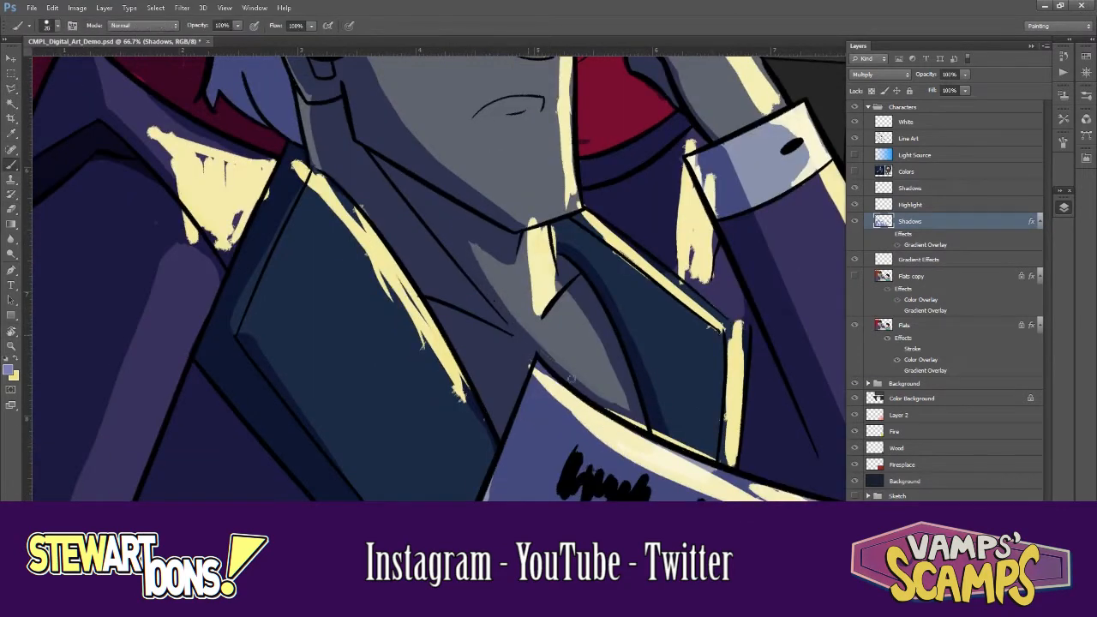
drag(686, 418, 663, 260)
- Outline the lit strip of the man's upper sleeve with a Pen path, convert it to a selection and delete the shadow inside
drag(242, 307, 654, 343)
click(12, 89)
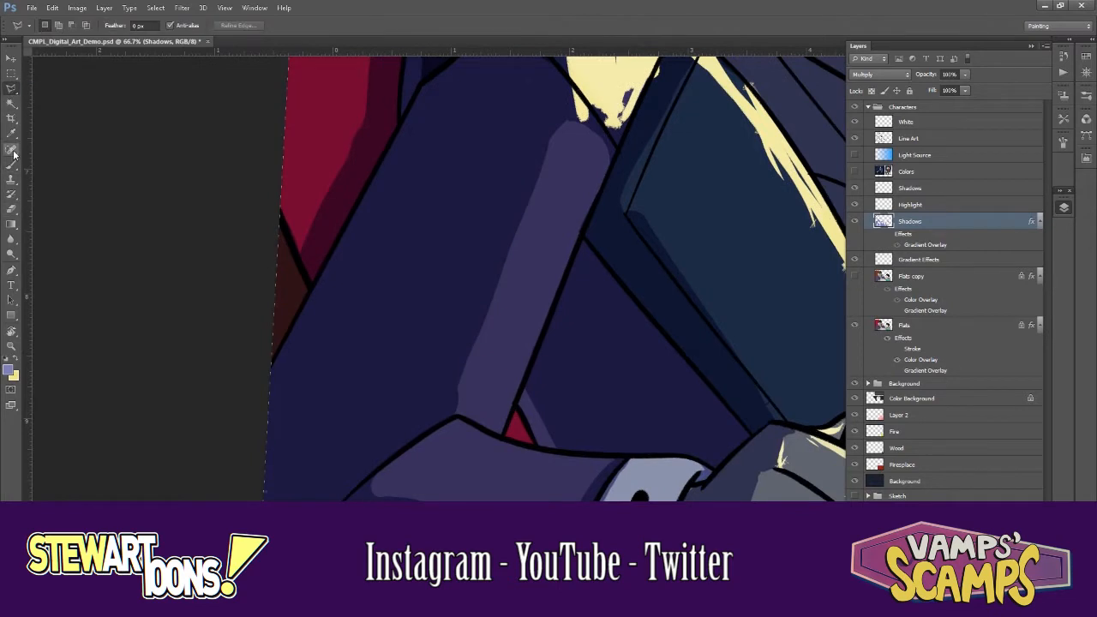
click(11, 270)
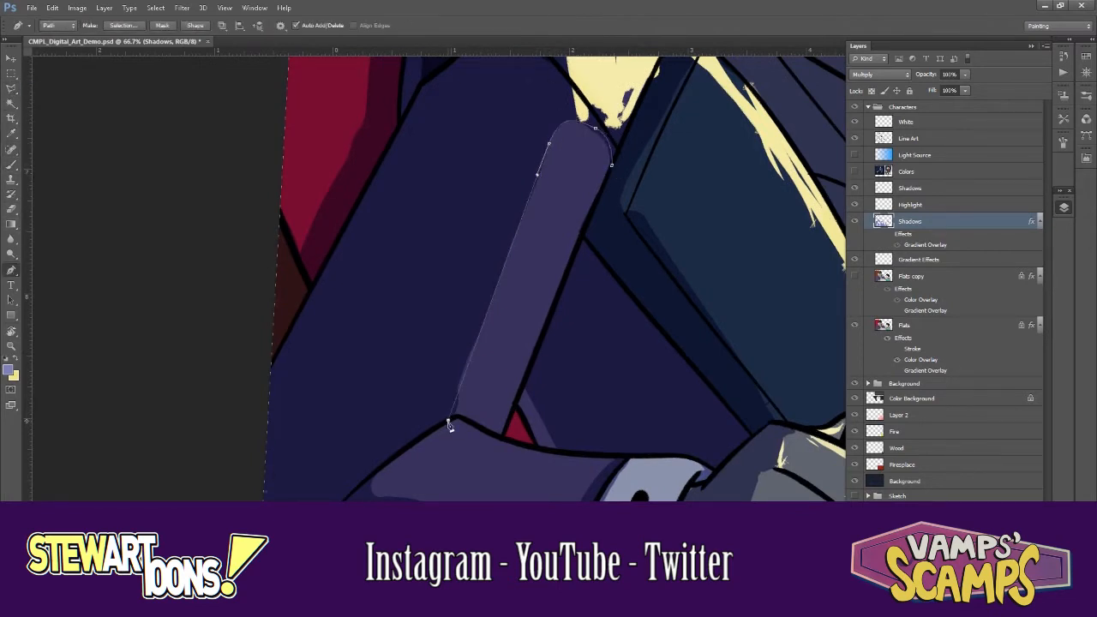
click(506, 441)
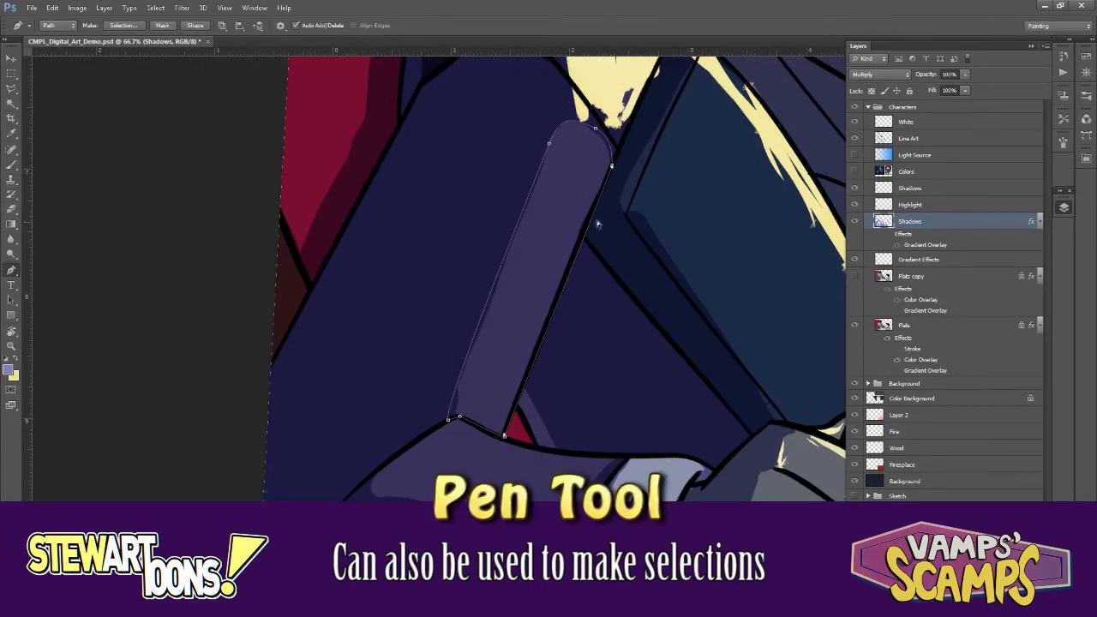
click(123, 24)
click(603, 178)
key(Delete)
key(ctrl+d)
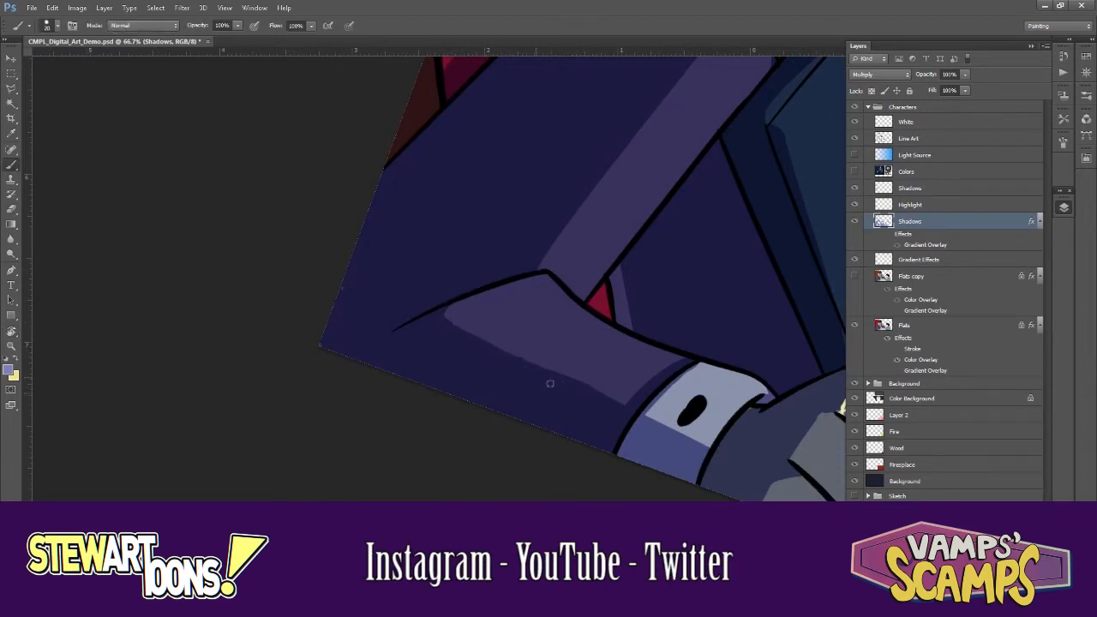
- Clean up the shadow edge on the man's lower sleeve next to the cuff
key(r)
mouse_move(759, 300)
mouse_down()
mouse_move(756, 252)
mouse_move(696, 131)
mouse_up()
key(e)
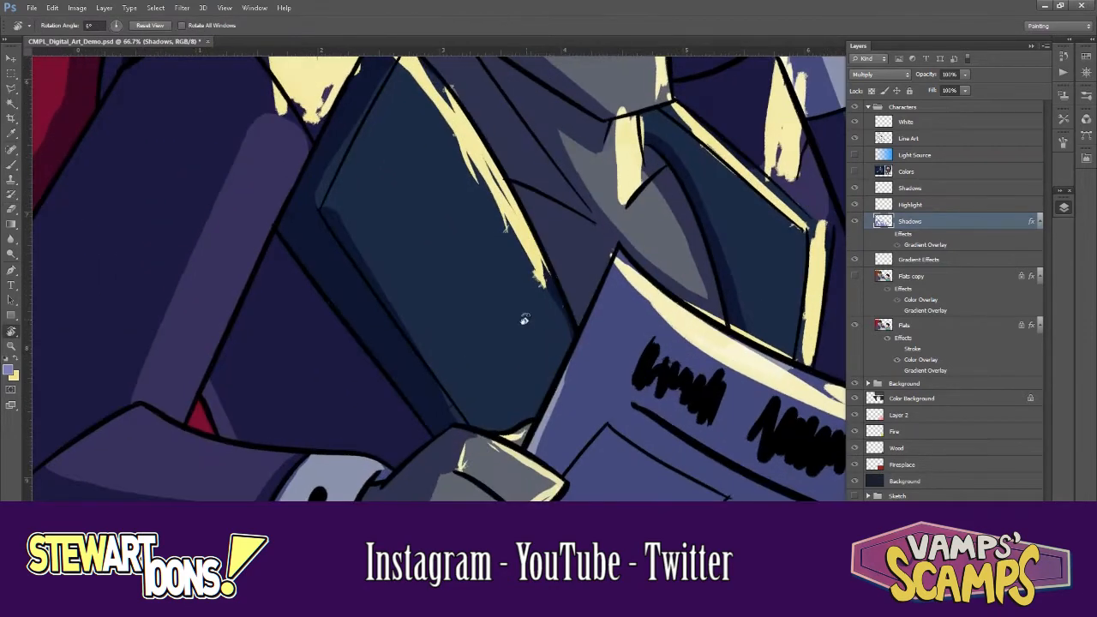
- Trace the inner area of the man's coat lapel with a Pen path, convert it to a selection and delete the shadow inside
key(p)
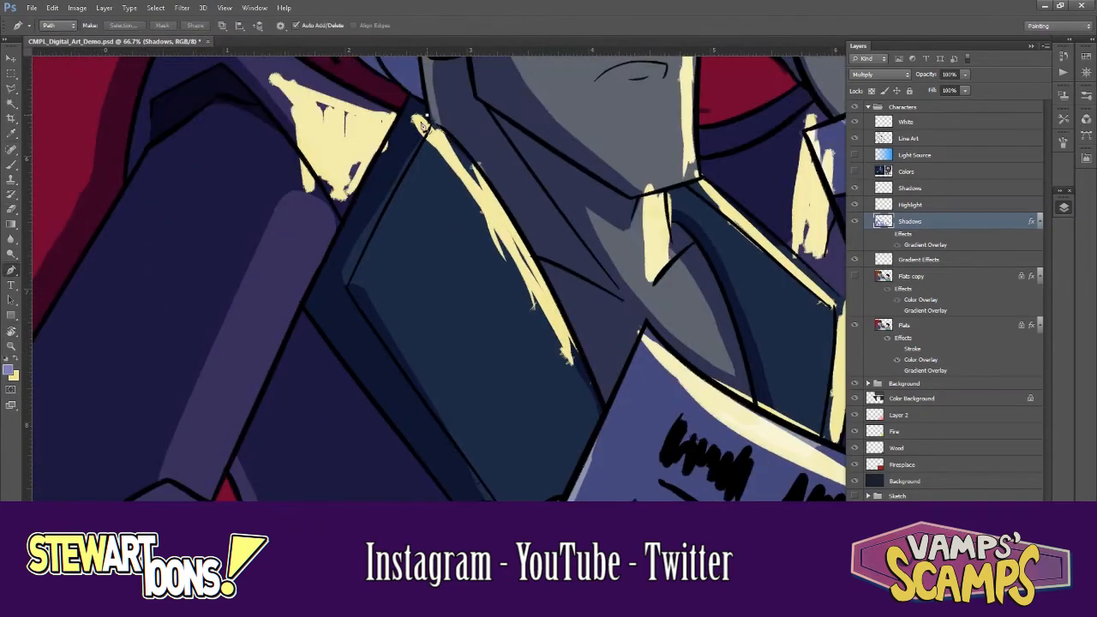
drag(331, 296, 330, 331)
scroll(480, 317, down, 5)
click(535, 286)
drag(467, 72, 510, 259)
click(498, 161)
click(475, 110)
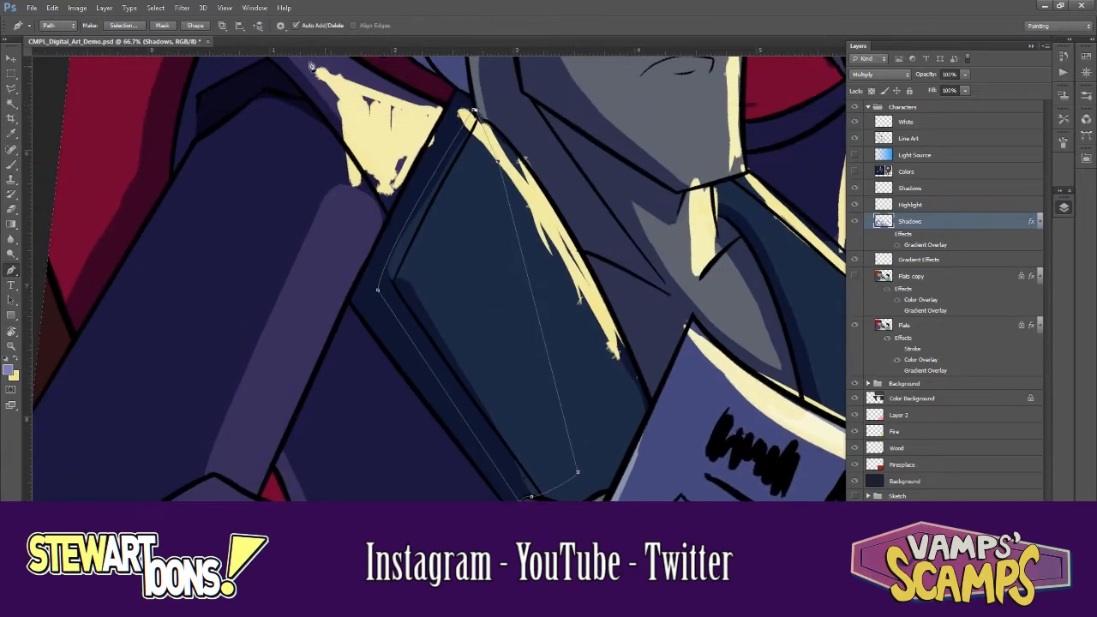
click(137, 25)
click(614, 177)
key(Delete)
key(ctrl+minus)
key(ctrl+minus)
key(ctrl+d)
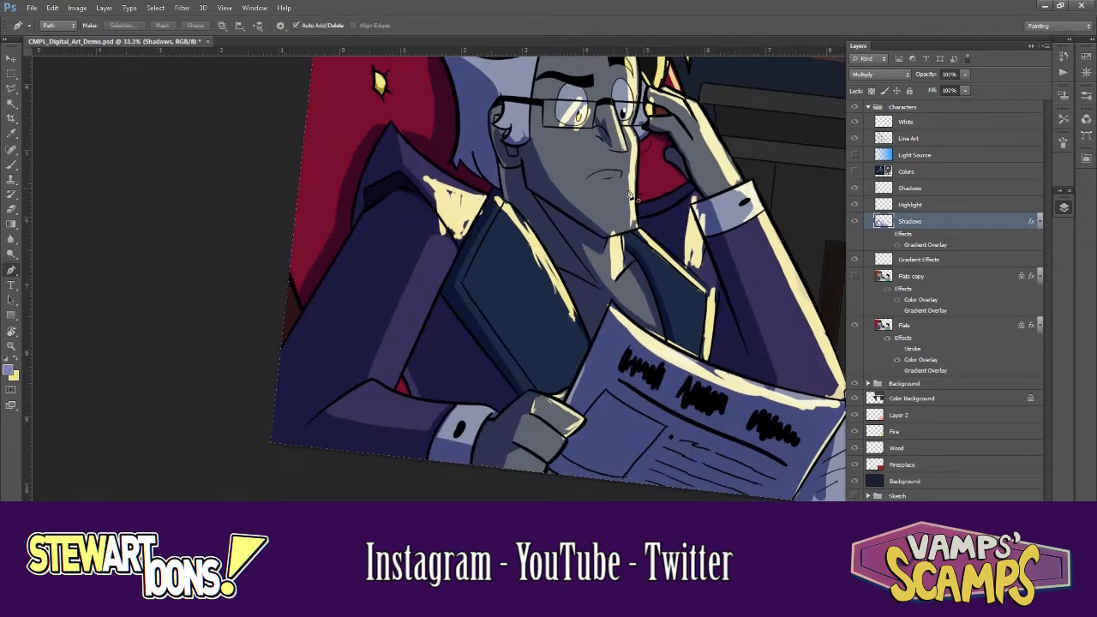
- Refine the shadows along the man's jaw and on the hair curls beside his ear with the Eraser and Brush
key(r)
drag(632, 190, 665, 212)
drag(709, 150, 699, 205)
key(e)
key(ctrl+plus)
key(ctrl+plus)
key(ctrl+plus)
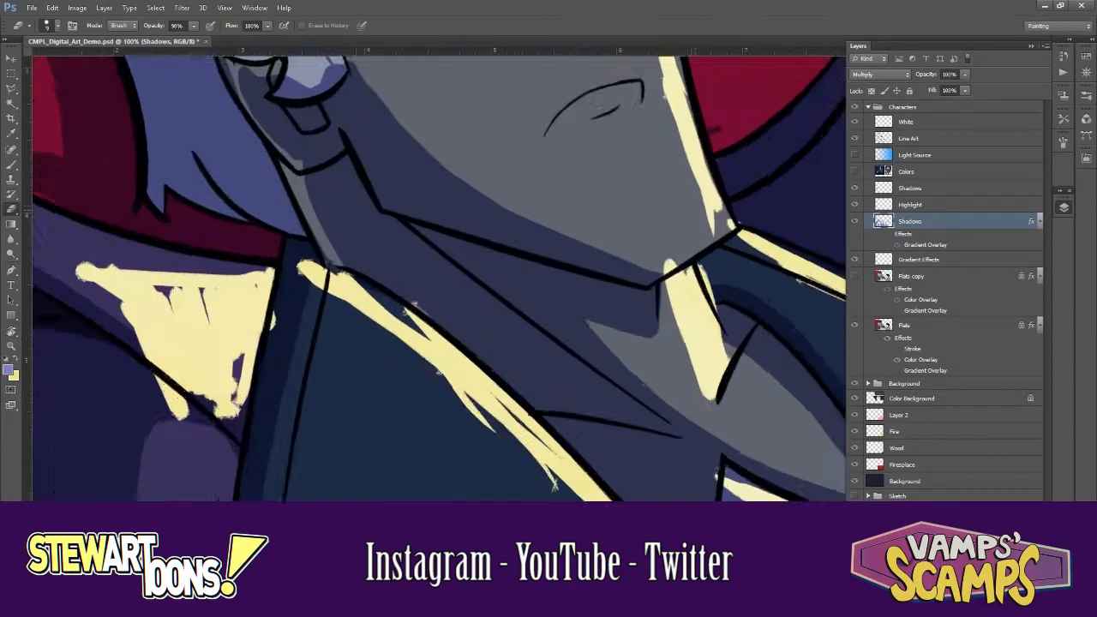
drag(651, 137, 669, 283)
key(r)
mouse_move(669, 282)
mouse_down()
mouse_move(516, 410)
mouse_move(475, 394)
mouse_up()
key(b)
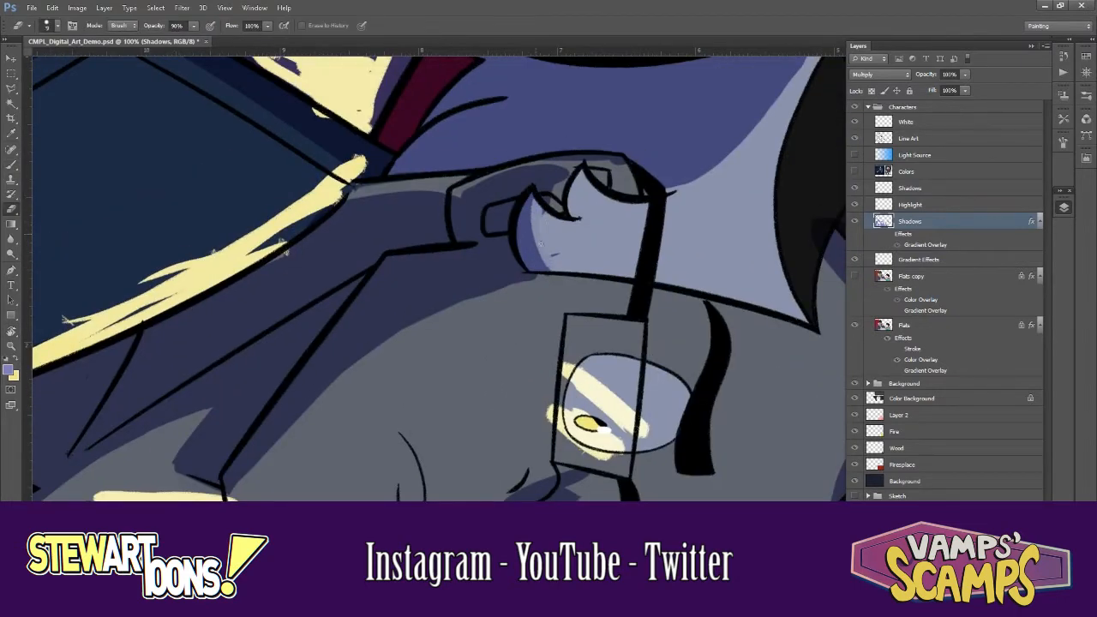
key(e)
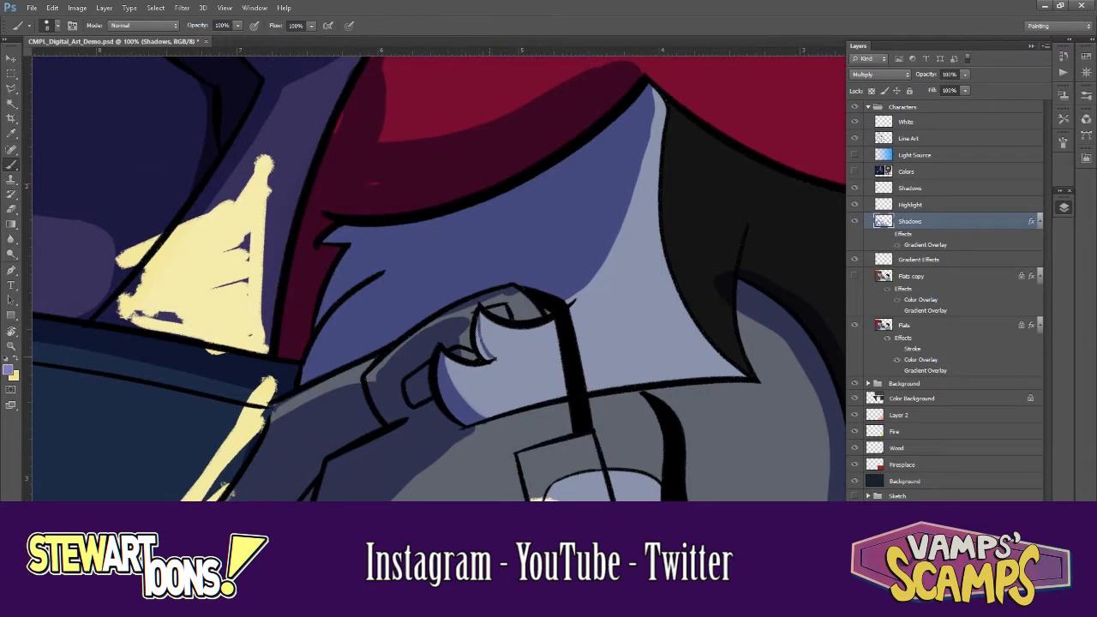
- Enlarge the brush and rework the shadow inside the man's ear beneath the glasses arm
key(r)
drag(562, 331, 595, 242)
key(b)
key(bracketright)
key(bracketright)
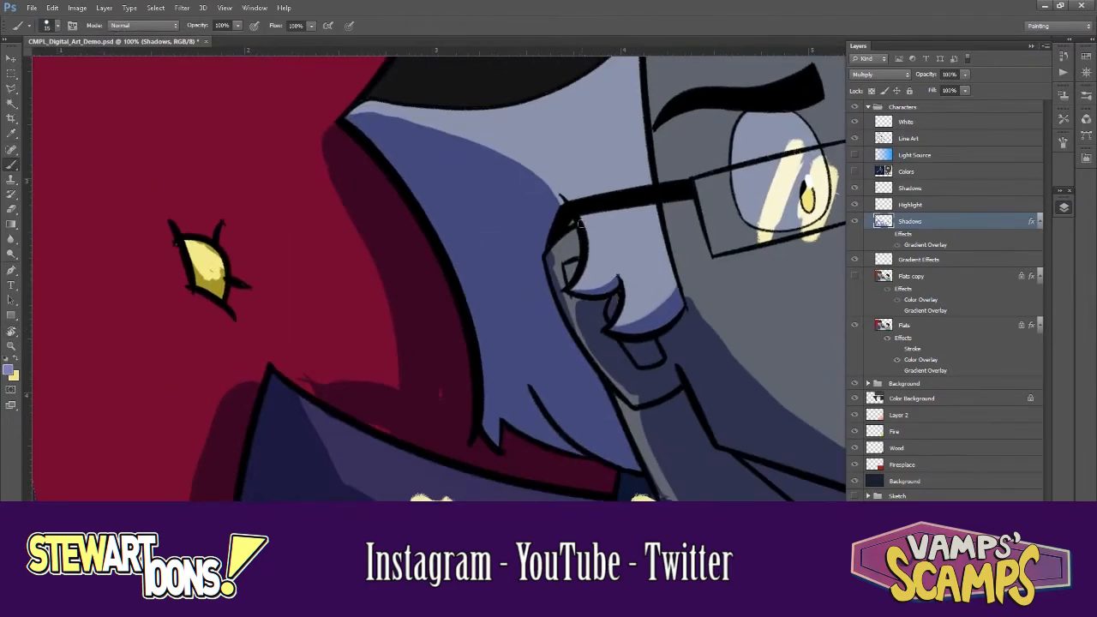
key(e)
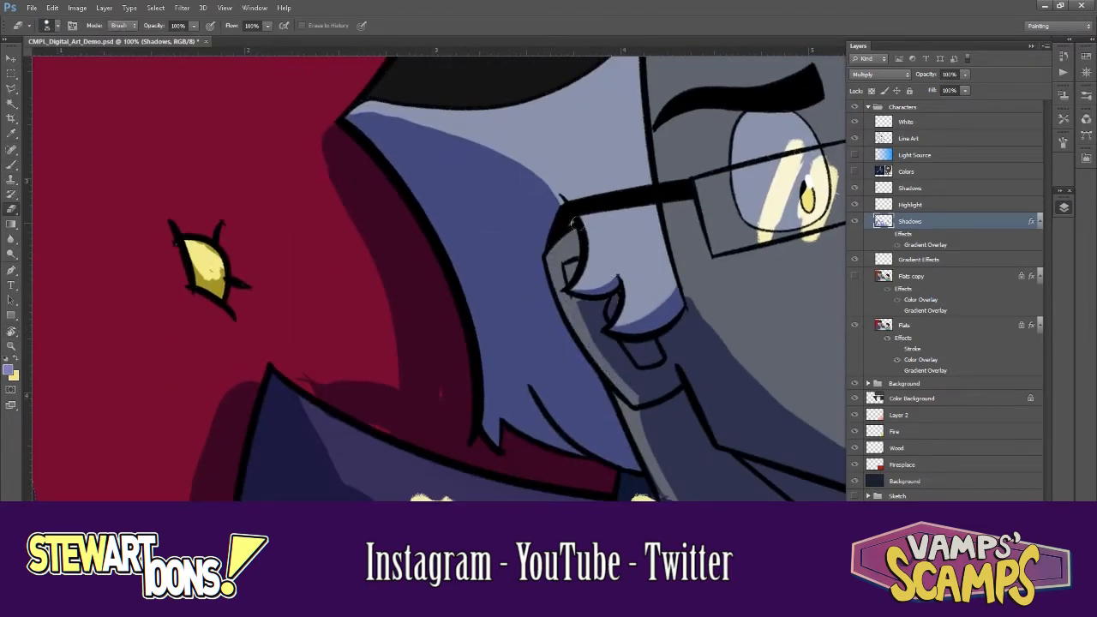
key(b)
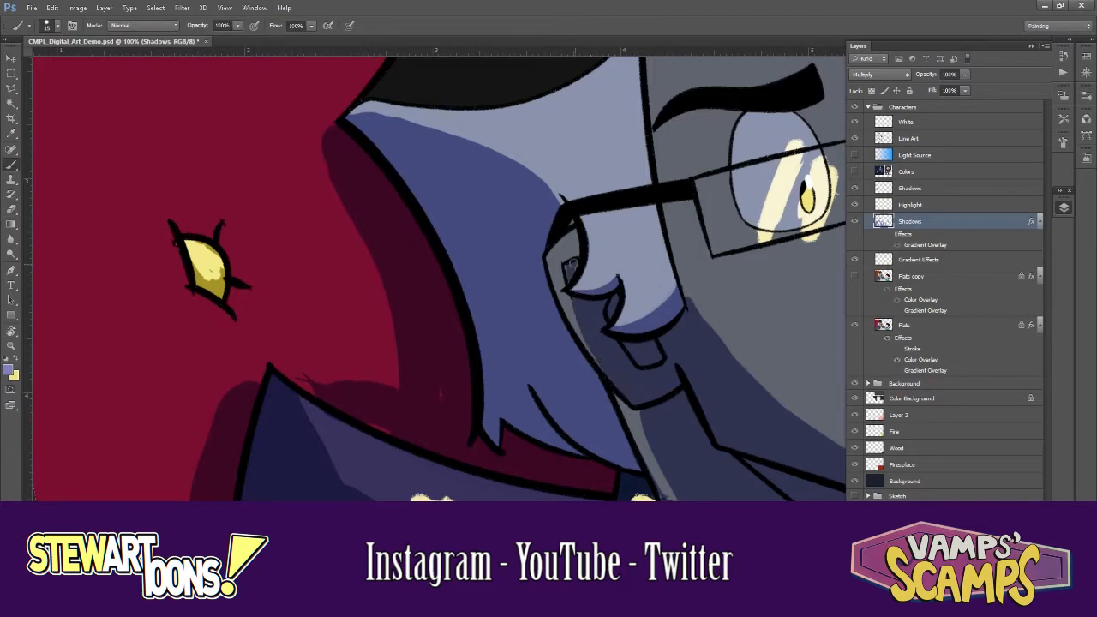
- Clean up the shadow edges on the man's face and neck, alternating between Brush and Eraser
key(r)
mouse_move(696, 265)
mouse_down()
mouse_move(697, 331)
mouse_move(732, 250)
mouse_up()
key(ctrl+minus)
key(ctrl+minus)
key(ctrl+plus)
key(b)
key(e)
mouse_move(814, 269)
mouse_down()
mouse_move(674, 245)
mouse_move(643, 156)
mouse_up()
key(b)
key(e)
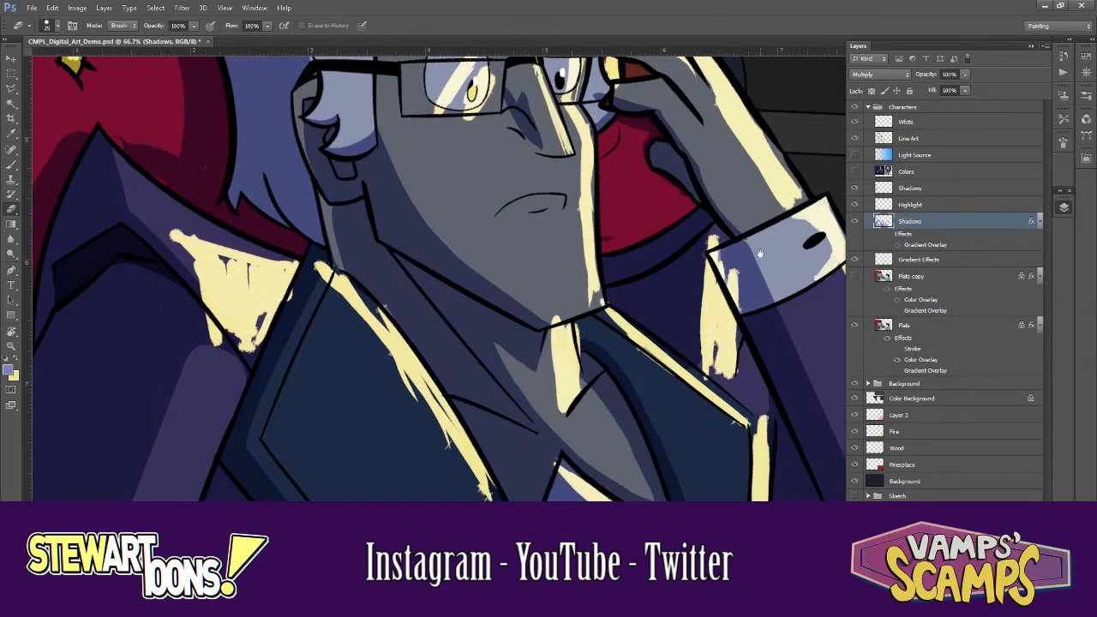
drag(760, 253, 594, 330)
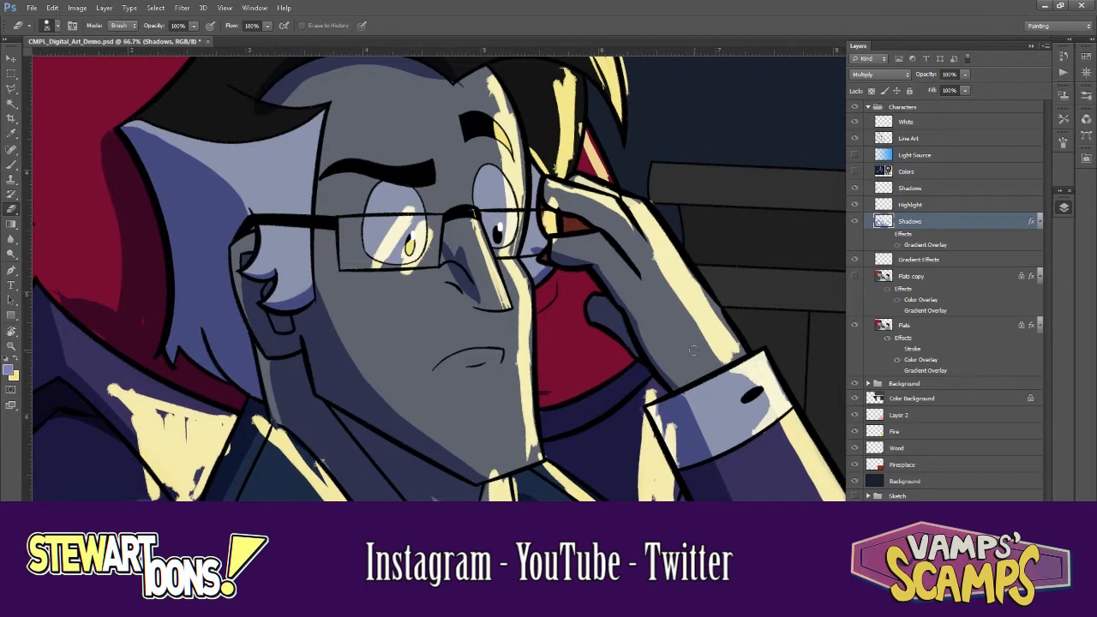
- Paint the cast shadow on the red chair around the man's collar point and behind his hair
key(b)
drag(678, 390, 553, 336)
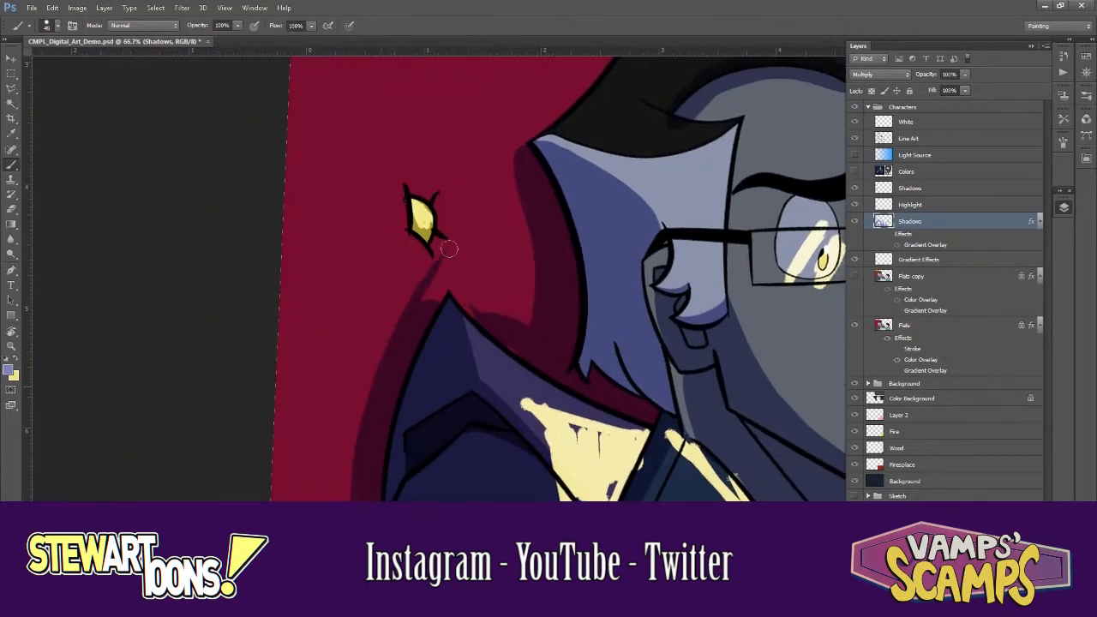
drag(450, 249, 443, 265)
drag(605, 50, 612, 191)
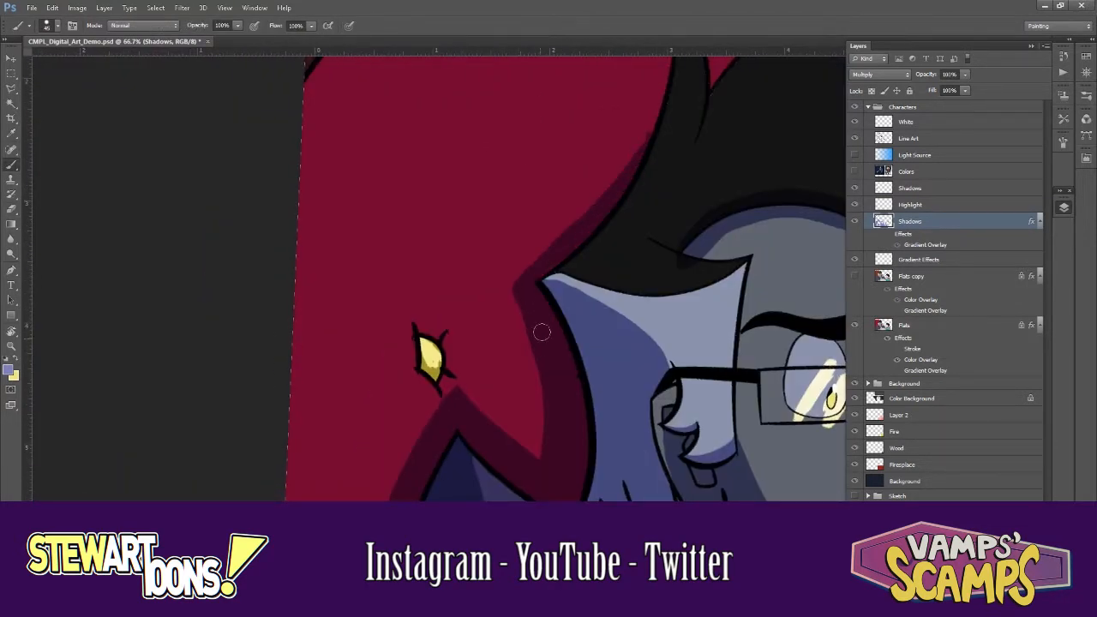
drag(542, 332, 673, 241)
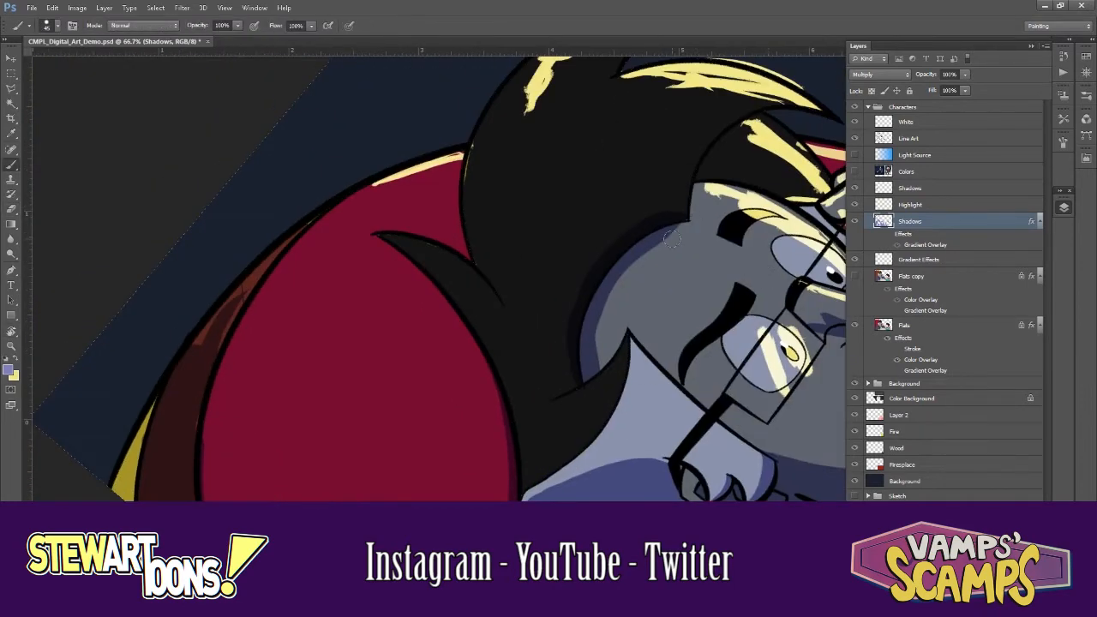
- Paint the shadow on the side of the man's nose beneath the bridge of his glasses
key(ctrl+1)
key(e)
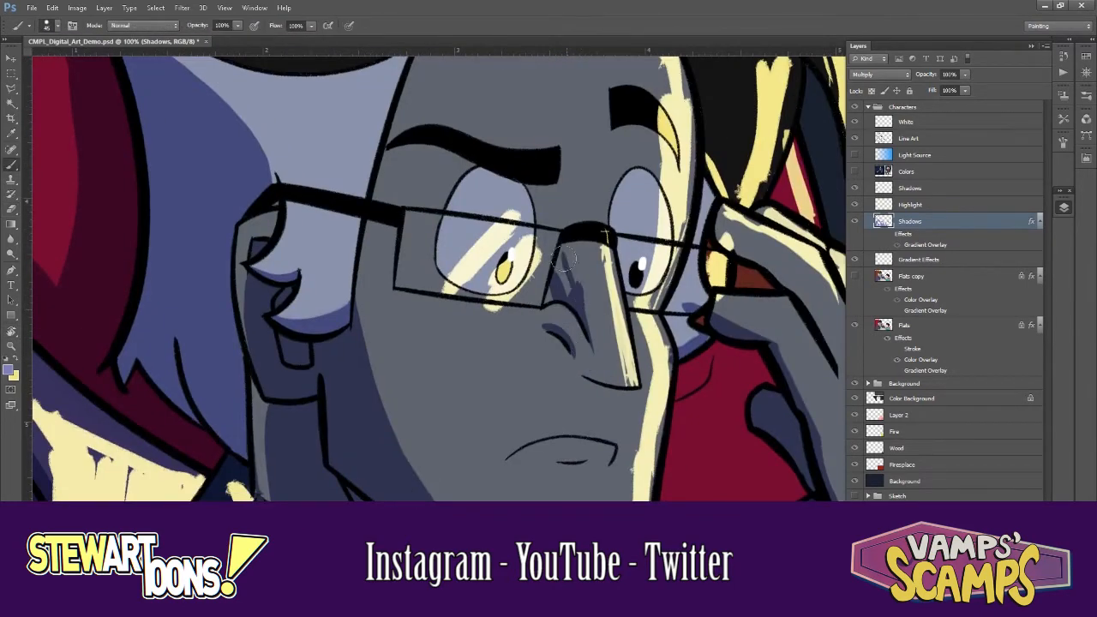
key(ctrl+0)
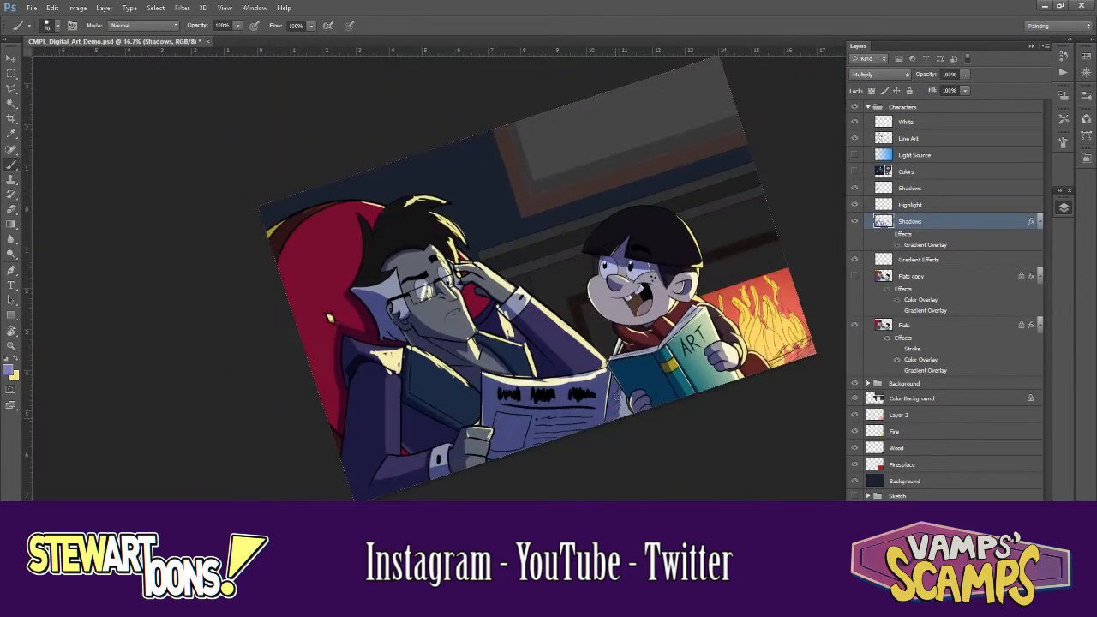
- Switch to the Highlight layer and clean up the yellow highlight along the man's raised wrist and hand
key(alt+bracketright)
key(b)
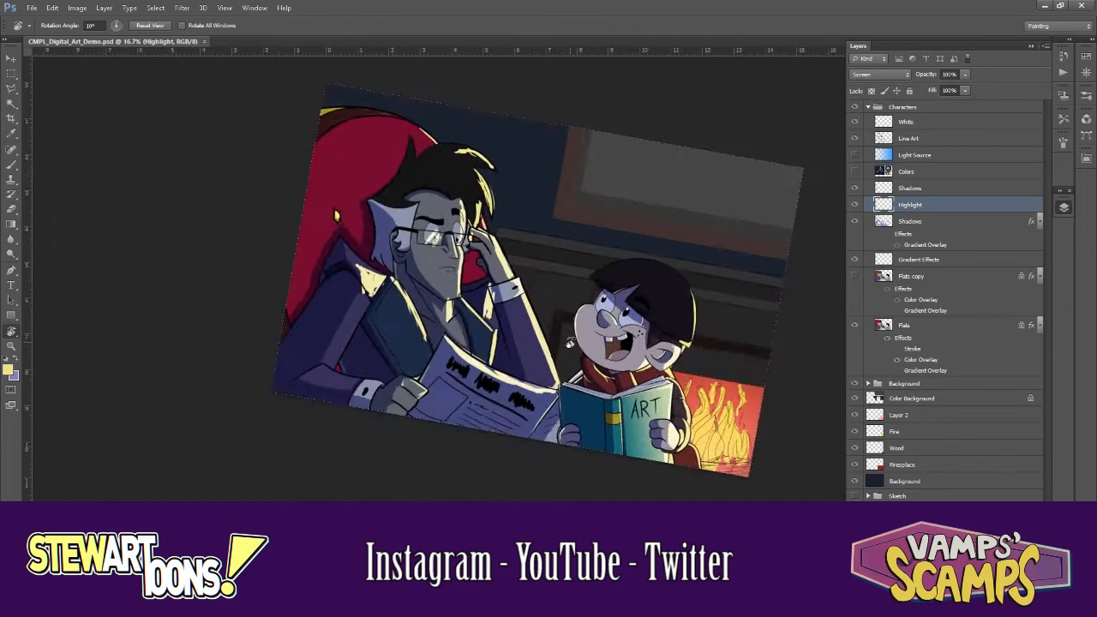
key(ctrl+plus)
key(ctrl+plus)
key(ctrl+plus)
key(ctrl+plus)
key(F5)
key(F5)
key(ctrl+plus)
key(ctrl+plus)
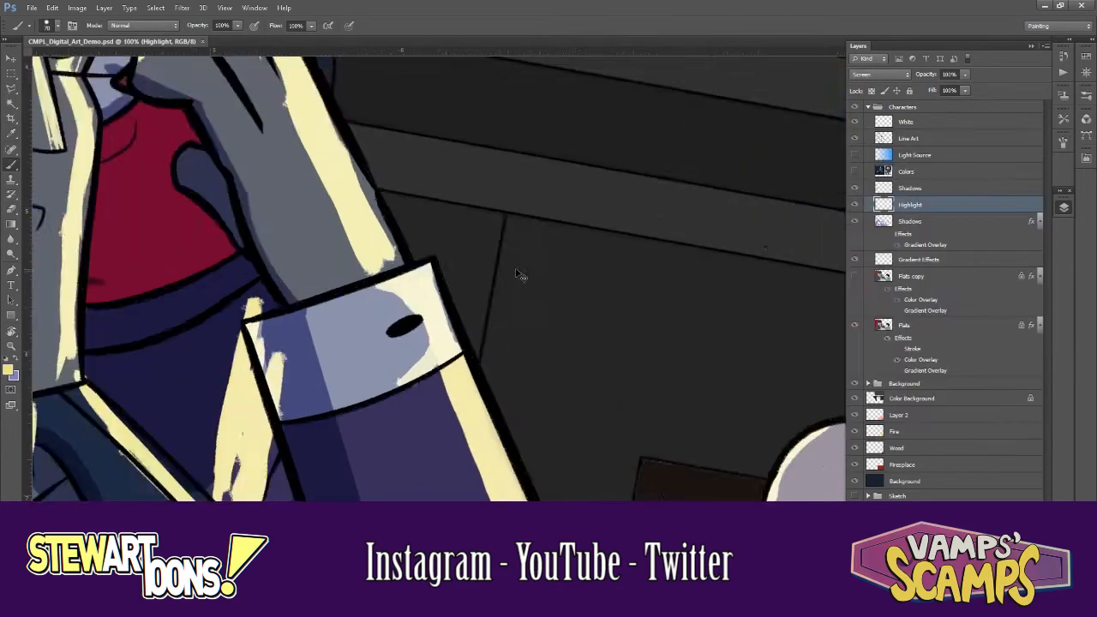
key(ctrl+minus)
scroll(514, 347, up, 5)
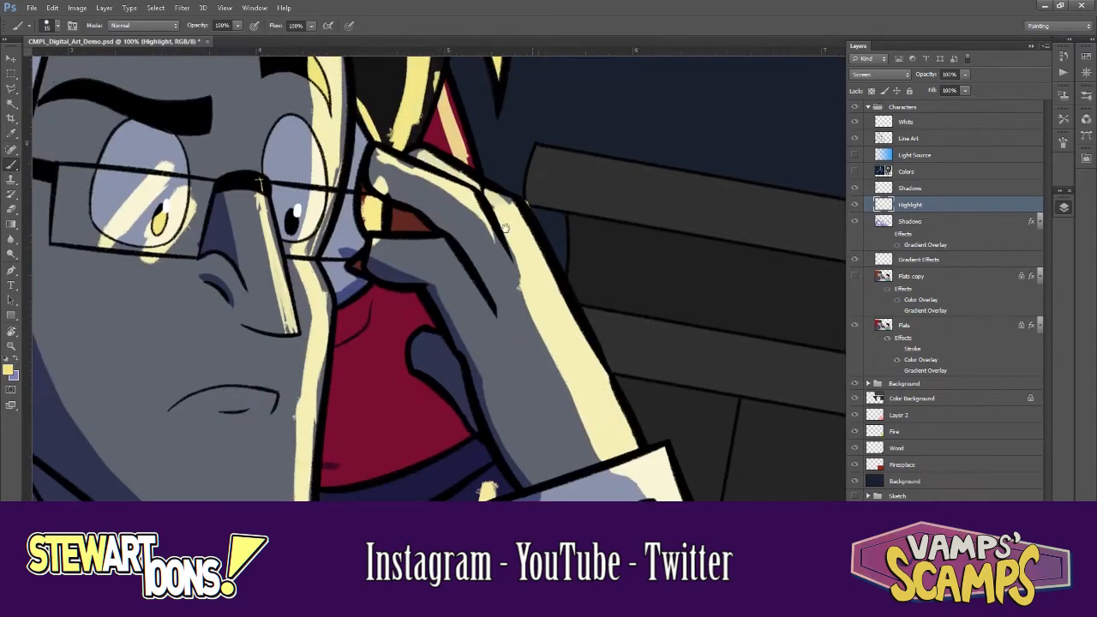
- Refine the yellow highlight edges on the man's raised hand and on the strip of hair beside it, alternating Brush and Eraser
key(r)
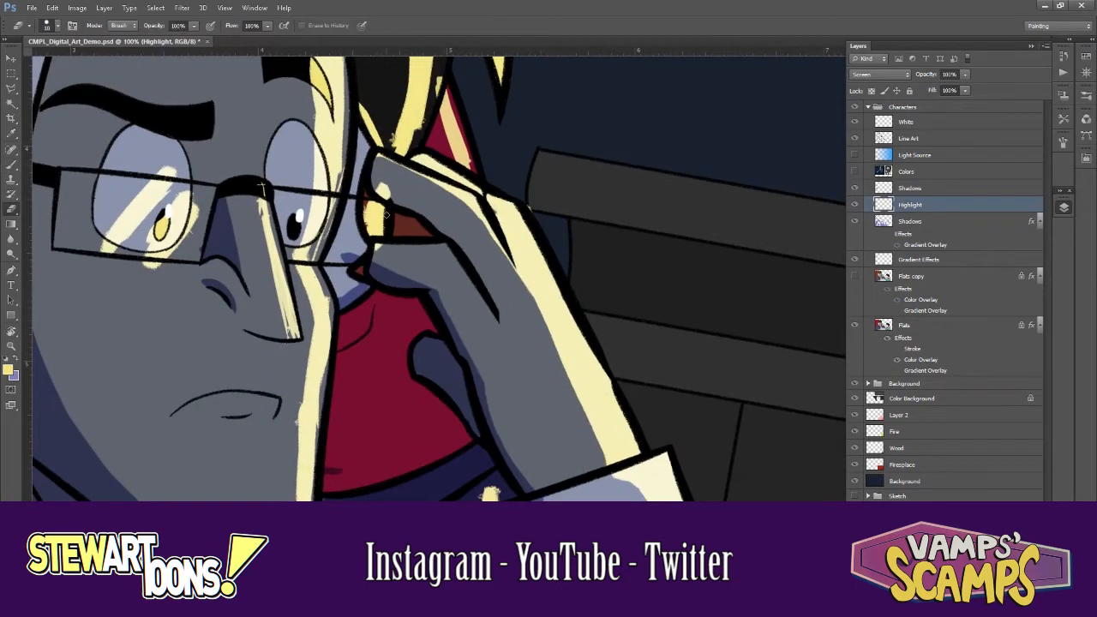
mouse_move(524, 286)
mouse_down()
mouse_move(573, 240)
mouse_move(525, 165)
mouse_move(536, 276)
mouse_up()
key(Escape)
key(b)
key(e)
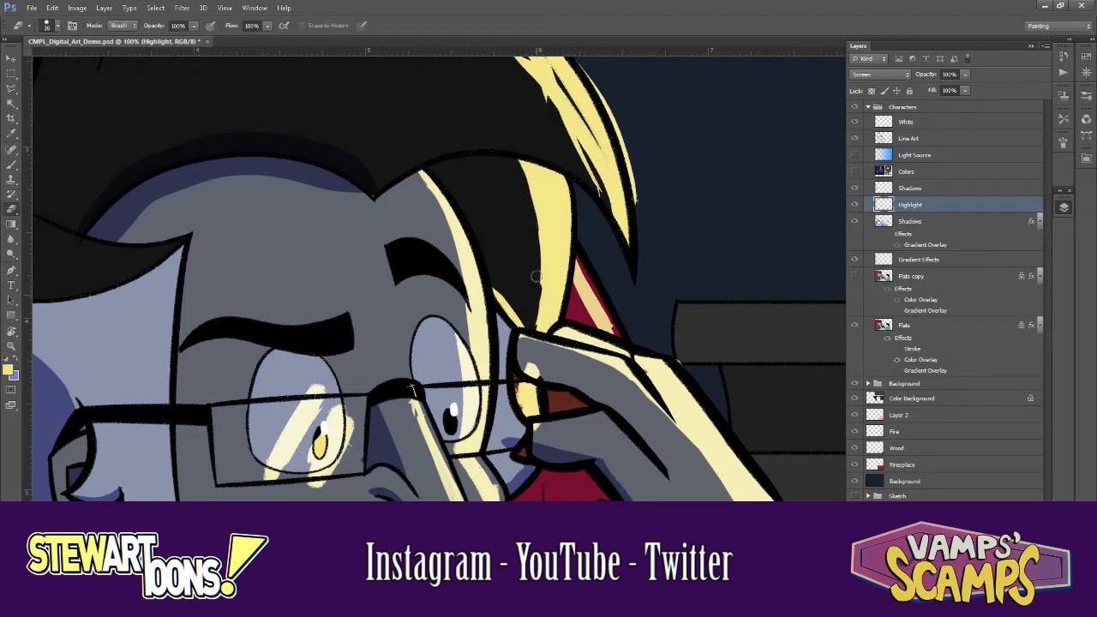
scroll(413, 388, down, 3)
scroll(615, 225, up, 2)
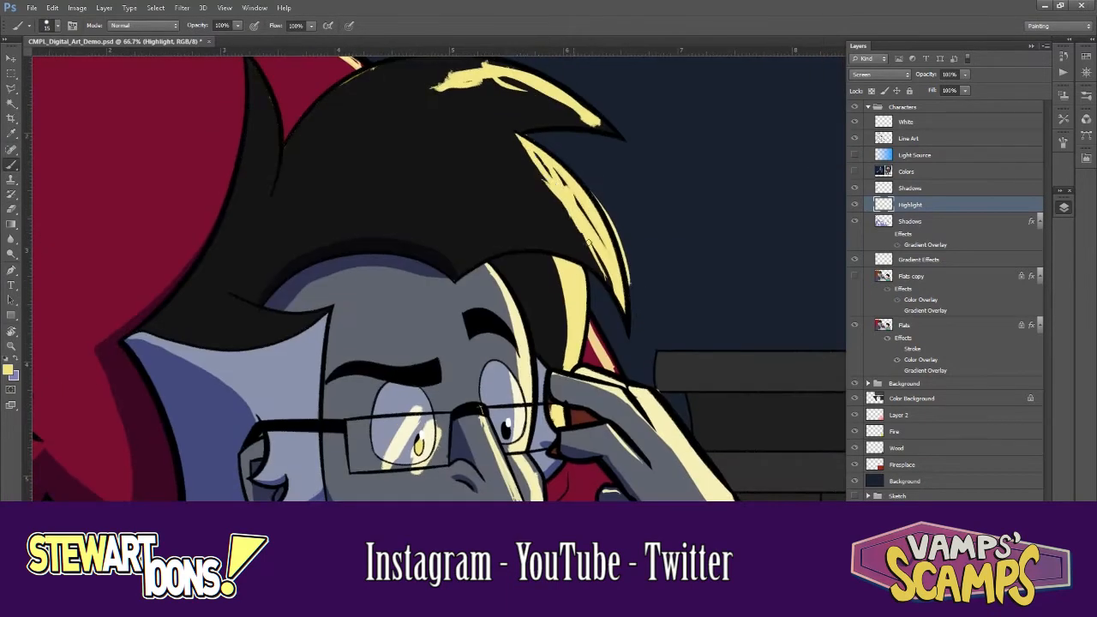
- Clean up the yellow highlights along the top of the man's hair and the chair's upper edge, and highlight his thin hair tuft
key(r)
drag(615, 224, 531, 326)
key(b)
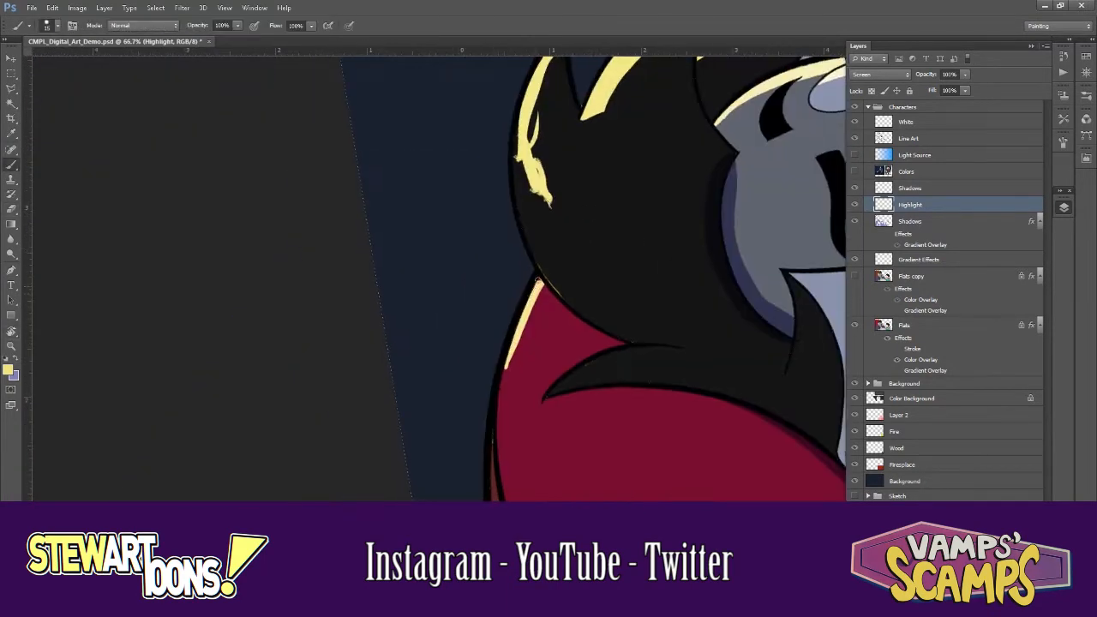
mouse_move(532, 257)
mouse_down()
mouse_move(522, 366)
mouse_move(530, 261)
mouse_up()
key(e)
drag(545, 336, 600, 173)
key(r)
drag(552, 321, 480, 257)
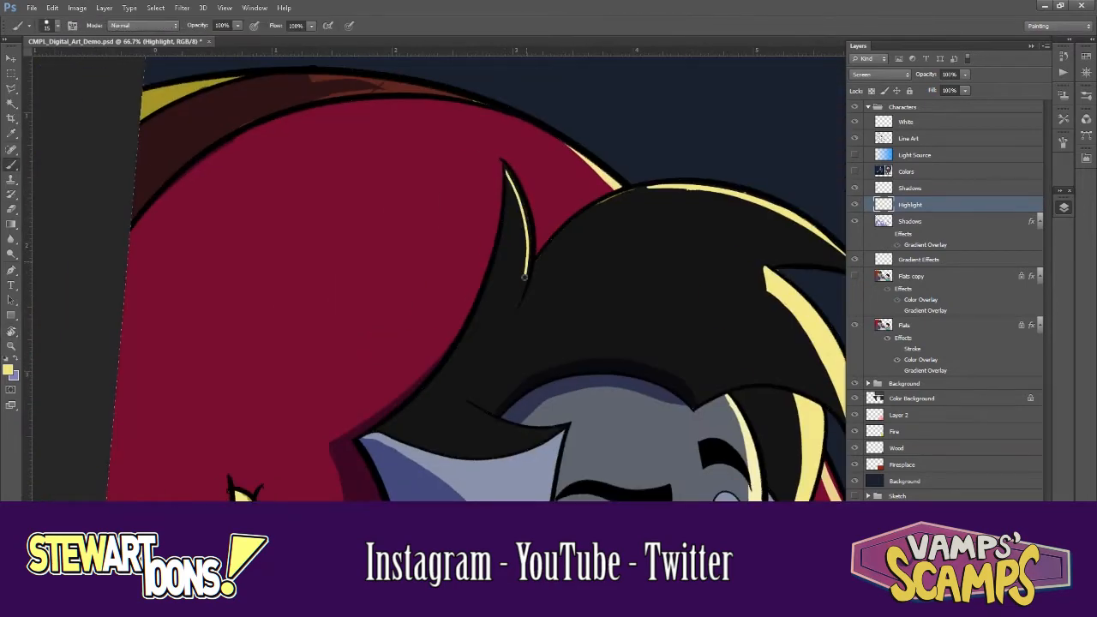
key(b)
scroll(480, 257, down, 3)
scroll(455, 292, up, 3)
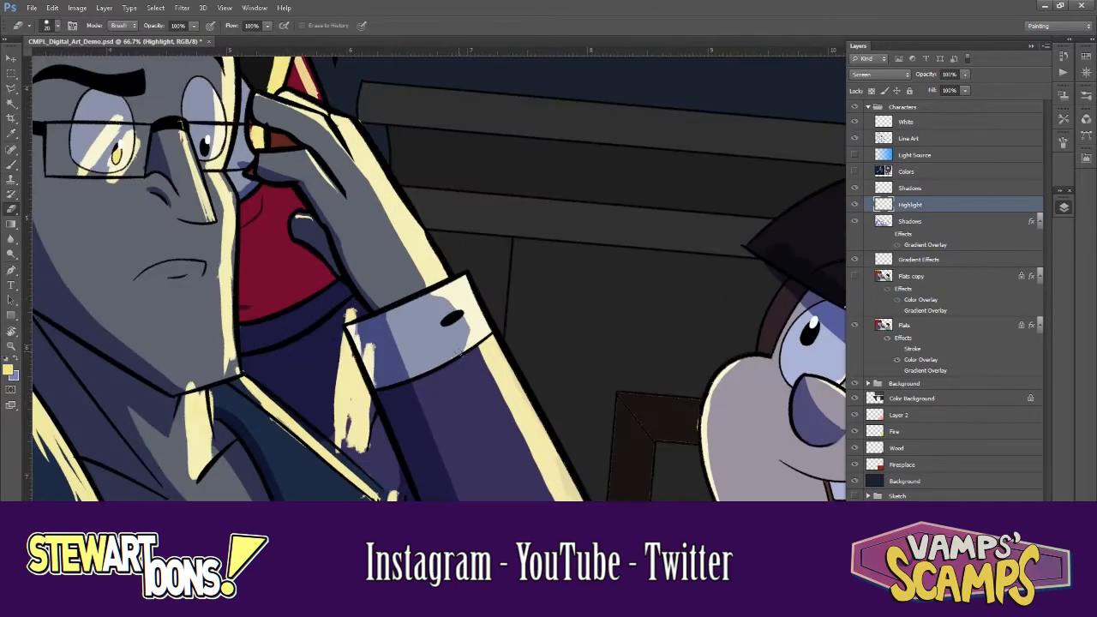
- Clean up the yellow highlights on the man's glasses, nose, cheek and forehead with Brush and Eraser
key(b)
mouse_move(202, 387)
mouse_down()
mouse_move(399, 276)
mouse_move(479, 432)
mouse_up()
key(b)
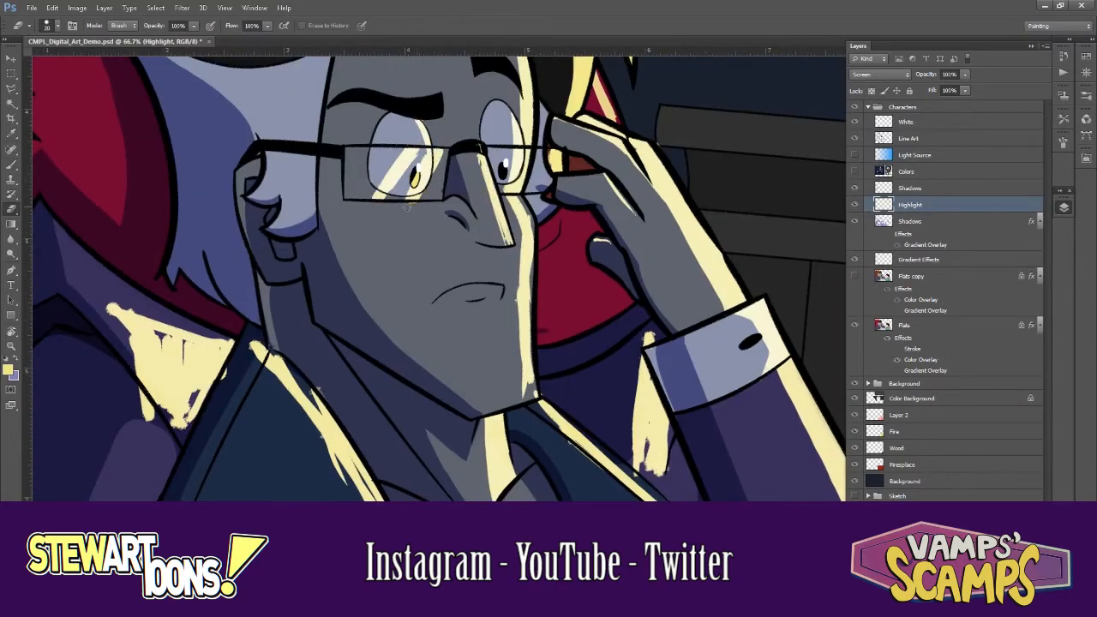
key(e)
drag(524, 235, 572, 409)
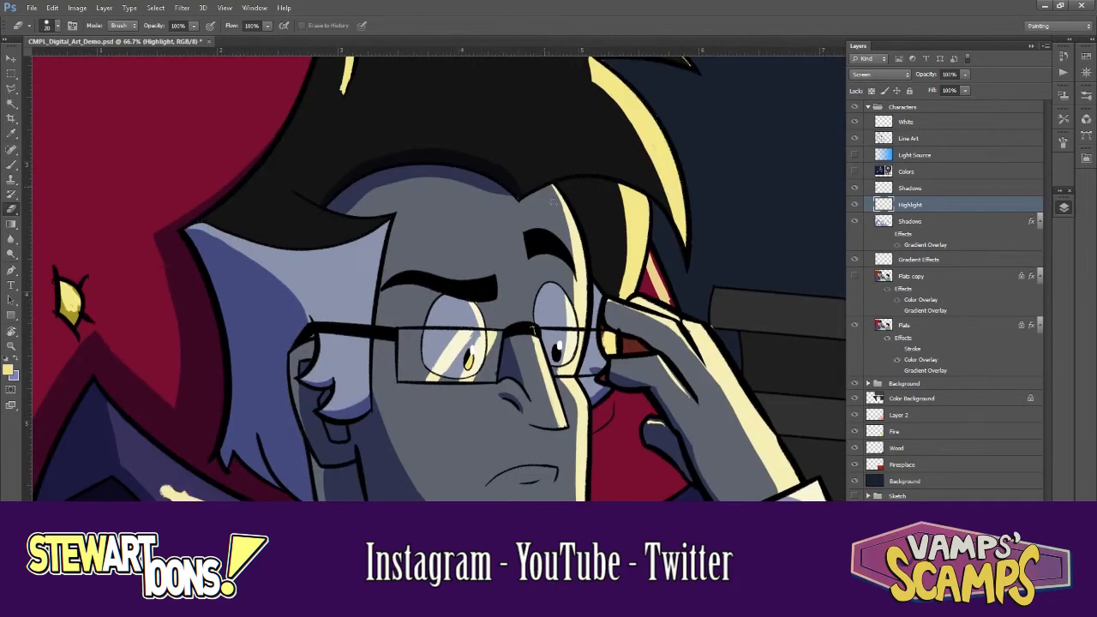
- Refine the yellow highlights on the man's fingers holding the newspaper
key(h)
mouse_move(661, 255)
mouse_down()
mouse_move(634, 282)
mouse_move(592, 267)
mouse_up()
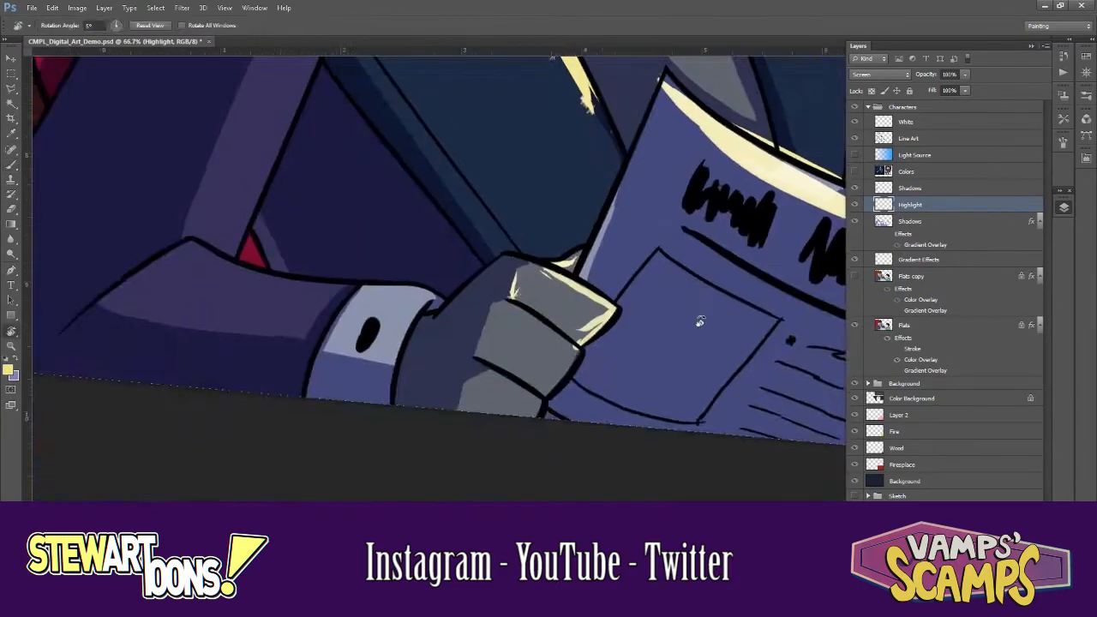
key(b)
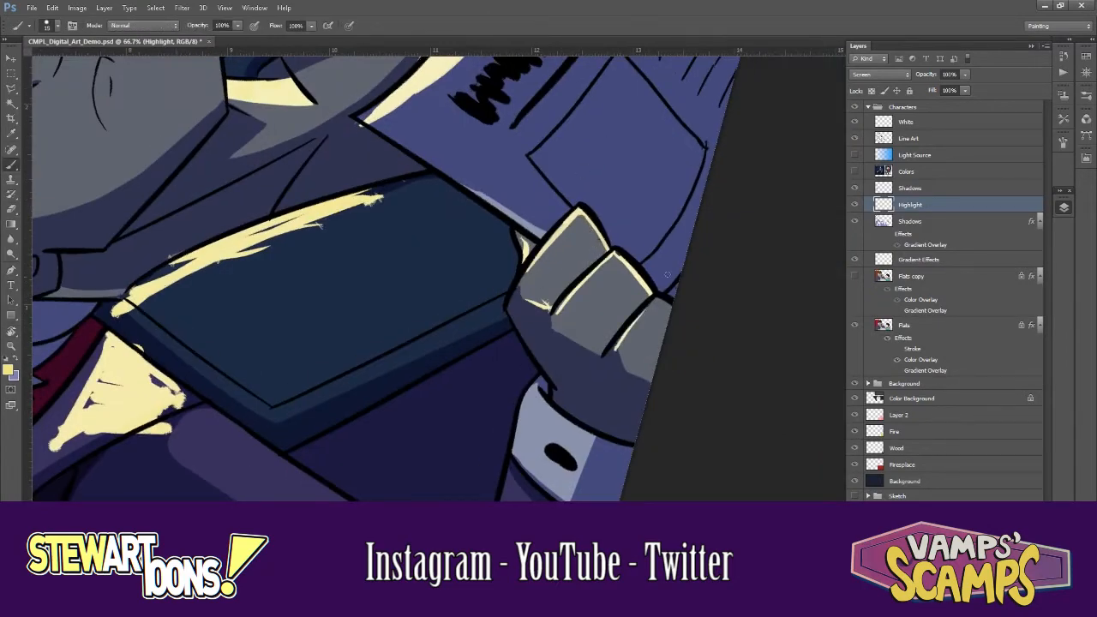
key(r)
drag(667, 275, 593, 225)
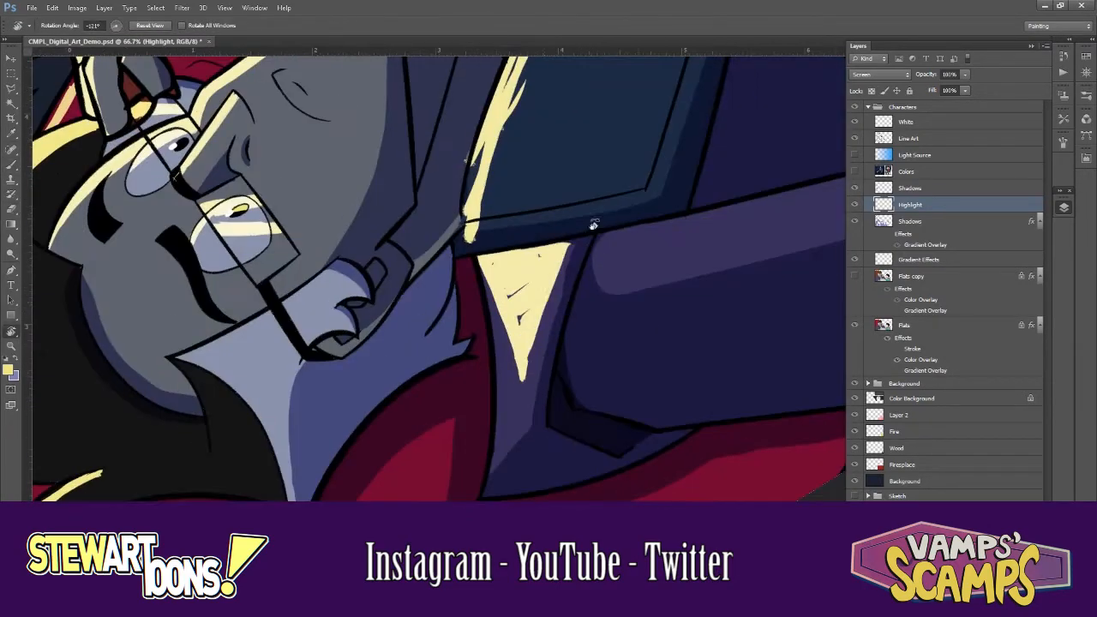
- Fill in and smooth the triangular yellow highlight on the man's coat collar
key(b)
drag(527, 377, 531, 259)
key(r)
drag(521, 374, 600, 390)
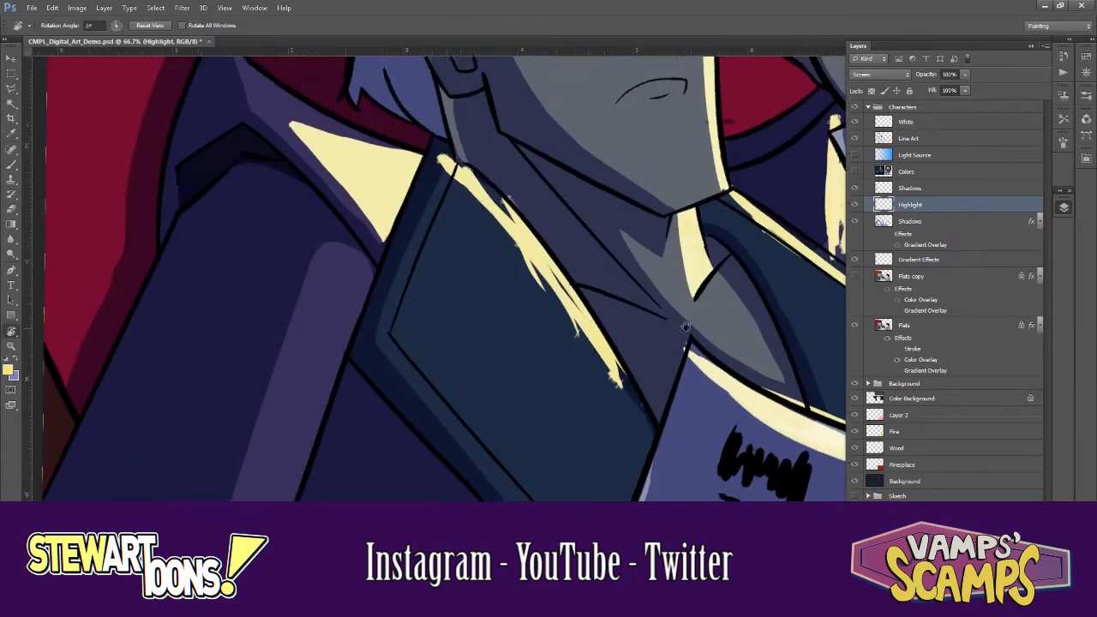
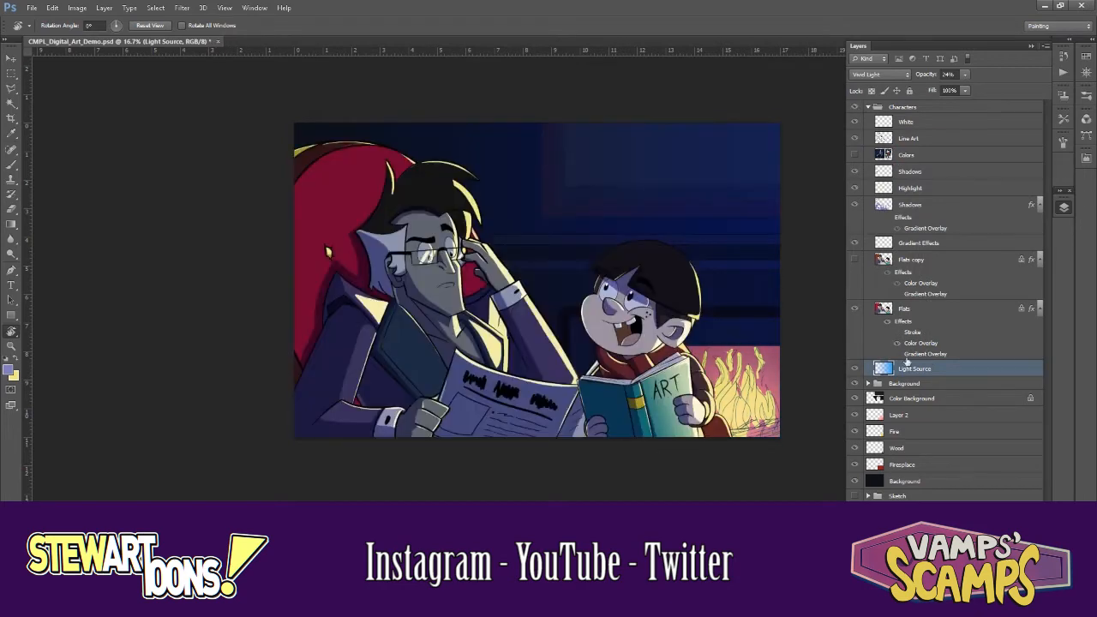
- Move the Light Source layer into the Background group, collapse the layer groups and save the document
key(Delete)
click(854, 310)
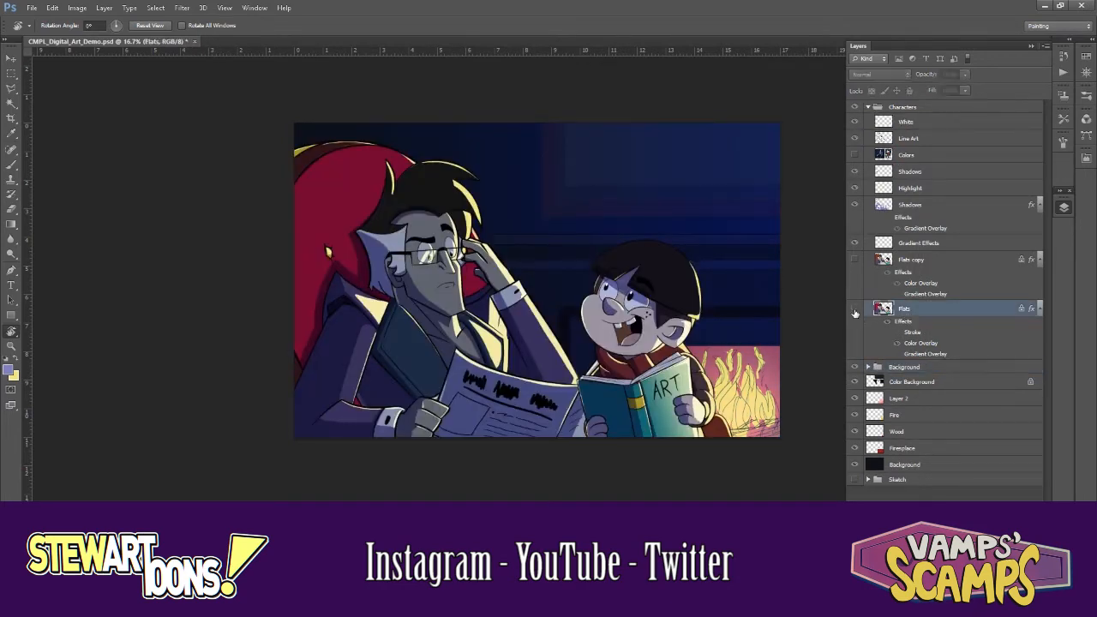
double_click(886, 223)
key(Escape)
key(ctrl+alt+z)
key(ctrl+alt+z)
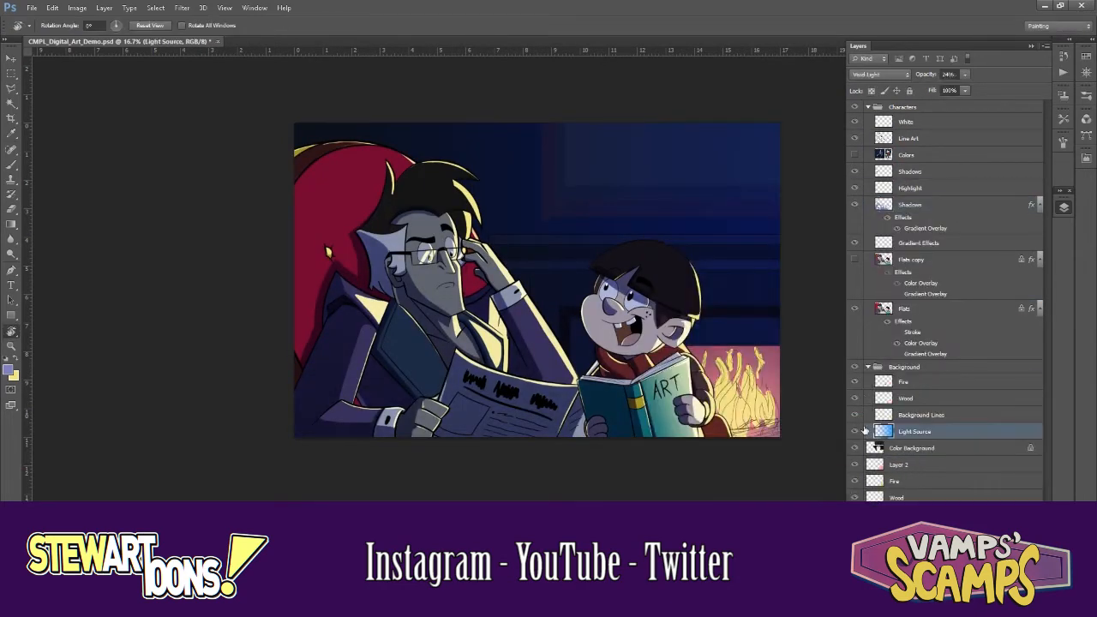
click(904, 367)
click(868, 367)
click(868, 106)
key(ctrl+s)
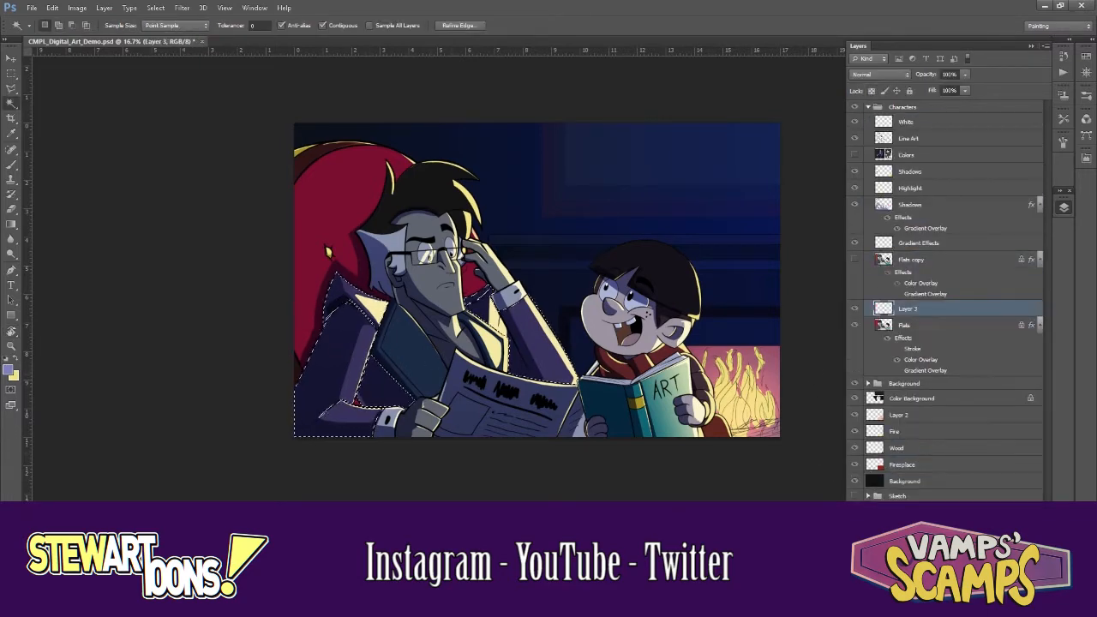
- Apply a cyan gradient to the man's raised sleeve on Layer 3 and set the layer's blend mode to Divide
key(g)
click(878, 74)
click(879, 264)
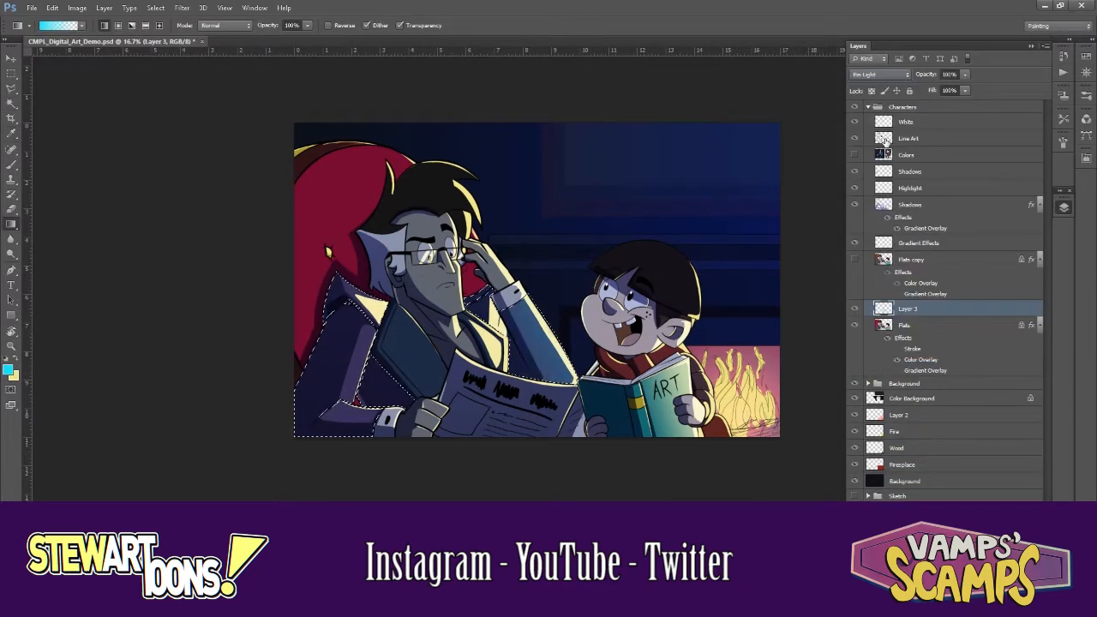
- Try darkening the man's lower coat with a Multiply layer above Flats and a Hue/Saturation lightness adjustment, and hide that layer
key(alt+[)
key(w)
click(371, 362)
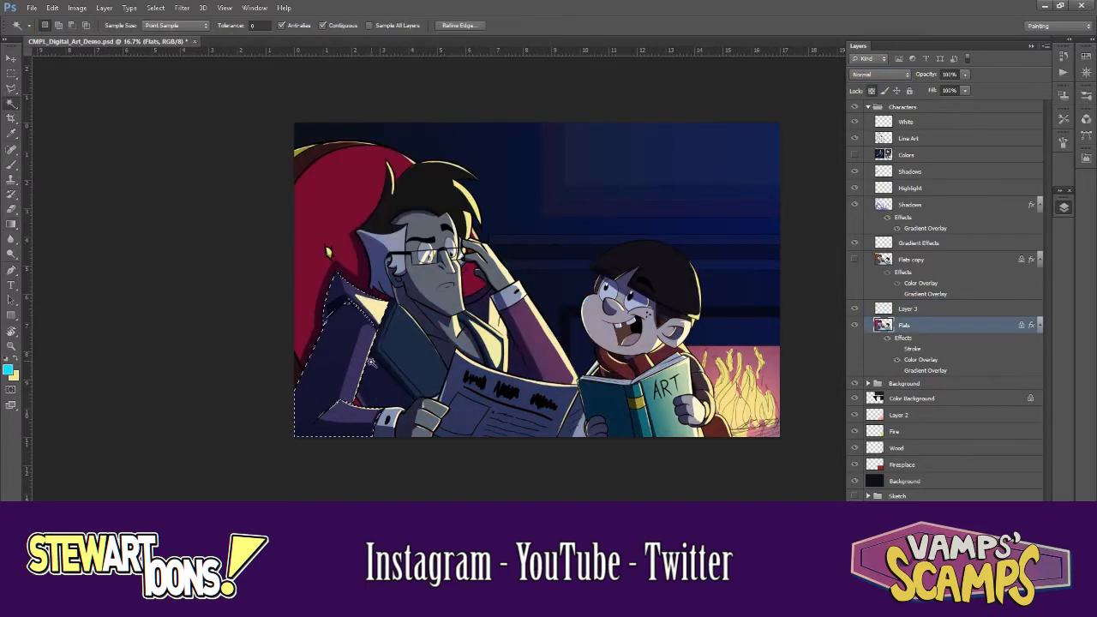
click(903, 309)
key(g)
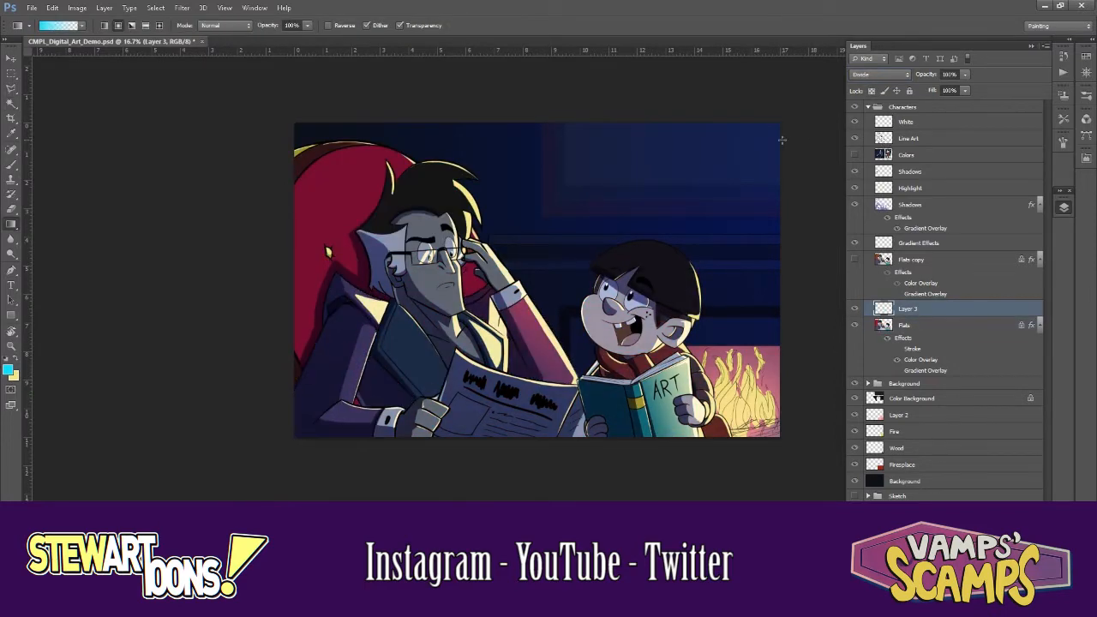
key(ctrl+shift+alt+n)
key(ctrl+u)
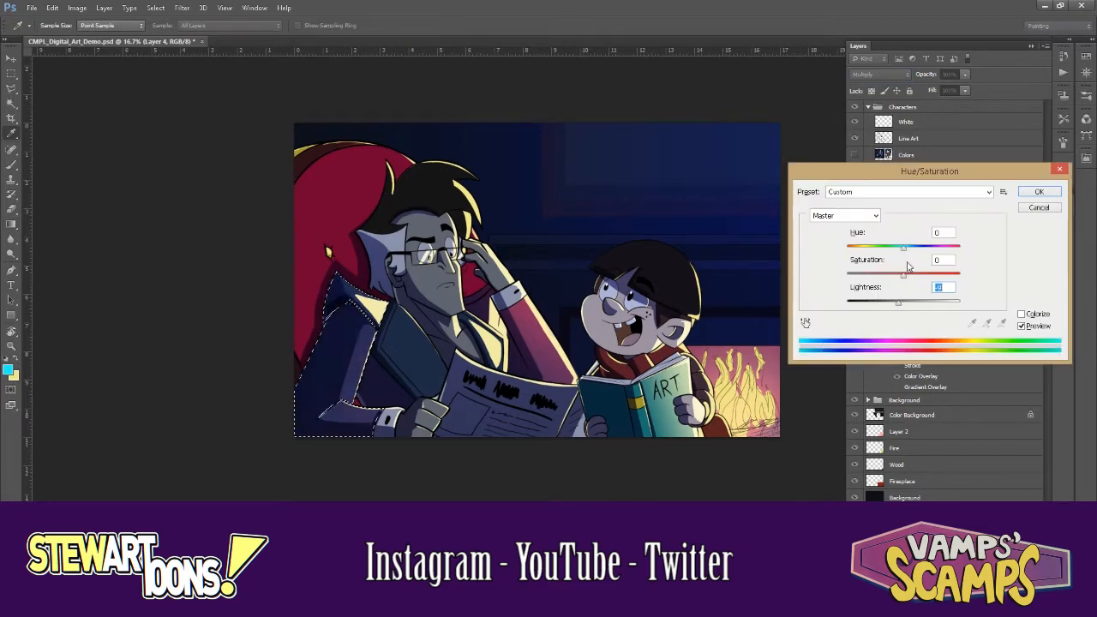
click(1039, 191)
key(ctrl+d)
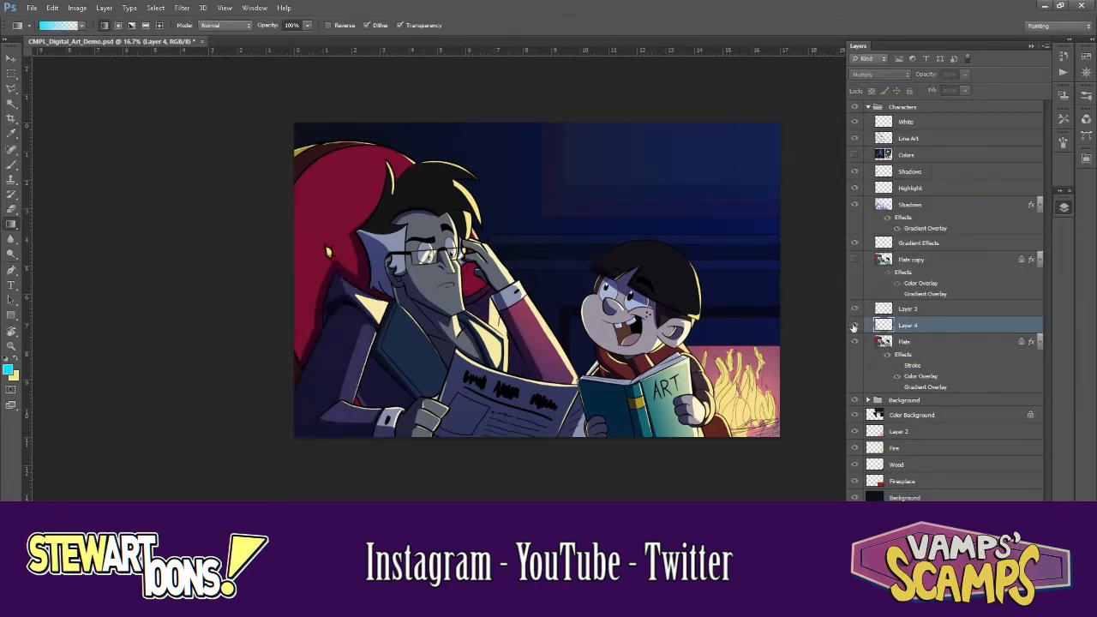
click(854, 328)
- Try a cyan gradient over the red chair on a new layer with a changed blend mode, and hide that layer
key(w)
click(905, 341)
click(306, 159)
key(ctrl+shift+alt+n)
key(g)
drag(296, 257, 377, 249)
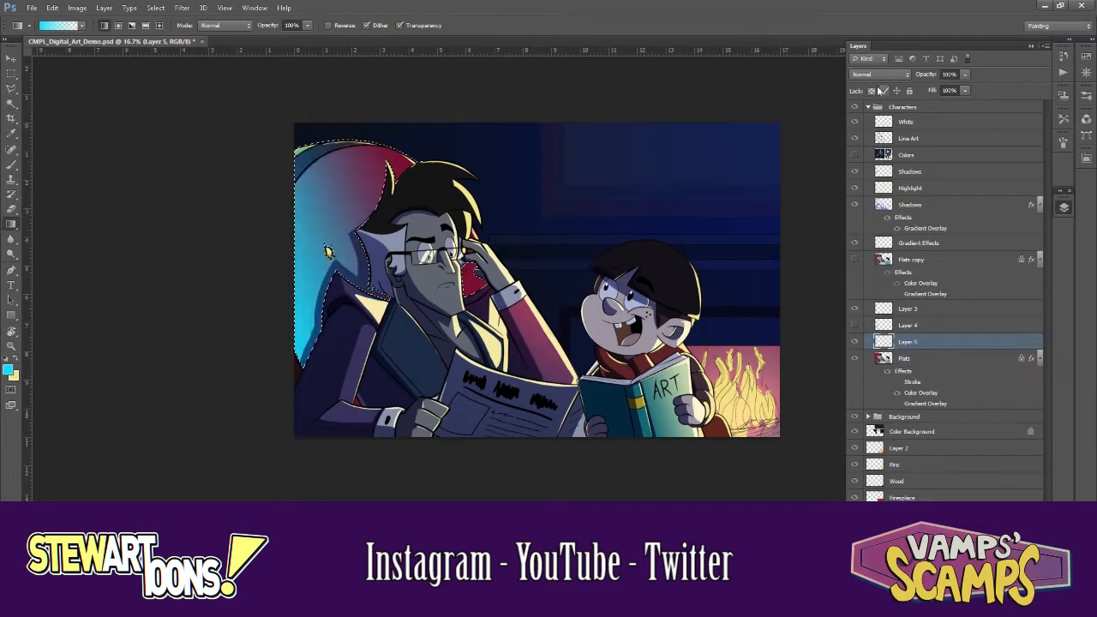
click(879, 74)
click(871, 131)
click(854, 342)
- Select the red chair from the Flats layer and shade it with a gradient on a new Multiply layer
click(904, 358)
key(w)
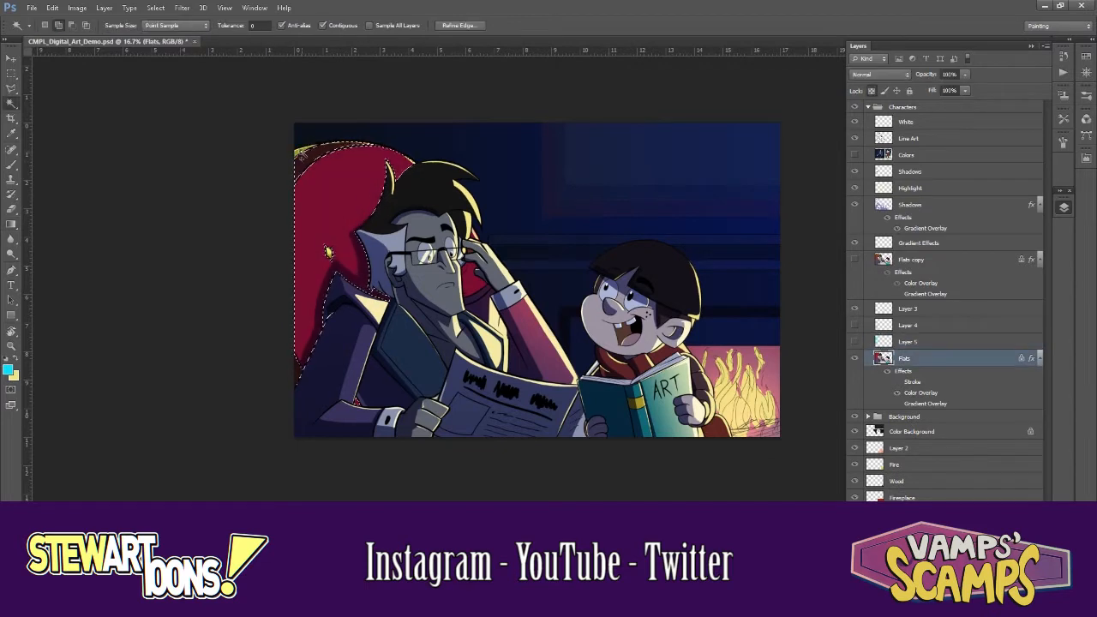
key(ctrl+shift+alt+n)
key(g)
drag(560, 370, 343, 274)
key(ctrl+z)
key(w)
click(879, 74)
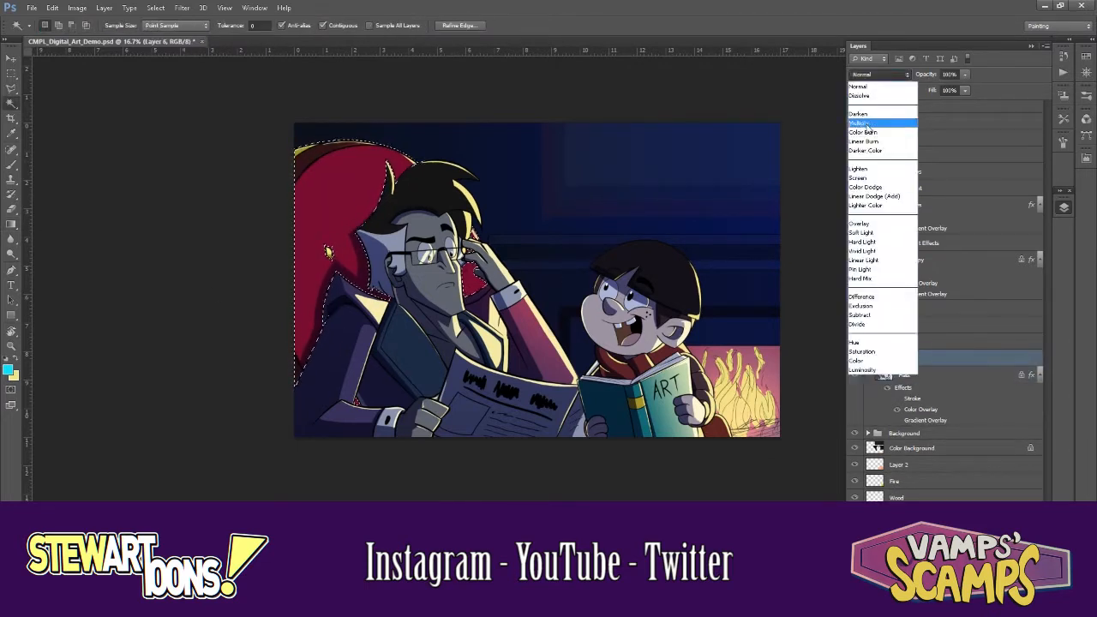
click(872, 122)
key(g)
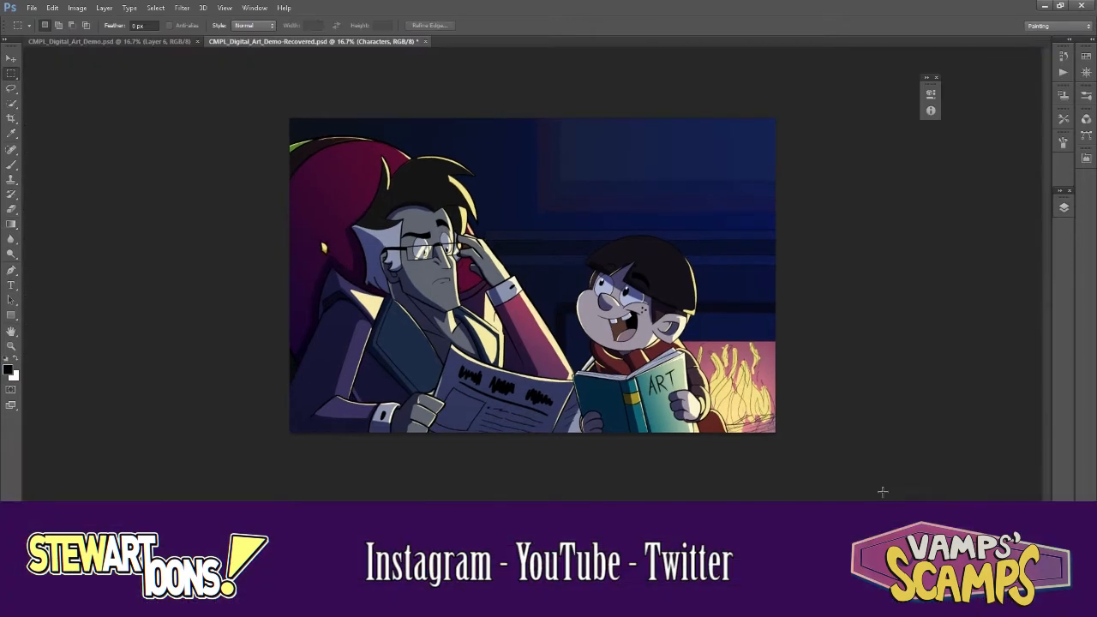
- In the recovered document, sample the highlight yellow and select all painted areas of the Highlight layer
click(1062, 209)
click(902, 243)
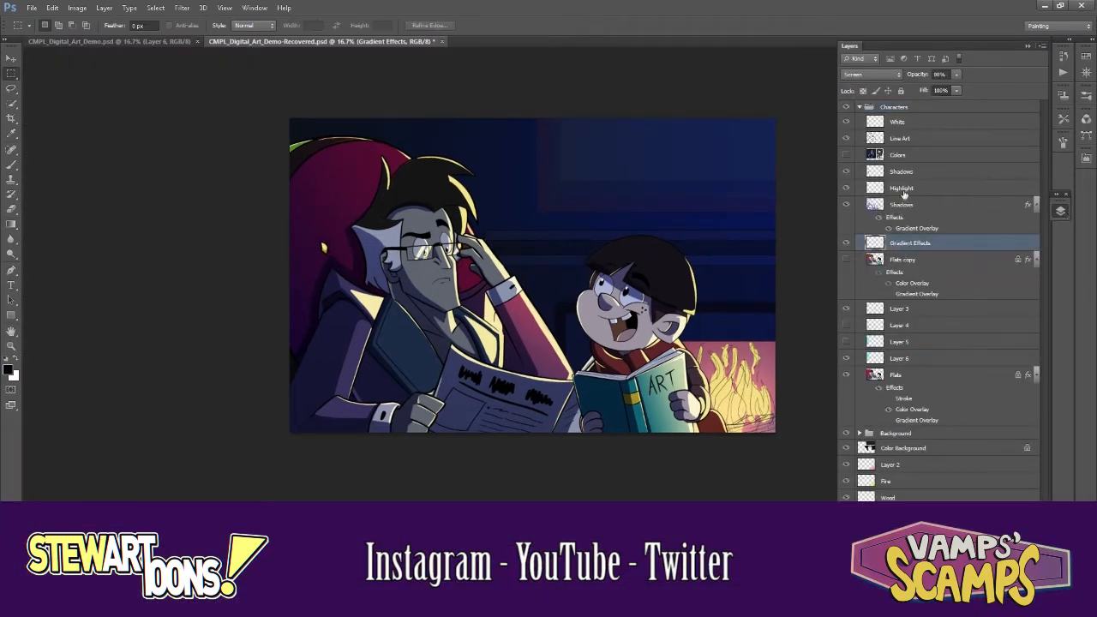
click(902, 188)
click(11, 133)
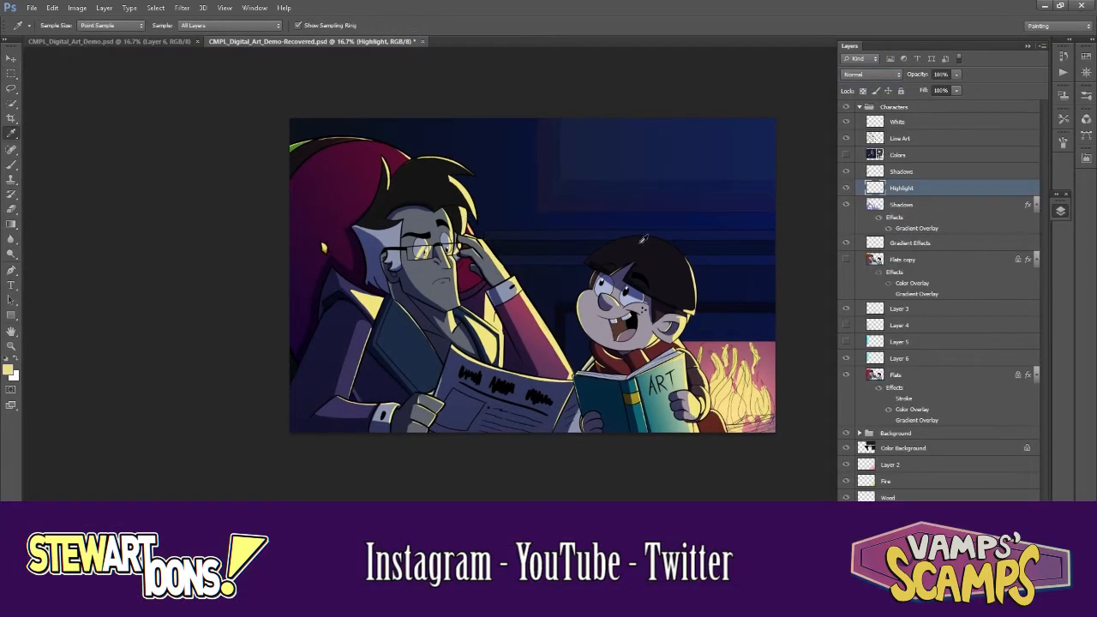
drag(12, 103, 56, 115)
click(554, 166)
key(ctrl+shift+i)
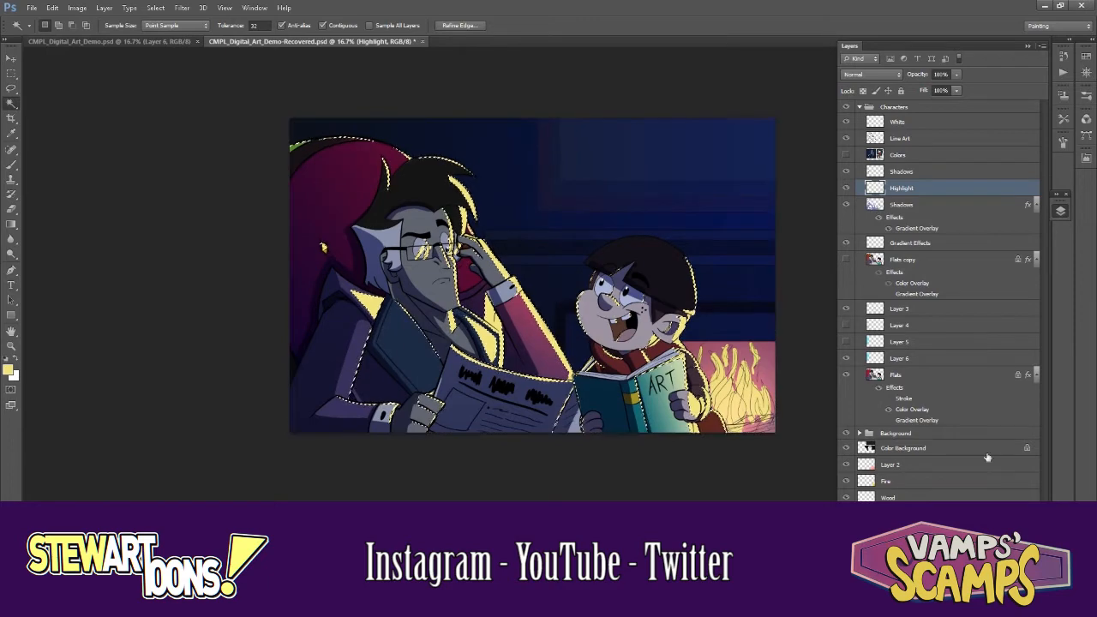
- Add a new layer named Highlight Gradient above the Highlight layer and hide the original Highlight layer
click(1012, 600)
double_click(903, 188)
text(Highlight Gradient)
key(Return)
click(847, 204)
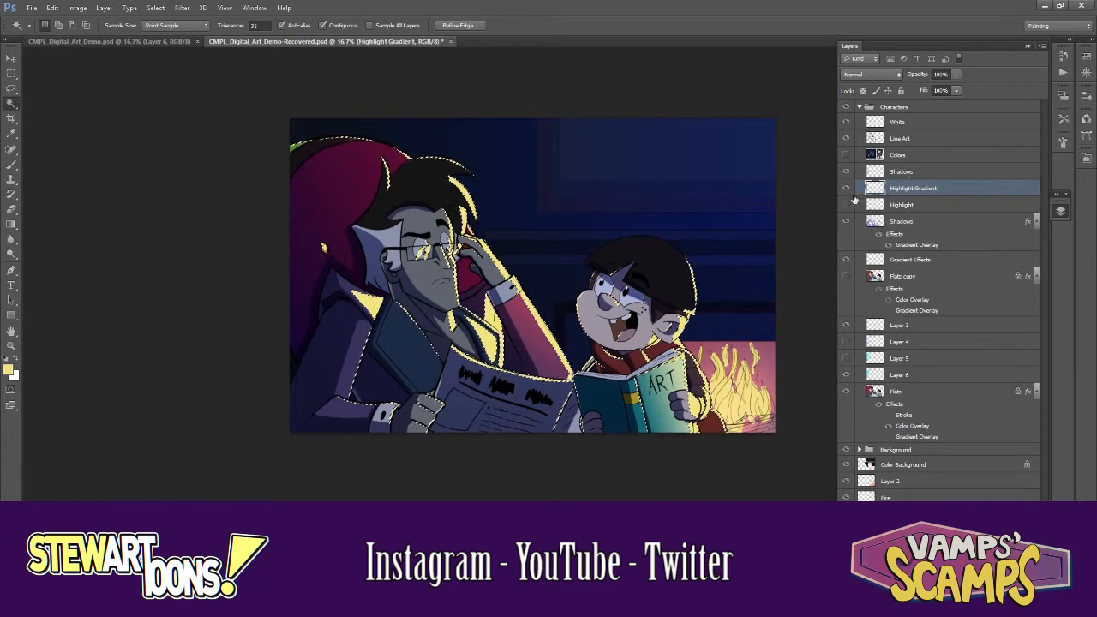
- Try a yellow-to-white gradient over the selected highlights with the layer's blend mode set to Screen
key(g)
drag(734, 327, 117, 297)
key(ctrl+z)
drag(712, 216, 539, 262)
click(873, 74)
click(851, 167)
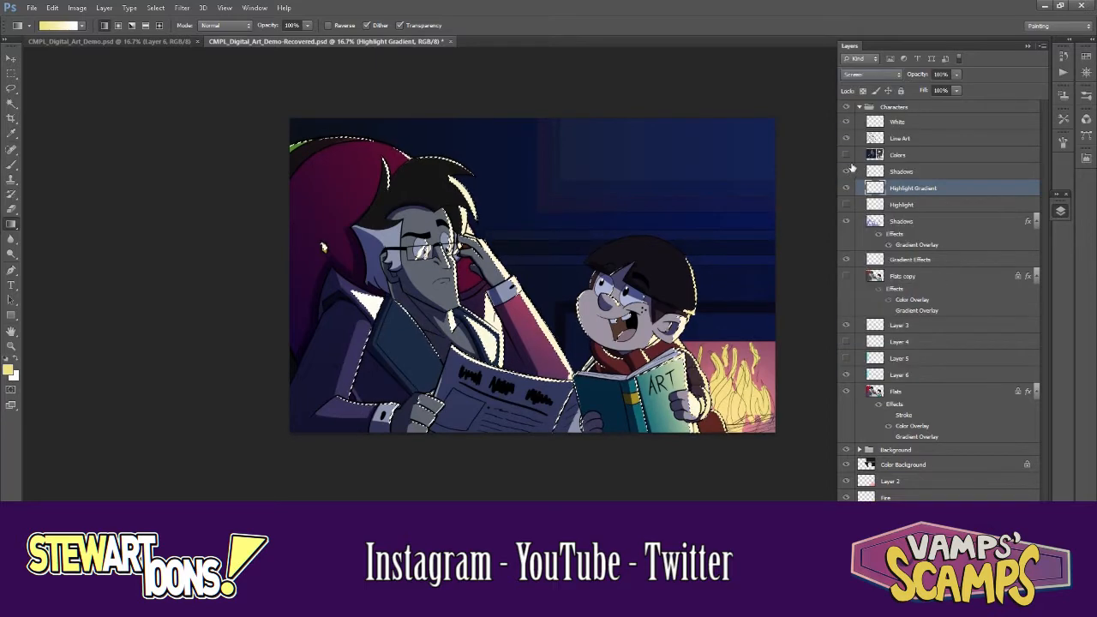
- Fill the selected highlights with a yellow-to-transparent linear gradient fading away from the fire, deselect, and set the layer to Screen
click(81, 25)
double_click(41, 48)
key(ctrl+alt+z)
key(ctrl+alt+z)
drag(728, 265, 504, 207)
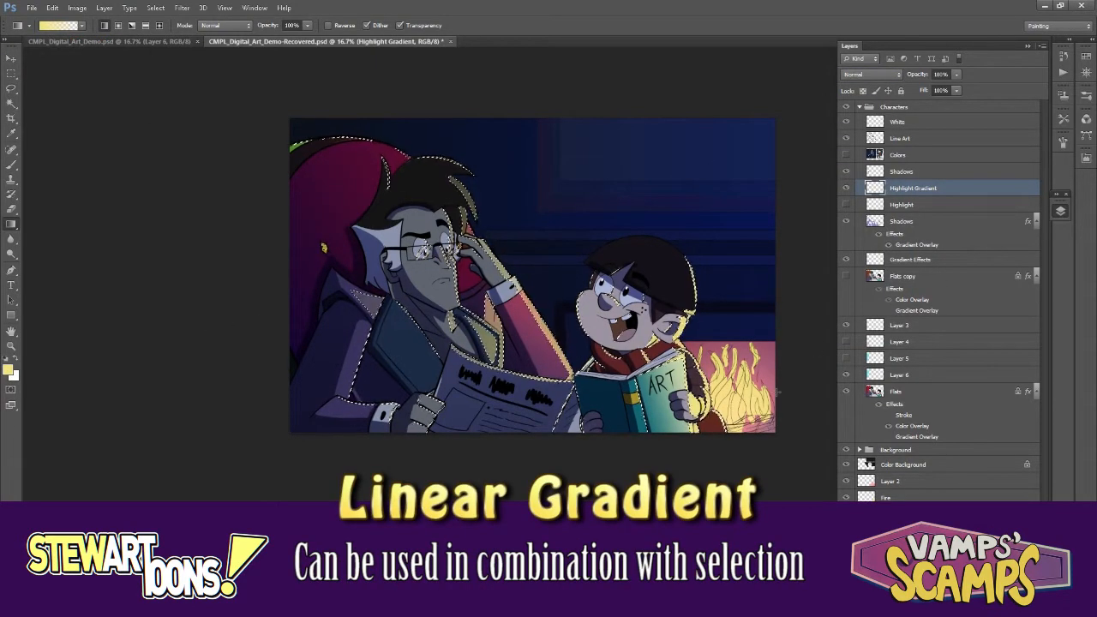
key(ctrl+d)
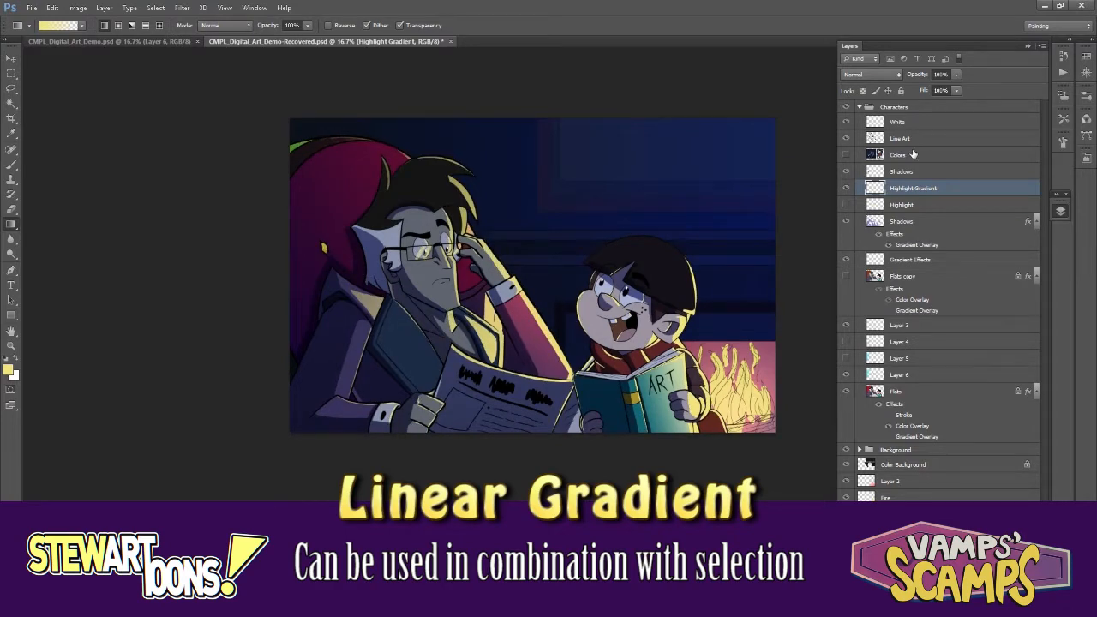
click(873, 74)
click(875, 188)
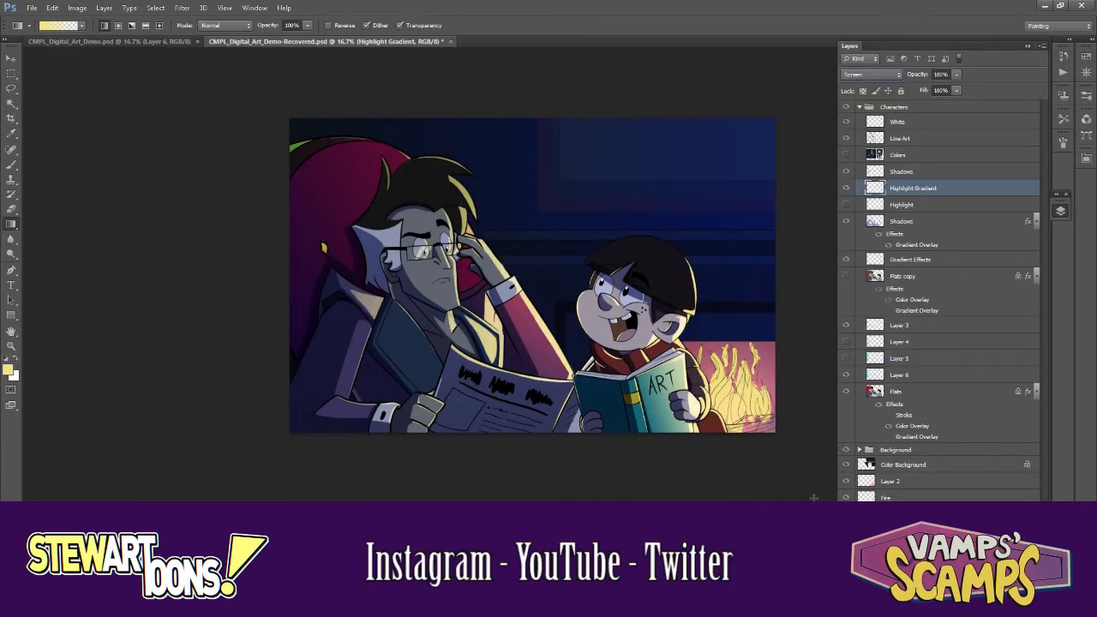
- Turn off the effects of the Shadows layer below Highlight and set its blend mode to Normal
click(914, 242)
click(891, 375)
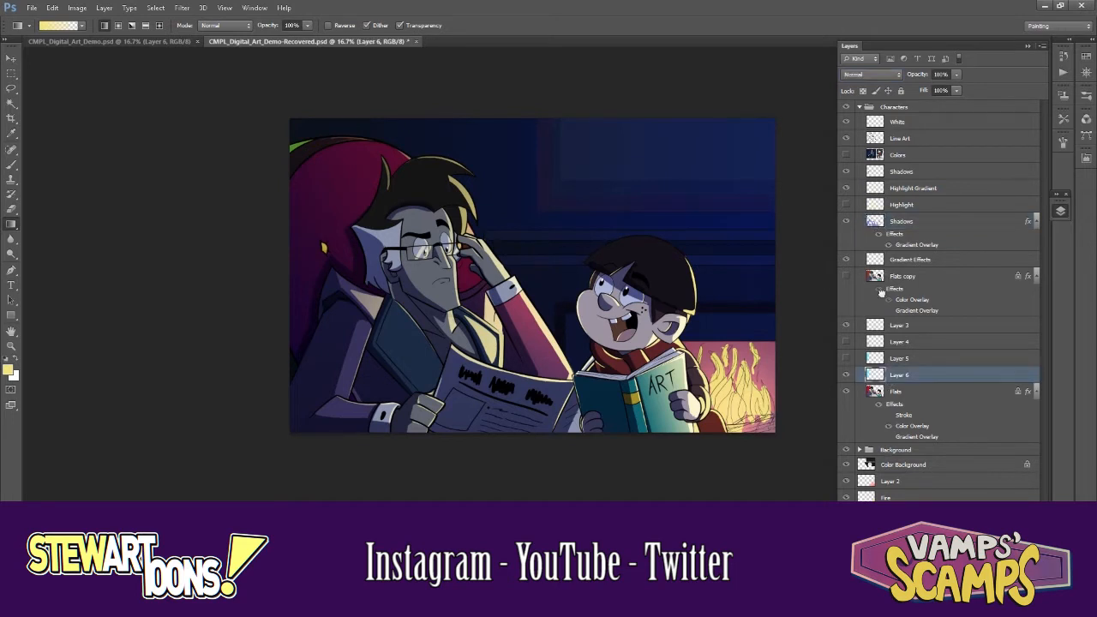
click(884, 277)
click(880, 234)
click(896, 224)
click(886, 74)
click(879, 91)
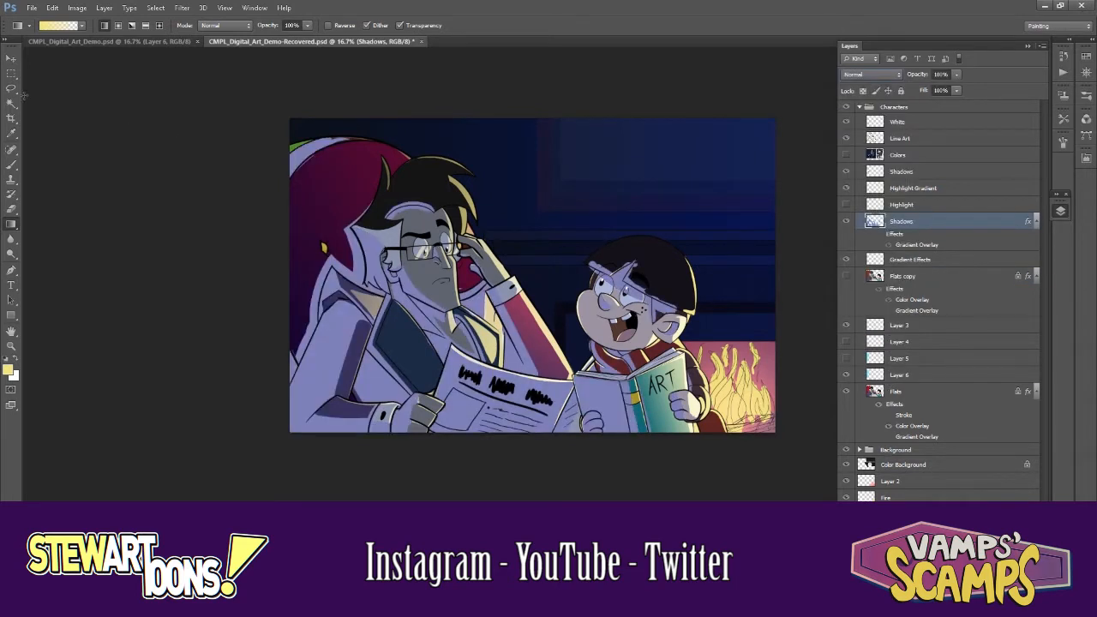
- Sample the purple shadow colour as the foreground and undo the Shadows layer's change to Normal blend mode
key(i)
key(ctrl+z)
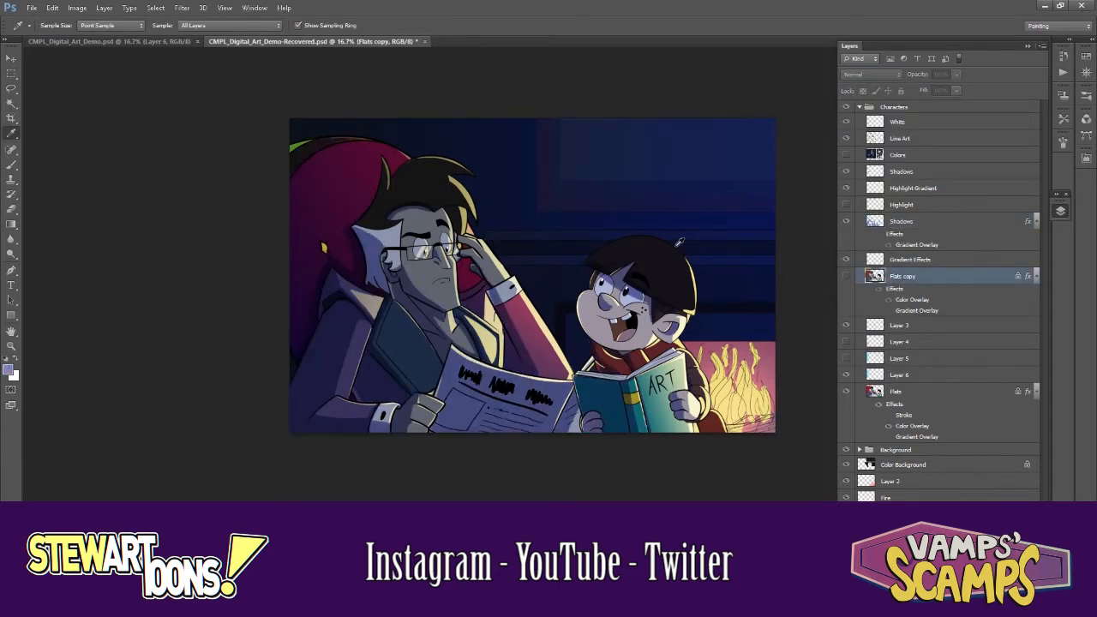
- Retouch the shadow edges around the boy's fringe, forehead and eyes on the Shadows layer below Highlight
key(ctrl+plus)
key(ctrl+plus)
key(ctrl+plus)
drag(806, 182, 644, 282)
key(ctrl+plus)
key(ctrl+plus)
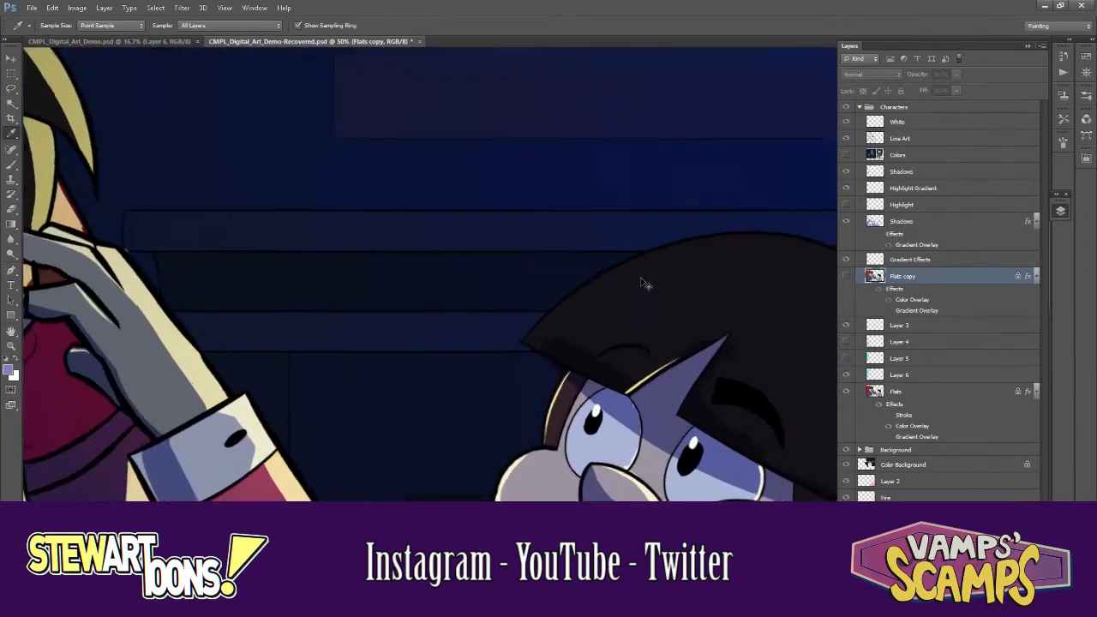
key(e)
click(902, 225)
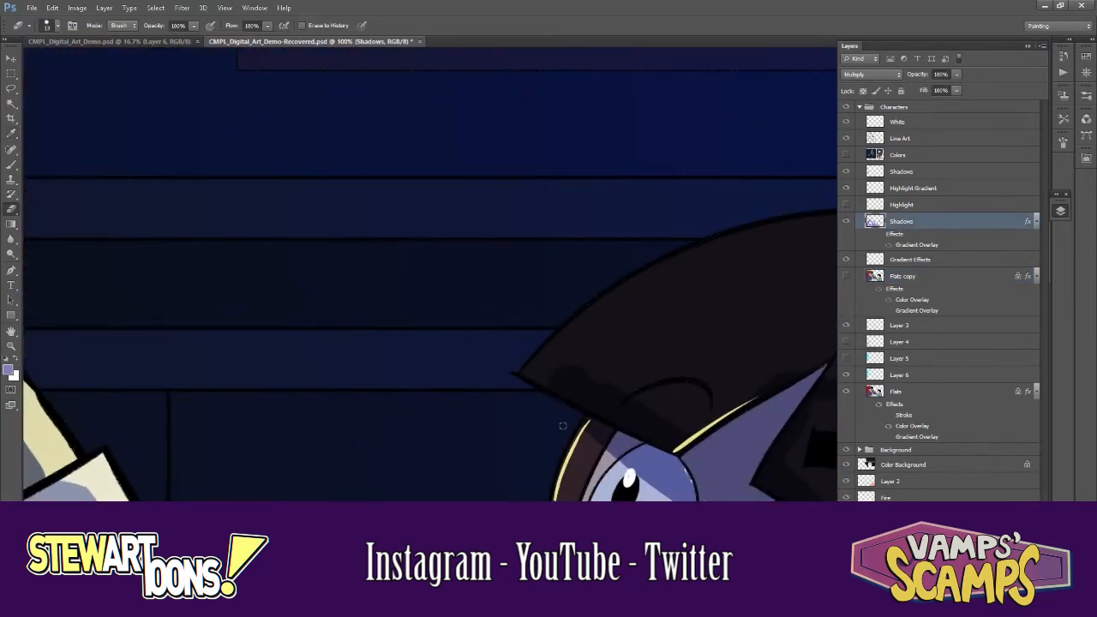
mouse_move(778, 447)
mouse_down()
mouse_move(634, 352)
mouse_move(571, 268)
mouse_up()
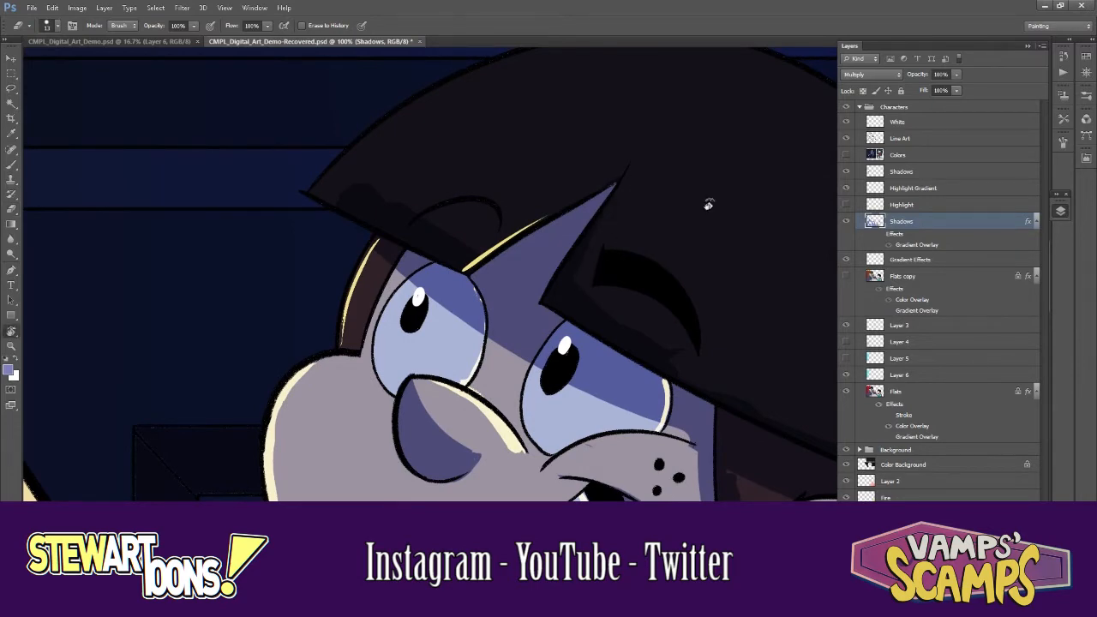
drag(708, 204, 578, 179)
key(b)
key(r)
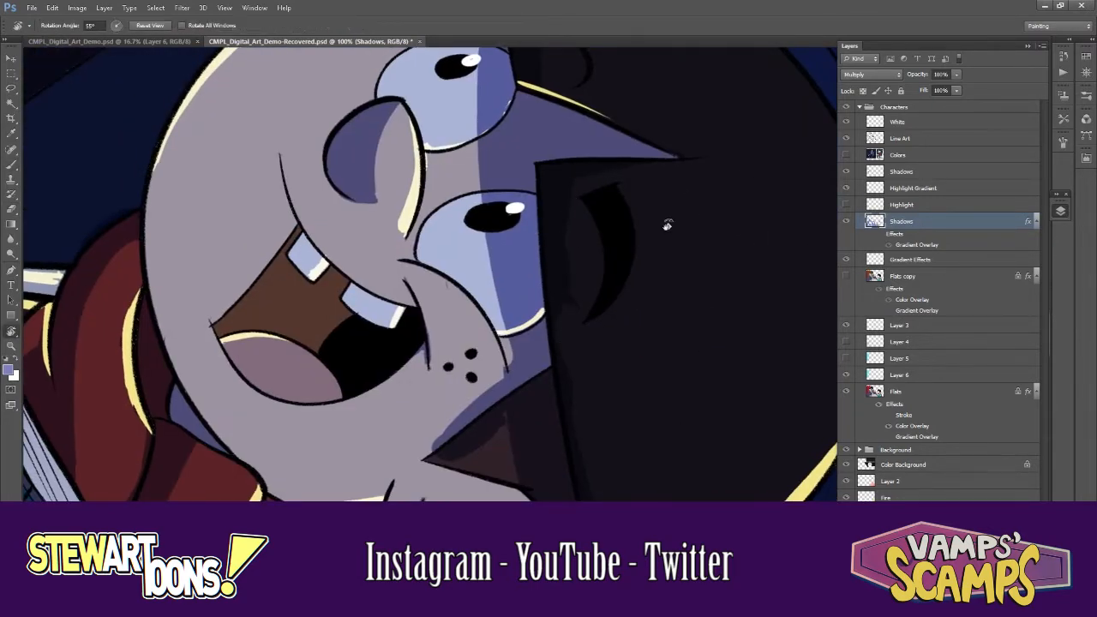
- Clean up the shadow between the boy's eye, cheek and sideburn using the Eraser and Brush
drag(666, 225, 642, 188)
key(ctrl+minus)
key(ctrl+minus)
key(e)
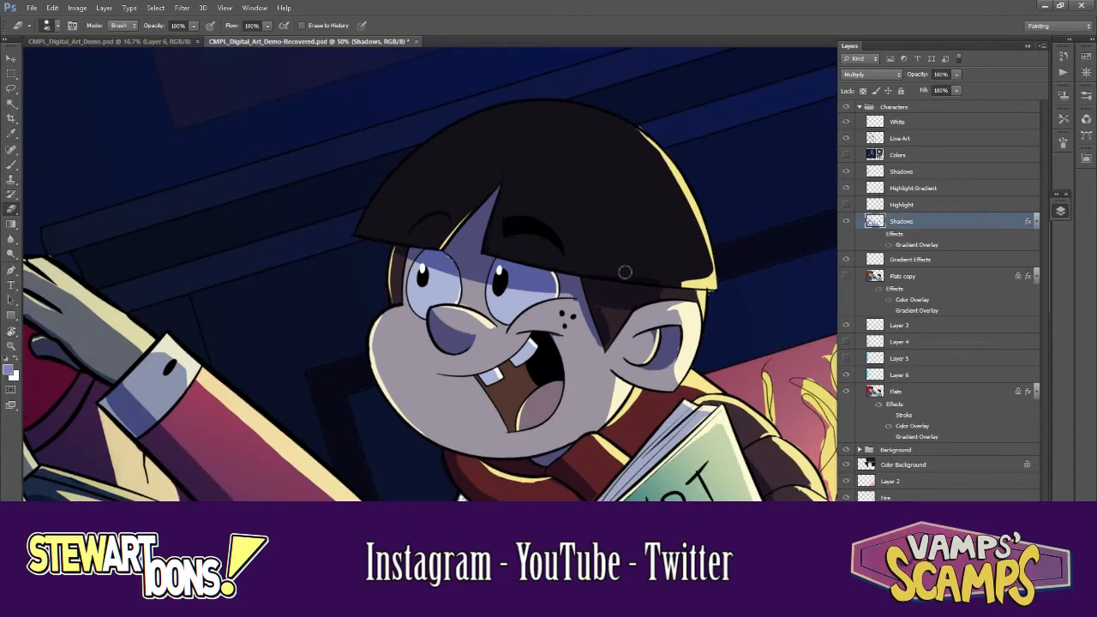
key(ctrl+plus)
key(ctrl+plus)
key(b)
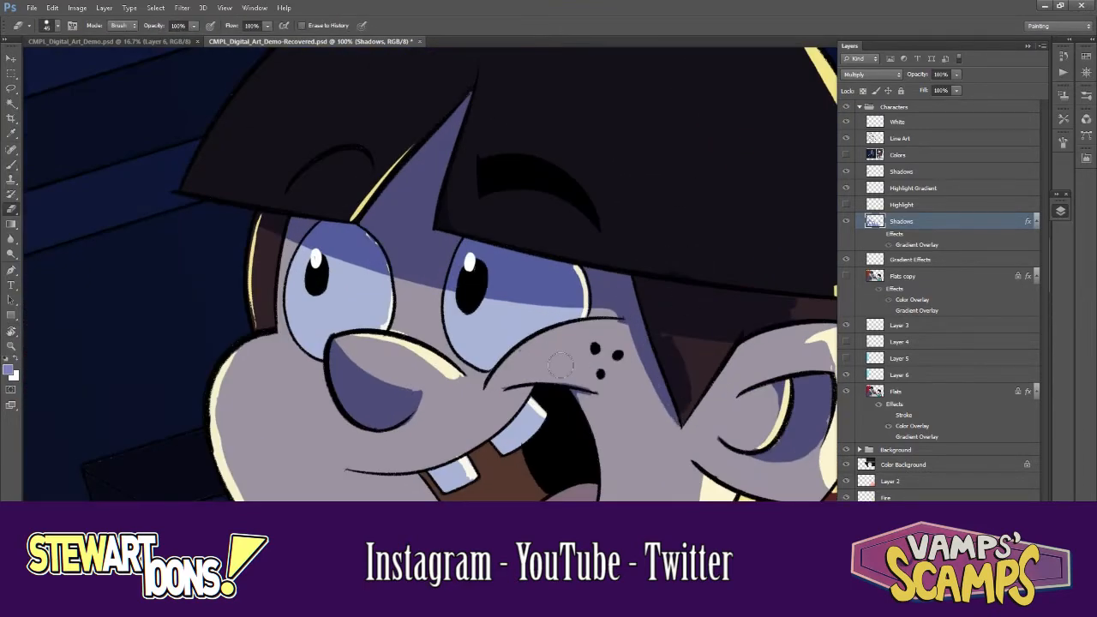
drag(597, 308, 525, 290)
key(e)
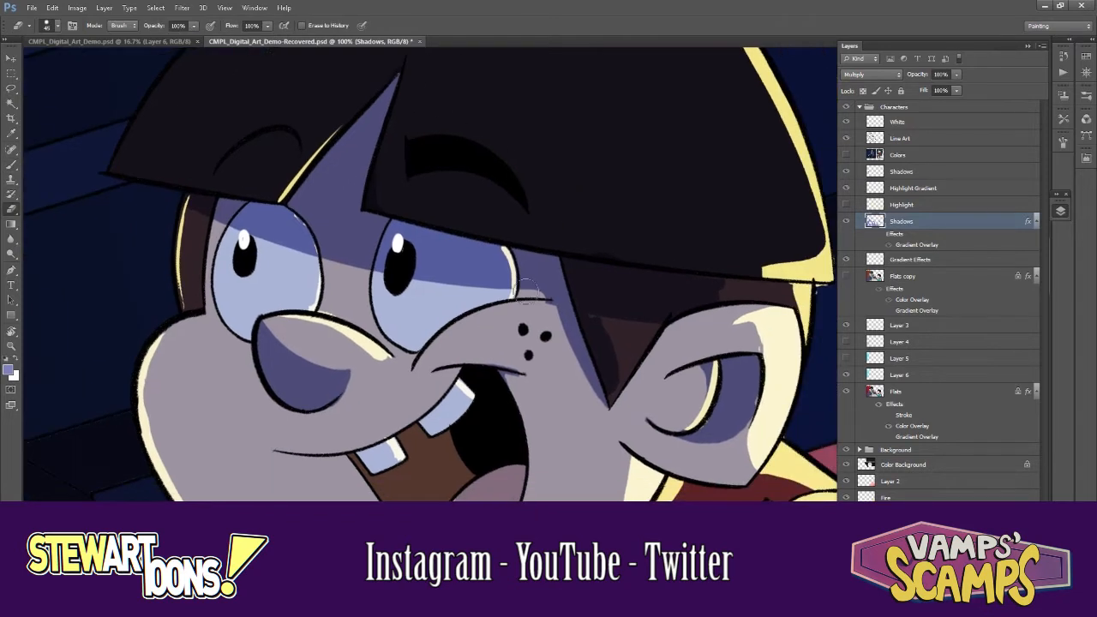
key(b)
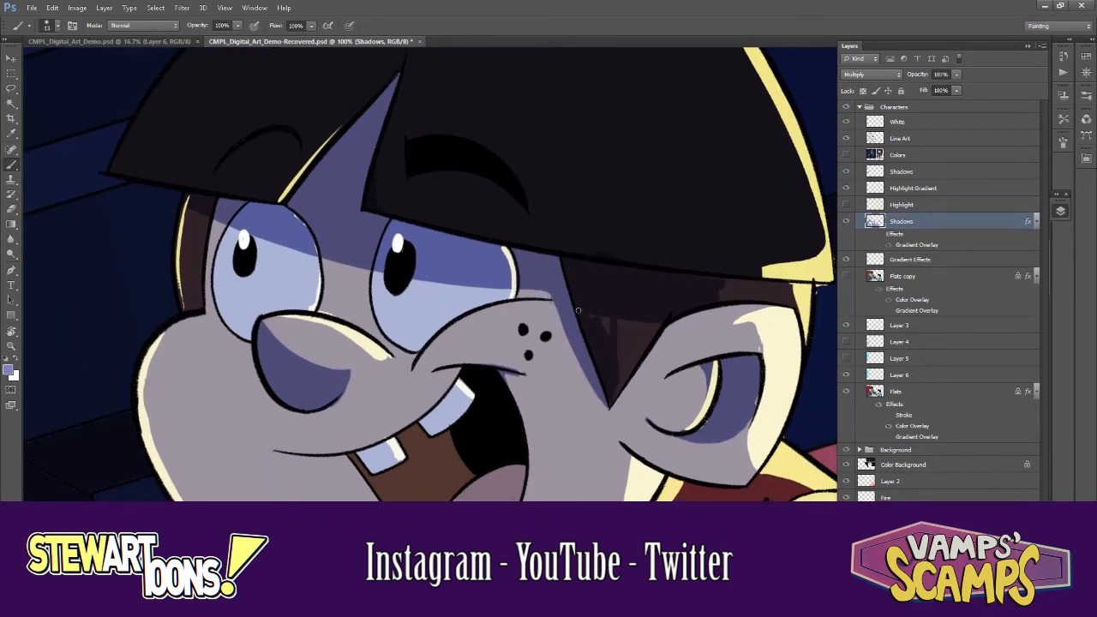
- Reshape the shadow across the boy's sideburn by painting and erasing along the hair above his ear
click(57, 28)
click(476, 162)
key(e)
key(b)
key(e)
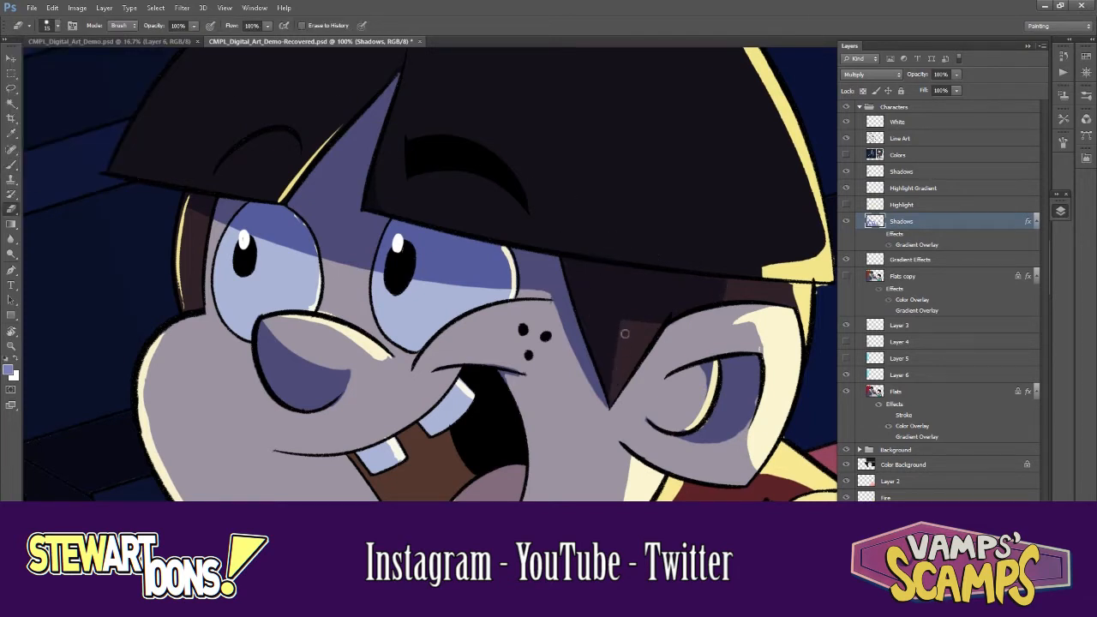
key(b)
scroll(655, 280, down, 3)
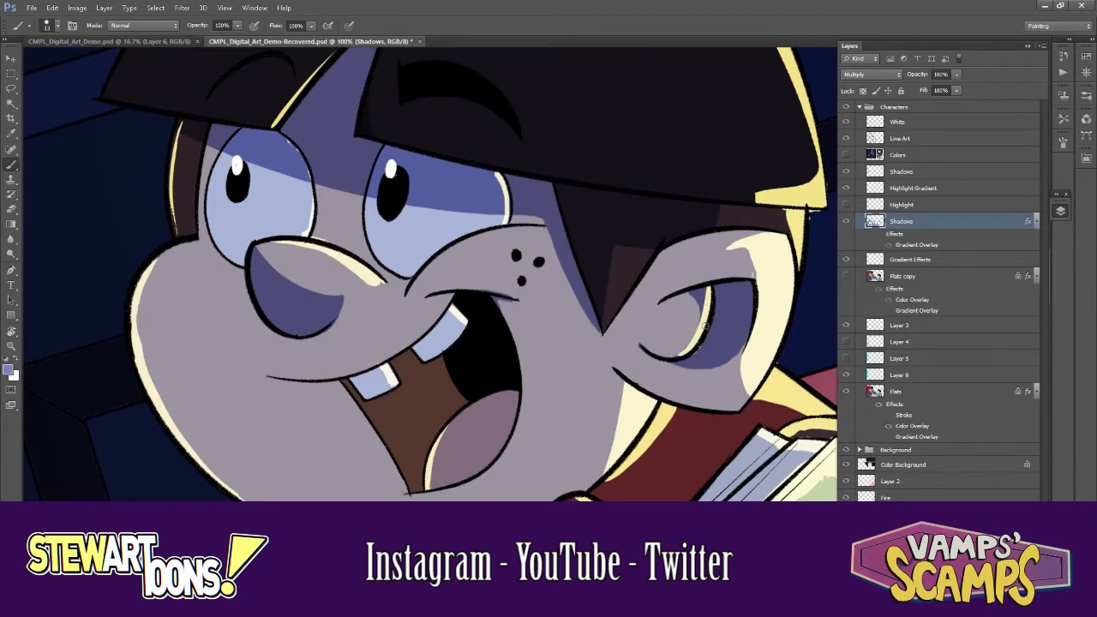
mouse_move(579, 434)
mouse_down()
mouse_move(715, 343)
mouse_move(702, 208)
mouse_up()
key(e)
scroll(428, 357, up, 10)
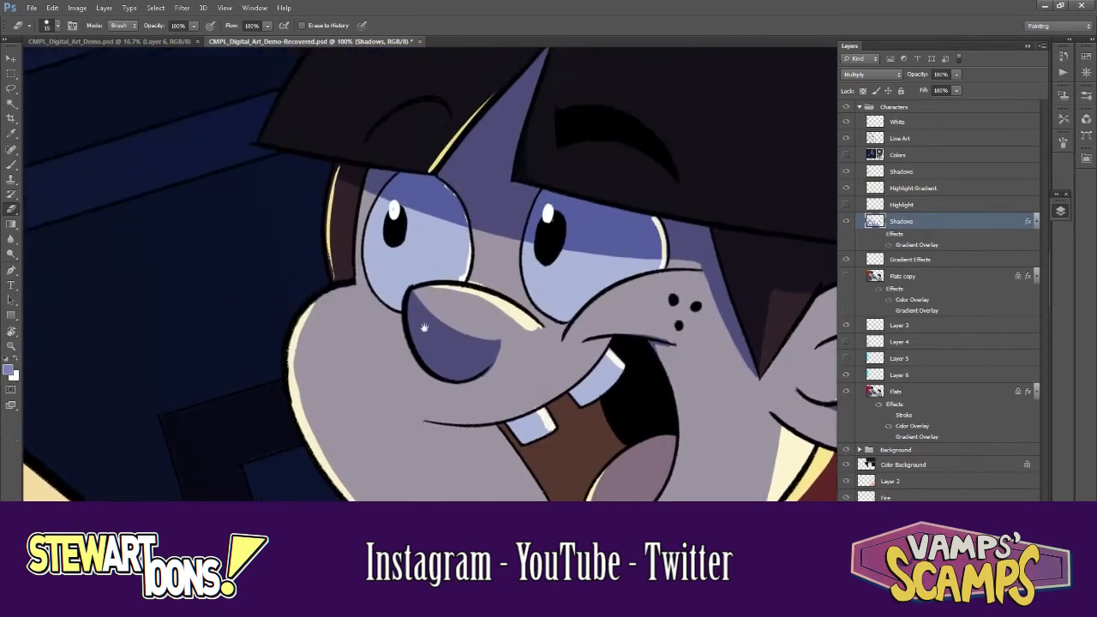
drag(768, 281, 672, 233)
drag(579, 288, 632, 390)
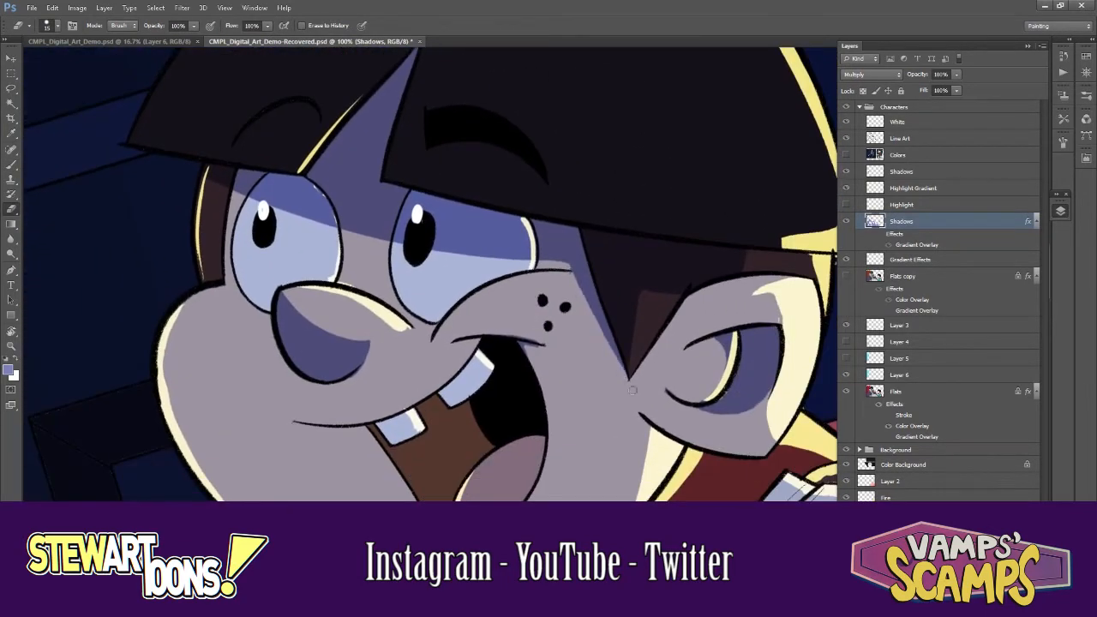
- Touch up the purple shadows inside the boy's ear and on the scarf folds beside the book
mouse_move(711, 351)
mouse_down()
mouse_move(612, 309)
mouse_move(488, 390)
mouse_up()
key(b)
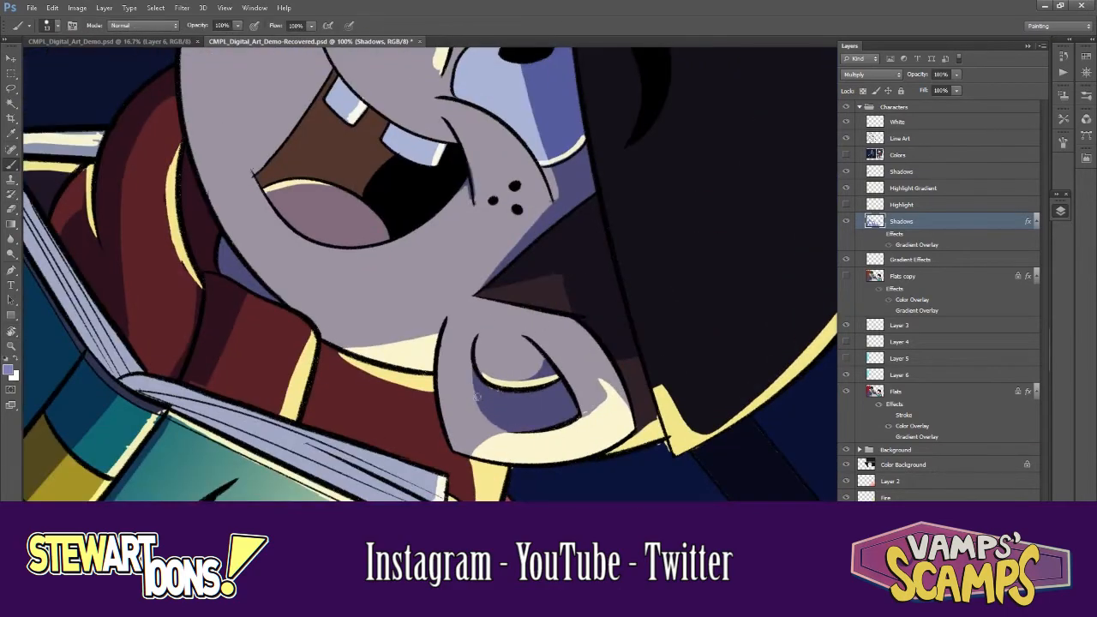
key(r)
drag(591, 454, 721, 196)
mouse_move(636, 493)
mouse_down()
mouse_move(562, 249)
mouse_move(576, 268)
mouse_up()
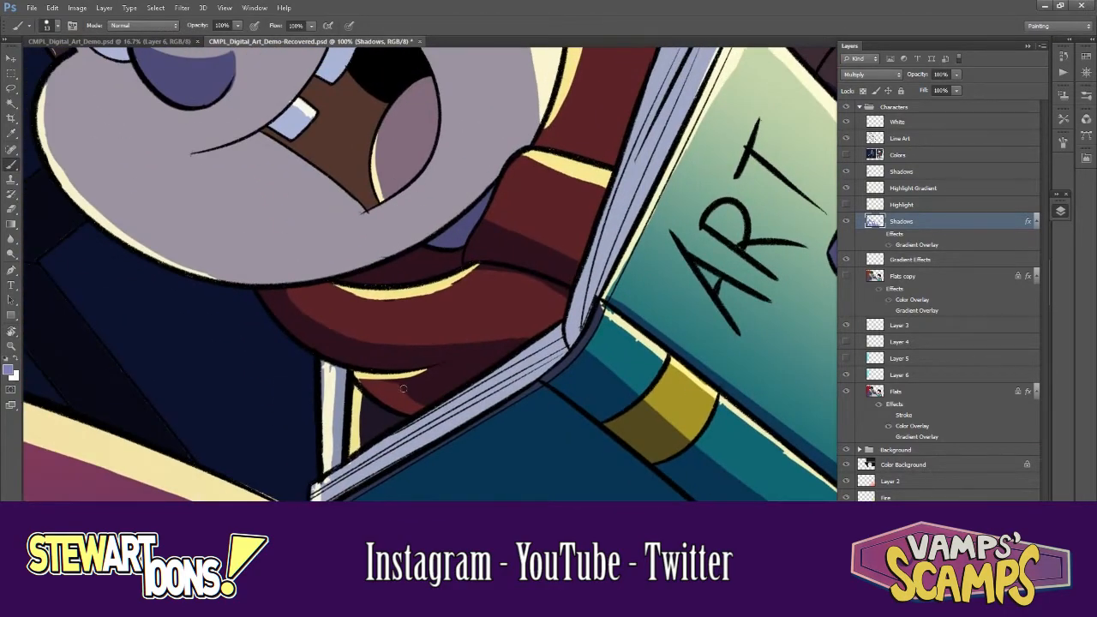
key(r)
drag(413, 397, 362, 357)
drag(538, 431, 629, 285)
drag(723, 257, 417, 307)
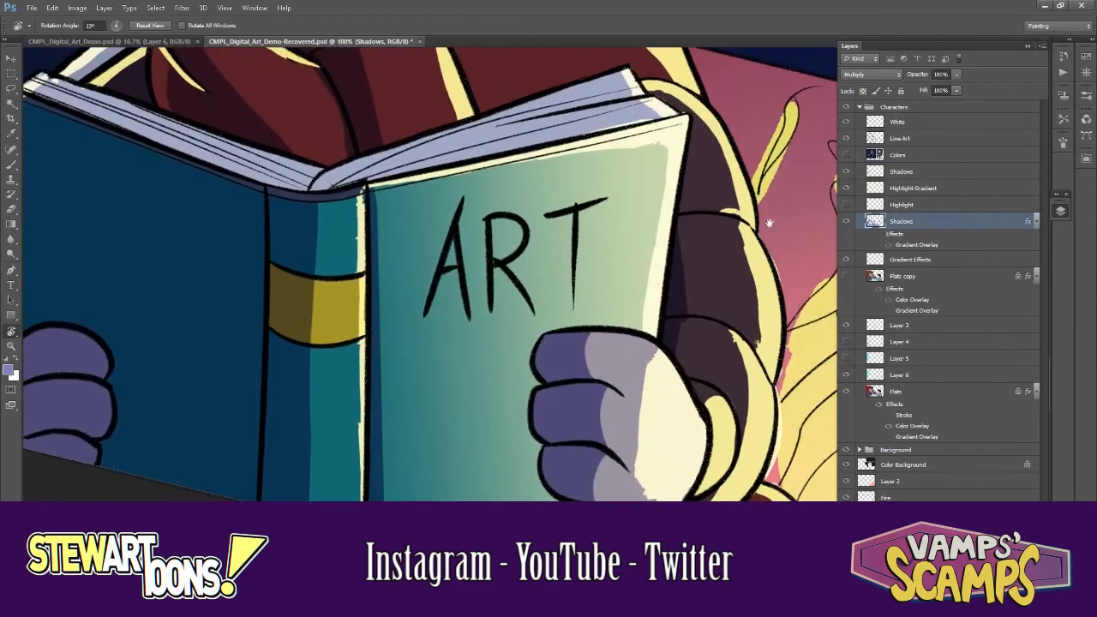
- Erase stray highlight outside the line art near the boy's hair tip and ear on the Highlight Gradient layer
mouse_move(769, 96)
mouse_down()
mouse_move(739, 220)
mouse_move(751, 235)
mouse_up()
click(906, 191)
drag(800, 67, 732, 204)
key(e)
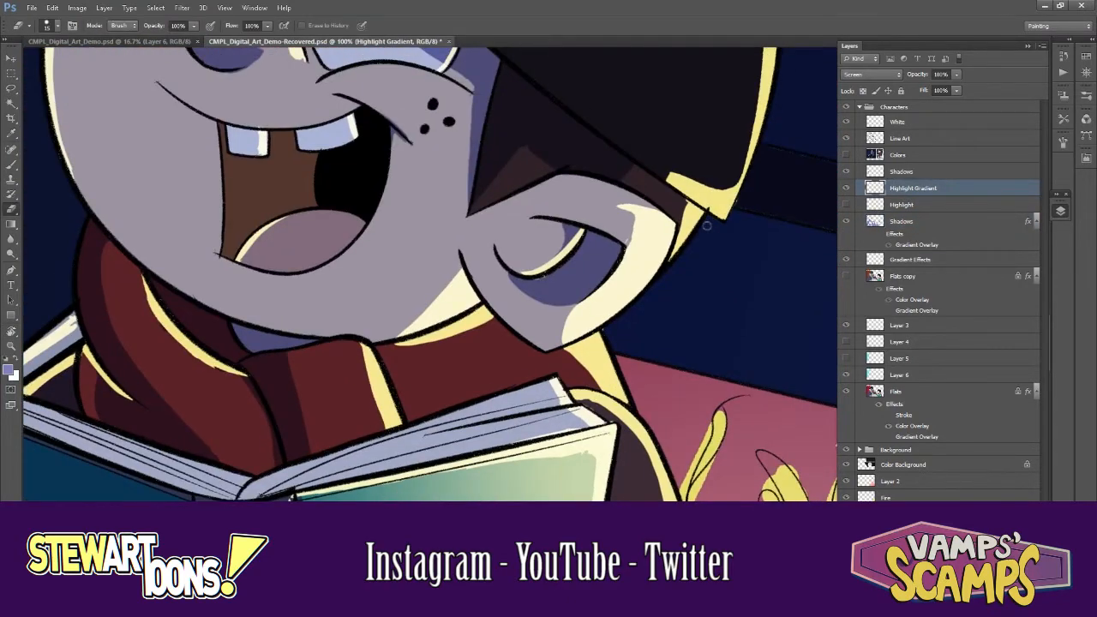
drag(770, 160, 686, 323)
drag(677, 120, 636, 111)
- Erase the highlight spill at the end of the man's sleeve where it meets the boy's book
key(r)
drag(456, 218, 739, 116)
drag(673, 502, 723, 297)
drag(831, 499, 723, 304)
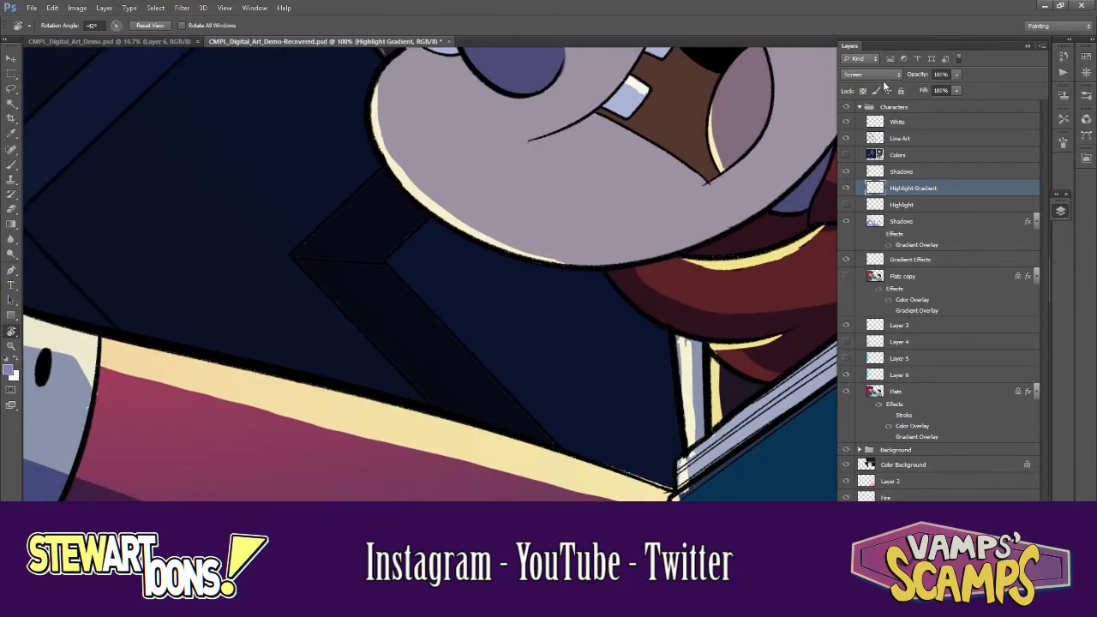
mouse_move(693, 355)
mouse_down()
mouse_move(795, 213)
mouse_move(718, 215)
mouse_up()
key(e)
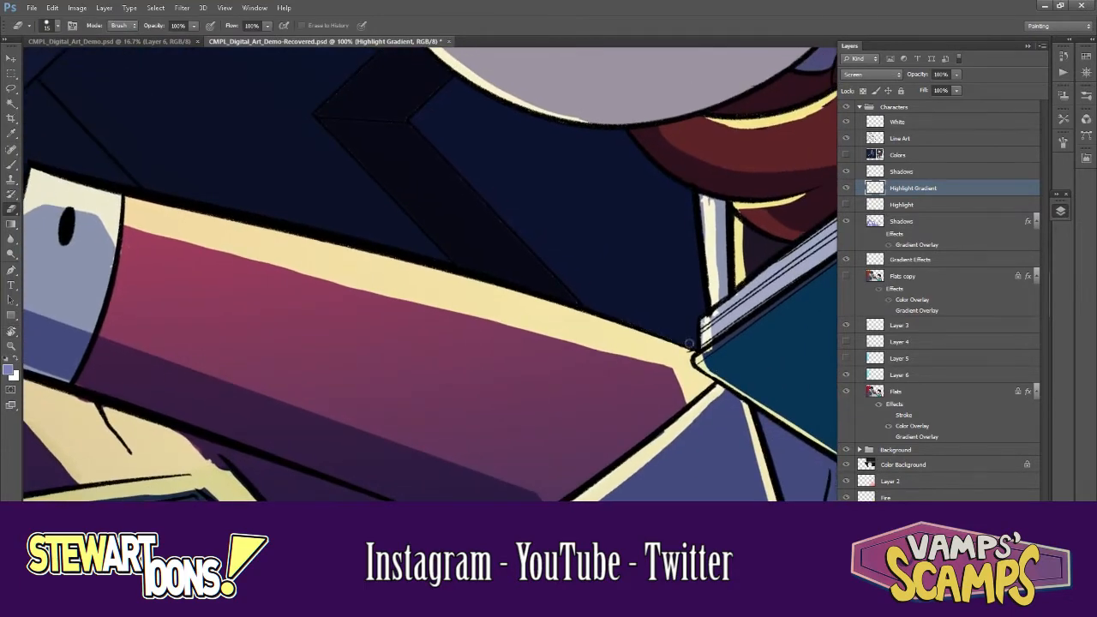
drag(689, 343, 402, 88)
- Clean up the highlight edges on the man's hand and hair, and compare the Highlight Gradient layer on and off
drag(438, 193, 610, 272)
drag(270, 288, 683, 279)
drag(273, 144, 657, 298)
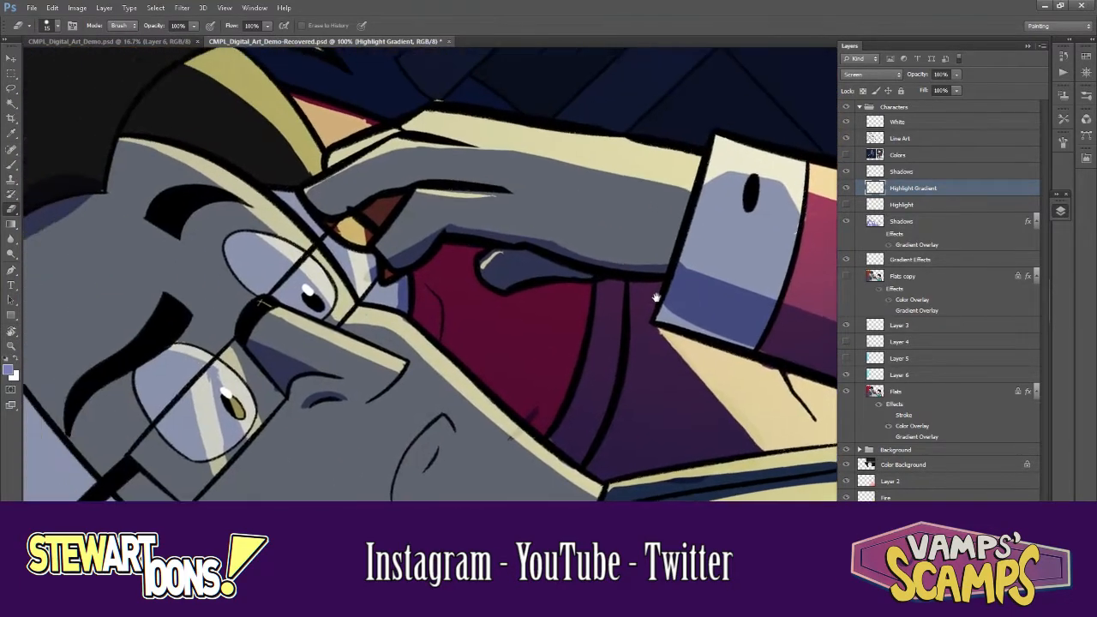
drag(474, 151, 705, 249)
key(r)
drag(639, 168, 691, 294)
drag(593, 236, 627, 283)
drag(480, 60, 616, 258)
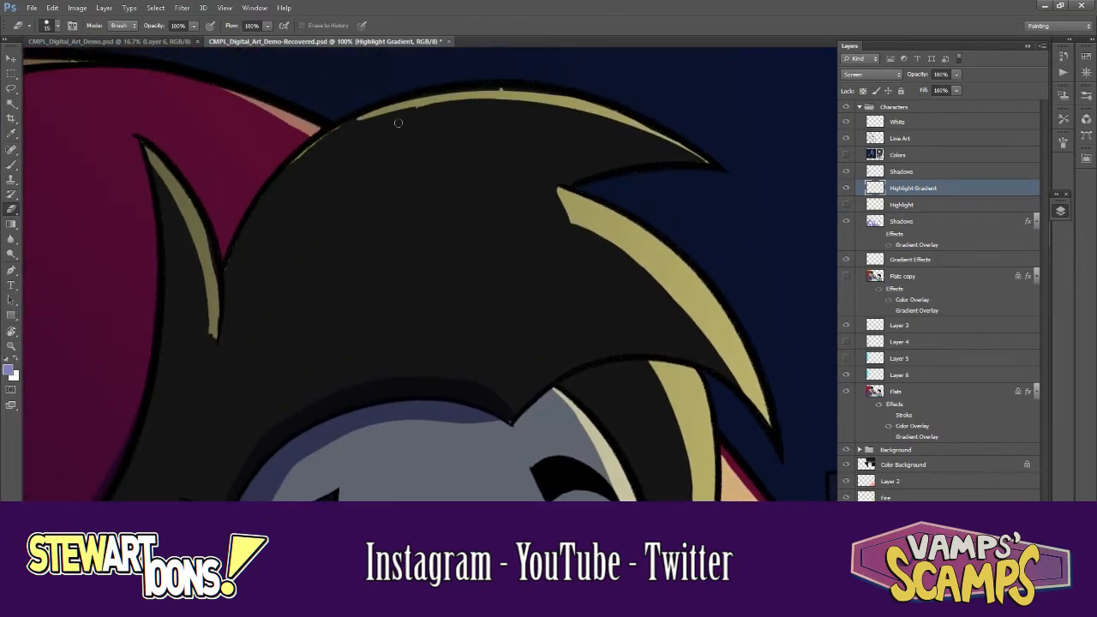
click(846, 188)
click(846, 188)
- Select the green strip above the chair's back on the Flats layer, darken it by lowering its Lightness, and deselect
key(ctrl+minus)
key(ctrl+minus)
key(ctrl+minus)
key(ctrl+minus)
key(ctrl+minus)
click(881, 391)
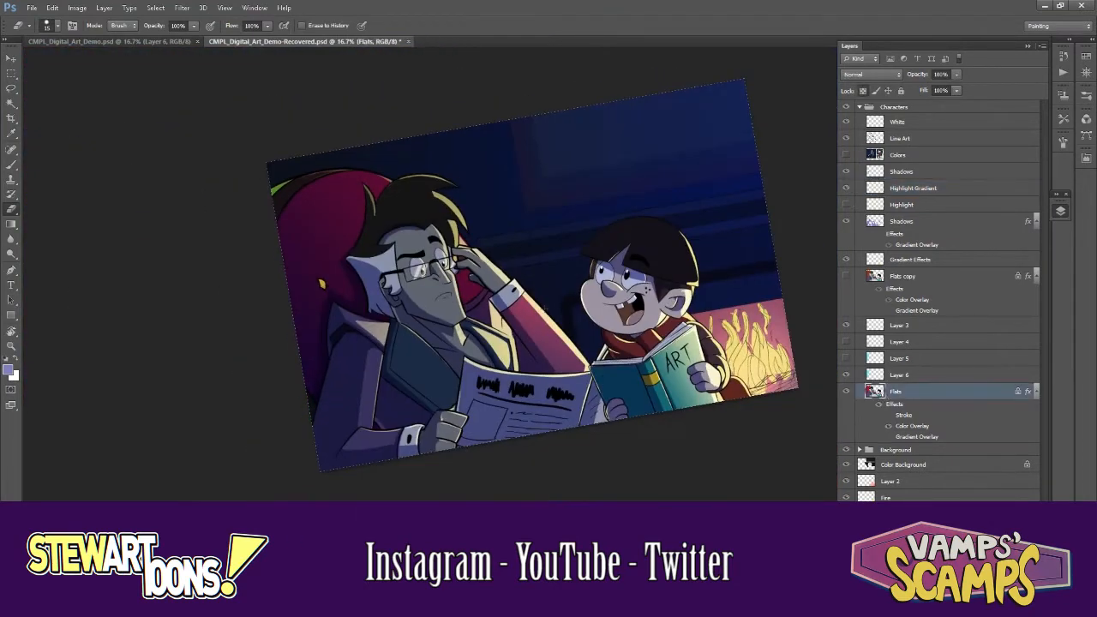
key(w)
click(292, 182)
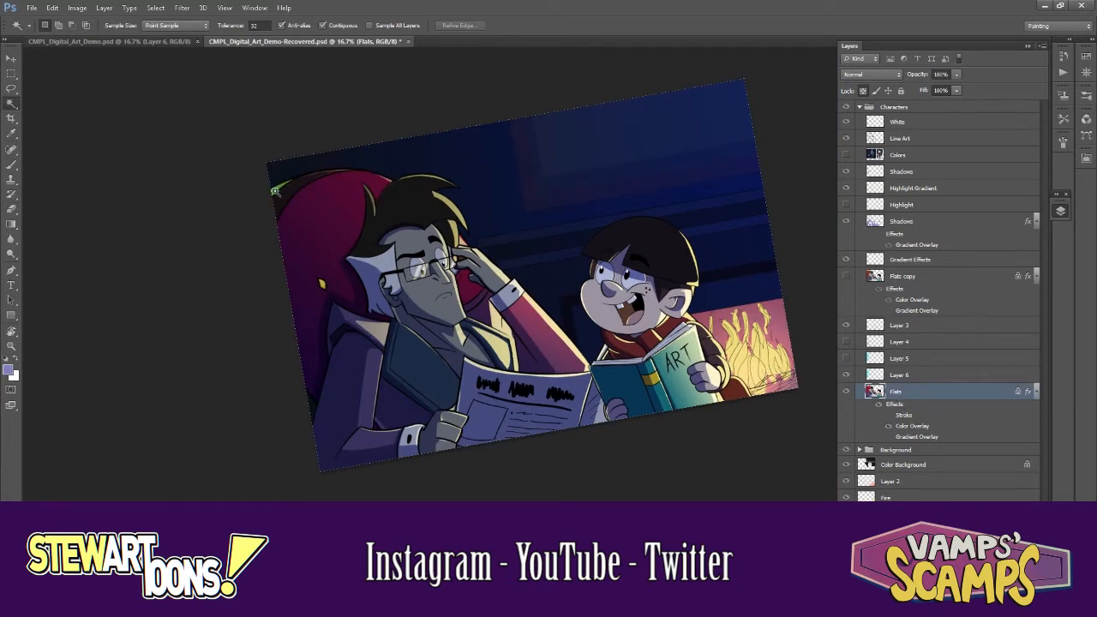
click(846, 391)
click(846, 391)
key(ctrl+u)
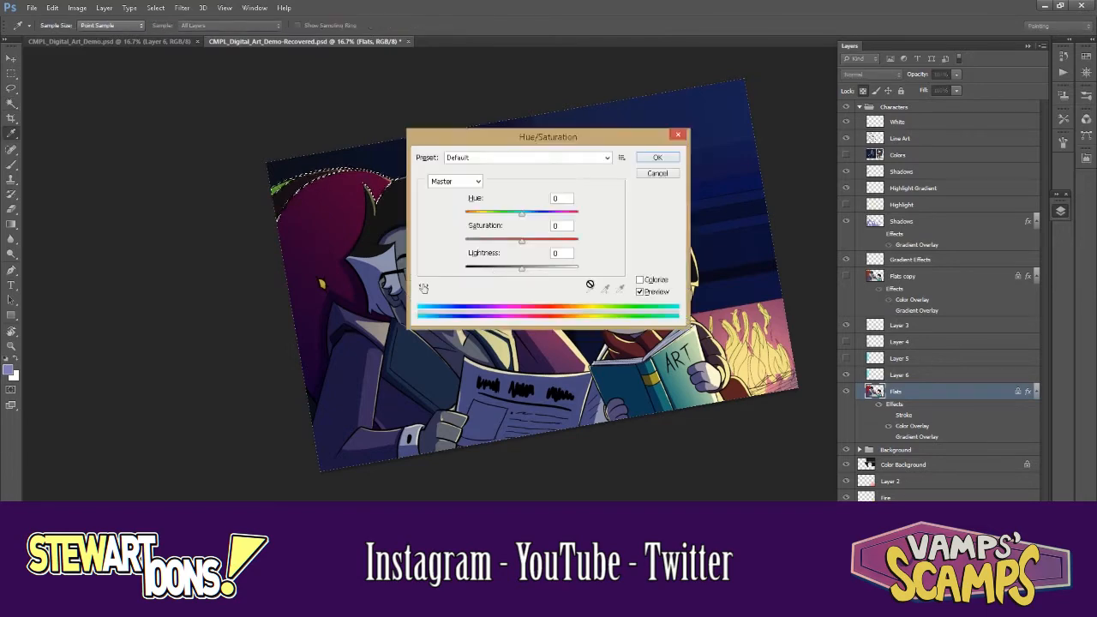
drag(522, 269, 487, 271)
click(656, 157)
key(ctrl+d)
- Try a purple-to-transparent gradient inside the Shadows layer's selection on a new layer set to Multiply
key(r)
drag(660, 302, 655, 326)
key(ctrl+minus)
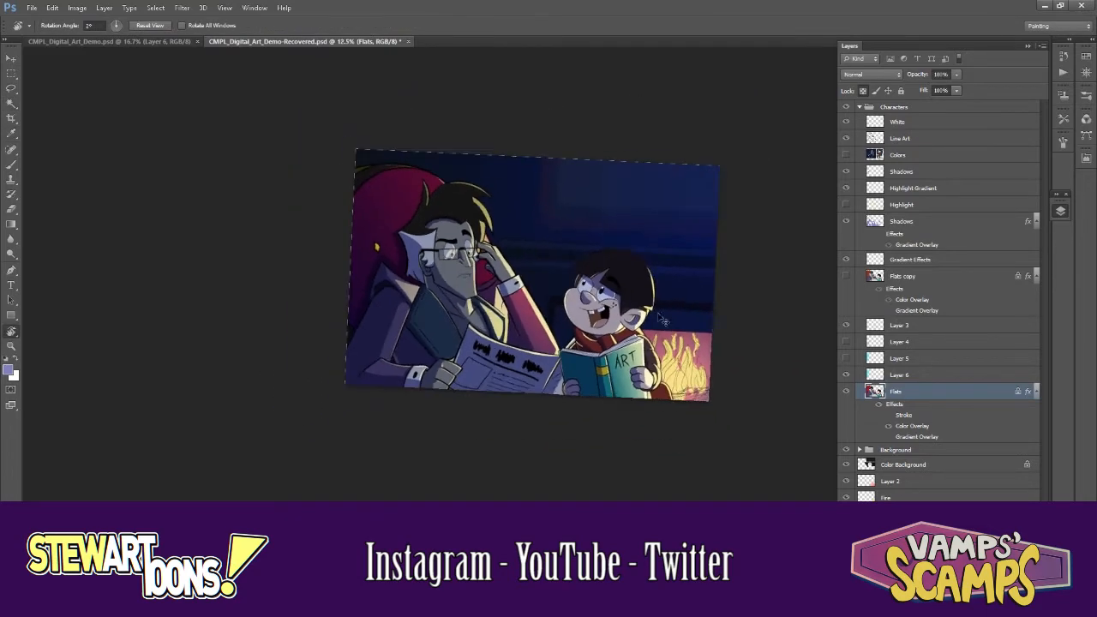
click(902, 221)
key(w)
ctrl+click(875, 221)
key(ctrl+alt+shift+n)
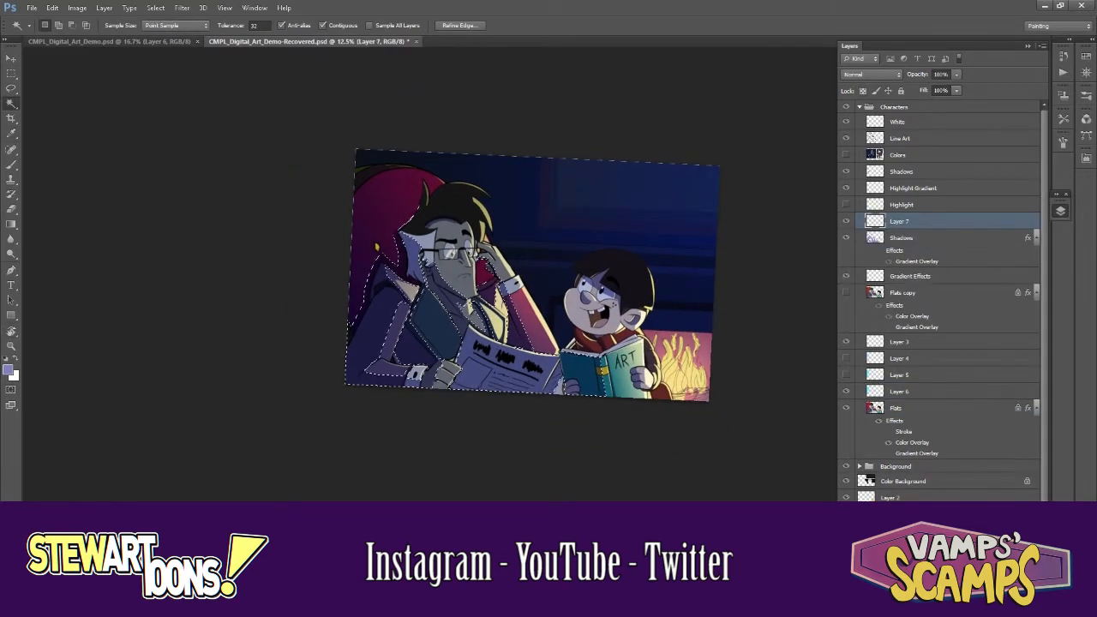
key(g)
click(871, 74)
click(860, 103)
key(Down)
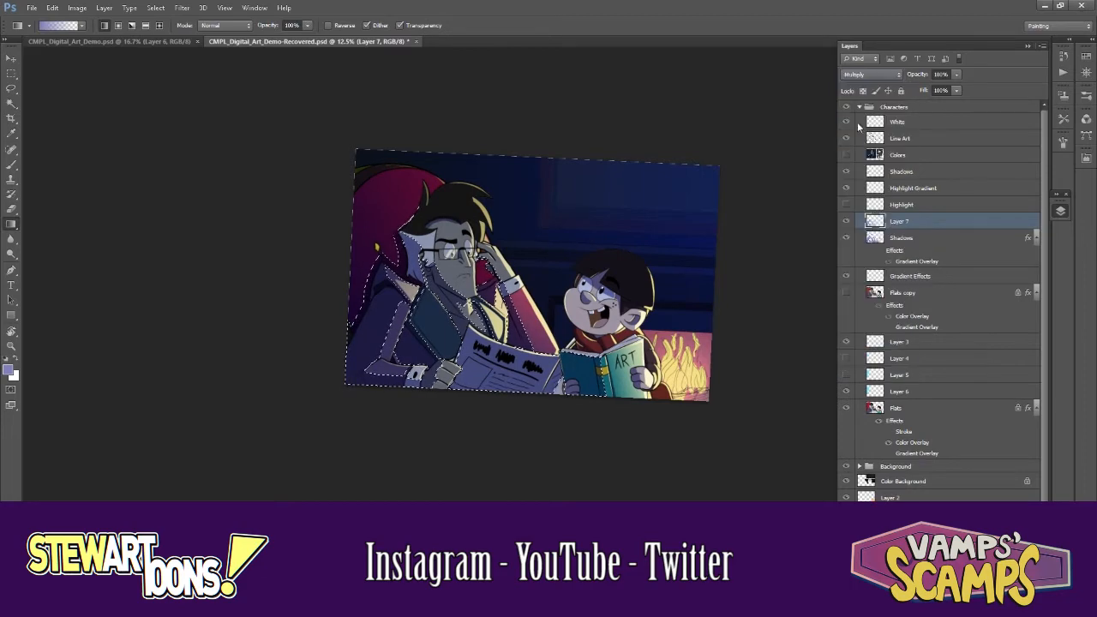
drag(751, 332, 763, 261)
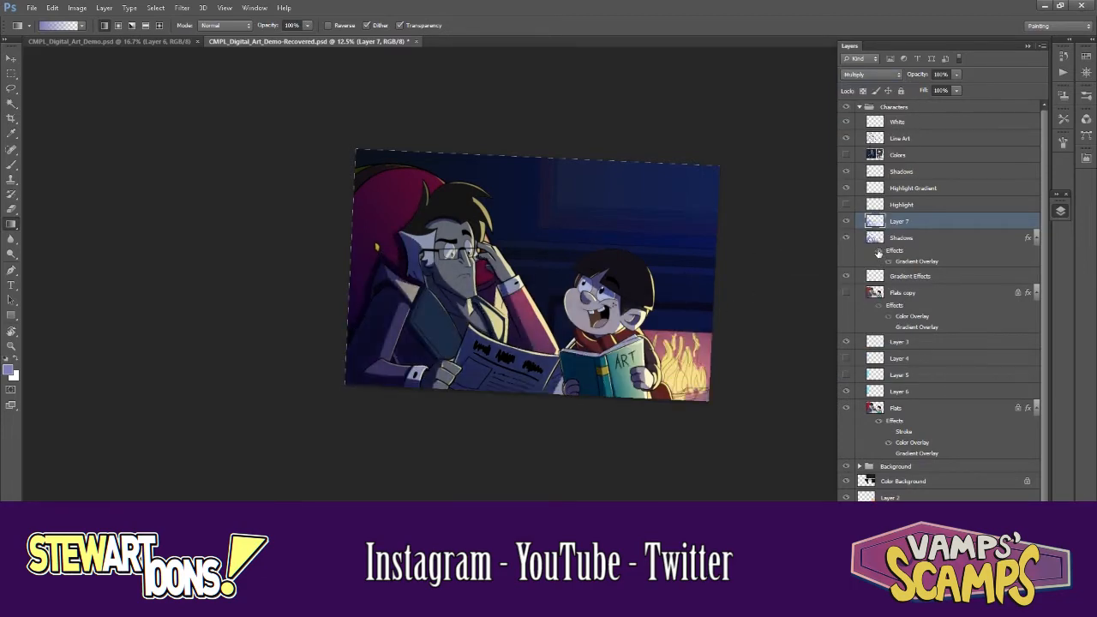
- Compare the picture with and without the new shadow gradient layer and delete that layer
click(844, 221)
click(843, 221)
click(843, 221)
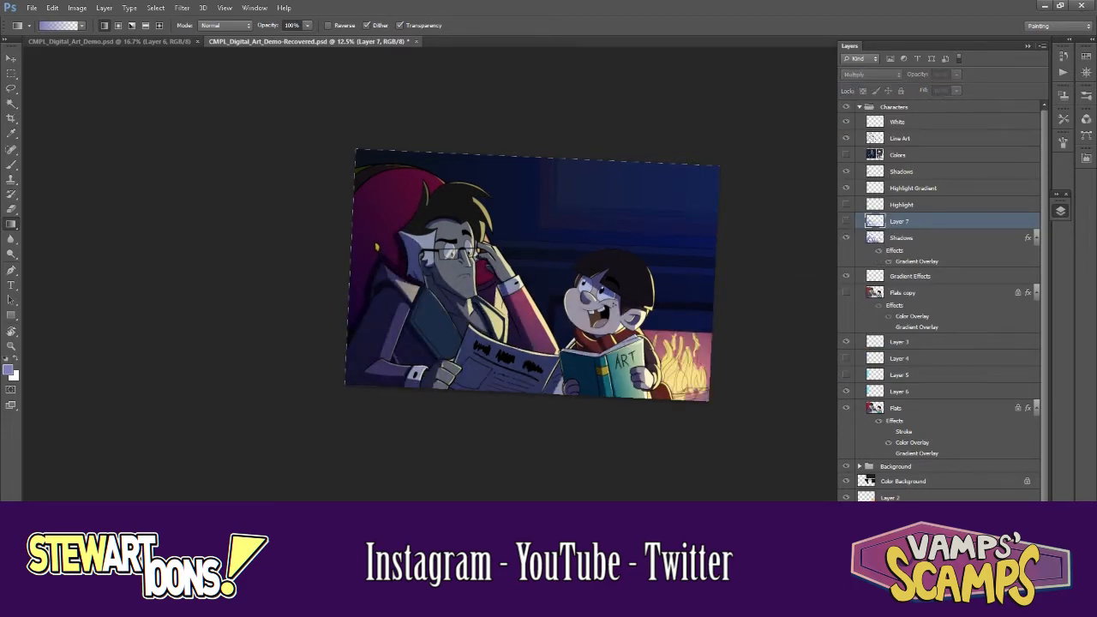
key(Delete)
click(526, 224)
- Add a new layer above the Shadows layer and set its blend mode to Multiply
key(ctrl+shift+alt+n)
click(871, 75)
click(861, 120)
- Paint a purple shadow border inside the newspaper's picture box and fill its interior with the Paint Bucket
key(ctrl+plus)
key(ctrl+plus)
key(ctrl+plus)
drag(468, 419, 635, 247)
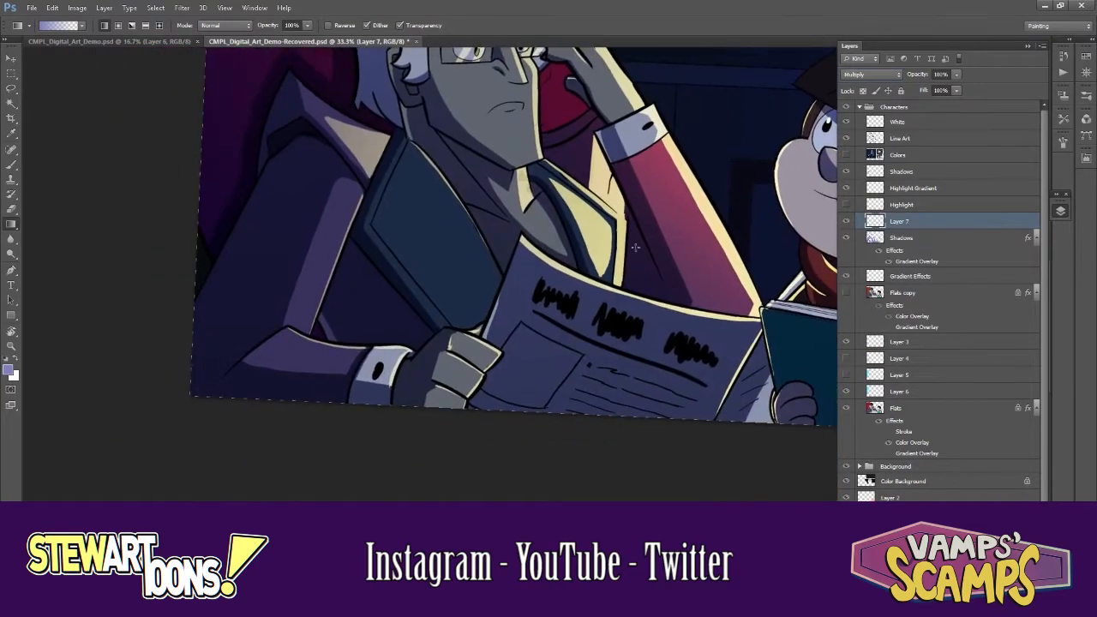
key(b)
scroll(511, 345, up, 2)
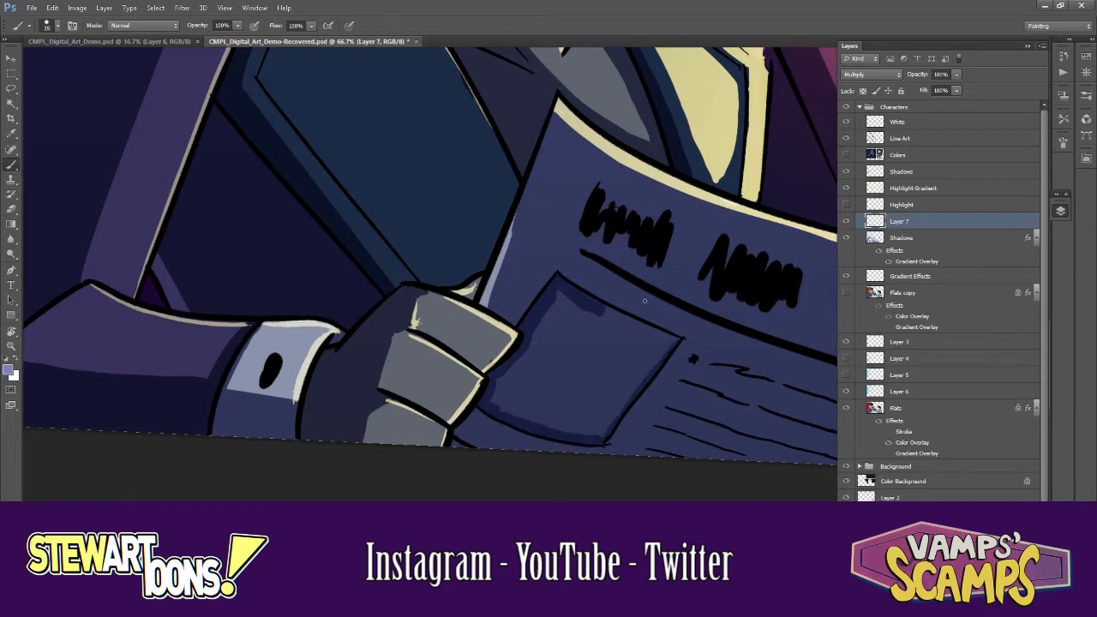
key(bracketright)
key(bracketright)
drag(605, 312, 660, 334)
key(g)
click(635, 384)
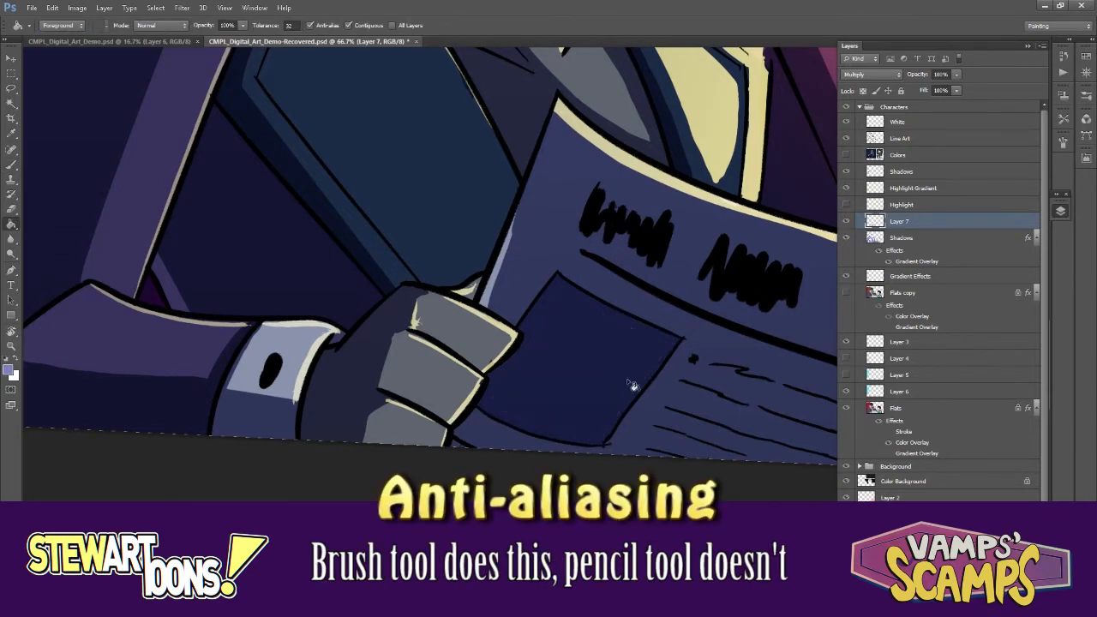
- Brush over the thin unfilled seam between the painted border and the fill inside the newspaper's picture box
scroll(656, 363, up, 3)
mouse_move(668, 327)
mouse_down()
mouse_move(618, 306)
mouse_move(648, 415)
mouse_up()
key(b)
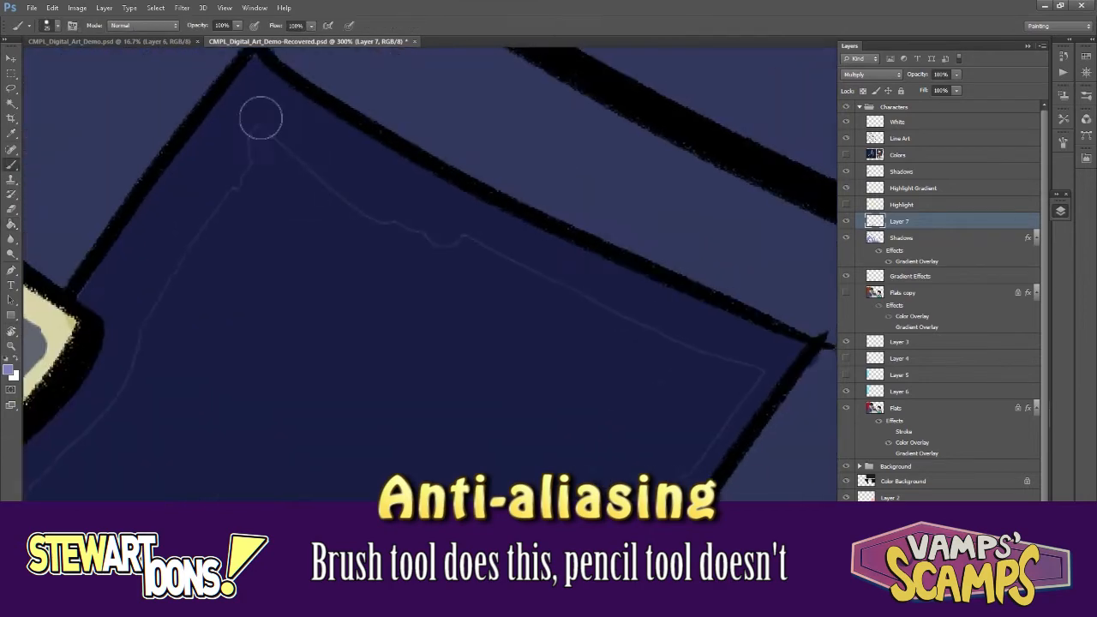
drag(687, 333, 695, 149)
drag(575, 444, 694, 211)
mouse_move(626, 310)
mouse_down()
mouse_move(317, 331)
mouse_move(137, 100)
mouse_up()
drag(137, 101, 323, 345)
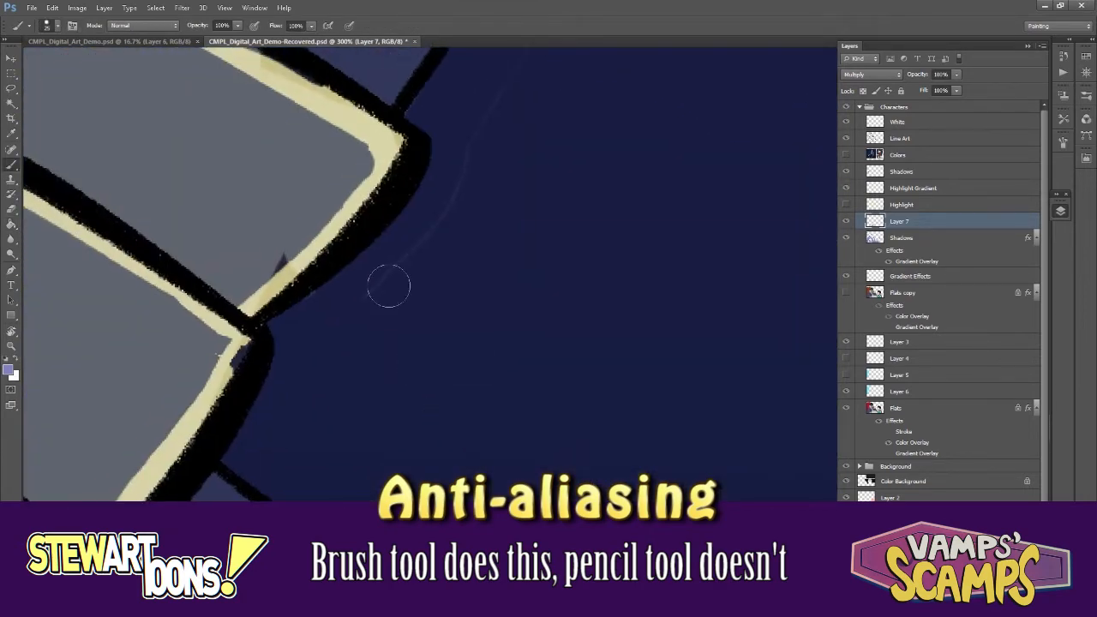
drag(463, 138, 443, 395)
key(ctrl+minus)
key(ctrl+minus)
key(ctrl+minus)
key(ctrl+minus)
key(ctrl+minus)
key(ctrl+minus)
key(ctrl+minus)
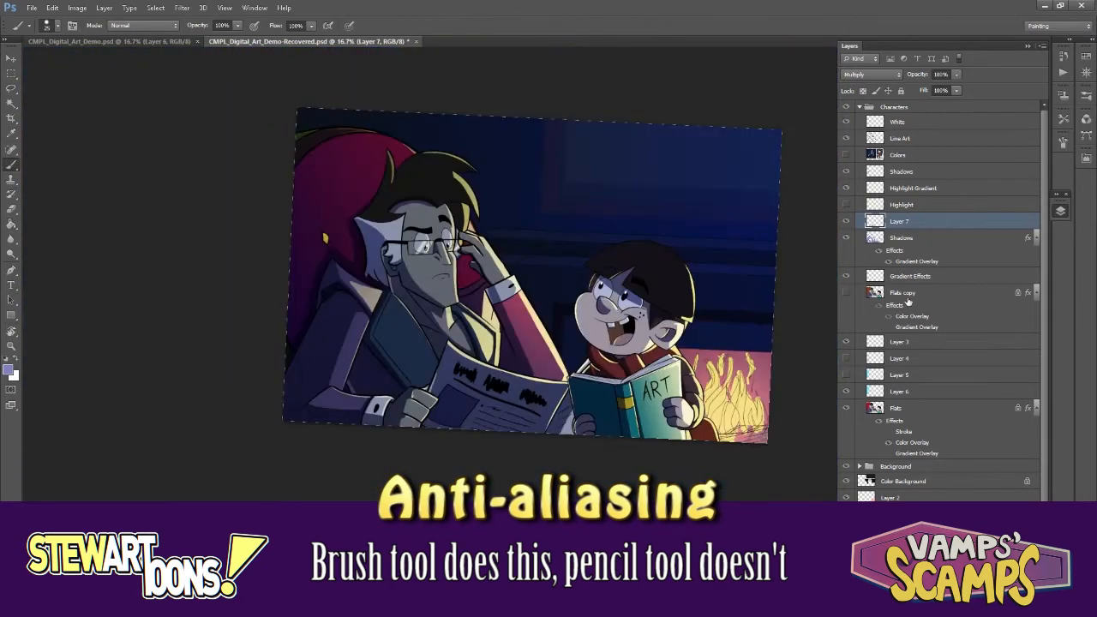
- Hide the Characters group and expand the Background group, hiding its Light Source layer and Layer 2
click(859, 106)
click(846, 107)
click(859, 120)
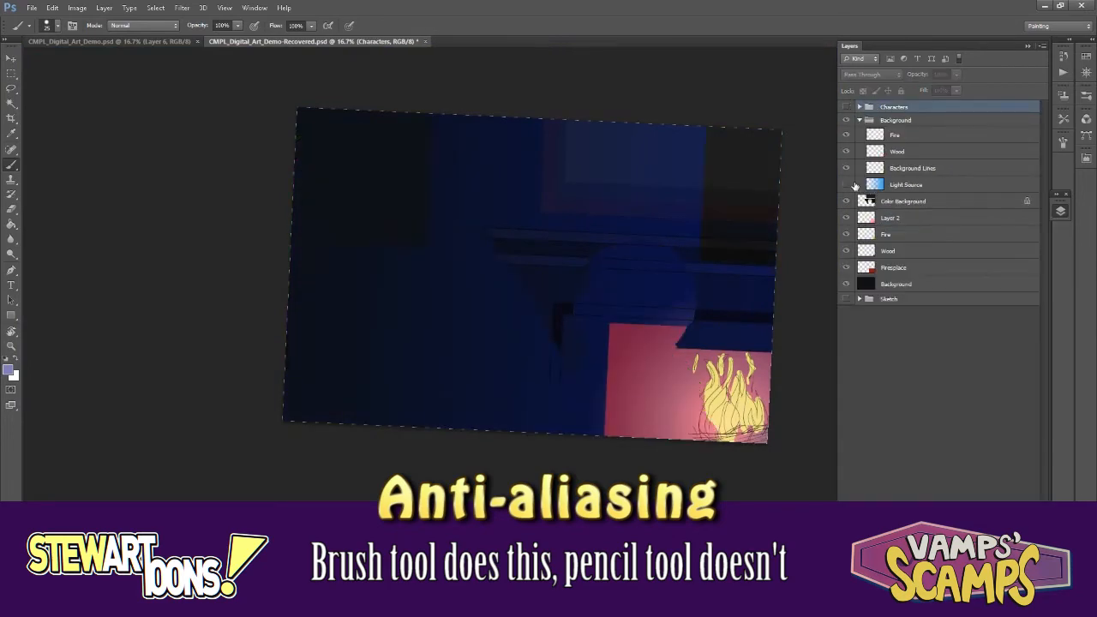
key(ctrl+plus)
key(ctrl+plus)
key(ctrl+plus)
drag(831, 379, 603, 215)
click(846, 217)
- Toggle the Background layer and the Sketch group to examine the unpainted gaps around the fireplace and mantel
click(847, 284)
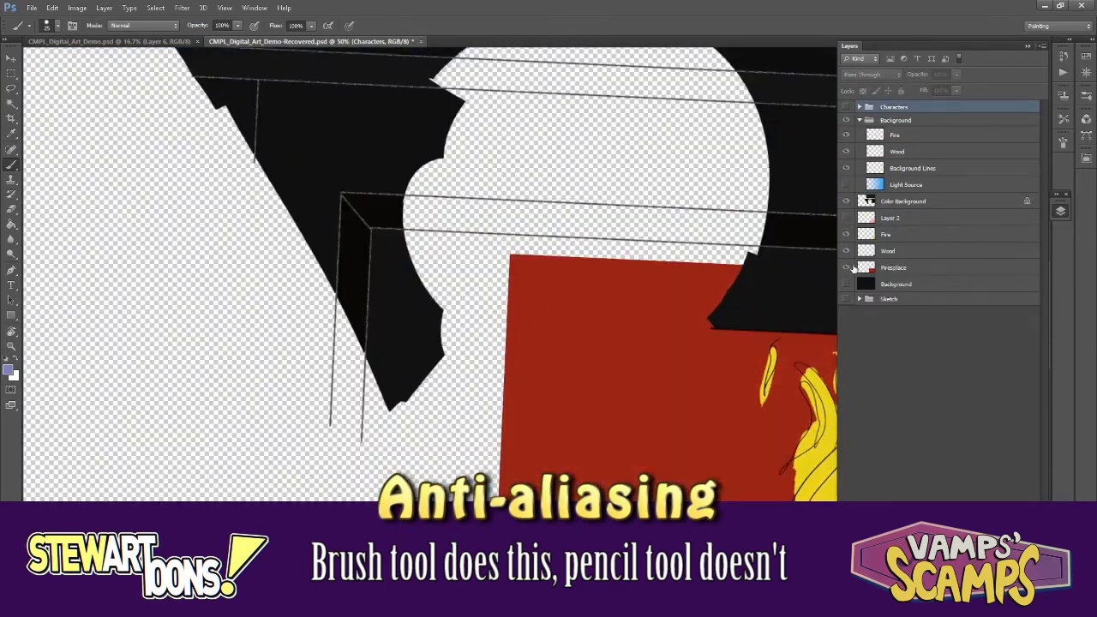
click(846, 284)
key(Escape)
click(892, 201)
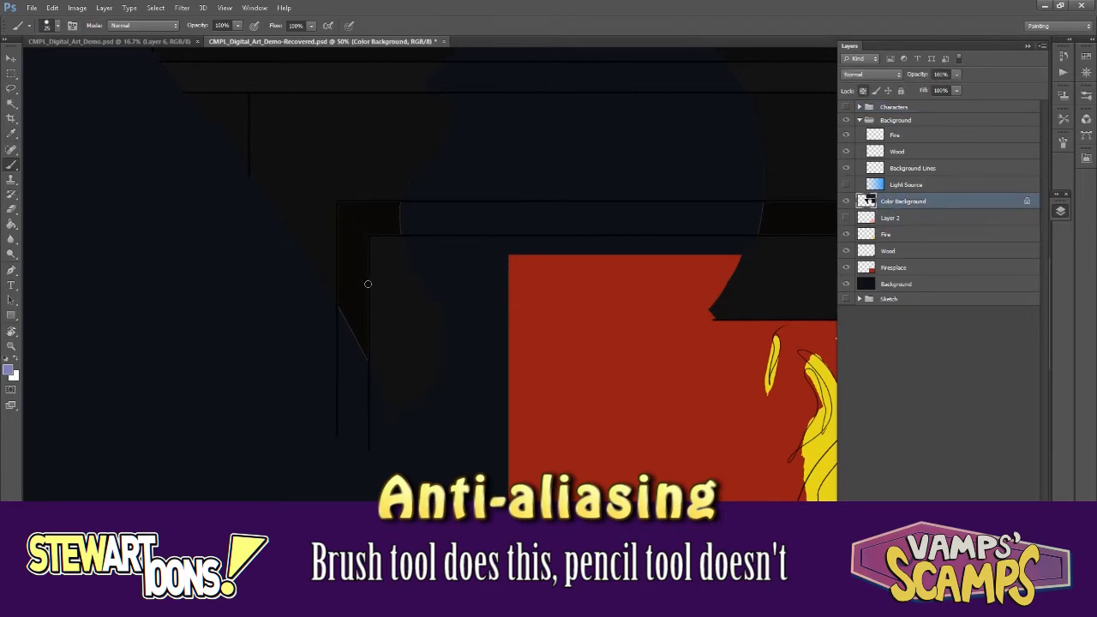
click(846, 284)
click(846, 299)
click(846, 299)
click(846, 284)
drag(343, 129, 277, 339)
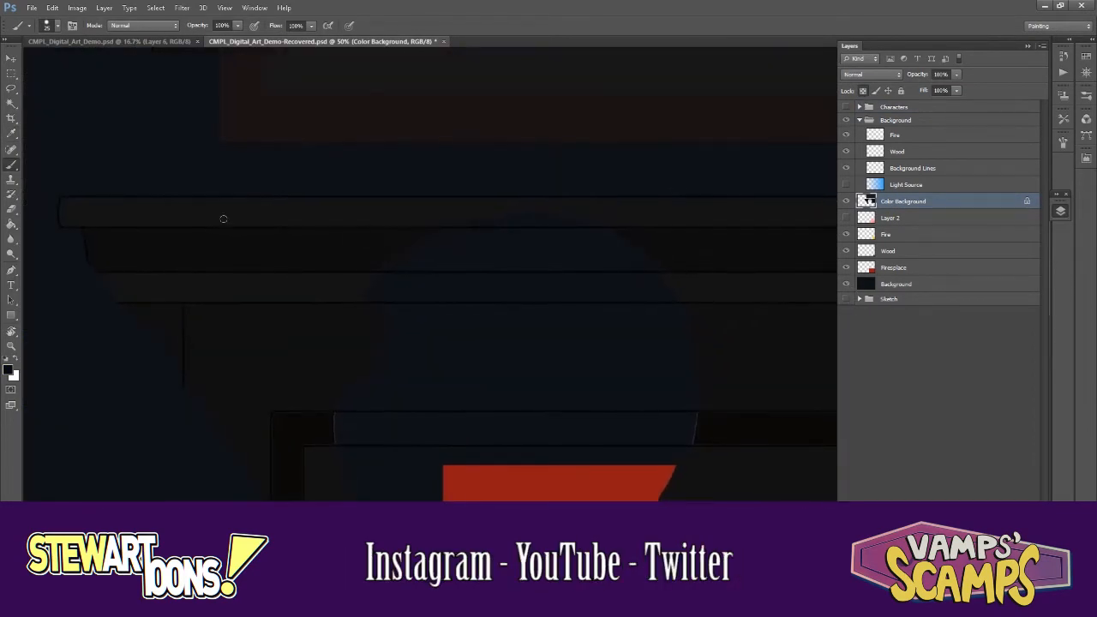
- Add a new layer directly above the Fireplace layer
click(12, 73)
drag(453, 210, 260, 230)
click(891, 218)
click(893, 267)
click(1012, 510)
key(ctrl+minus)
key(ctrl+minus)
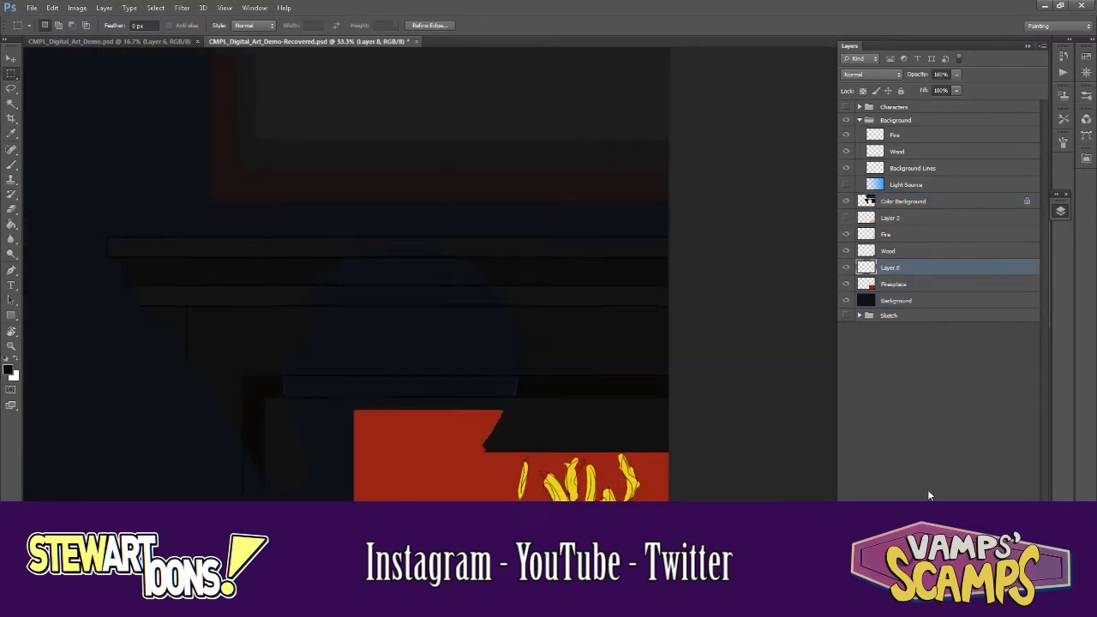
- Select the rectangle from under the mantel's top ledge to the canvas corner and fill it with the mantel's near-black
key(i)
key(m)
drag(216, 273, 685, 467)
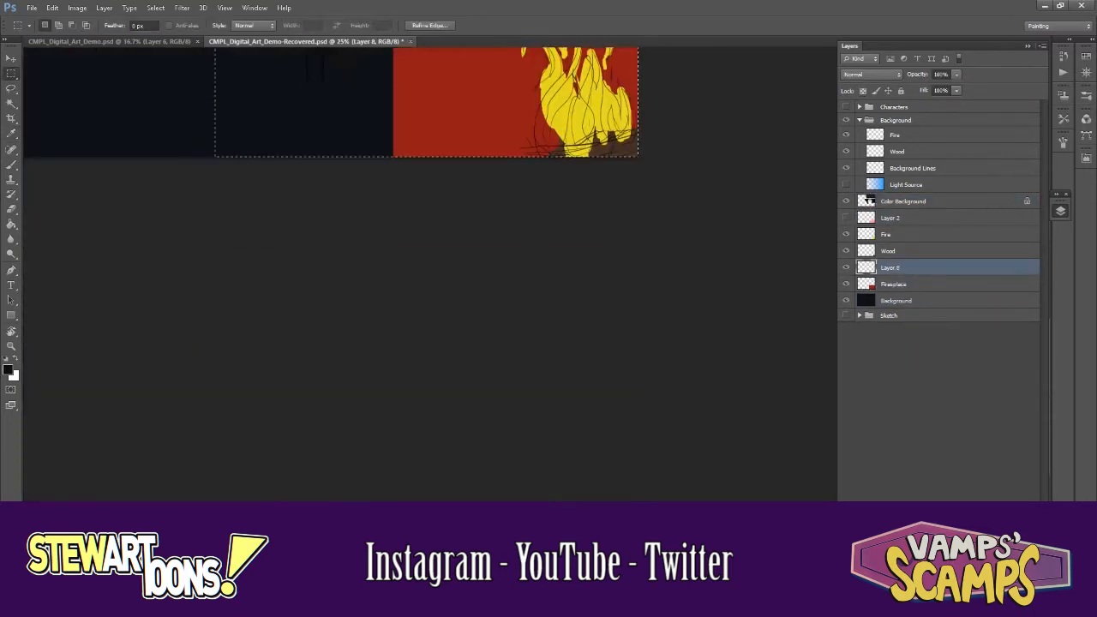
drag(631, 141, 709, 443)
key(g)
click(516, 263)
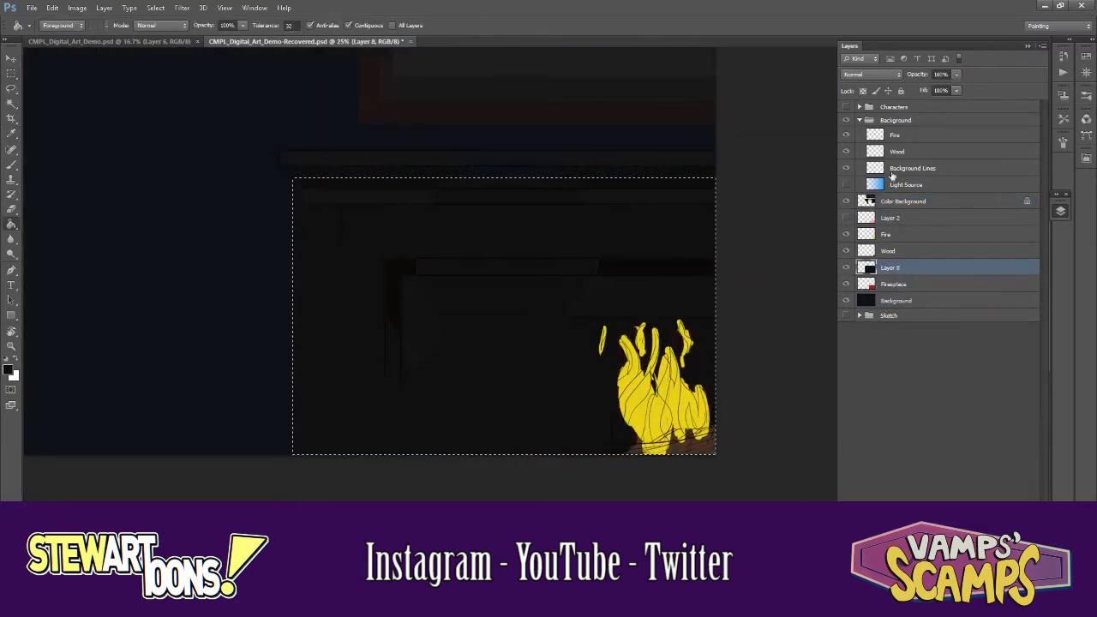
- On the Color Background layer, select the gap in the mantel's top ledge and fill it with the ledge's dark gray
click(903, 201)
key(ctrl+plus)
key(ctrl+plus)
drag(740, 311, 584, 321)
key(i)
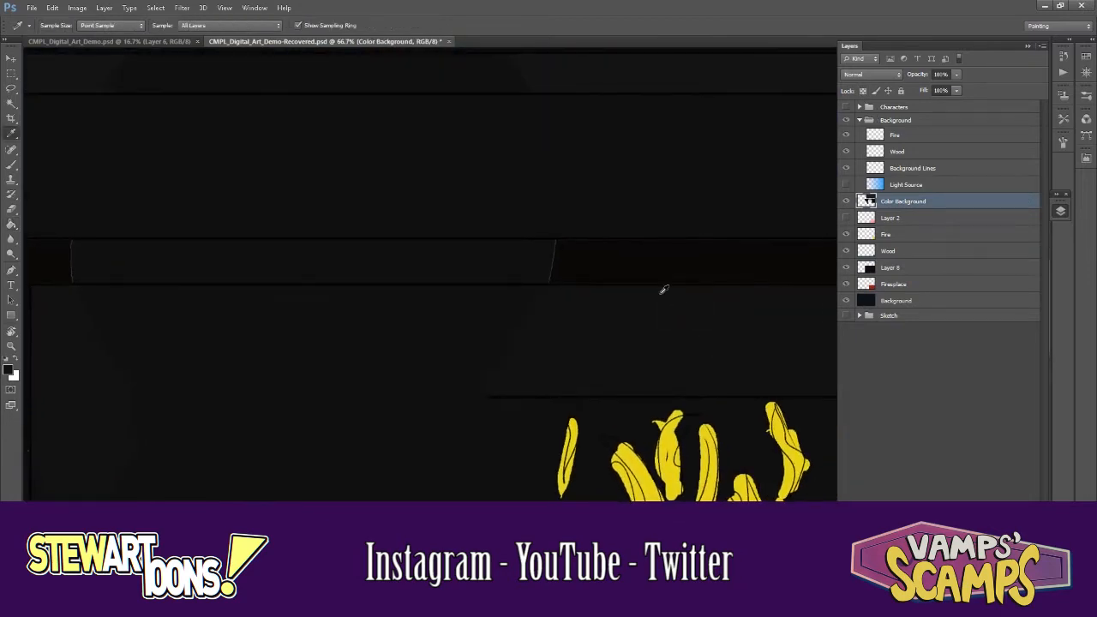
key(ctrl+minus)
key(m)
drag(429, 69, 466, 290)
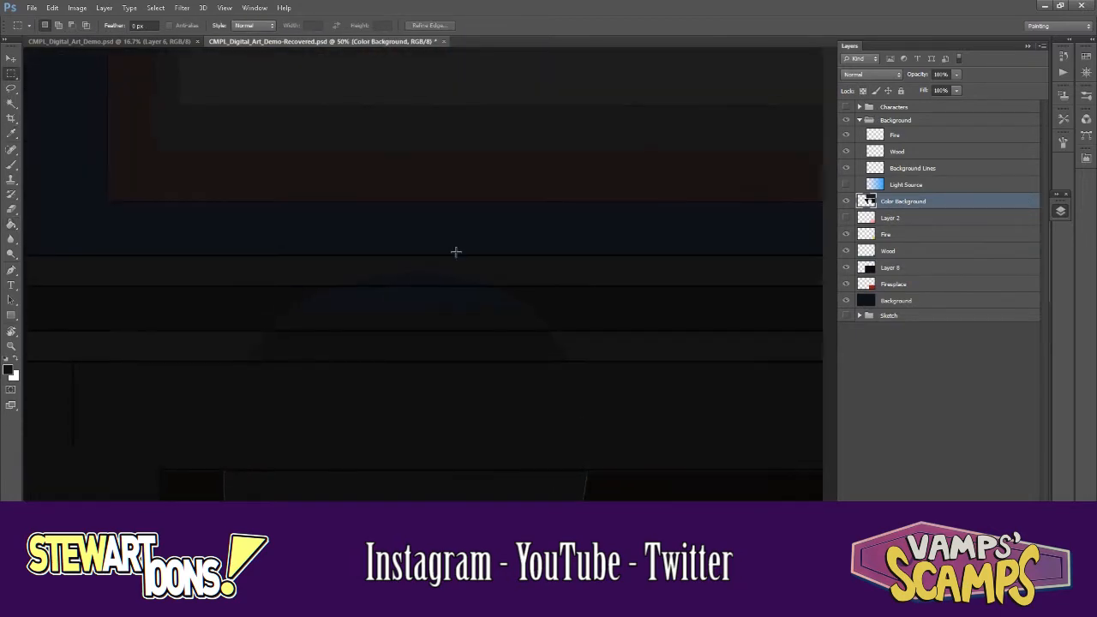
key(ctrl+plus)
key(i)
key(m)
drag(676, 288, 675, 287)
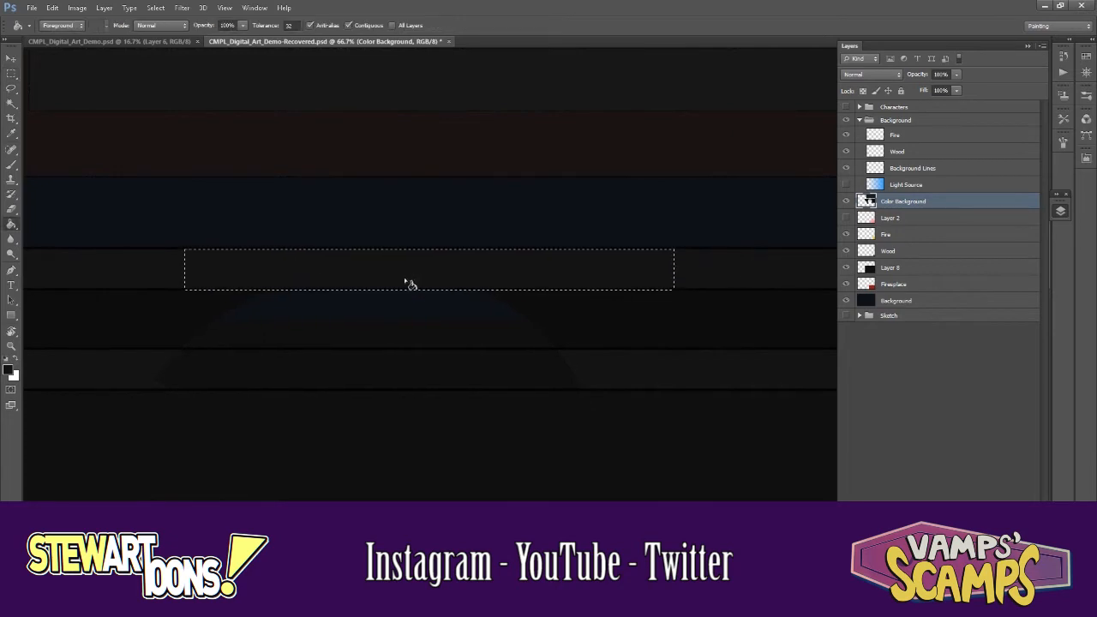
click(411, 286)
- Select and fill the gaps in the mantel's lower ledge and in the darker band between the two ledges
drag(418, 380, 618, 391)
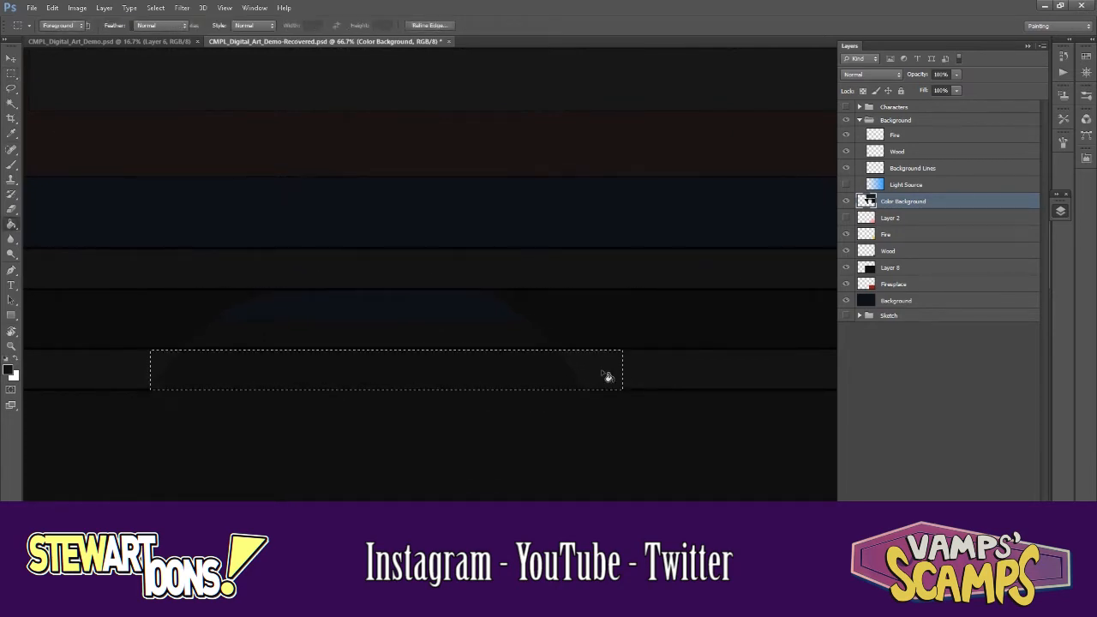
click(502, 385)
drag(652, 347, 653, 349)
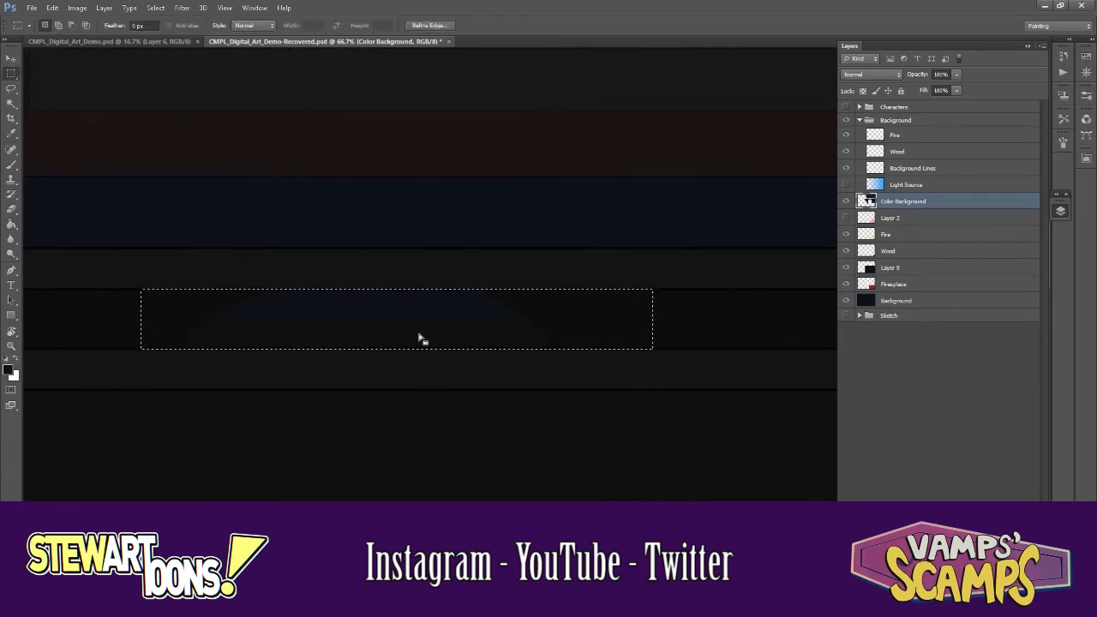
key(g)
click(484, 323)
key(ctrl+d)
- Select the mismatched area of the panel between the mantel and the fireplace frame and fill it with the panel's near-black
scroll(503, 305, down, 5)
key(m)
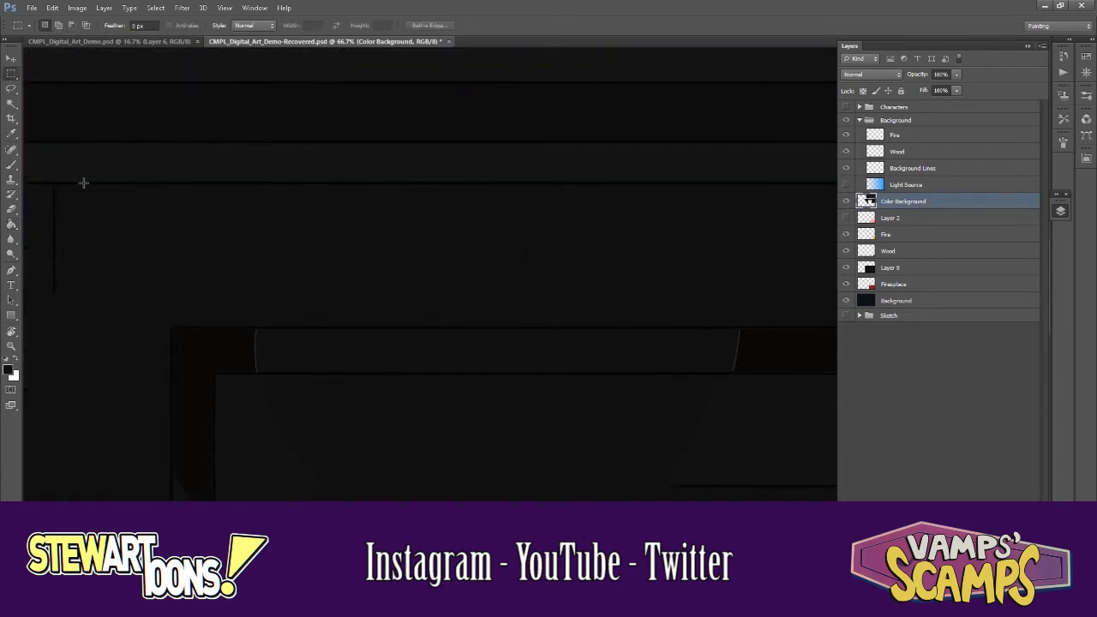
drag(804, 327, 804, 327)
key(g)
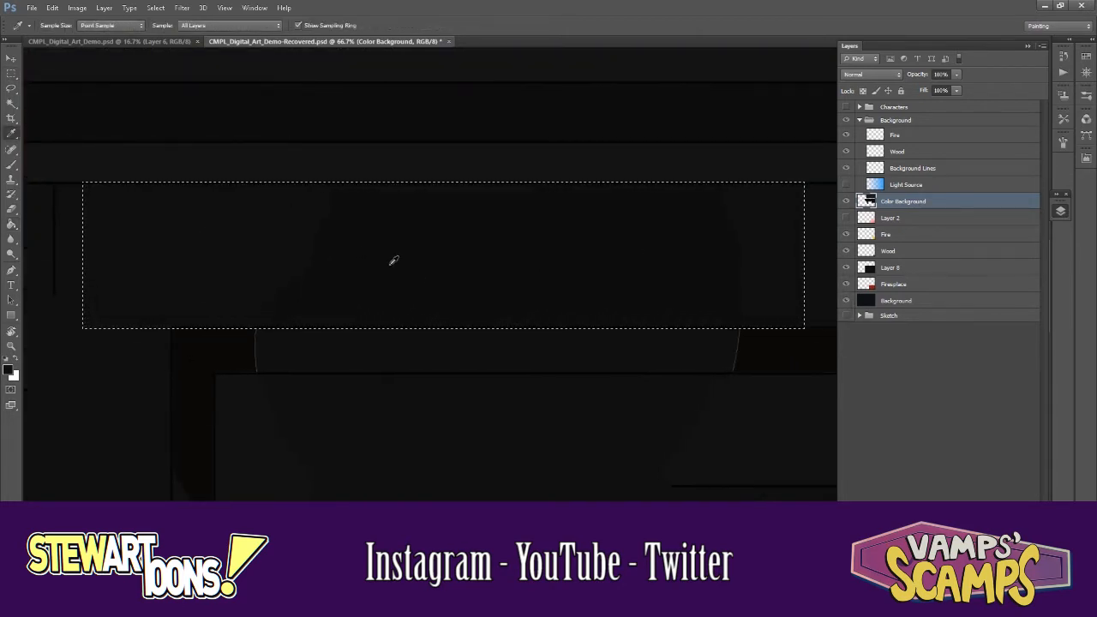
click(506, 284)
key(ctrl+d)
- Select the firebox rectangle around the flames and delete it from the new dark fill layer
key(ctrl+minus)
key(b)
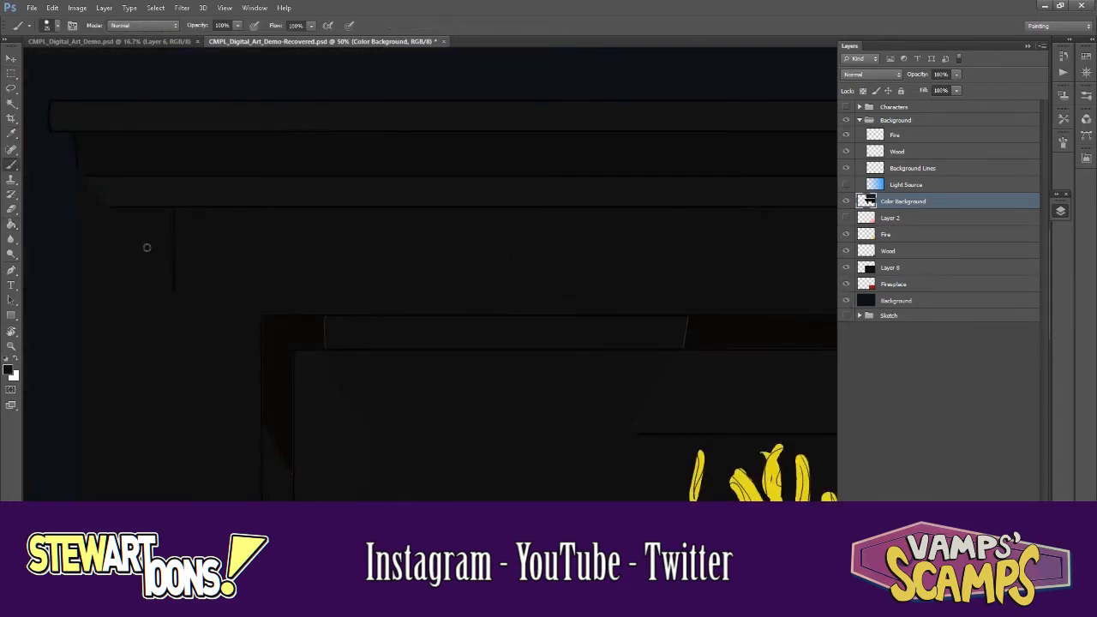
scroll(239, 382, down, 5)
scroll(684, 197, right, 4)
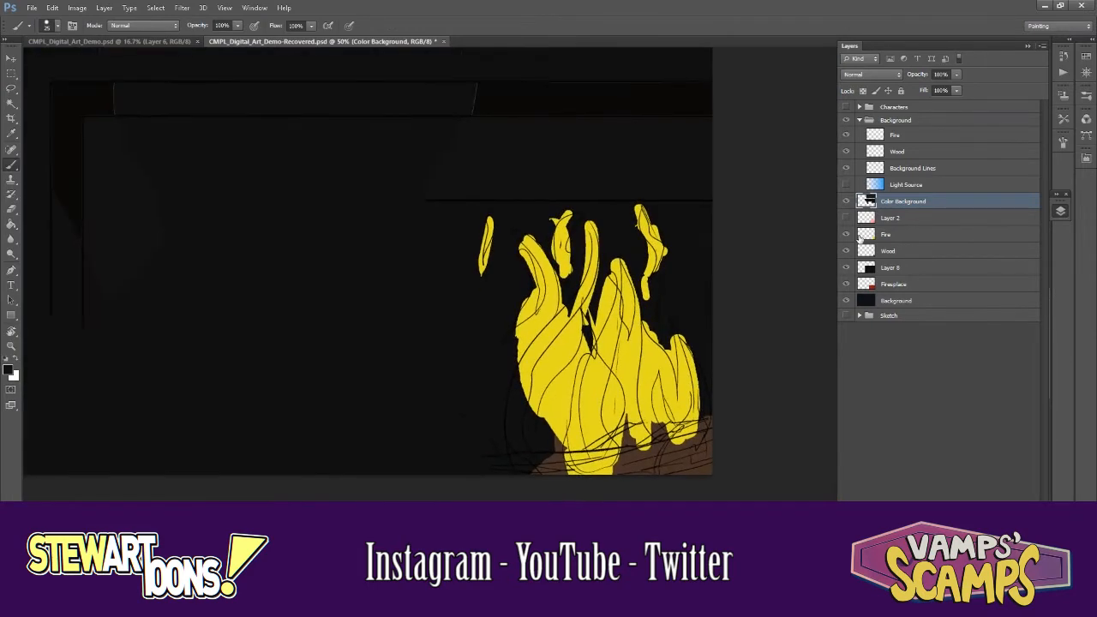
key(ctrl+minus)
key(m)
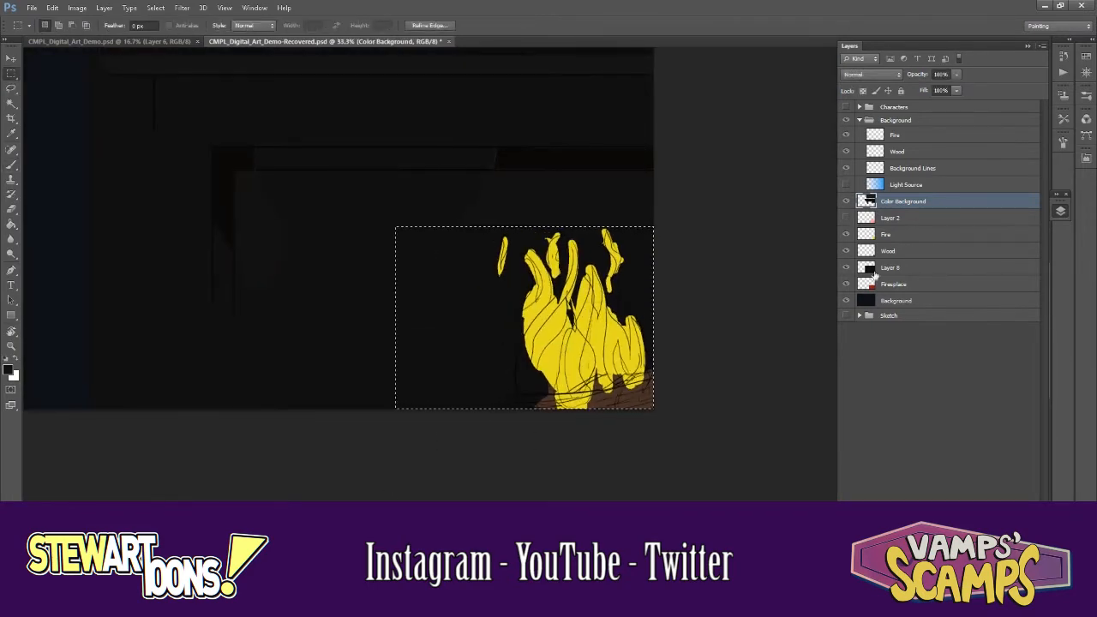
click(875, 273)
key(Delete)
- On the Color Background layer, select the fireplace frame's top strip and fill its gap with the frame's black
key(ctrl+plus)
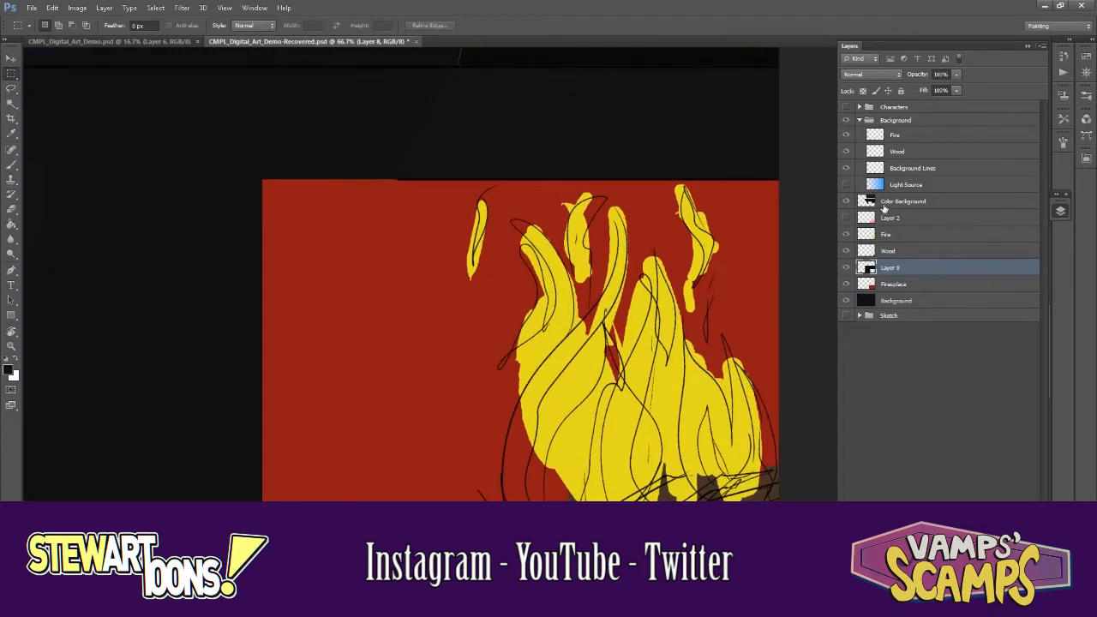
ctrl+click(625, 231)
key(ctrl+plus)
key(i)
click(11, 75)
drag(71, 196, 288, 226)
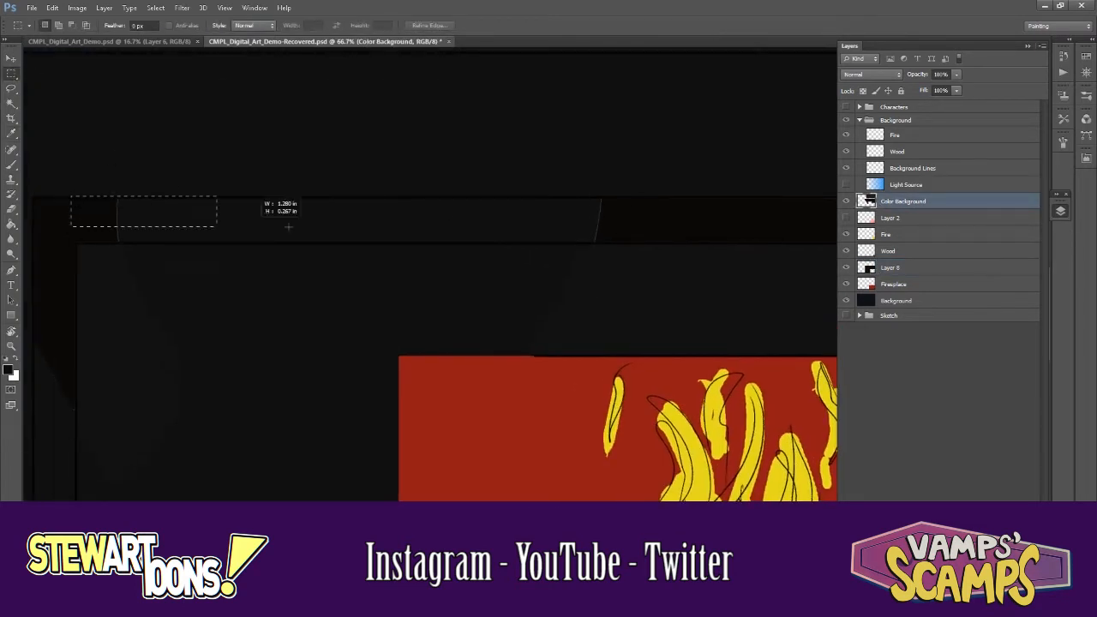
drag(686, 243, 685, 243)
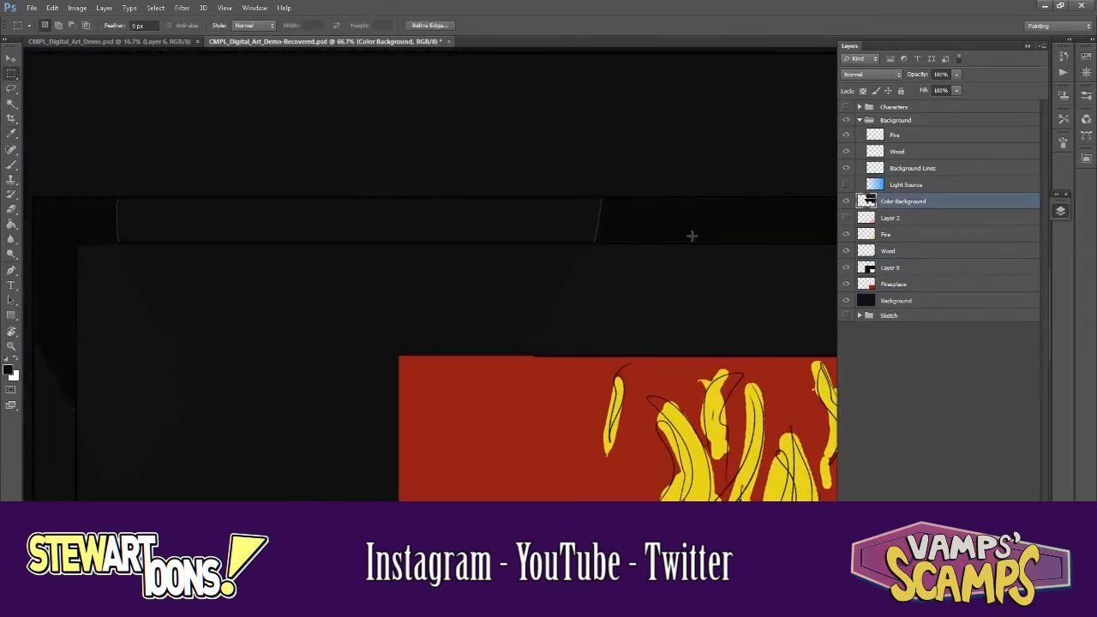
key(g)
click(657, 236)
key(b)
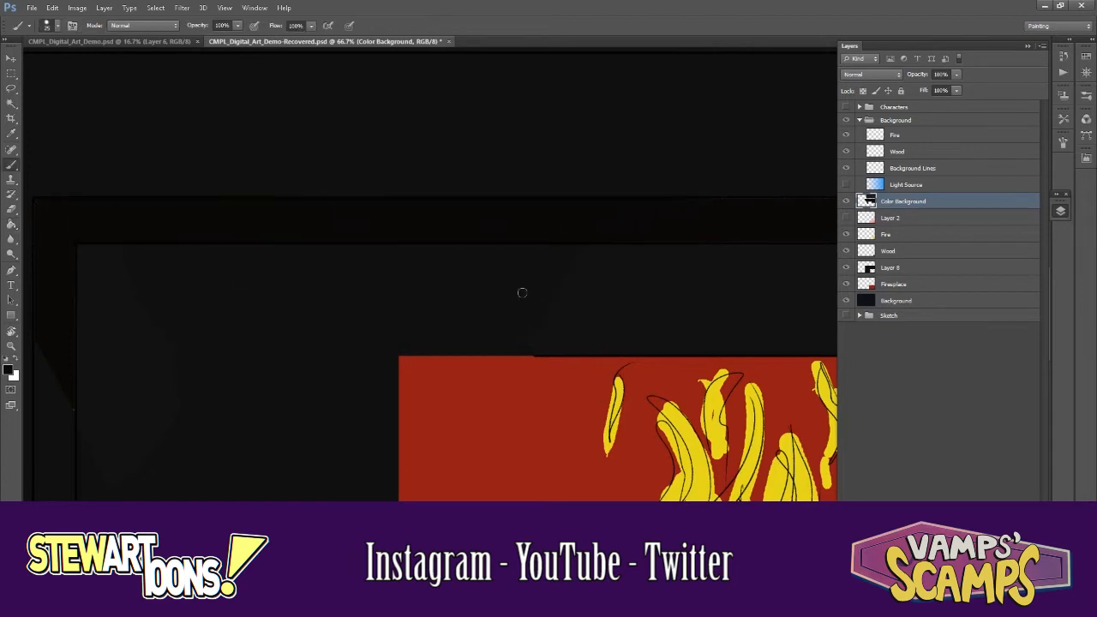
- Select the fireplace frame's vertical strip down to the canvas's lower edge and fill it with the same black
scroll(522, 292, down, 2)
scroll(522, 292, left, 5)
key(m)
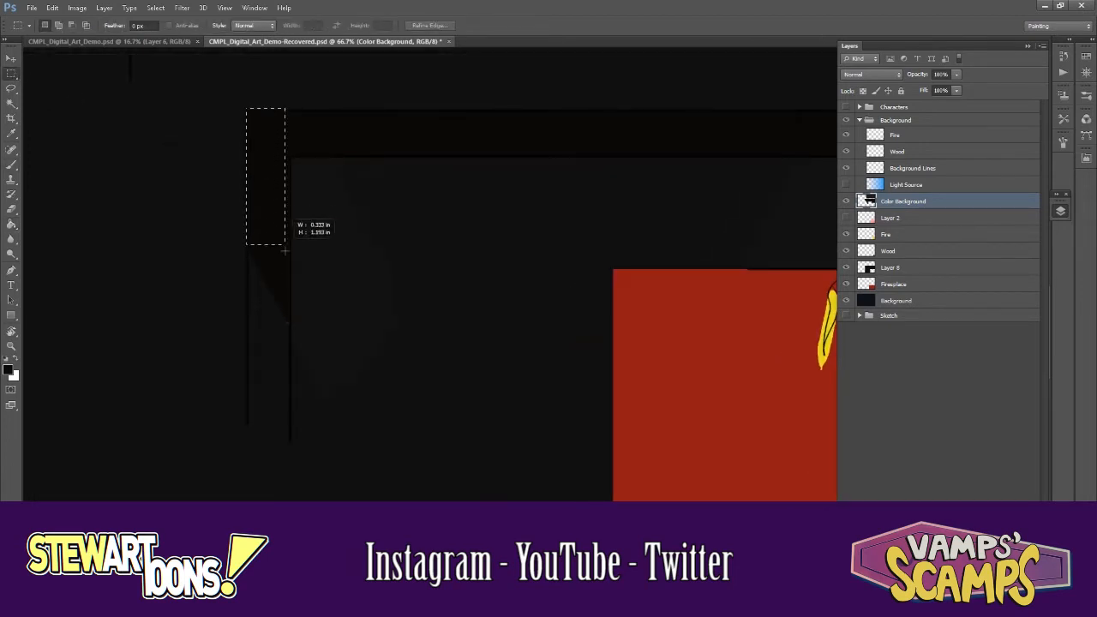
drag(285, 251, 309, 466)
key(g)
key(ctrl+minus)
key(ctrl+minus)
key(ctrl+minus)
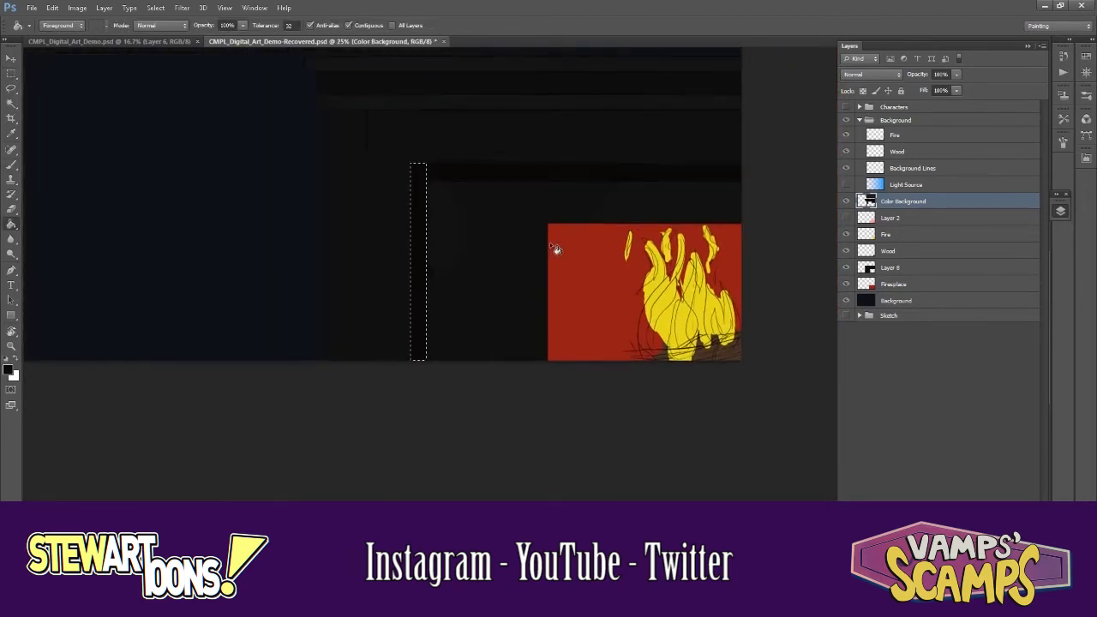
key(ctrl+plus)
key(ctrl+plus)
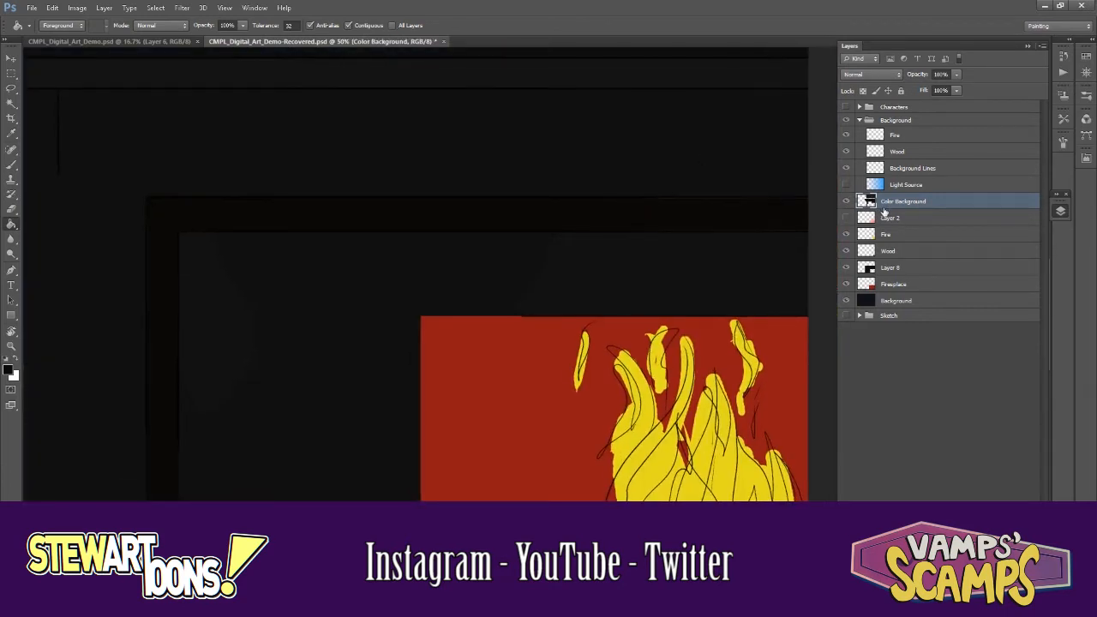
- On the dark fill layer above Fireplace, lock transparency and fill the selected surround inside the frame with dark gray
click(890, 268)
key(m)
key(ctrl+minus)
key(ctrl+minus)
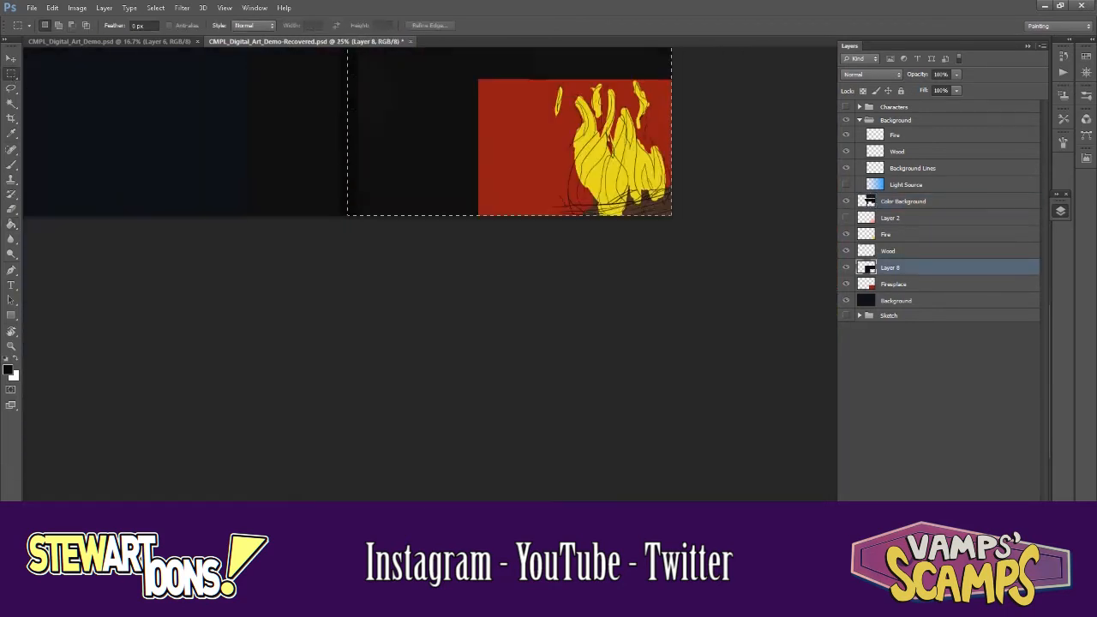
key(g)
scroll(618, 282, up, 3)
click(547, 248)
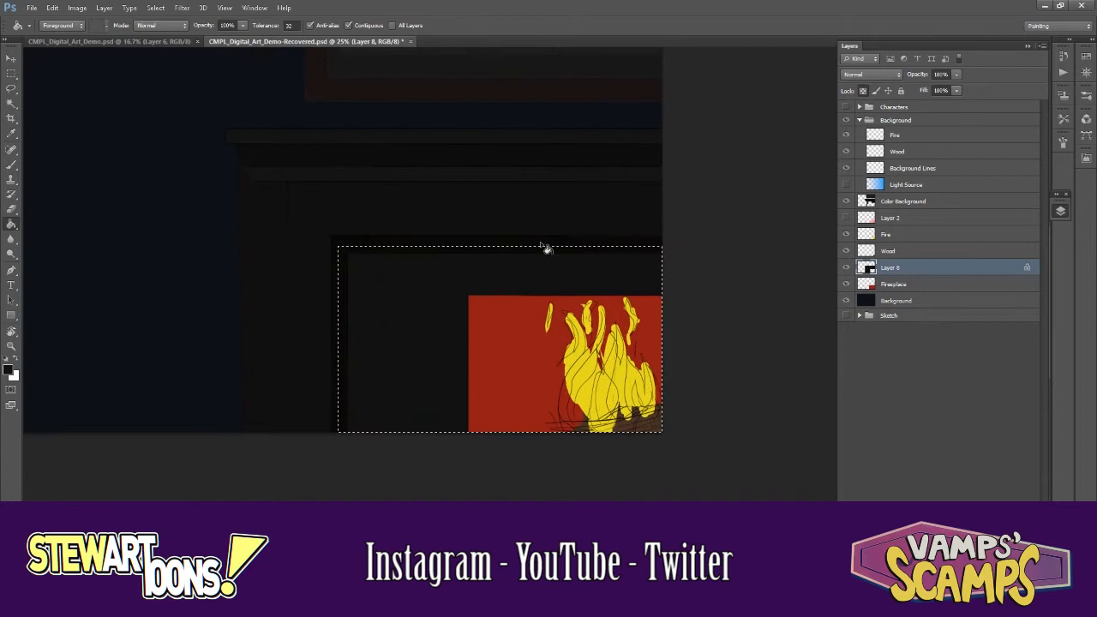
- Lock the Color Background layer's transparency and paint over the lighter patches in the fireplace frame's top and vertical strips
click(862, 202)
key(ctrl+plus)
key(b)
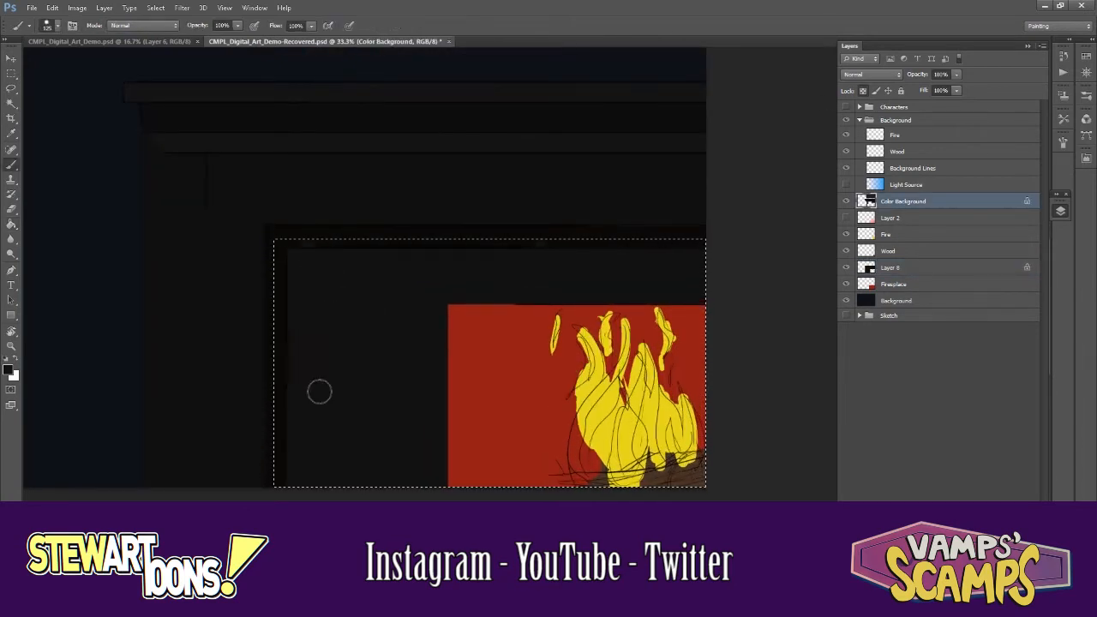
scroll(314, 305, up, 2)
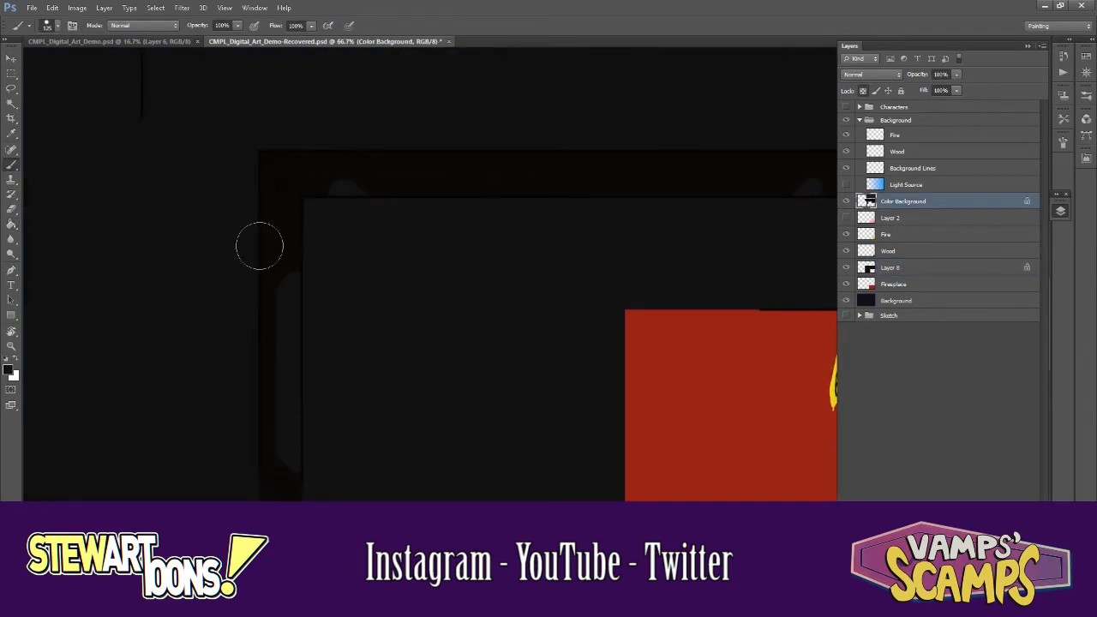
click(12, 77)
mouse_move(260, 150)
mouse_down()
mouse_move(380, 177)
mouse_move(835, 195)
mouse_up()
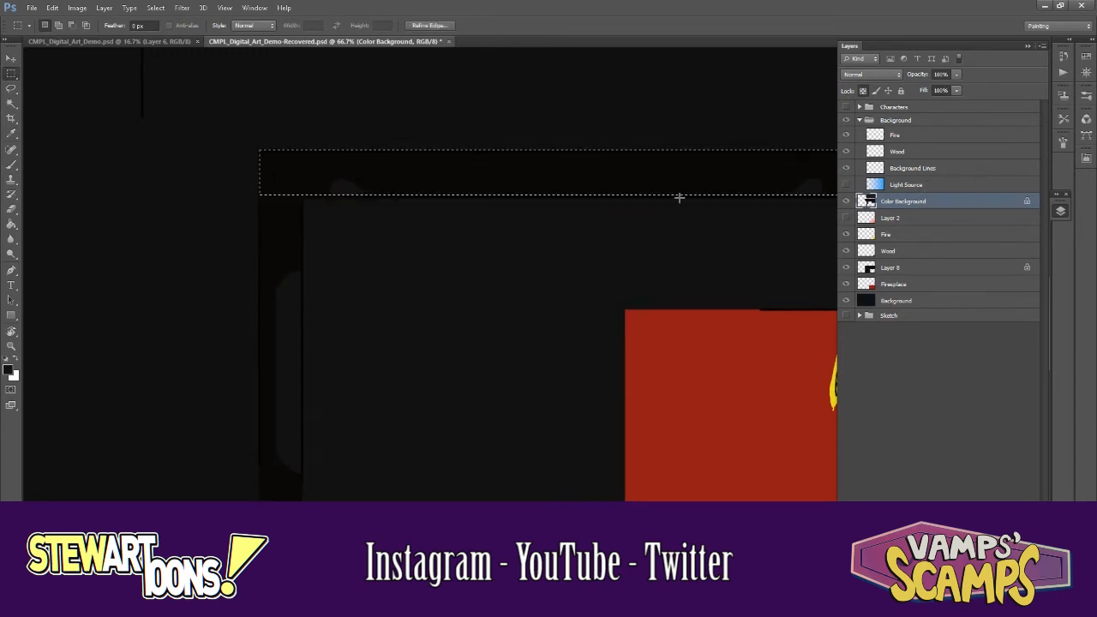
key(b)
key(bracketright)
key(alt+BackSpace)
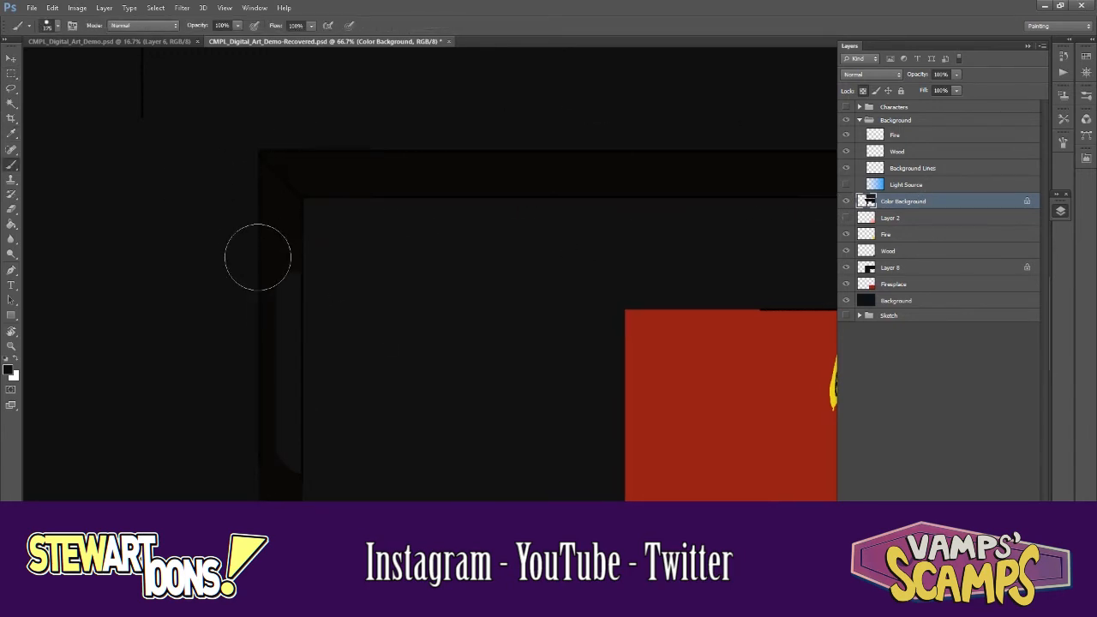
key(m)
mouse_move(258, 139)
mouse_down()
mouse_move(300, 497)
mouse_move(288, 259)
mouse_up()
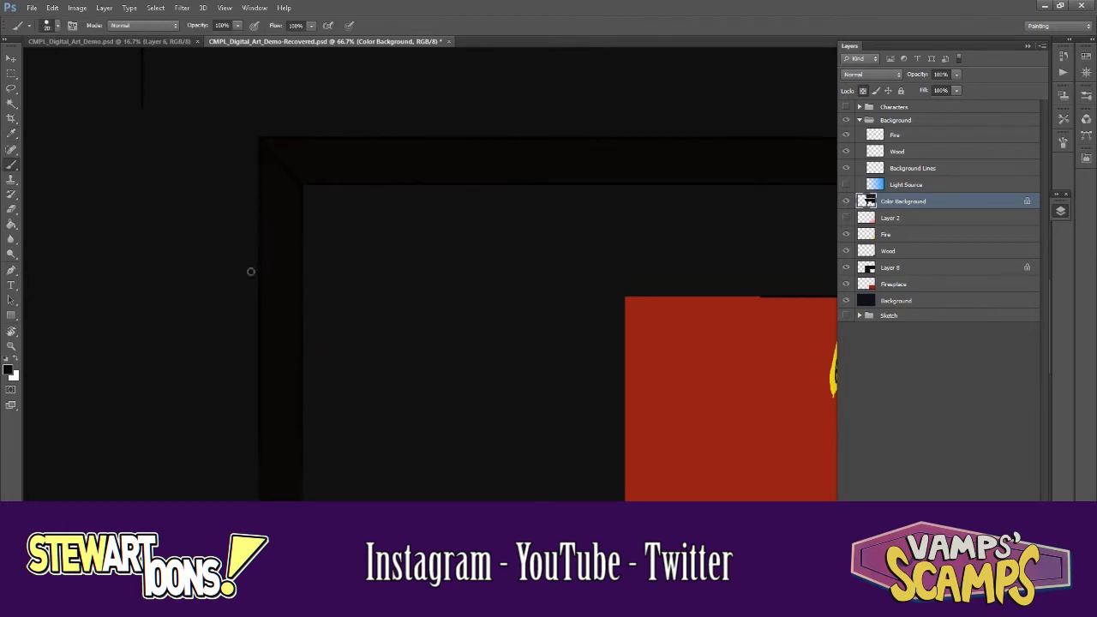
key(ctrl+d)
- Brush the slanted end of the mantel's lower ledge into a squared end on the Color Background layer
key(ctrl+minus)
key(ctrl+minus)
key(ctrl+minus)
key(ctrl+plus)
key(ctrl+plus)
key(ctrl+plus)
key(ctrl+plus)
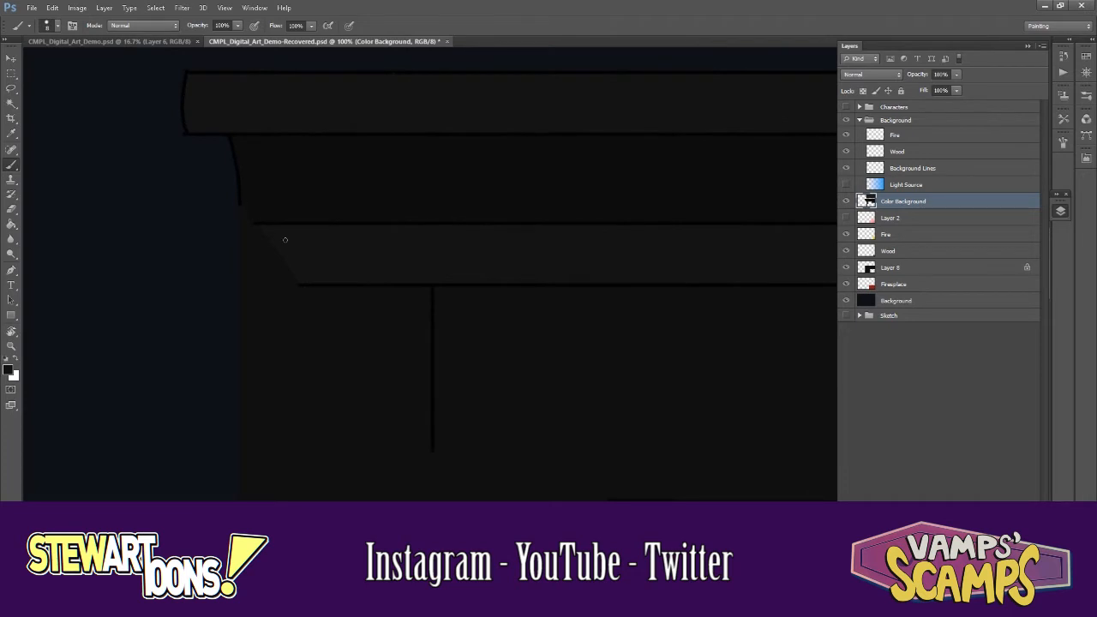
key(bracketright)
key(bracketright)
key(bracketright)
key(bracketright)
key(ctrl+minus)
- Hide the Background Lines layer and make Color Background the active layer for editing the picture frame
ctrl+click(368, 268)
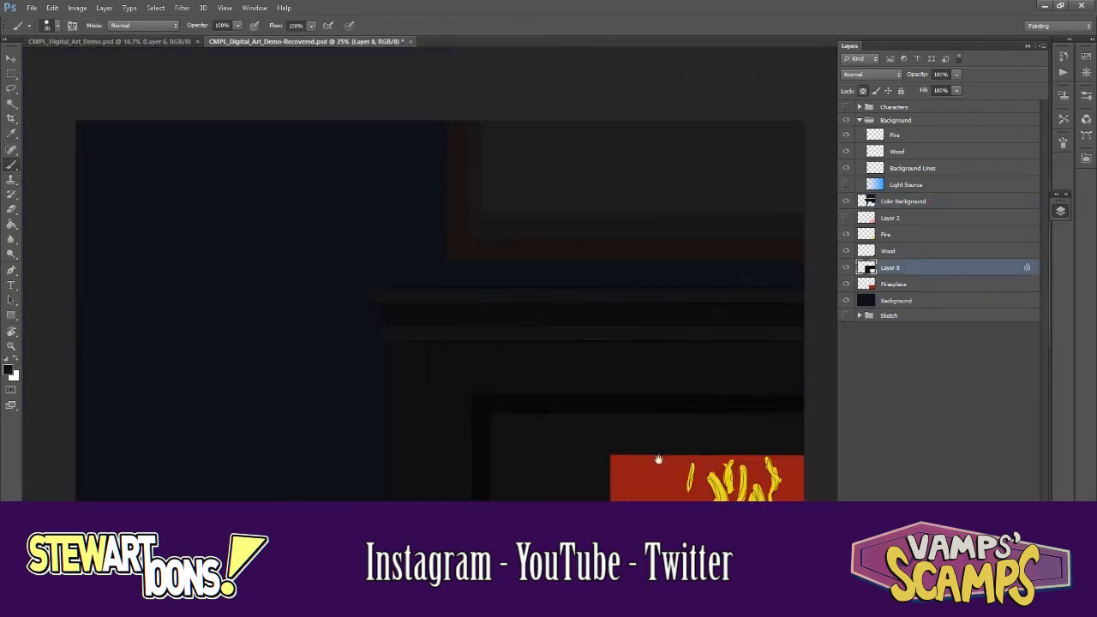
click(888, 204)
click(882, 300)
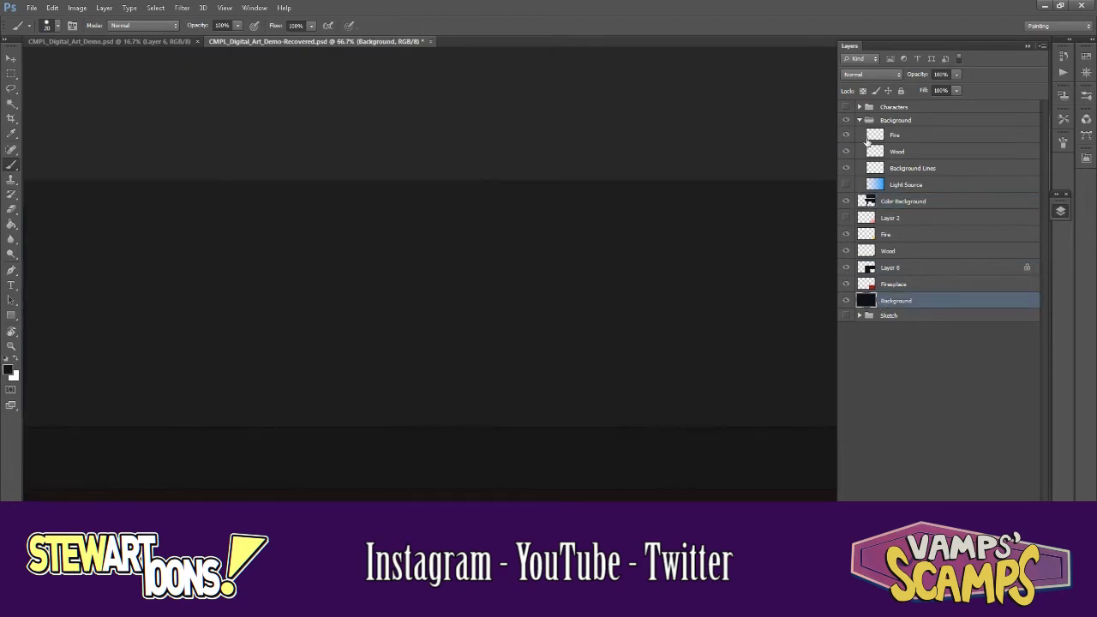
key(ctrl+minus)
ctrl+click(509, 299)
key(g)
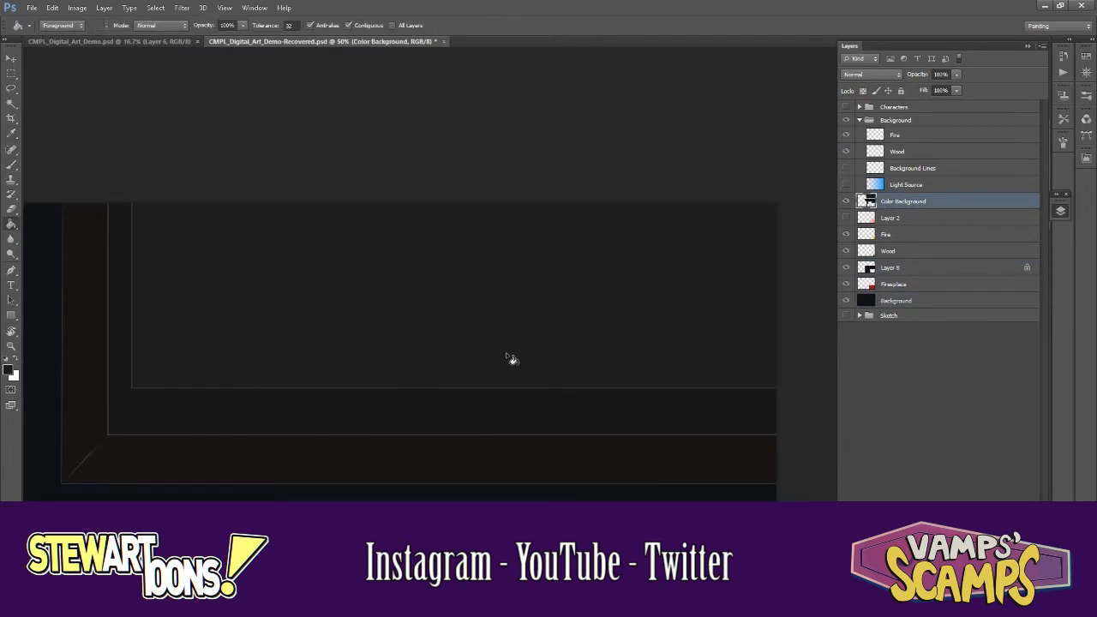
key(ctrl+plus)
key(ctrl+plus)
key(m)
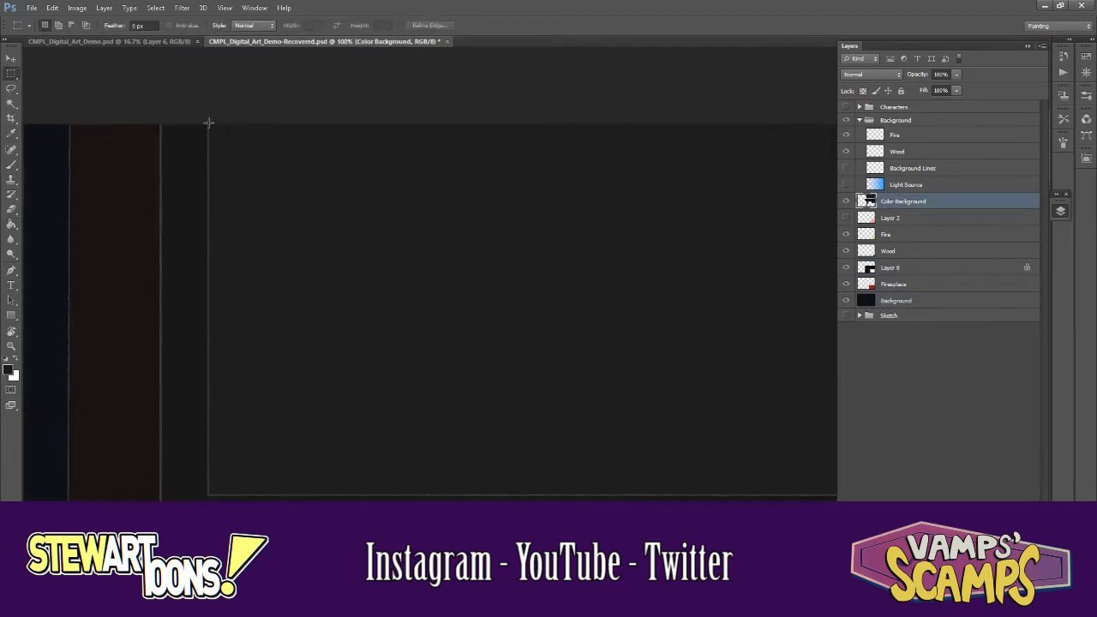
drag(208, 125, 817, 456)
click(1061, 211)
key(ctrl+minus)
key(ctrl+minus)
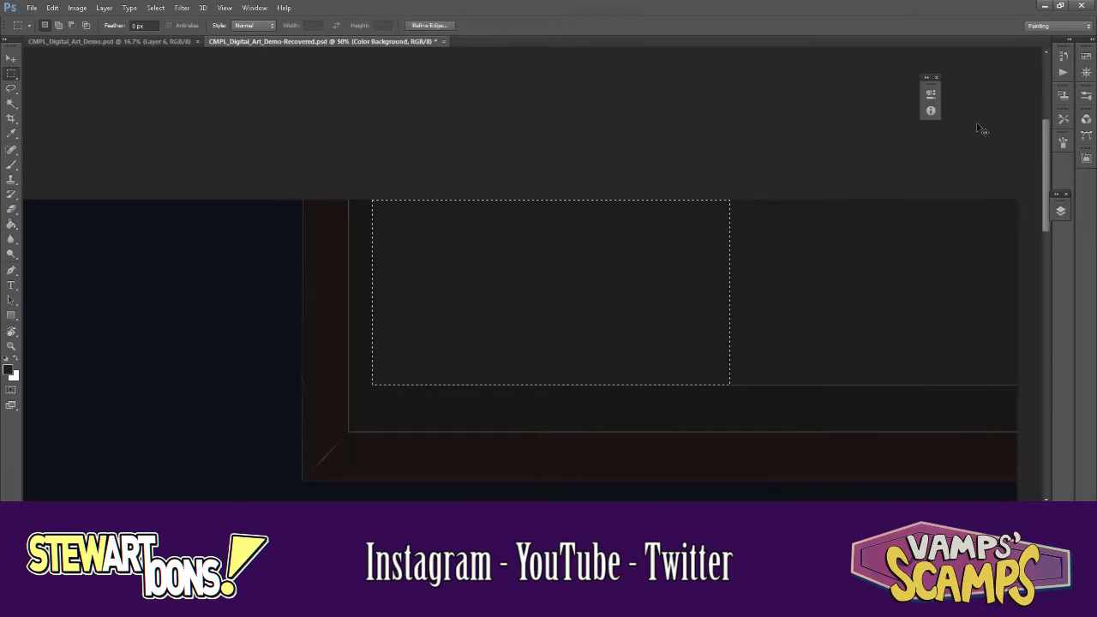
- Lock the Color Background layer's transparency and brush over the thin gap along the picture frame's outer edge and mitred corner
click(1061, 211)
key(b)
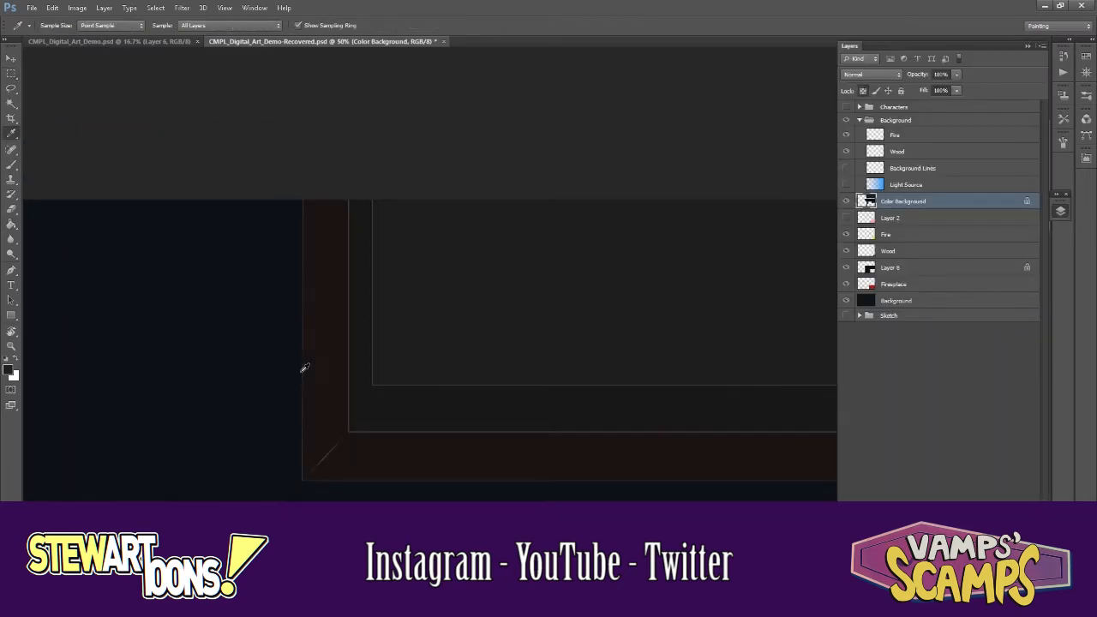
drag(378, 476, 146, 426)
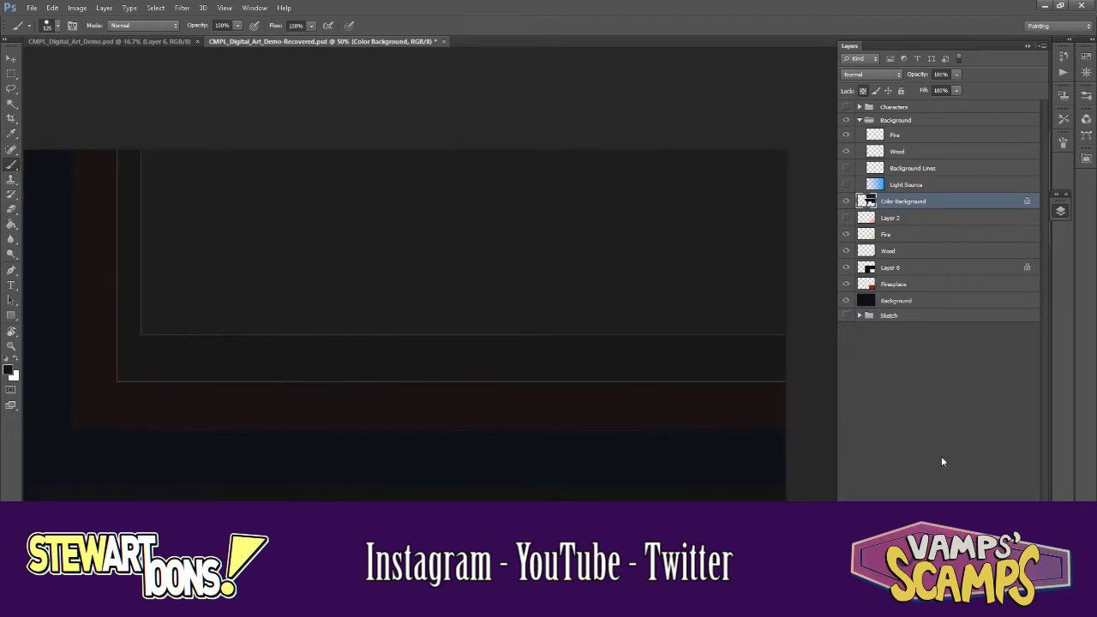
drag(419, 422, 675, 431)
- Use the Pencil tool to cover the thin light line between the brown picture frame and its dark inner border
key(ctrl+plus)
right_click(12, 165)
click(55, 175)
key(ctrl+plus)
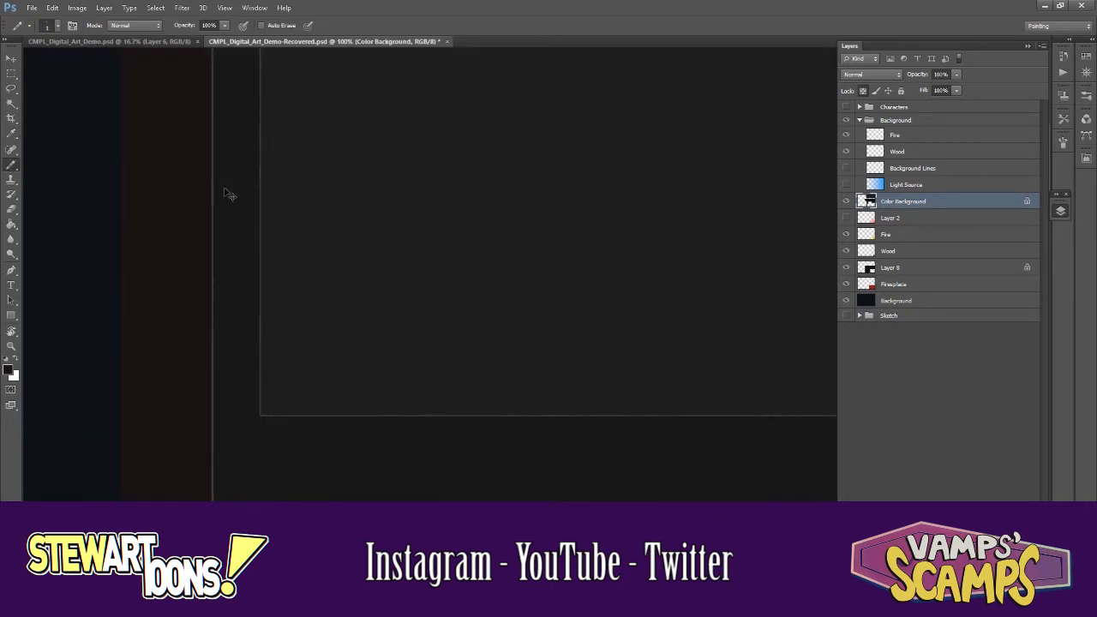
key(ctrl+minus)
drag(322, 378, 303, 225)
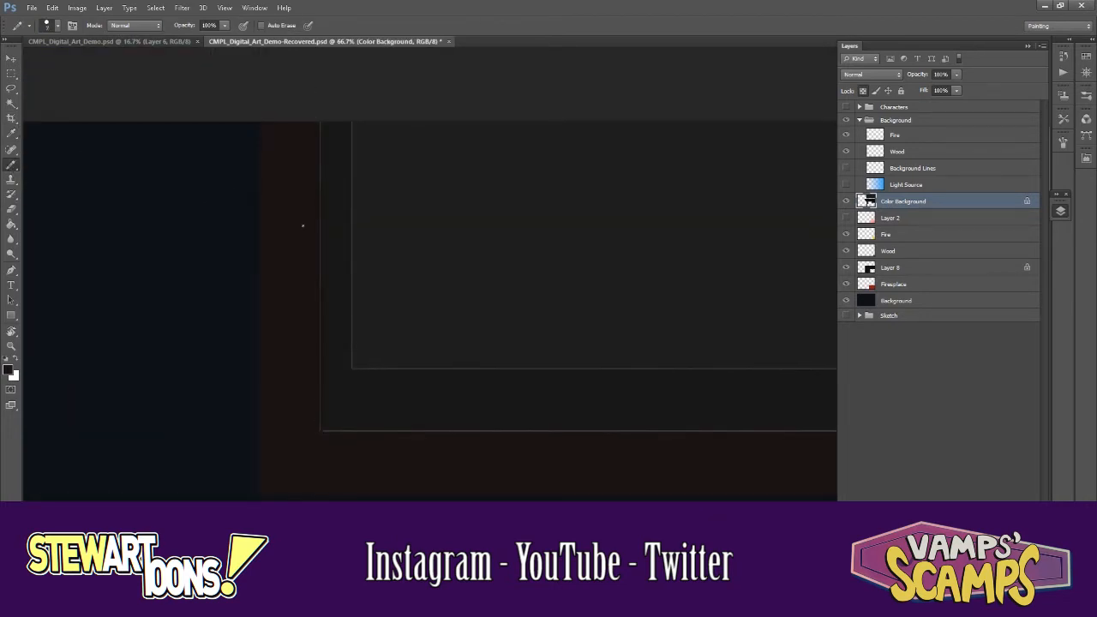
mouse_move(369, 406)
mouse_down()
mouse_move(370, 428)
mouse_move(328, 287)
mouse_up()
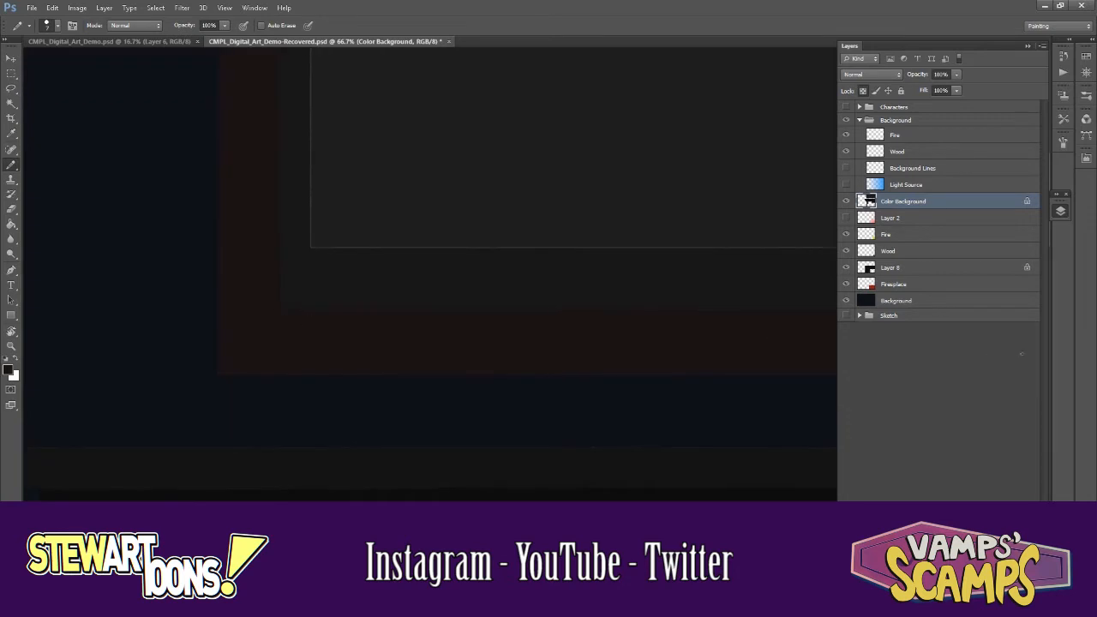
drag(806, 350, 385, 350)
drag(540, 311, 603, 311)
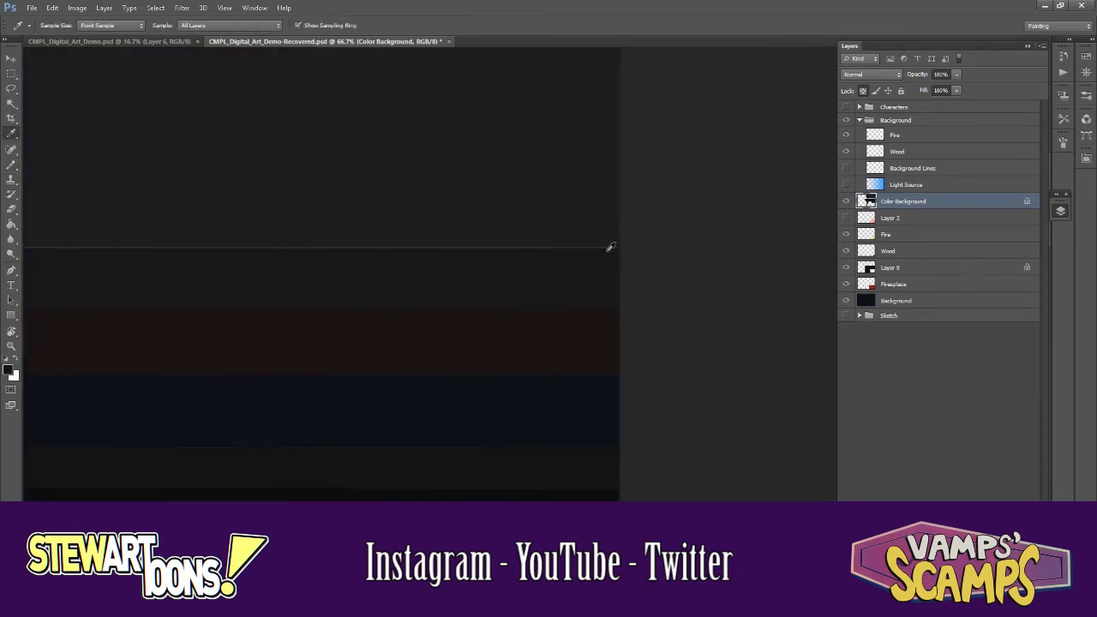
- Pencil over the thin line between the dark inner border and the picture area, and save the document
mouse_move(249, 167)
mouse_down()
mouse_move(532, 291)
mouse_move(735, 306)
mouse_up()
drag(337, 385, 337, 142)
mouse_move(381, 255)
mouse_down()
mouse_move(382, 333)
mouse_move(282, 180)
mouse_up()
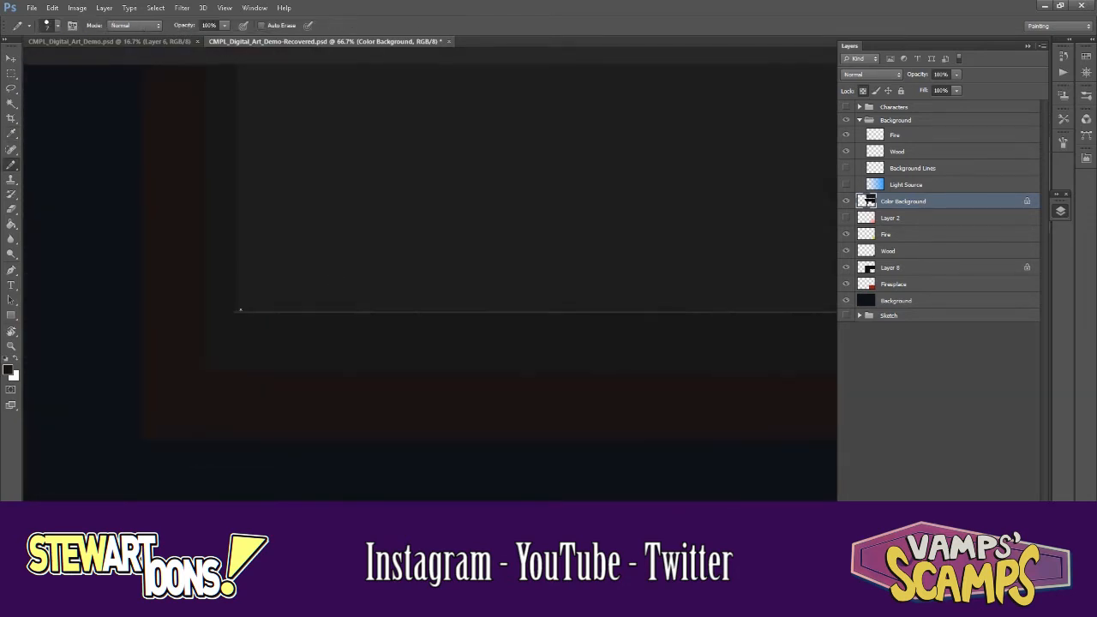
drag(239, 311, 836, 312)
key(ctrl+0)
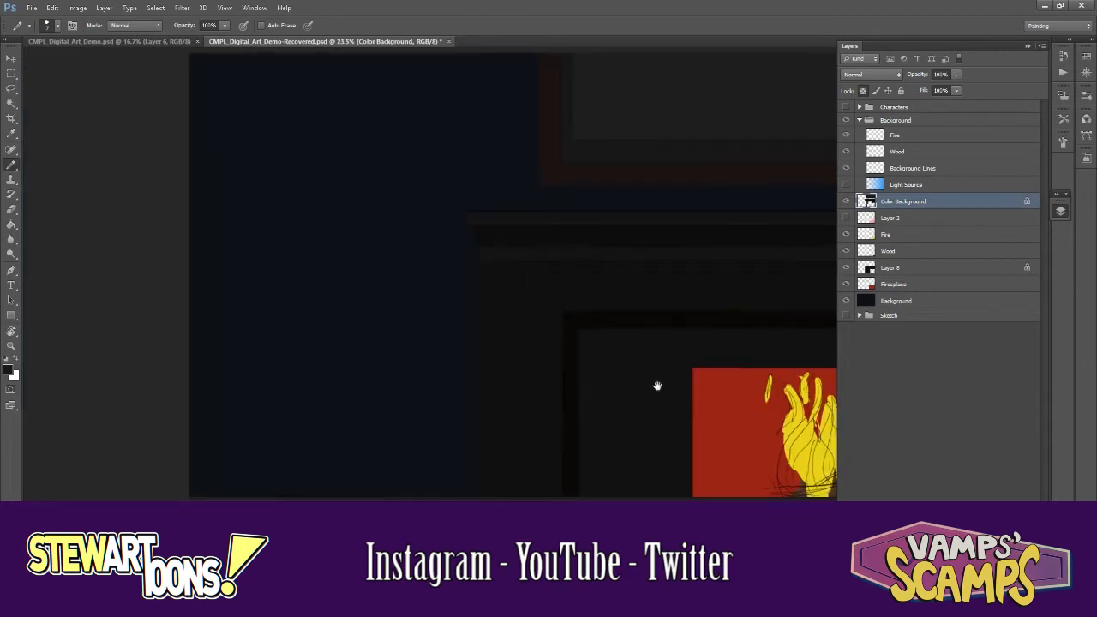
key(F7)
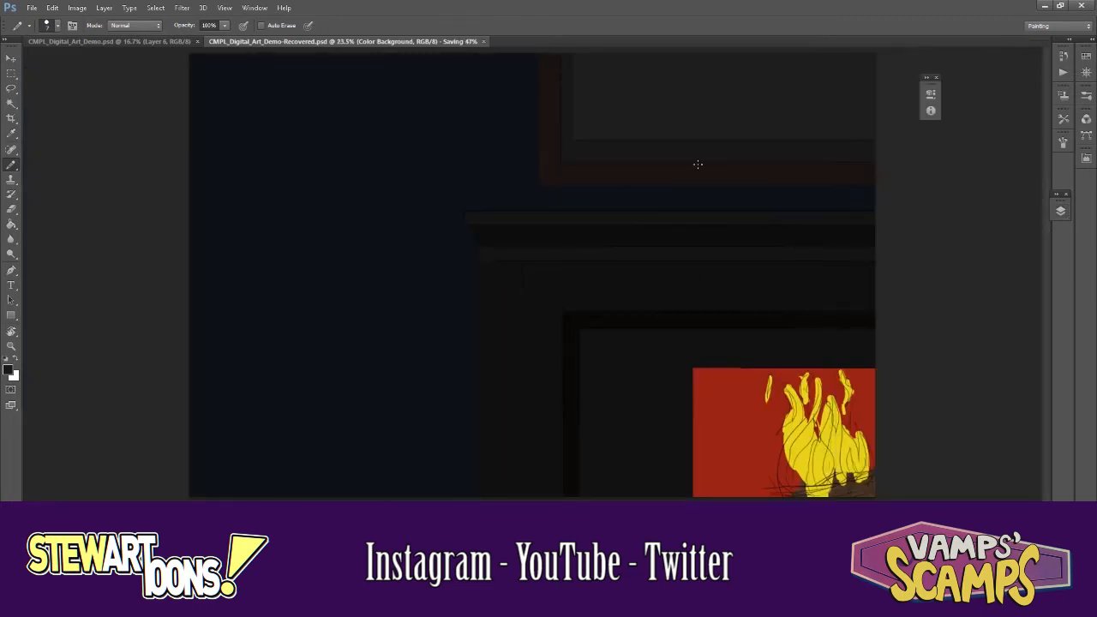
- Make the Fireplace layer active and choose a 300 px textured tip for the Pencil tool
click(1059, 212)
click(899, 283)
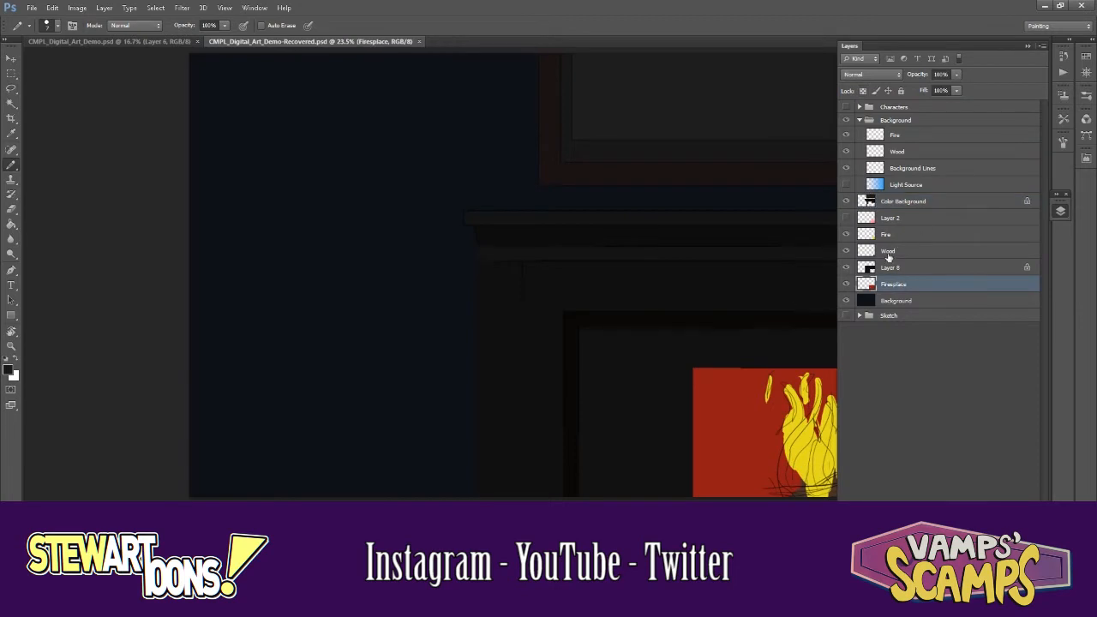
click(25, 26)
mouse_move(128, 54)
mouse_down()
mouse_move(131, 143)
mouse_move(129, 128)
mouse_up()
click(58, 27)
mouse_move(155, 182)
mouse_down()
mouse_move(193, 515)
mouse_move(172, 515)
mouse_up()
drag(145, 379, 146, 456)
scroll(141, 284, up, 3)
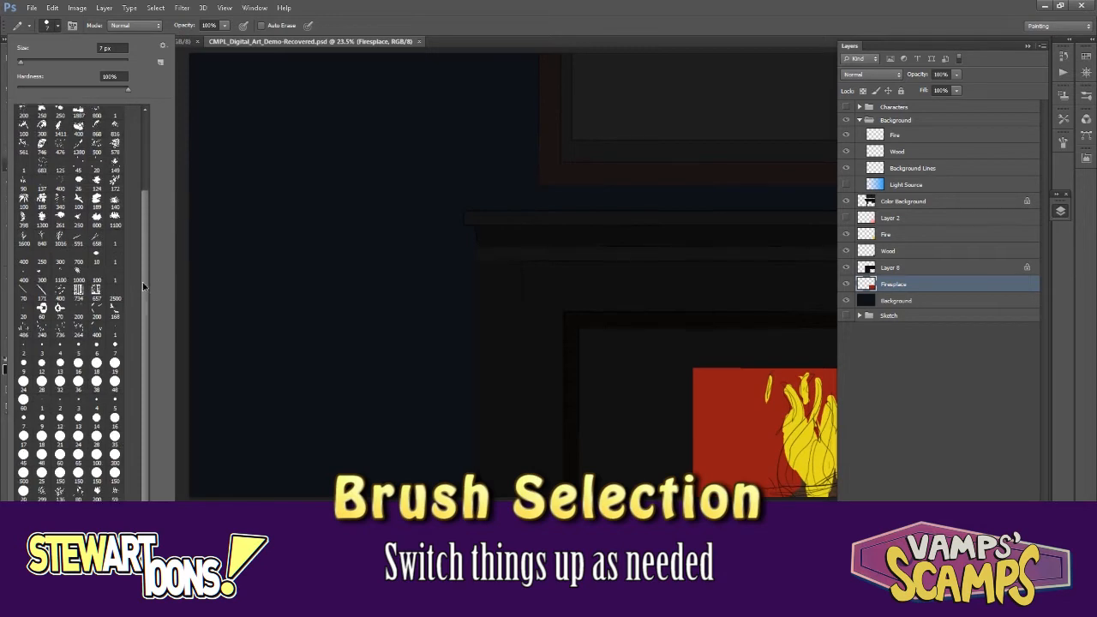
click(190, 205)
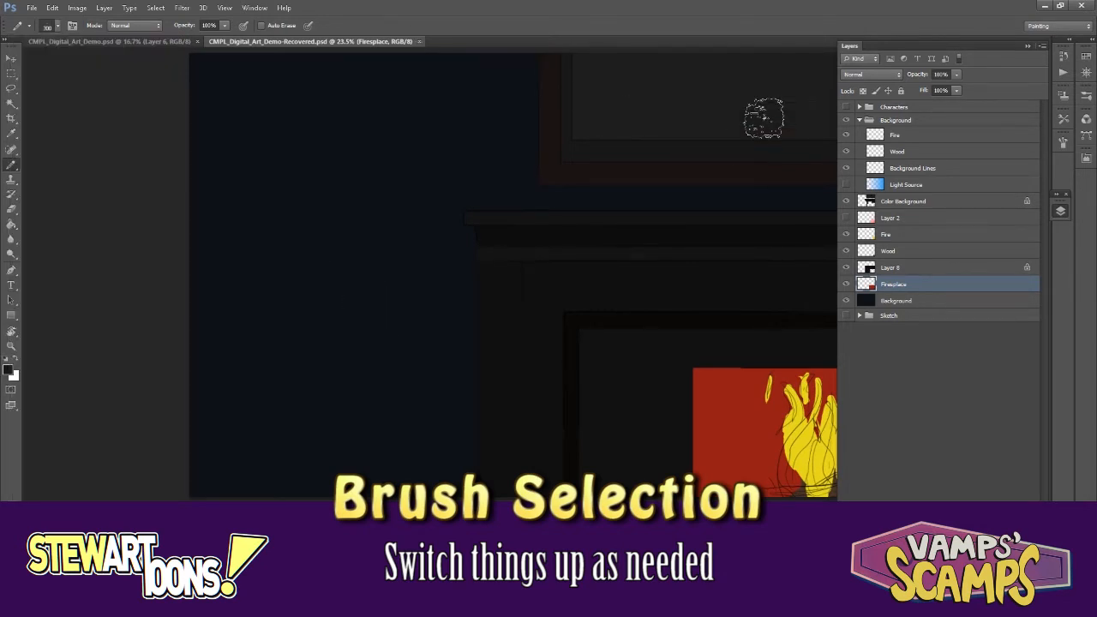
- Add a Hue/Saturation adjustment layer above Fire that colorizes the layers below and raises their lightness to pale lavender
click(846, 234)
click(846, 234)
click(891, 234)
click(995, 588)
key(ctrl+z)
click(978, 588)
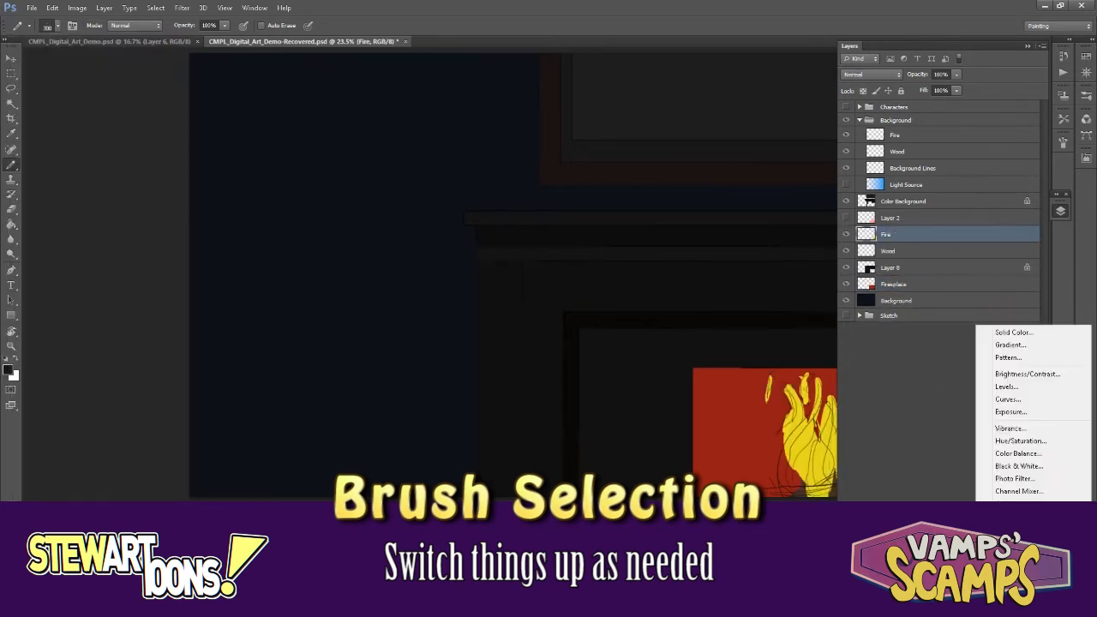
click(1003, 445)
click(873, 227)
click(844, 186)
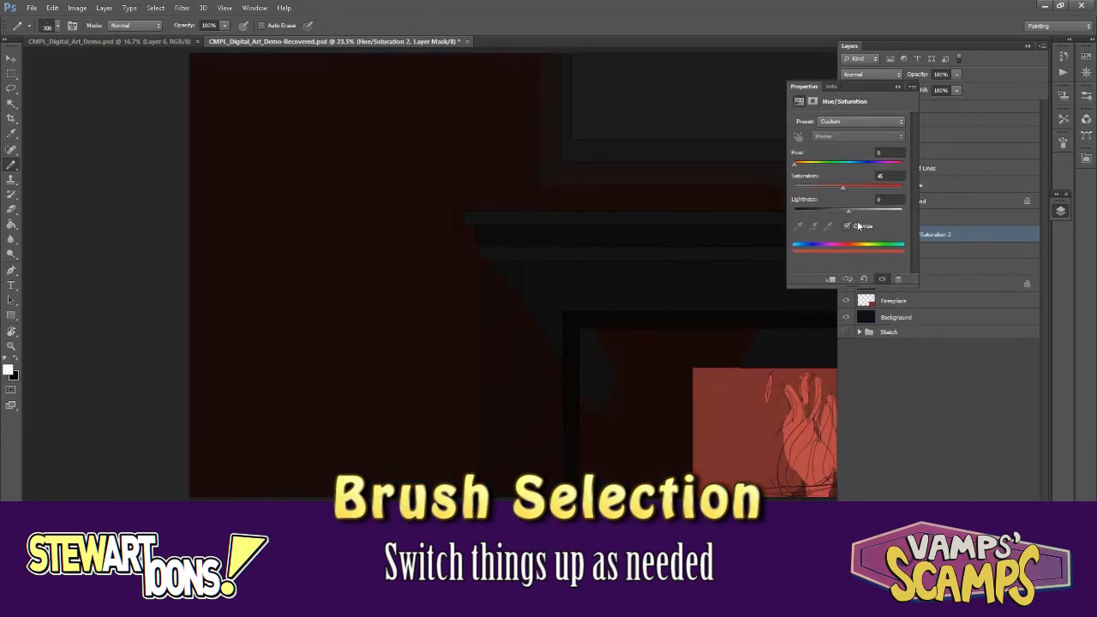
drag(850, 211, 891, 211)
click(897, 87)
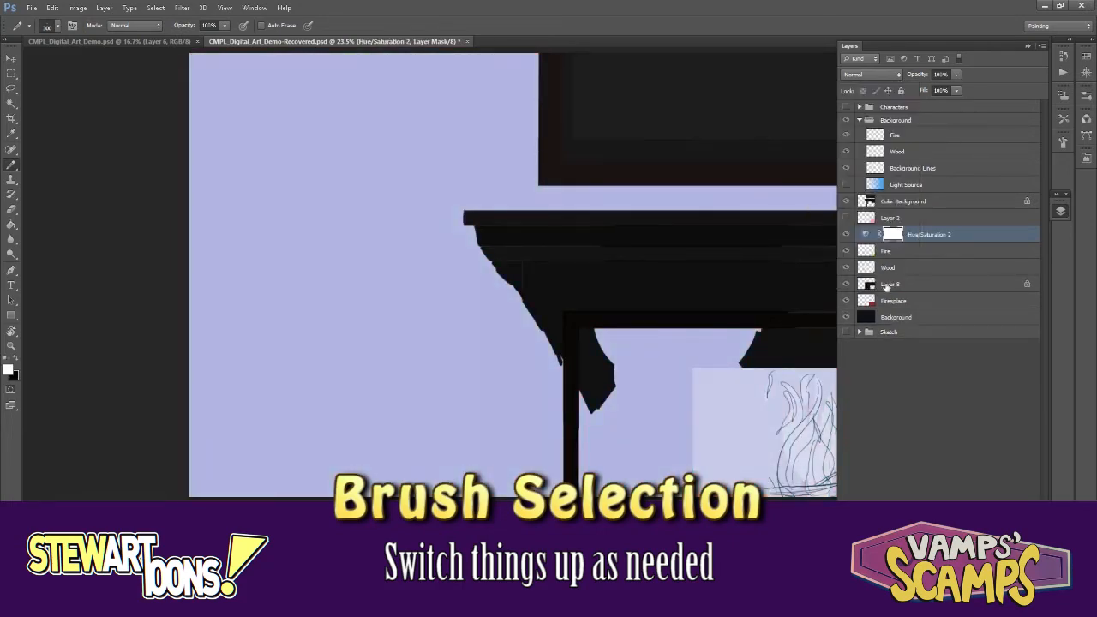
- Move Layer 8 next to Color Background in the layer stack and merge the two layers
drag(887, 285, 901, 205)
right_click(955, 199)
click(868, 408)
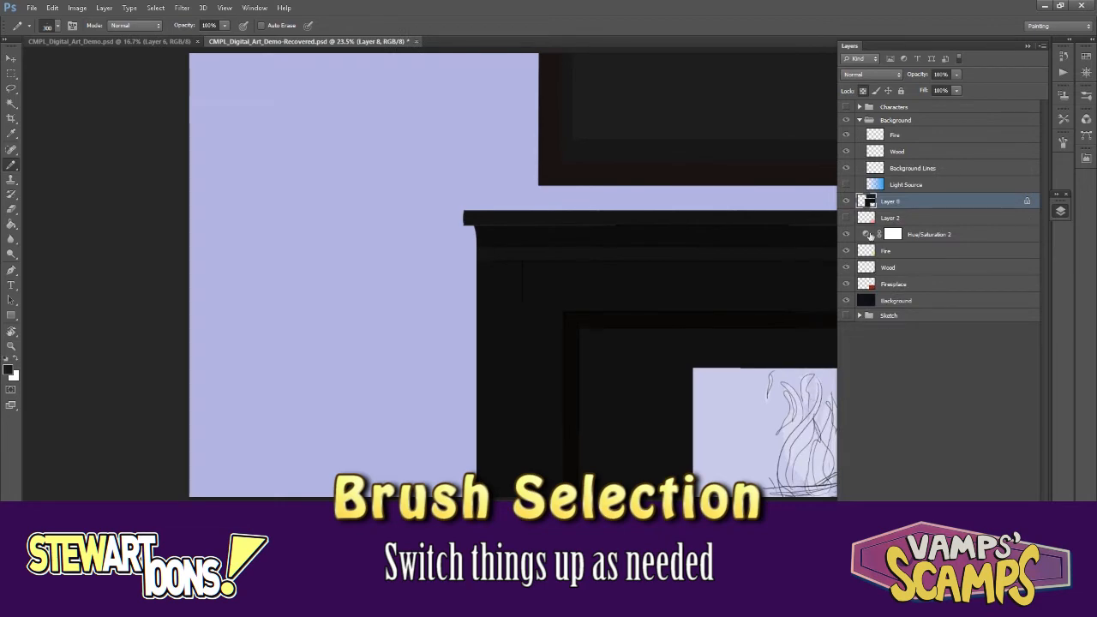
- Switch from the Pencil to the Brush tool and pick the textured 26 px brush tip
key(ctrl+plus)
key(ctrl+plus)
drag(763, 439, 316, 274)
click(57, 26)
click(58, 26)
right_click(12, 166)
click(51, 164)
click(57, 26)
scroll(78, 300, down, 3)
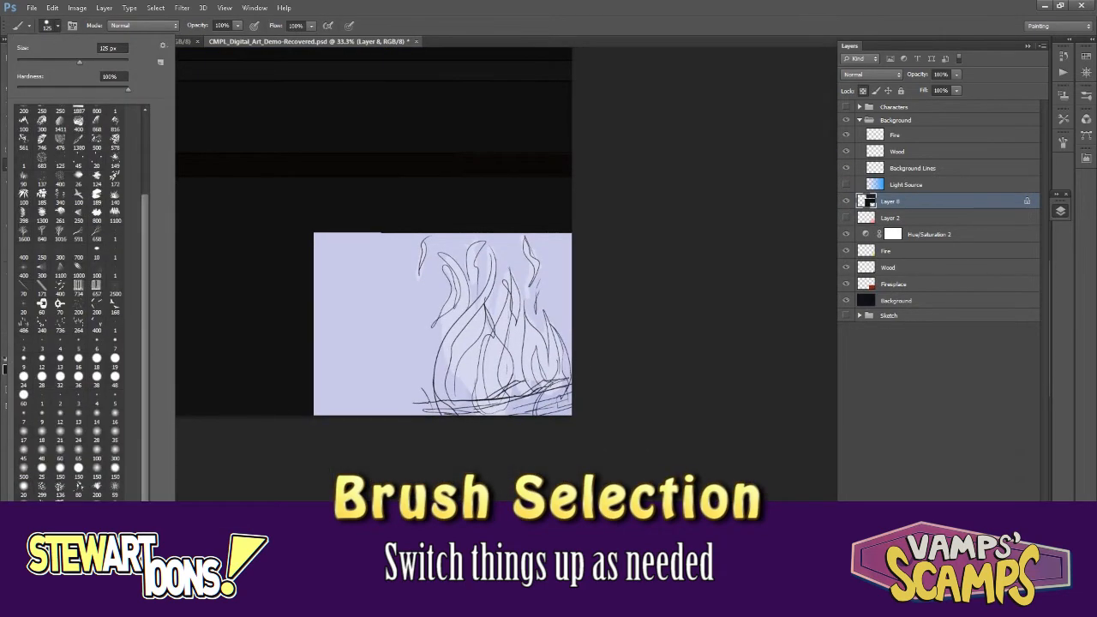
scroll(101, 262, down, 3)
click(78, 266)
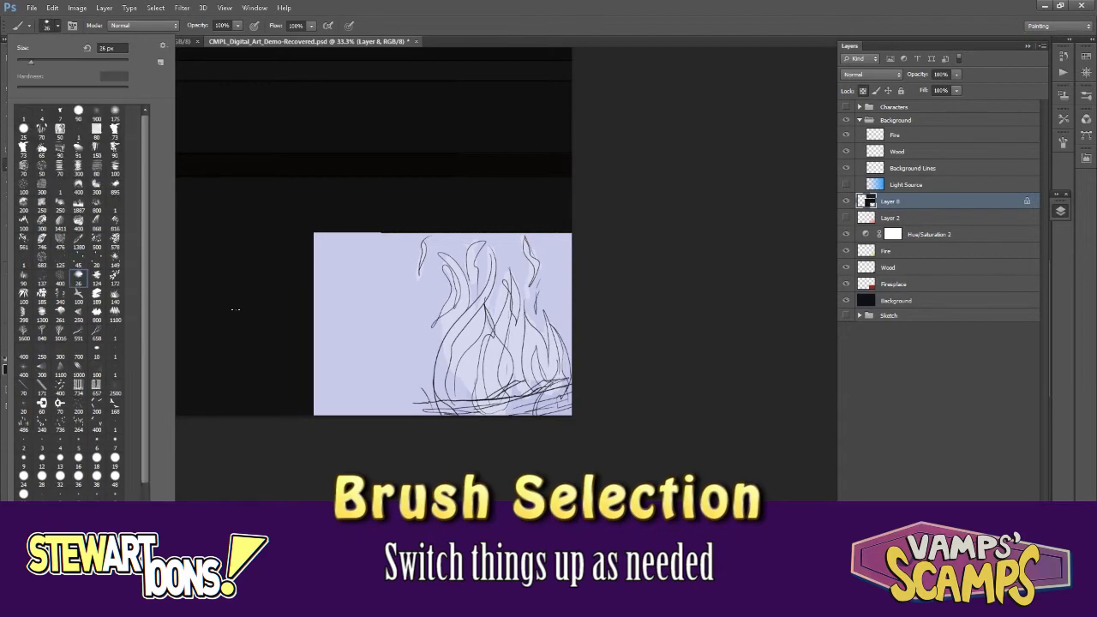
click(235, 309)
- Set the foreground to golden yellow, try the 26 px brush inside the picture frame and undo the test strokes
click(7, 370)
click(513, 184)
click(660, 154)
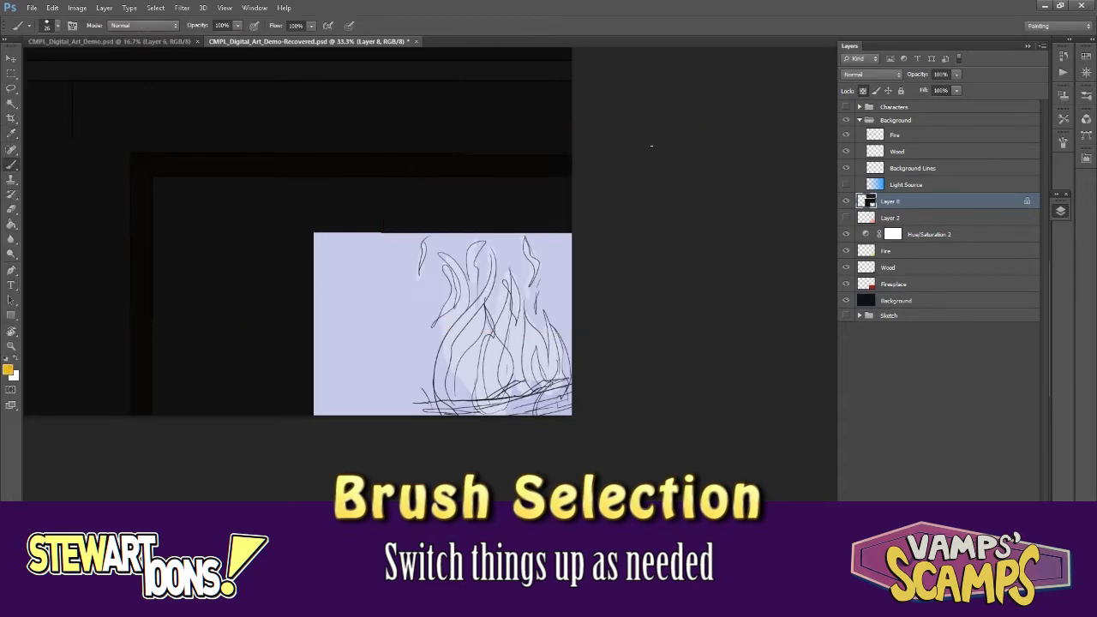
drag(221, 225, 259, 324)
key(ctrl+z)
drag(372, 310, 445, 600)
drag(352, 309, 414, 310)
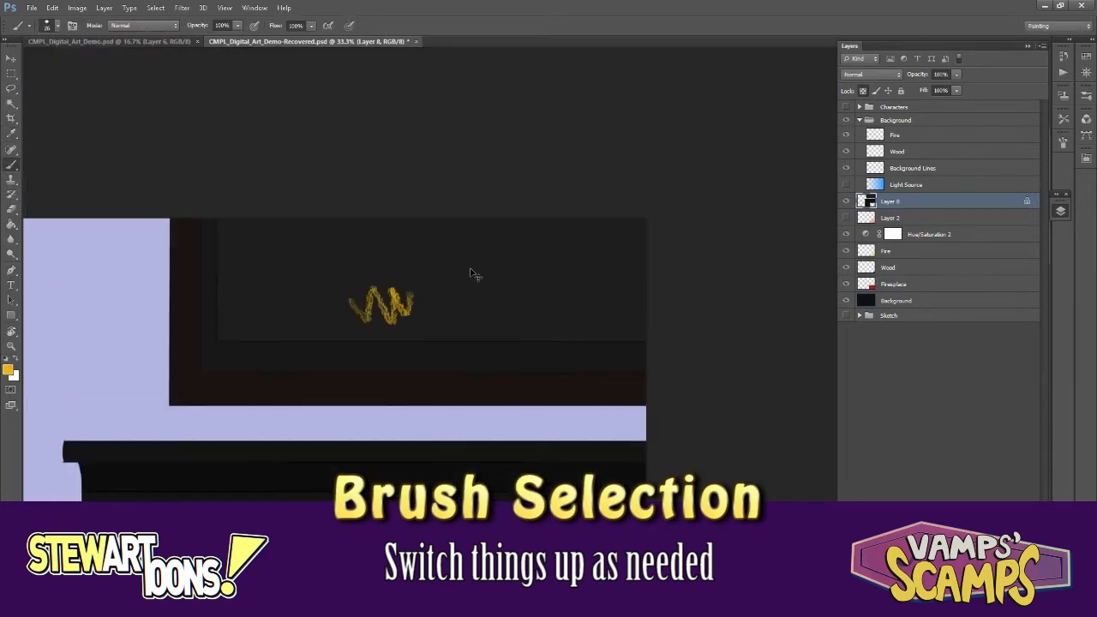
key(ctrl+z)
- Pick the 1100 px palm-tree brush tip, test it inside the picture frame and undo the test
click(53, 25)
click(115, 312)
click(282, 299)
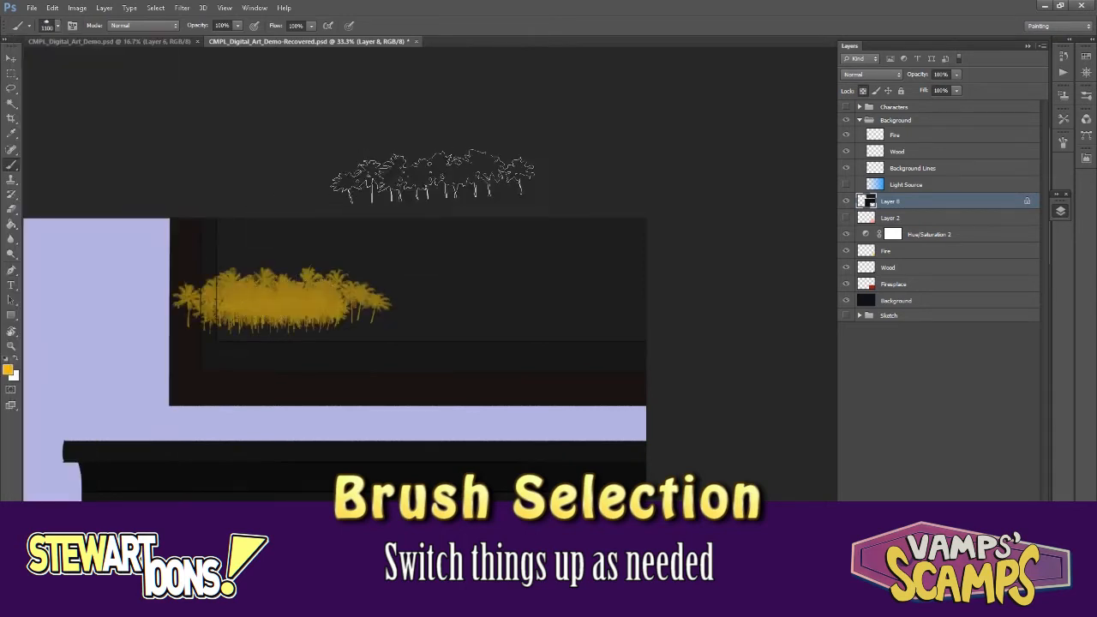
key(ctrl+z)
- On a new layer above Layer 8, paint a band of palm foliage across the picture in green #346a22
key(ctrl+shift+alt+n)
click(8, 371)
click(492, 245)
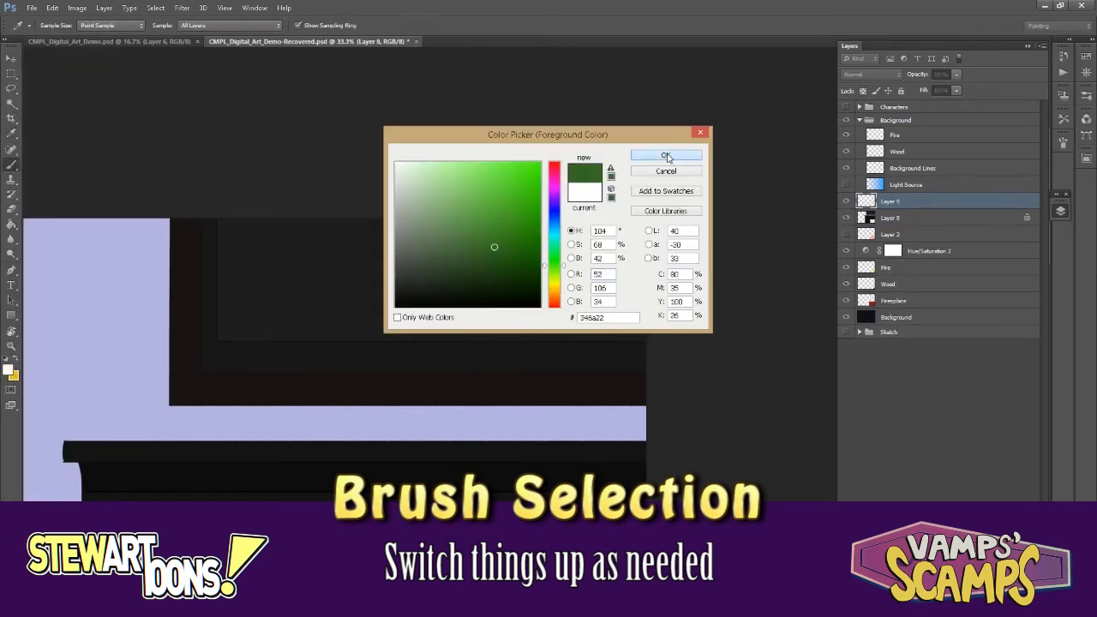
click(664, 152)
mouse_move(557, 302)
mouse_down()
mouse_move(384, 301)
mouse_move(634, 264)
mouse_move(323, 318)
mouse_move(580, 245)
mouse_move(421, 248)
mouse_move(609, 307)
mouse_up()
- Set the brush mode to Multiply and darken the lower part of the green foliage
click(141, 24)
click(137, 68)
mouse_move(215, 330)
mouse_down()
mouse_move(514, 306)
mouse_move(368, 313)
mouse_move(660, 272)
mouse_move(245, 330)
mouse_up()
click(573, 327)
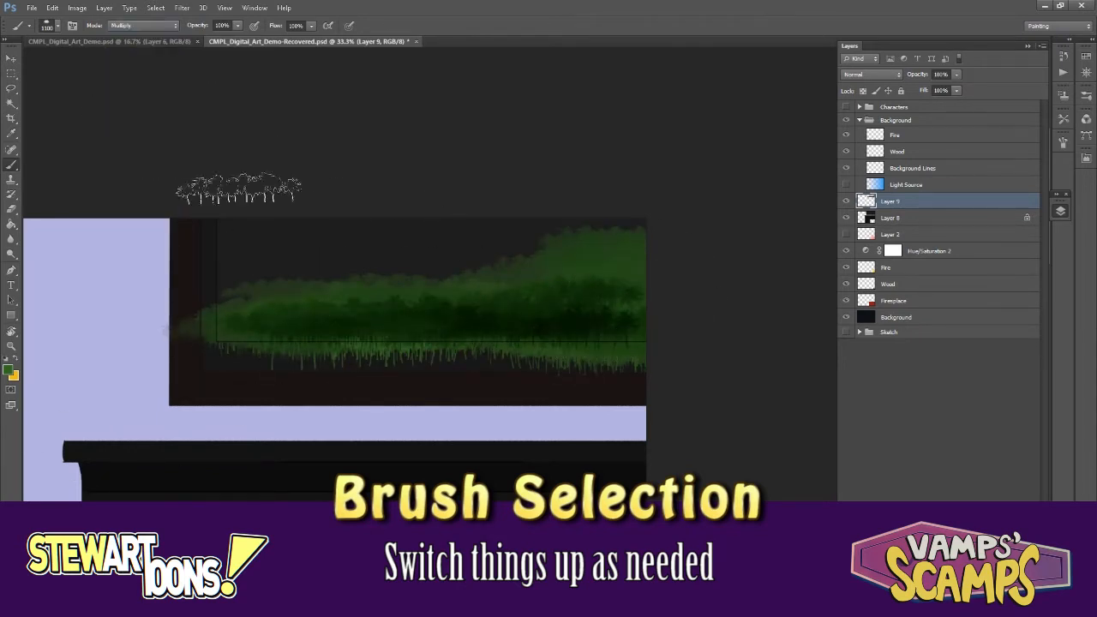
- Pick the 1411 px rock brush tip, add a layer directly above Layer 8 and set the foreground to gray-green
click(57, 25)
click(60, 223)
key(Return)
click(943, 217)
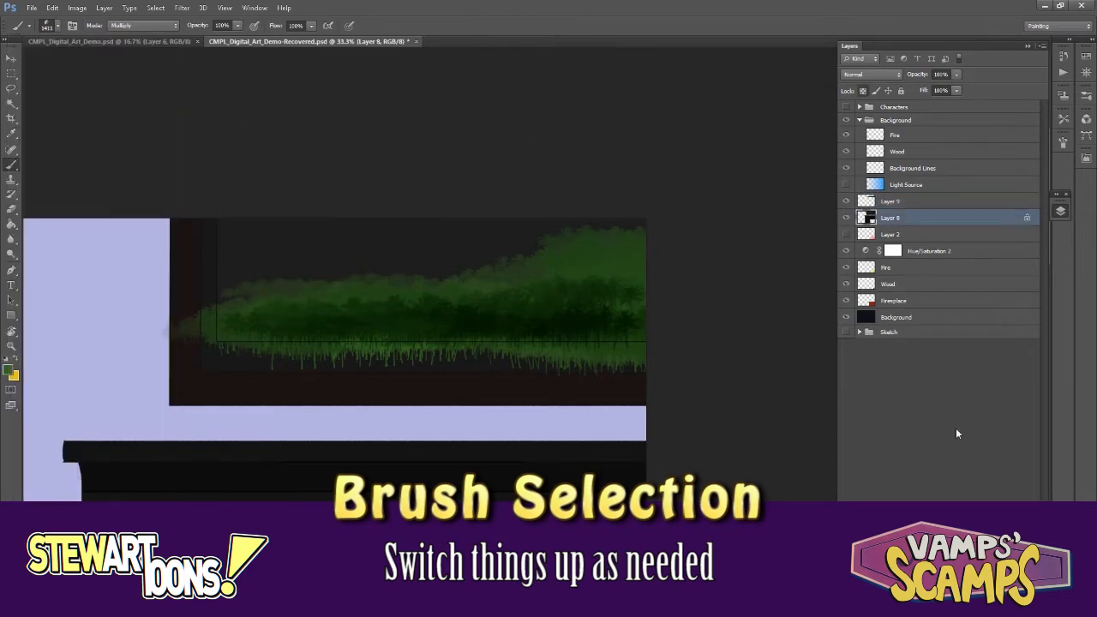
click(1010, 606)
click(7, 370)
click(430, 254)
click(657, 157)
mouse_move(486, 264)
mouse_down()
mouse_move(368, 266)
mouse_move(529, 287)
mouse_move(467, 383)
mouse_up()
key(ctrl+a)
key(Delete)
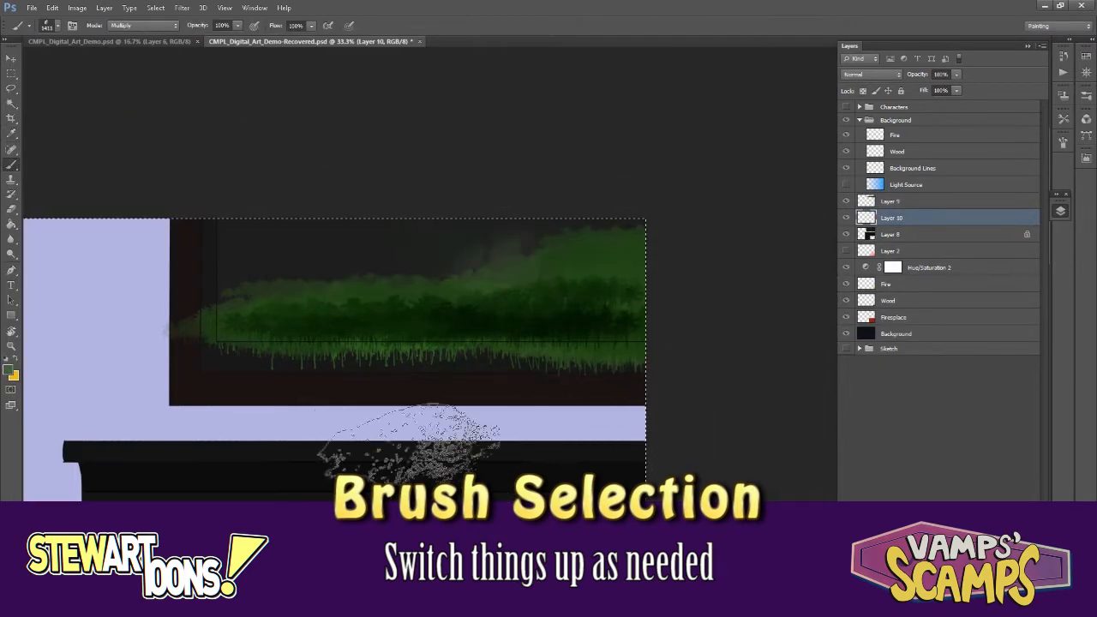
- Set the brush mode to Normal and paint gray-green rocks behind the foliage and below it across the frame's lower edge
mouse_move(476, 450)
mouse_down()
mouse_move(555, 228)
mouse_move(461, 497)
mouse_up()
click(142, 25)
click(137, 39)
mouse_move(447, 397)
mouse_down()
mouse_move(472, 394)
mouse_move(640, 197)
mouse_move(657, 358)
mouse_up()
- Add another layer above Layer 8, pick the 91 px brush tip and undo a test stroke in the picture
click(892, 234)
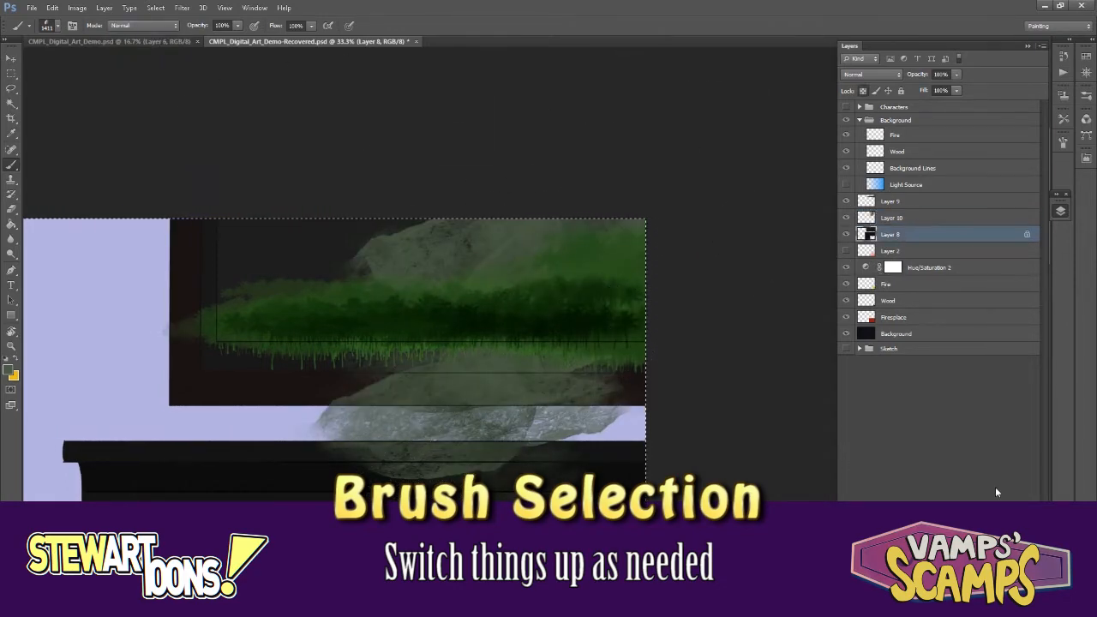
click(1022, 605)
click(49, 25)
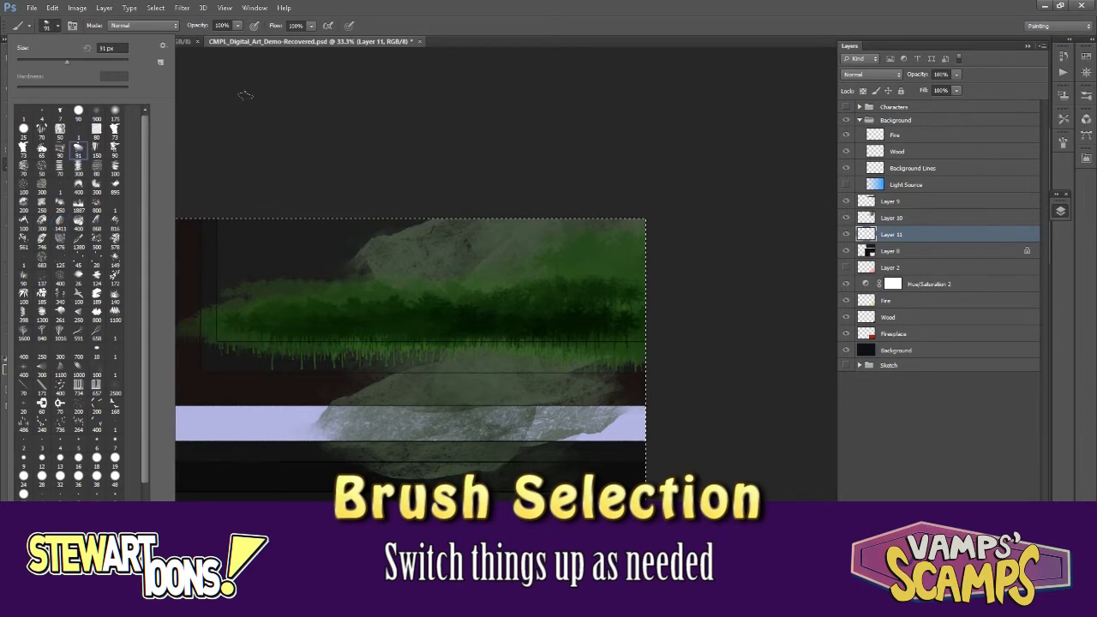
click(245, 96)
drag(231, 264, 369, 242)
key(ctrl+z)
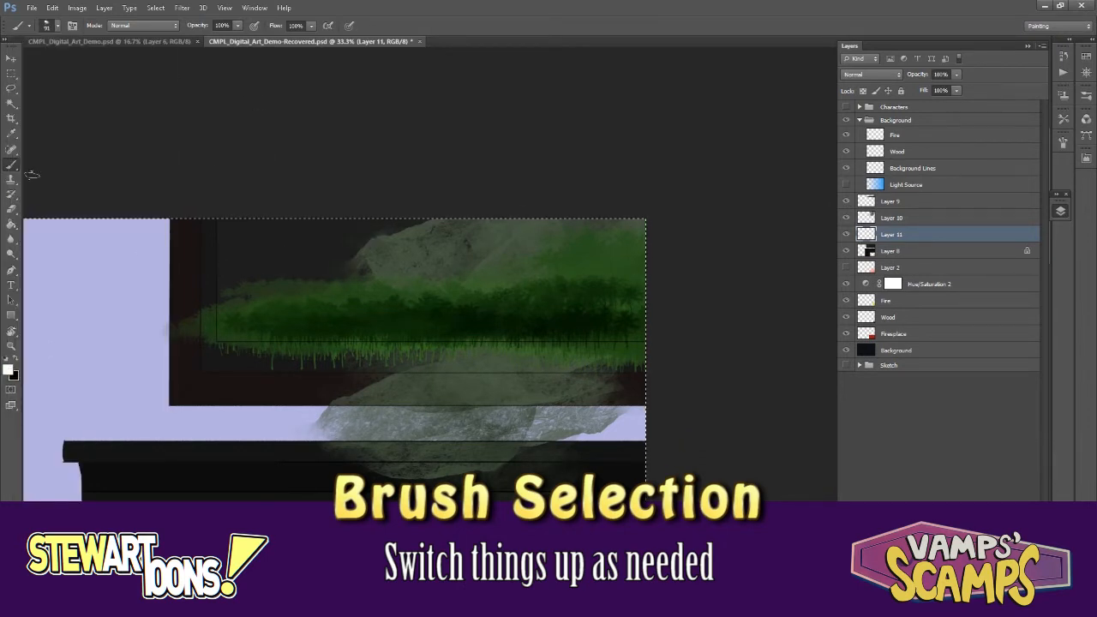
- On a new layer above Layer 9, paint a white band of water along the lower edge of the foliage
click(943, 202)
key(ctrl+shift+alt+n)
drag(556, 329, 643, 325)
drag(550, 338, 598, 338)
drag(472, 337, 221, 334)
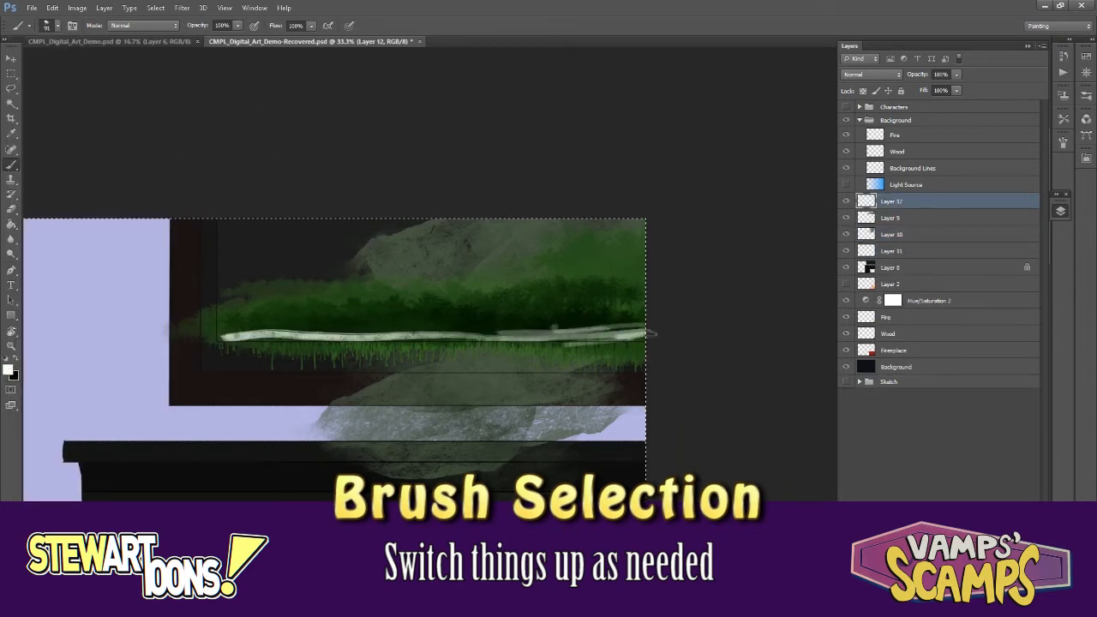
mouse_move(643, 336)
mouse_down()
mouse_move(307, 347)
mouse_move(214, 331)
mouse_up()
mouse_move(230, 337)
mouse_down()
mouse_move(643, 336)
mouse_move(205, 350)
mouse_up()
mouse_move(206, 350)
mouse_down()
mouse_move(653, 342)
mouse_move(432, 347)
mouse_move(673, 330)
mouse_up()
- Set the foreground to blue and the brush mode to Color Burn to add blue streaks to the white water
click(8, 370)
click(486, 235)
click(666, 156)
click(143, 25)
click(133, 99)
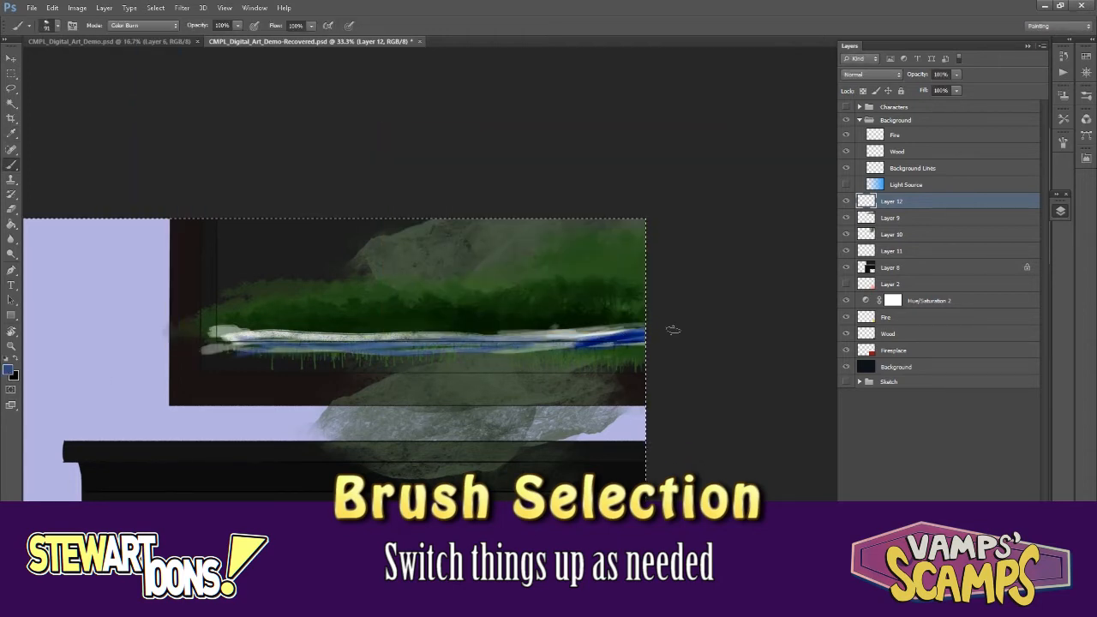
- Add more blue Color Burn streaks along the water and undo the last stroke
drag(600, 336, 249, 343)
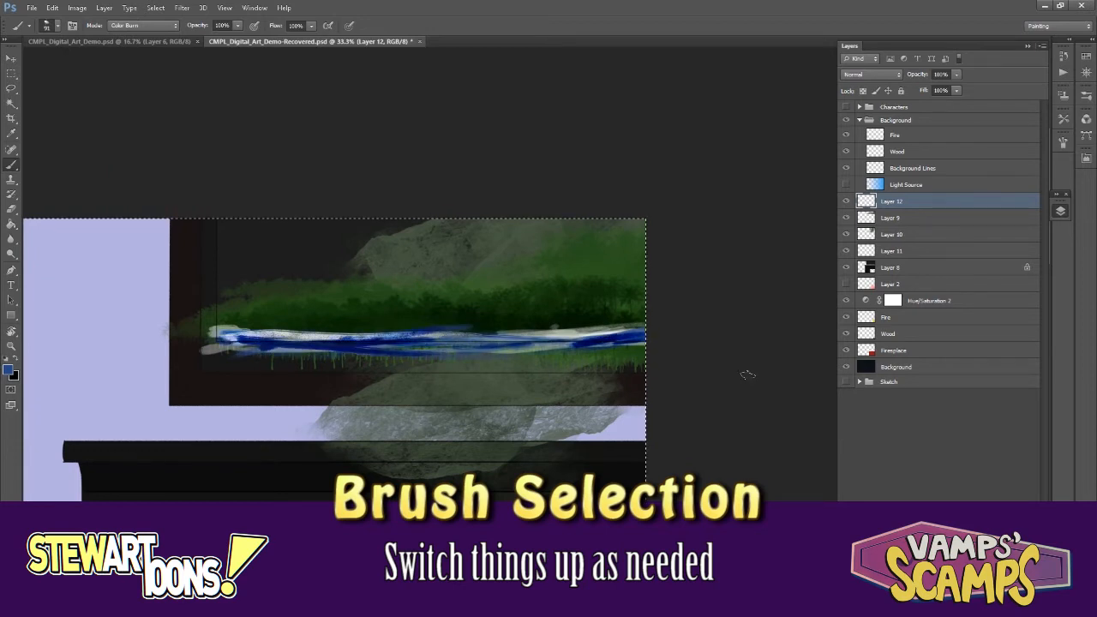
key(ctrl+z)
- On Layer 11, set the foreground to a brighter blue and stamp two flying birds above the foliage with the bird brush tip
click(947, 250)
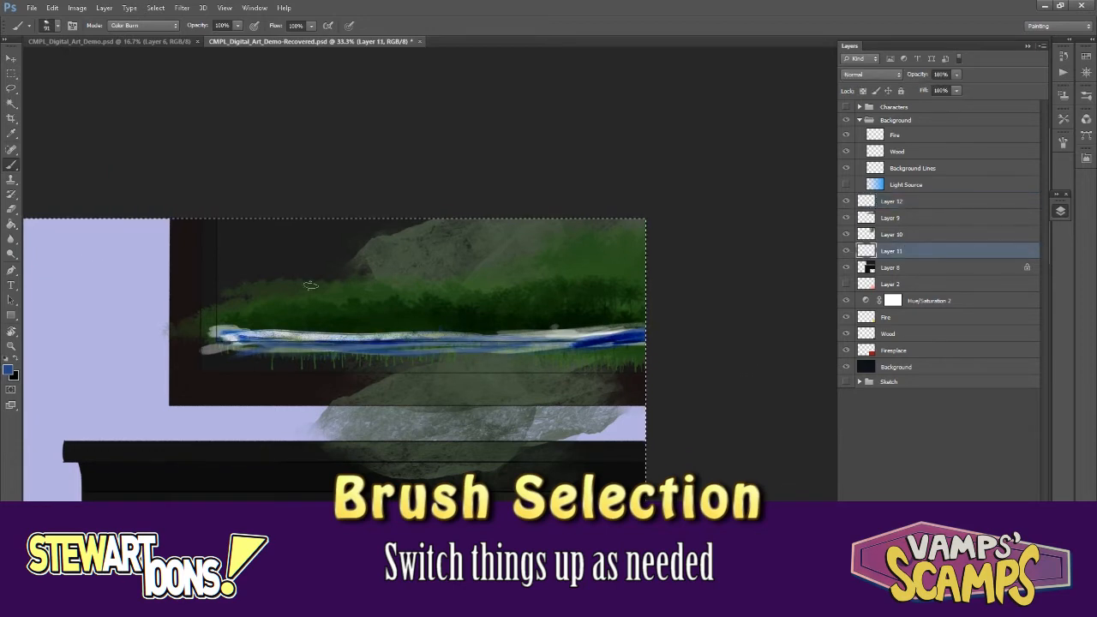
click(8, 370)
click(492, 183)
click(666, 154)
click(57, 26)
click(57, 26)
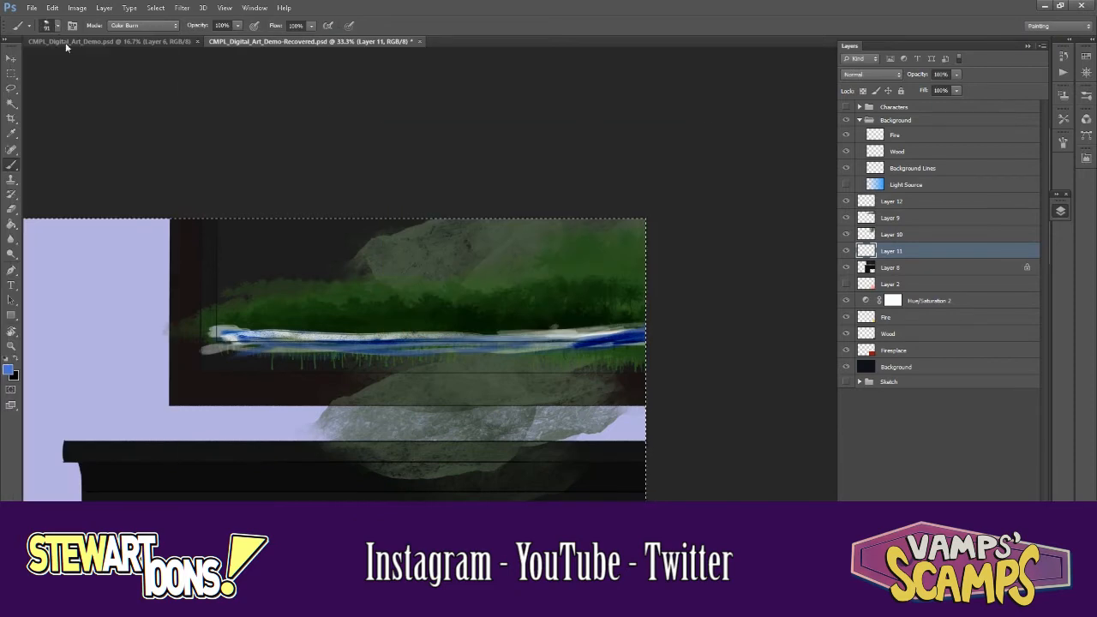
click(56, 25)
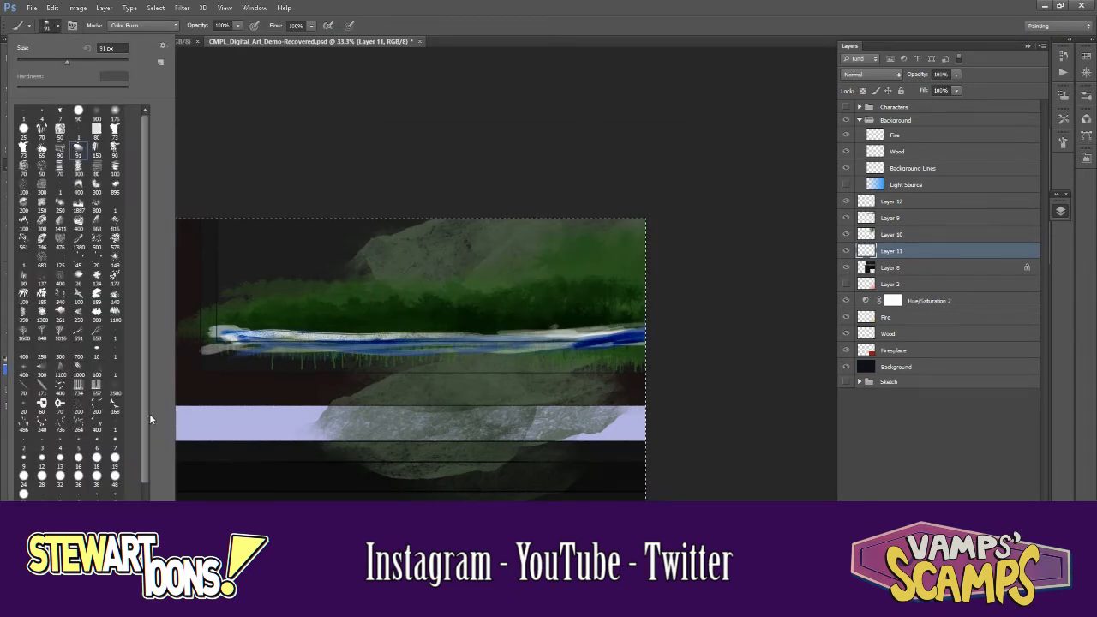
click(284, 244)
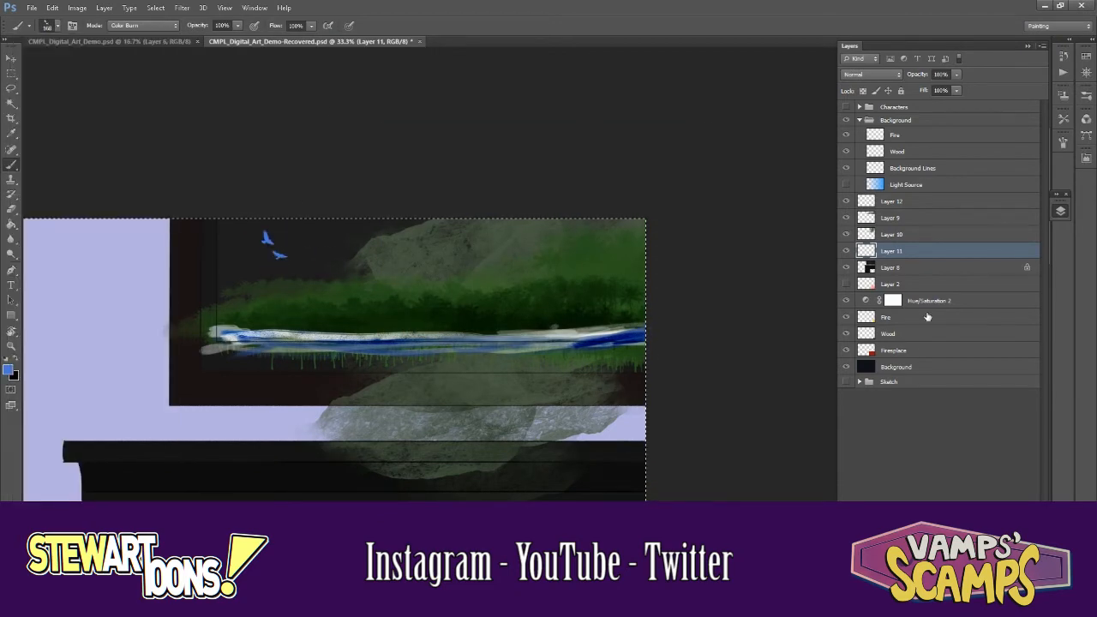
- Darken the birds with Hue/Saturation by setting Lightness to -49
key(ctrl+u)
drag(522, 266, 496, 271)
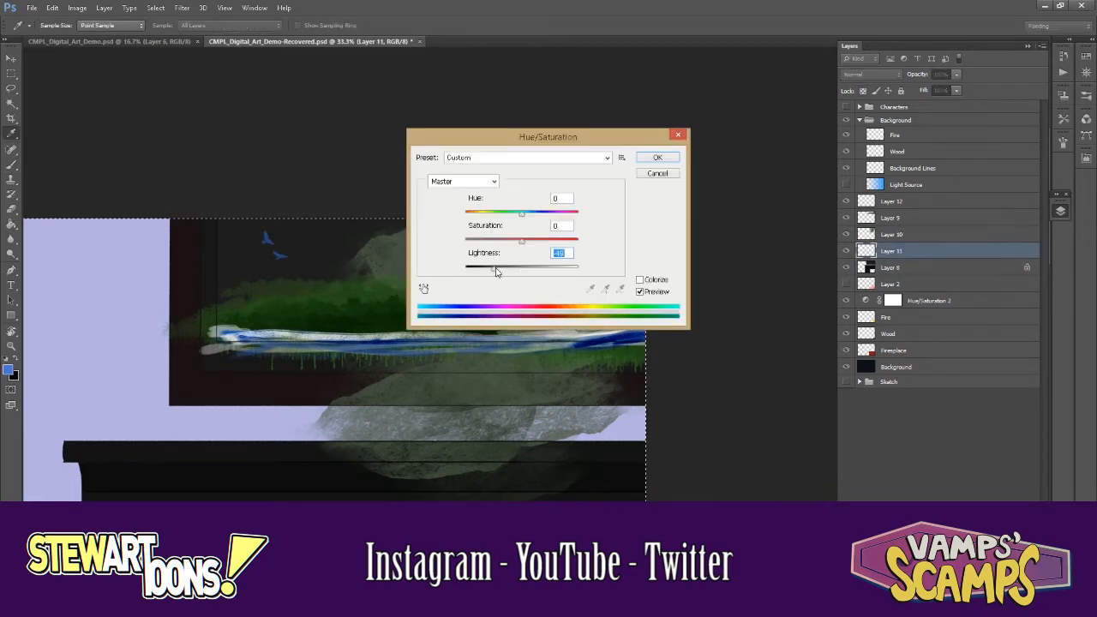
click(651, 159)
- On a new layer above Layer 8, set the foreground to yellow d6c346 and paint a small round sun behind the birds
click(891, 268)
key(ctrl+shift+alt+n)
click(8, 370)
click(553, 285)
click(666, 155)
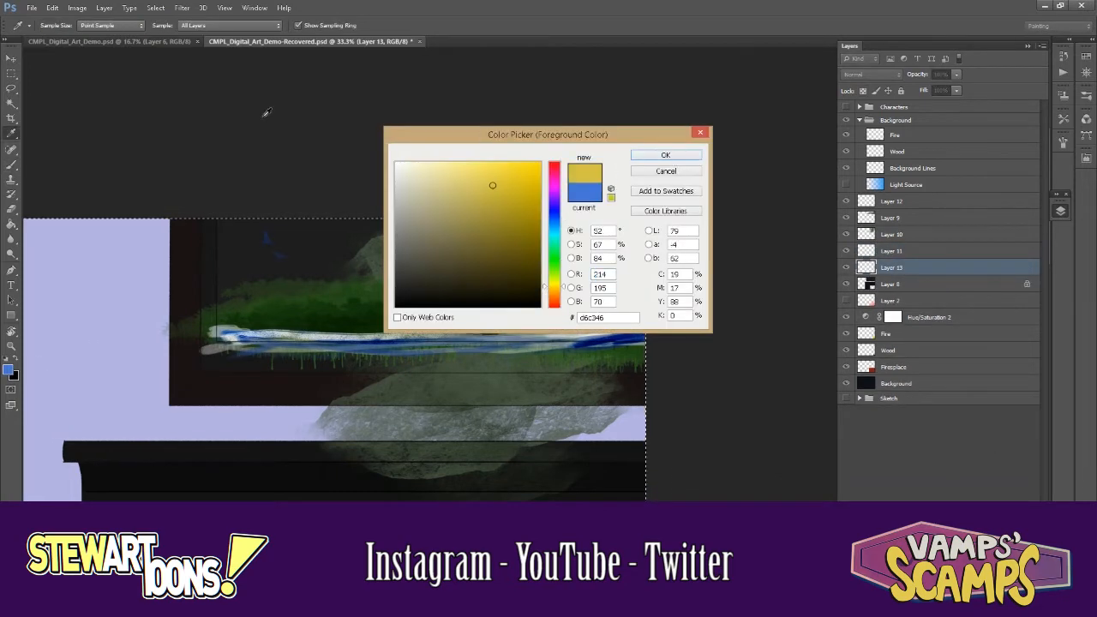
click(57, 26)
click(273, 246)
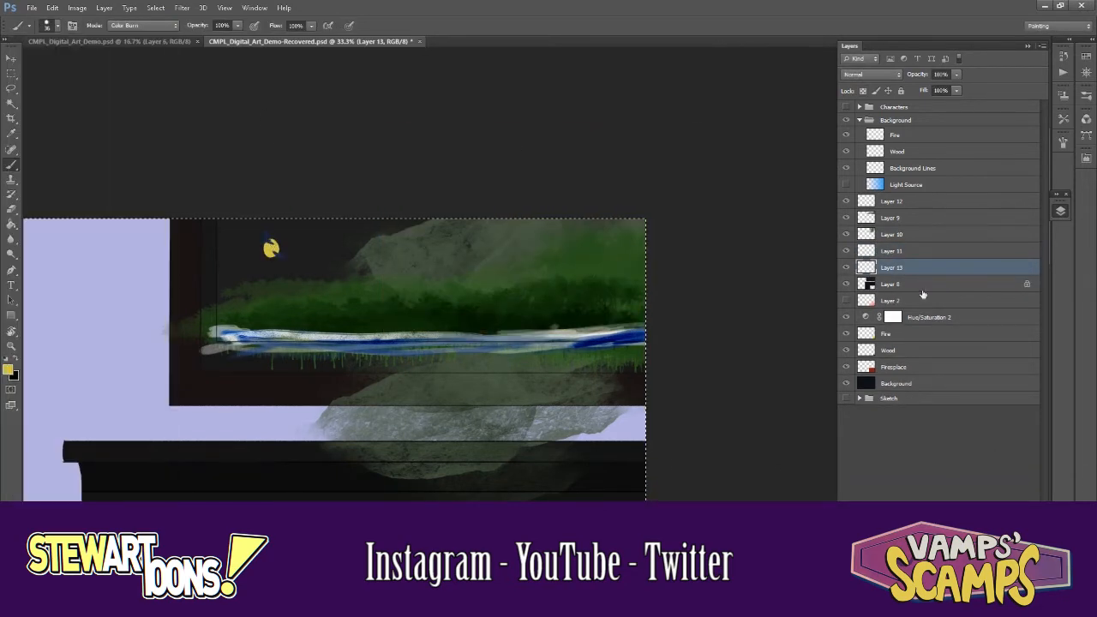
- Add another layer above Layer 8 and set the foreground to light blue
click(923, 291)
key(ctrl+shift+alt+n)
click(7, 369)
click(553, 215)
click(665, 154)
- Enlarge the round brush to 100 px and undo the trial light-blue sky strokes made in Color Burn mode
click(221, 228)
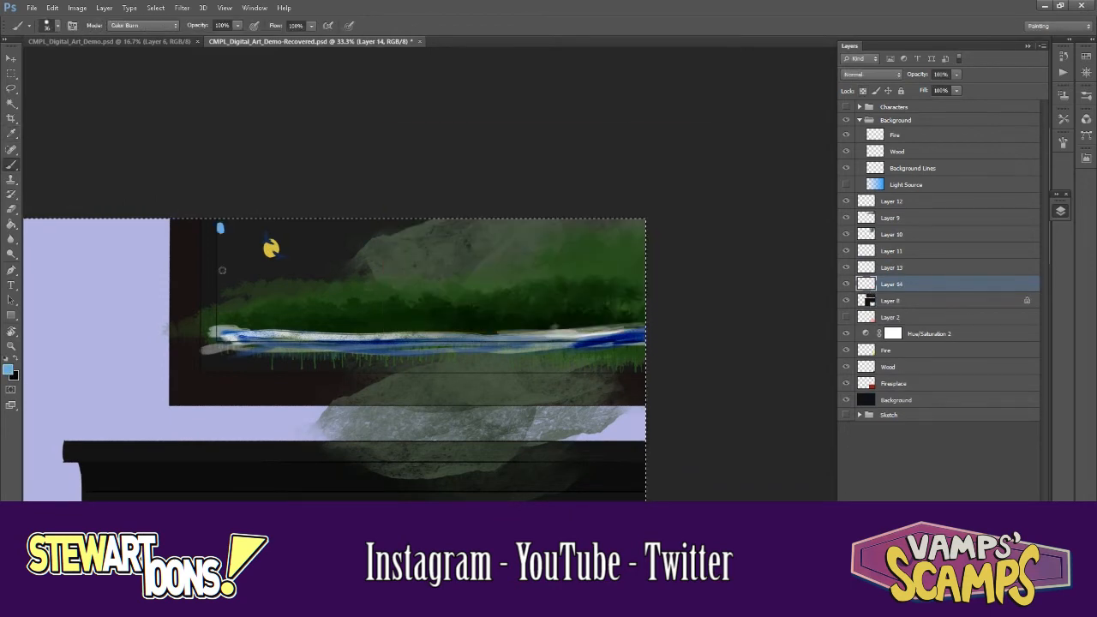
mouse_move(222, 270)
mouse_down()
mouse_move(263, 293)
mouse_move(246, 300)
mouse_up()
key(bracketright)
key(bracketright)
key(bracketright)
key(bracketright)
key(bracketright)
key(bracketright)
key(bracketright)
mouse_move(638, 226)
mouse_down()
mouse_move(323, 289)
mouse_move(216, 291)
mouse_move(279, 291)
mouse_up()
key(ctrl+z)
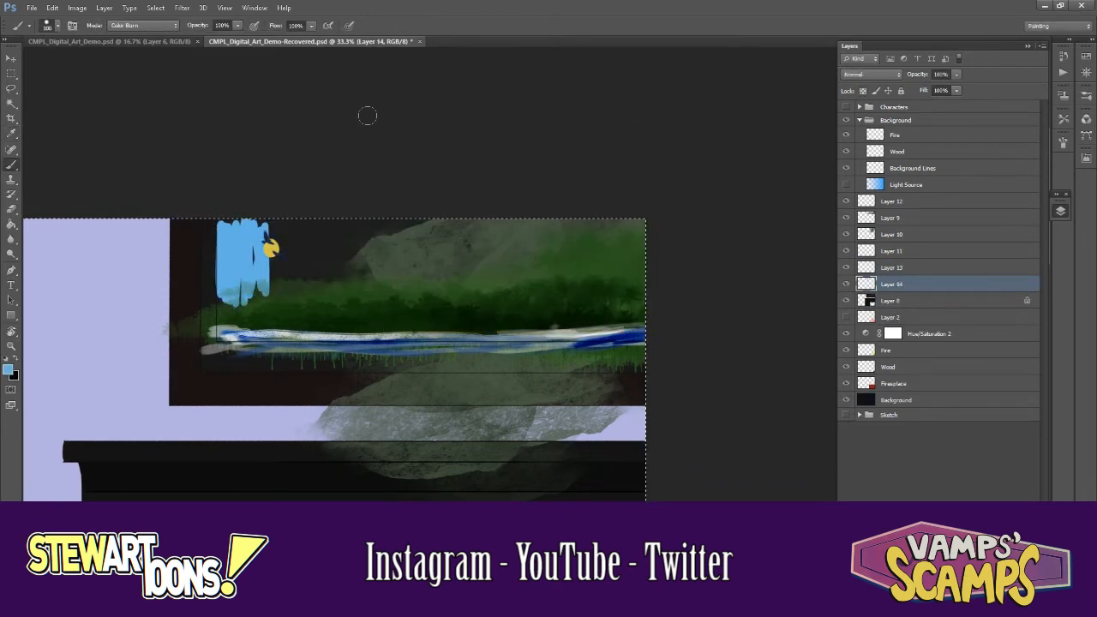
key(ctrl+alt+z)
- Set the brush mode to Normal and paint a light-blue sky across the picture behind the rocks and foliage, enlarging the brush
key(shift+alt+n)
mouse_move(222, 257)
mouse_down()
mouse_move(351, 228)
mouse_move(386, 286)
mouse_move(476, 273)
mouse_up()
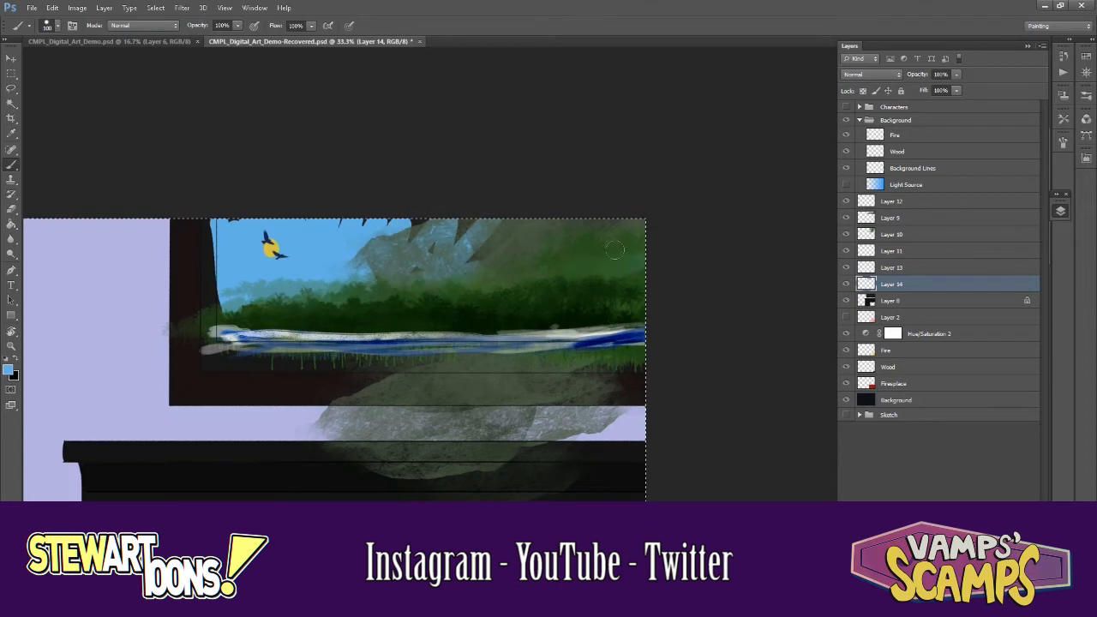
key(bracketright)
key(bracketright)
key(bracketright)
key(bracketright)
key(bracketright)
drag(561, 263, 630, 232)
- Try to select the painted sky on Layer 14 for a gradient with a darker blue foreground
key(w)
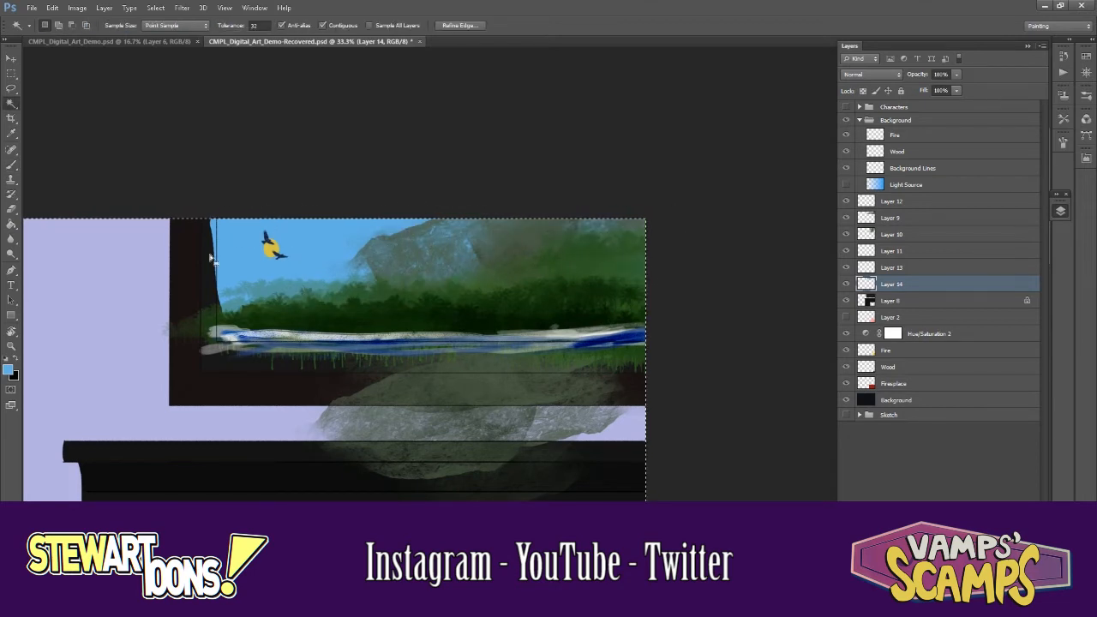
click(292, 255)
click(11, 224)
click(64, 223)
click(8, 369)
drag(477, 231, 535, 262)
click(554, 210)
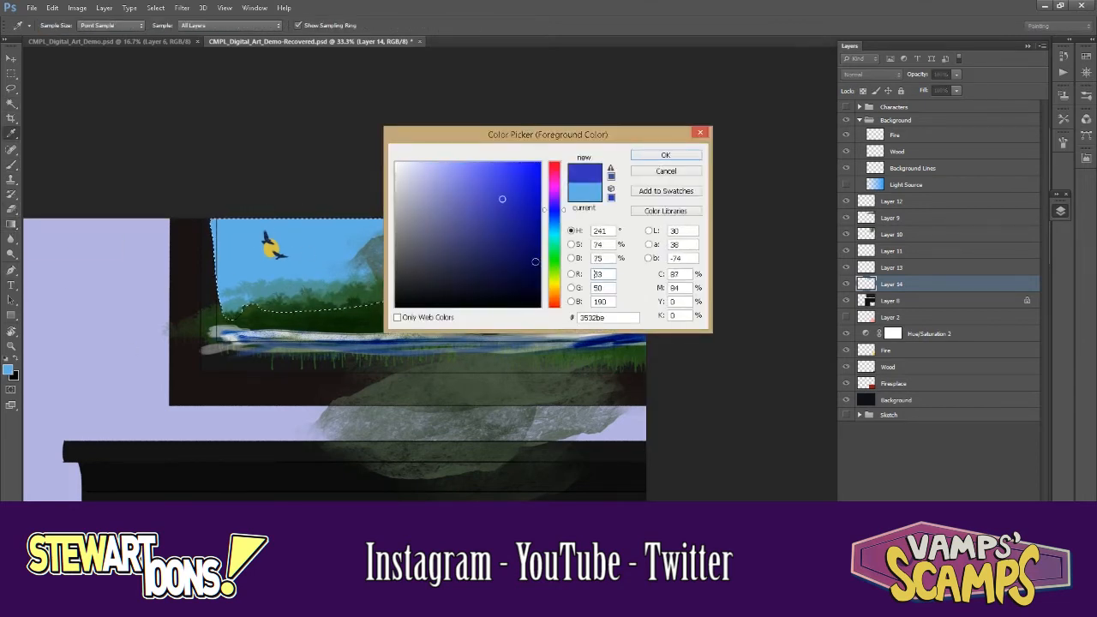
click(665, 154)
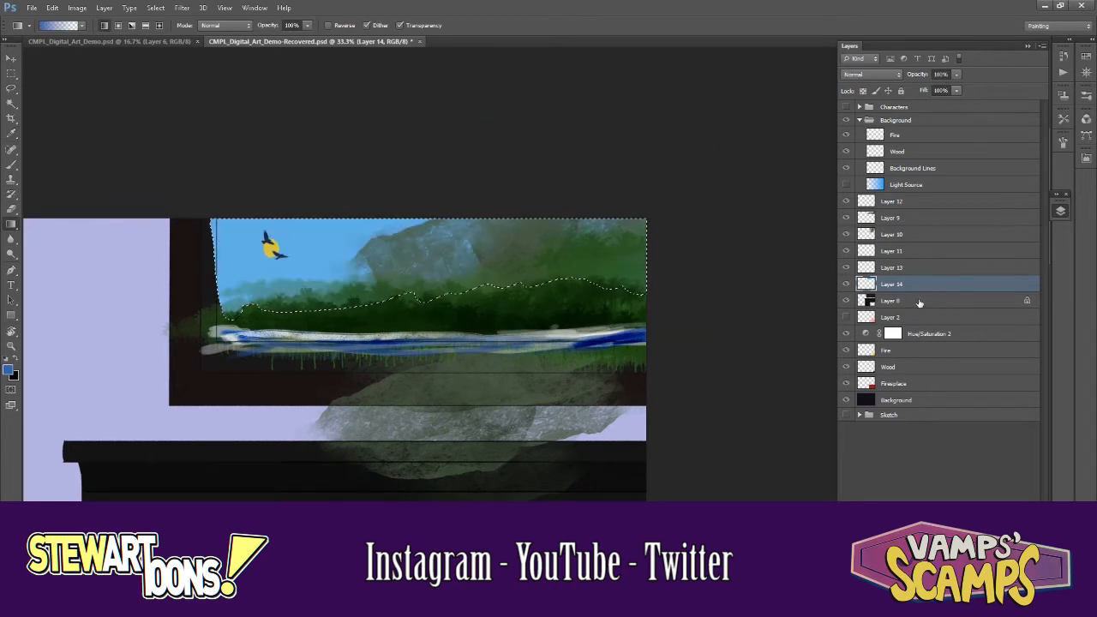
key(ctrl+z)
- Create a layer group named Painting above Layer 12 and move all the landscape layers from Layer 12 down to Layer 14 into it
click(893, 220)
click(893, 201)
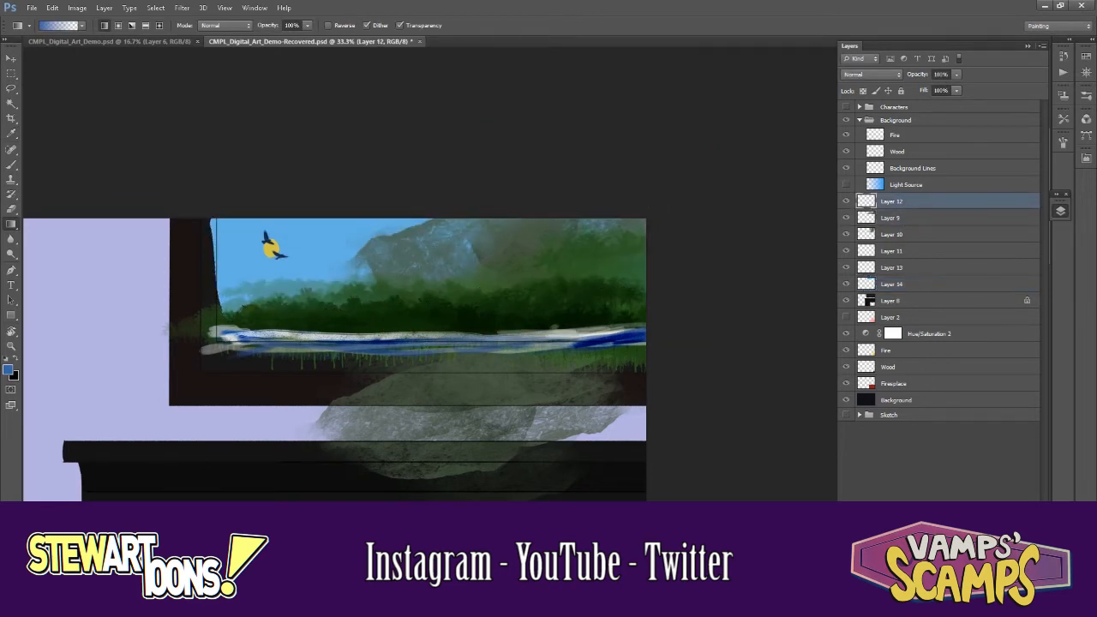
key(ctrl+g)
double_click(895, 198)
key(Return)
click(883, 214)
shift+click(870, 310)
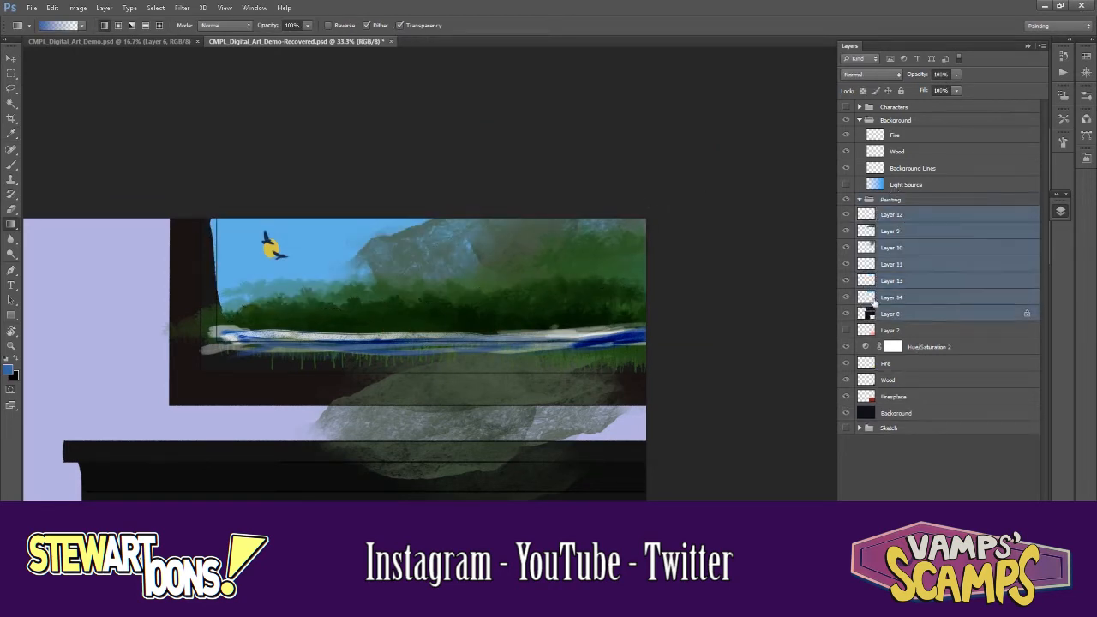
shift+click(869, 300)
mouse_move(884, 248)
mouse_down()
mouse_move(892, 195)
mouse_move(907, 196)
mouse_up()
- Duplicate the Painting group and merge the copy into a single layer
right_click(904, 195)
click(912, 221)
key(Return)
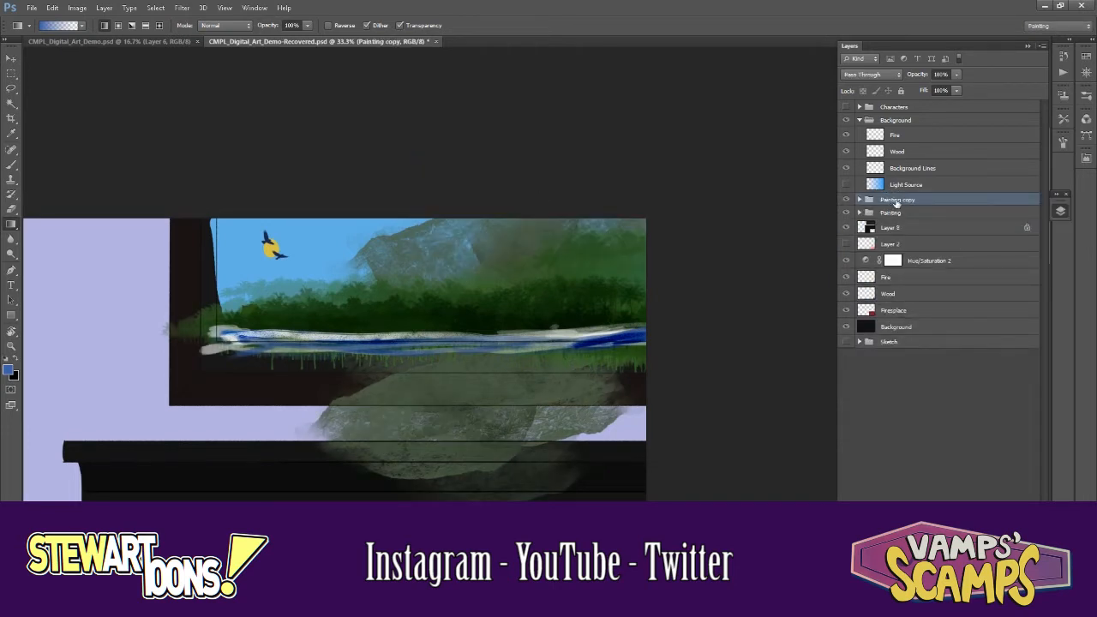
right_click(894, 200)
click(955, 385)
- Select the picture opening from the Background Lines layer with the Magic Wand and expand the selection slightly
click(912, 168)
key(w)
click(227, 249)
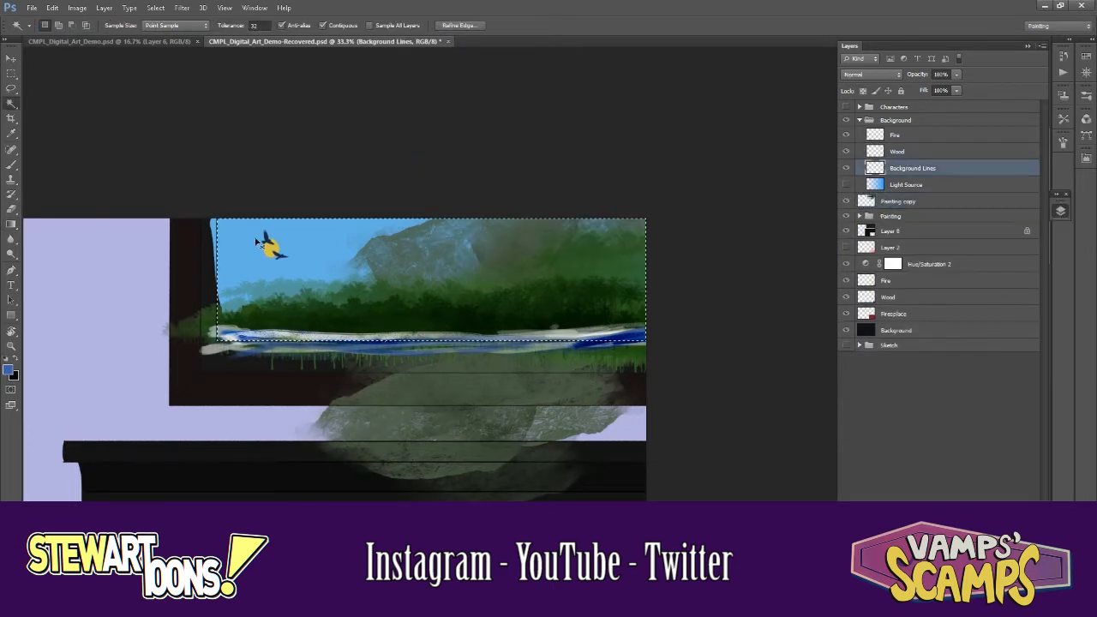
click(155, 7)
click(172, 127)
key(Escape)
click(155, 8)
mouse_move(173, 135)
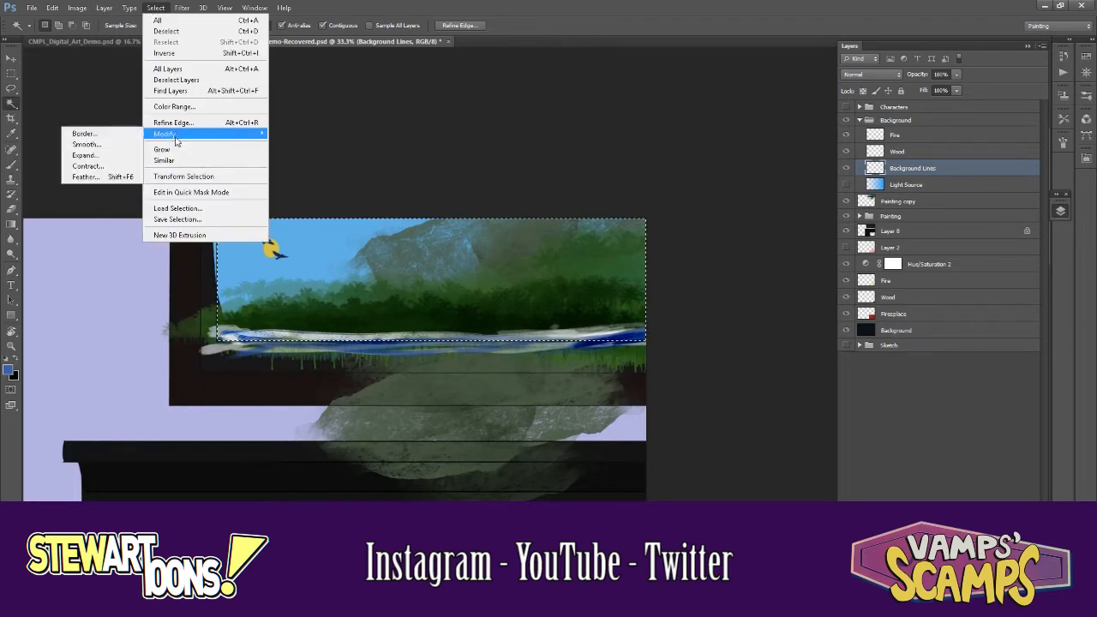
click(94, 157)
click(605, 202)
- Invert the selection and delete the paint outside the picture opening on the Painting copy layer
click(155, 8)
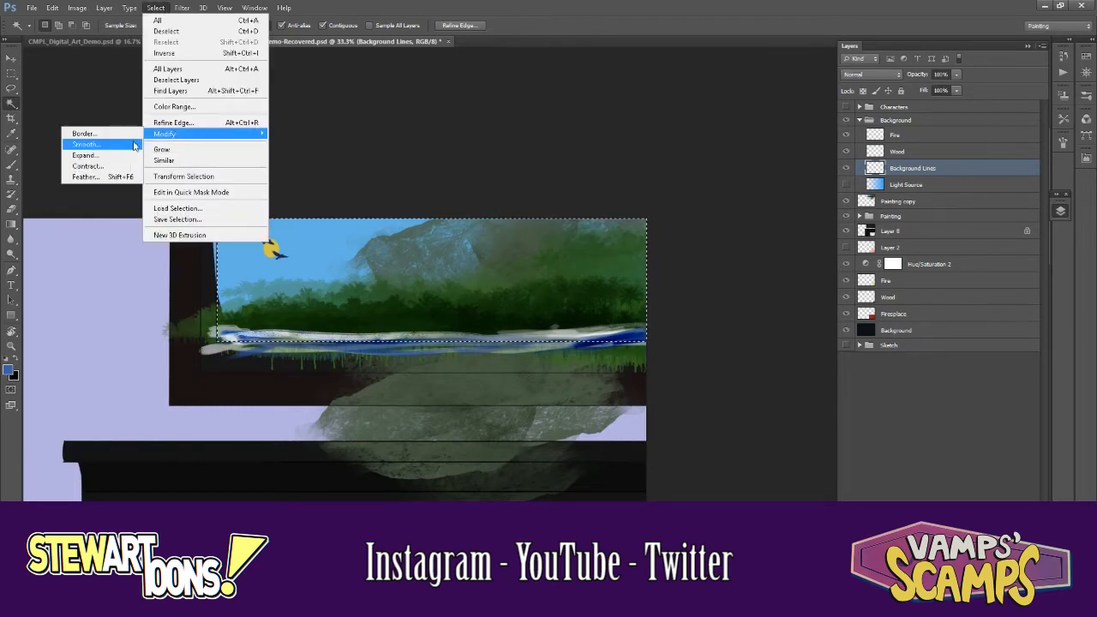
click(201, 54)
click(896, 201)
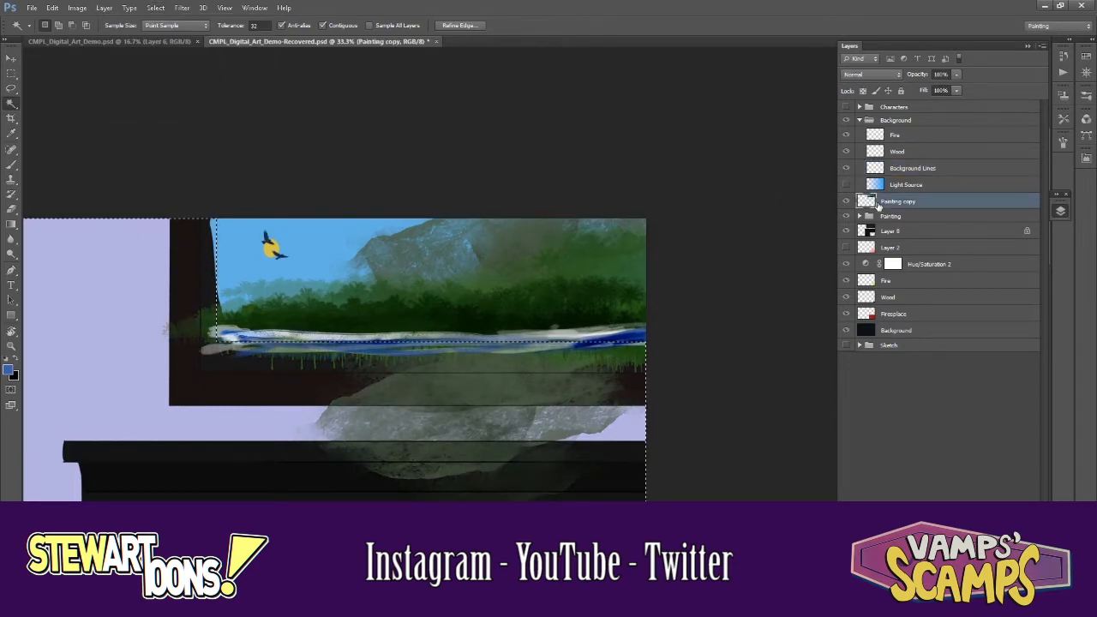
key(Delete)
- Hide the Hue/Saturation 2 adjustment layer and the Painting group, and show the Characters group
key(ctrl+minus)
click(846, 264)
key(ctrl+plus)
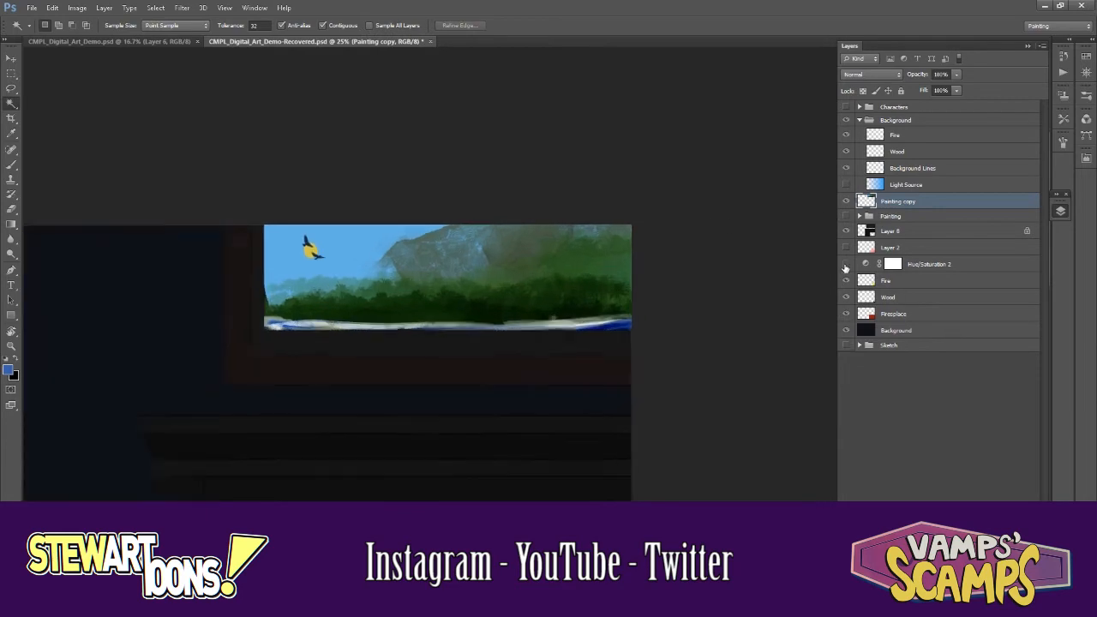
key(ctrl+minus)
key(ctrl+minus)
key(ctrl+plus)
click(846, 107)
drag(688, 124, 483, 319)
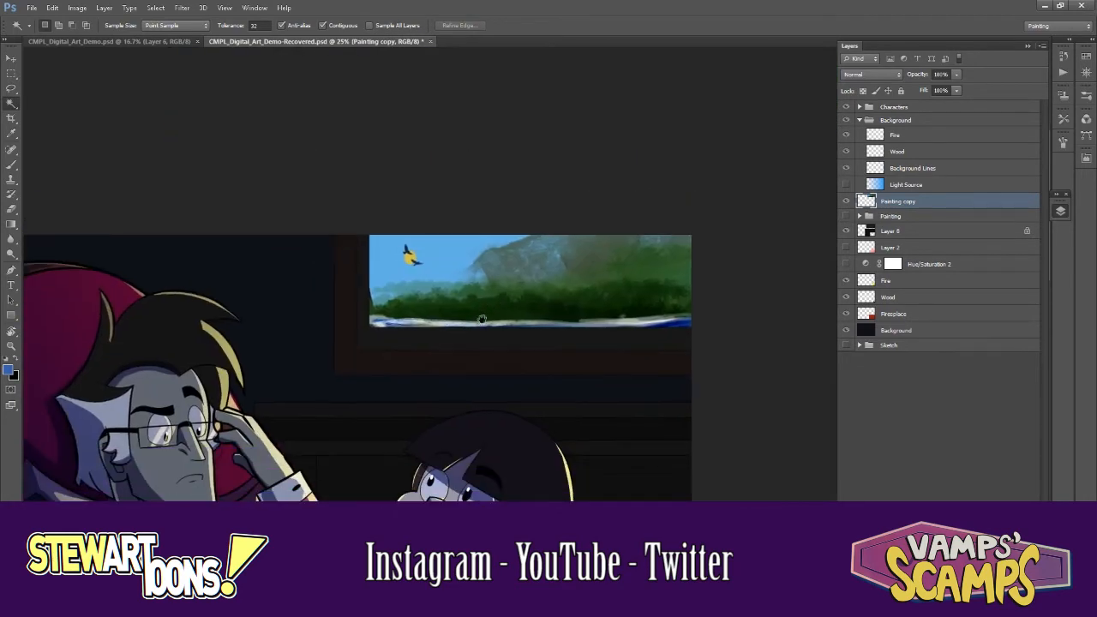
- Try Hue/Saturation on Painting copy with Hue +180, Saturation -59 and Lightness -71
key(ctrl+u)
drag(520, 269, 490, 275)
mouse_move(553, 137)
mouse_down()
mouse_move(1019, 151)
mouse_move(864, 175)
mouse_up()
drag(825, 251, 763, 258)
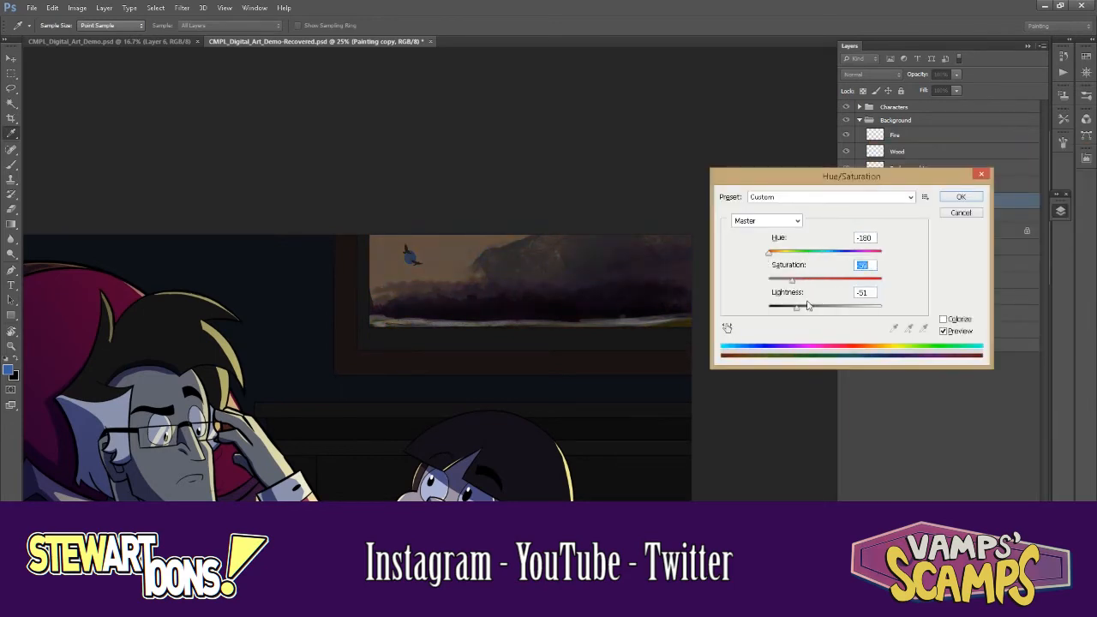
drag(809, 306, 785, 307)
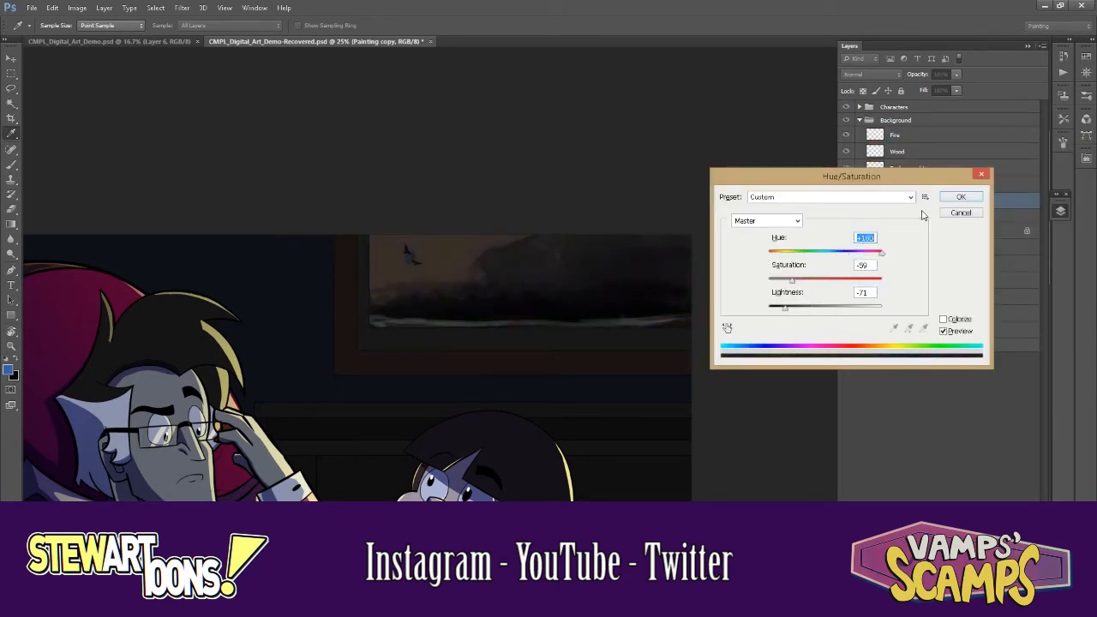
key(ctrl+minus)
key(ctrl+plus)
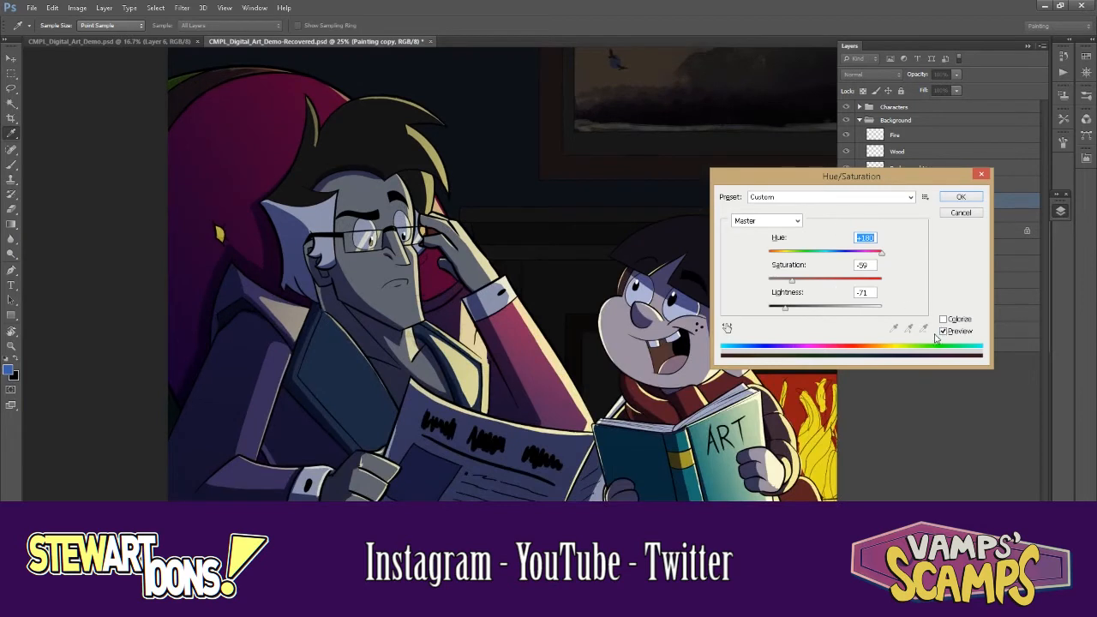
- Colorize Painting copy to a dark night blue with Hue 219, Saturation 25 and Lightness -70
click(944, 319)
key(ctrl+z)
drag(876, 306, 787, 312)
click(944, 319)
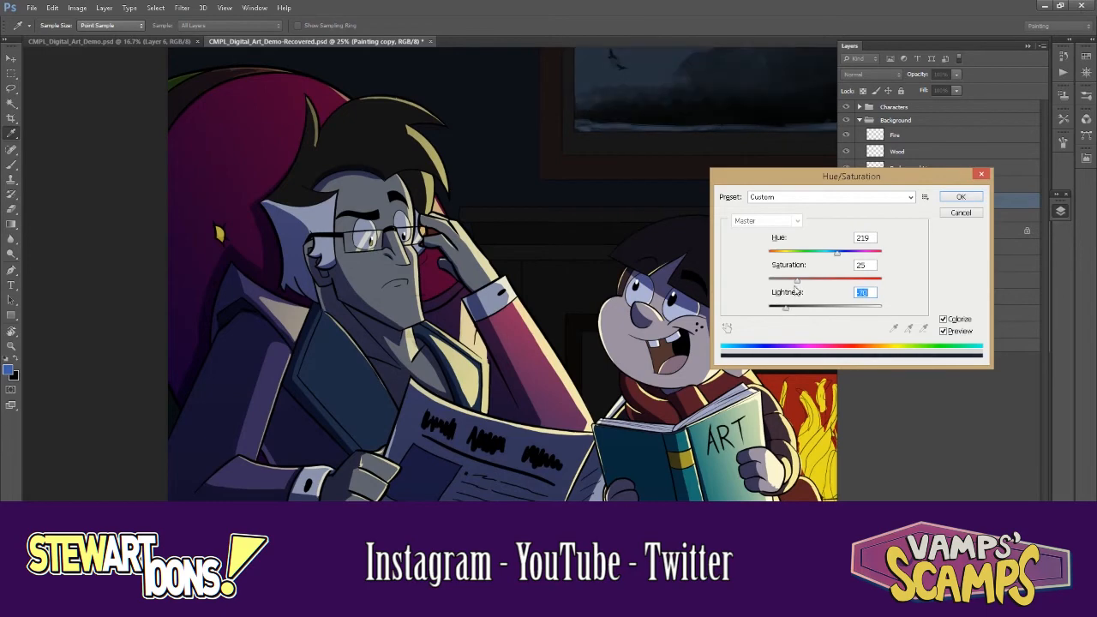
drag(803, 264, 837, 257)
click(961, 197)
- Show the Light Source layer and apply Levels to Painting copy with the black input at 0 and the midtones at 0.88
key(w)
scroll(539, 181, up, 2)
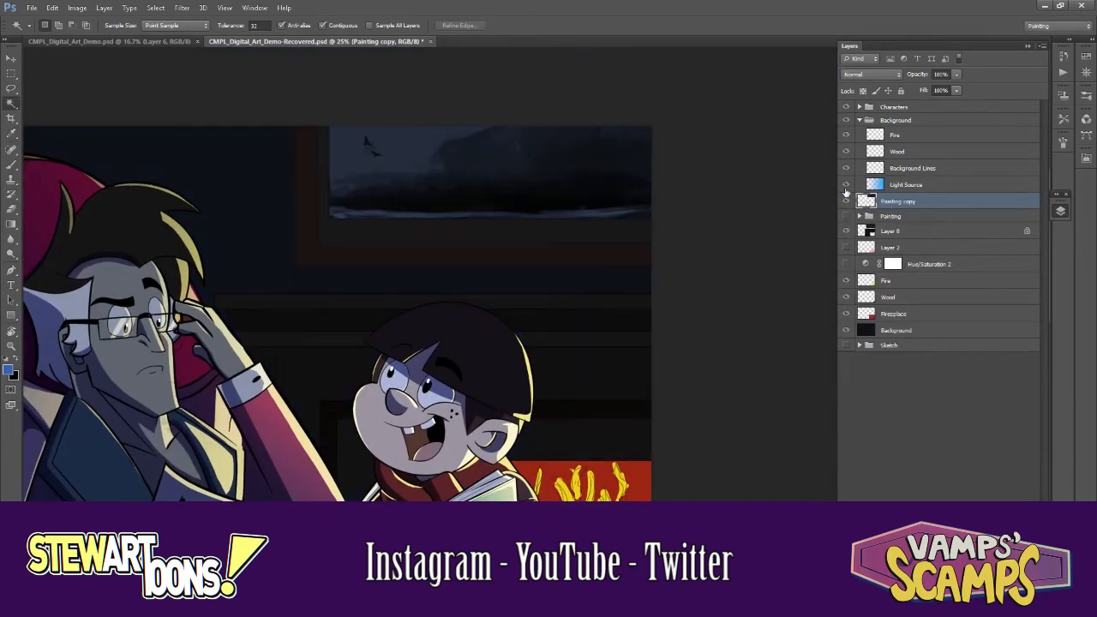
key(ctrl+minus)
key(ctrl+l)
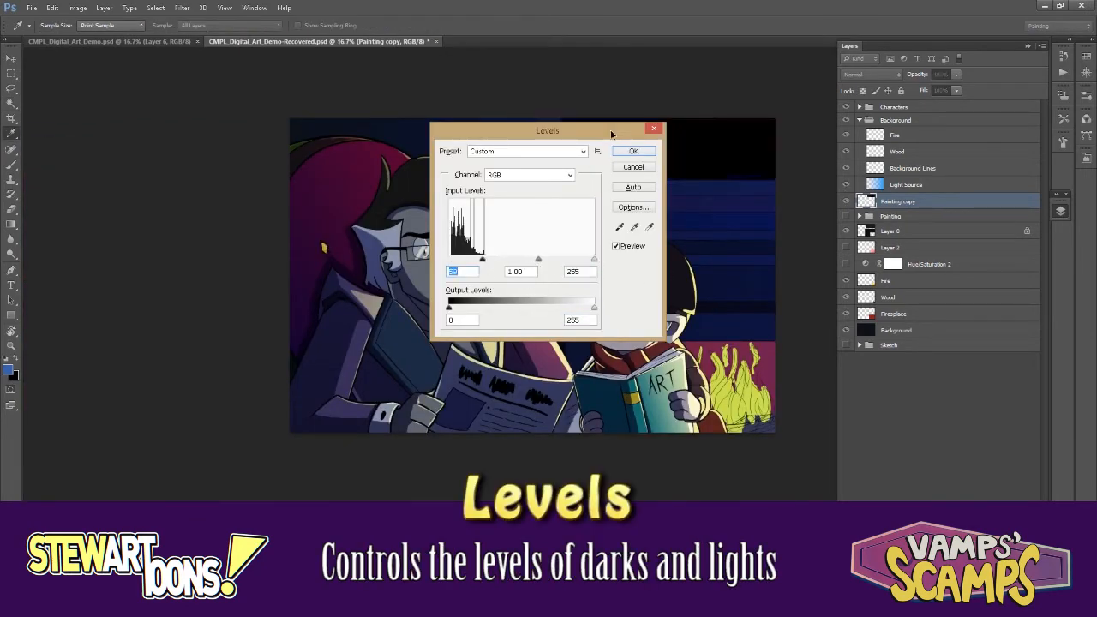
mouse_move(269, 317)
mouse_down()
mouse_move(292, 322)
mouse_move(268, 318)
mouse_up()
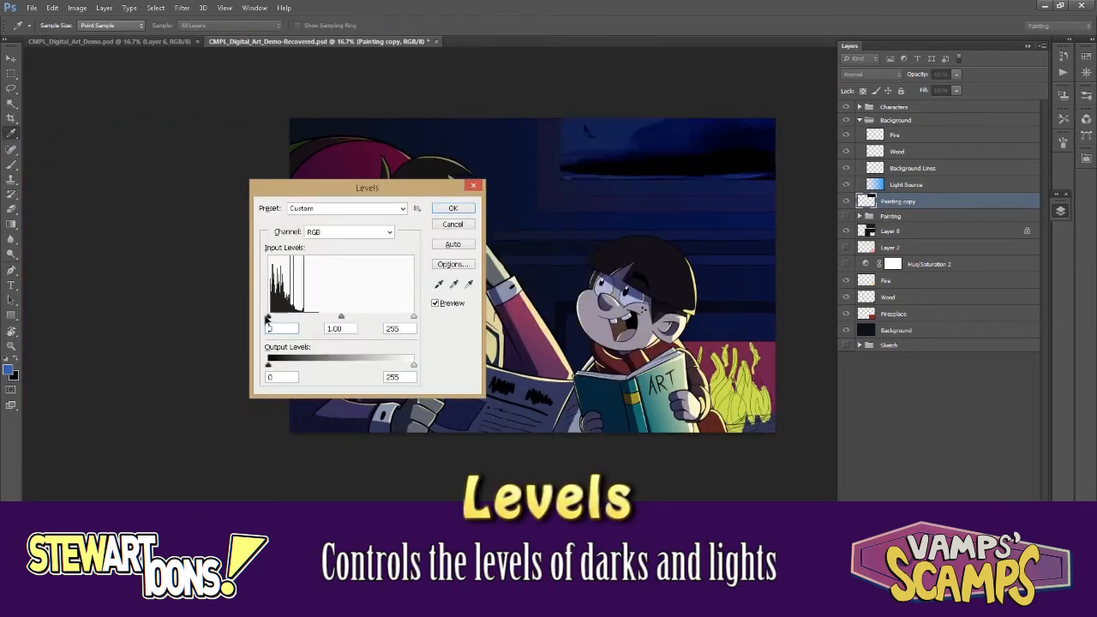
drag(354, 317, 344, 320)
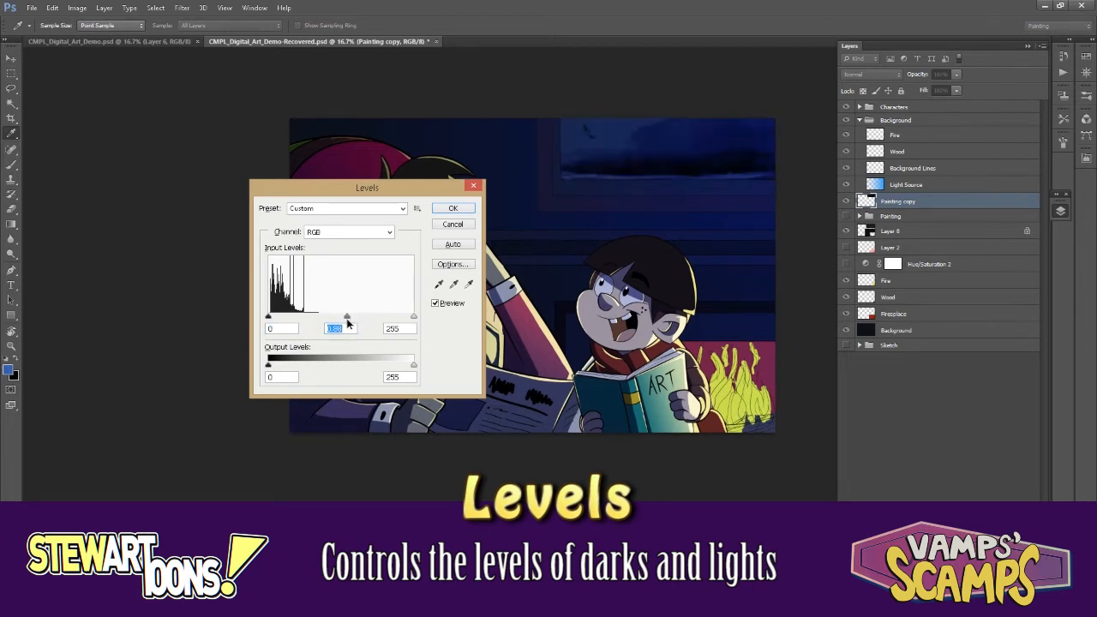
click(453, 208)
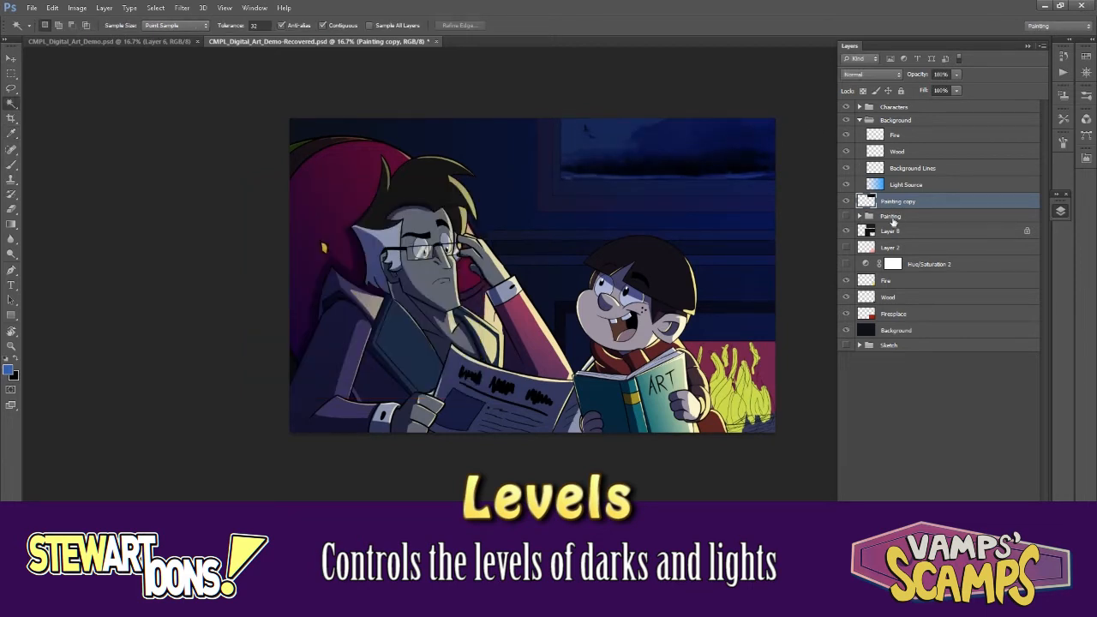
- Compare the scene with the Background group hidden and shown, and save the document
click(847, 121)
click(847, 121)
key(ctrl+s)
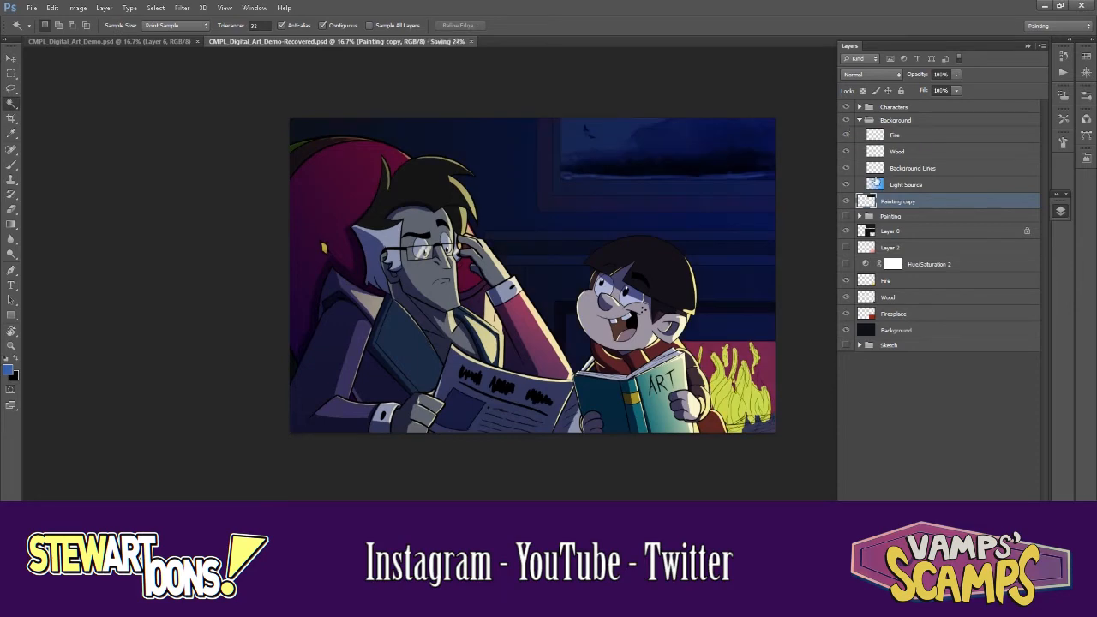
- Duplicate the Painting copy layer and open the Filter Gallery's Artistic filters on the duplicate
right_click(880, 208)
click(908, 200)
key(Return)
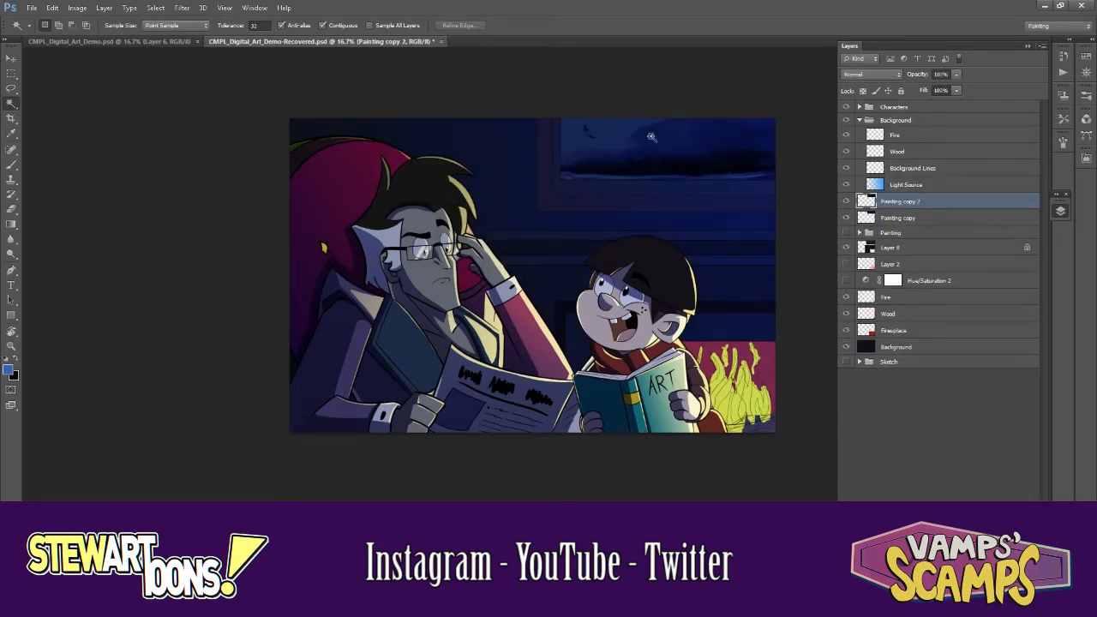
scroll(669, 150, up, 3)
click(182, 7)
click(225, 54)
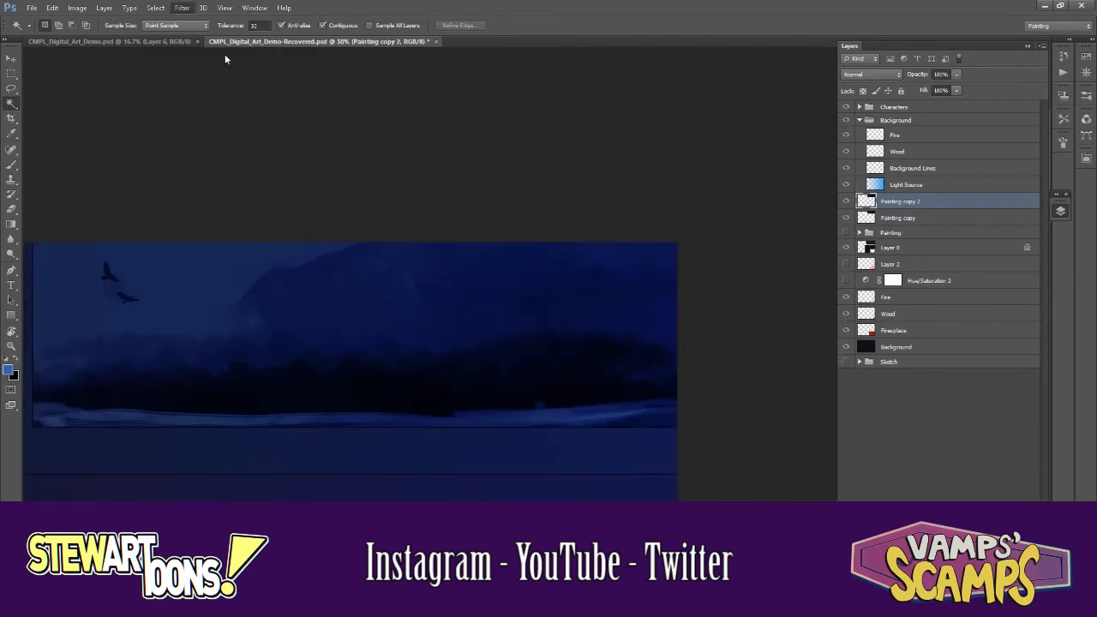
click(448, 86)
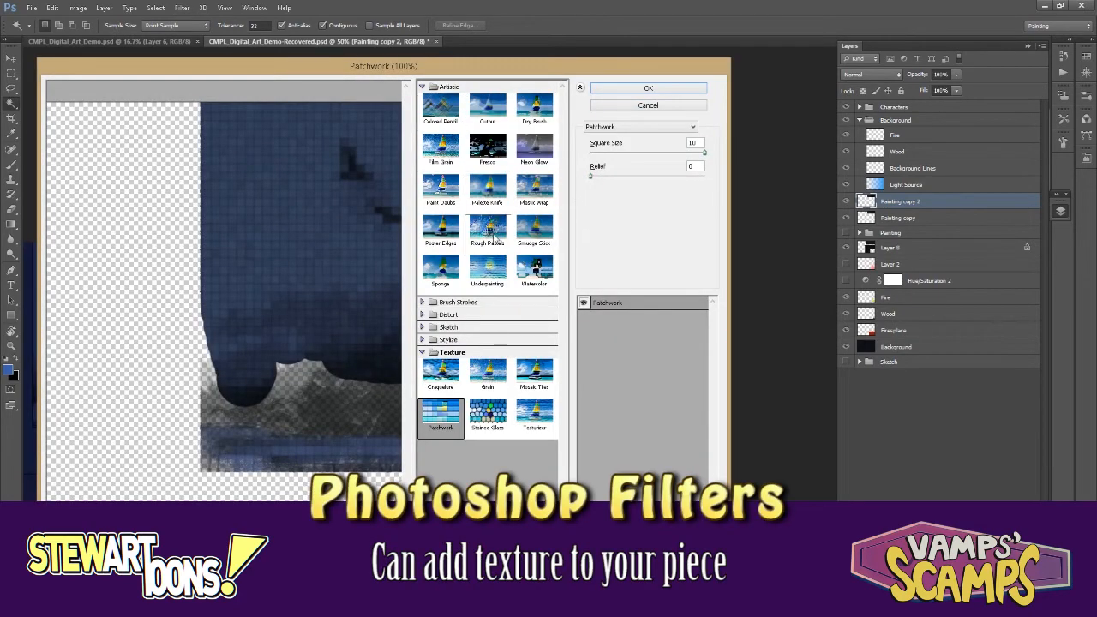
- Preview Artistic filters such as Underpainting, Smudge Stick and Cutout on the landscape painting
click(488, 266)
drag(727, 198, 1093, 199)
click(810, 353)
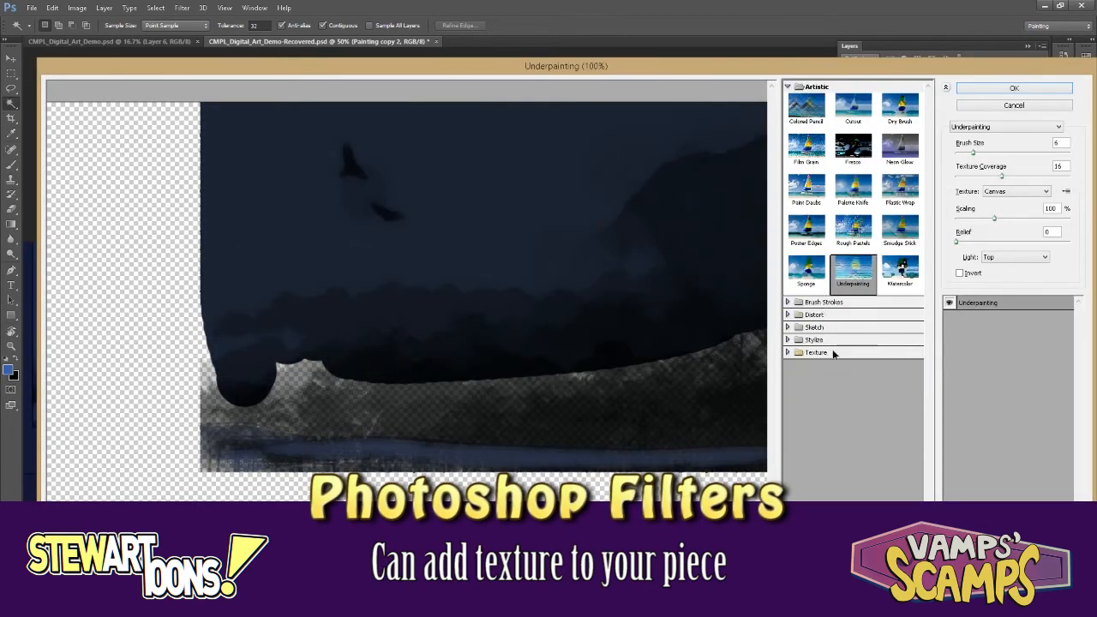
click(813, 339)
click(805, 273)
click(898, 271)
click(900, 229)
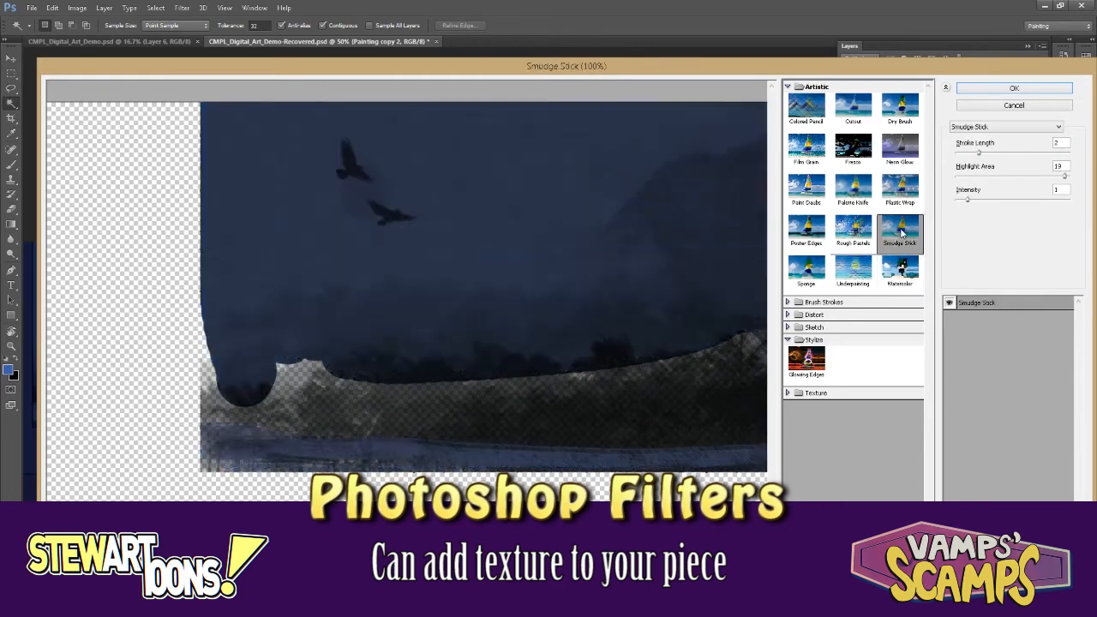
click(899, 189)
click(853, 148)
click(899, 106)
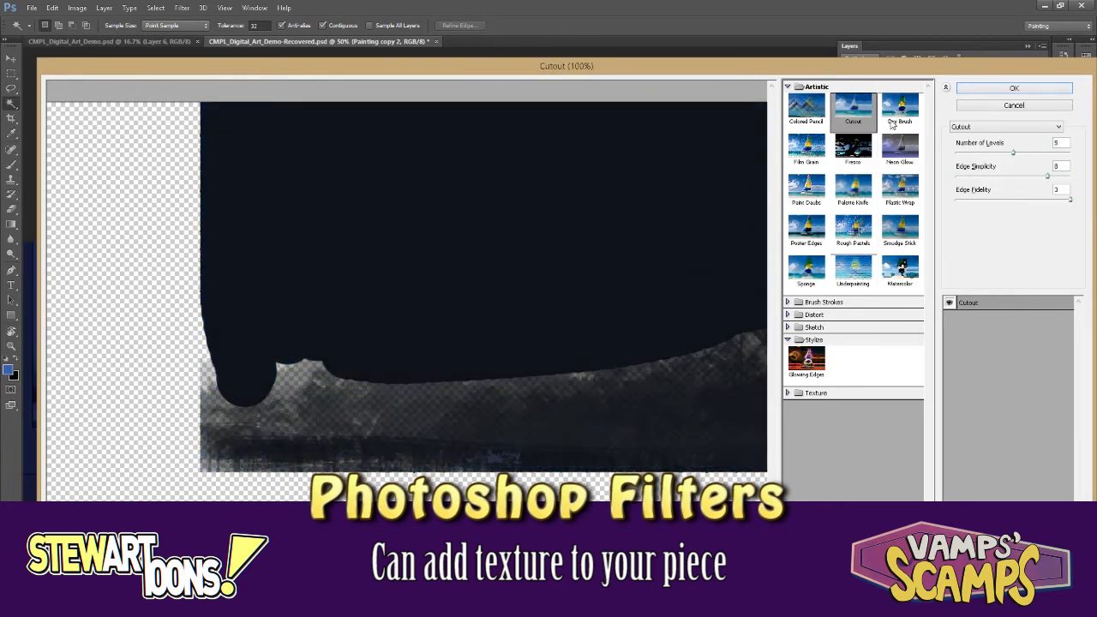
- Apply the Dry Brush filter to Painting copy 2 with Brush Size 2, Brush Detail 2 and Texture 2
click(814, 393)
click(899, 454)
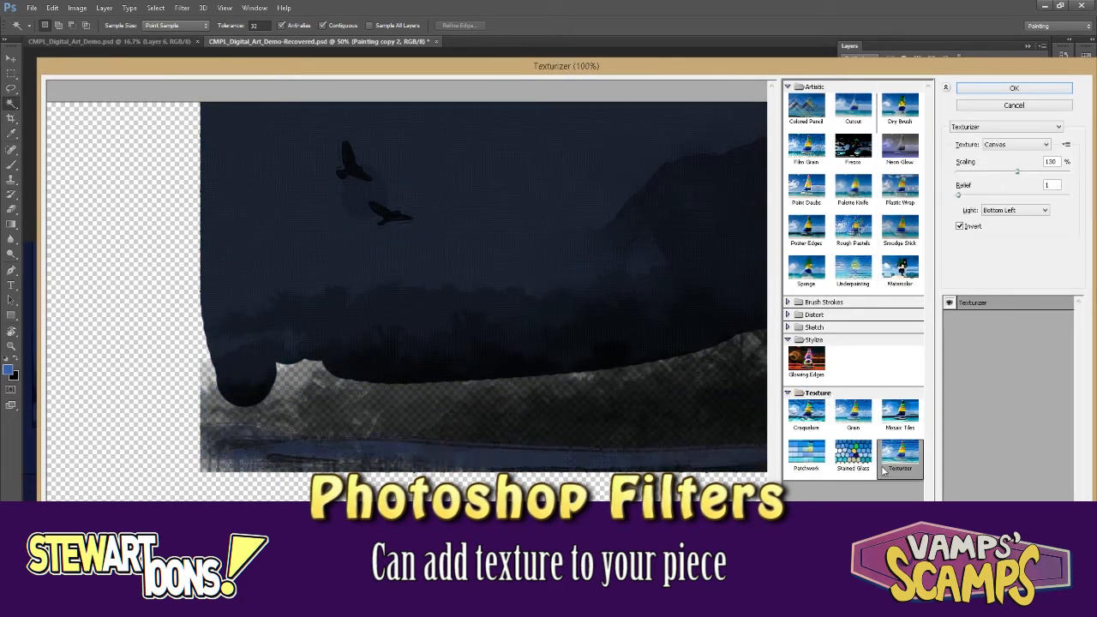
click(897, 117)
click(1012, 89)
- Apply an inverted Canvas Texturizer to Painting copy 2 with 130% scaling, Bottom Left light and slightly stronger relief
click(182, 8)
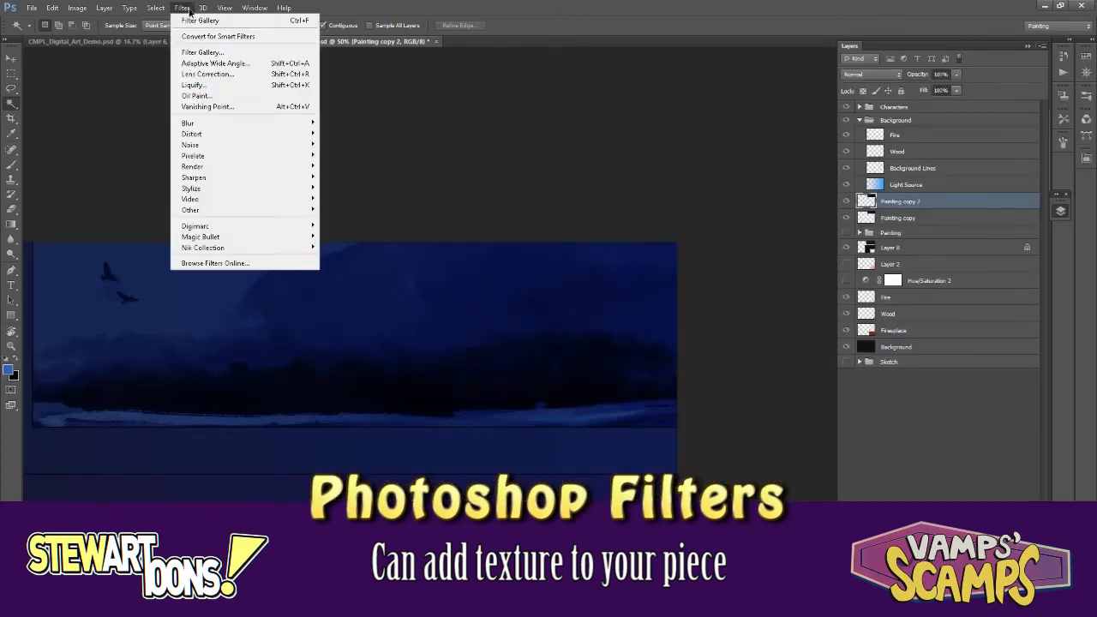
key(Escape)
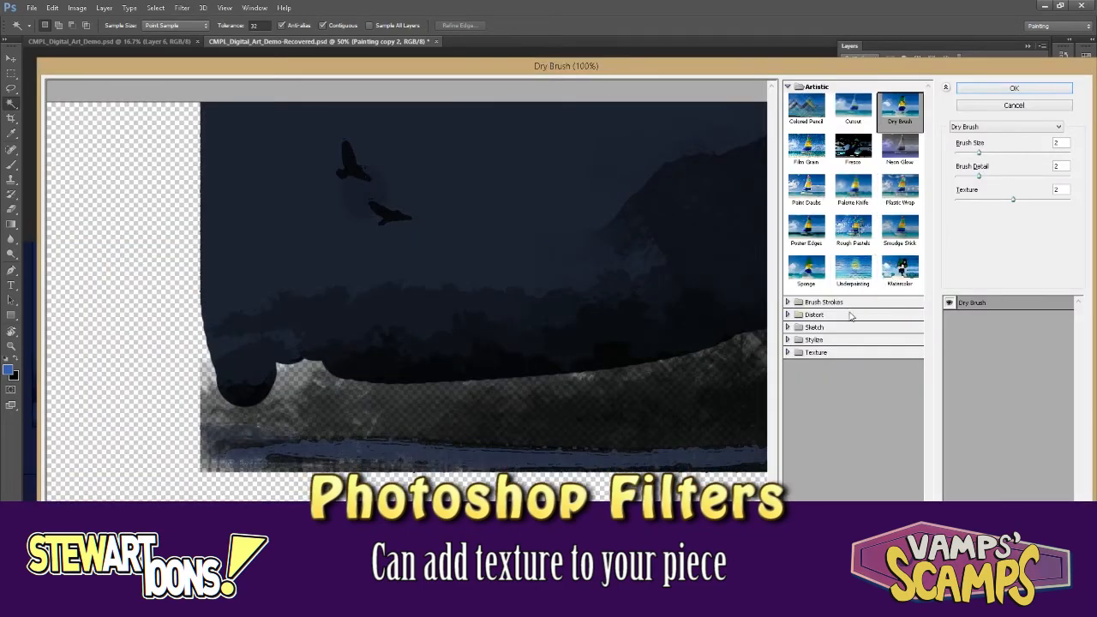
click(815, 353)
click(899, 415)
click(962, 224)
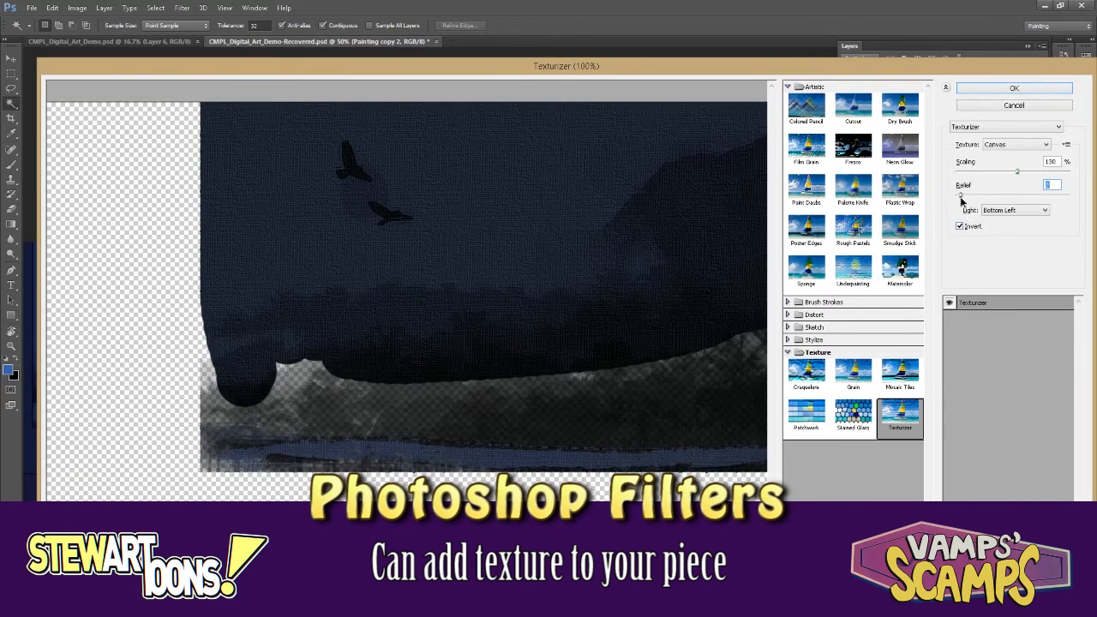
click(1014, 88)
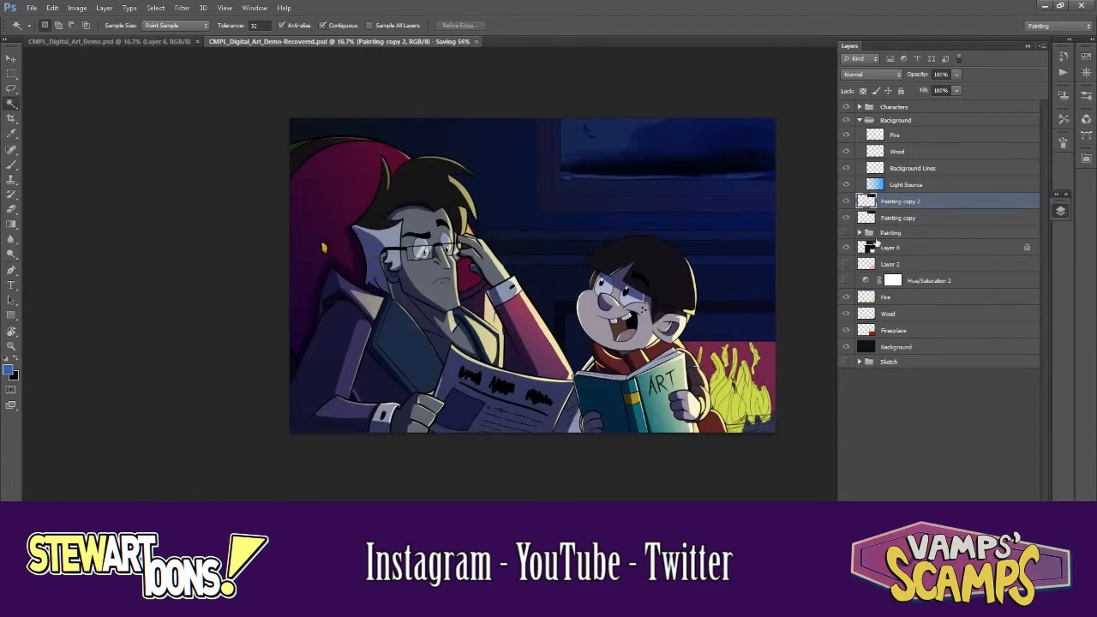
- Duplicate the Light Source layer and hide the original
click(888, 188)
right_click(909, 184)
click(945, 198)
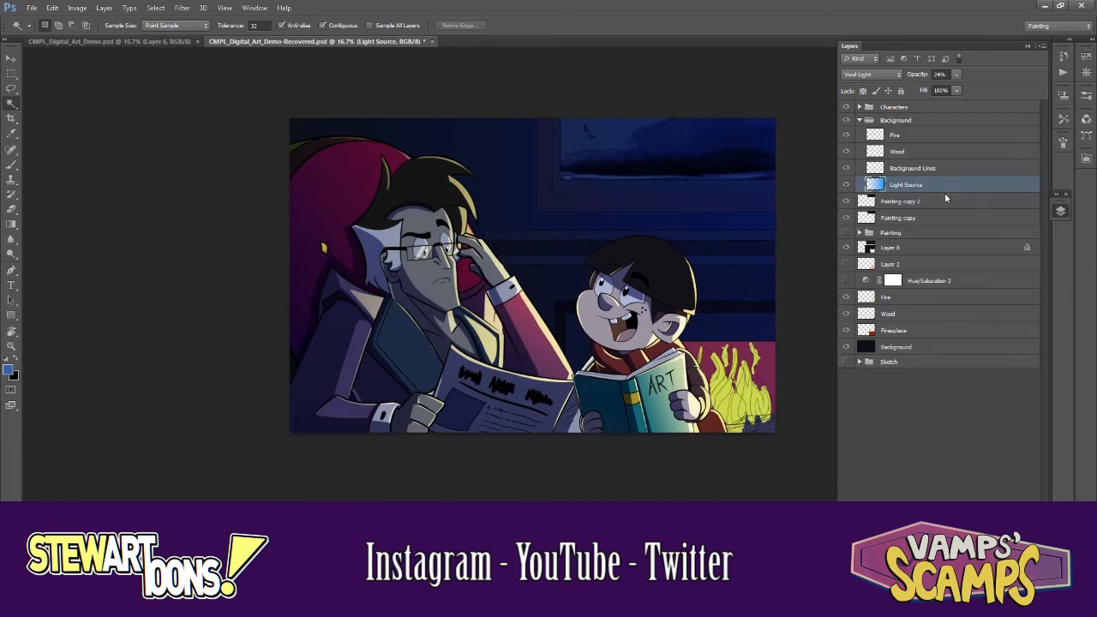
key(Return)
click(846, 200)
- Load the Fireplace layer's outline as a selection and clear that area from the Light Source copy layer
click(882, 347)
ctrl+click(867, 347)
click(892, 265)
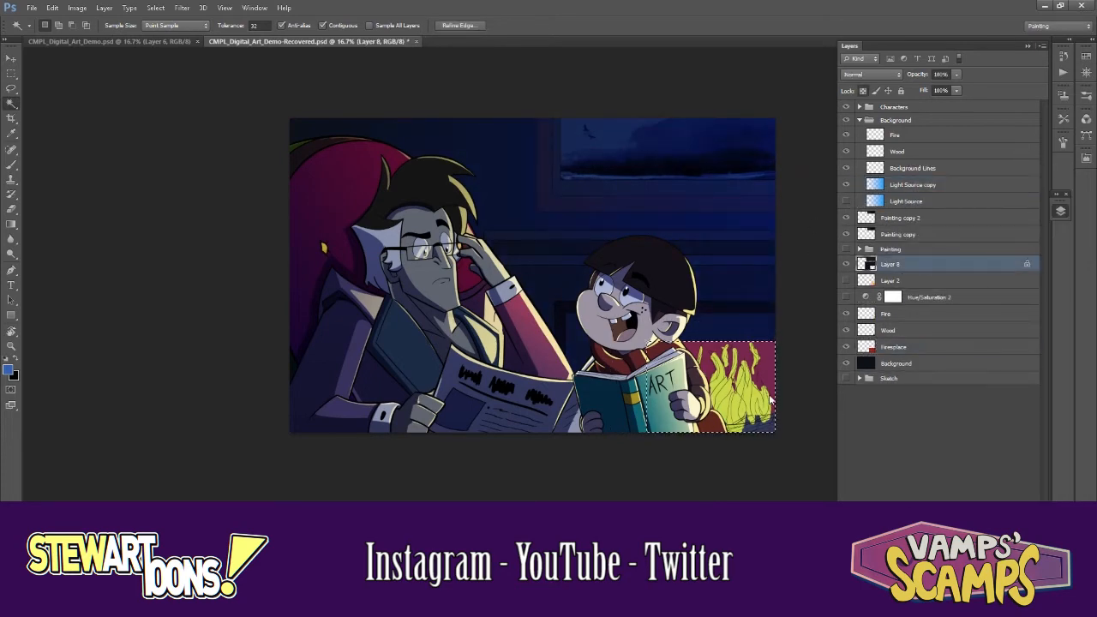
click(916, 185)
key(ctrl+plus)
drag(656, 367, 275, 169)
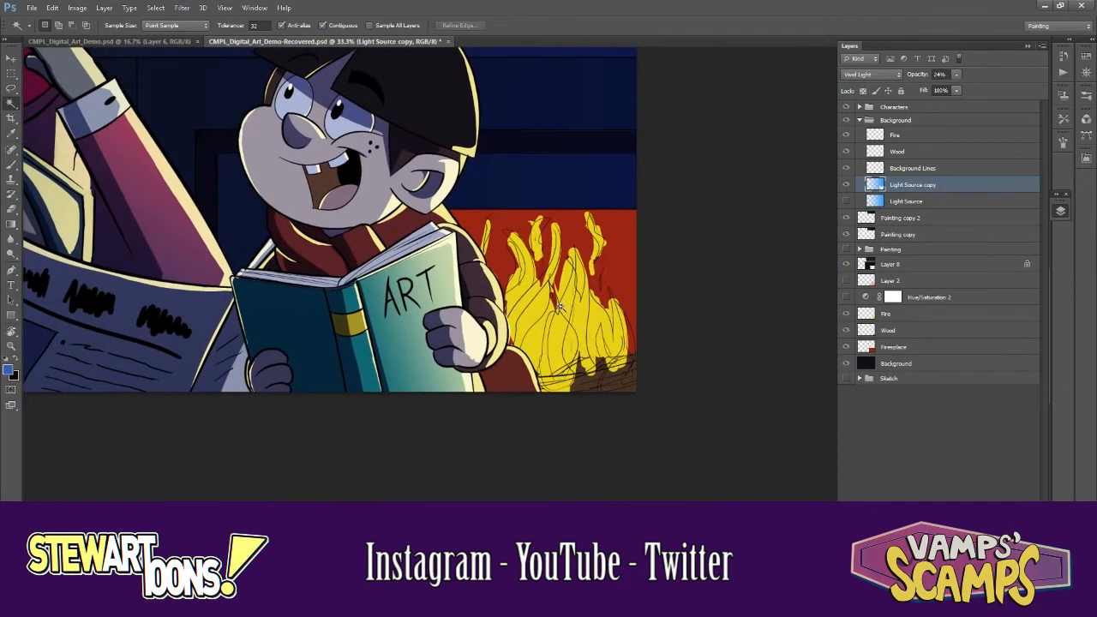
- Remove the flat yellow flame color from the fireplace beneath the fire line art
key(ctrl+plus)
key(ctrl+plus)
key(ctrl+plus)
key(ctrl+minus)
click(860, 106)
click(900, 190)
key(e)
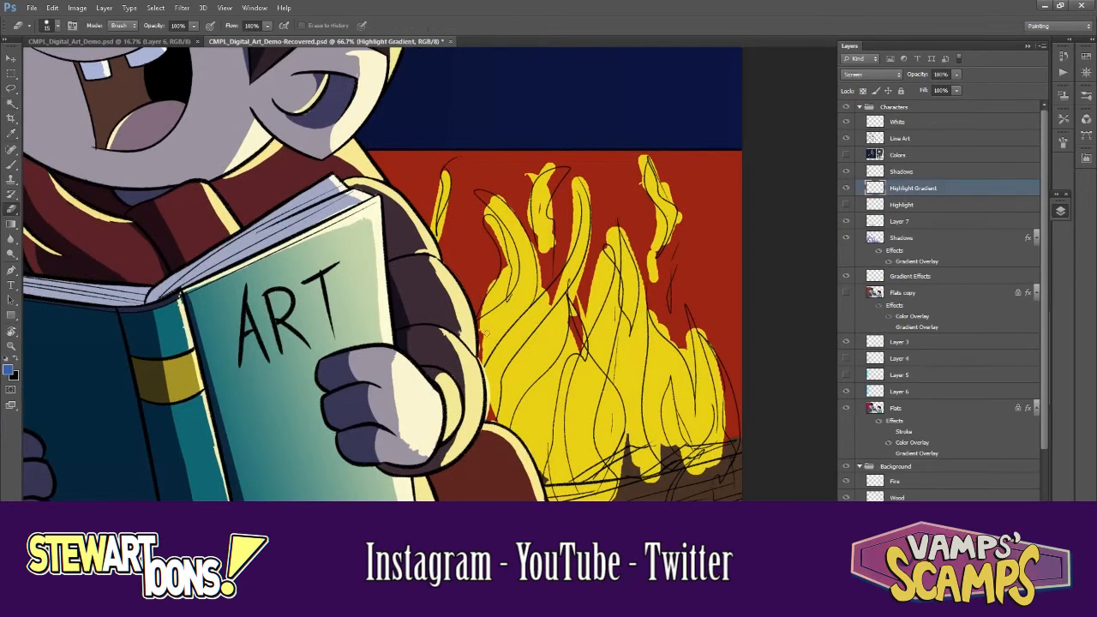
scroll(1035, 331, down, 5)
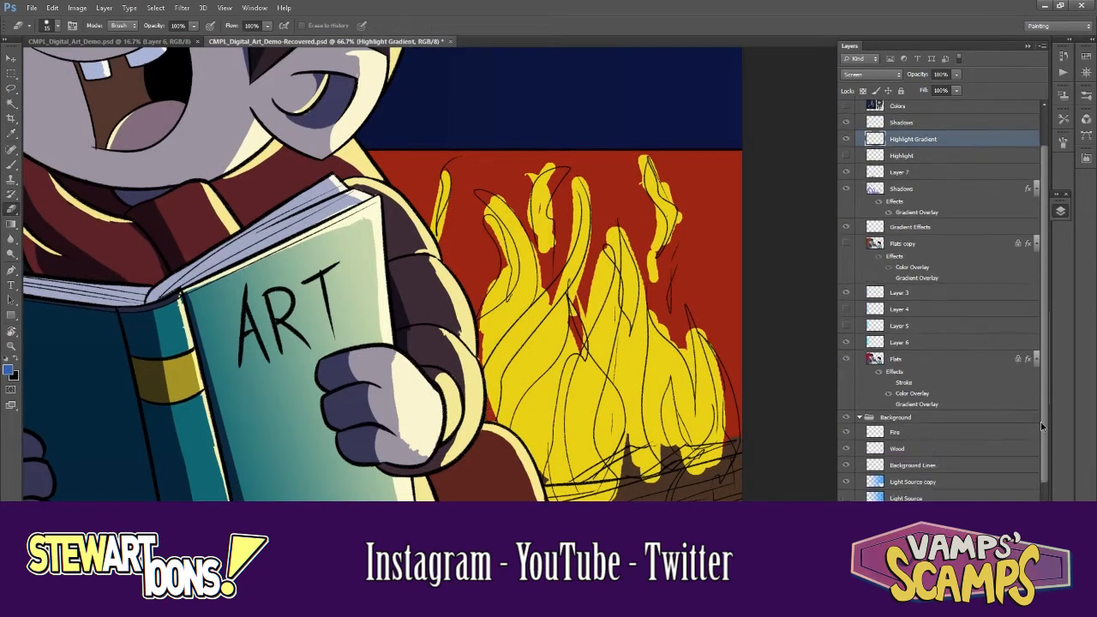
click(895, 323)
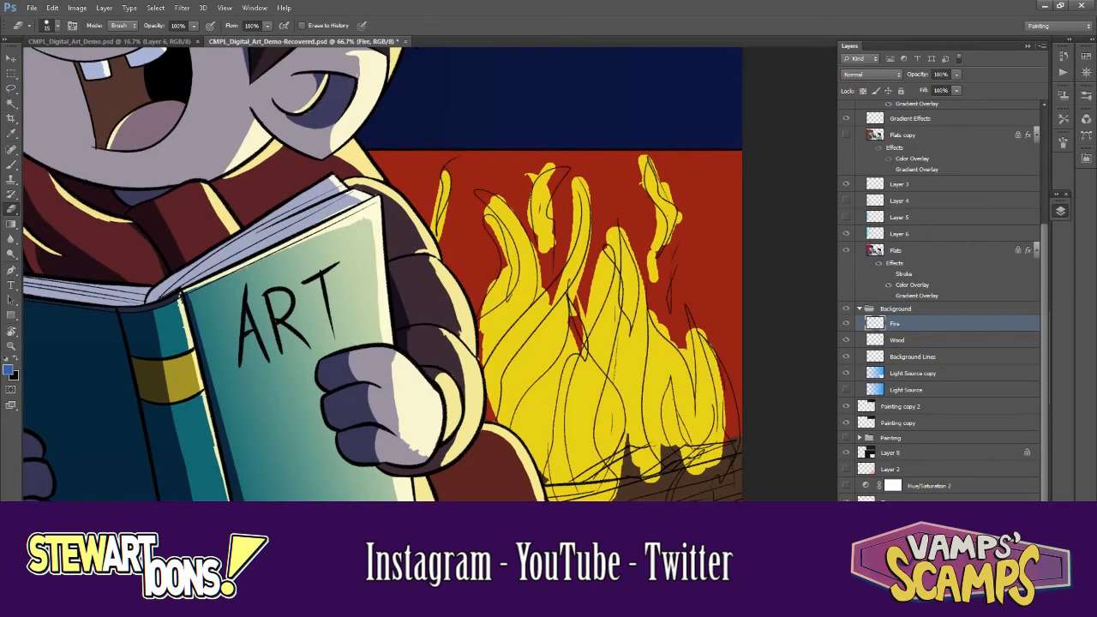
key(ctrl+alt+z)
key(ctrl+alt+z)
key(ctrl+alt+z)
key(ctrl+alt+z)
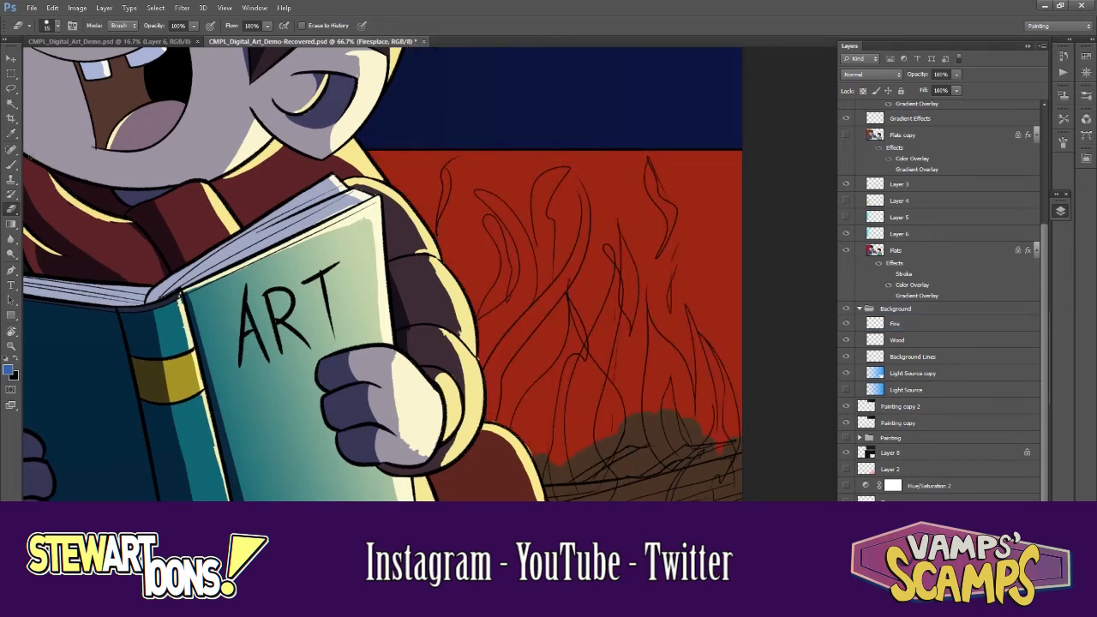
- Choose a brush preset for the flames, test it with one stroke in the fireplace, and undo the stroke
click(11, 164)
click(55, 26)
scroll(132, 195, up, 2)
click(78, 111)
mouse_move(522, 220)
mouse_down()
mouse_move(534, 279)
mouse_move(556, 288)
mouse_up()
key(ctrl+z)
- Add a new layer above the Fireplace layer and set the foreground color to golden yellow
key(ctrl+shift+alt+n)
click(7, 369)
click(554, 281)
click(529, 167)
click(519, 163)
click(643, 155)
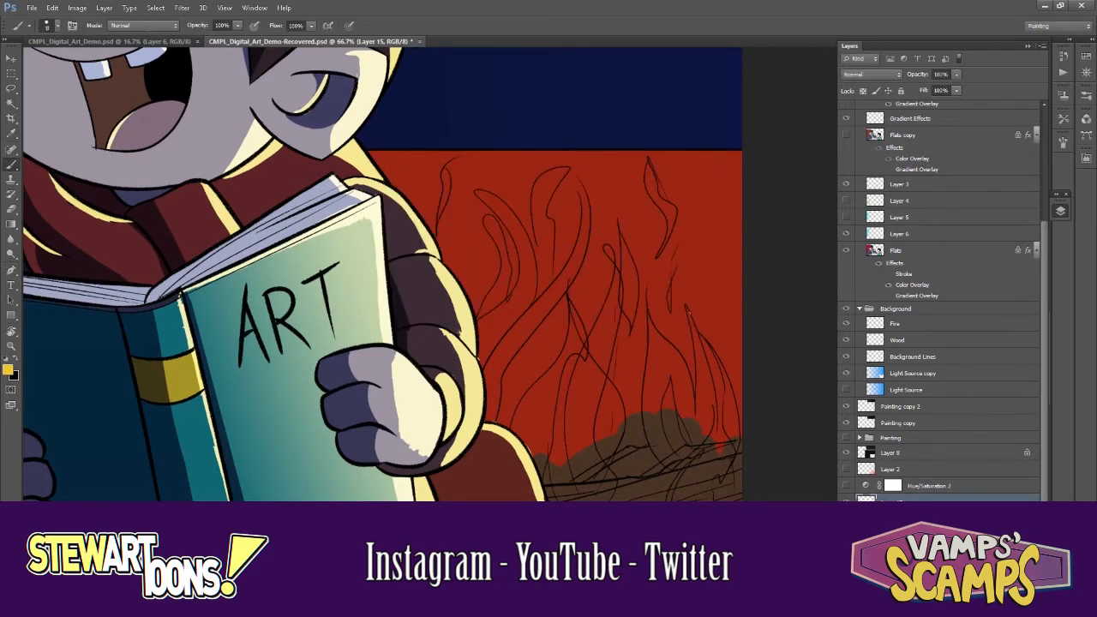
- Paint the flames at the fireplace's right end in golden yellow and hide the Fire line art layer
mouse_move(688, 313)
mouse_down()
mouse_move(716, 378)
mouse_move(728, 462)
mouse_move(698, 467)
mouse_move(696, 352)
mouse_up()
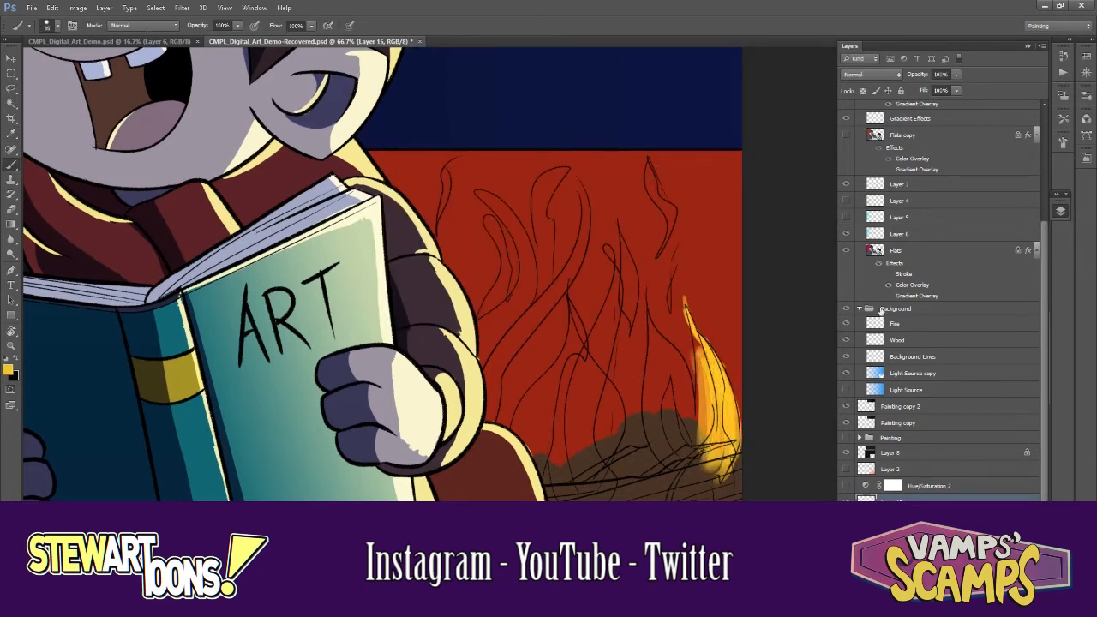
click(846, 324)
key(bracketright)
key(bracketright)
key(bracketright)
key(bracketright)
mouse_move(686, 469)
mouse_down()
mouse_move(648, 369)
mouse_move(667, 258)
mouse_move(650, 319)
mouse_up()
mouse_move(703, 450)
mouse_down()
mouse_move(669, 382)
mouse_move(659, 233)
mouse_move(696, 427)
mouse_up()
- Paint a loose flame tip and thin flame tongues from the fireplace's center toward the boy's sleeve with smaller brushes
key(bracketleft)
key(bracketleft)
key(bracketleft)
key(bracketleft)
drag(614, 193, 630, 238)
drag(596, 492, 618, 302)
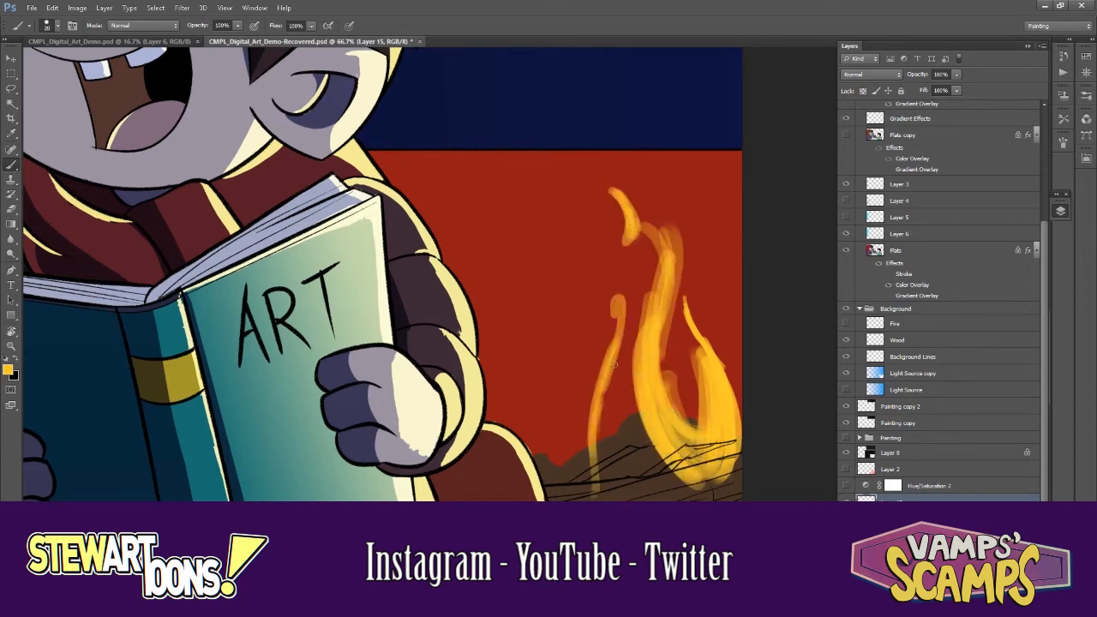
key(bracketright)
drag(600, 458, 616, 351)
drag(561, 493, 583, 334)
drag(487, 416, 540, 242)
drag(512, 287, 533, 446)
drag(558, 484, 545, 319)
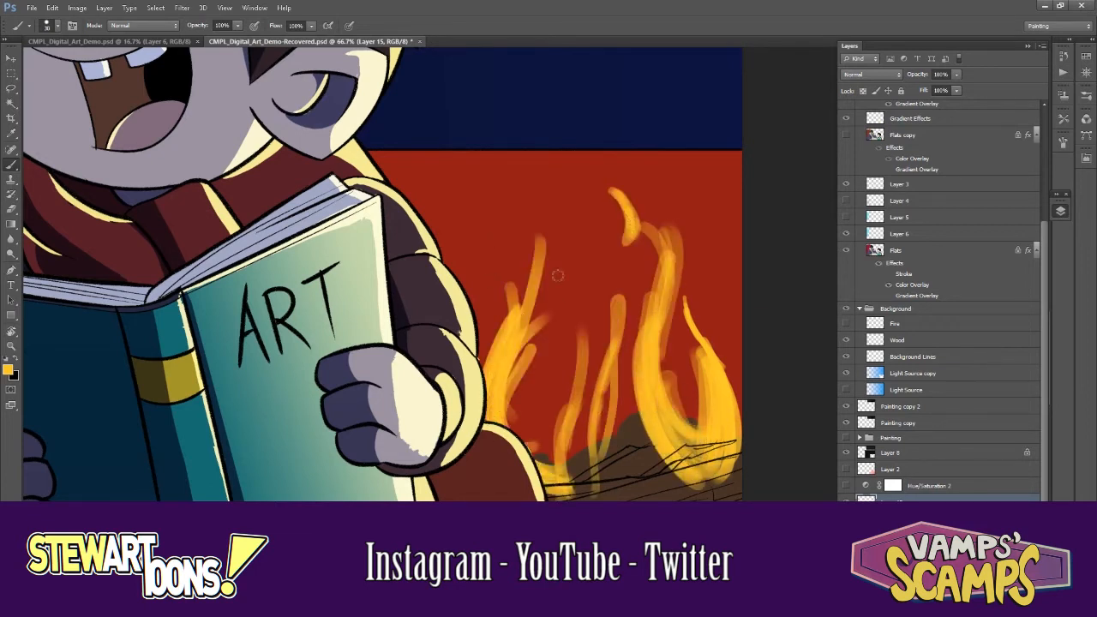
- Build up the tall flames beside the boy's sleeve with broader, overlapping golden strokes down to the logs
key(bracketright)
drag(533, 221, 515, 401)
mouse_move(536, 249)
mouse_down()
mouse_move(561, 473)
mouse_move(525, 347)
mouse_up()
mouse_move(536, 472)
mouse_down()
mouse_move(547, 397)
mouse_move(548, 432)
mouse_move(573, 334)
mouse_up()
mouse_move(549, 450)
mouse_down()
mouse_move(602, 296)
mouse_move(583, 310)
mouse_up()
mouse_move(591, 313)
mouse_down()
mouse_move(547, 369)
mouse_move(576, 257)
mouse_up()
drag(579, 272, 567, 465)
drag(552, 420, 643, 497)
- Fill in the fire's body and base over the logs with a larger brush, and add a curl beside the sleeve
drag(663, 430, 658, 295)
key(bracketright)
key(bracketright)
key(bracketright)
key(bracketright)
drag(607, 341, 667, 437)
drag(576, 343, 626, 441)
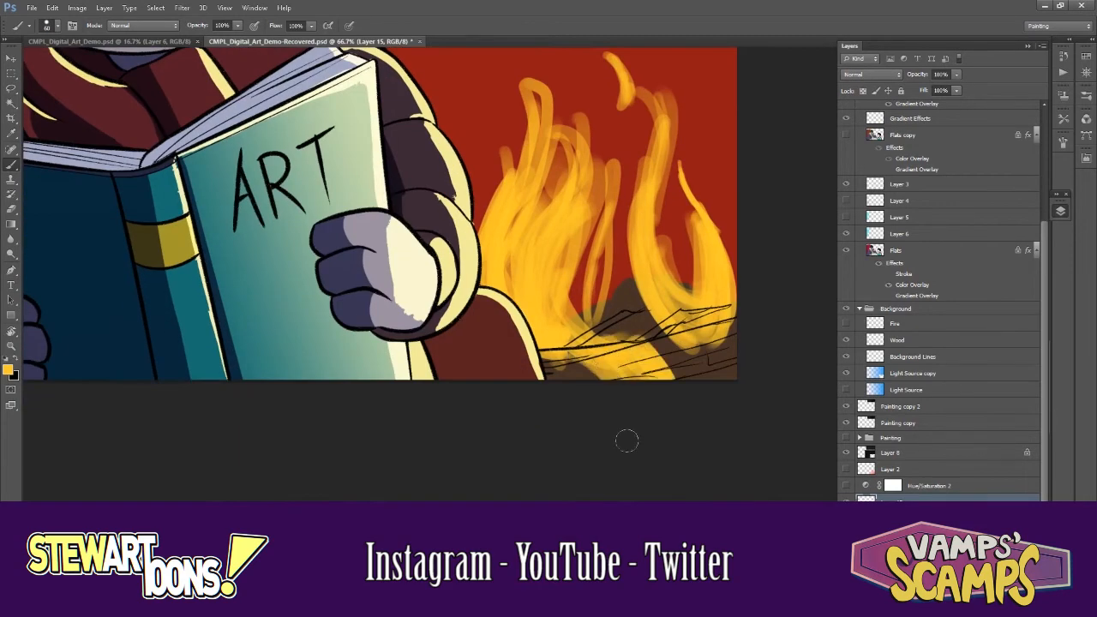
drag(611, 371, 619, 261)
key(bracketleft)
mouse_move(472, 180)
mouse_down()
mouse_move(511, 129)
mouse_move(473, 190)
mouse_up()
drag(559, 257, 592, 334)
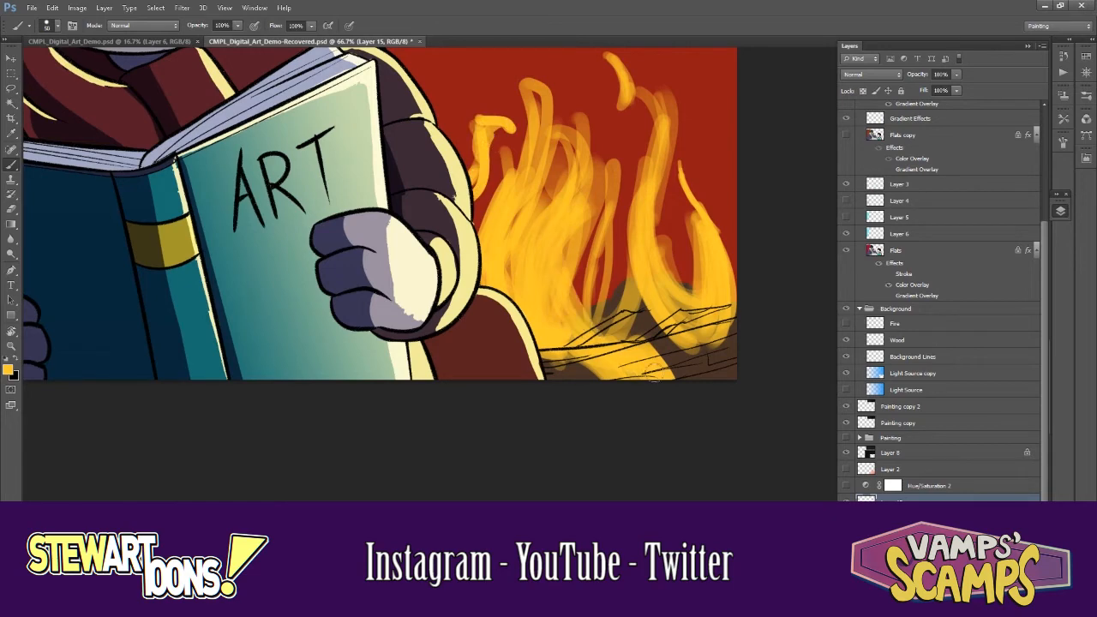
drag(654, 368, 622, 242)
drag(650, 351, 573, 237)
drag(619, 309, 552, 160)
- Add finer flame licks along the top and near side of the fire with a smaller brush
key(bracketleft)
key(bracketleft)
key(bracketleft)
key(bracketleft)
key(bracketleft)
key(bracketleft)
key(bracketleft)
key(ctrl+minus)
key(ctrl+minus)
mouse_move(559, 228)
mouse_down()
mouse_move(559, 165)
mouse_move(571, 266)
mouse_move(561, 235)
mouse_up()
key(bracketright)
drag(527, 174, 517, 256)
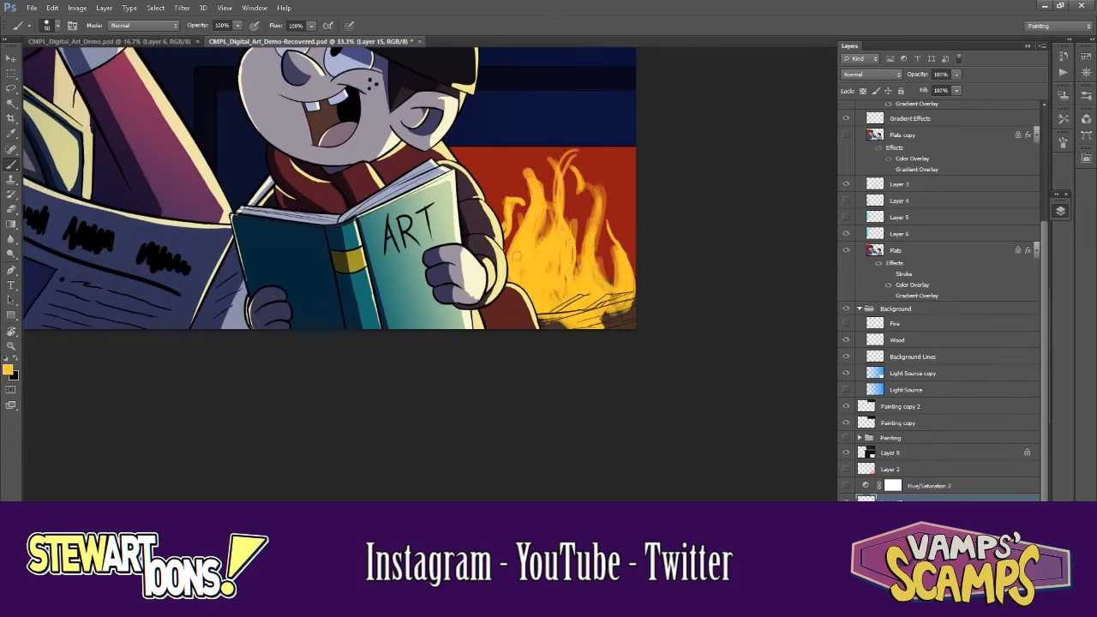
- Touch up the flame edges with the Eraser and paint a forked tip on the right-hand flame
key(e)
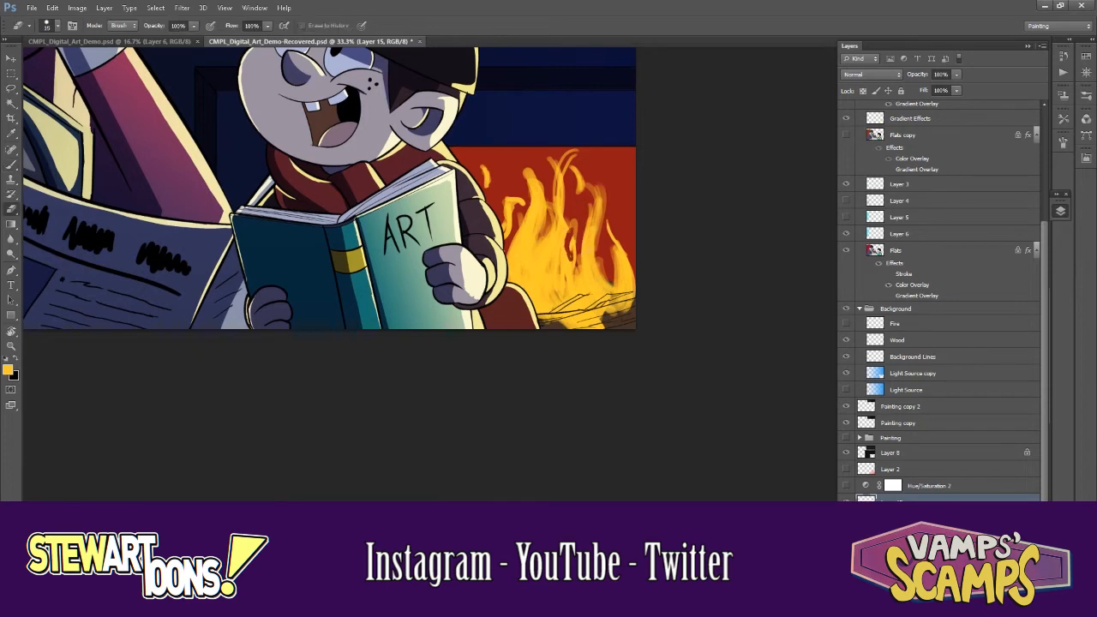
key(b)
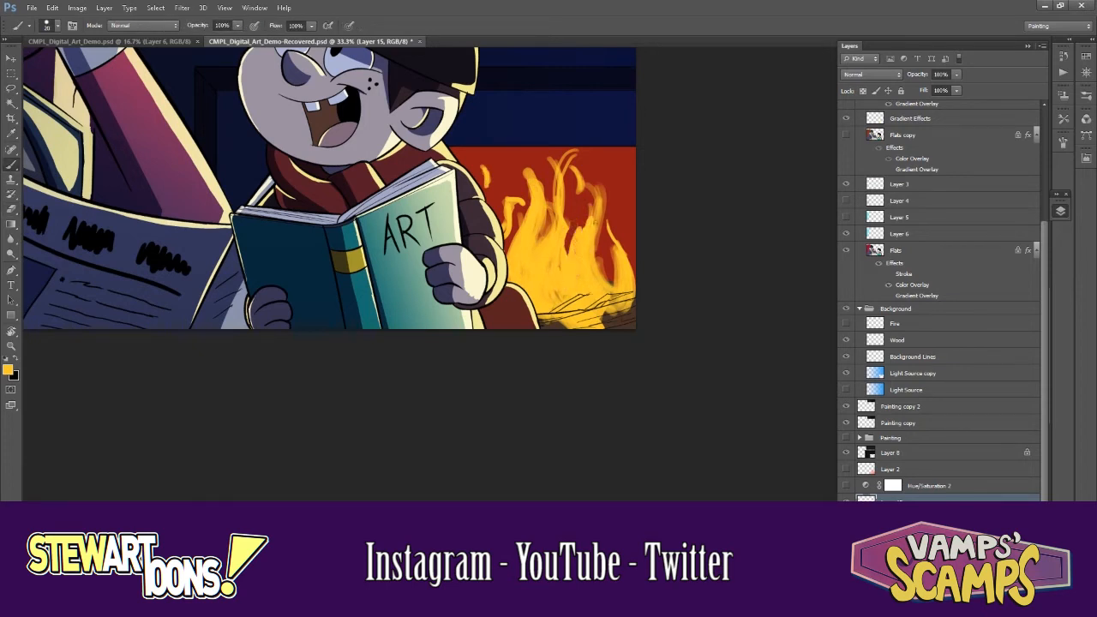
drag(596, 225, 612, 193)
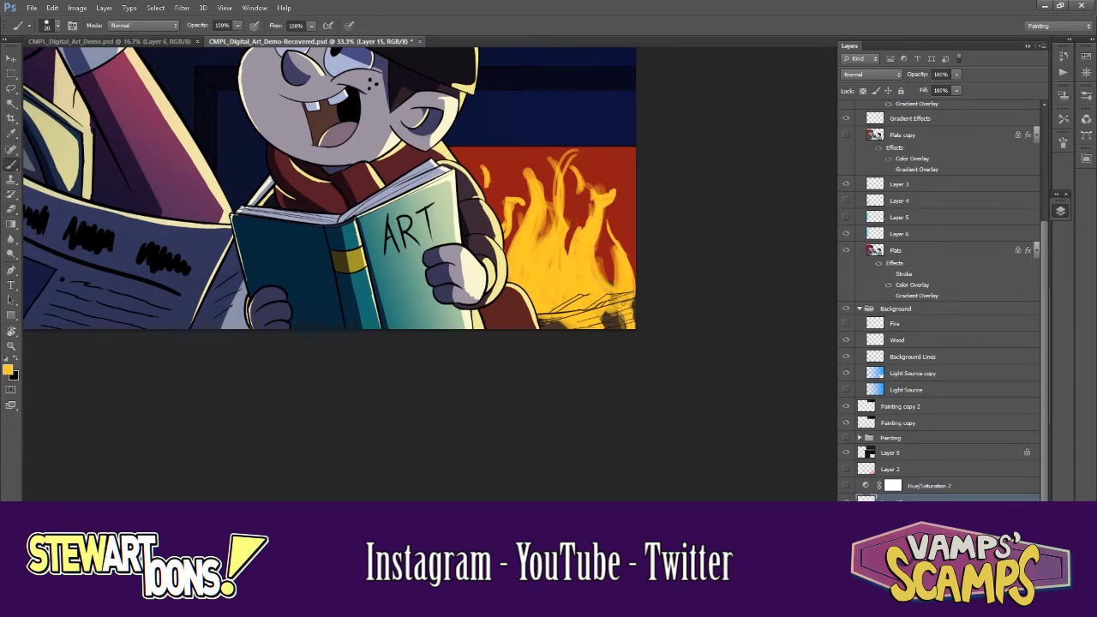
- Try the brush in Color Dodge mode, set it to Multiply, and lock the flame layer's transparent pixels
click(144, 25)
click(149, 155)
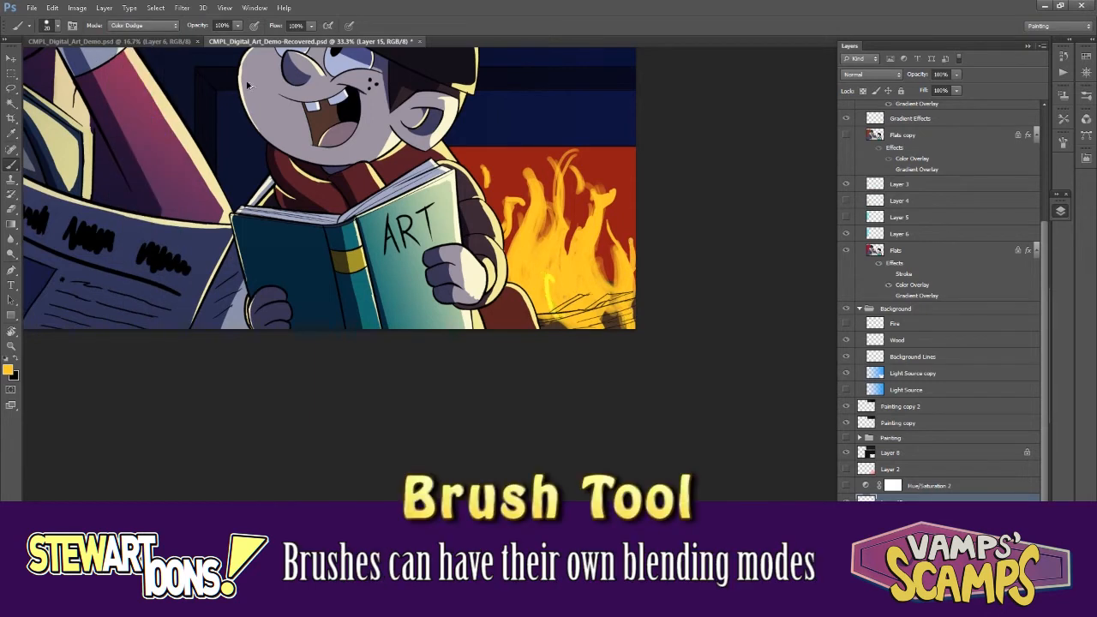
click(144, 25)
click(145, 94)
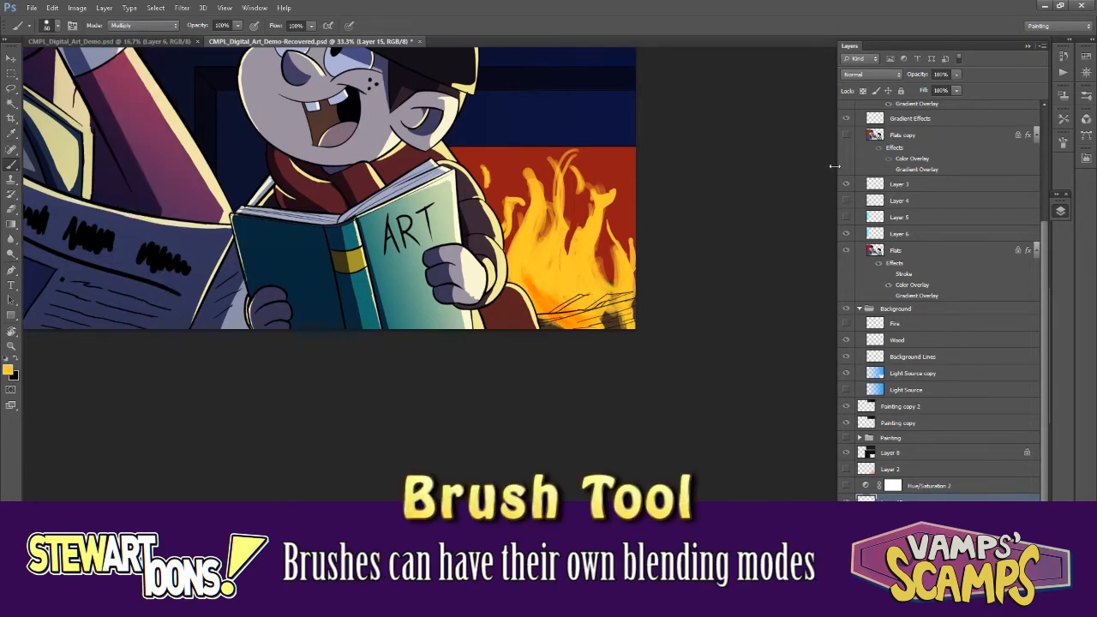
click(864, 90)
- Darken the base of the fire to deep orange with a Multiply brush enlarged to 250 px
key(])
key(])
key(])
key(])
key(])
key(])
key(])
key(])
key(])
key(])
mouse_move(557, 318)
mouse_down()
mouse_move(607, 315)
mouse_move(625, 259)
mouse_up()
mouse_move(514, 272)
mouse_down()
mouse_move(591, 290)
mouse_move(624, 274)
mouse_up()
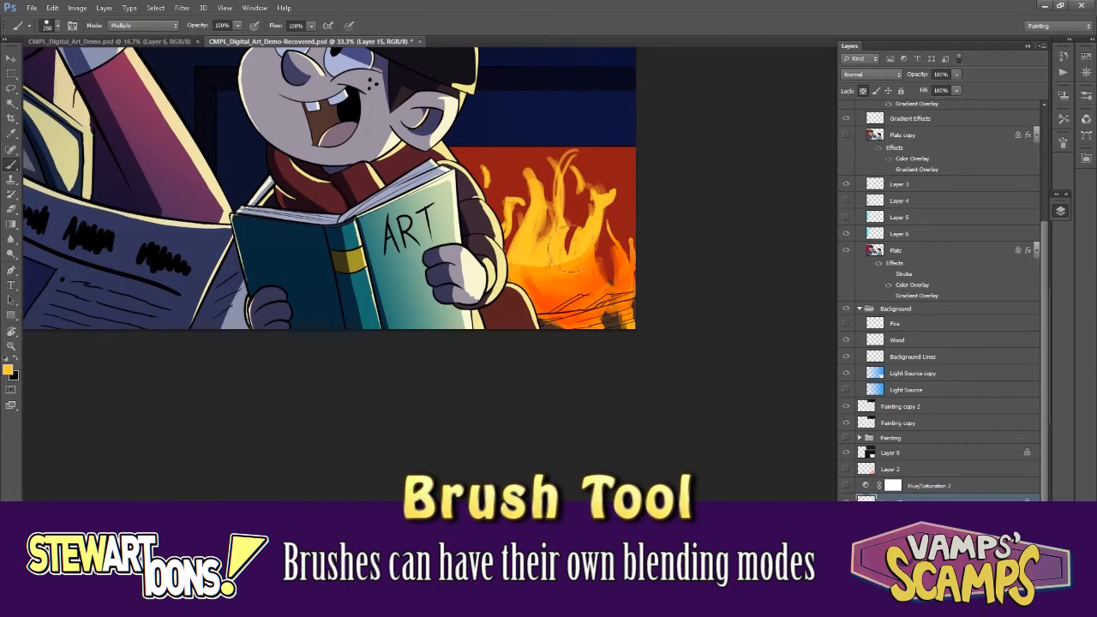
drag(532, 225, 554, 264)
- Set a smaller brush to Screen mode and brighten the flames beside the boy's sleeve and in the center
key([)
key([)
key([)
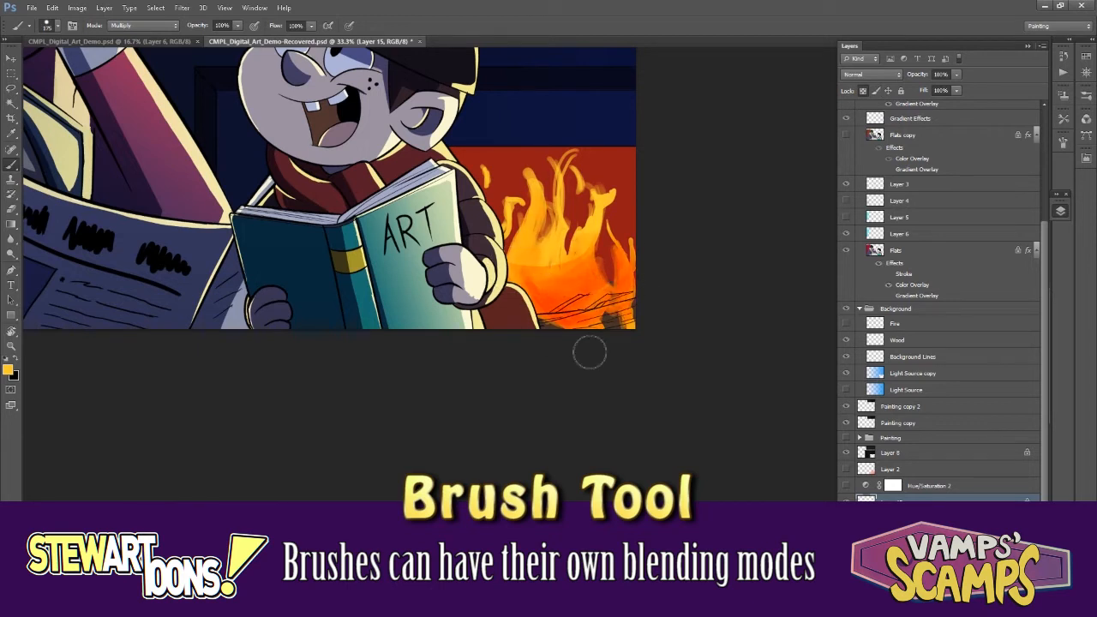
click(161, 24)
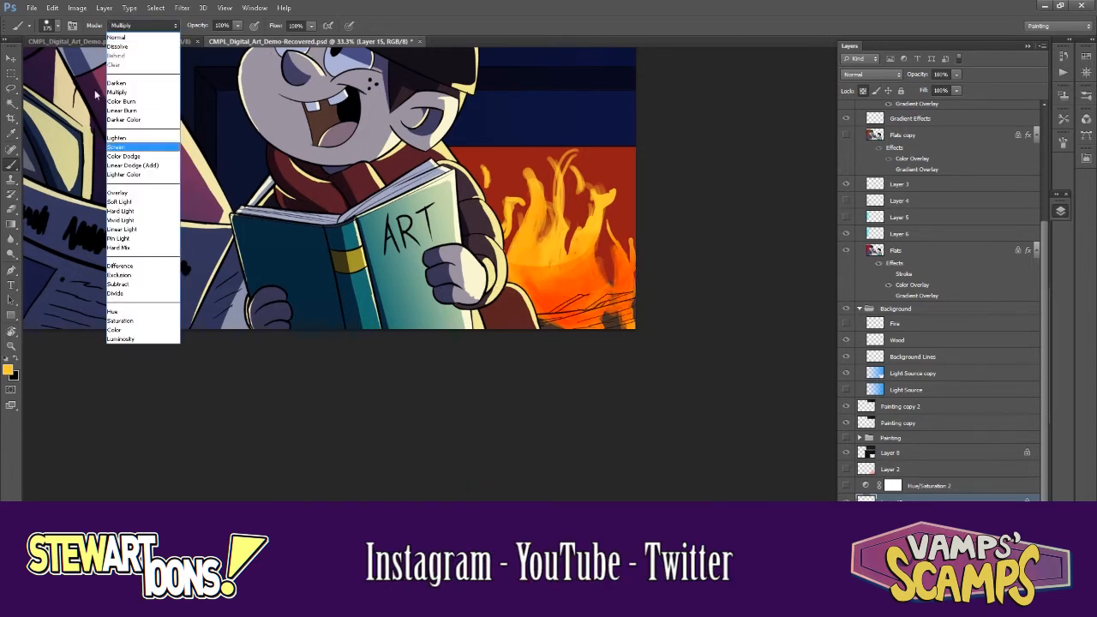
click(137, 147)
mouse_move(514, 270)
mouse_down()
mouse_move(540, 244)
mouse_move(530, 184)
mouse_up()
key([)
drag(543, 300, 576, 244)
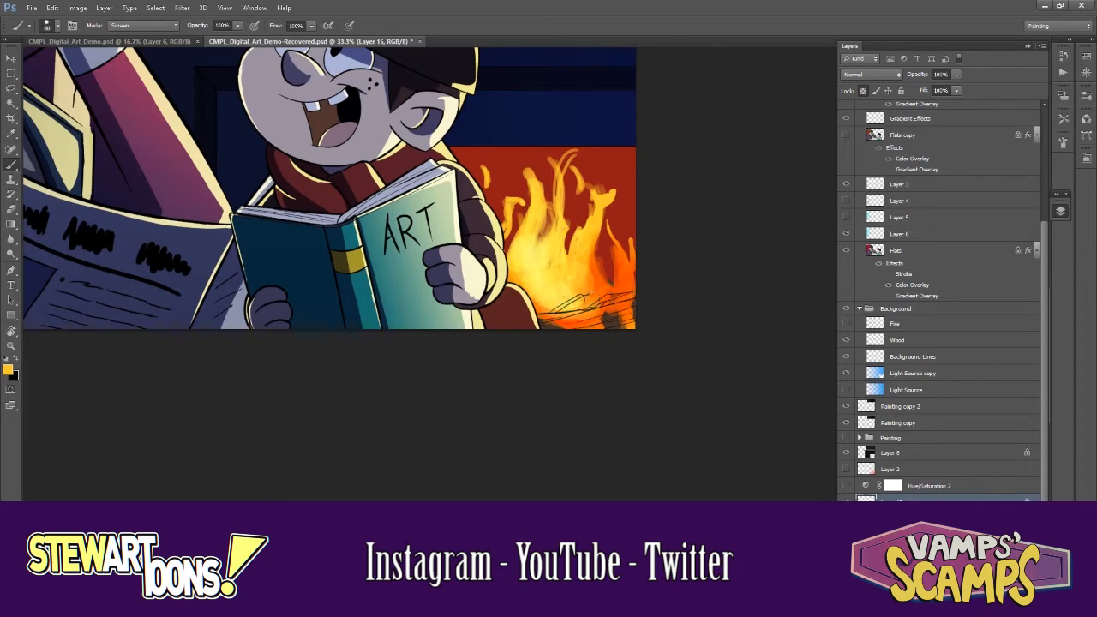
- Brighten the right-hand flame with a finer Screen brush and the fire's core with a 100 px one
key([)
key([)
key([)
key([)
key([)
drag(584, 306, 615, 236)
key(])
key(])
key(])
key(])
mouse_move(544, 296)
mouse_down()
mouse_move(566, 277)
mouse_move(576, 313)
mouse_move(550, 286)
mouse_move(569, 297)
mouse_up()
- Set the brush to Multiply and paint darker orange shading over the tips, middle and right side of the flames
click(161, 25)
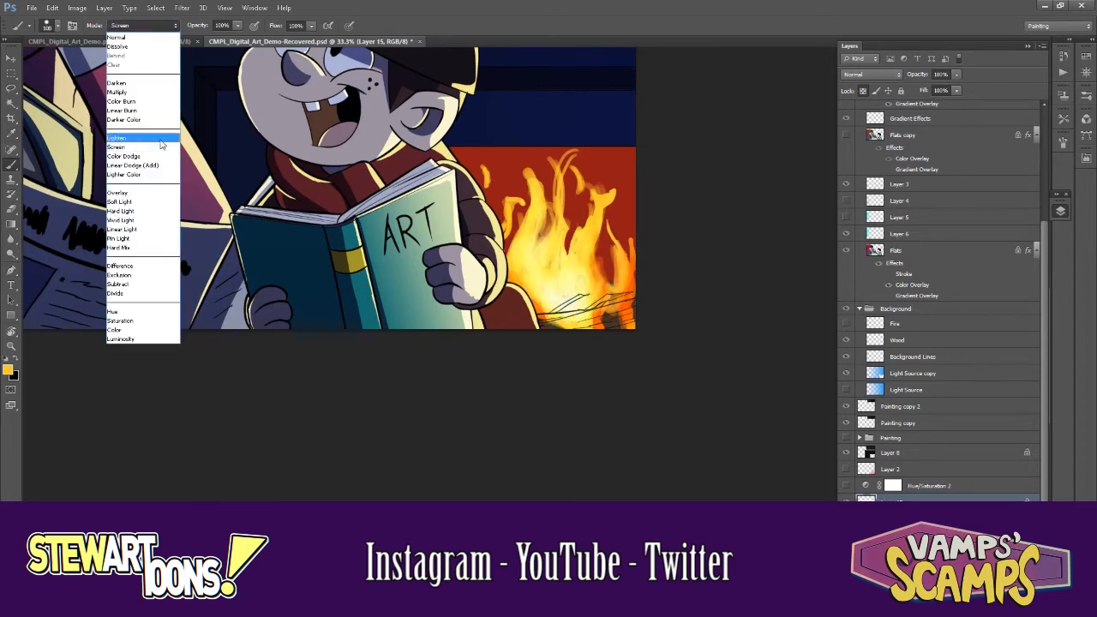
click(125, 156)
click(132, 25)
click(135, 93)
mouse_move(525, 197)
mouse_down()
mouse_move(514, 275)
mouse_move(583, 317)
mouse_up()
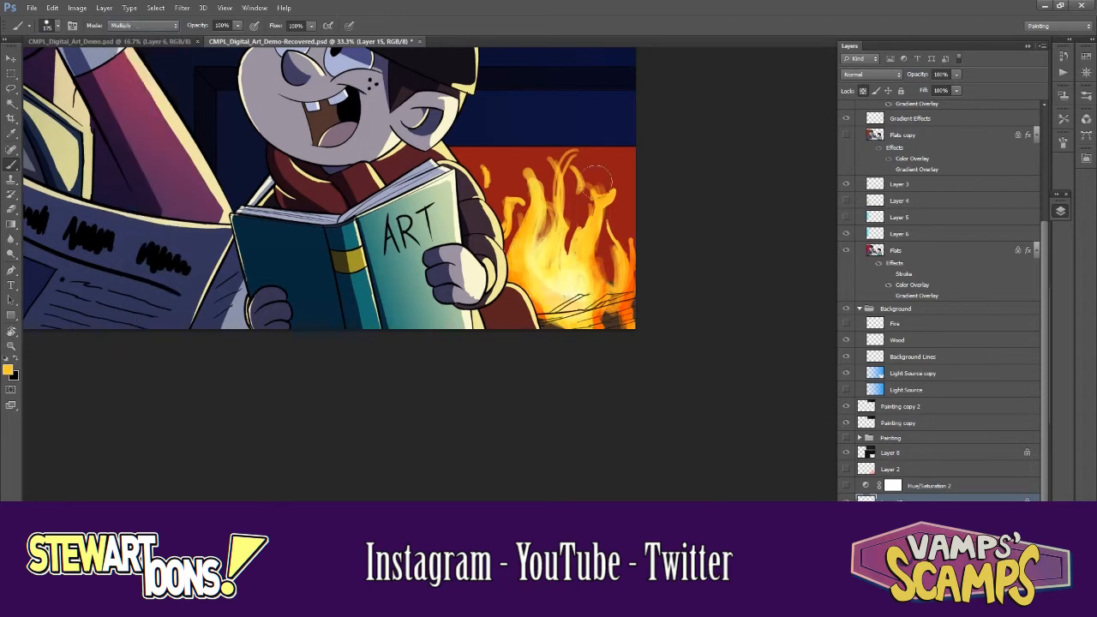
drag(574, 171, 514, 163)
drag(510, 215, 604, 258)
drag(598, 199, 621, 288)
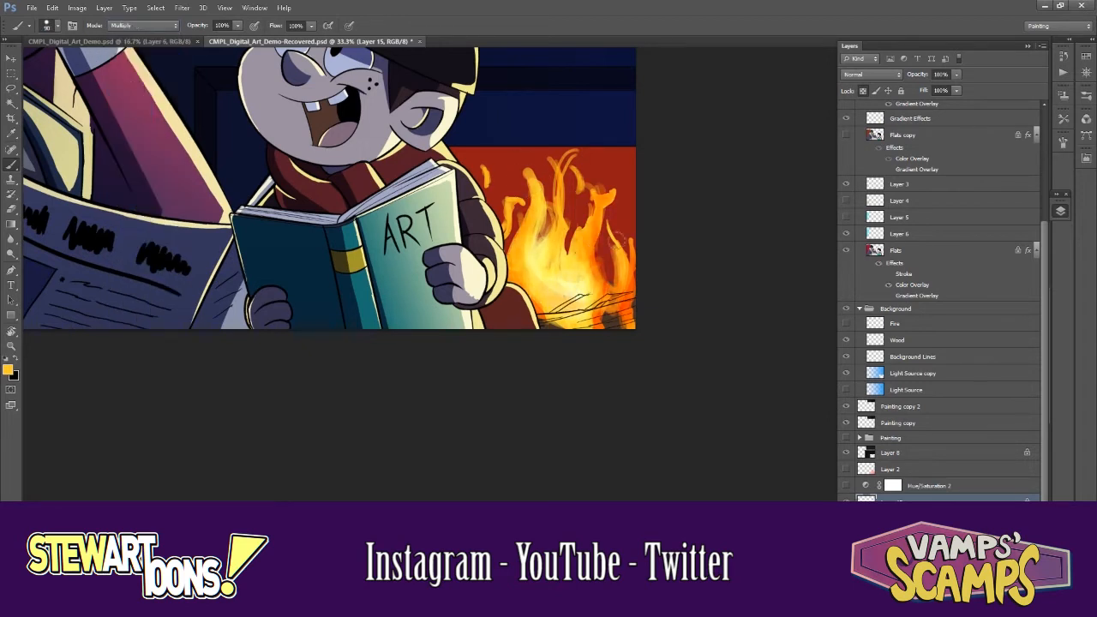
mouse_move(565, 202)
mouse_down()
mouse_move(579, 292)
mouse_move(555, 371)
mouse_up()
- Shrink the Multiply brush to 30 px and deepen the shading in the lower center of the fire
key([)
key([)
key([)
key([)
key([)
drag(573, 272, 570, 326)
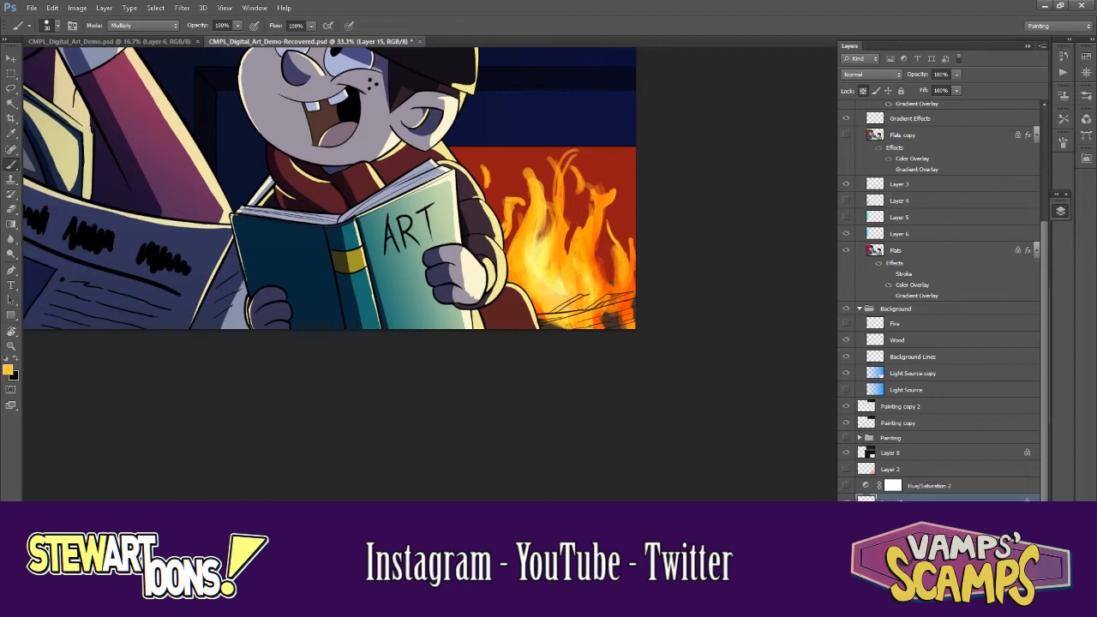
- Switch the brush to Screen mode and brighten the flames beside the boy's sleeve
click(138, 26)
click(137, 150)
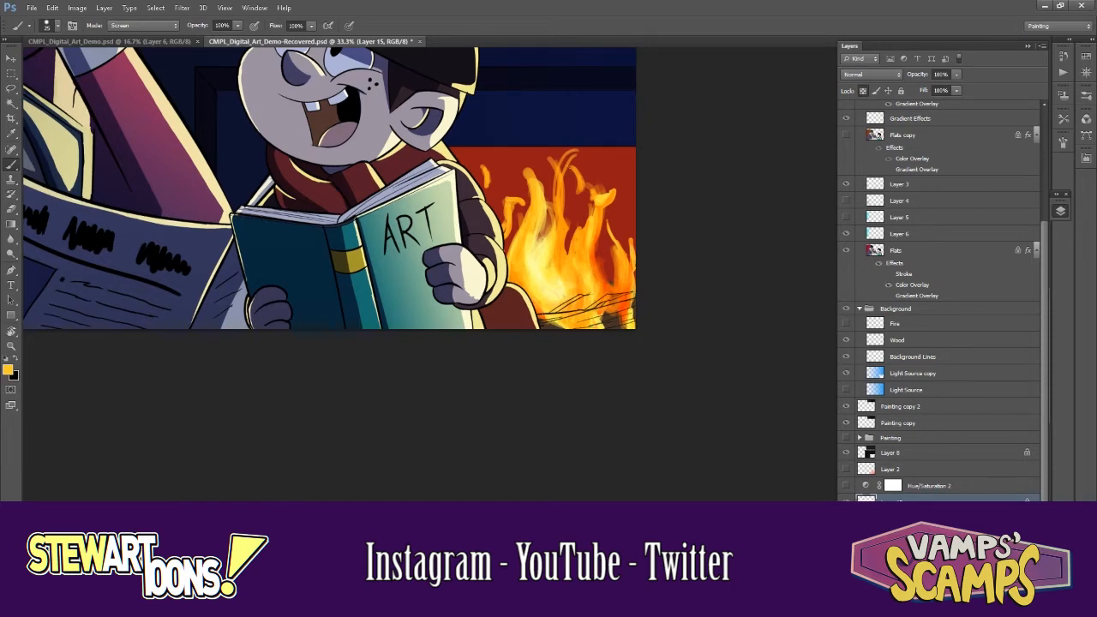
drag(524, 249, 531, 286)
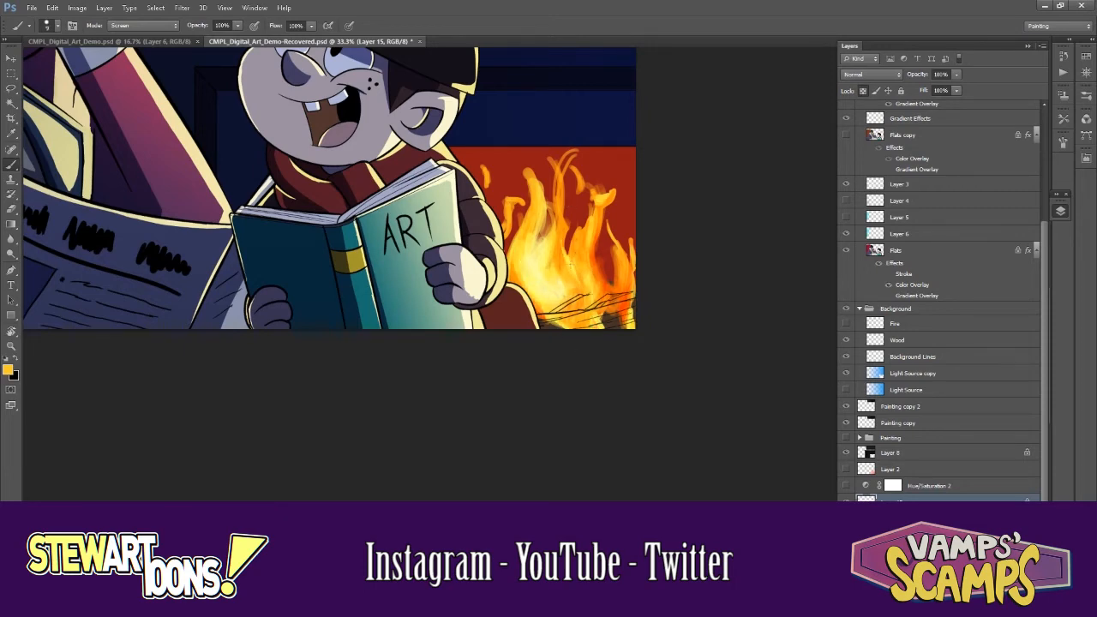
- Unlock the flame layer's transparent pixels and erase excess flame along the right-hand side of the fire
key(ctrl+minus)
key(e)
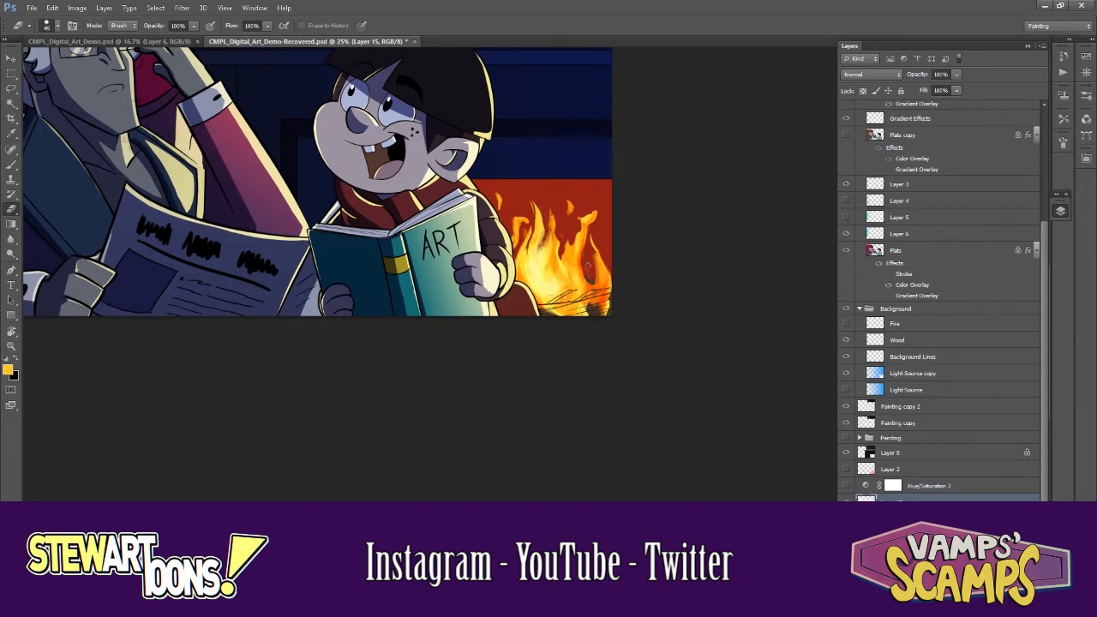
drag(599, 244, 611, 311)
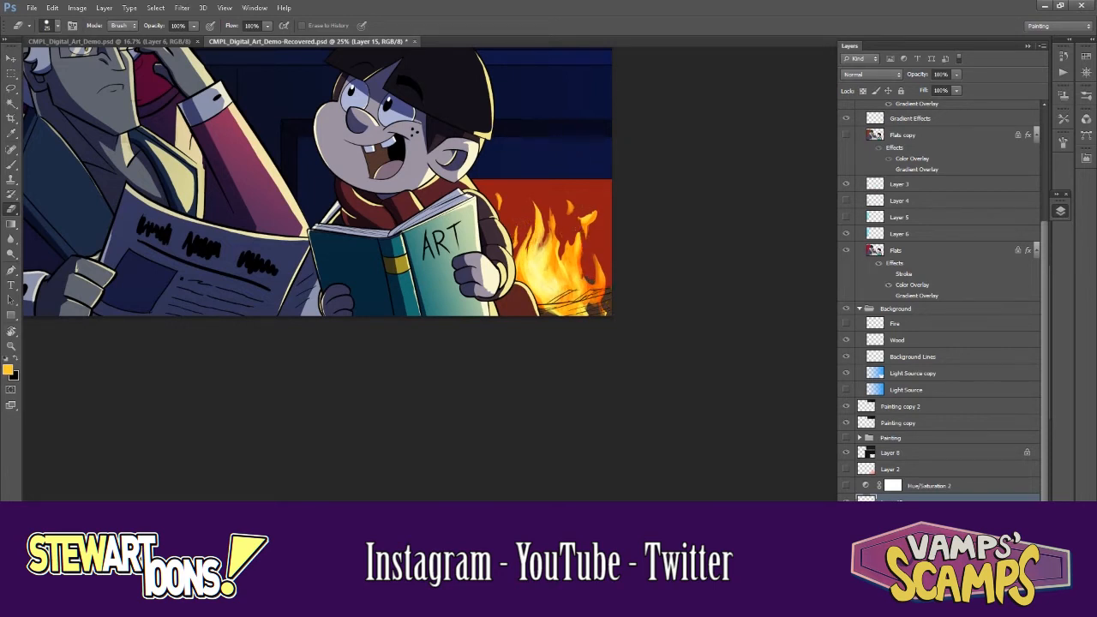
- Select the Wood layer and clean up the edges of the logs at the right of the fire with the Eraser
key(alt+bracketleft)
key(ctrl+plus)
key(ctrl+plus)
key(ctrl+plus)
key(ctrl+plus)
drag(618, 343, 463, 301)
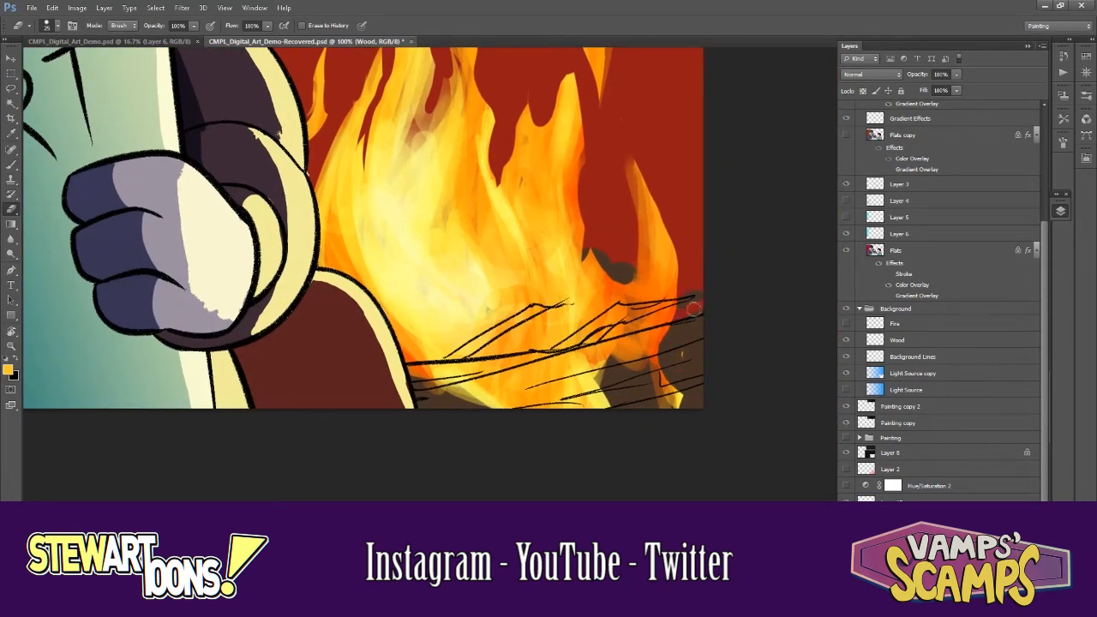
key(ctrl+minus)
key(ctrl+minus)
key(ctrl+minus)
key(ctrl+minus)
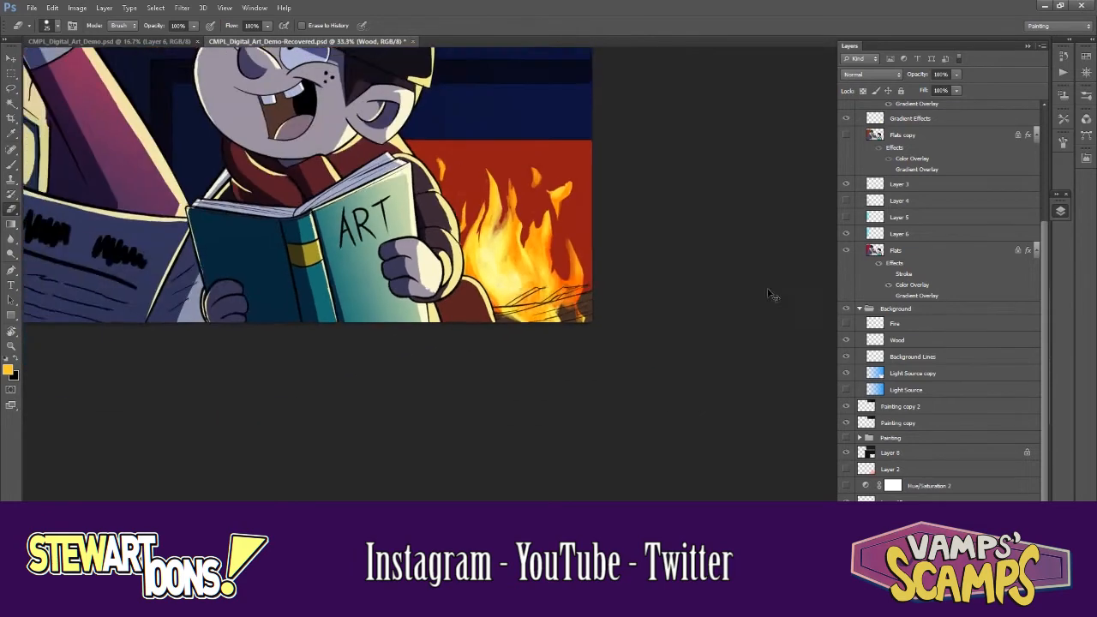
- Rename the painted flame layer Fire and duplicate it as Fire copy
click(873, 186)
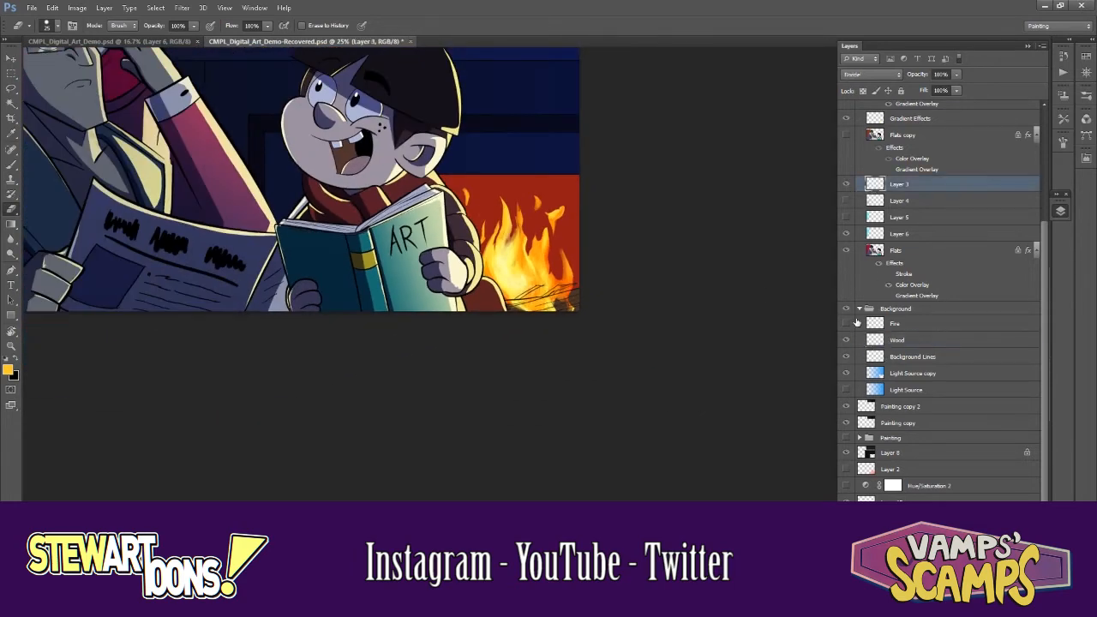
click(883, 328)
double_click(888, 499)
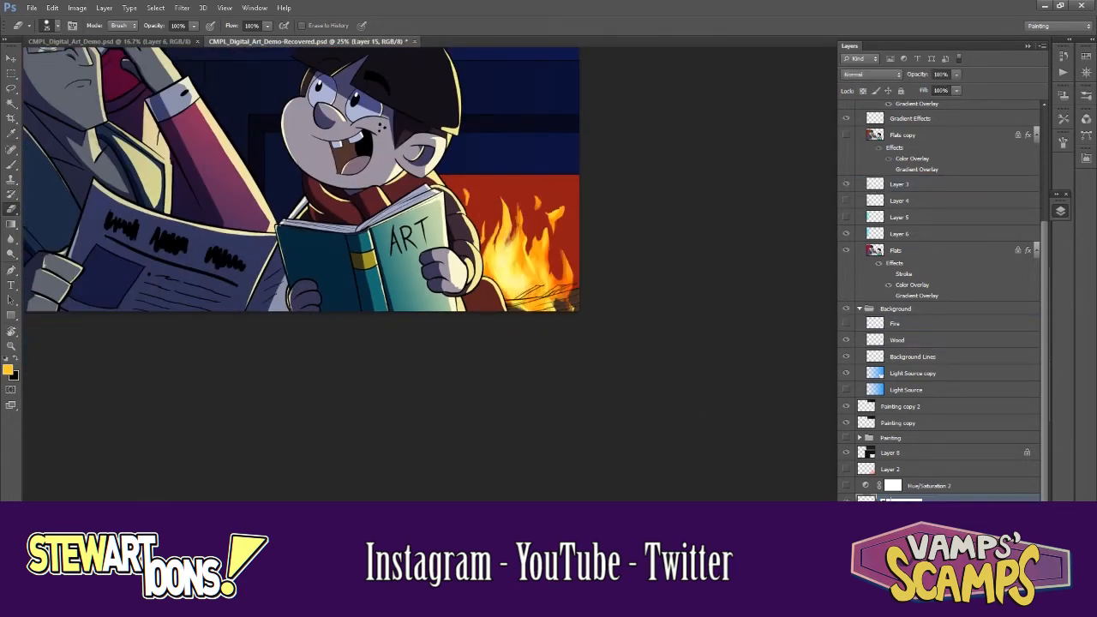
right_click(888, 501)
click(933, 106)
key(Return)
- Apply a Motion Blur to the Fire copy layer at a 90° angle with an increased distance
click(182, 7)
mouse_move(188, 122)
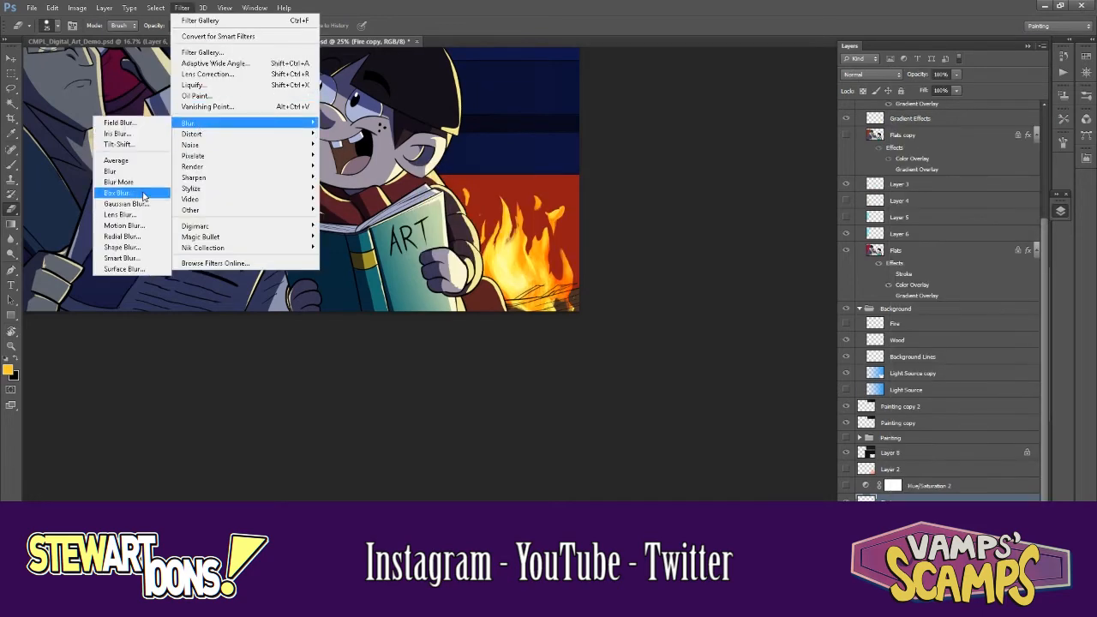
click(124, 226)
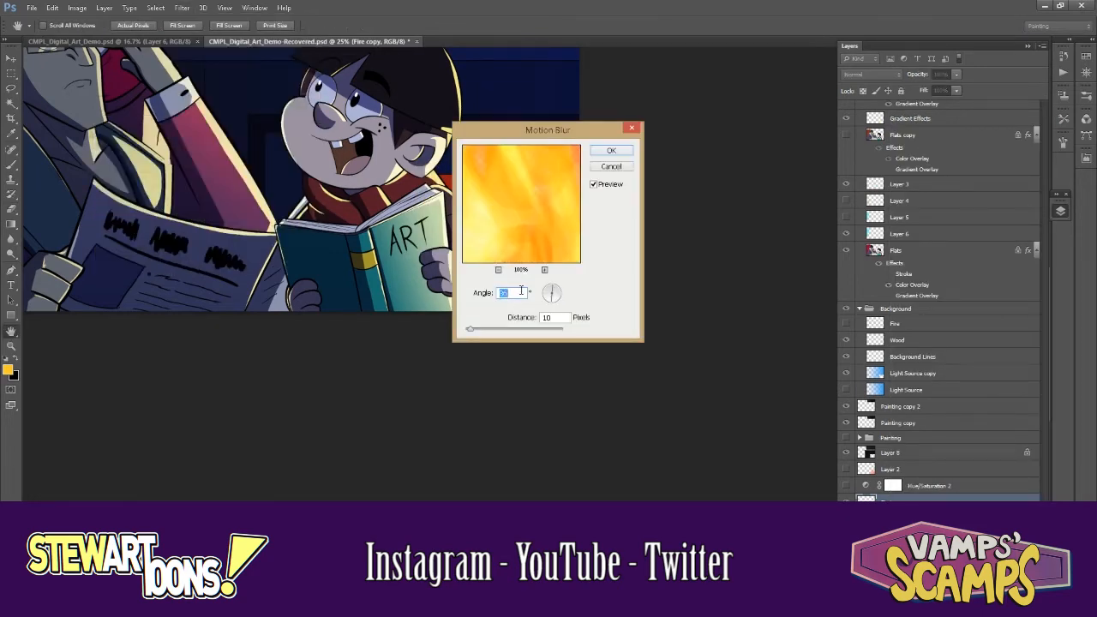
drag(549, 130, 729, 171)
mouse_move(650, 370)
mouse_down()
mouse_move(691, 374)
mouse_move(680, 372)
mouse_up()
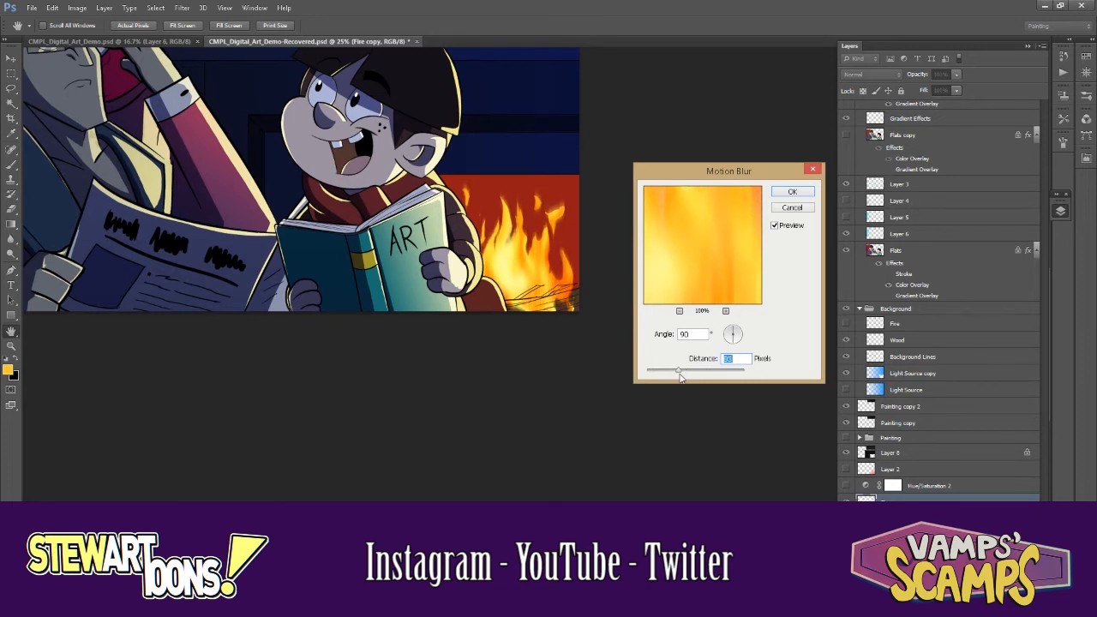
click(795, 189)
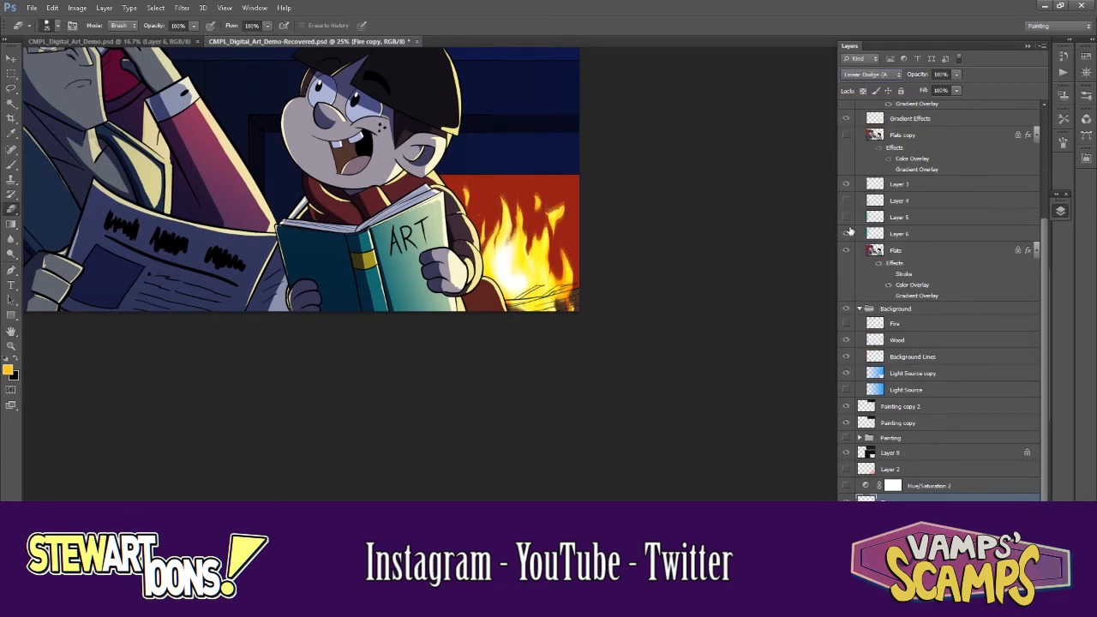
- Set the Fire copy layer's blend mode to Linear Dodge (Add) and save the document
click(872, 75)
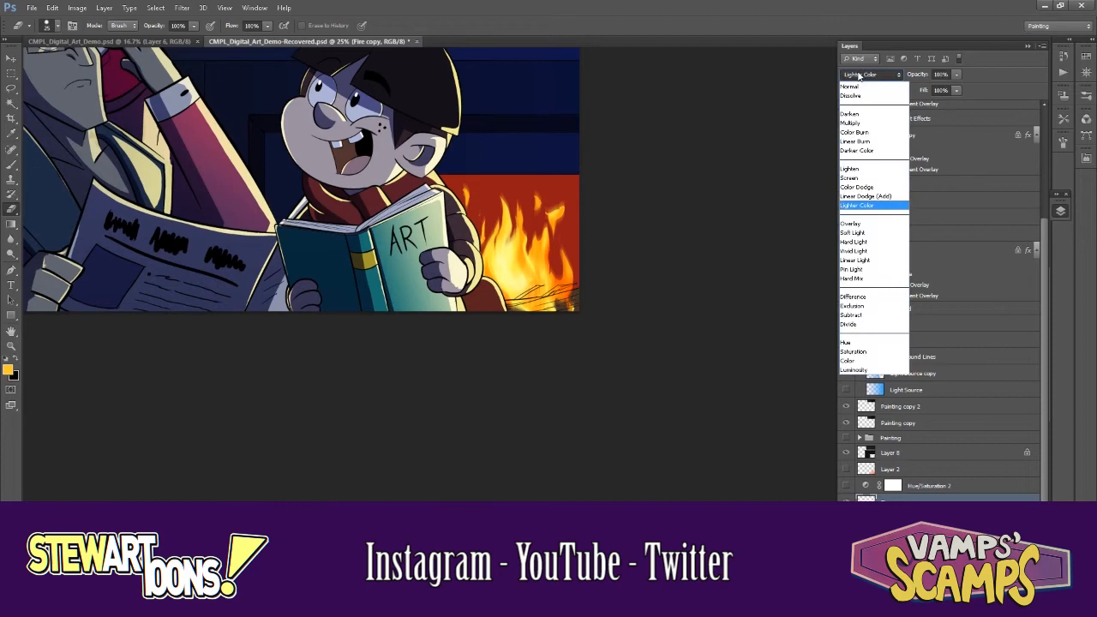
click(866, 197)
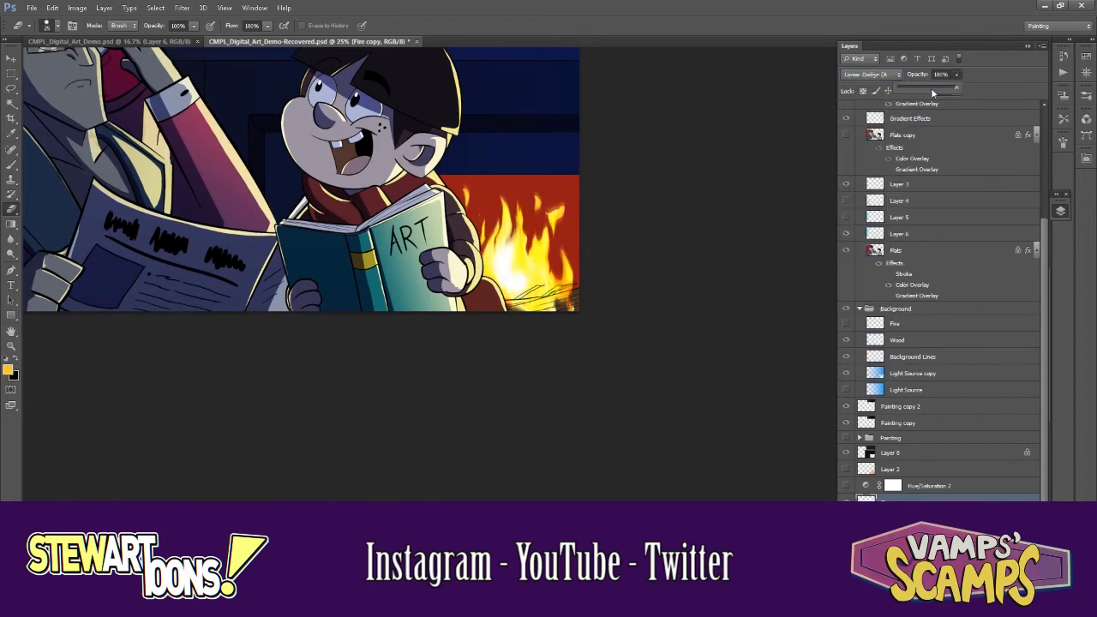
key(ctrl+minus)
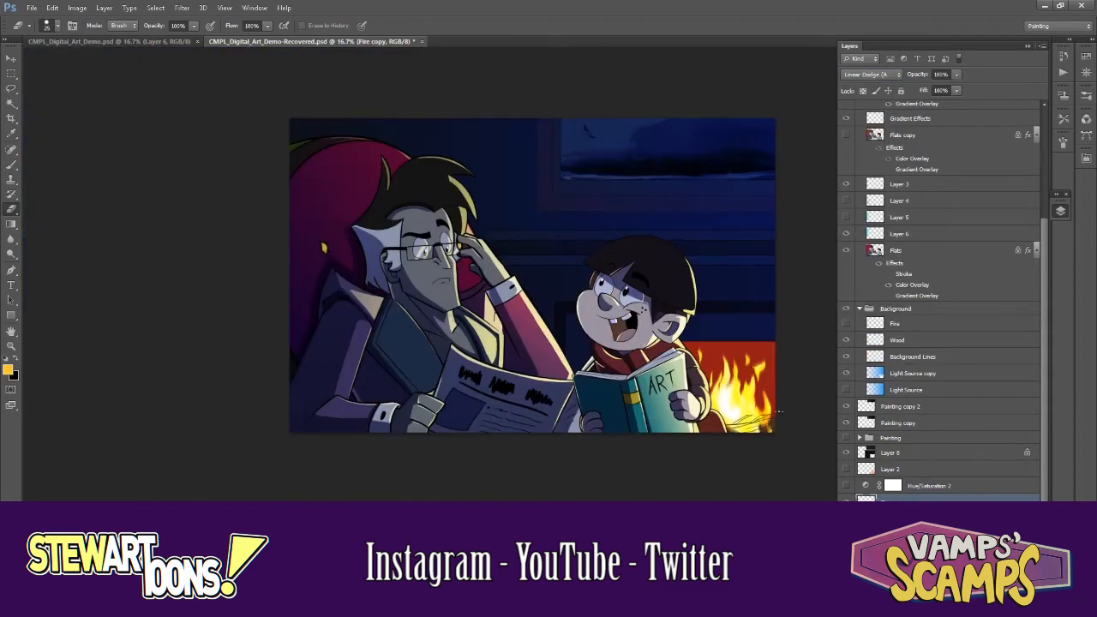
key(ctrl+s)
- Try a radial yellow-orange gradient directly on the Fireplace layer and undo it
ctrl+click(735, 353)
key(i)
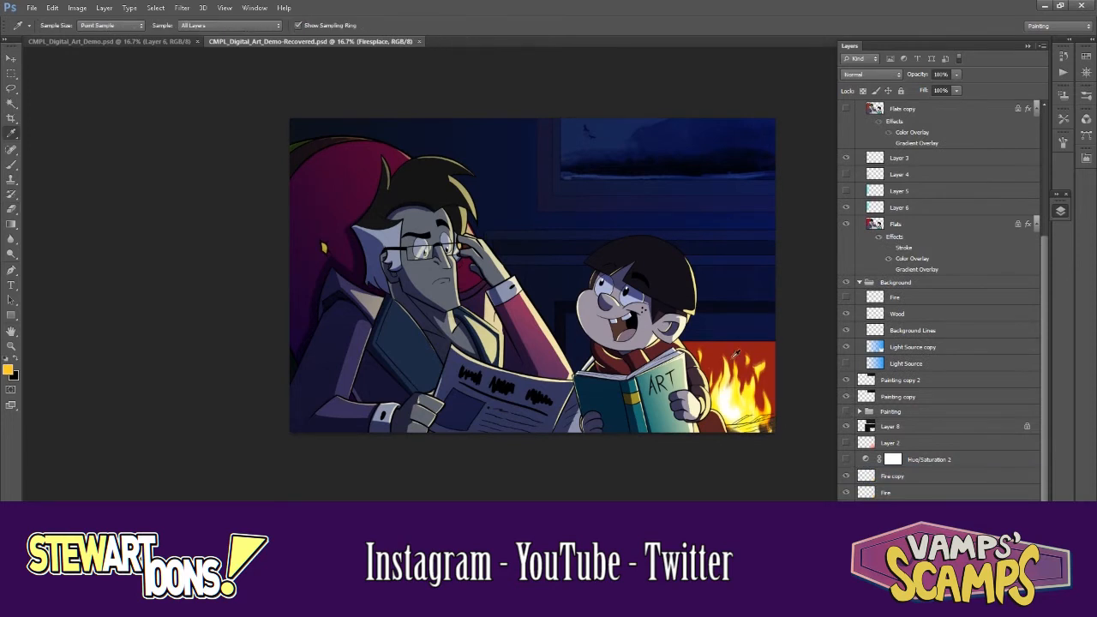
click(11, 225)
click(118, 25)
drag(725, 395, 794, 347)
click(872, 74)
click(872, 75)
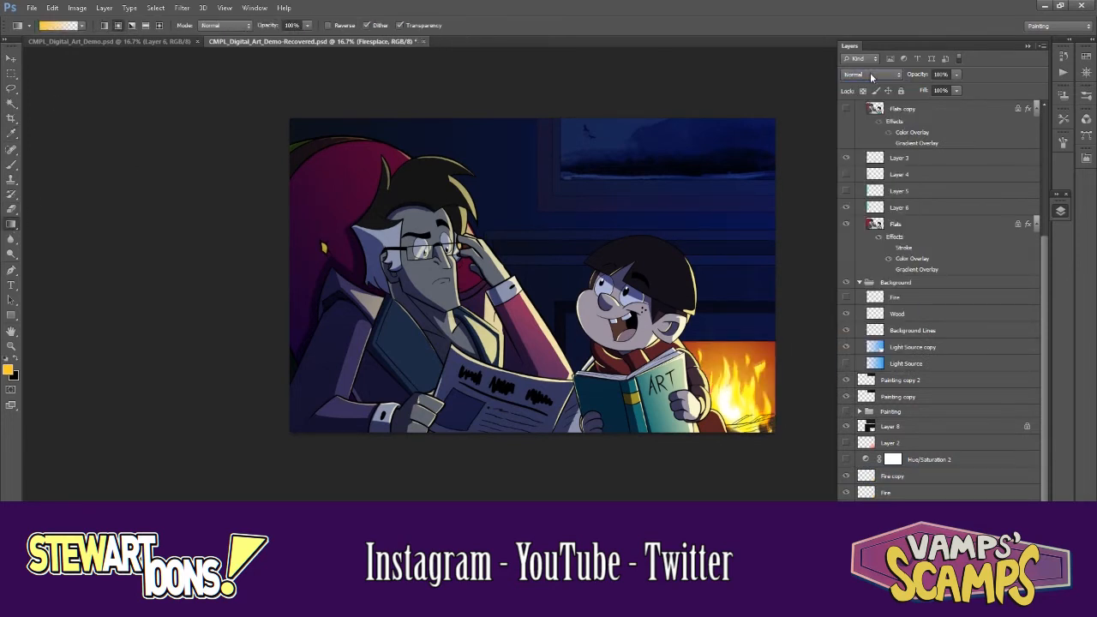
key(ctrl+z)
- Select the fireplace area with the Magic Wand and give it a radial yellow-orange glow on a new Color Dodge layer
ctrl+click(753, 378)
right_click(12, 224)
click(11, 104)
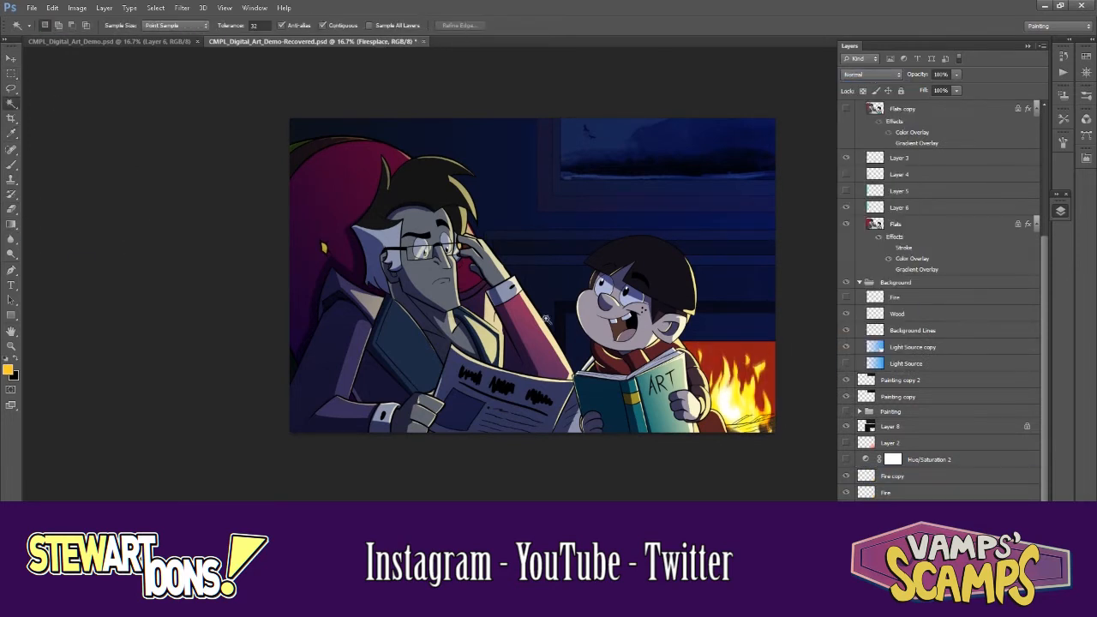
click(735, 358)
click(11, 225)
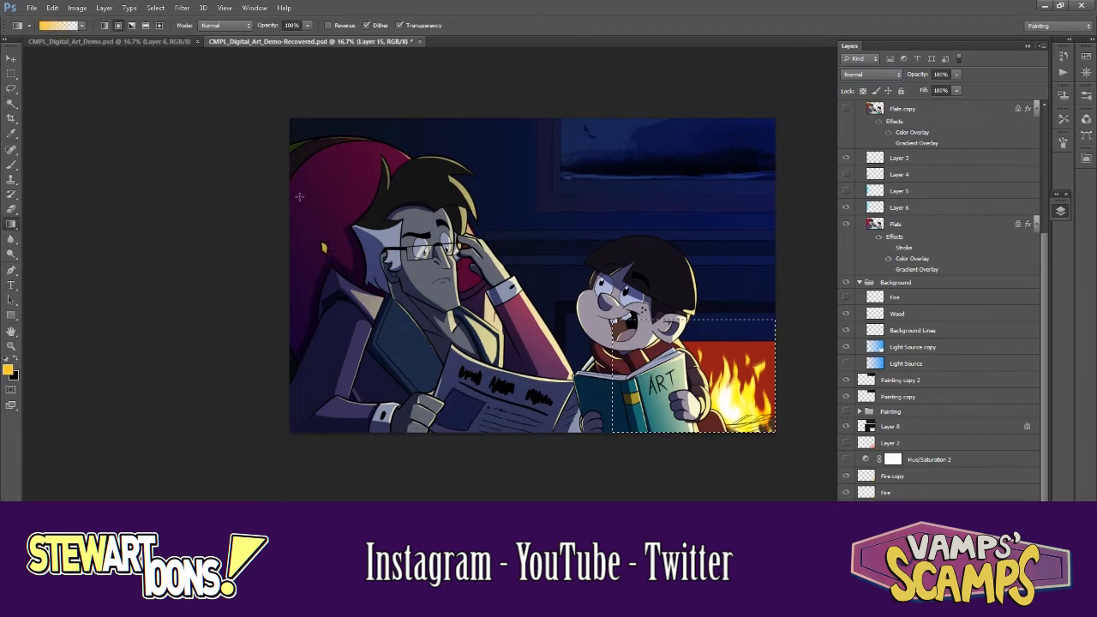
key(ctrl+z)
click(867, 74)
click(865, 172)
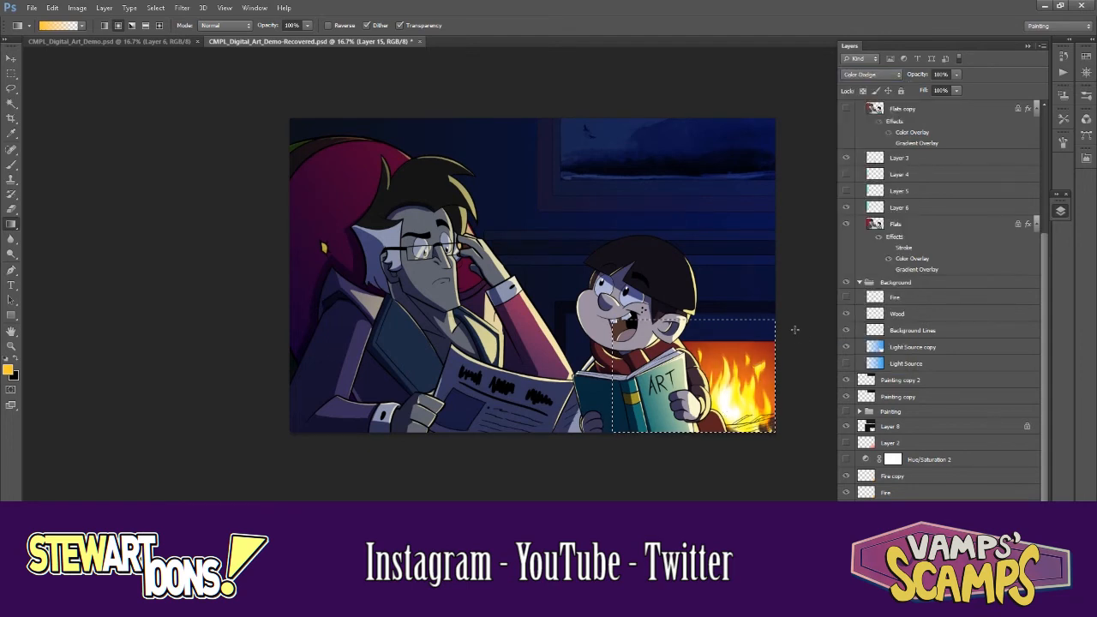
- Add a new layer directly above the Fireplace layer and switch to the Gradient tool, keeping the fireplace selection
click(855, 506)
key(w)
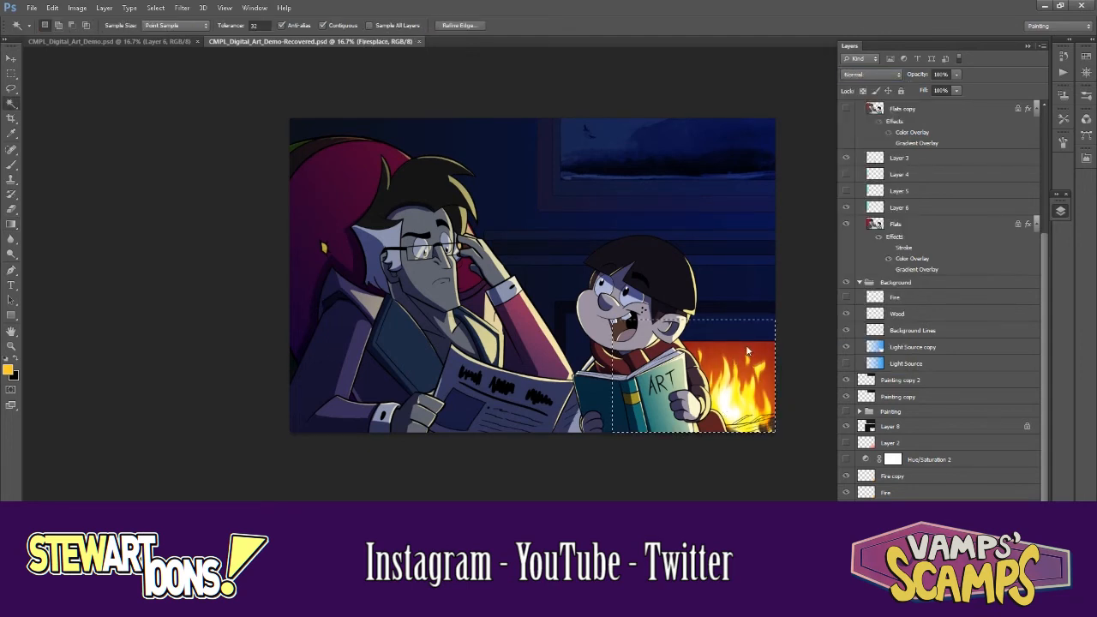
key(o)
key(ctrl+shift+alt+n)
click(12, 118)
click(12, 105)
click(10, 153)
click(11, 227)
- Choose a dark reddish brown as the foreground color for the fireplace's shading gradient
click(9, 370)
drag(555, 274, 554, 299)
click(524, 226)
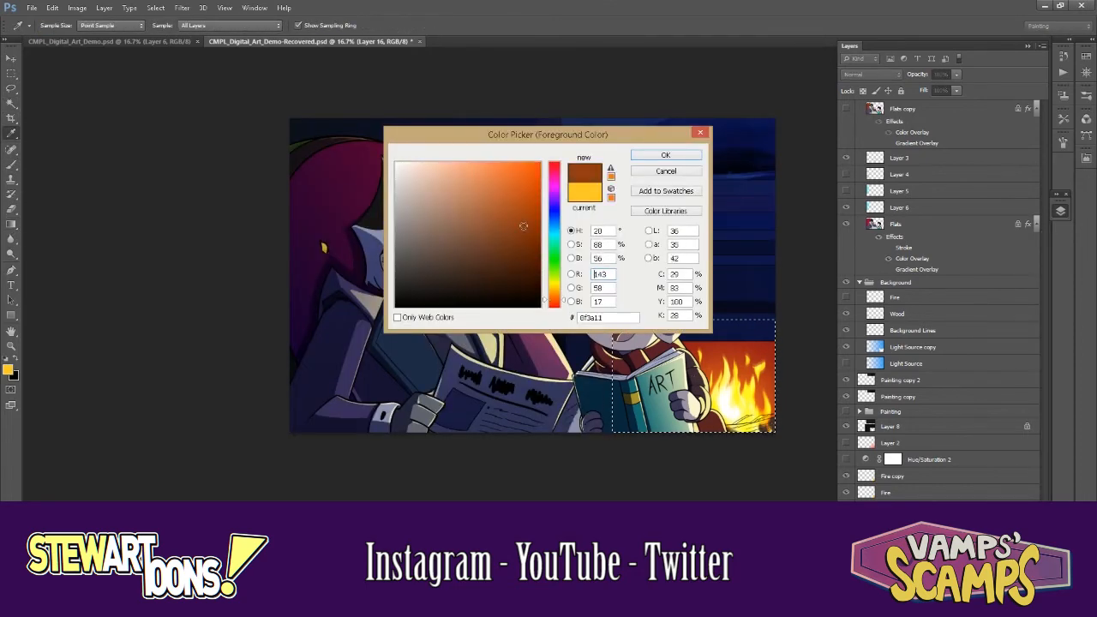
click(477, 257)
click(665, 155)
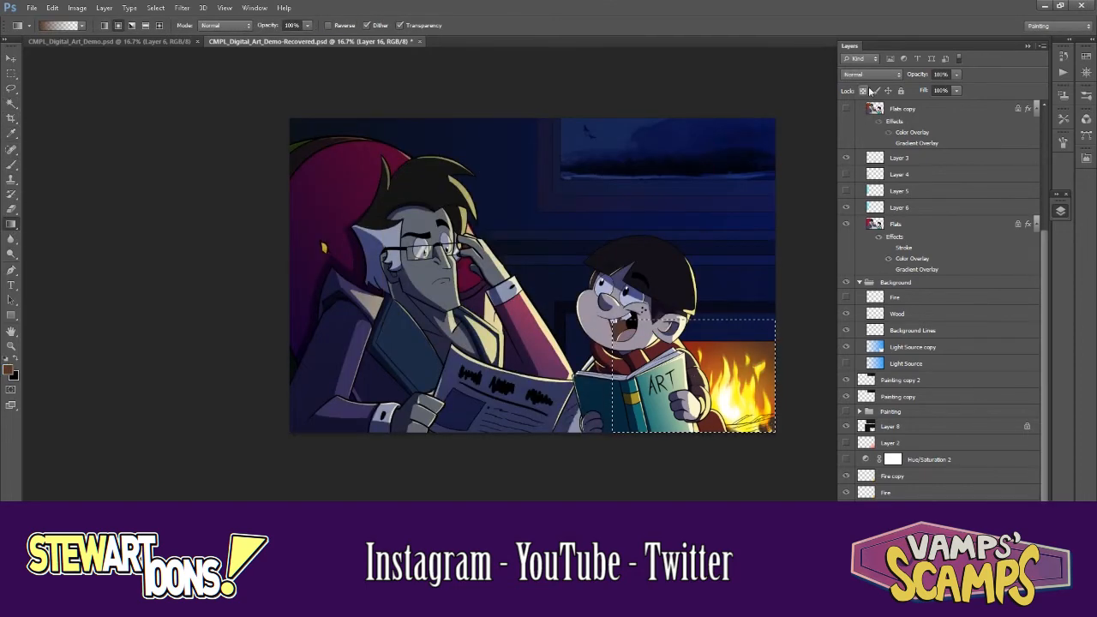
- Set the new fireplace shading layer to Multiply at 59% opacity
click(872, 74)
click(866, 109)
scroll(943, 343, down, 2)
click(957, 73)
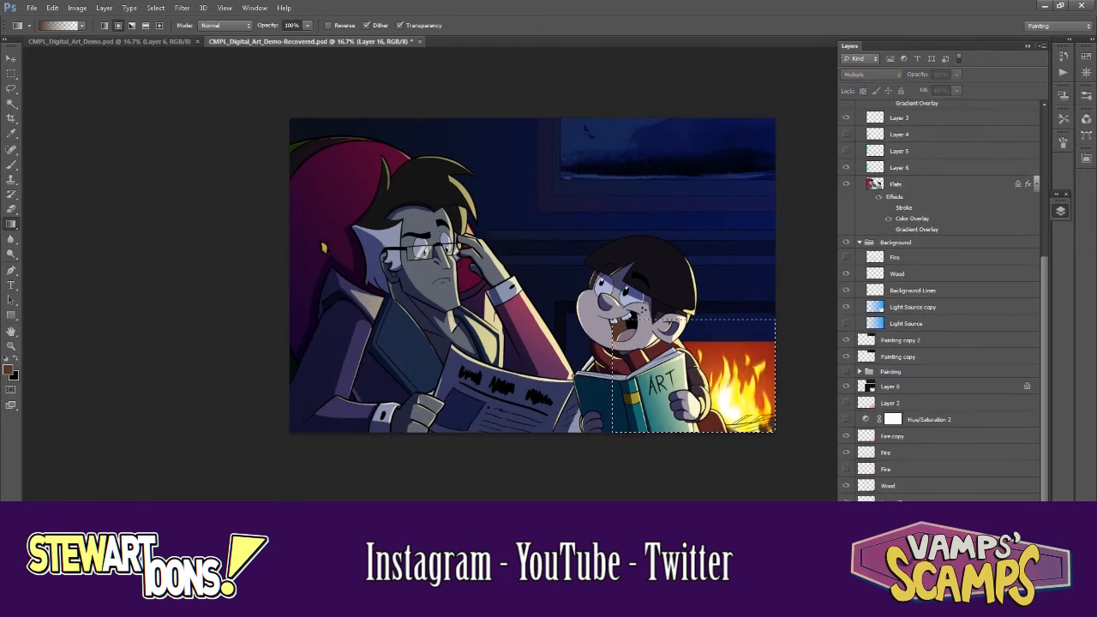
drag(956, 89, 934, 91)
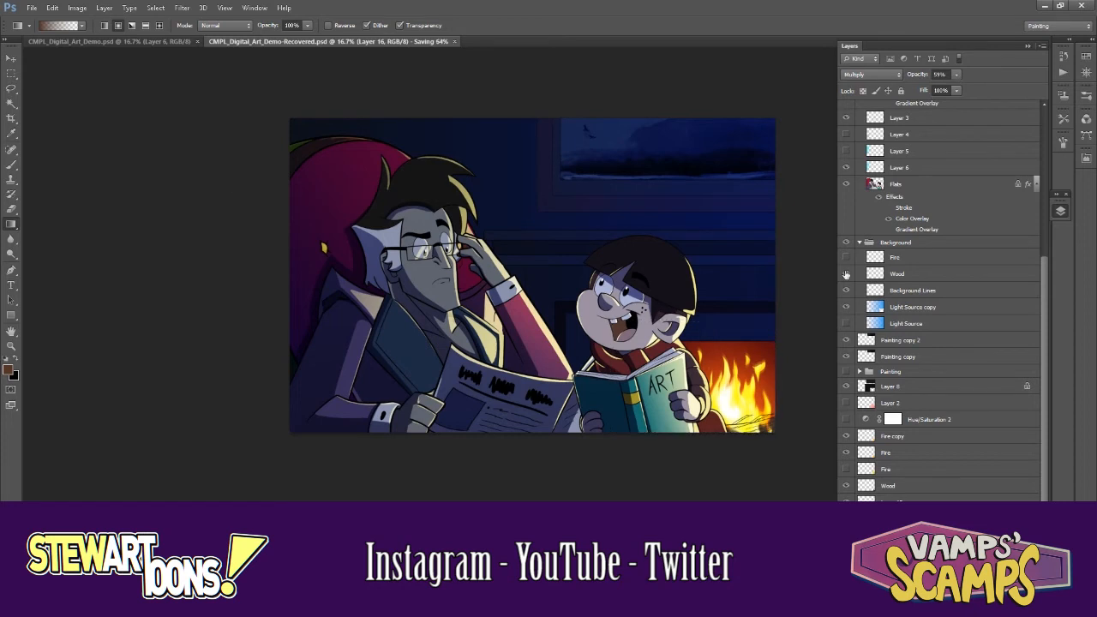
- Move the loose painting, fire, wood and fireplace layers into the Background group and collapse the group
click(878, 244)
click(859, 242)
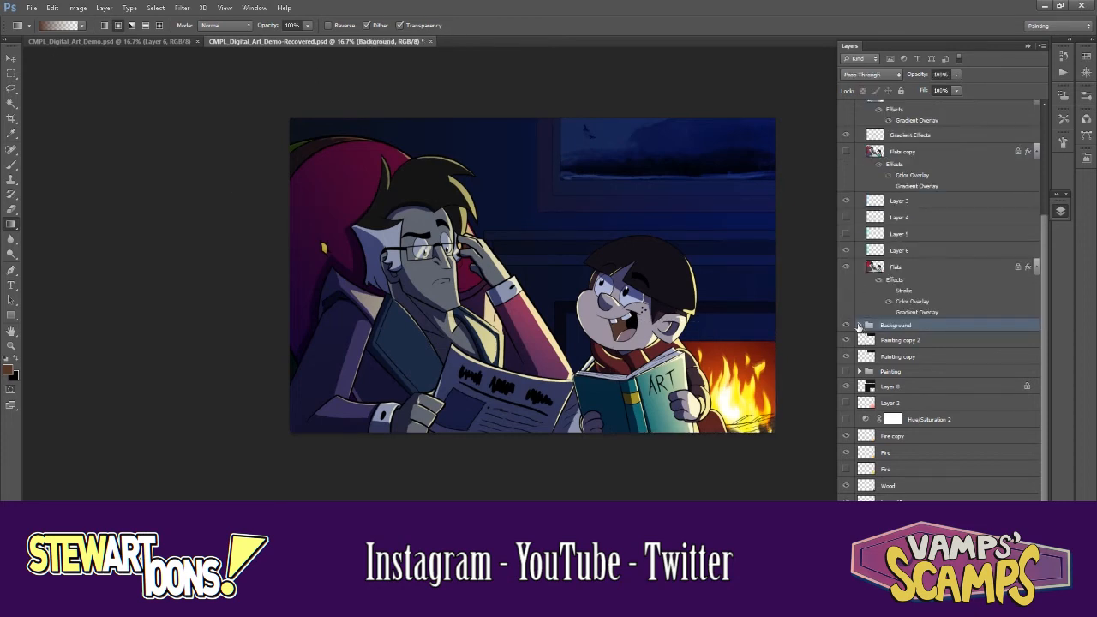
click(858, 324)
click(904, 422)
scroll(905, 422, down, 2)
shift+click(900, 515)
drag(880, 351, 894, 321)
click(859, 242)
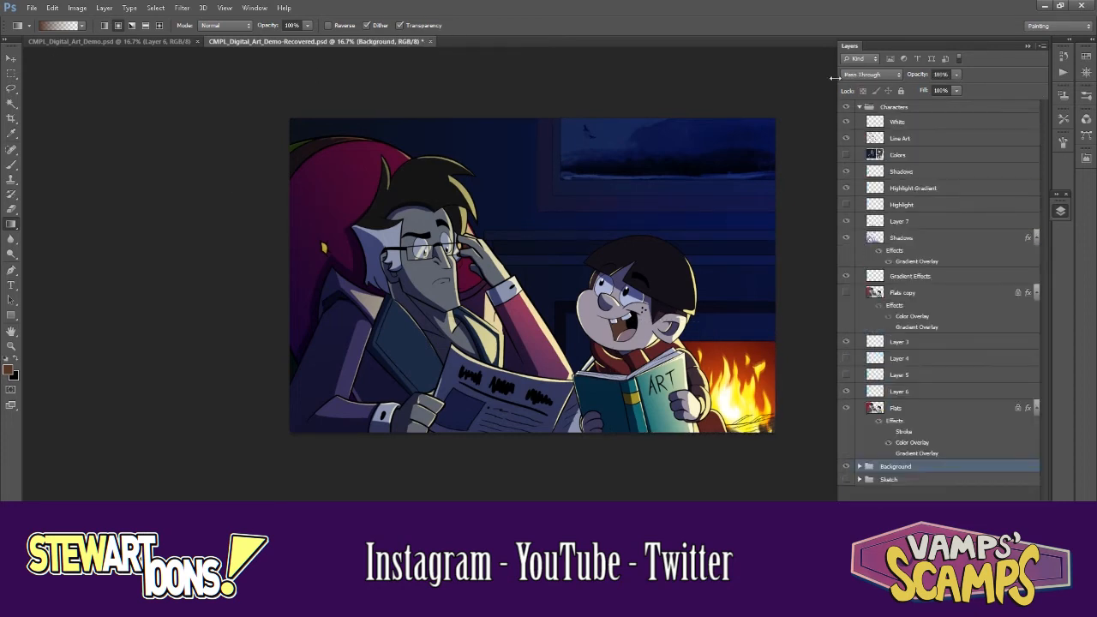
- Collapse the Characters group and hide the Background group, keeping the Characters group visible
click(859, 106)
click(846, 106)
click(846, 121)
click(846, 106)
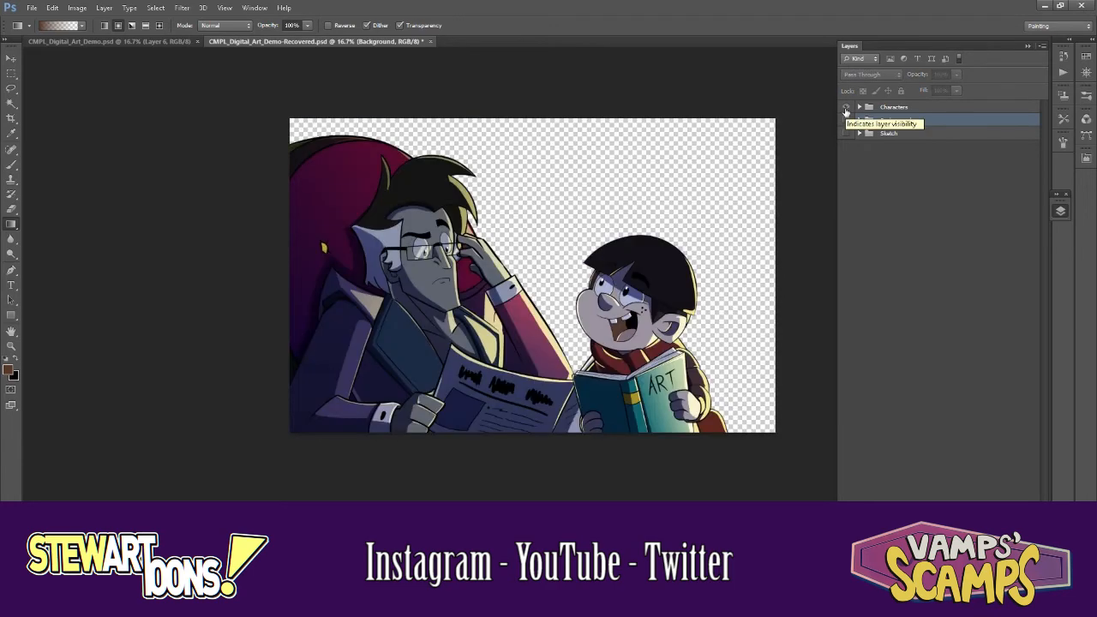
- Expand the Characters group and select the empty area around the figures on the Flats layer with the Magic Wand
click(859, 107)
click(875, 409)
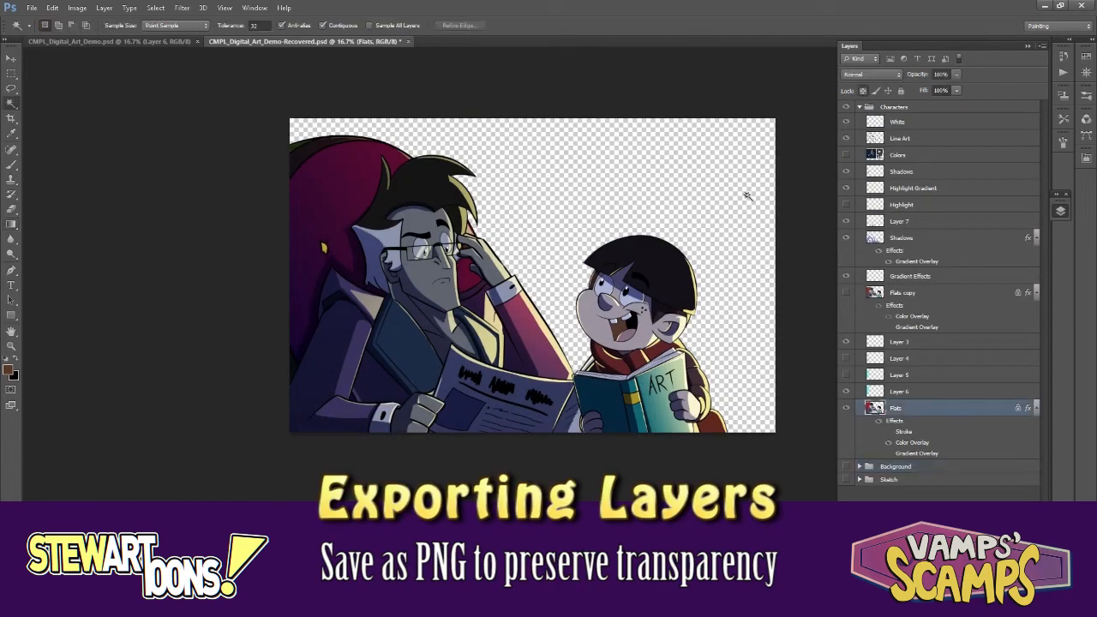
key(w)
click(737, 187)
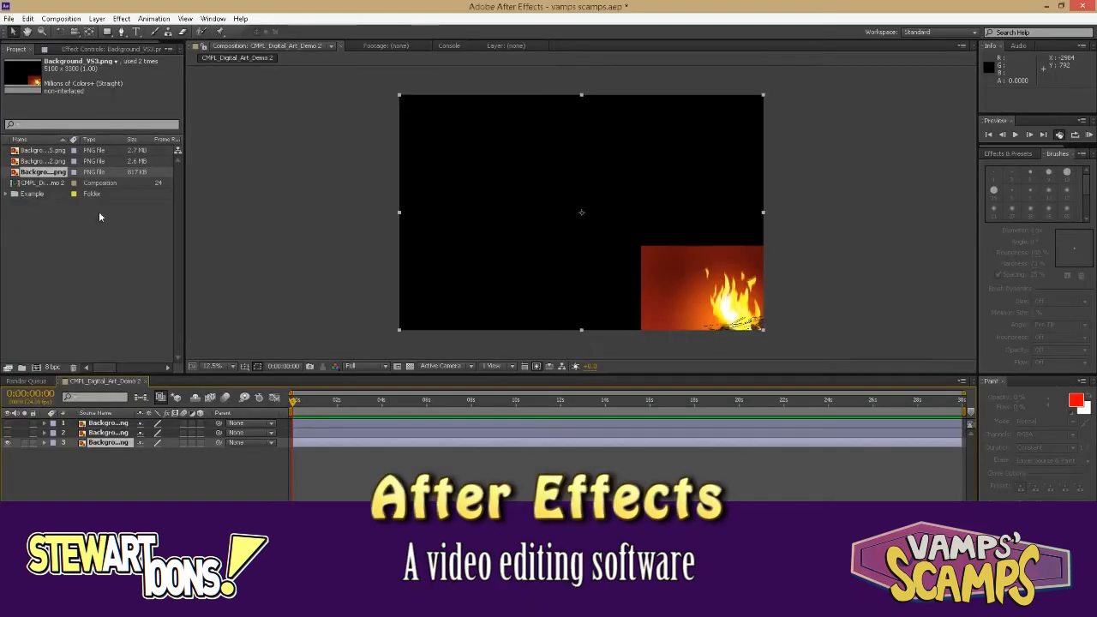
- Switch to After Effects and show the two hidden image layers above the fireplace layer in the composition
click(7, 432)
click(7, 423)
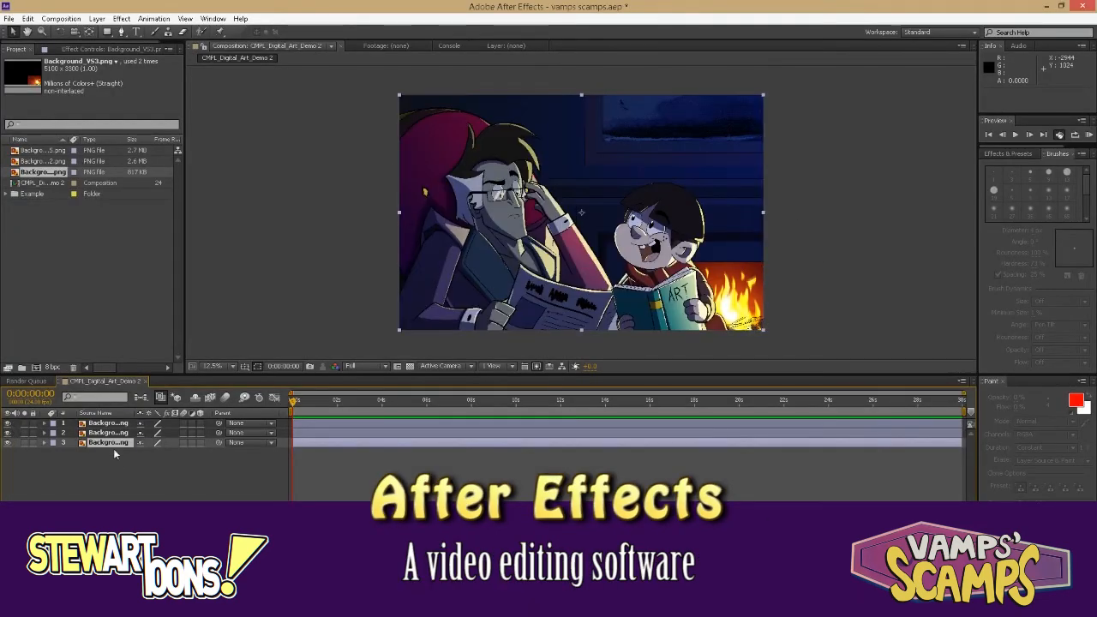
- Add a Glow effect to the bottom fireplace layer with threshold 65.5%, radius about 226 and intensity 1.5
click(109, 424)
click(109, 442)
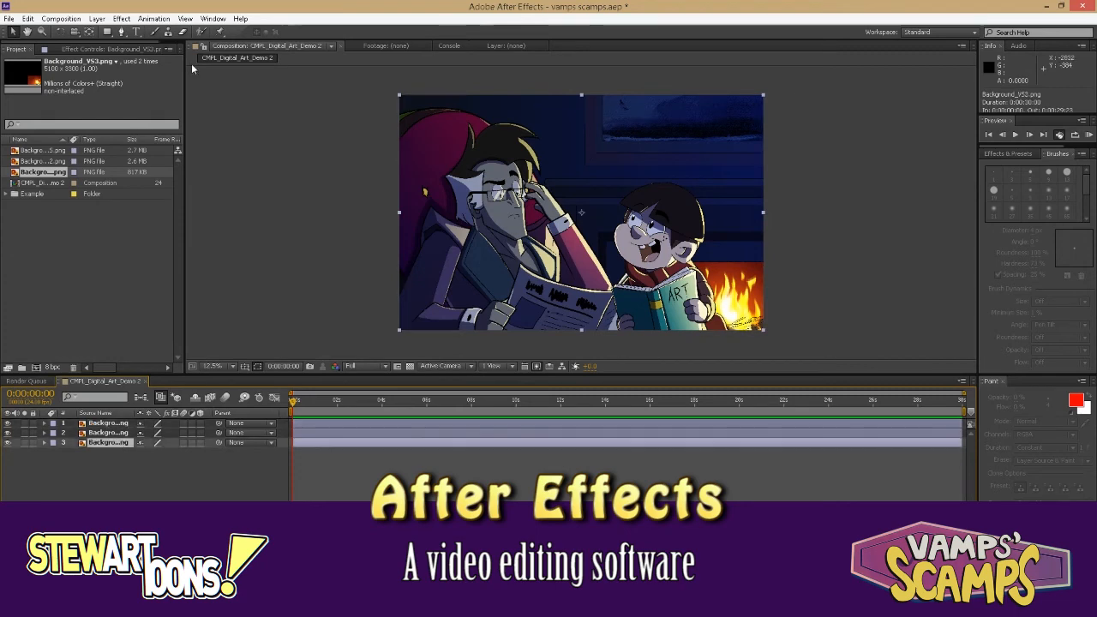
click(122, 18)
mouse_move(171, 436)
click(75, 336)
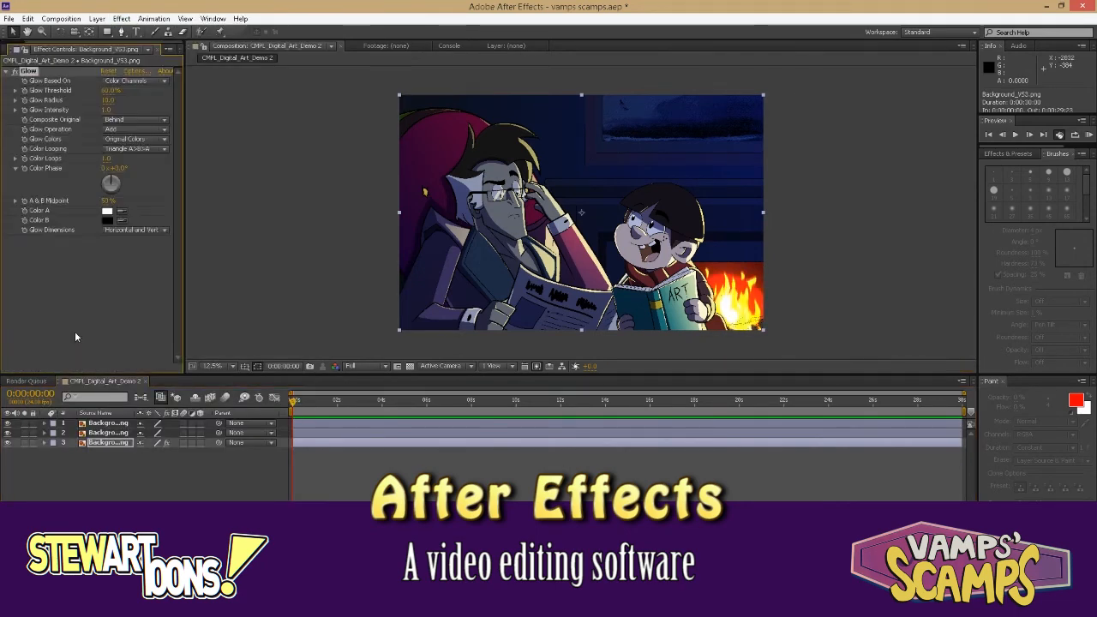
drag(133, 96, 180, 97)
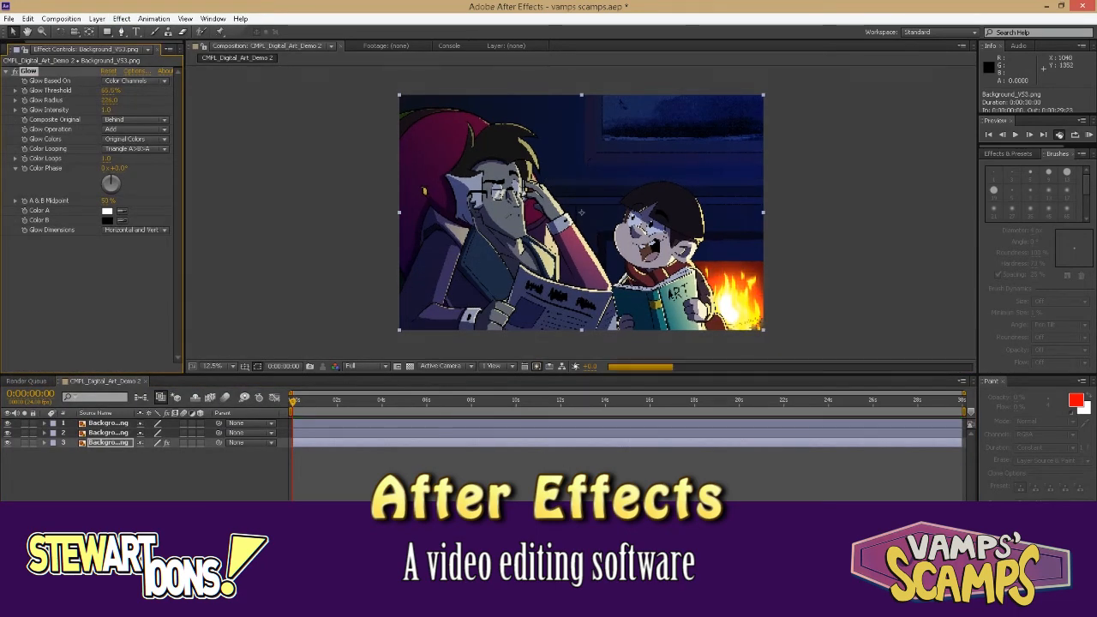
scroll(710, 306, up, 1)
drag(710, 306, 612, 126)
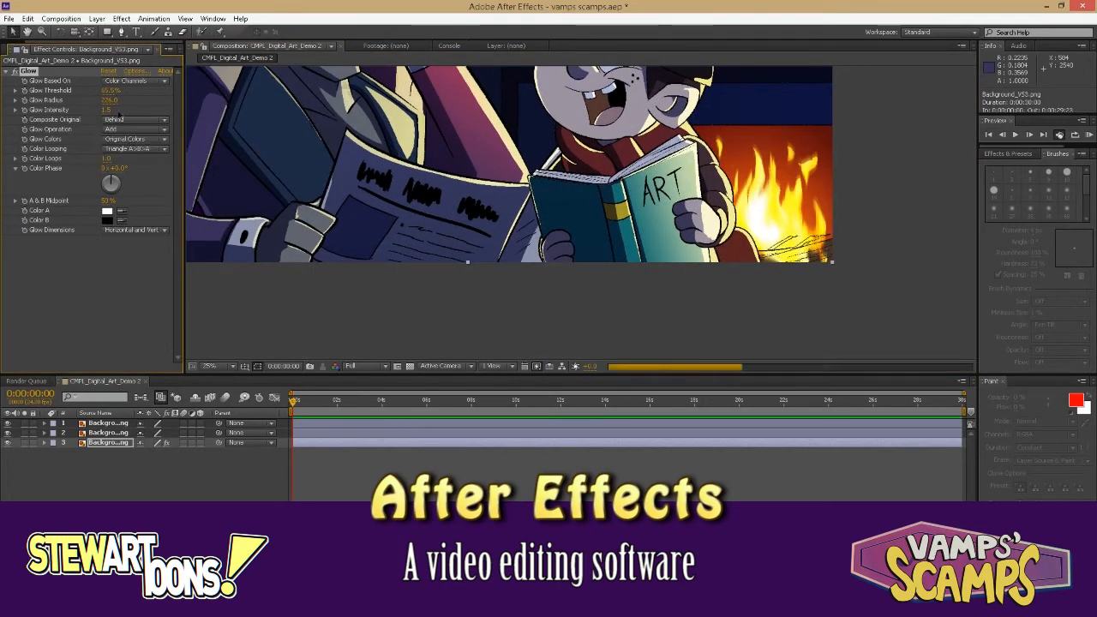
click(101, 434)
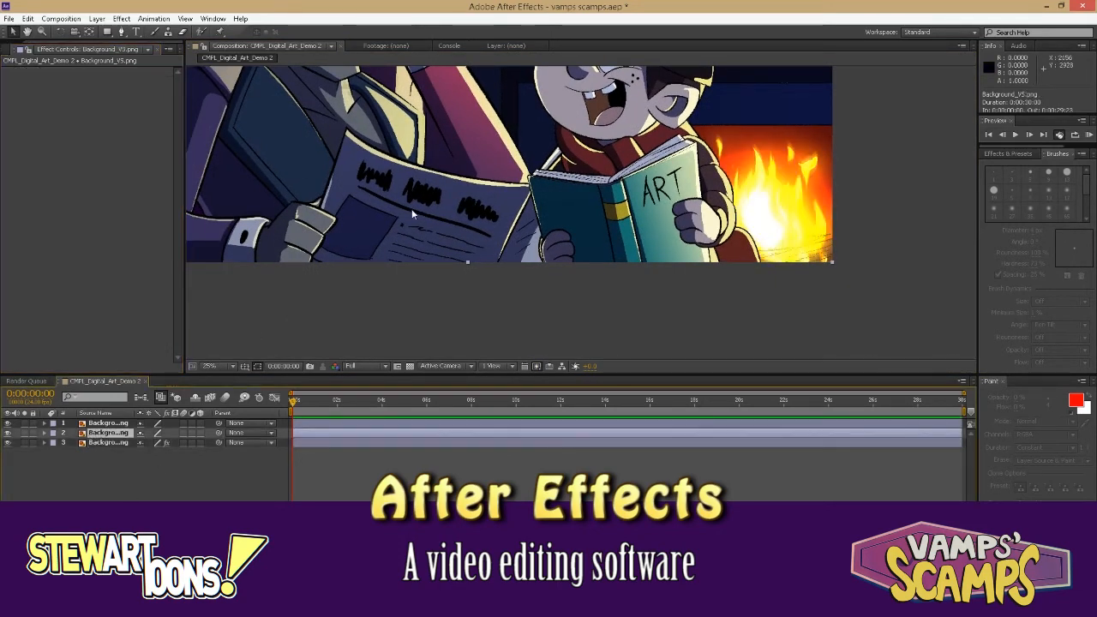
drag(490, 126, 514, 215)
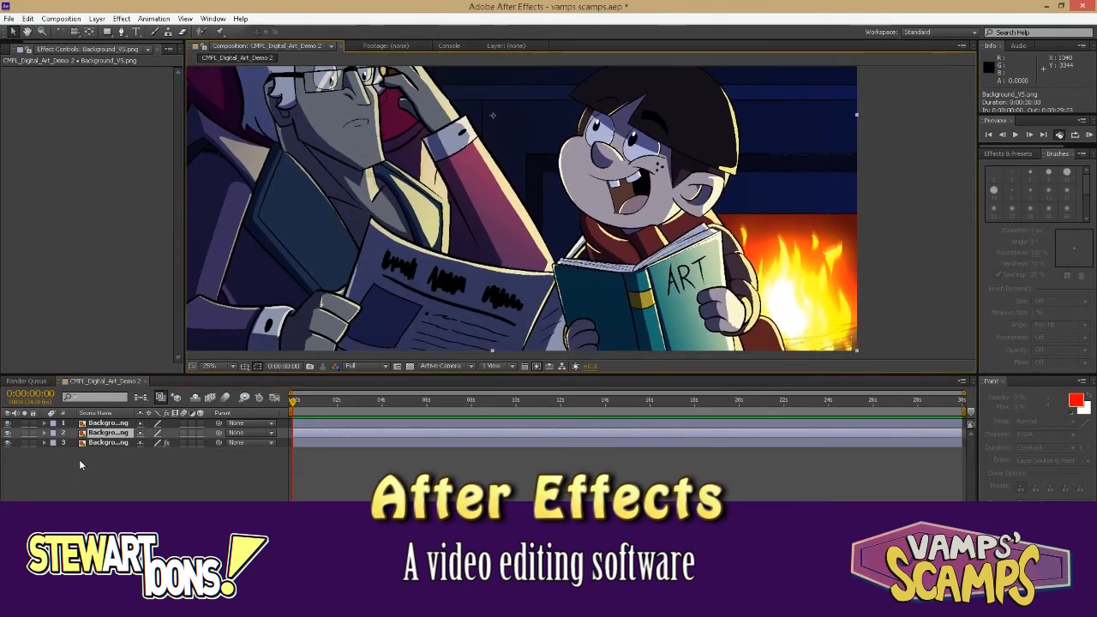
click(121, 18)
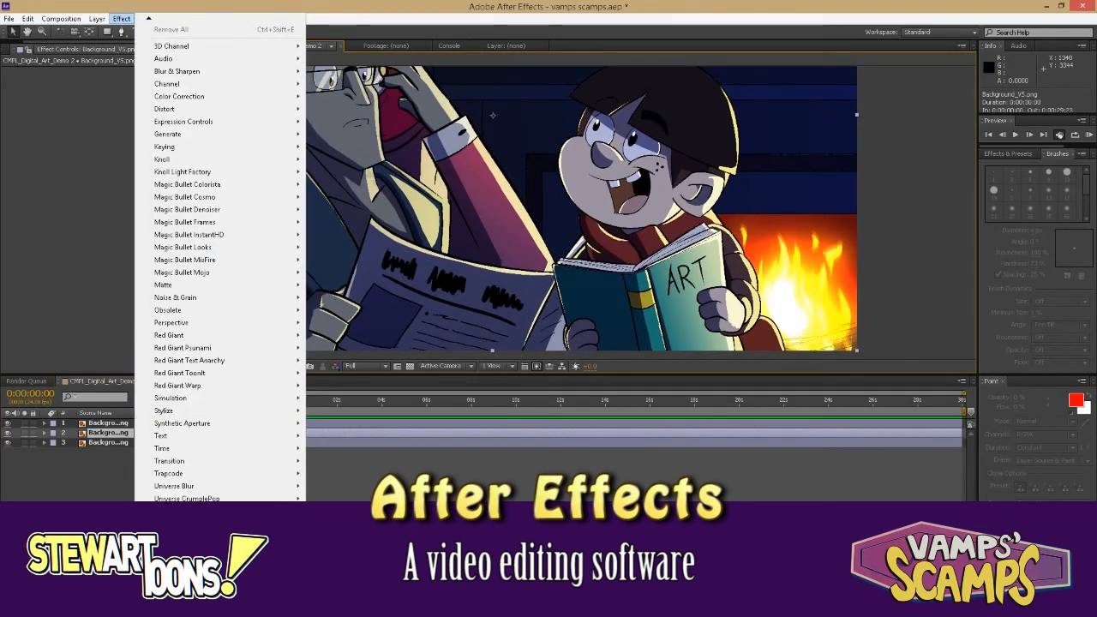
mouse_move(192, 137)
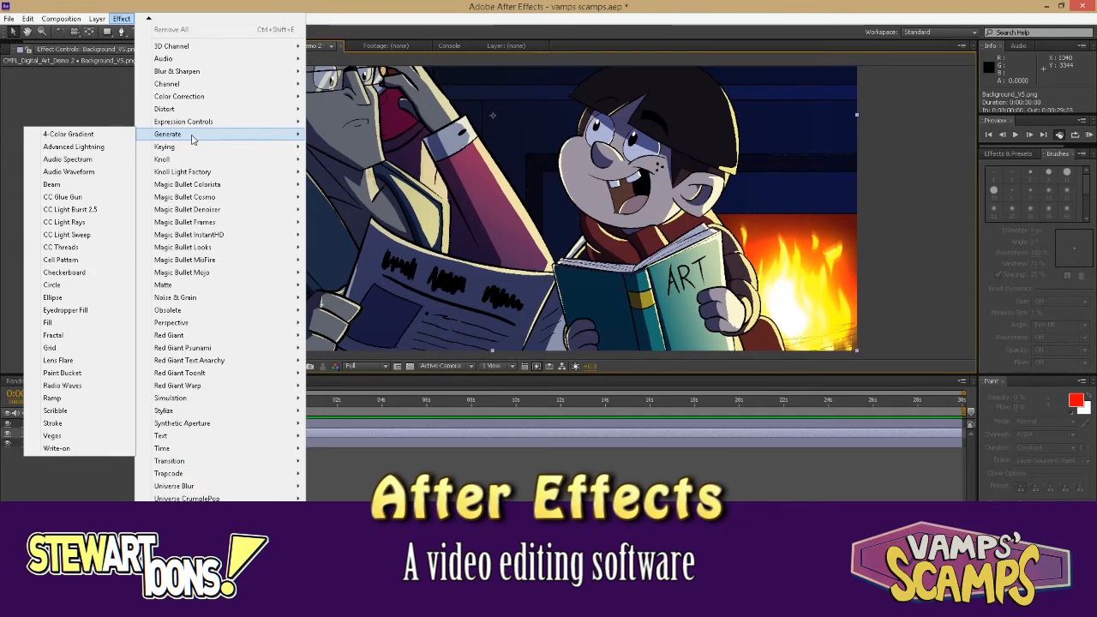
key(Escape)
key(Escape)
- Create a new adjustment layer above all the image layers in the composition
right_click(197, 497)
mouse_move(223, 379)
click(103, 472)
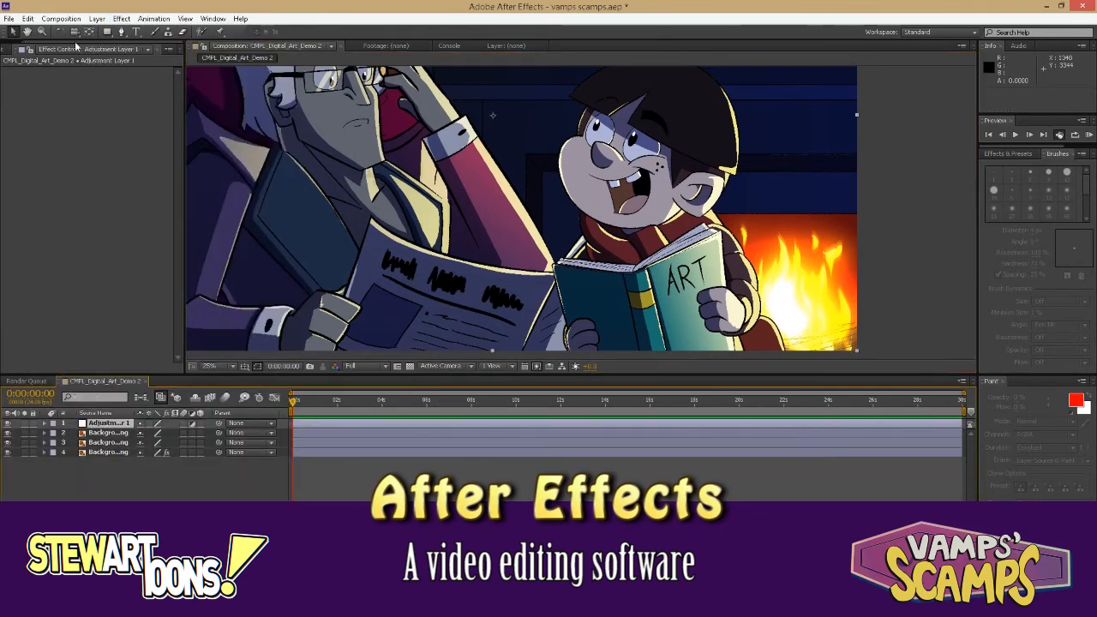
- Add a Noise effect to the adjustment layer with the amount of noise at 7%
click(120, 18)
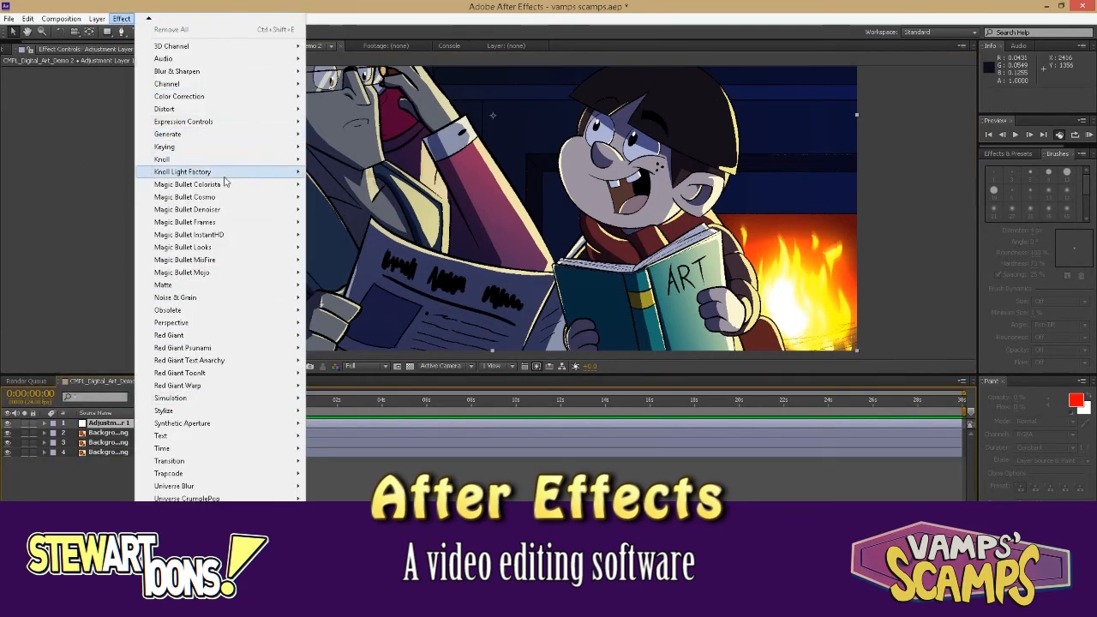
mouse_move(197, 296)
click(60, 360)
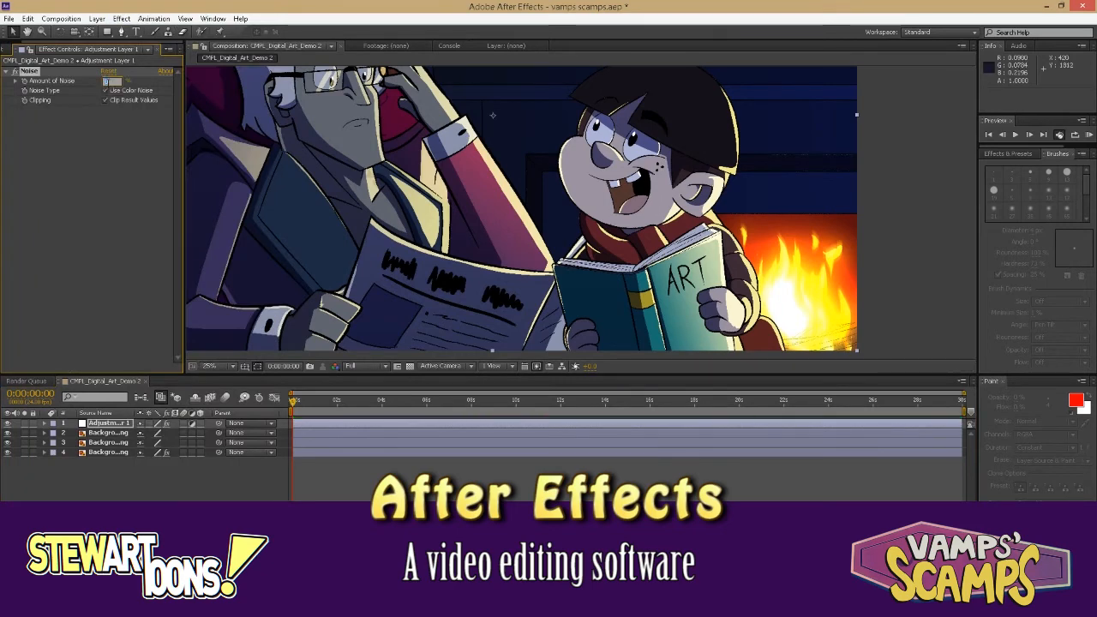
key(Return)
scroll(361, 191, up, 5)
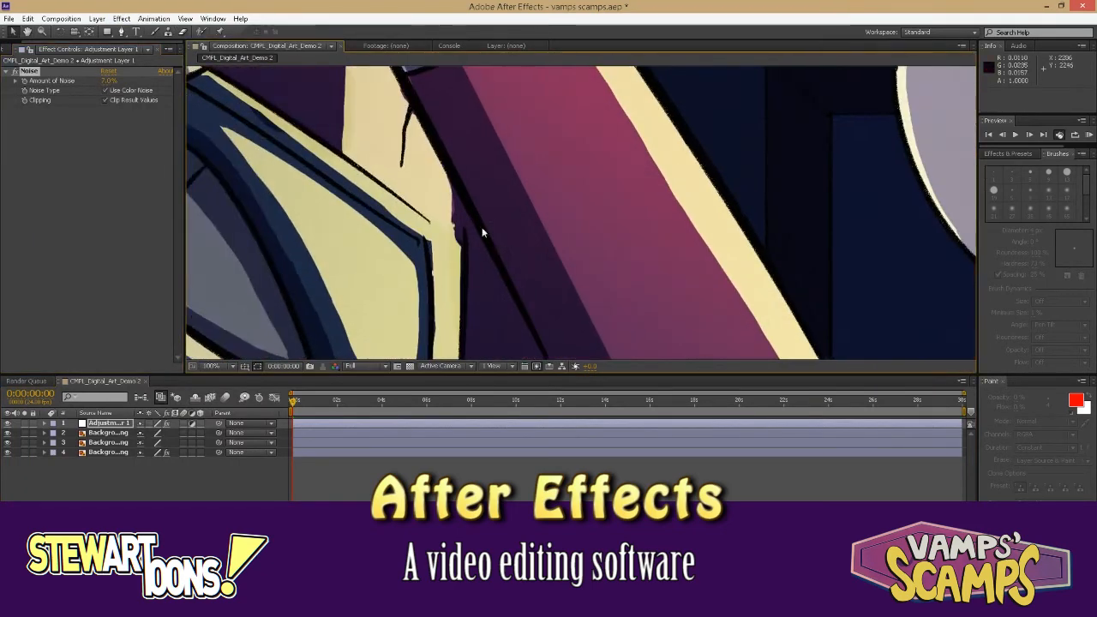
scroll(482, 227, down, 7)
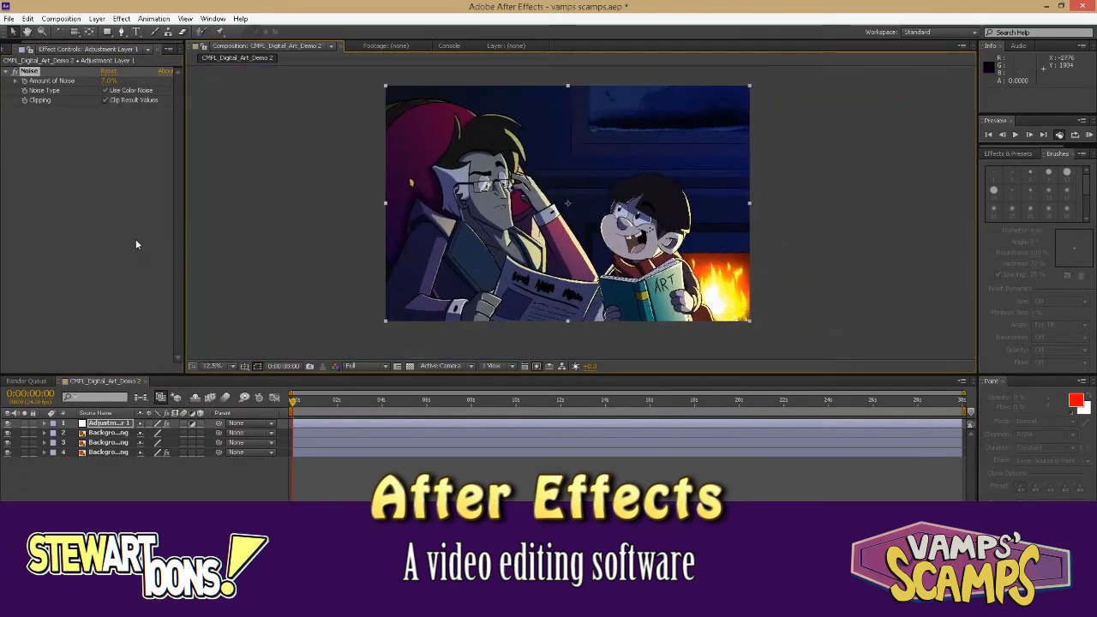
- Add a Curves effect to the adjustment layer and raise the middle of its Red channel curve
click(102, 413)
click(107, 422)
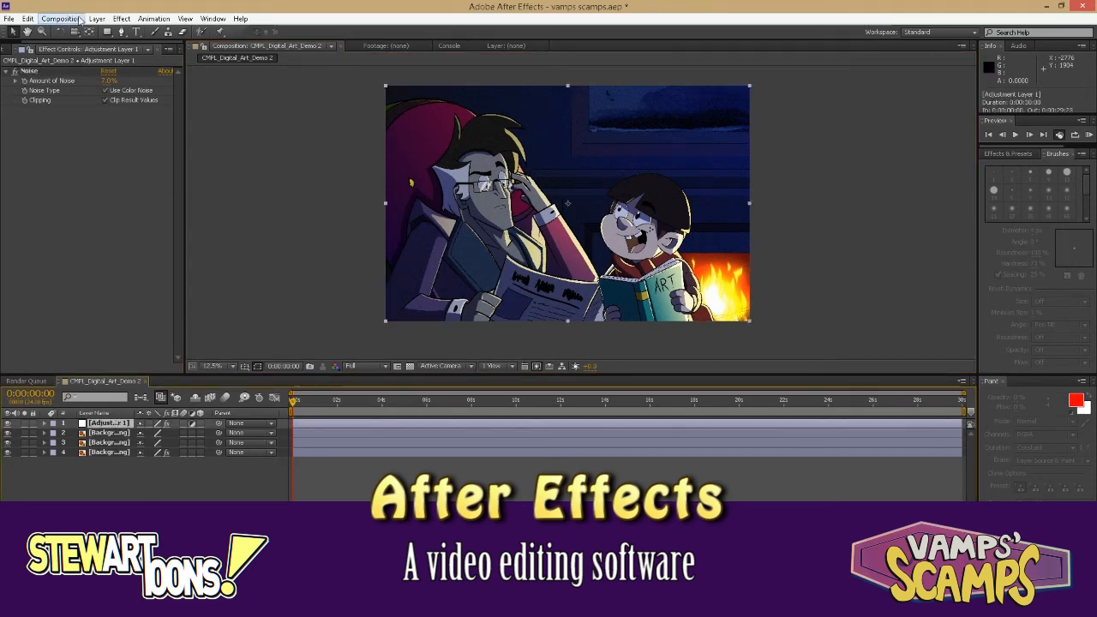
click(122, 18)
mouse_move(180, 96)
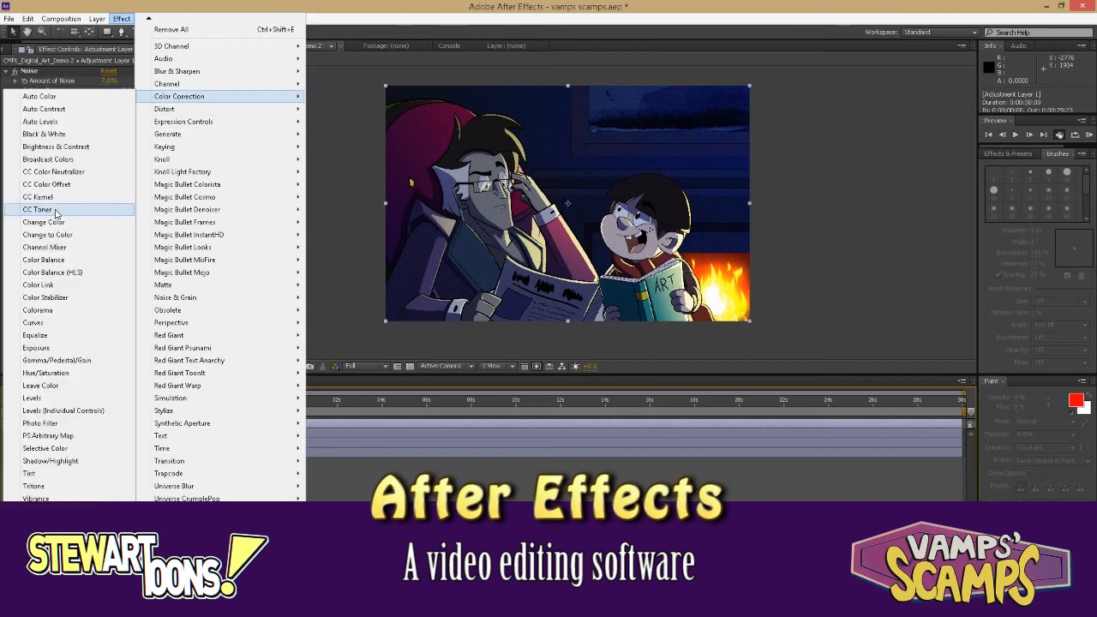
click(33, 323)
drag(76, 190, 74, 174)
key(ctrl+z)
click(137, 119)
click(123, 140)
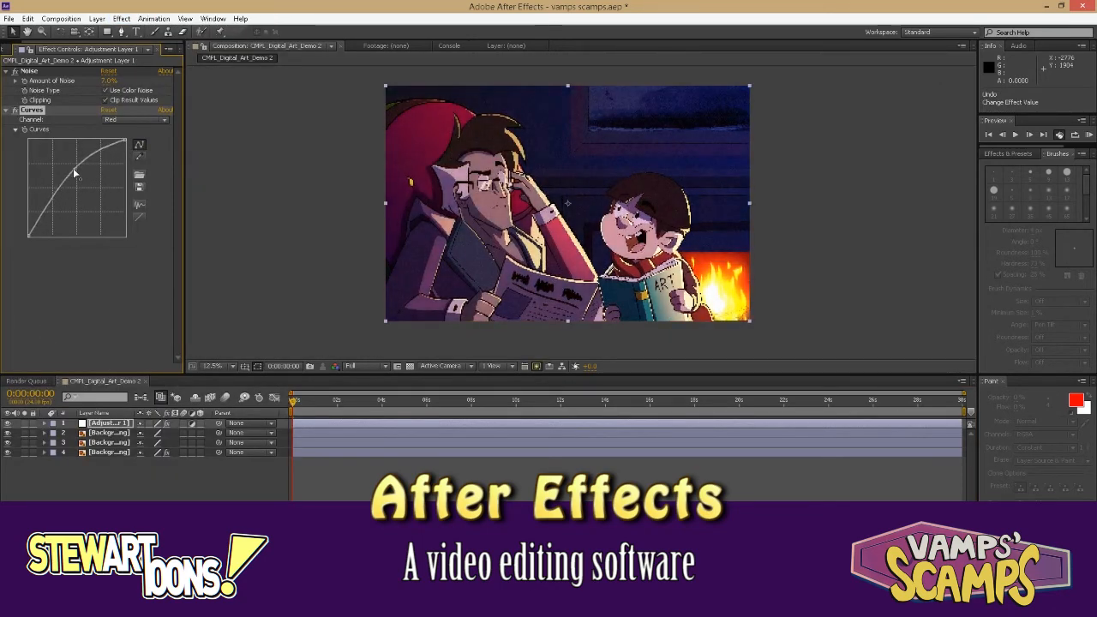
- Add a Gaussian Blur with blurriness 31.3 to the background layer directly above the fireplace layer
click(106, 441)
click(121, 18)
click(85, 214)
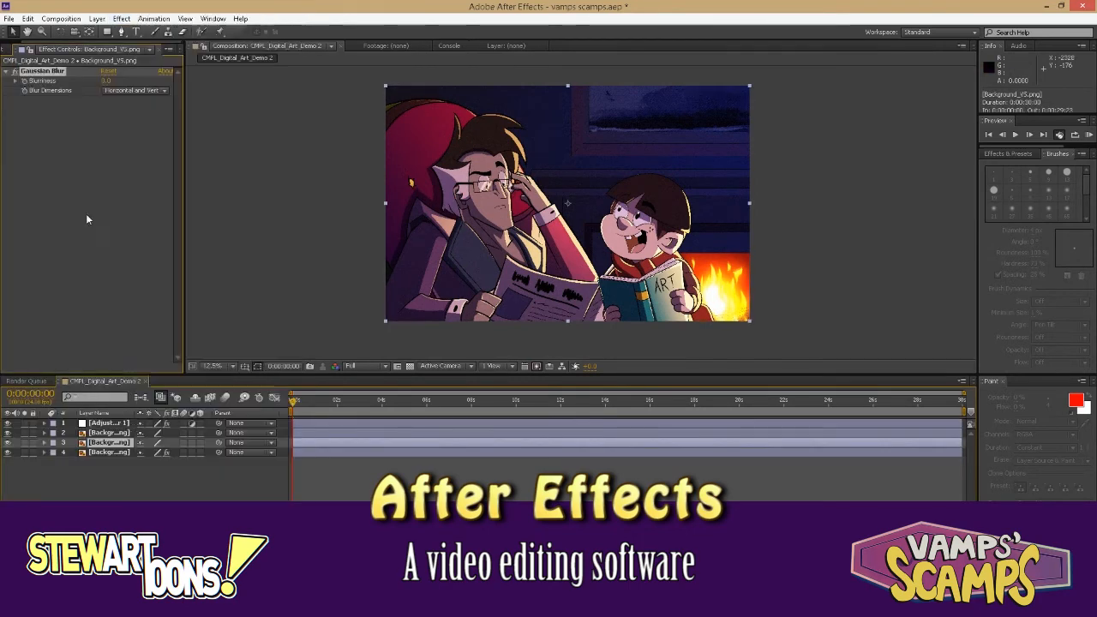
click(110, 81)
text(31.3)
key(Return)
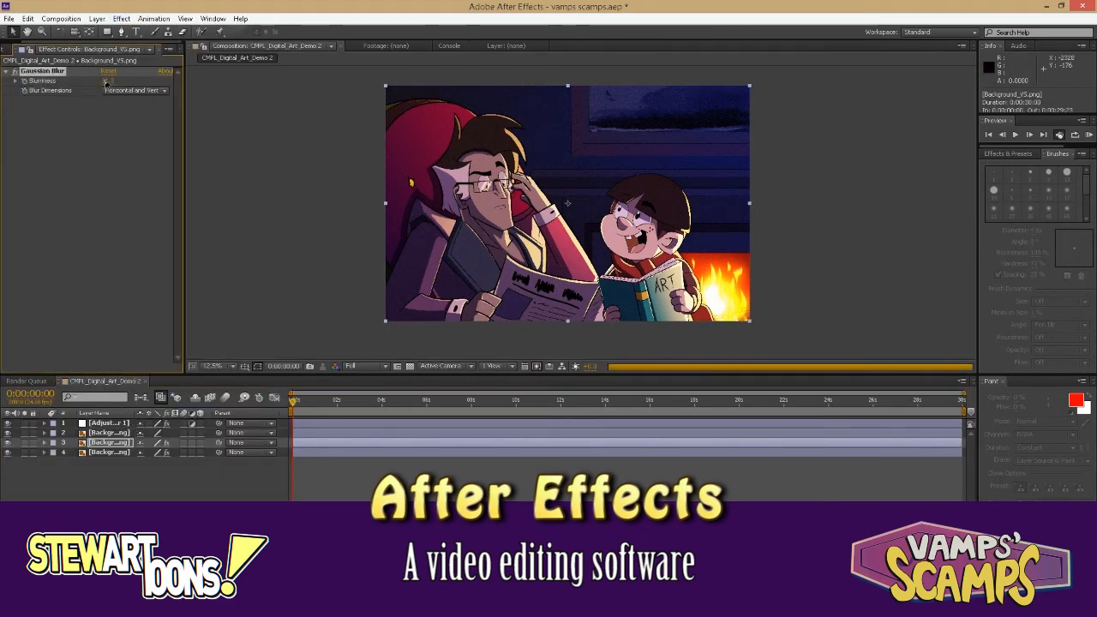
- Apply the same Gaussian Blur of 31.3 to the bottom fireplace layer
click(111, 453)
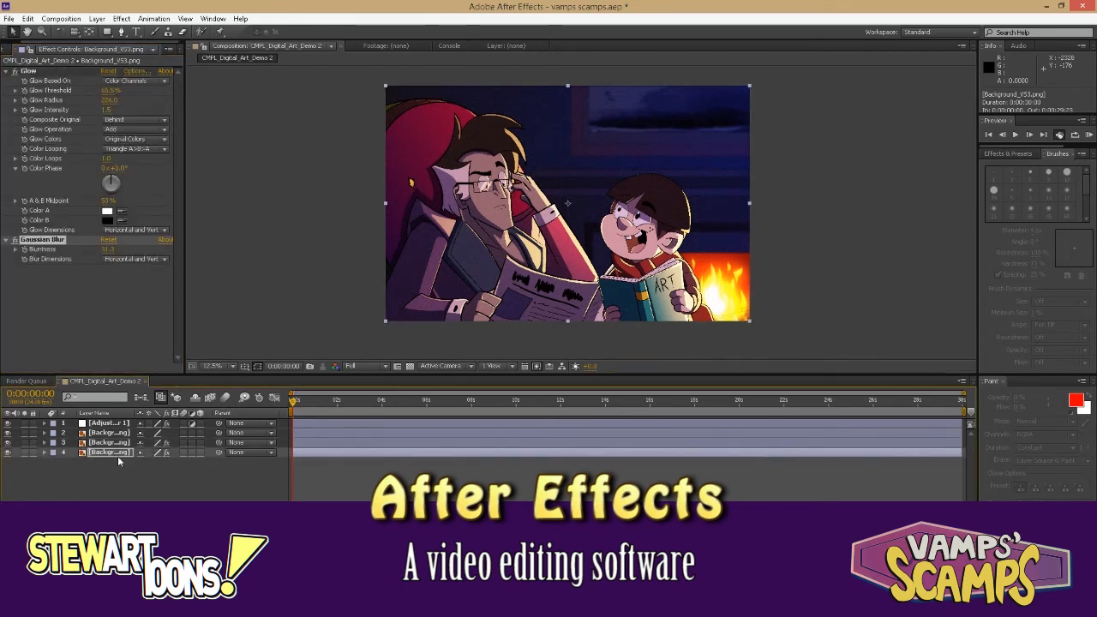
click(96, 442)
click(94, 453)
- Compare the fireplace layer with its Glow off and on, and try a Glow Threshold of 20%
click(13, 71)
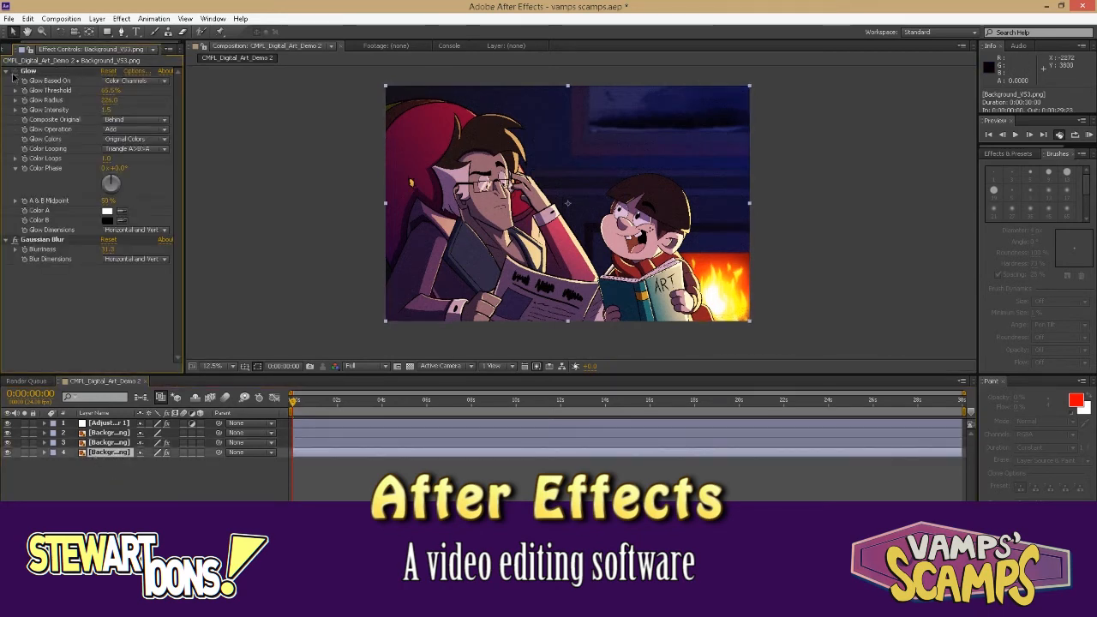
click(13, 72)
click(110, 91)
text(20)
key(Return)
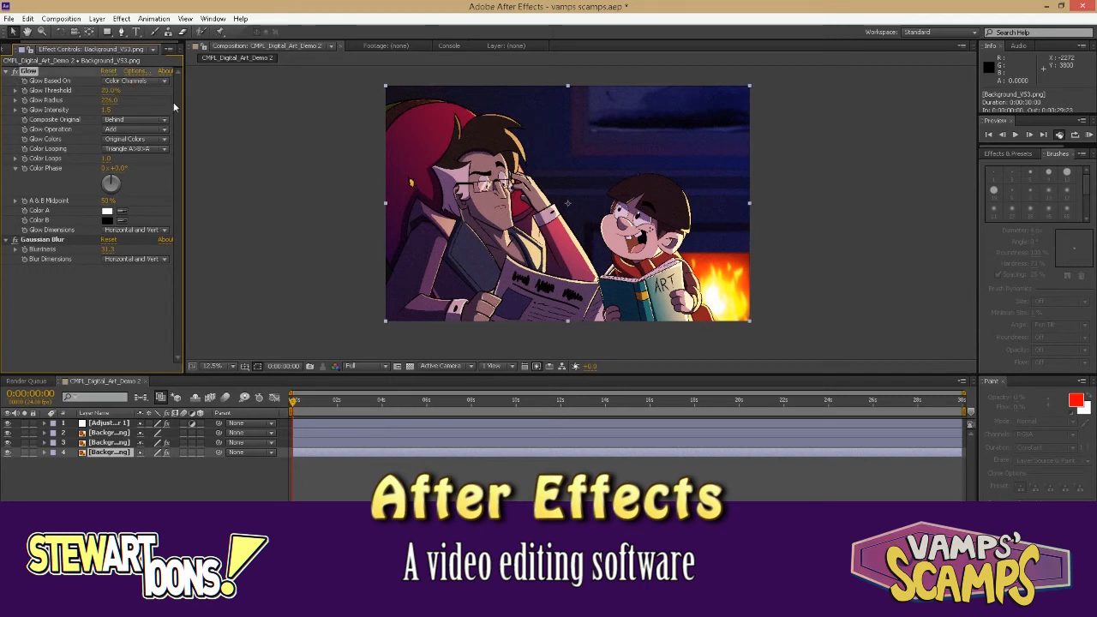
key(ctrl+z)
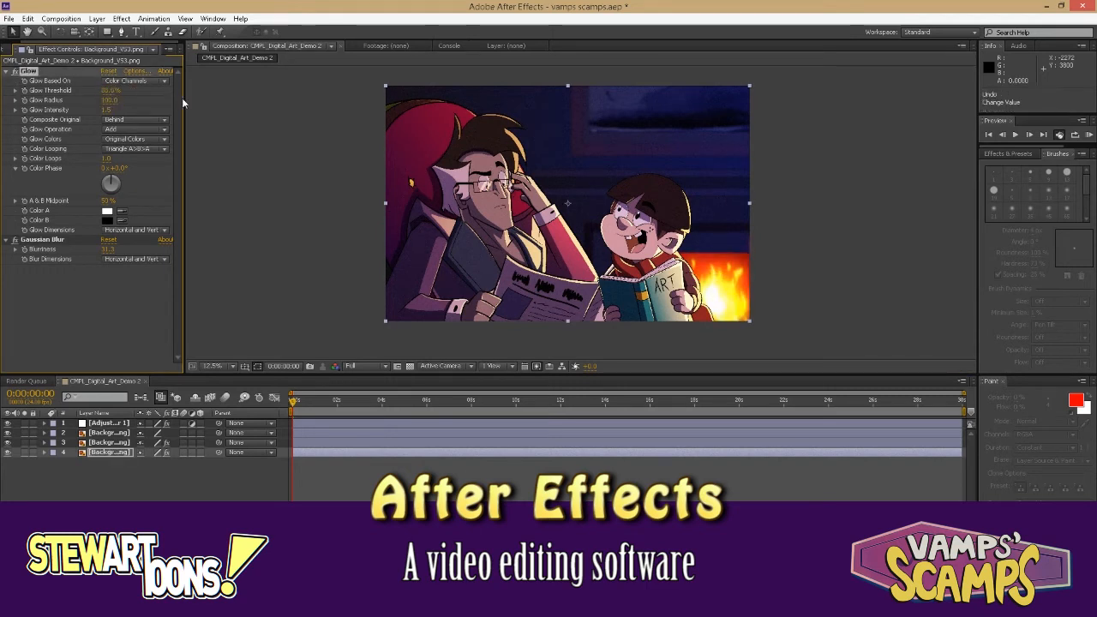
- Set the fireplace Glow to radius 100, intensity 1.0 and A & B Colors, keep it based on Color Channels, and save the project
drag(115, 101, 105, 102)
text(100)
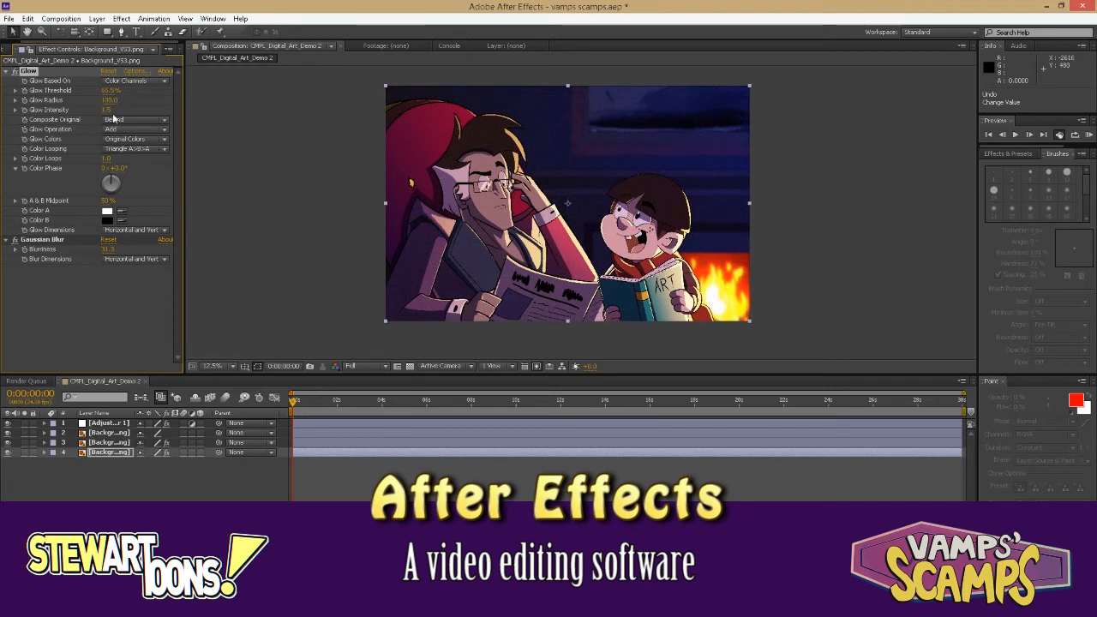
key(Return)
click(129, 80)
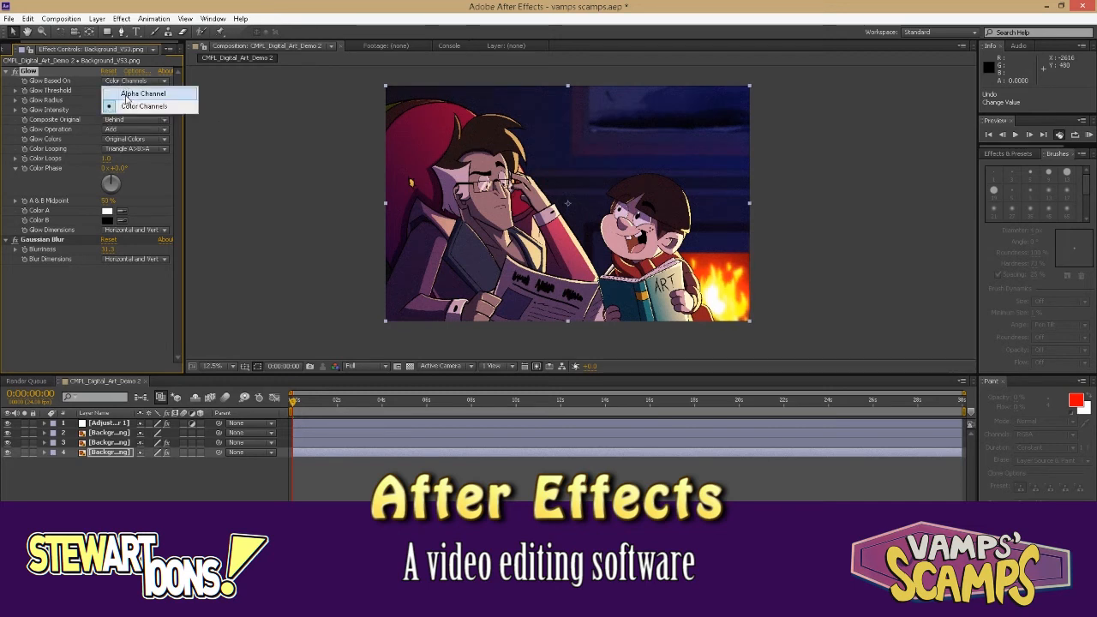
click(128, 89)
click(128, 81)
click(133, 106)
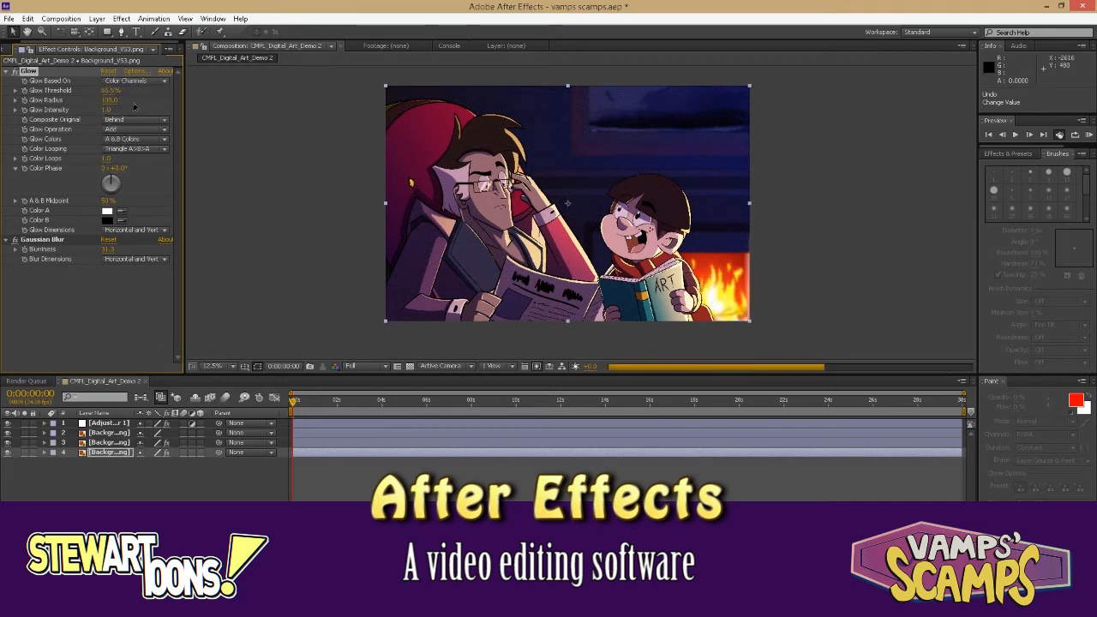
click(114, 423)
key(ctrl+s)
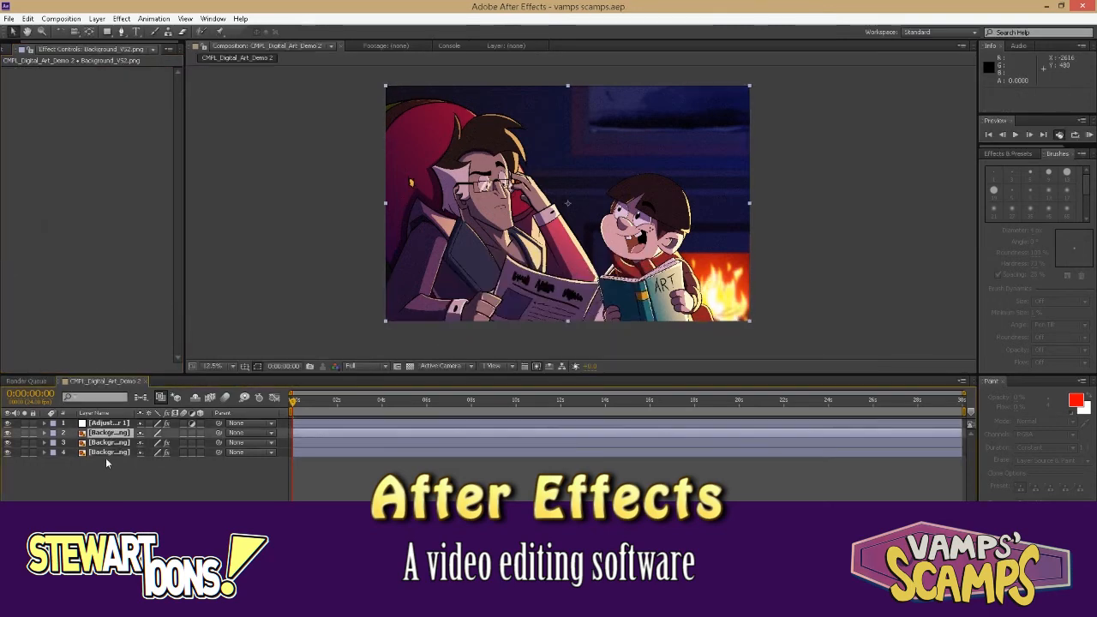
- Turn off the Noise and Curves effects on the adjustment layer
click(121, 18)
click(14, 71)
click(14, 109)
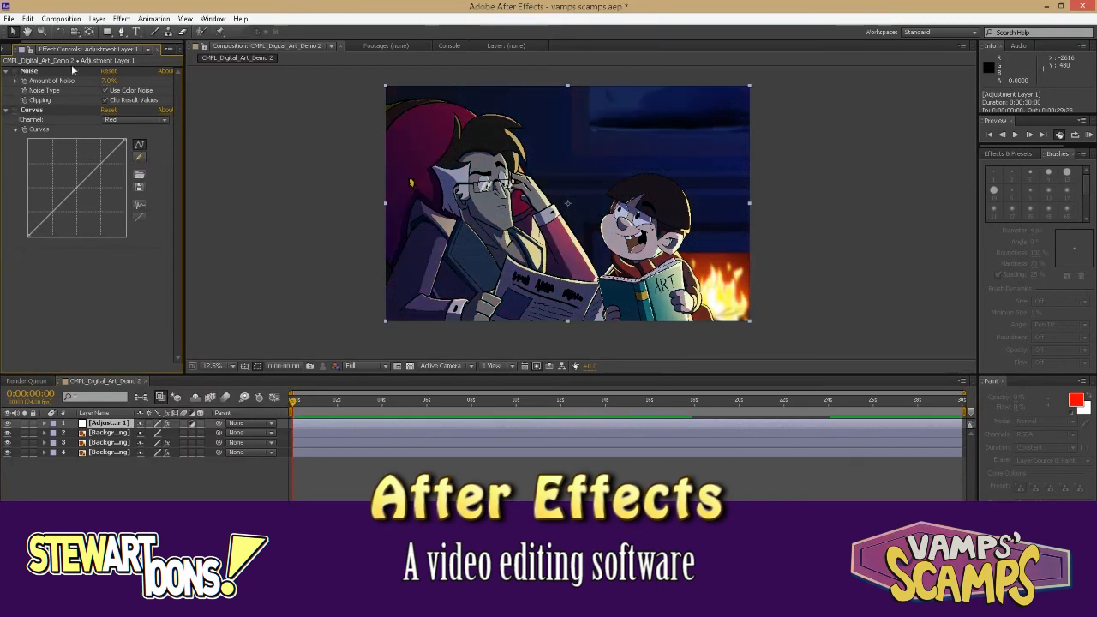
- Re-enable Curves on the adjustment layer, try raising its Red curve, and switch the effect off again
click(57, 112)
click(14, 110)
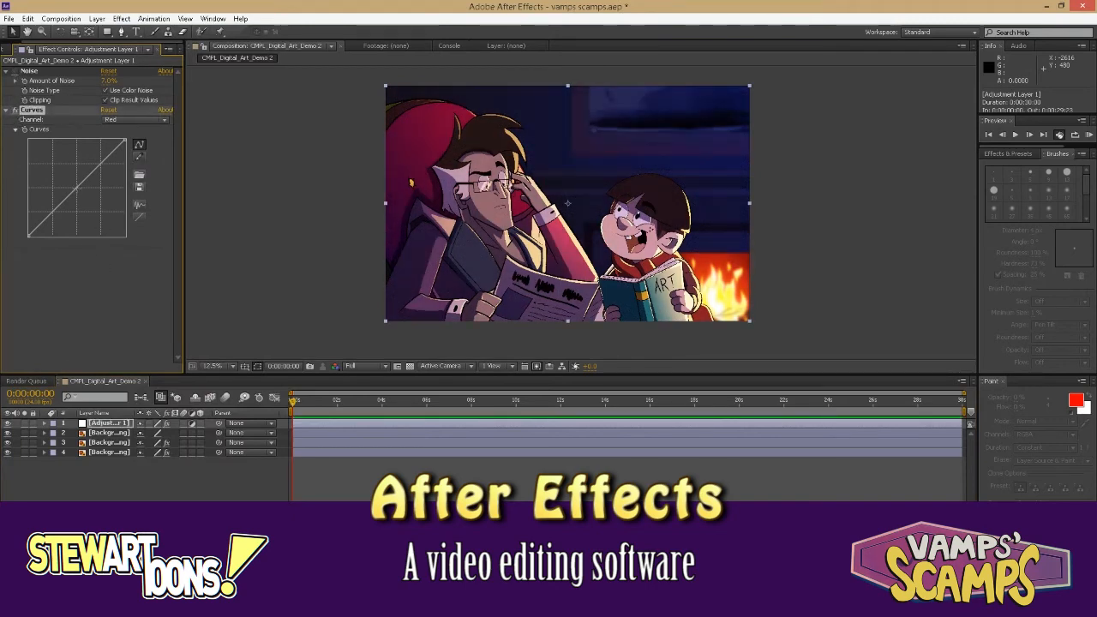
drag(76, 188, 63, 169)
key(ctrl+z)
click(8, 424)
click(14, 110)
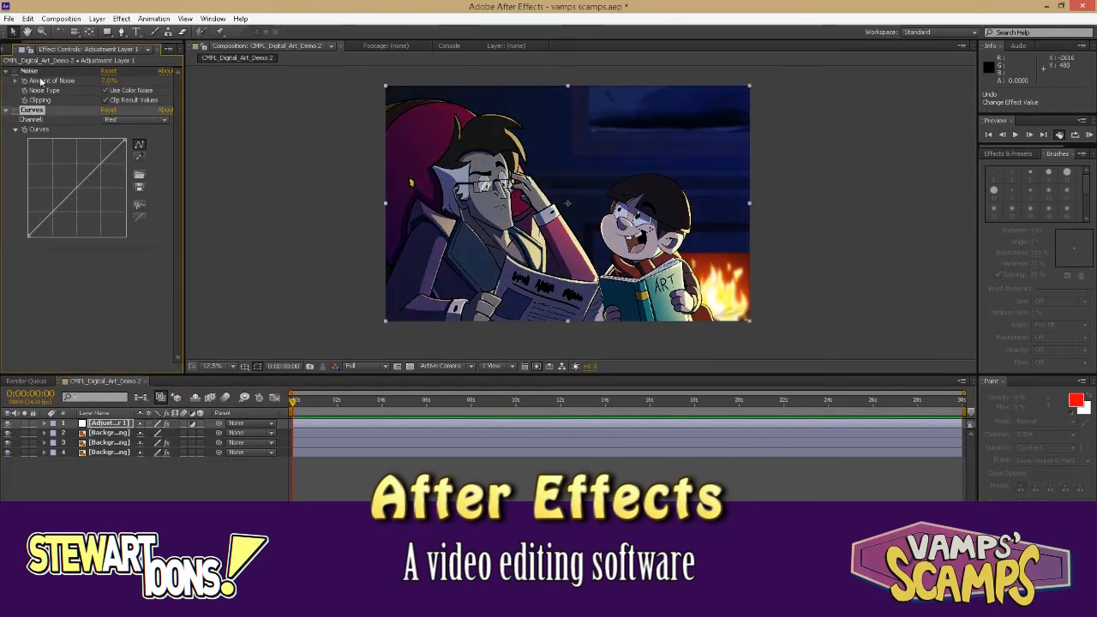
- Add the Holomatrix EZ effect to the adjustment layer with the Old TV - Great Reception preset
click(122, 18)
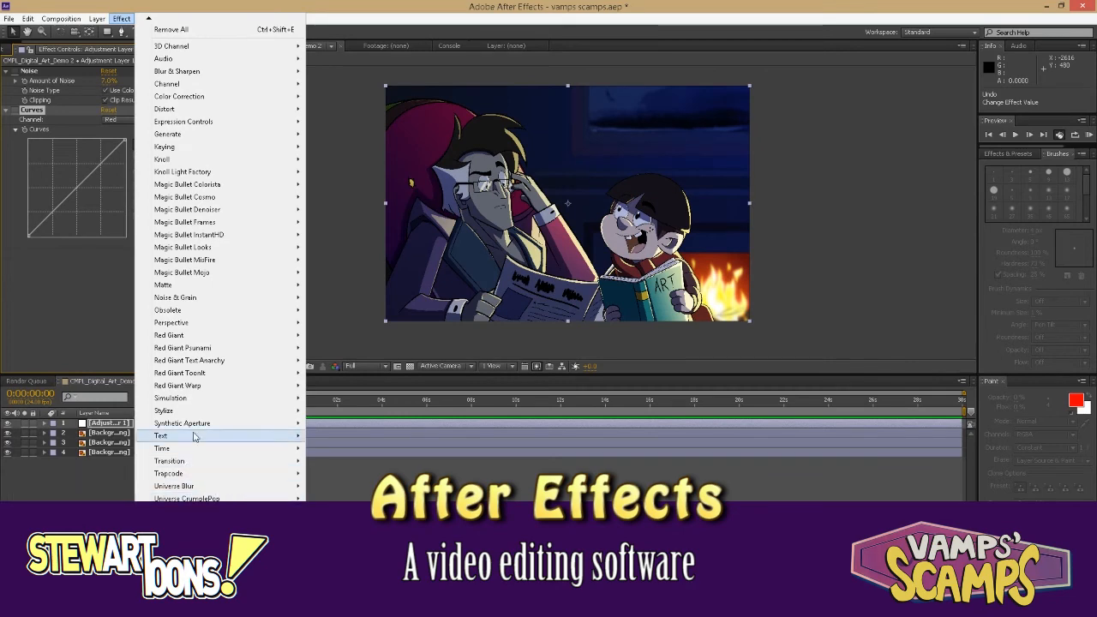
click(60, 498)
click(134, 261)
click(176, 302)
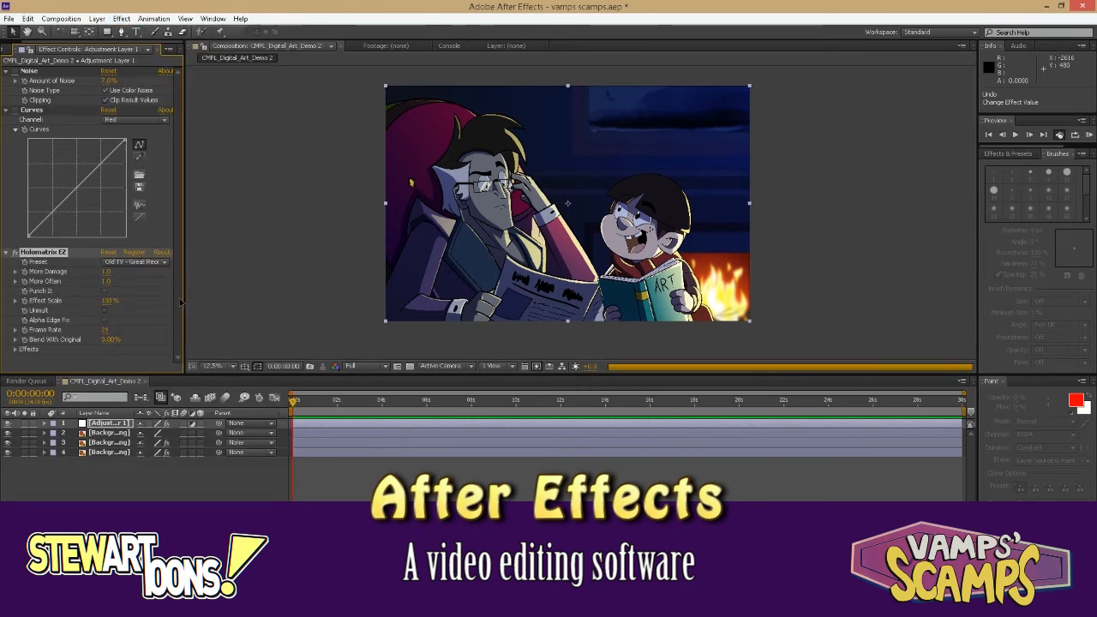
- Set the Holomatrix EZ effect scale to 20%
scroll(431, 221, up, 6)
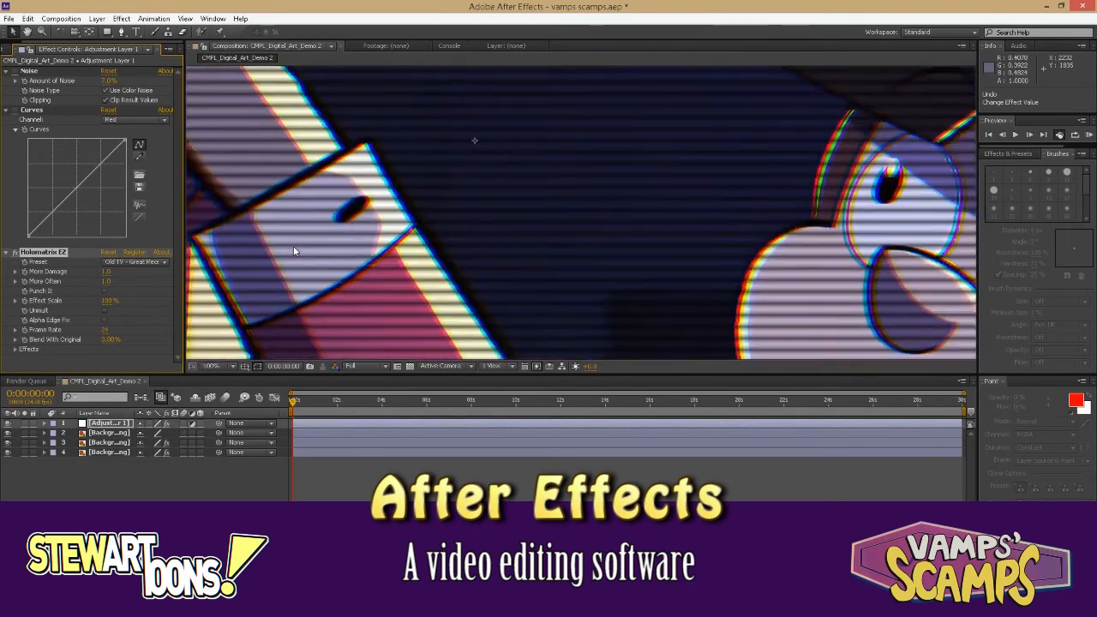
click(111, 302)
text(20)
key(Return)
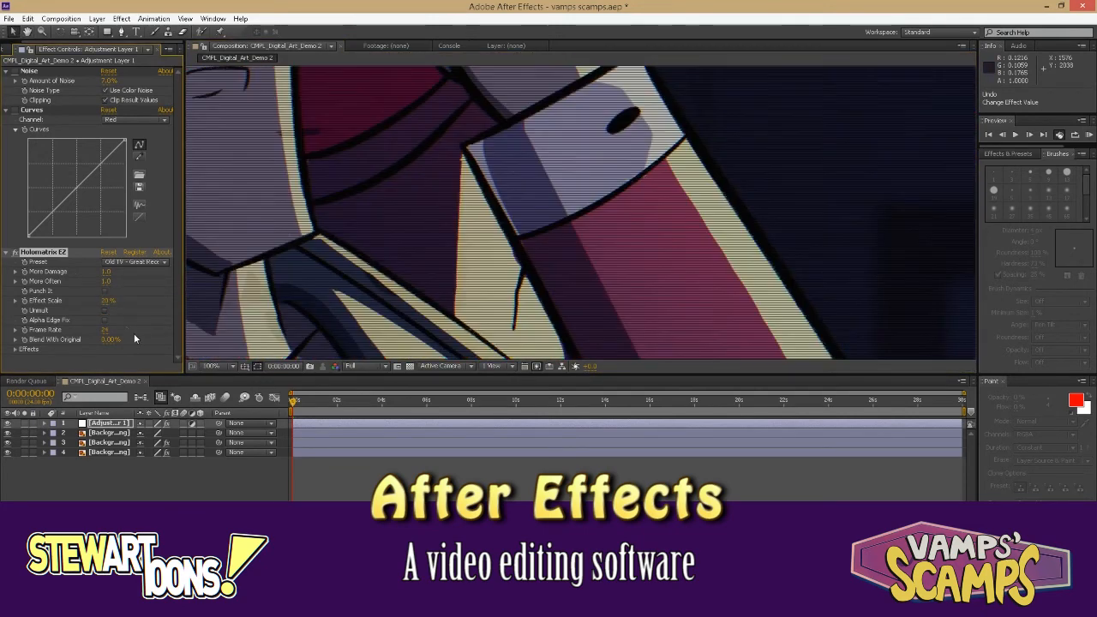
- Disable Scan Lines and Colorization within the Holomatrix EZ effects, keeping Color Separation enabled
click(14, 349)
scroll(114, 316, down, 4)
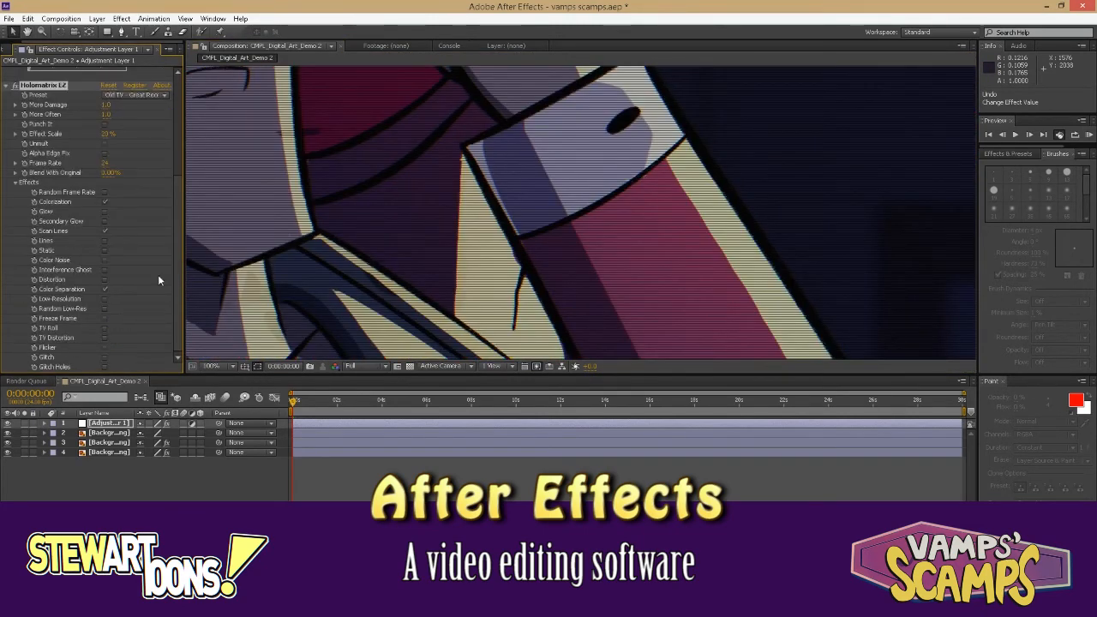
click(104, 231)
click(105, 202)
scroll(309, 235, down, 4)
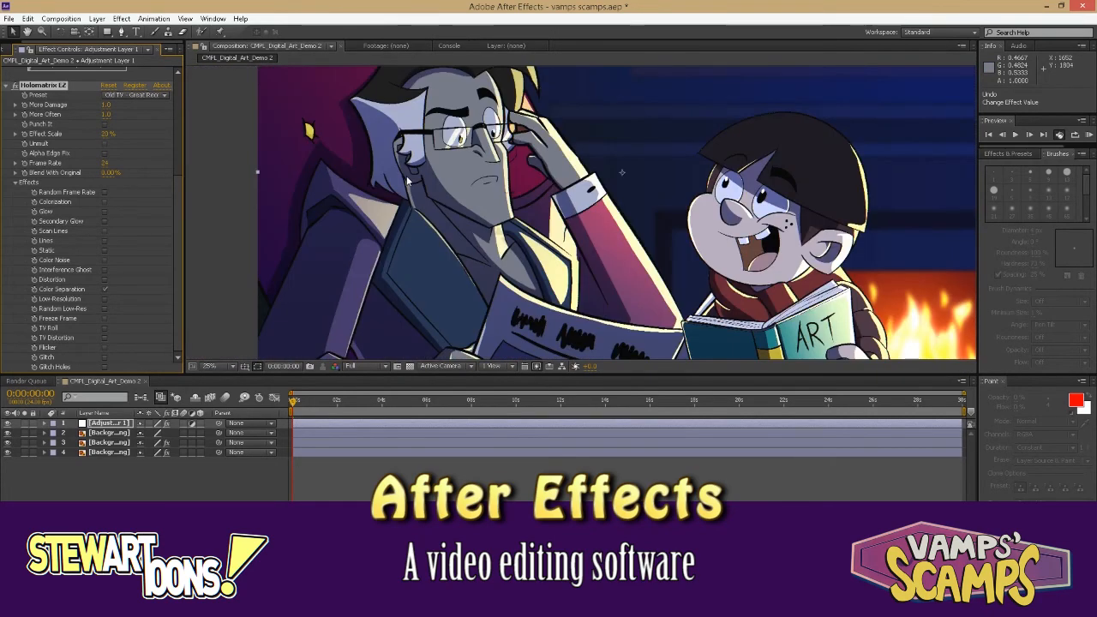
- Collapse the Holomatrix EZ, Curves and Noise settings in the adjustment layer's effect list
click(15, 85)
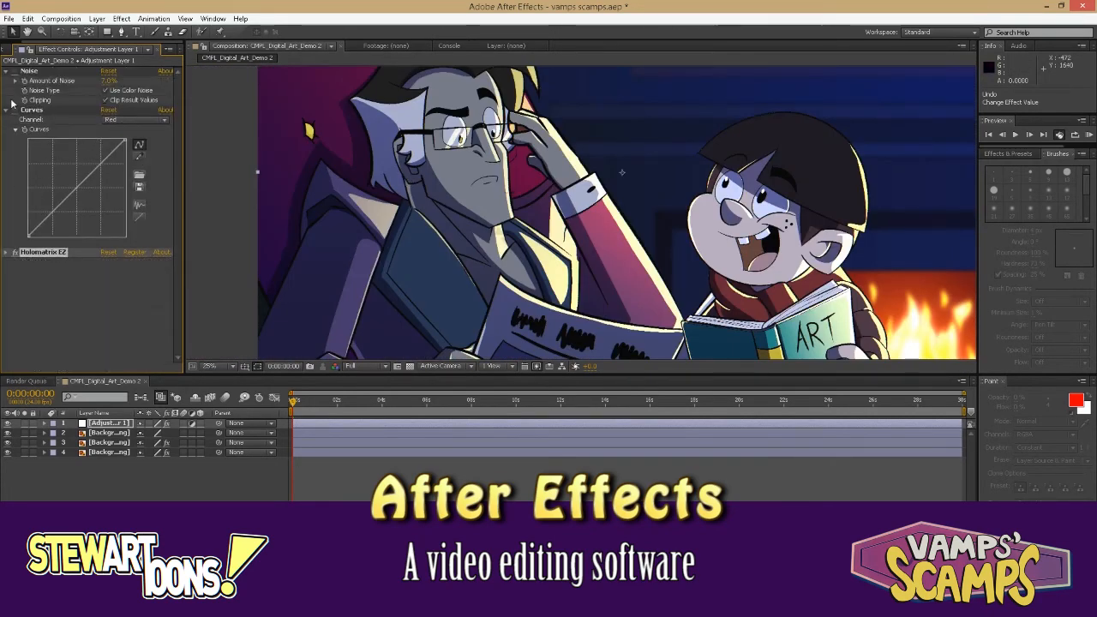
click(6, 110)
click(6, 72)
scroll(395, 314, up, 2)
- Find the Drop Shadow effect and apply it to the character artwork on layer 2, just below the adjustment layer
click(109, 432)
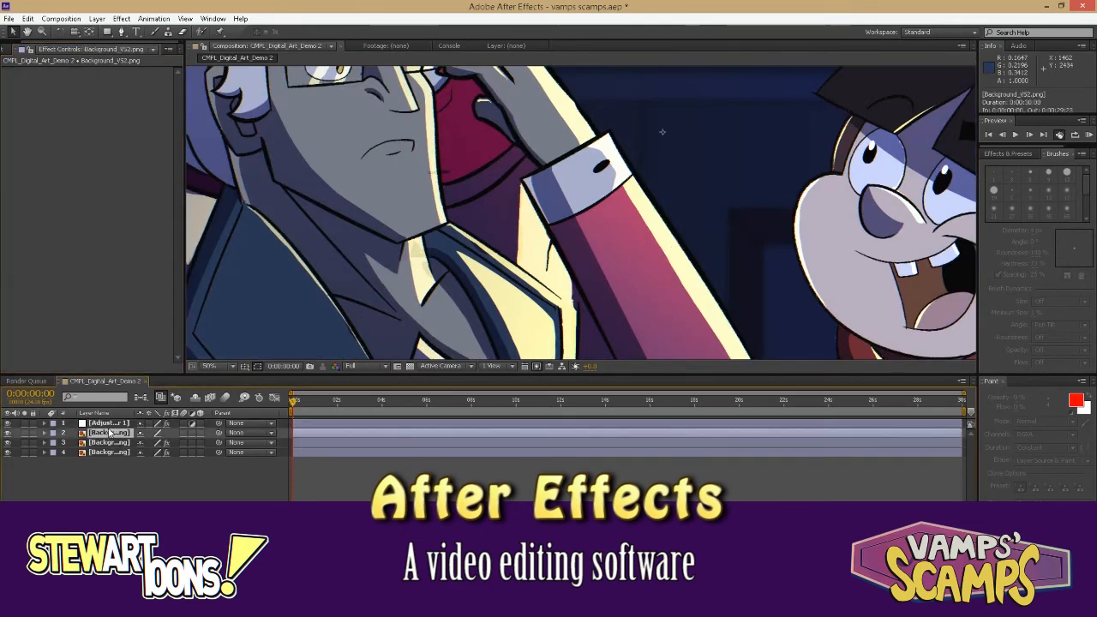
click(121, 18)
mouse_move(201, 151)
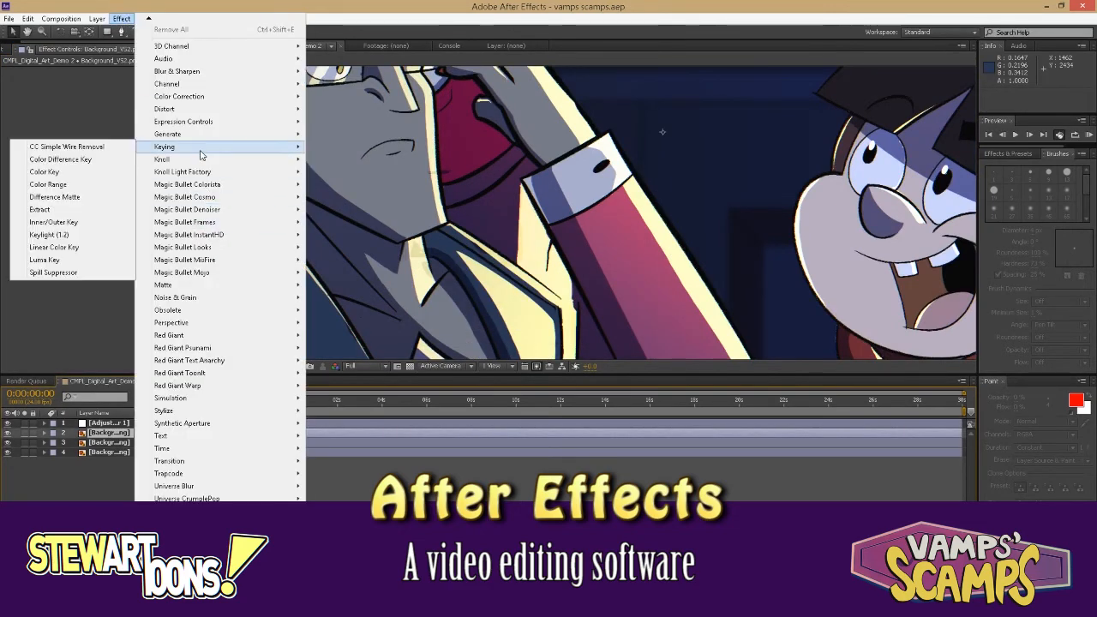
click(1024, 154)
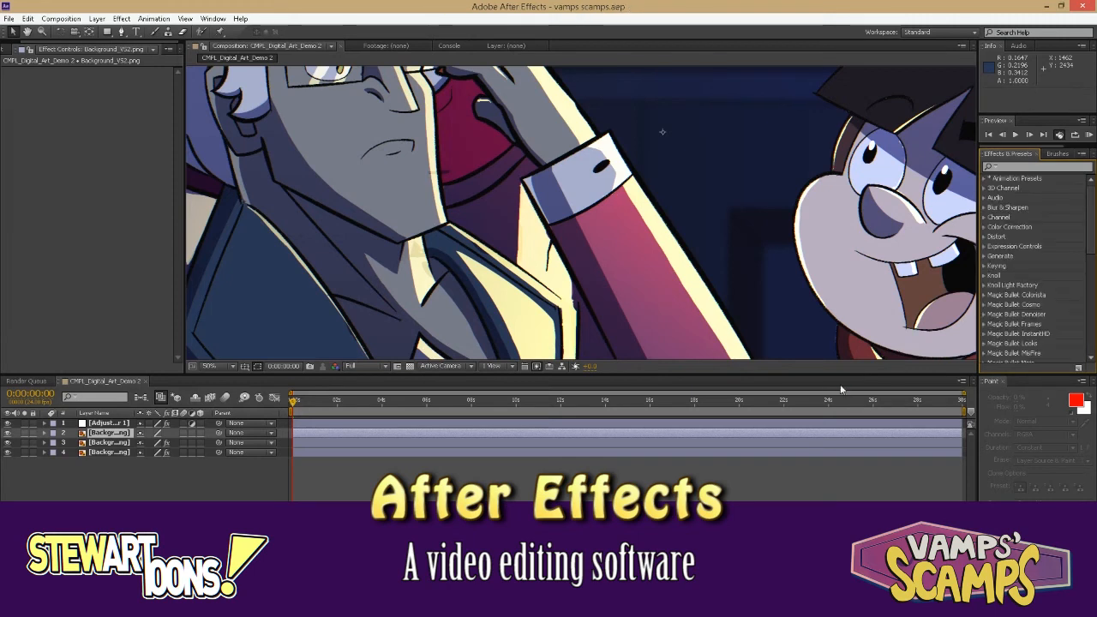
click(112, 425)
click(114, 435)
click(1032, 167)
text(drop)
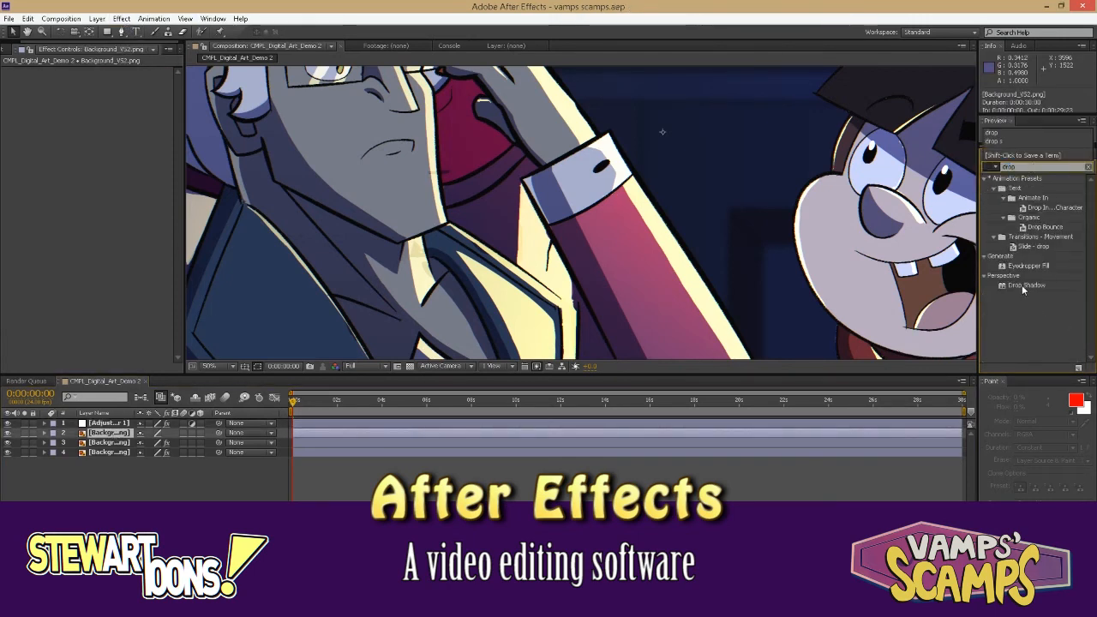
drag(1023, 287, 100, 435)
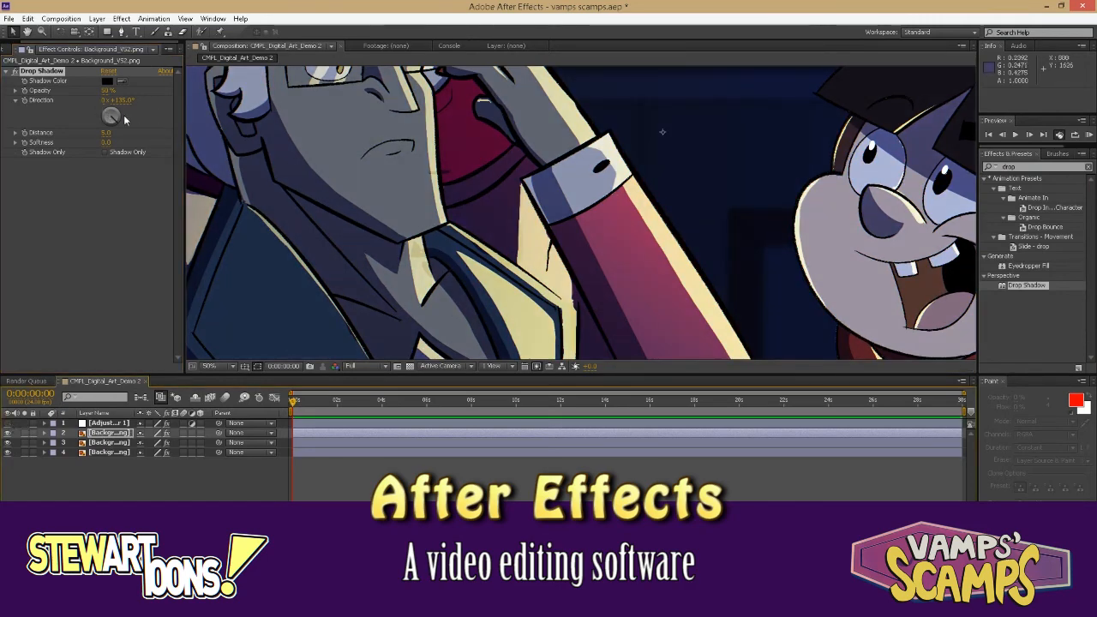
- Set the layer's drop shadow to 25% opacity, a direction of about 259° and a distance of 12
drag(124, 119, 198, 125)
drag(107, 133, 145, 133)
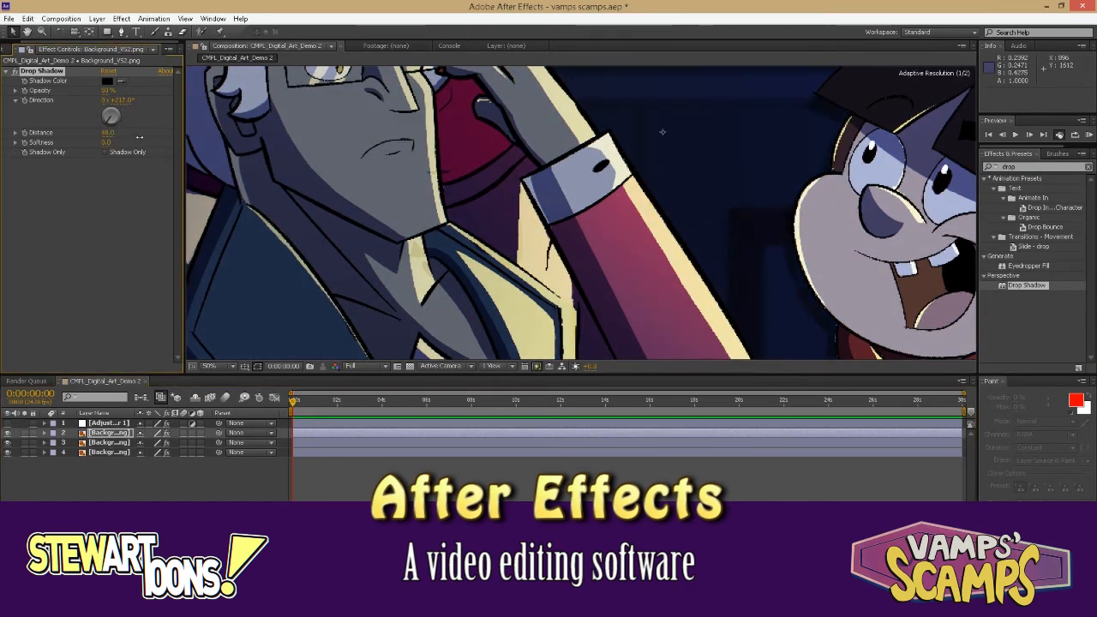
drag(775, 247, 509, 228)
mouse_move(107, 121)
mouse_down()
mouse_move(97, 118)
mouse_move(121, 137)
mouse_move(112, 137)
mouse_up()
click(107, 133)
text(5)
key(Return)
scroll(250, 181, down, 3)
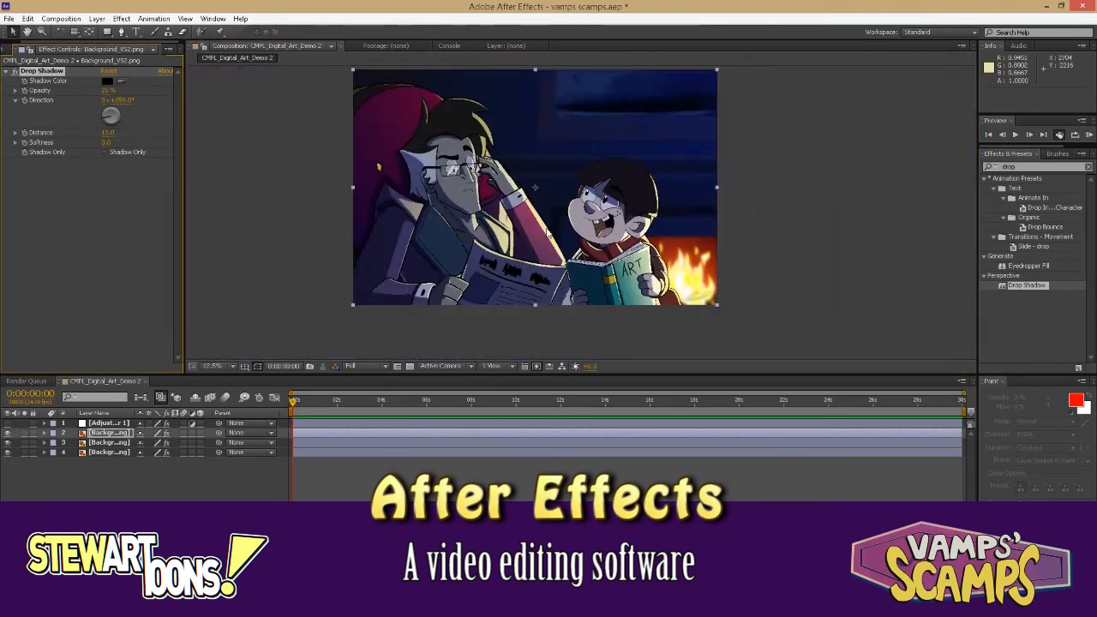
- Move Holomatrix EZ above Noise on the adjustment layer and re-enable Noise and Curves
scroll(250, 182, up, 3)
click(39, 422)
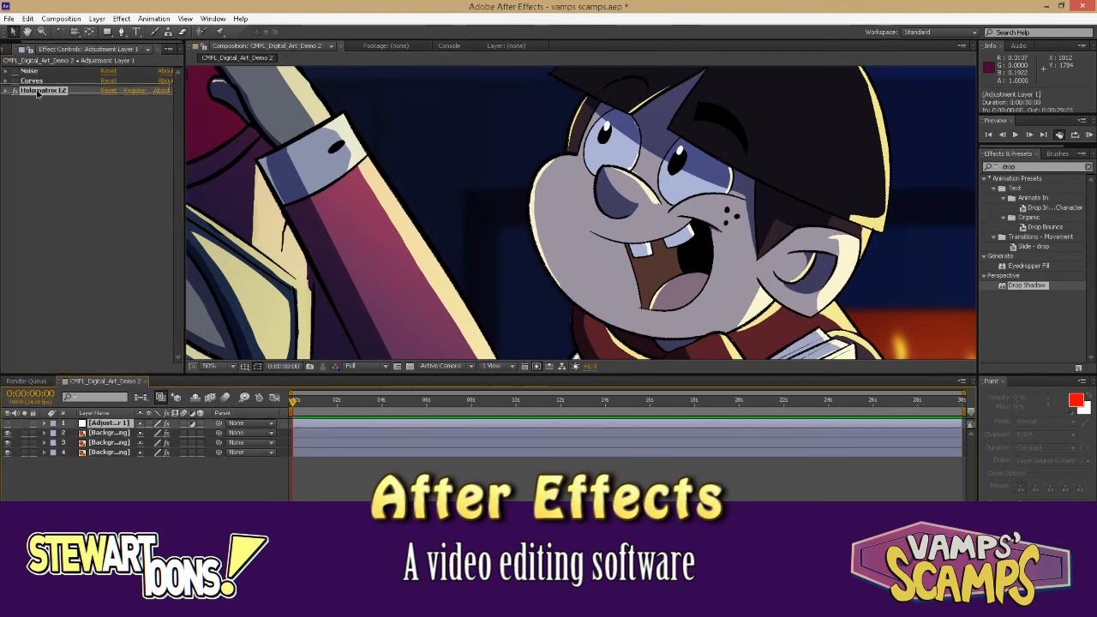
scroll(292, 223, down, 2)
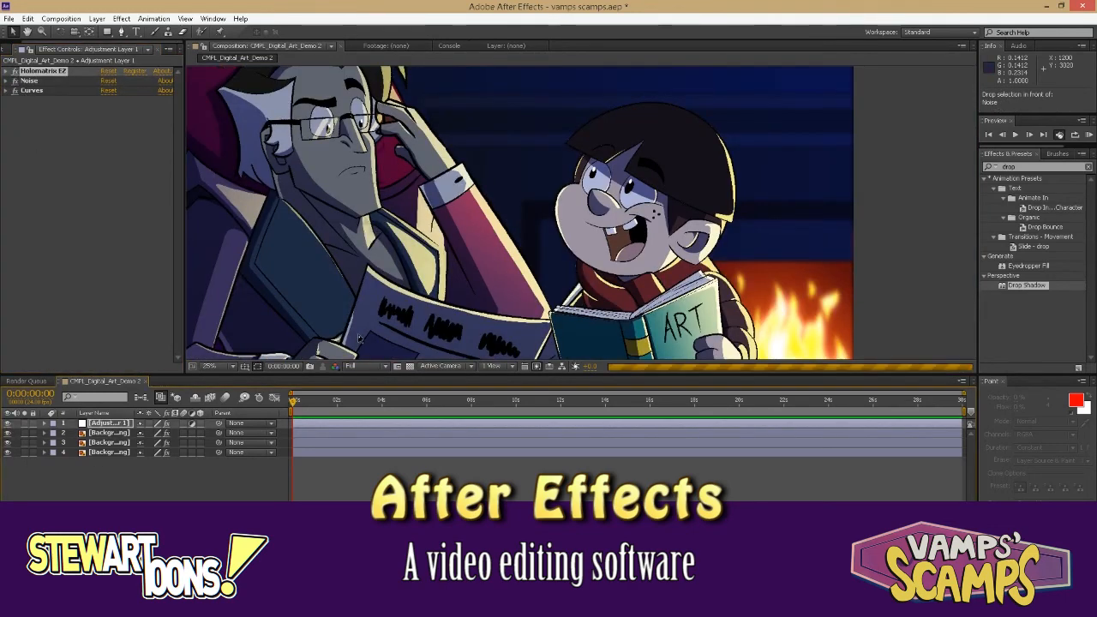
scroll(475, 223, up, 4)
drag(475, 223, 619, 227)
scroll(480, 154, down, 2)
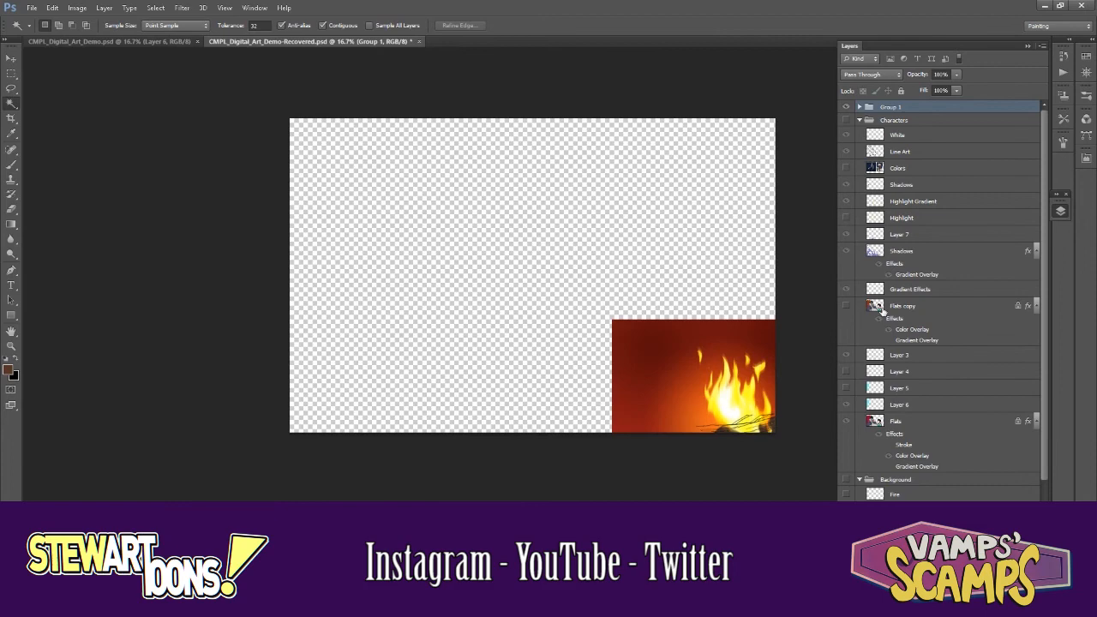
- Switch to Photoshop, move the Flats copy layer above the Characters group, and show Characters with Flats copy and Group 1 hidden
drag(883, 311, 881, 115)
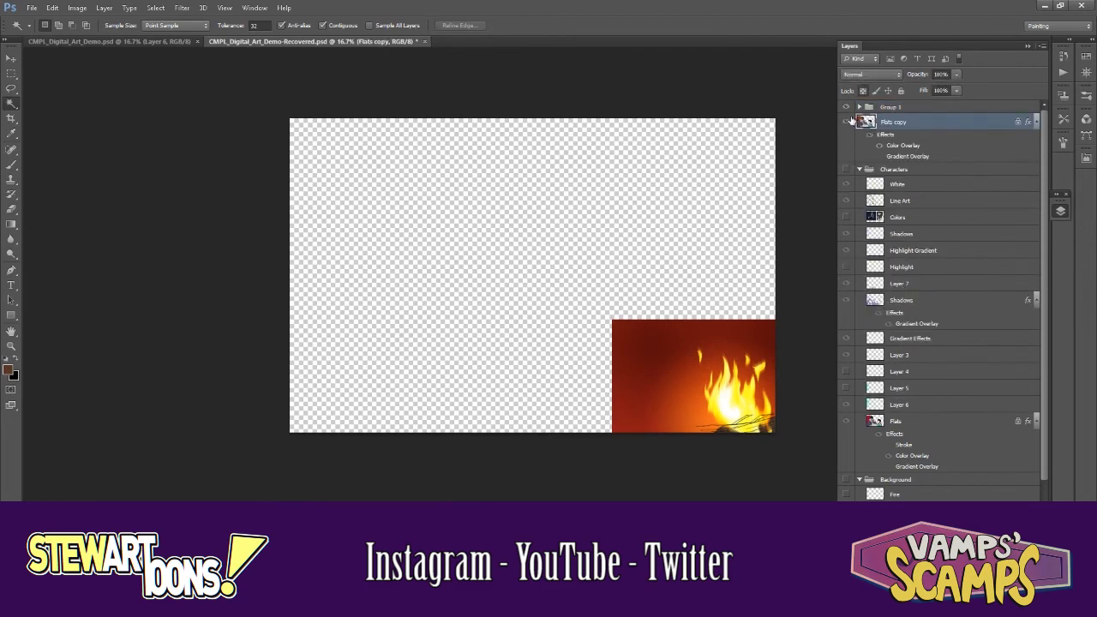
click(847, 121)
click(926, 183)
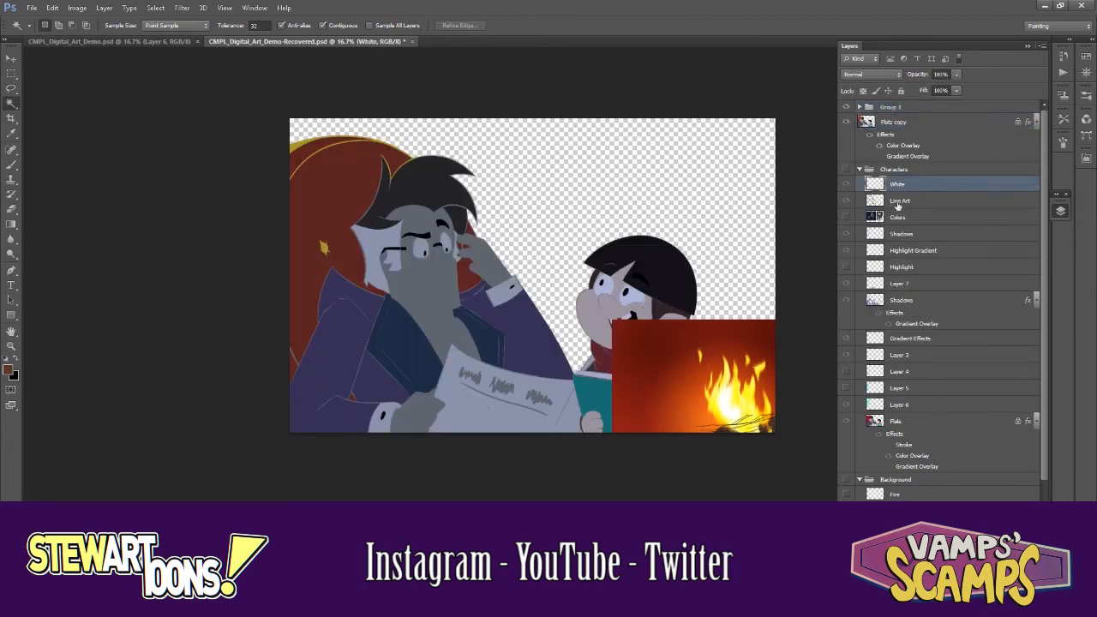
click(900, 201)
click(846, 107)
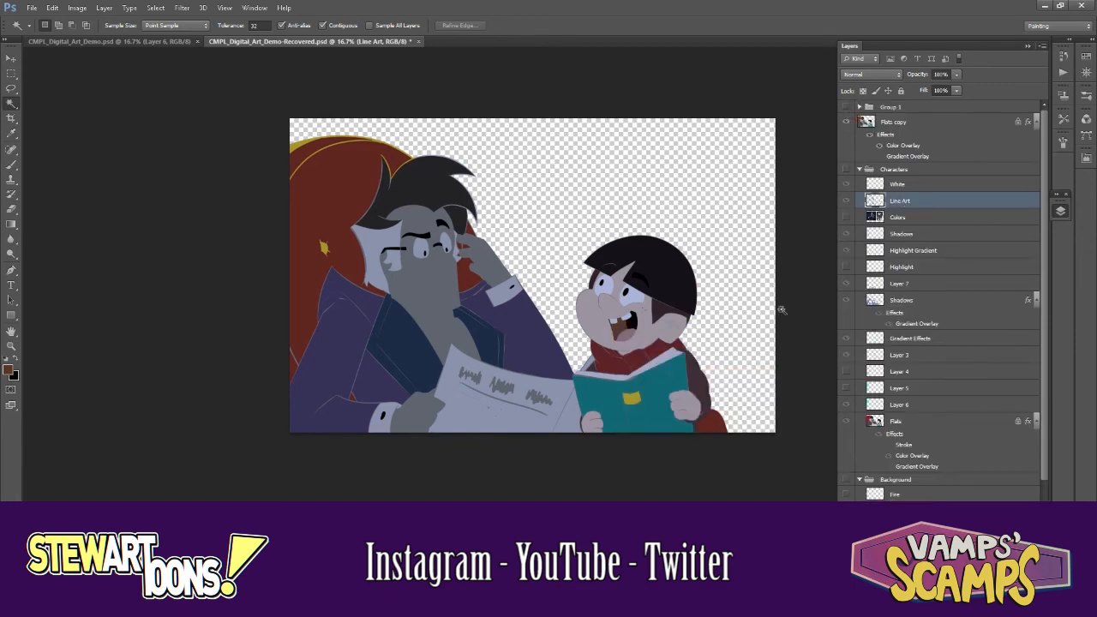
click(847, 169)
- Erase the stray shadow mark beside the older man's cheek on the Multiply Shadows layer
key(ctrl+plus)
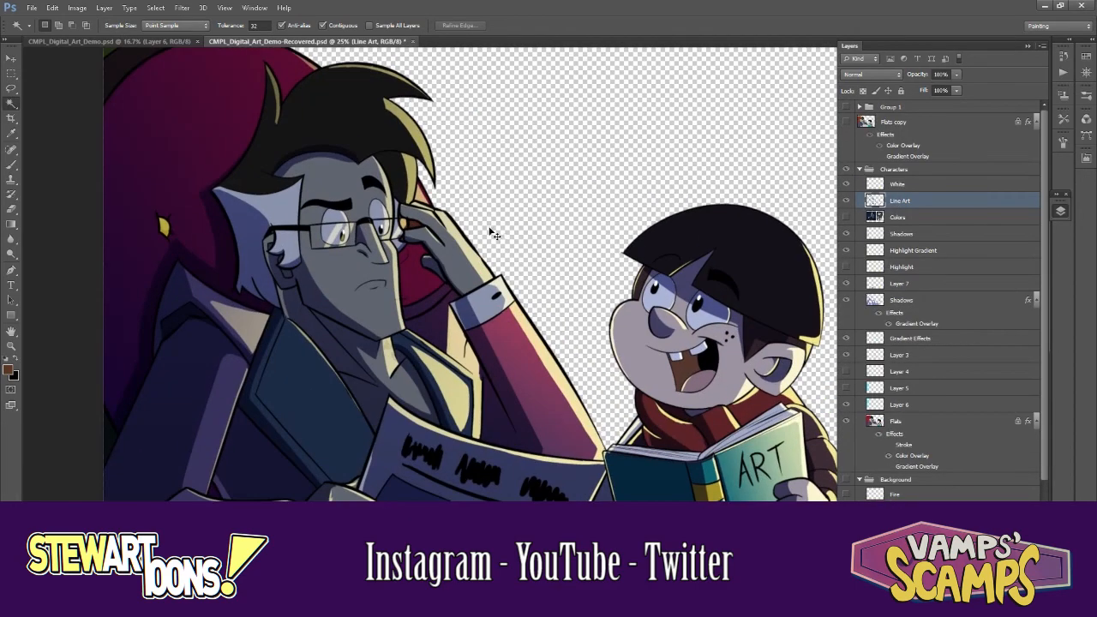
key(ctrl+plus)
key(ctrl+plus)
key(ctrl+plus)
key(ctrl+plus)
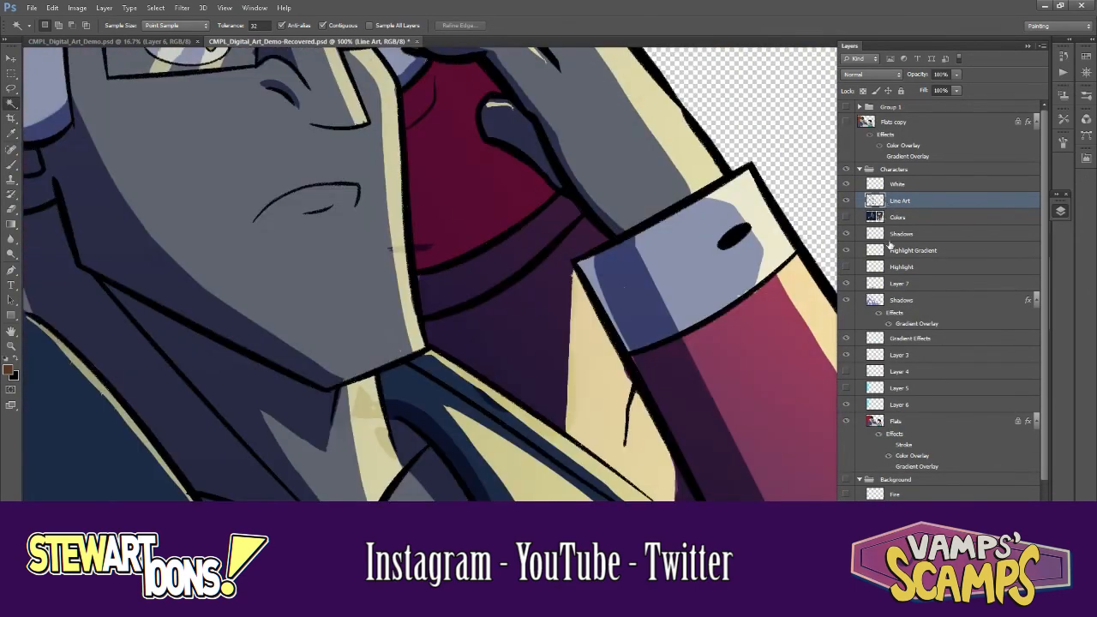
click(900, 234)
click(900, 300)
key(e)
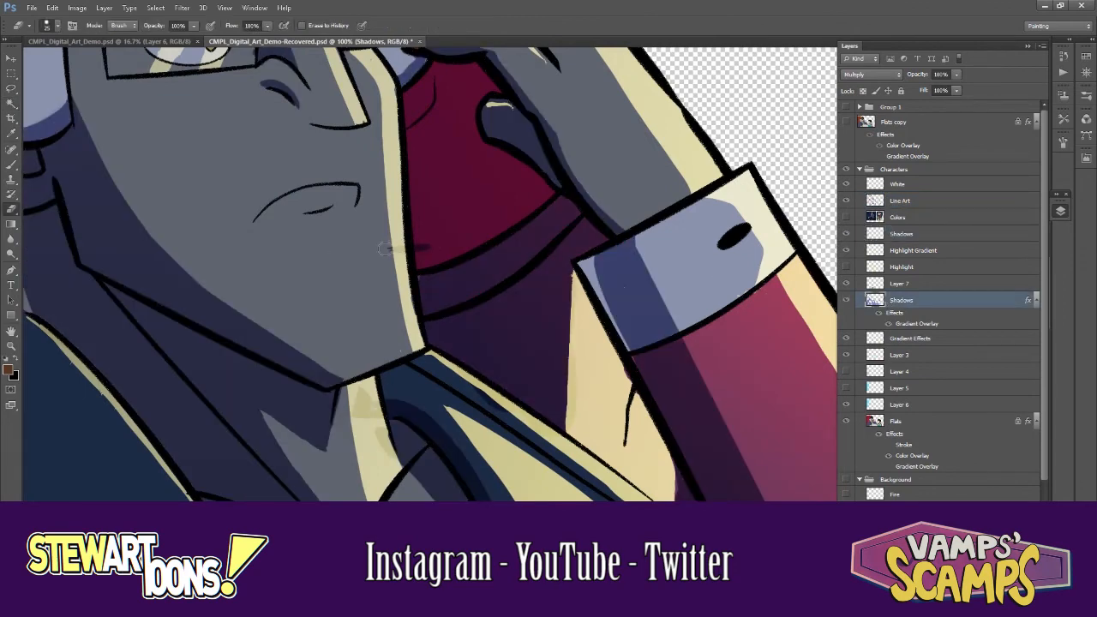
- Select the highlight areas from the Highlight layer and erase the shadow smudges on the man's neck from the Multiply Shadows layer
click(906, 270)
key(w)
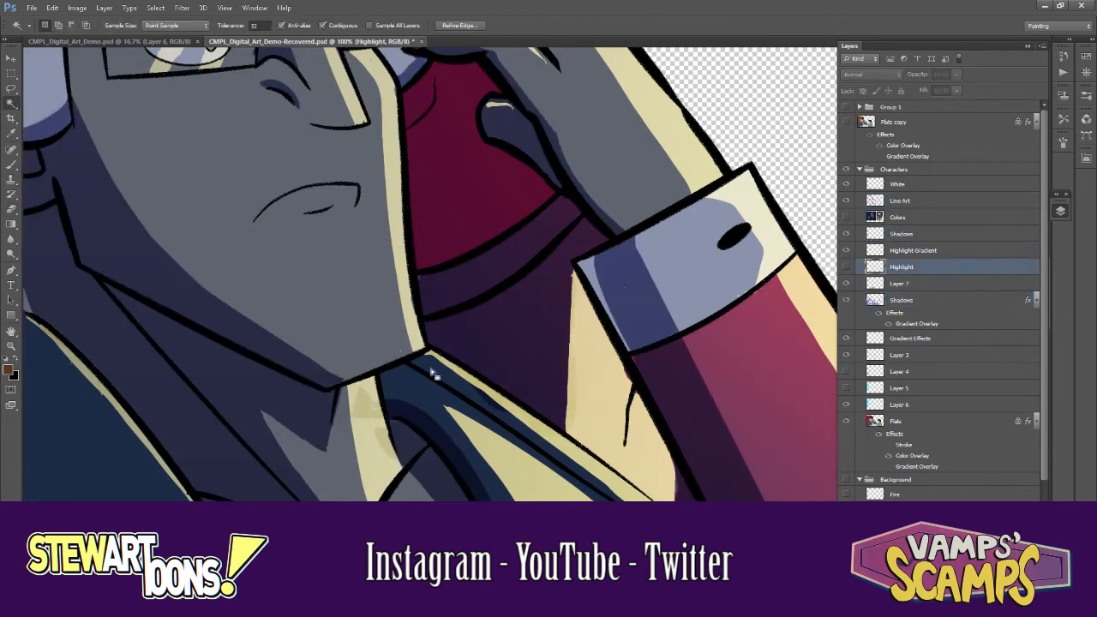
click(435, 373)
click(896, 300)
key(e)
key(ctrl+minus)
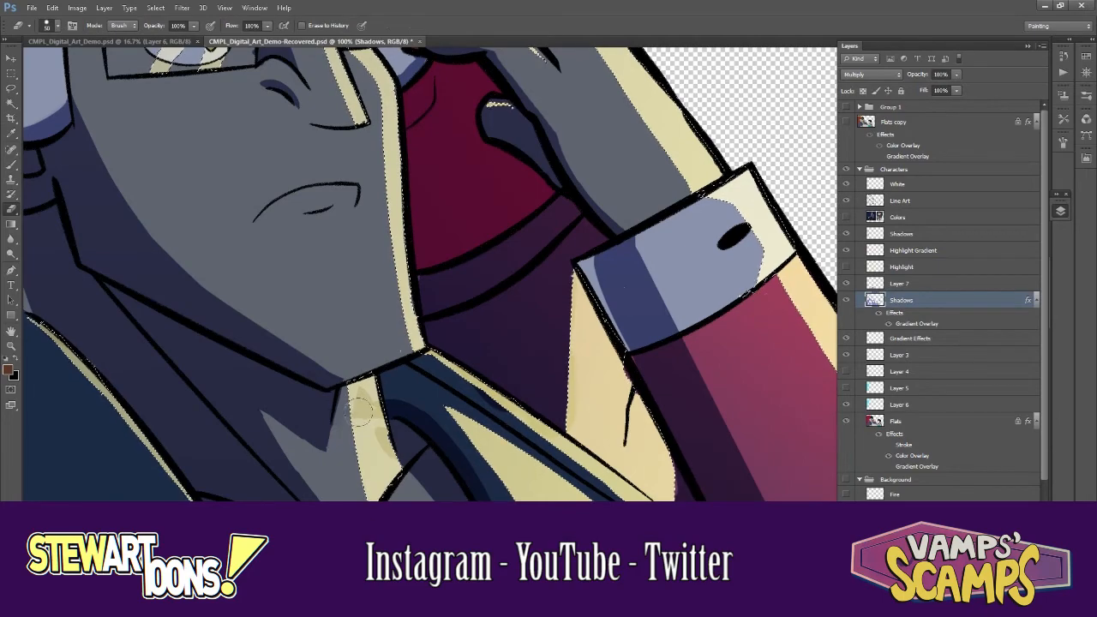
key(ctrl+d)
key(ctrl+shift+d)
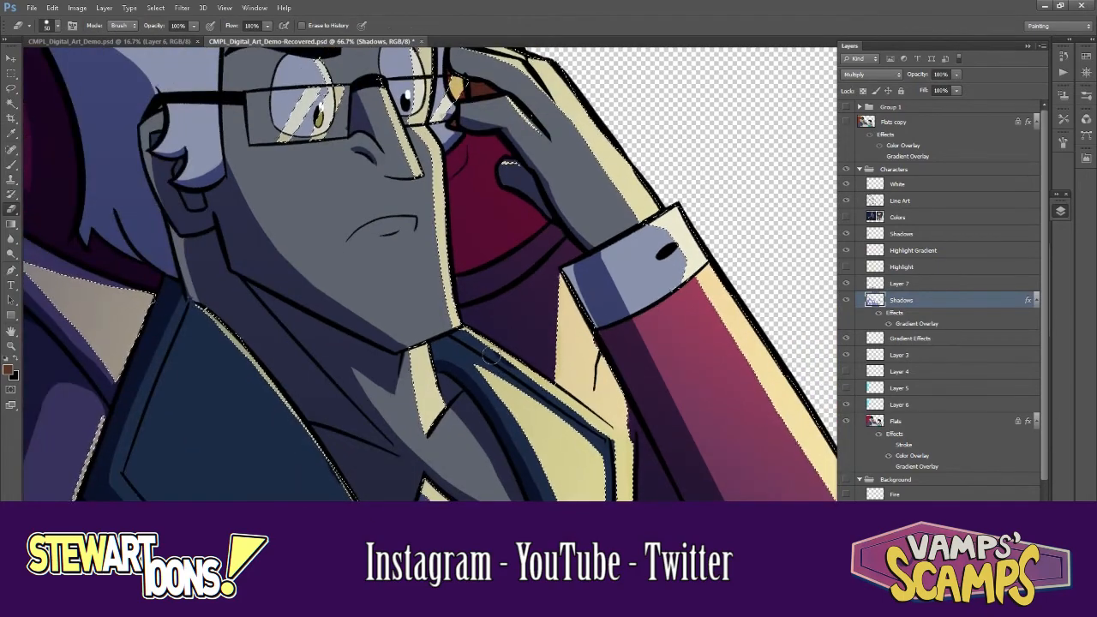
scroll(454, 377, down, 3)
scroll(456, 343, right, 2)
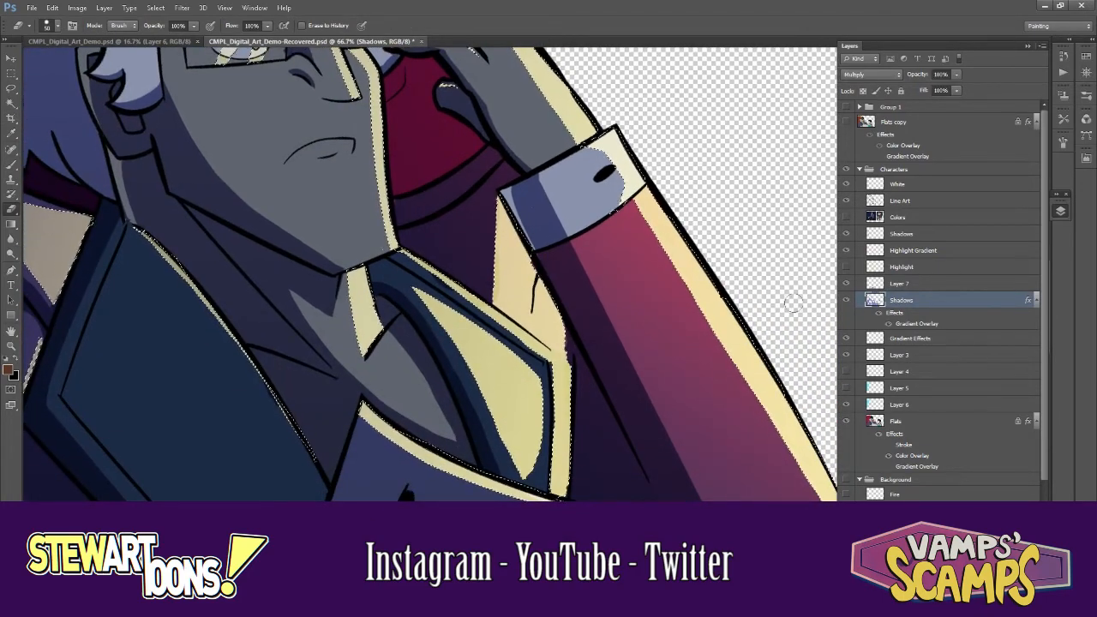
scroll(454, 287, up, 1)
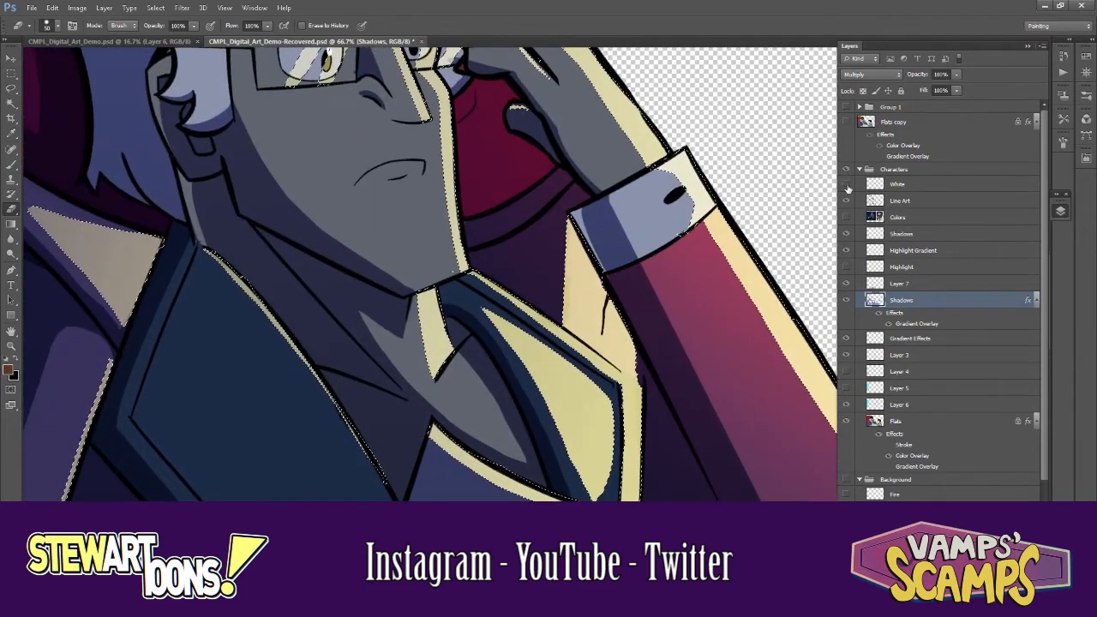
- Erase the lower curved line between the man's jaw and cuff on the Line Art layer and clear the selection
scroll(456, 169, up, 2)
scroll(456, 169, up, 3)
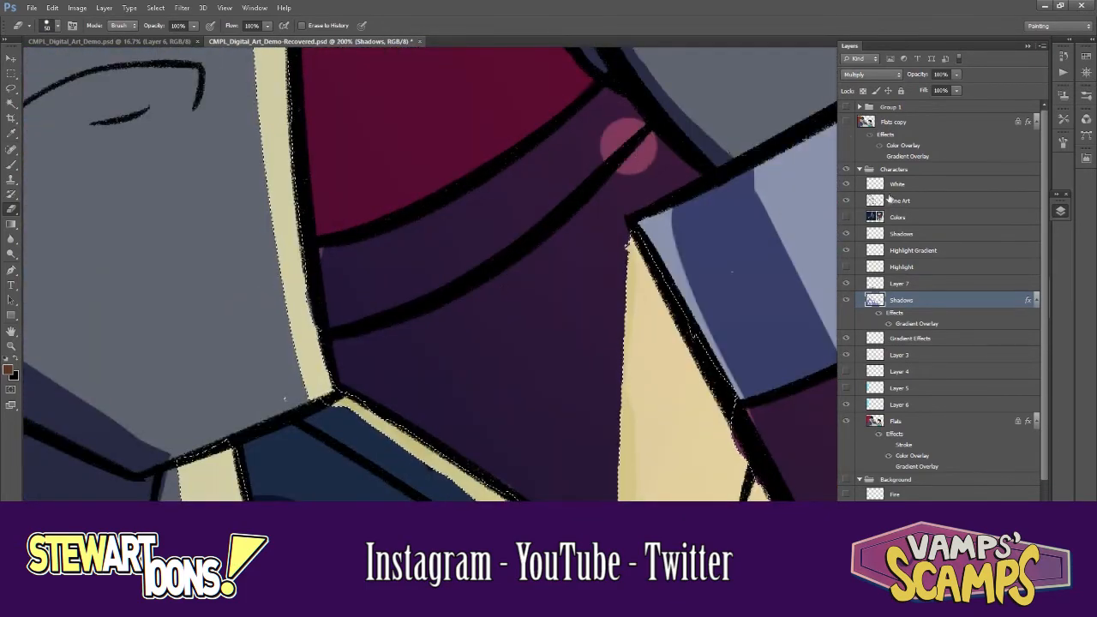
ctrl+click(623, 159)
mouse_move(617, 167)
mouse_down()
mouse_move(395, 318)
mouse_move(358, 322)
mouse_up()
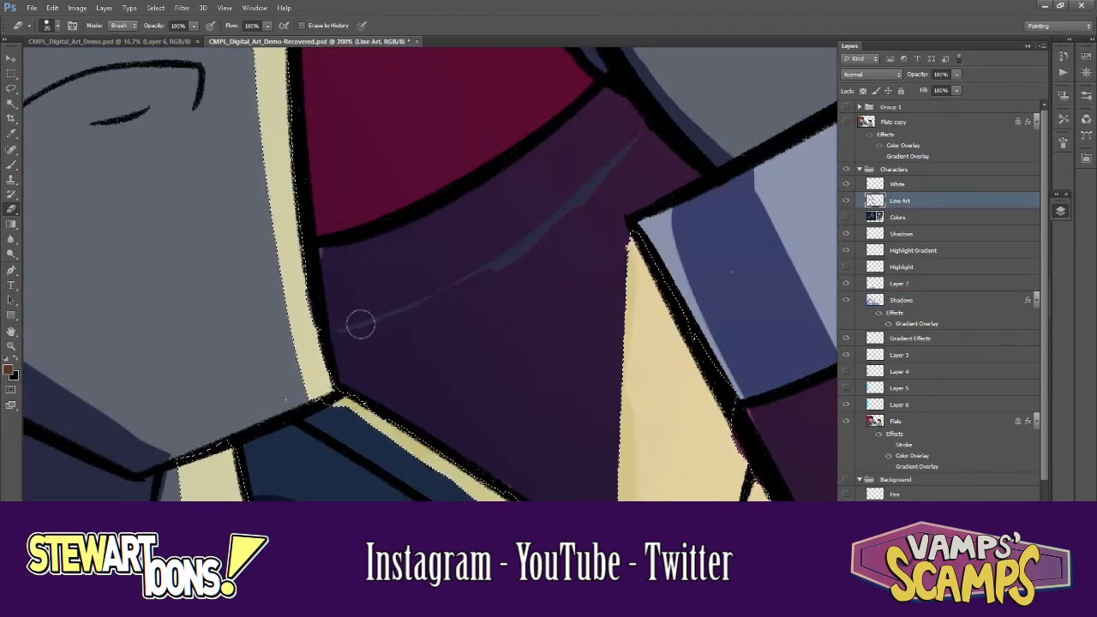
drag(665, 392, 614, 302)
scroll(614, 302, down, 2)
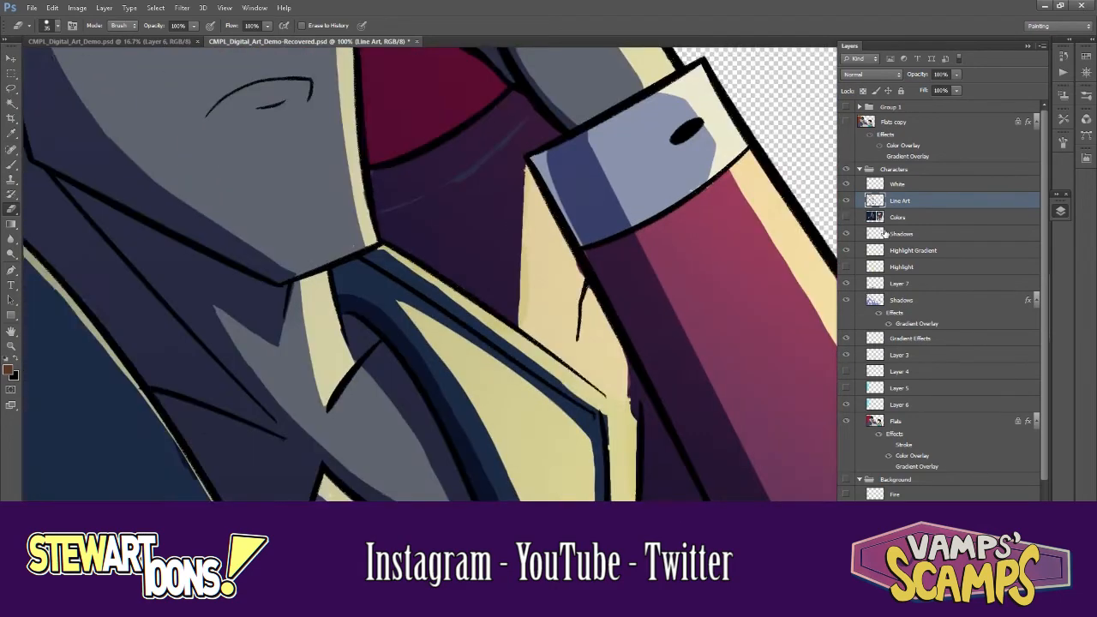
- Sample black, choose a small brush, and redraw the broken lapel outline beside the sleeve on the Line Art layer
key(i)
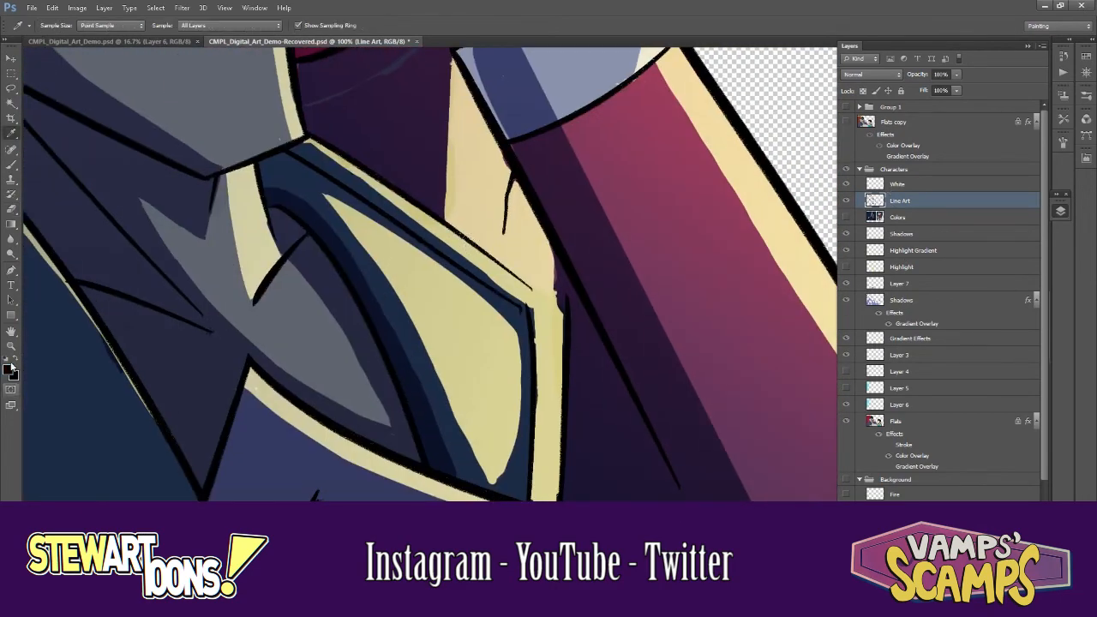
key(b)
click(57, 25)
double_click(69, 52)
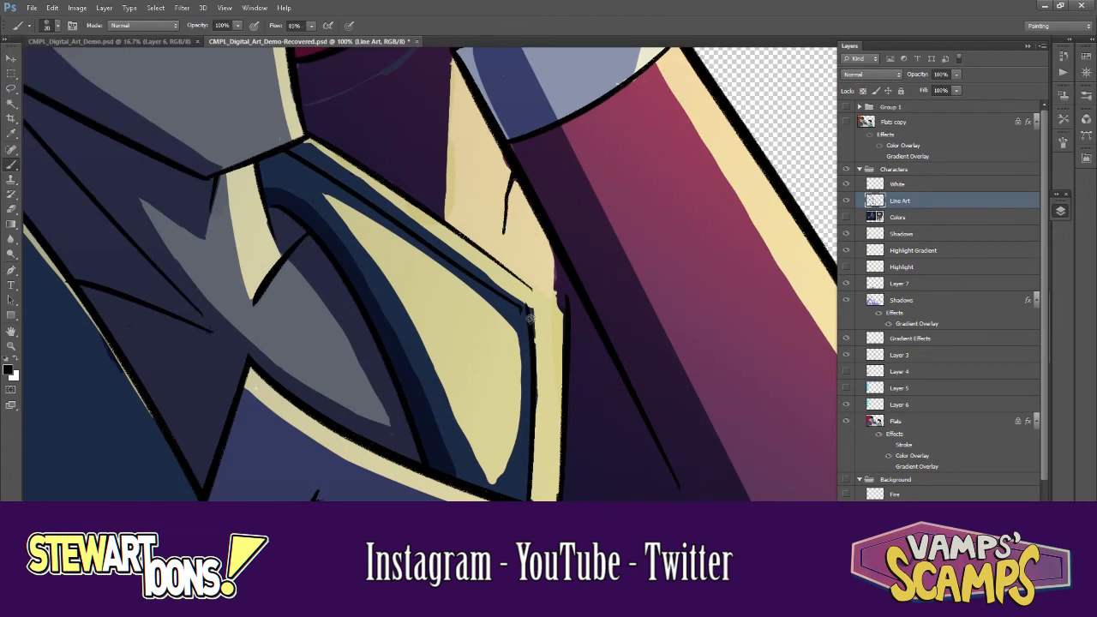
scroll(539, 289, up, 2)
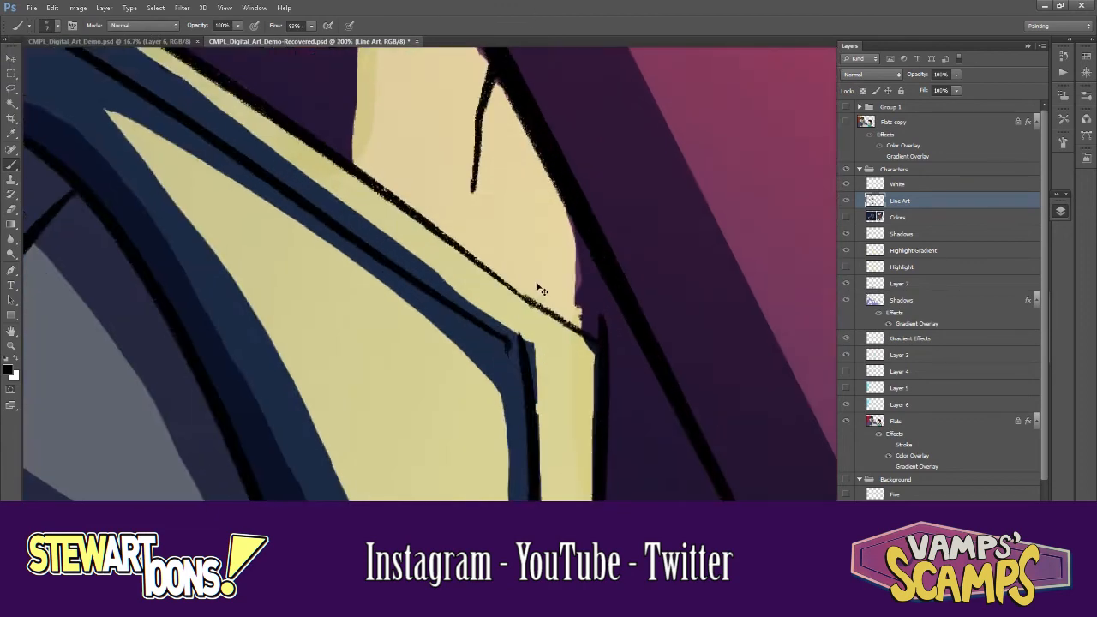